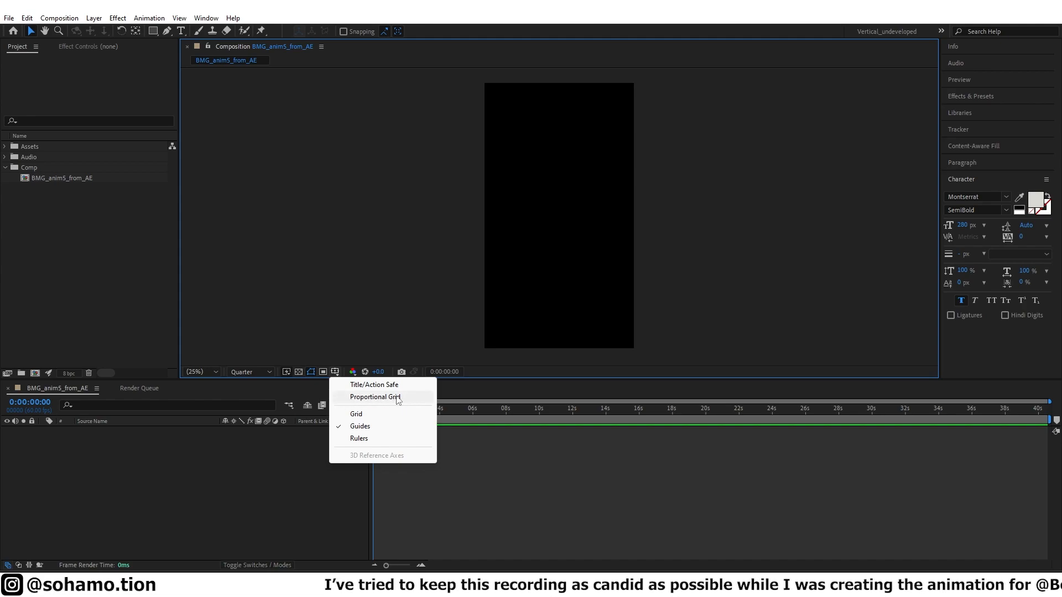
Try the Title/Action Safe and Proportional Grid overlays on the composition view and leave the Proportional Grid shown.
{"action": "left_click", "coordinate": [397, 398]}
{"action": "left_click", "coordinate": [334, 372]}
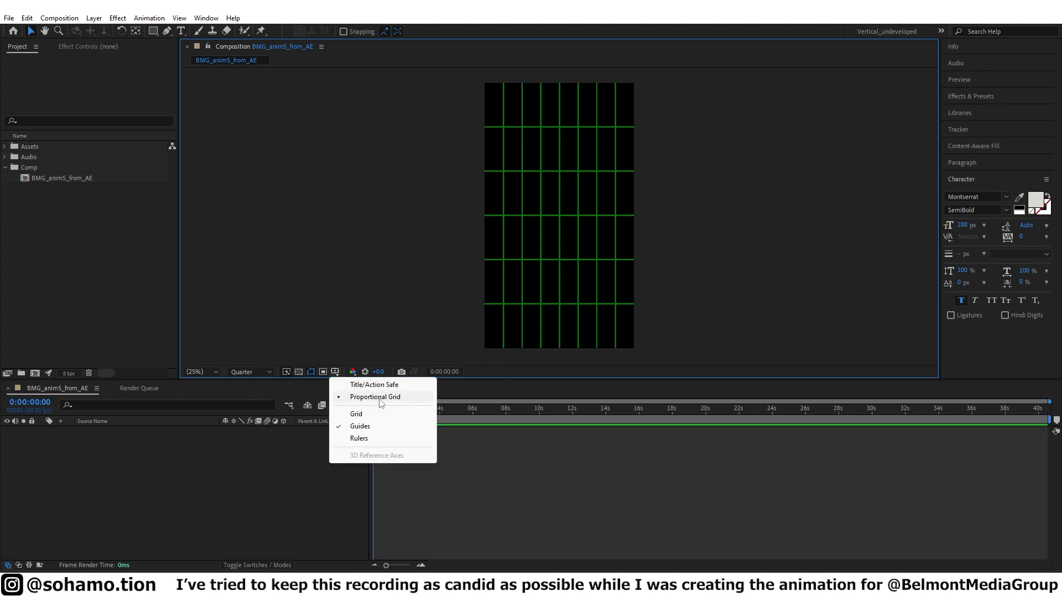
{"action": "left_click", "coordinate": [376, 397]}
{"action": "left_click", "coordinate": [334, 371]}
{"action": "left_click", "coordinate": [373, 384]}
{"action": "left_click", "coordinate": [335, 371]}
{"action": "key", "text": "super+plus"}
{"action": "left_click", "coordinate": [340, 374]}
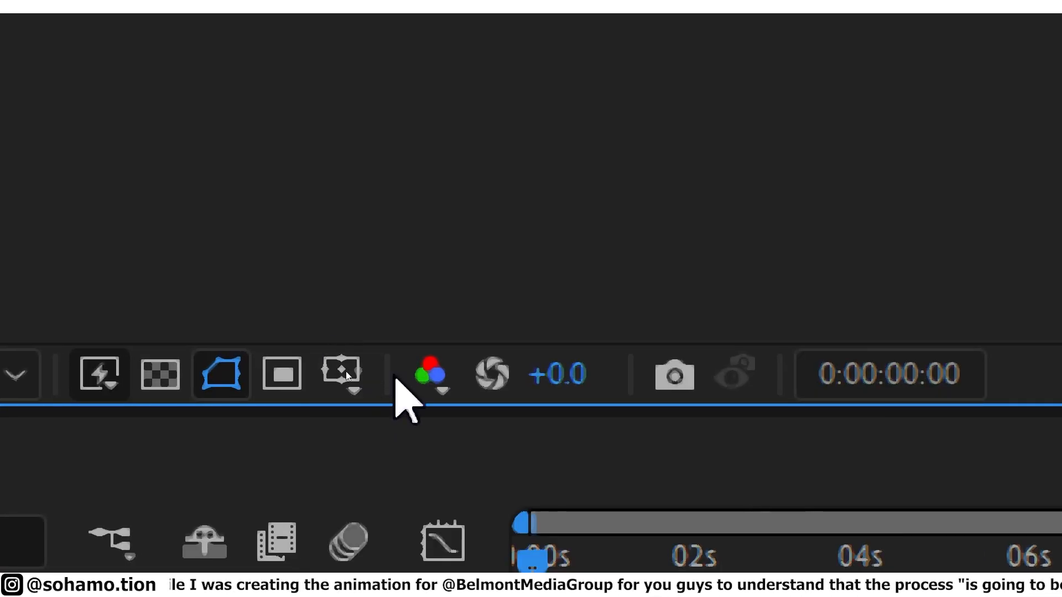
{"action": "left_click", "coordinate": [344, 377]}
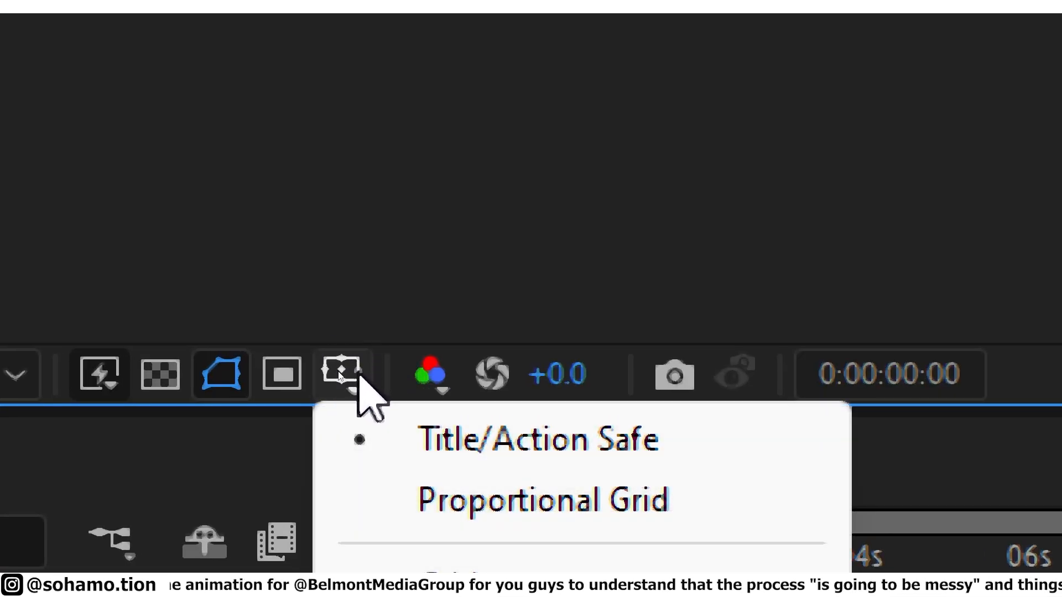
{"action": "left_click", "coordinate": [391, 441]}
{"action": "key", "text": "super+Escape"}
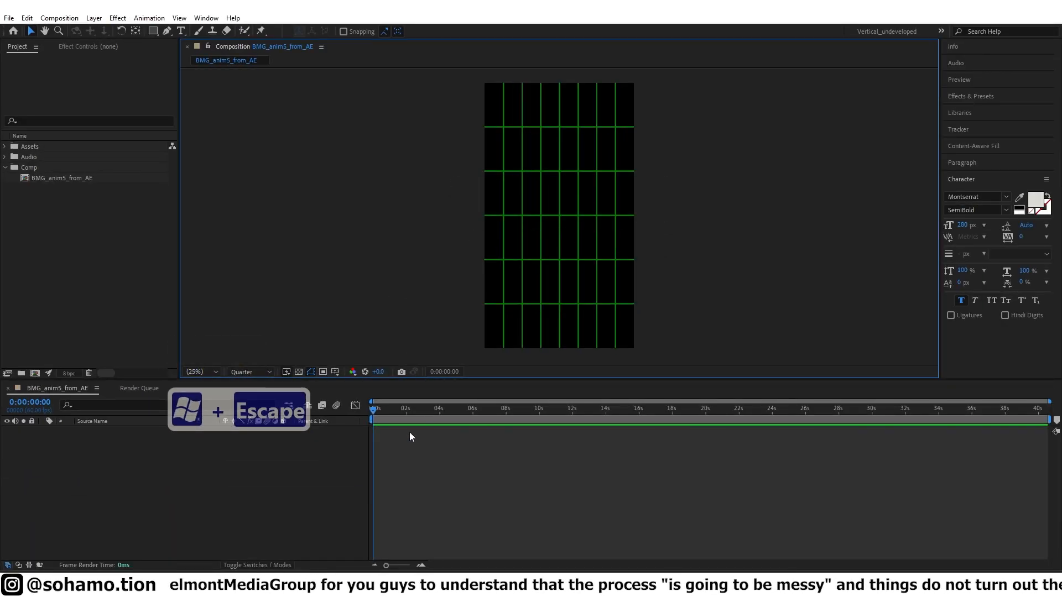
Open Notepad, write "A balloon flying up into a spike" and place its window beside the composition preview.
{"action": "key", "text": "alt+Tab"}
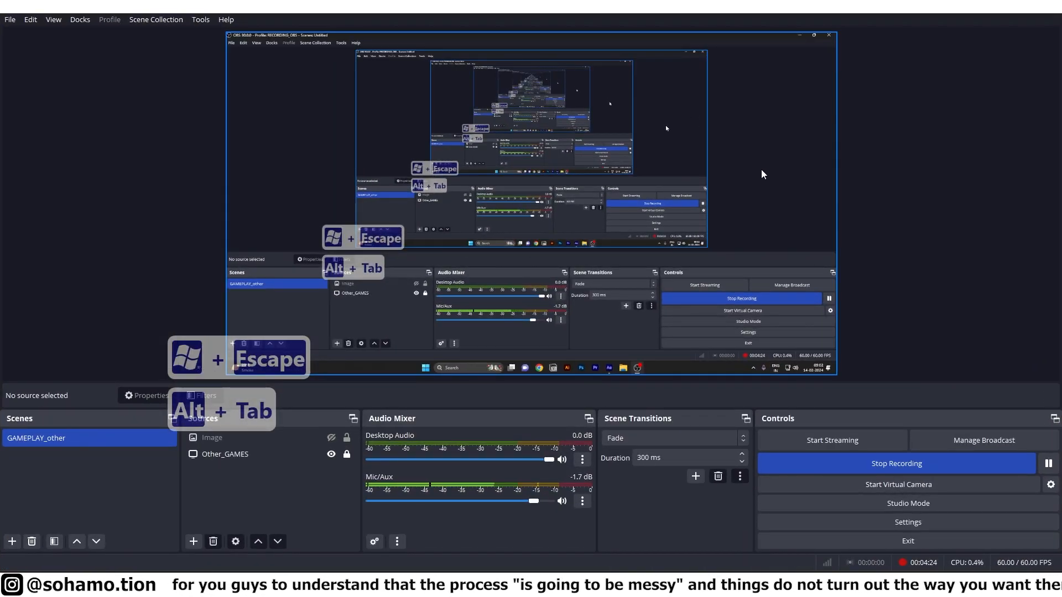
{"action": "key", "text": "alt+Tab"}
{"action": "key", "text": "super+r"}
{"action": "type", "text": "notepad"}
{"action": "key", "text": "Return"}
{"action": "type", "text": "A balloon flying up into a spike"}
{"action": "left_click_drag", "start_coordinate": [1017, 72], "coordinate": [885, 121]}
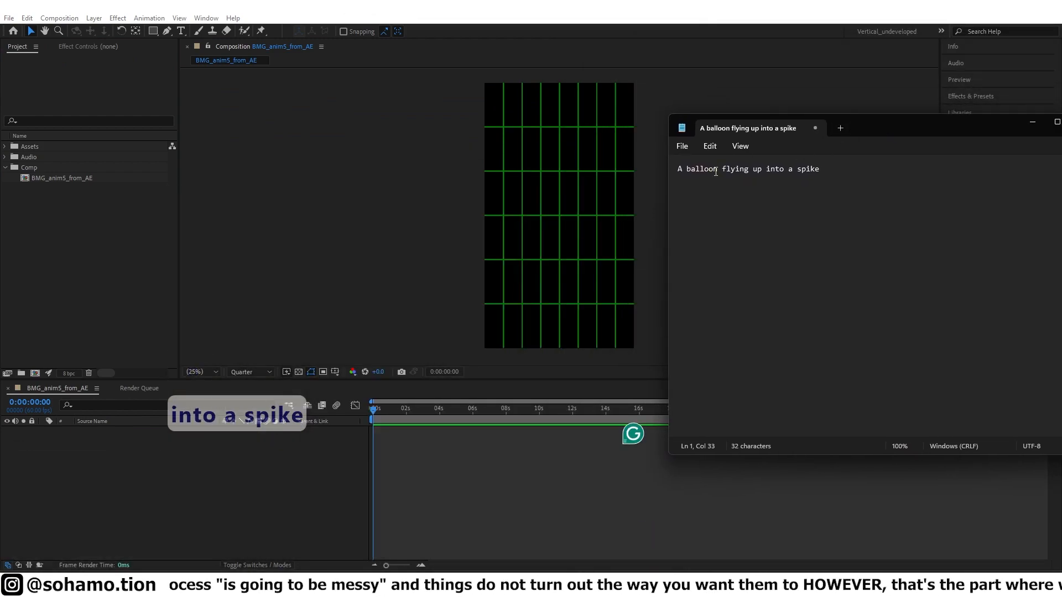
Add the heading "------MAIN IDEA-----" above the balloon line and reposition the note window.
{"action": "key", "text": "Return"}
{"action": "key", "text": "Return"}
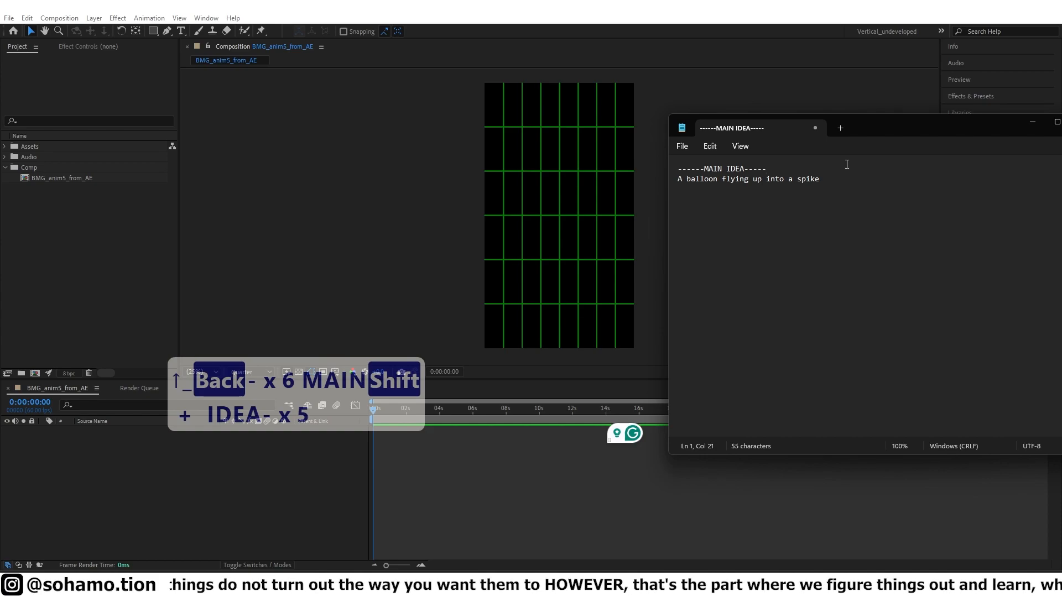
{"action": "left_click", "coordinate": [850, 189]}
{"action": "left_click_drag", "start_coordinate": [862, 127], "coordinate": [836, 83]}
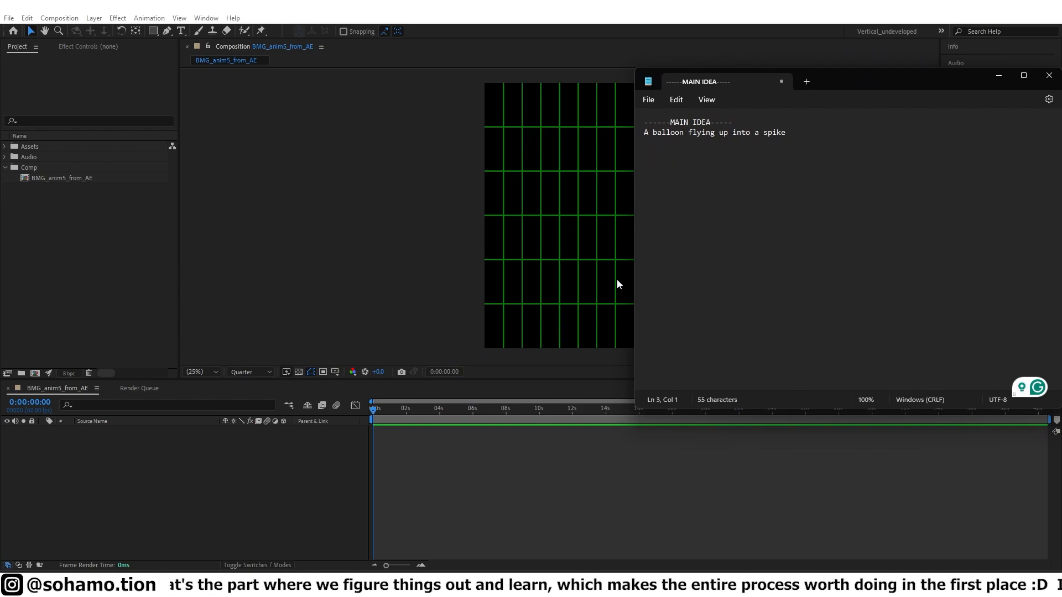
Open Paint with a blank canvas.
{"action": "key", "text": "super"}
{"action": "type", "text": "pa"}
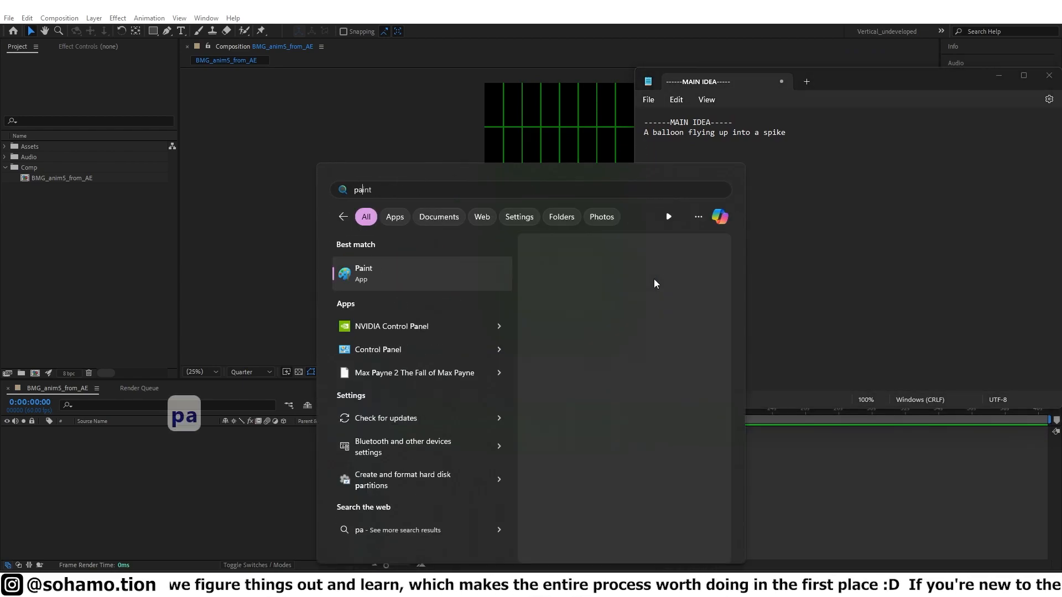
{"action": "type", "text": "int"}
{"action": "key", "text": "Return"}
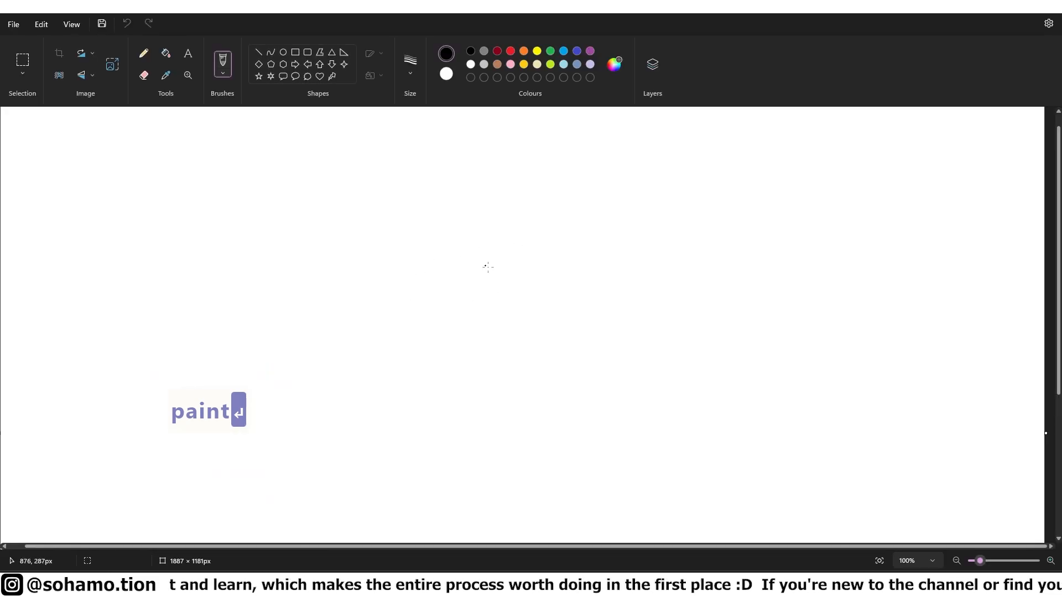
Sketch a tall vertical frame freehand near the canvas's left edge for the first scene.
{"action": "scroll", "coordinate": [488, 267], "scroll_direction": "down", "scroll_amount": 3}
{"action": "key", "text": "alt"}
{"action": "left_click_drag", "start_coordinate": [981, 560], "coordinate": [979, 561]}
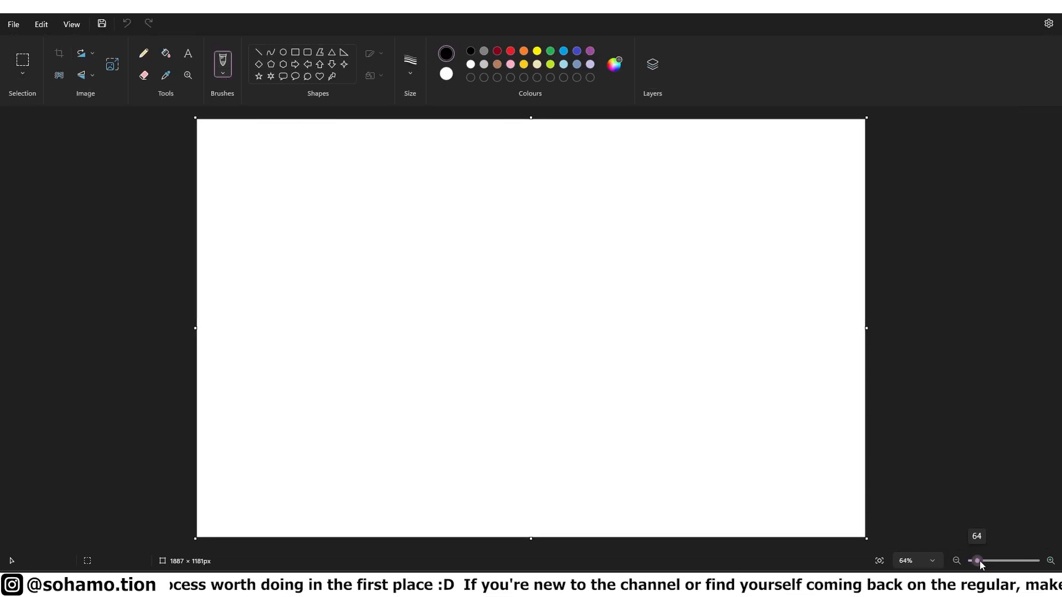
{"action": "left_click_drag", "start_coordinate": [247, 164], "coordinate": [246, 414]}
{"action": "mouse_move", "coordinate": [247, 165]}
{"action": "left_mouse_down"}
{"action": "mouse_move", "coordinate": [335, 165]}
{"action": "mouse_move", "coordinate": [356, 452]}
{"action": "left_mouse_up"}
{"action": "mouse_move", "coordinate": [253, 414]}
{"action": "left_mouse_down"}
{"action": "mouse_move", "coordinate": [310, 422]}
{"action": "mouse_move", "coordinate": [410, 411]}
{"action": "left_mouse_up"}
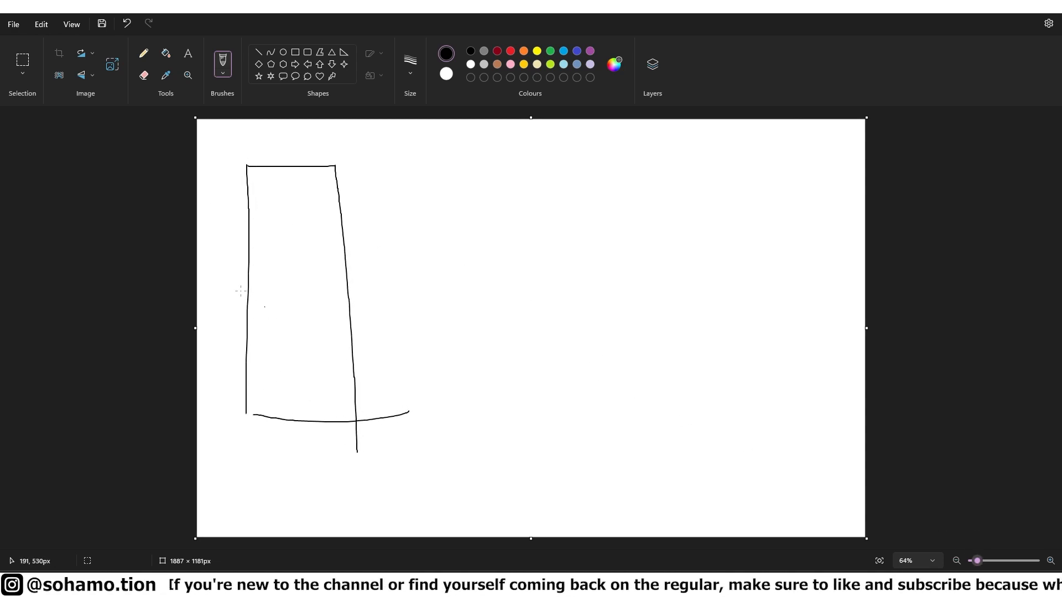
{"action": "key", "text": "alt+Tab"}
{"action": "key", "text": "alt+Tab"}
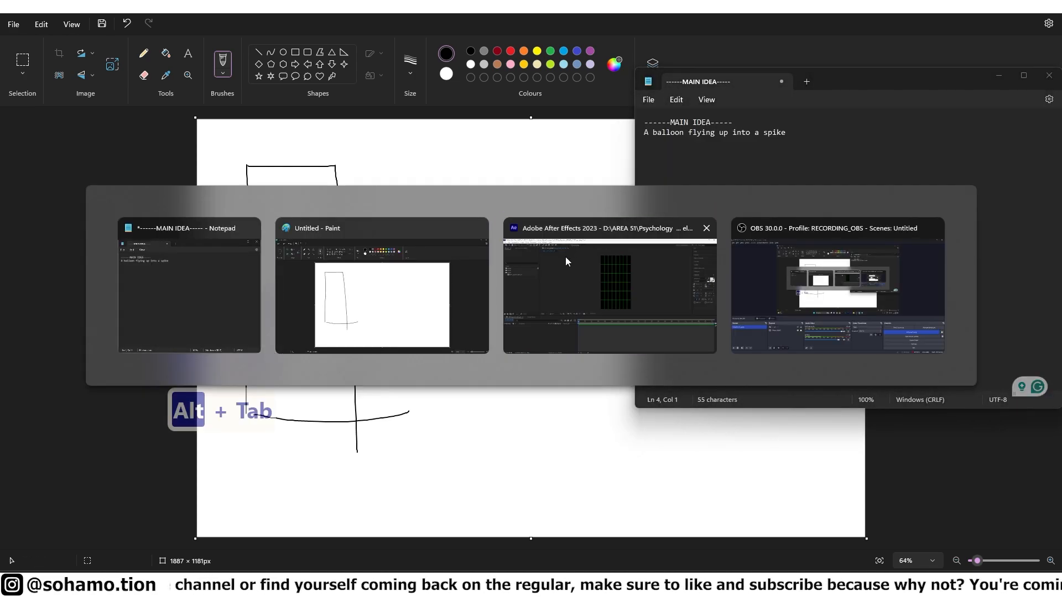
{"action": "key", "text": "alt+Tab"}
{"action": "key", "text": "alt+Tab"}
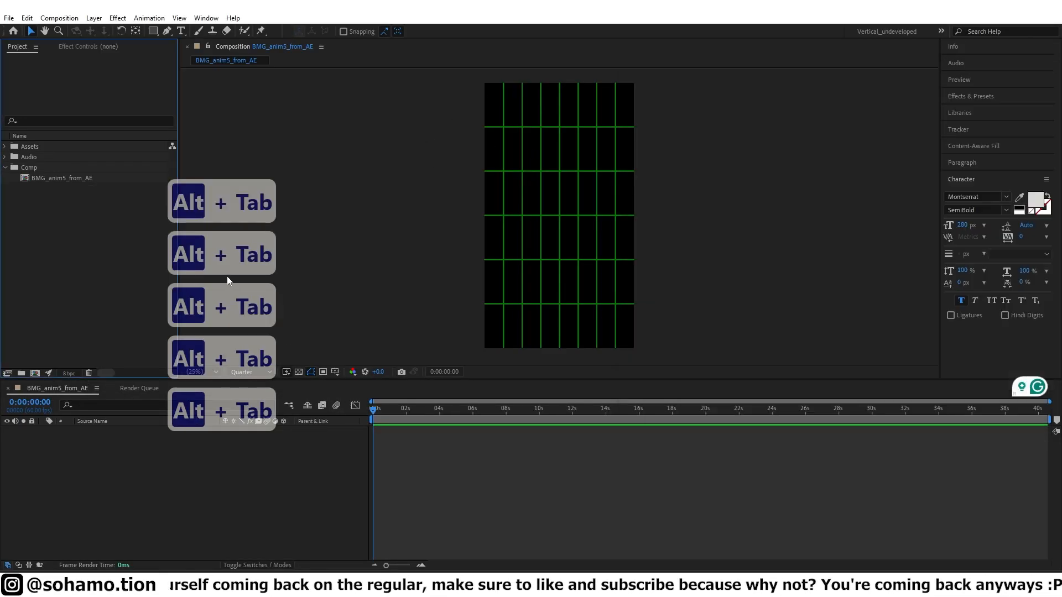
{"action": "key", "text": "alt+Tab"}
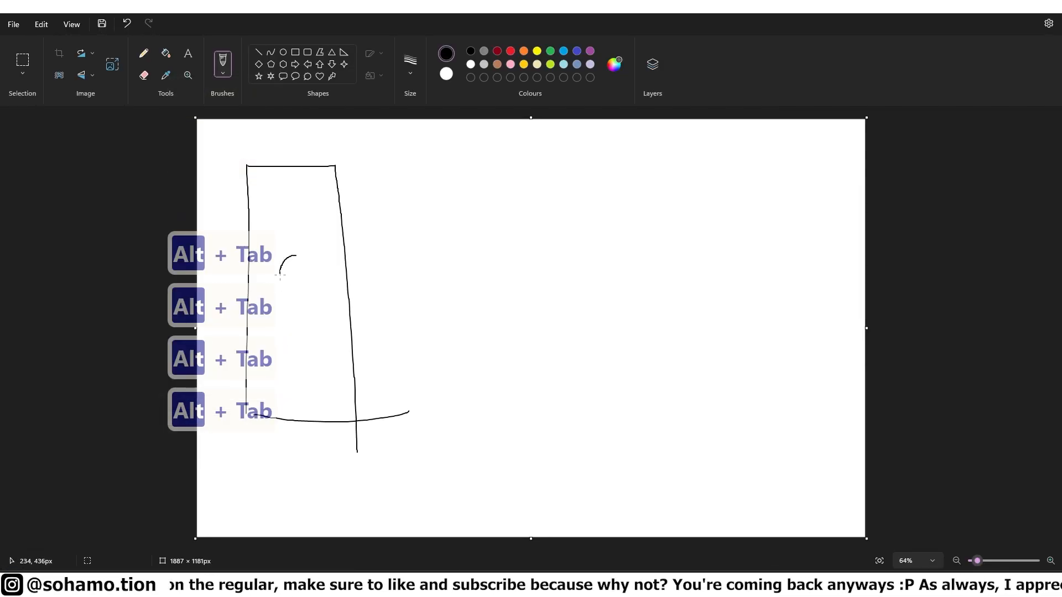
Draw a balloon with a string inside the frame, an upward arrow above it and a downward spike at the frame's top.
{"action": "left_click_drag", "start_coordinate": [280, 274], "coordinate": [293, 300]}
{"action": "mouse_move", "coordinate": [295, 255]}
{"action": "left_mouse_down"}
{"action": "mouse_move", "coordinate": [292, 302]}
{"action": "mouse_move", "coordinate": [296, 365]}
{"action": "left_mouse_up"}
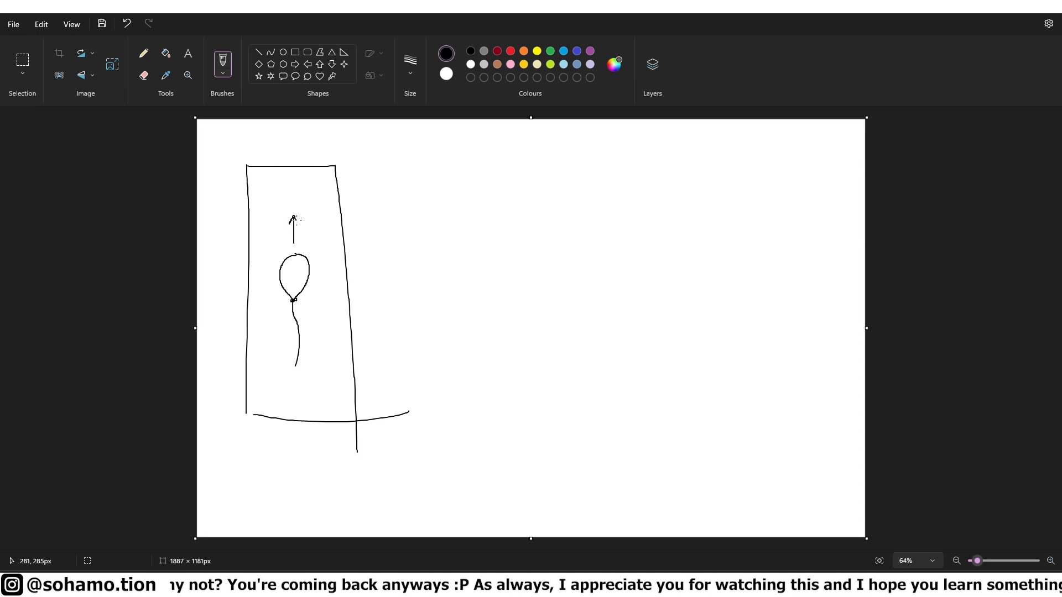
{"action": "mouse_move", "coordinate": [272, 175]}
{"action": "left_mouse_down"}
{"action": "mouse_move", "coordinate": [318, 172]}
{"action": "mouse_move", "coordinate": [294, 178]}
{"action": "left_mouse_up"}
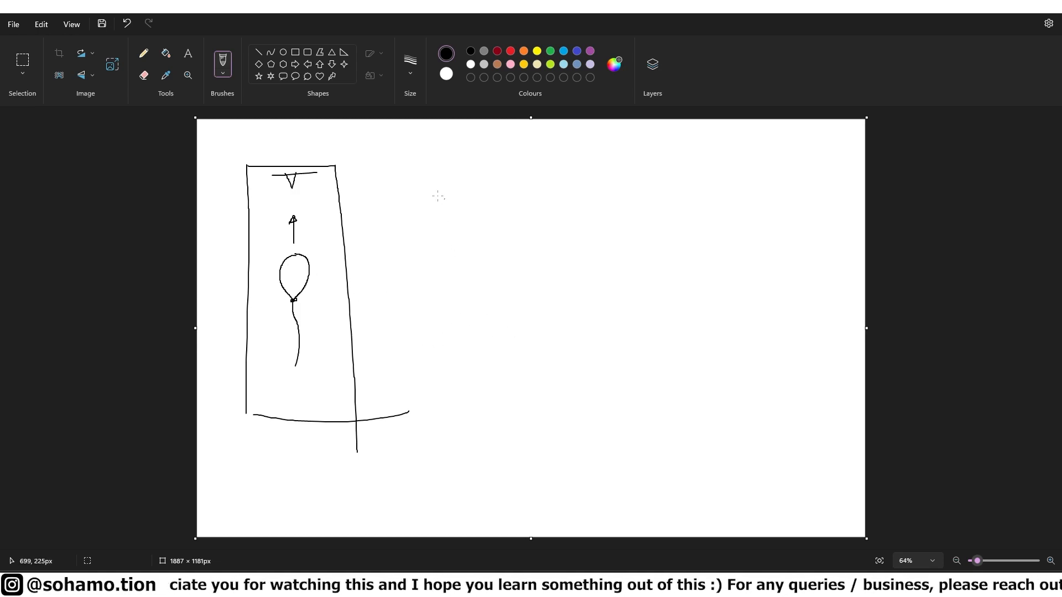
Beside the frame, write "Balloon" with an upward arrow, and sketch a spike with a downward arrow noted "delayed".
{"action": "left_click_drag", "start_coordinate": [448, 188], "coordinate": [468, 192]}
{"action": "mouse_move", "coordinate": [472, 177]}
{"action": "left_mouse_down"}
{"action": "mouse_move", "coordinate": [475, 191]}
{"action": "mouse_move", "coordinate": [487, 188]}
{"action": "left_mouse_up"}
{"action": "left_click_drag", "start_coordinate": [501, 164], "coordinate": [503, 186]}
{"action": "mouse_move", "coordinate": [609, 148]}
{"action": "left_mouse_down"}
{"action": "mouse_move", "coordinate": [620, 149]}
{"action": "mouse_move", "coordinate": [607, 138]}
{"action": "left_mouse_up"}
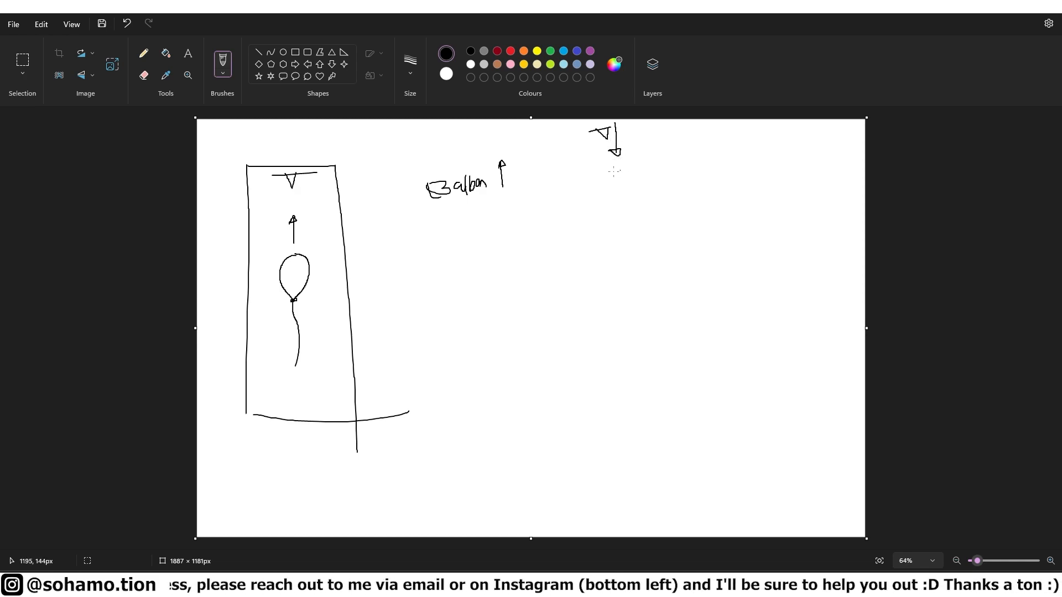
{"action": "mouse_move", "coordinate": [610, 172]}
{"action": "left_mouse_down"}
{"action": "mouse_move", "coordinate": [627, 183]}
{"action": "mouse_move", "coordinate": [696, 176]}
{"action": "left_mouse_up"}
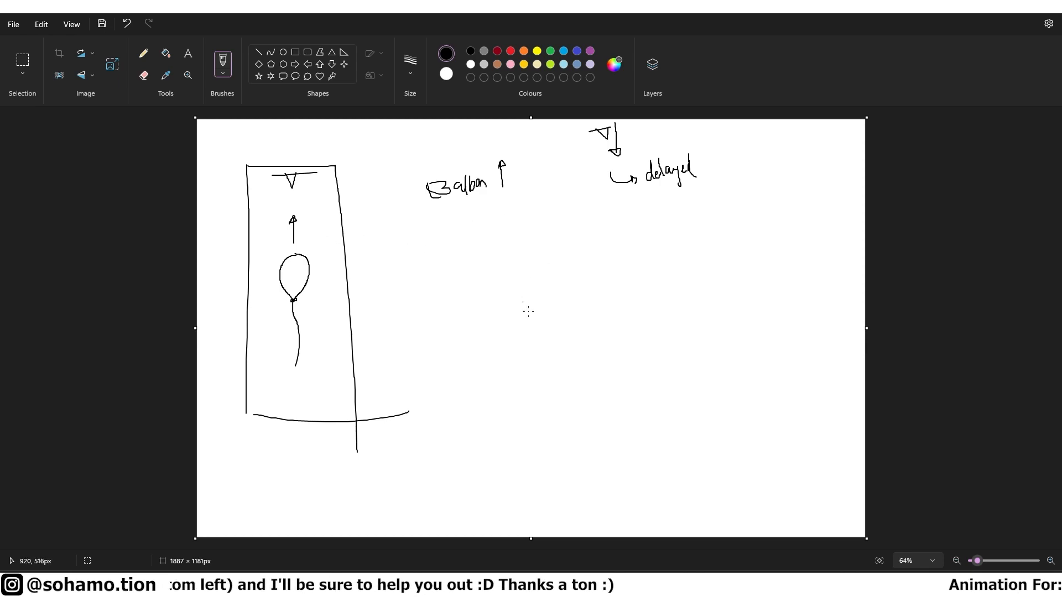
Switch to Notepad, add the line "A goal with no plan, is just a wish." and select "A goal with no plan,".
{"action": "key", "text": "alt+Tab"}
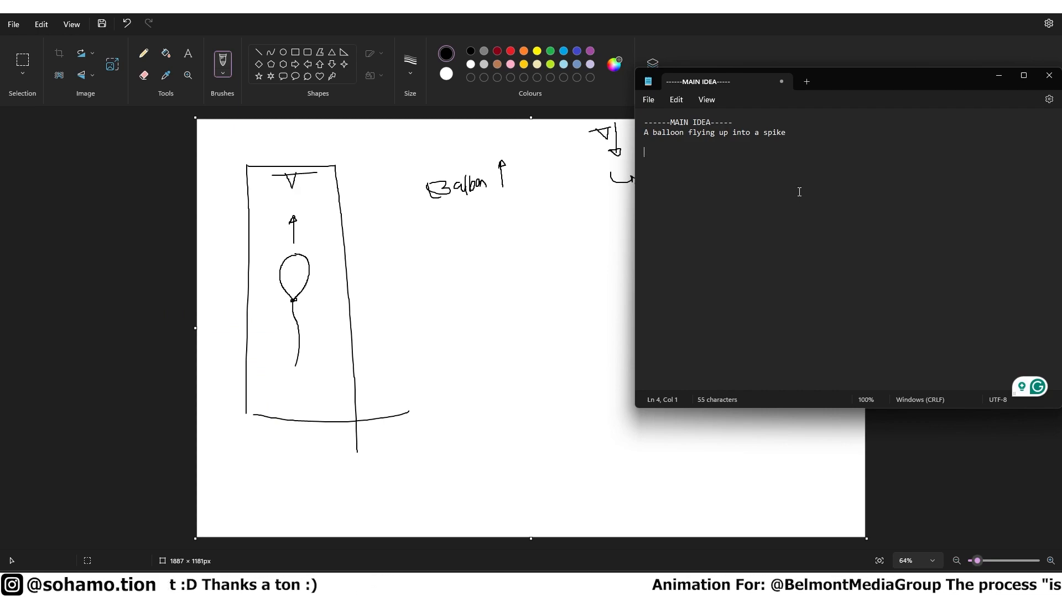
{"action": "type", "text": "A goal with no plan, is just a wish"}
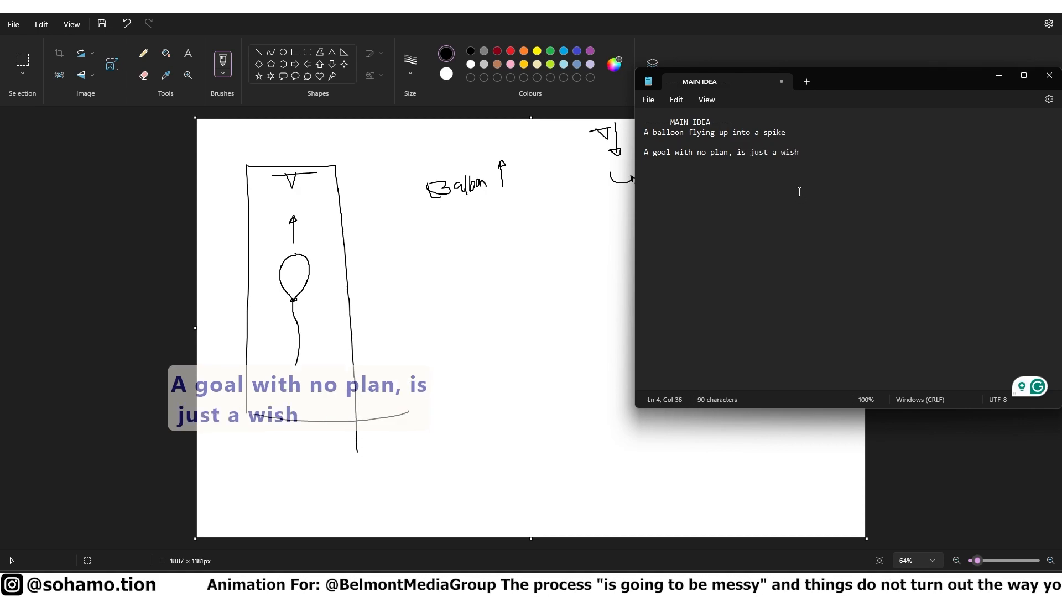
{"action": "type", "text": "."}
{"action": "left_click_drag", "start_coordinate": [733, 153], "coordinate": [644, 153]}
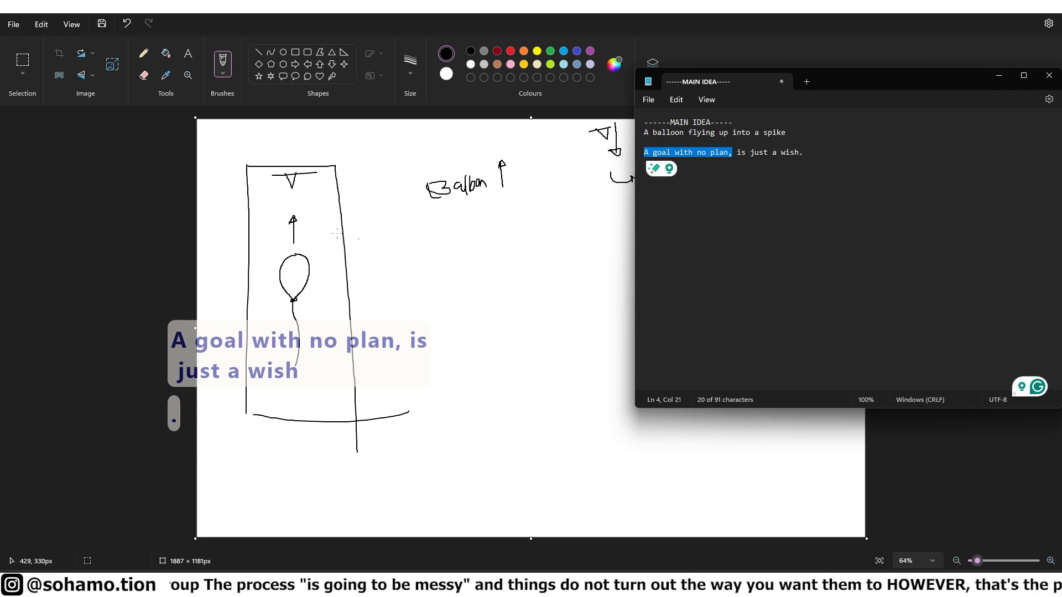
Back in Paint, annotate the first frame with a circled T pointing into it and a circled "1st" with an arrow to the spike.
{"action": "left_click", "coordinate": [530, 254]}
{"action": "left_click_drag", "start_coordinate": [366, 237], "coordinate": [398, 232]}
{"action": "mouse_move", "coordinate": [387, 233]}
{"action": "left_mouse_down"}
{"action": "mouse_move", "coordinate": [391, 260]}
{"action": "mouse_move", "coordinate": [371, 219]}
{"action": "mouse_move", "coordinate": [320, 235]}
{"action": "left_mouse_up"}
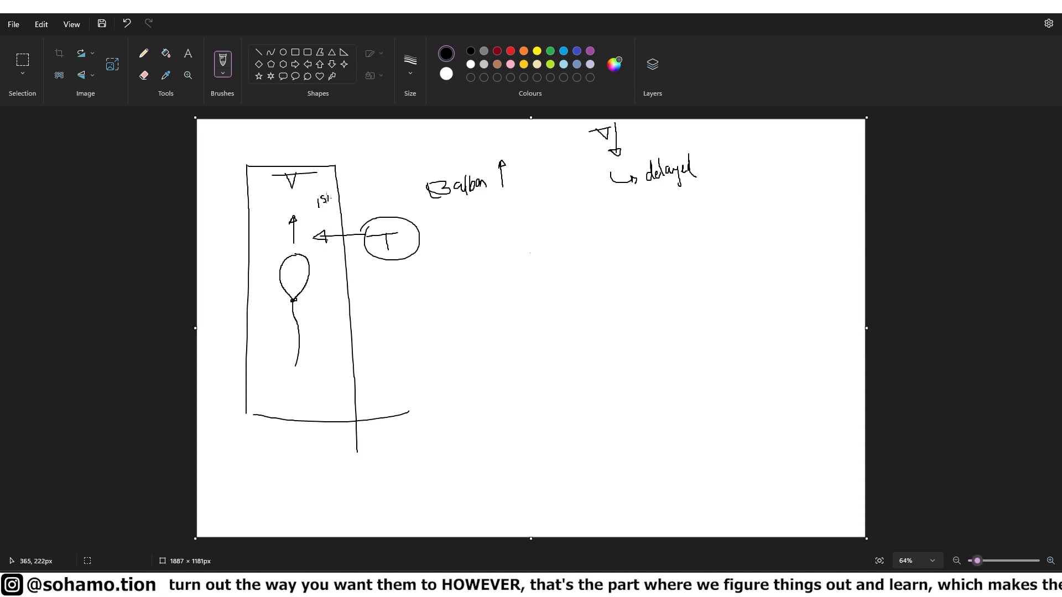
{"action": "mouse_move", "coordinate": [325, 187]}
{"action": "left_mouse_down"}
{"action": "mouse_move", "coordinate": [364, 147]}
{"action": "mouse_move", "coordinate": [290, 163]}
{"action": "left_mouse_up"}
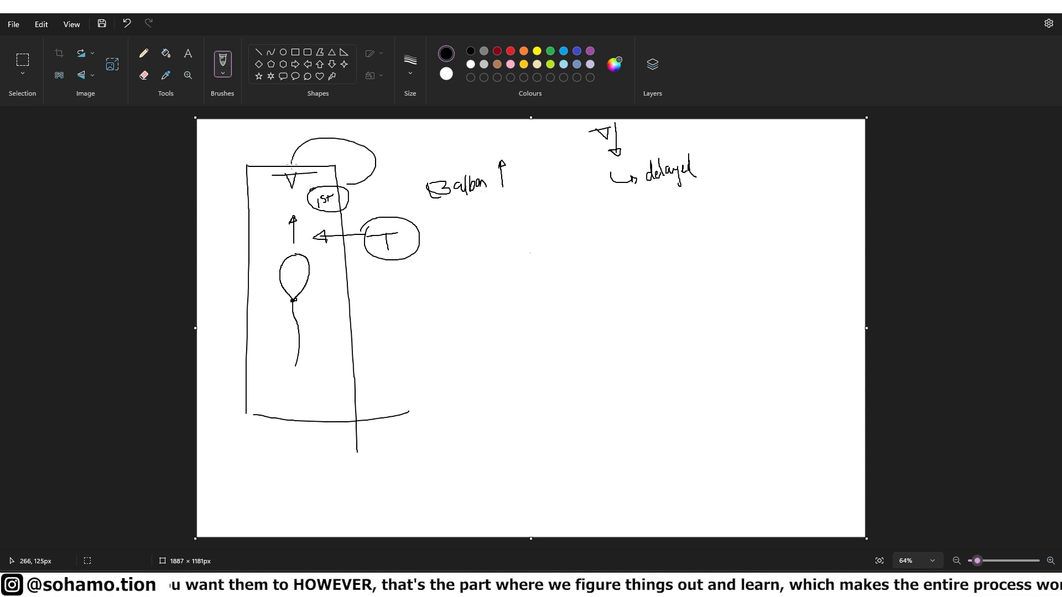
Sketch a second vertical frame on the canvas's right half and divide it with two horizontal lines.
{"action": "left_click_drag", "start_coordinate": [658, 242], "coordinate": [669, 405]}
{"action": "mouse_move", "coordinate": [654, 213]}
{"action": "left_mouse_down"}
{"action": "mouse_move", "coordinate": [757, 204]}
{"action": "mouse_move", "coordinate": [767, 323]}
{"action": "mouse_move", "coordinate": [667, 405]}
{"action": "left_mouse_up"}
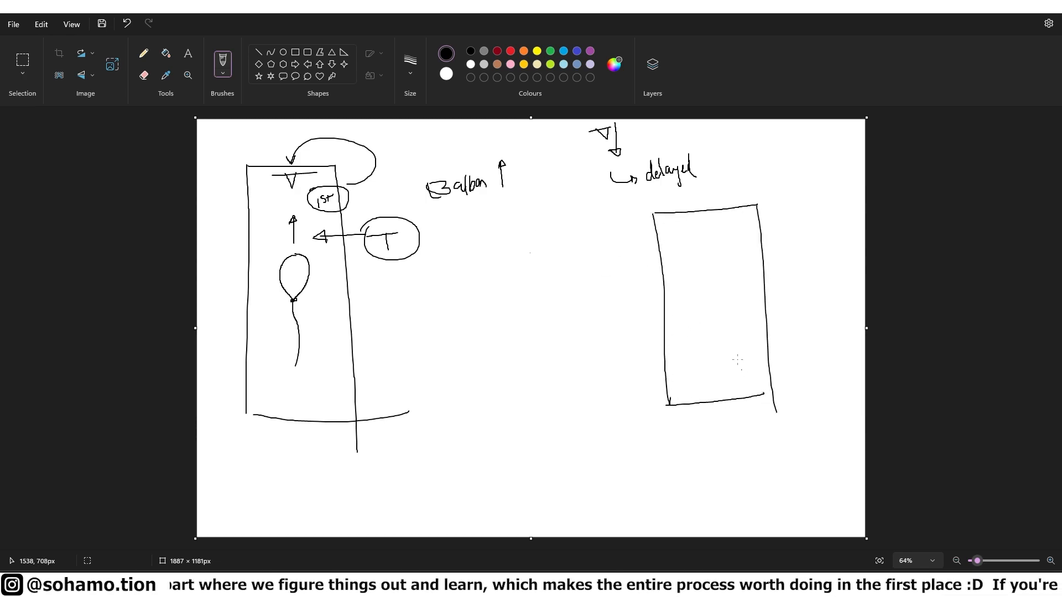
{"action": "left_click_drag", "start_coordinate": [611, 269], "coordinate": [806, 255]}
{"action": "left_click_drag", "start_coordinate": [602, 348], "coordinate": [802, 334]}
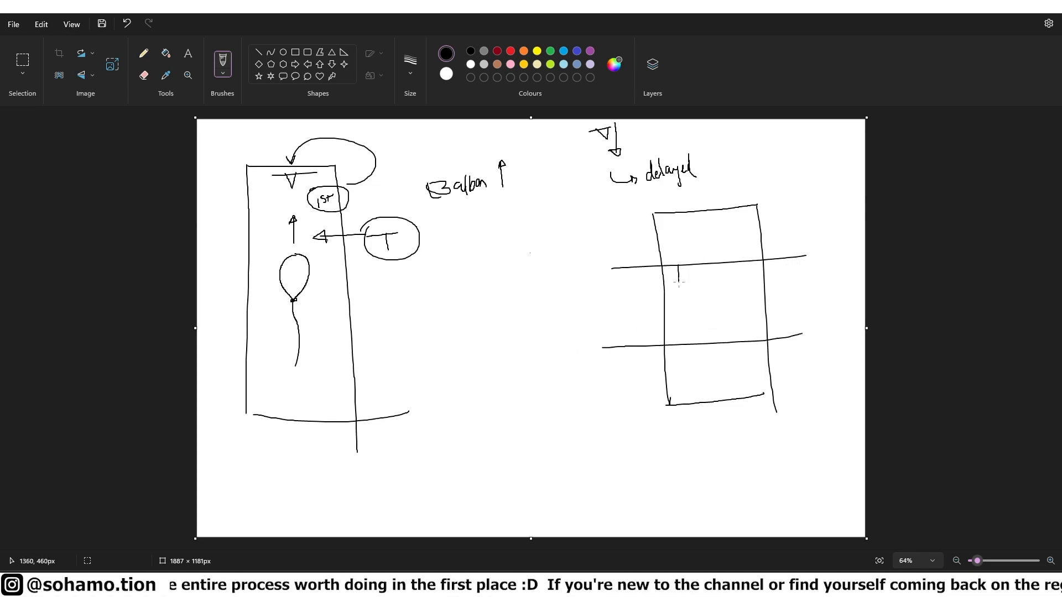
In the second frame, draw a bar with a downward spike touching a stringed balloon, with burst marks around it.
{"action": "left_click_drag", "start_coordinate": [696, 264], "coordinate": [753, 262]}
{"action": "left_click_drag", "start_coordinate": [678, 282], "coordinate": [753, 276]}
{"action": "left_click_drag", "start_coordinate": [701, 283], "coordinate": [713, 294]}
{"action": "mouse_move", "coordinate": [723, 275]}
{"action": "left_mouse_down"}
{"action": "mouse_move", "coordinate": [699, 315]}
{"action": "mouse_move", "coordinate": [722, 332]}
{"action": "left_mouse_up"}
{"action": "key", "text": "ctrl+z"}
{"action": "mouse_move", "coordinate": [715, 294]}
{"action": "left_mouse_down"}
{"action": "mouse_move", "coordinate": [735, 312]}
{"action": "mouse_move", "coordinate": [727, 335]}
{"action": "left_mouse_up"}
{"action": "mouse_move", "coordinate": [689, 302]}
{"action": "left_mouse_down"}
{"action": "mouse_move", "coordinate": [735, 291]}
{"action": "mouse_move", "coordinate": [747, 305]}
{"action": "mouse_move", "coordinate": [746, 327]}
{"action": "mouse_move", "coordinate": [721, 337]}
{"action": "mouse_move", "coordinate": [731, 420]}
{"action": "left_mouse_up"}
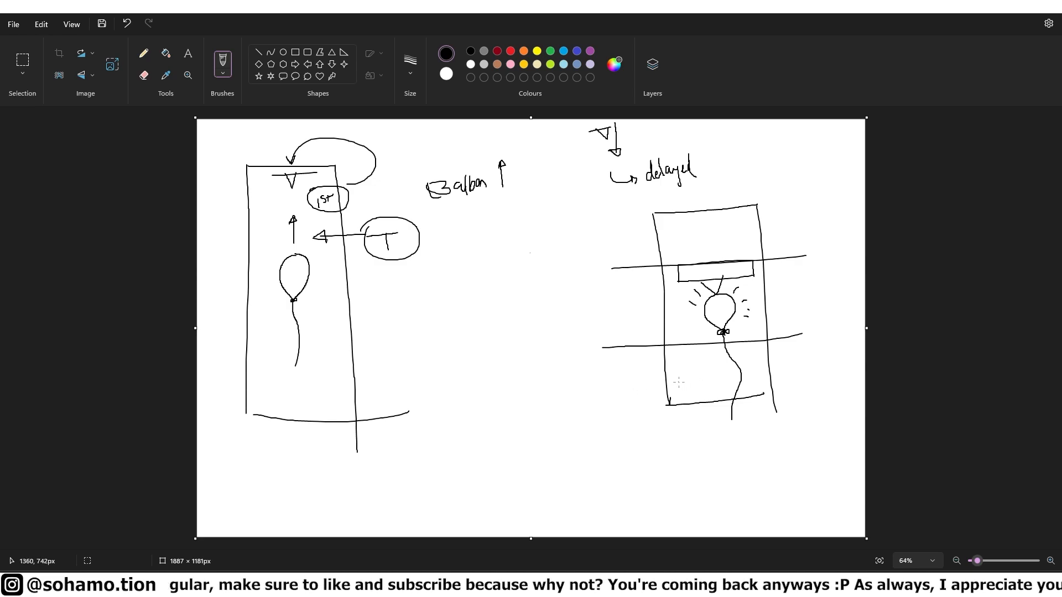
Write a circled "2nd" in the upper-left corner of the second frame.
{"action": "left_click_drag", "start_coordinate": [674, 227], "coordinate": [678, 229]}
{"action": "left_click_drag", "start_coordinate": [680, 227], "coordinate": [684, 220]}
{"action": "left_click_drag", "start_coordinate": [678, 209], "coordinate": [666, 217]}
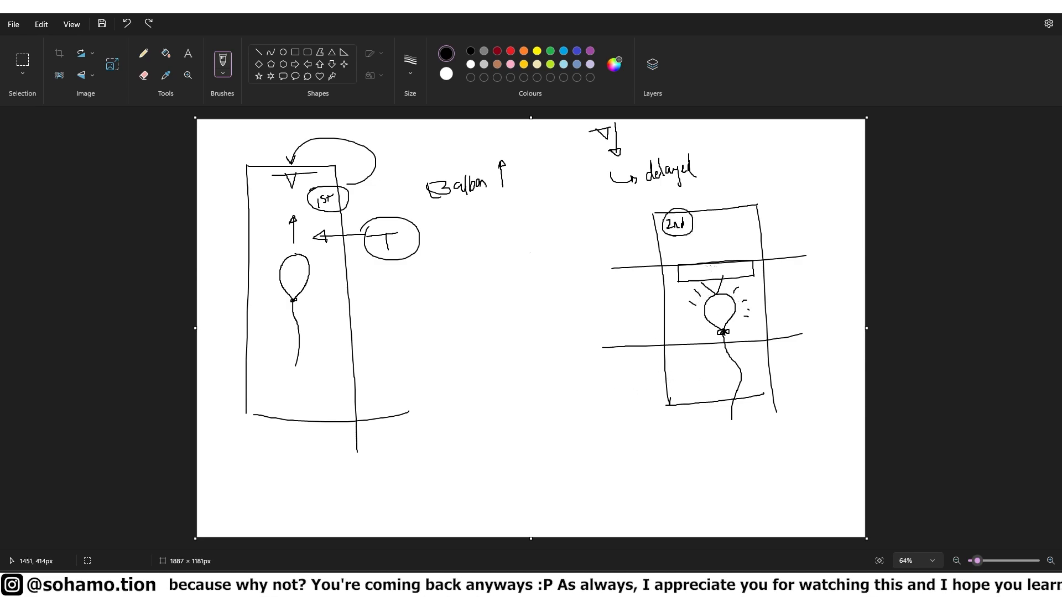
Draw downward arrows from the bar past the second frame's bottom to a circled, underlined "3rd".
{"action": "left_click_drag", "start_coordinate": [691, 276], "coordinate": [689, 340]}
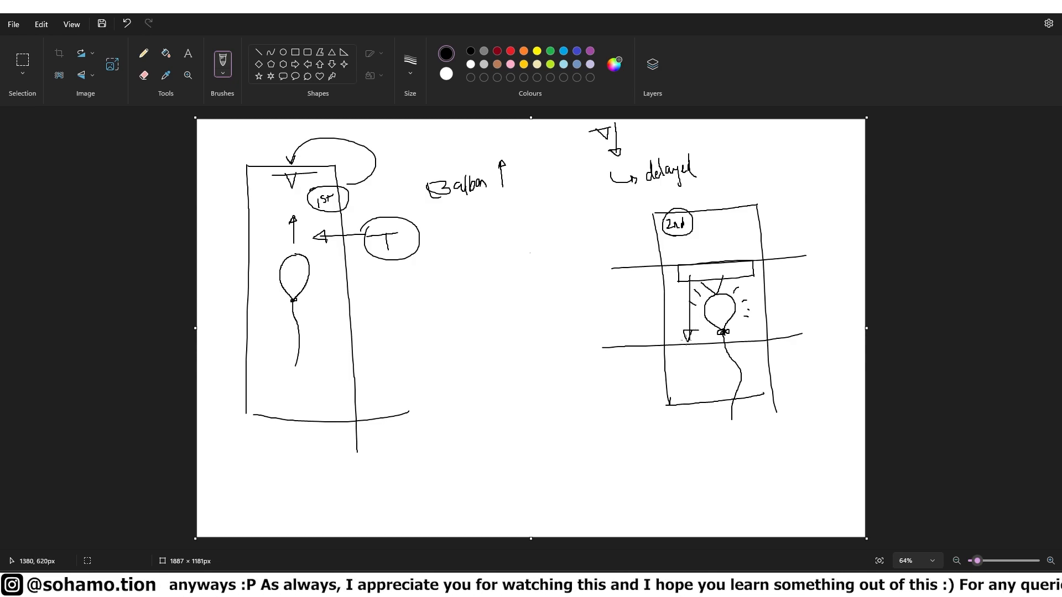
{"action": "left_click_drag", "start_coordinate": [686, 335], "coordinate": [691, 433]}
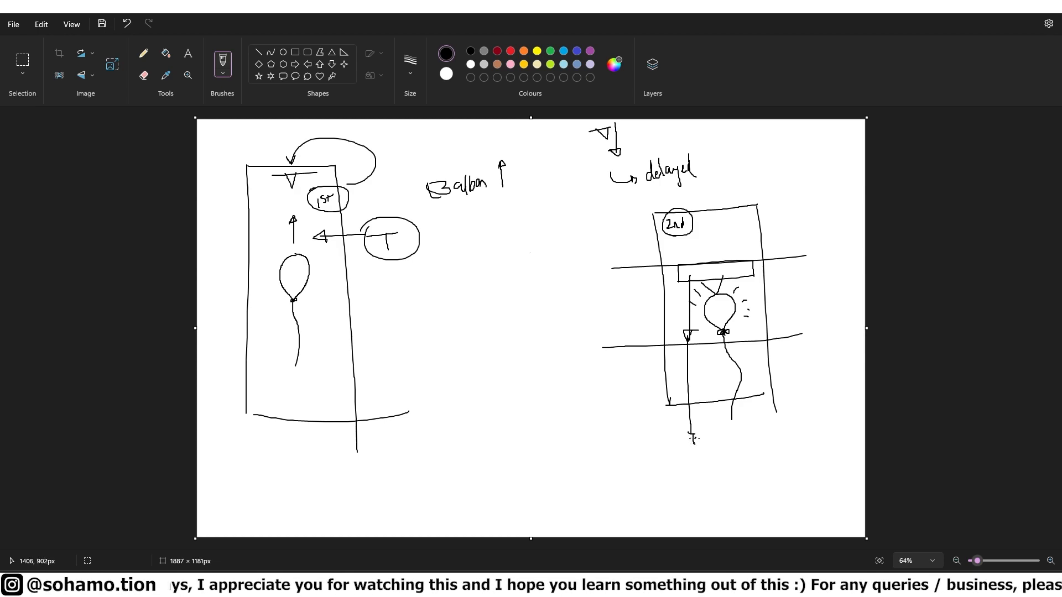
{"action": "left_click_drag", "start_coordinate": [712, 460], "coordinate": [704, 462]}
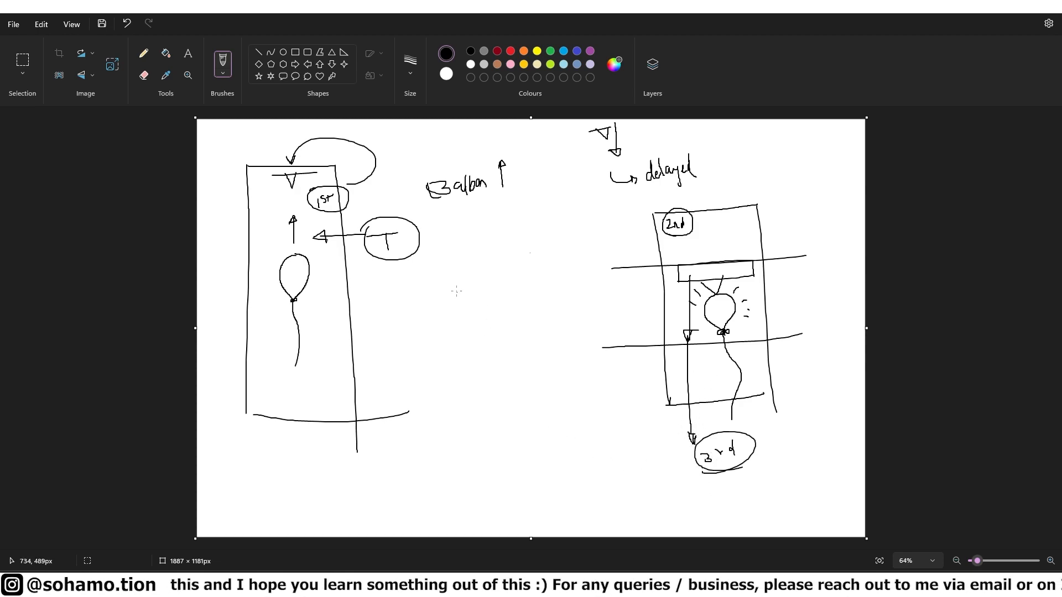
Sketch a third vertical frame between the first two, lower on the canvas.
{"action": "left_click_drag", "start_coordinate": [456, 286], "coordinate": [467, 520]}
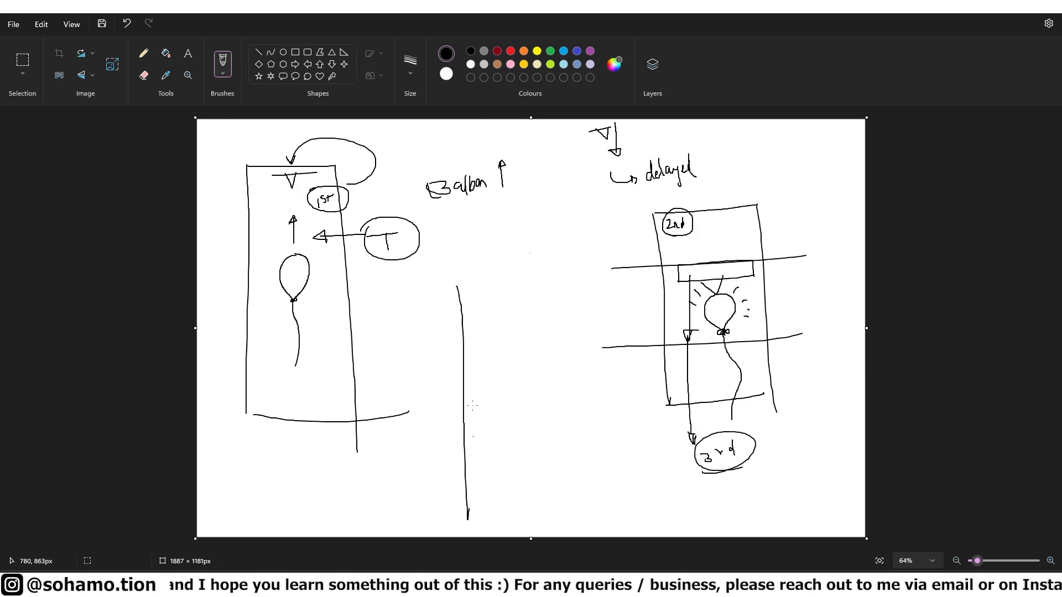
{"action": "mouse_move", "coordinate": [456, 285]}
{"action": "left_mouse_down"}
{"action": "mouse_move", "coordinate": [566, 283]}
{"action": "mouse_move", "coordinate": [586, 499]}
{"action": "left_mouse_up"}
{"action": "left_click_drag", "start_coordinate": [486, 514], "coordinate": [598, 503]}
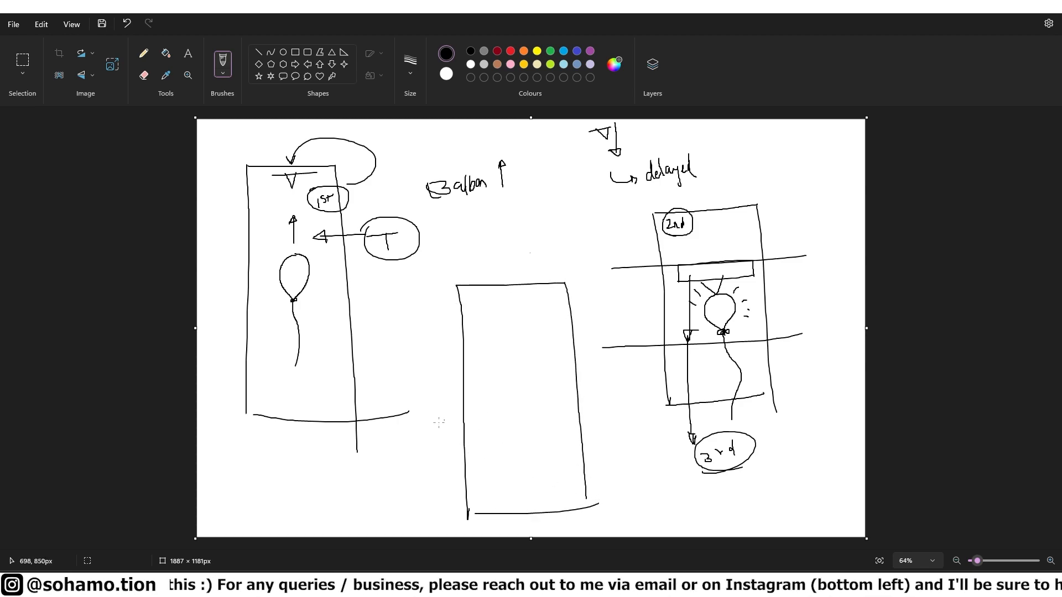
Draw a bar across the lower part of the third frame with a row of downward spikes and a downward arrow beneath.
{"action": "left_click_drag", "start_coordinate": [412, 437], "coordinate": [612, 429]}
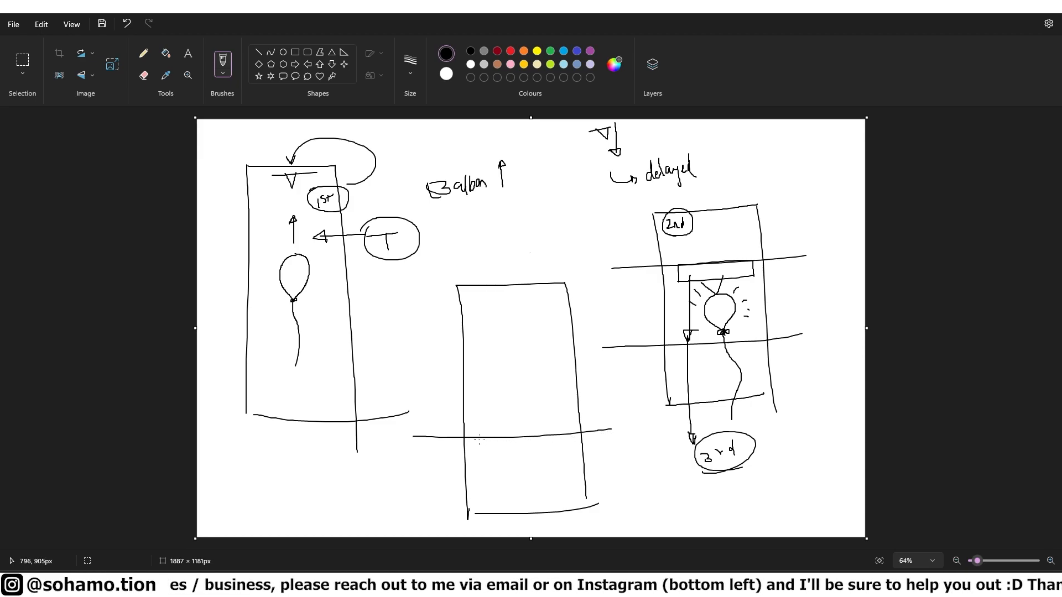
{"action": "left_click_drag", "start_coordinate": [465, 449], "coordinate": [579, 447]}
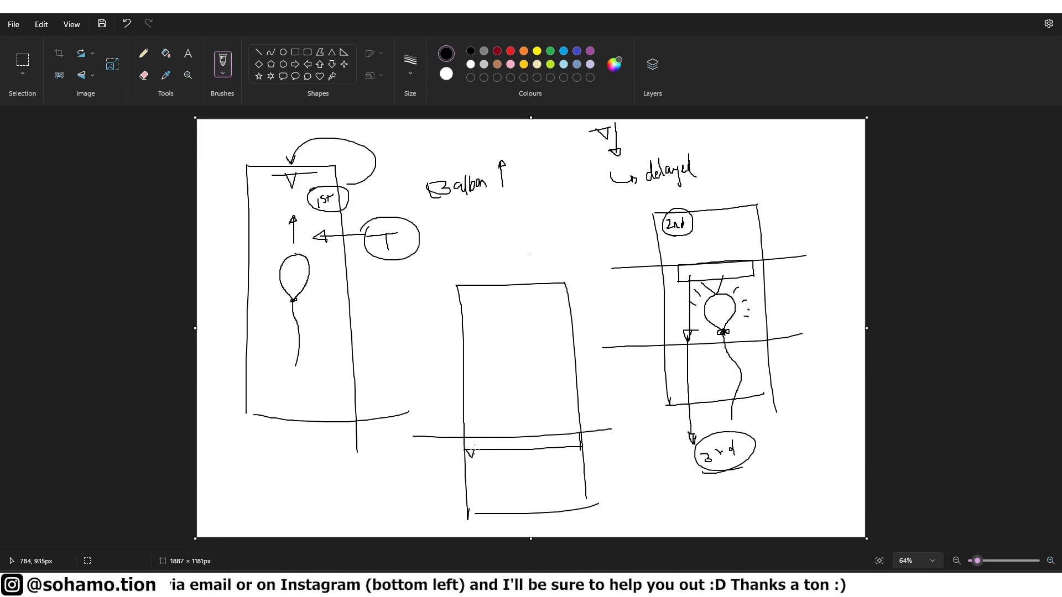
{"action": "left_click_drag", "start_coordinate": [538, 449], "coordinate": [551, 449]}
{"action": "mouse_move", "coordinate": [559, 449]}
{"action": "left_mouse_down"}
{"action": "mouse_move", "coordinate": [572, 449]}
{"action": "mouse_move", "coordinate": [536, 491]}
{"action": "left_mouse_up"}
{"action": "left_click_drag", "start_coordinate": [507, 450], "coordinate": [517, 450]}
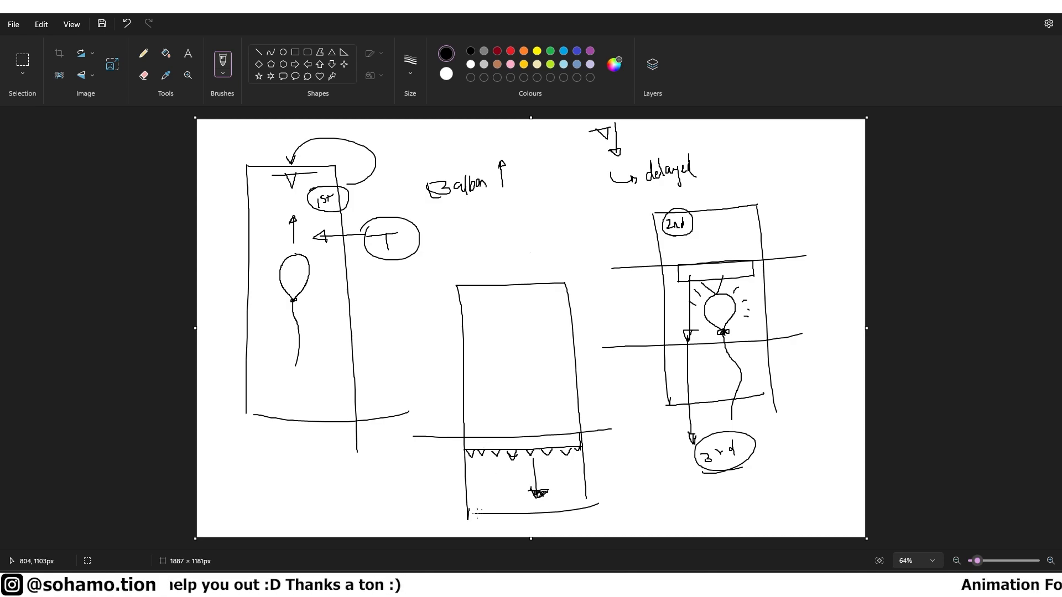
Add an upward arrow and a rounded shape above the third frame's spiked bar, and label the bar "zoom in".
{"action": "mouse_move", "coordinate": [502, 432]}
{"action": "left_mouse_down"}
{"action": "mouse_move", "coordinate": [505, 406]}
{"action": "mouse_move", "coordinate": [532, 405]}
{"action": "mouse_move", "coordinate": [545, 424]}
{"action": "mouse_move", "coordinate": [537, 444]}
{"action": "mouse_move", "coordinate": [493, 443]}
{"action": "mouse_move", "coordinate": [493, 376]}
{"action": "left_mouse_up"}
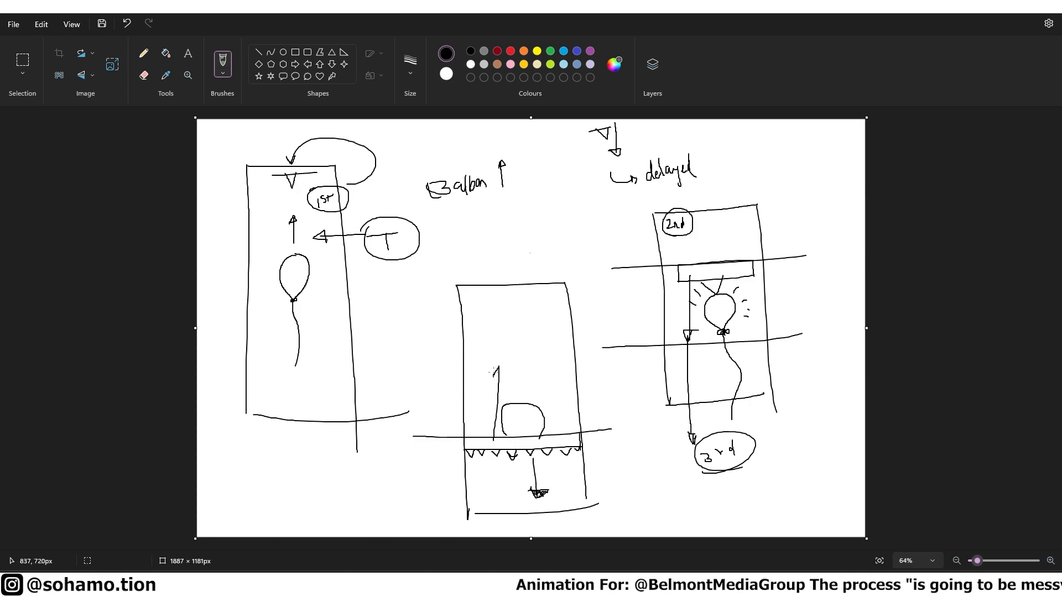
{"action": "left_click_drag", "start_coordinate": [564, 445], "coordinate": [615, 437]}
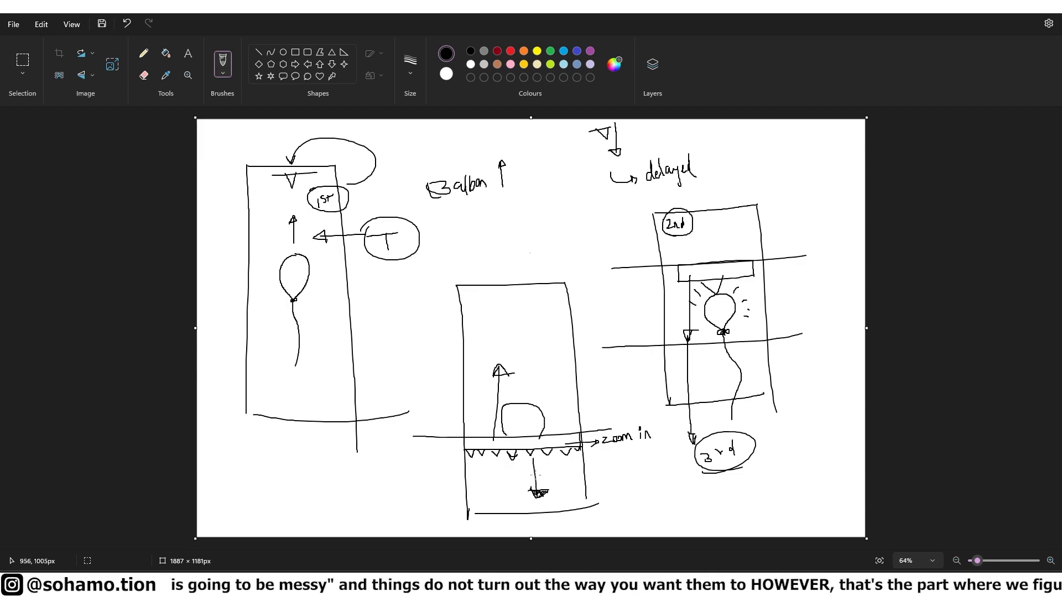
{"action": "mouse_move", "coordinate": [526, 406]}
{"action": "left_mouse_down"}
{"action": "mouse_move", "coordinate": [520, 327]}
{"action": "mouse_move", "coordinate": [328, 468]}
{"action": "mouse_move", "coordinate": [304, 407]}
{"action": "left_mouse_up"}
{"action": "left_click_drag", "start_coordinate": [417, 345], "coordinate": [419, 358]}
{"action": "left_click_drag", "start_coordinate": [422, 347], "coordinate": [428, 352]}
Switch to After Effects and hide the grid overlay in the composition view.
{"action": "left_click", "coordinate": [485, 405]}
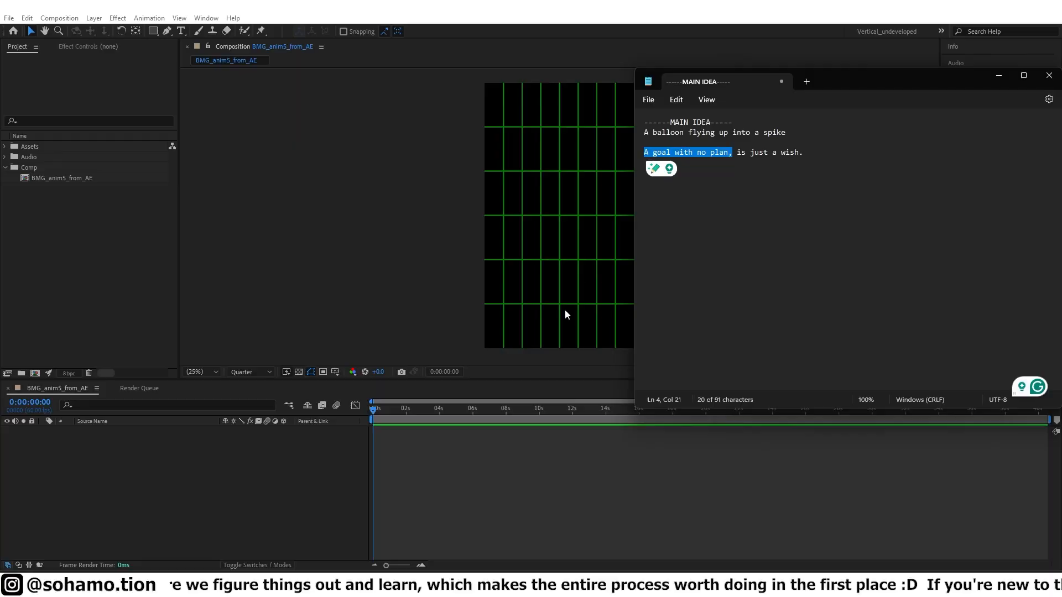
{"action": "left_click", "coordinate": [335, 372]}
{"action": "left_click", "coordinate": [359, 396]}
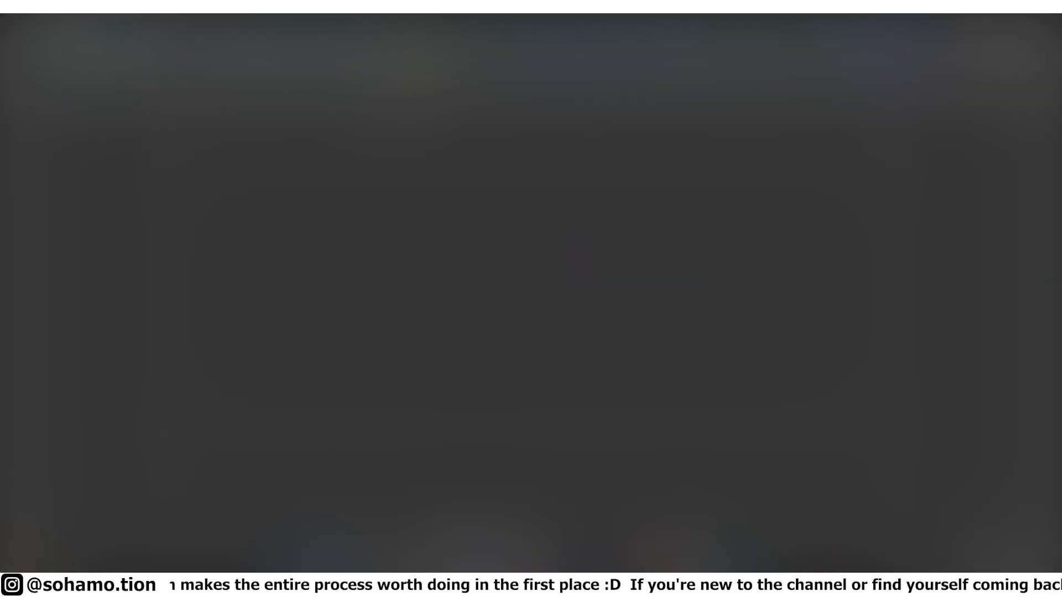
Switch to Chrome, search Google Images for "balloon vector" and browse the results for a simple single balloon.
{"action": "type", "text": "bal"}
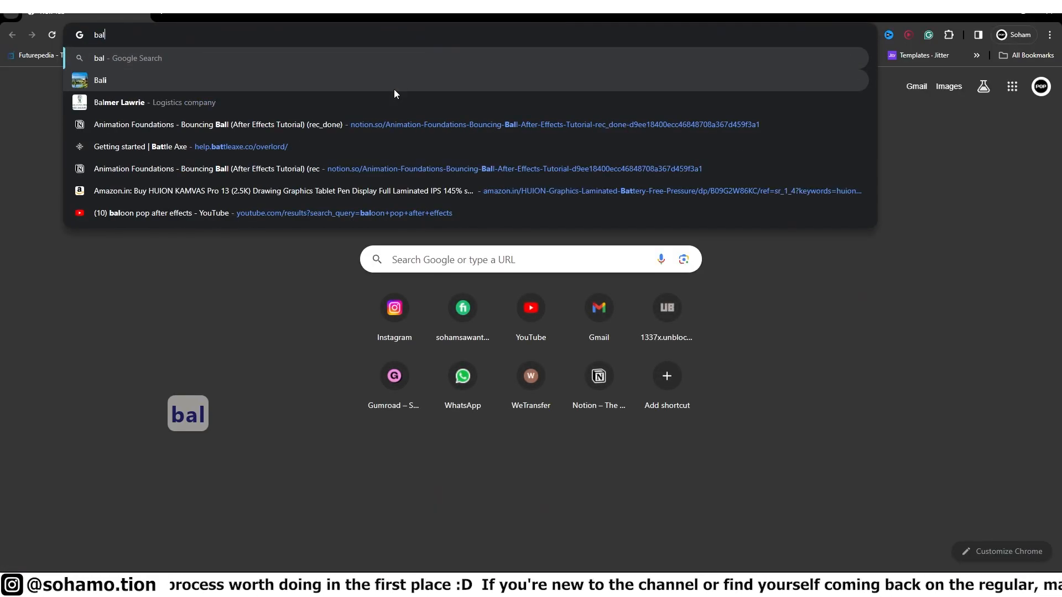
{"action": "type", "text": "loon "}
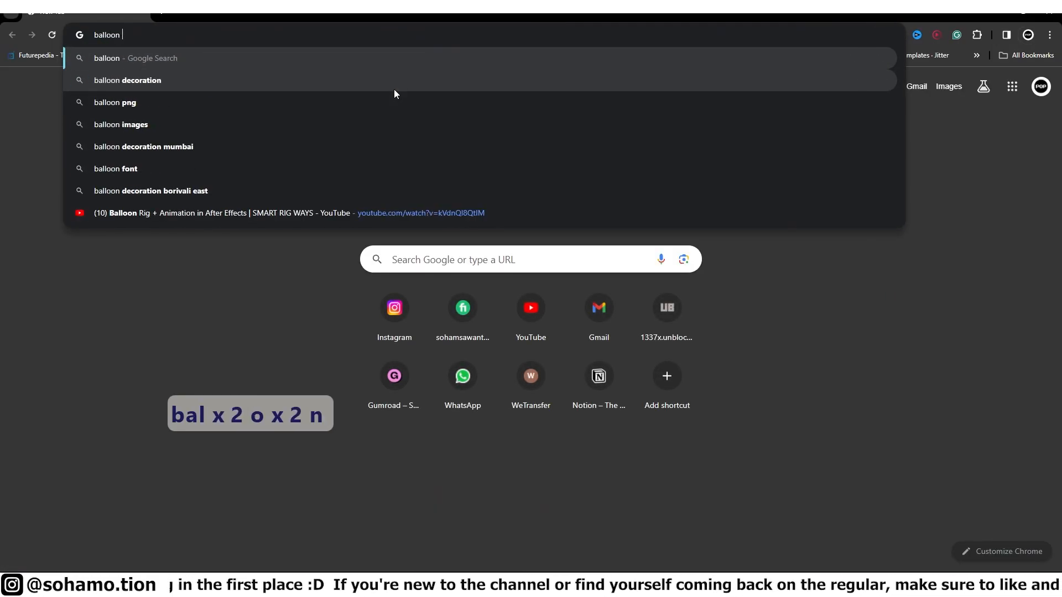
{"action": "type", "text": "vector"}
{"action": "key", "text": "Return"}
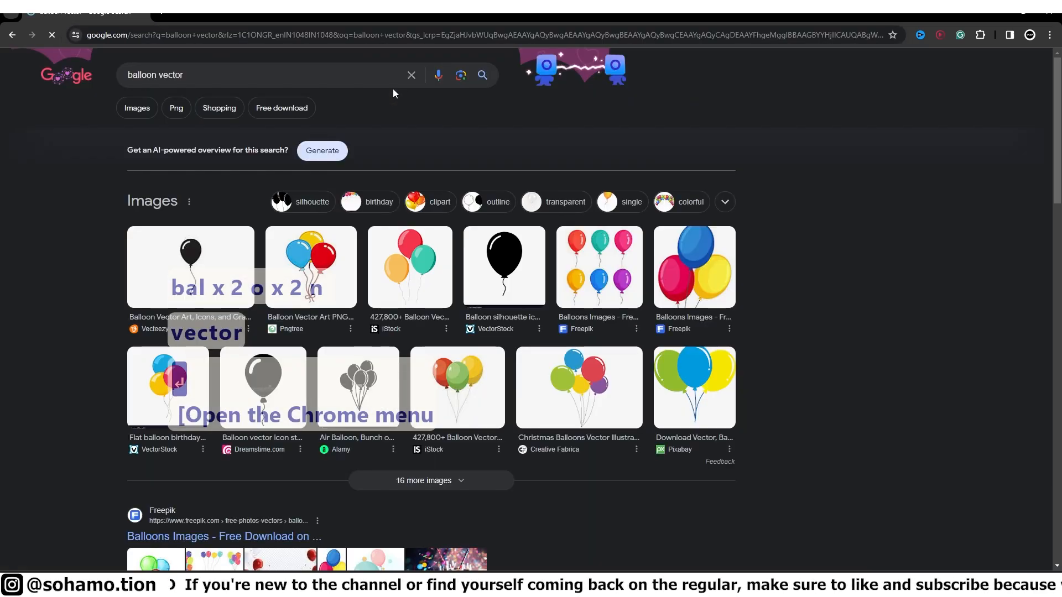
{"action": "left_click", "coordinate": [139, 111]}
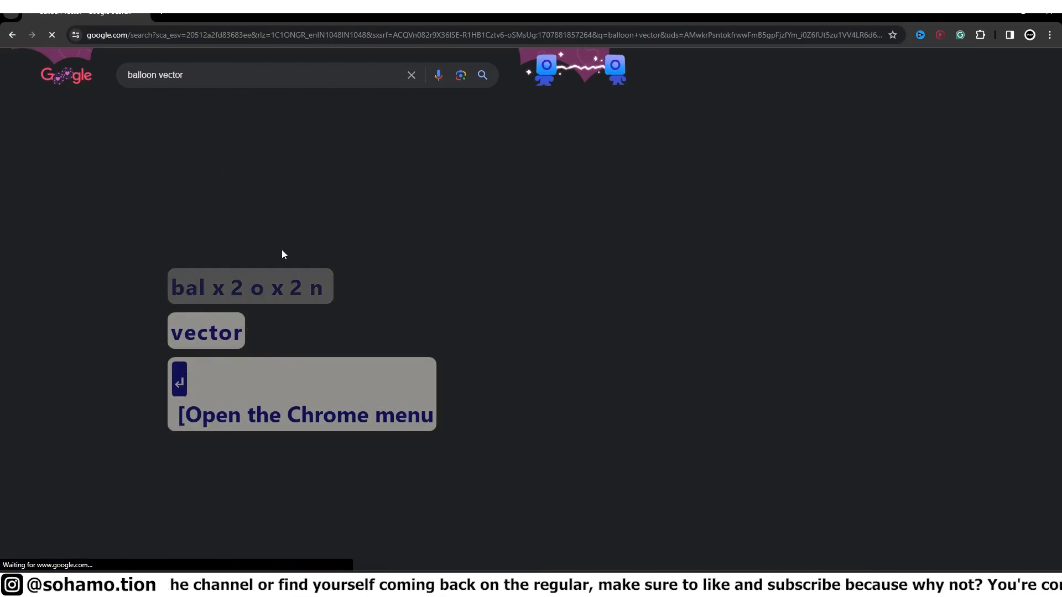
{"action": "scroll", "coordinate": [283, 253], "scroll_direction": "down", "scroll_amount": 5}
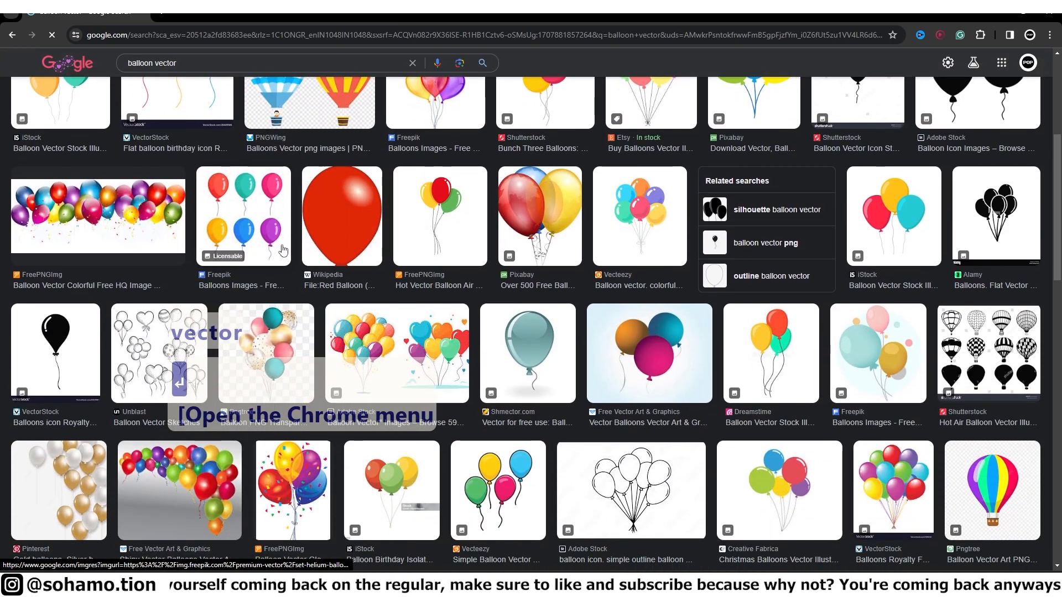
{"action": "scroll", "coordinate": [509, 256], "scroll_direction": "up", "scroll_amount": 2}
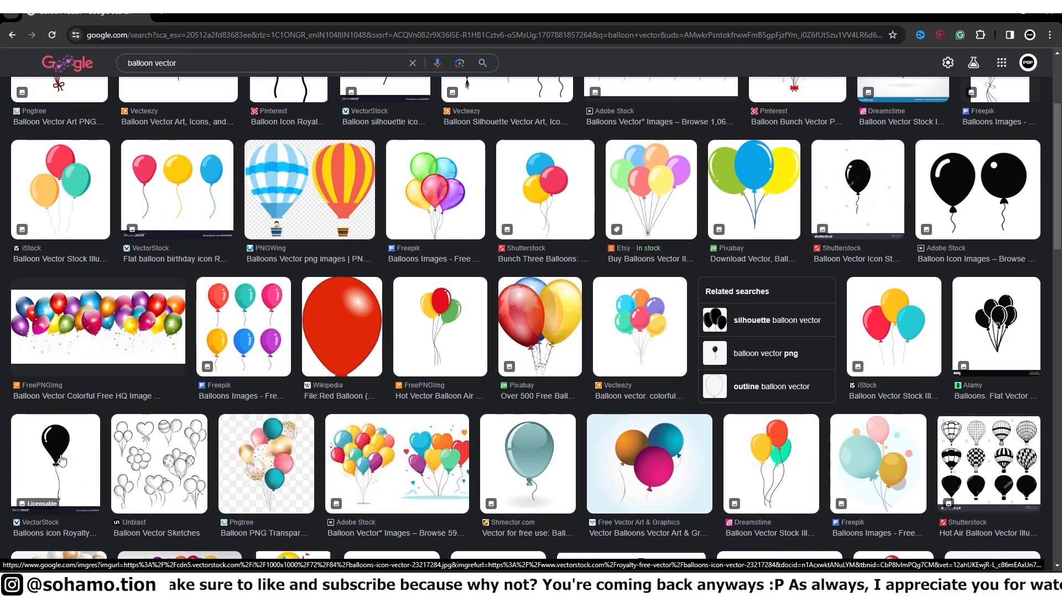
{"action": "scroll", "coordinate": [71, 456], "scroll_direction": "up", "scroll_amount": 3}
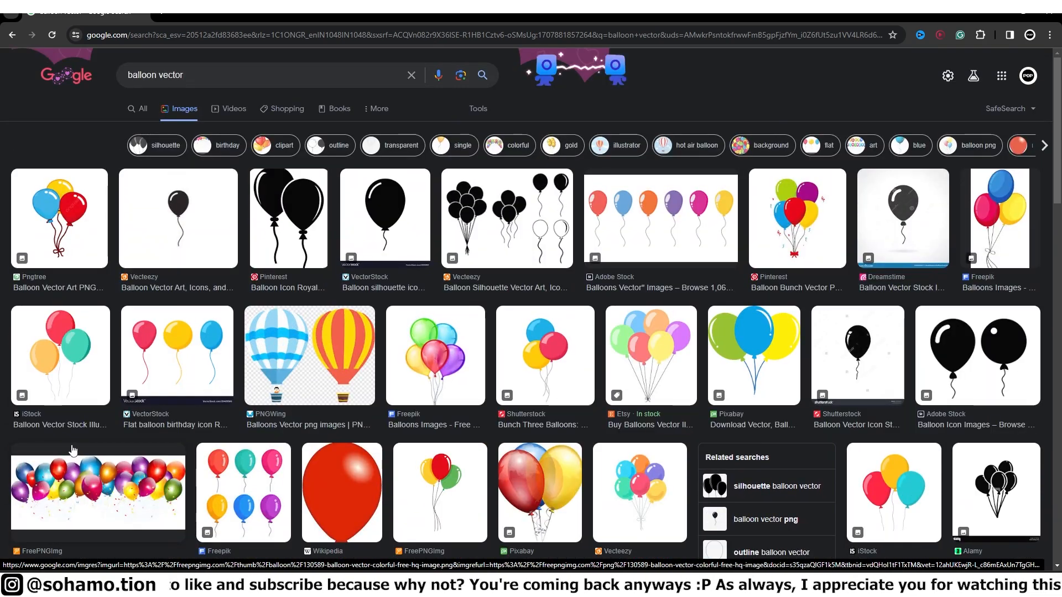
Open the Vecteezy image of a single black balloon and capture a screenshot of just the balloon and its string.
{"action": "left_click", "coordinate": [186, 229]}
{"action": "scroll", "coordinate": [187, 229], "scroll_direction": "down", "scroll_amount": 5}
{"action": "key", "text": "super+shift+s"}
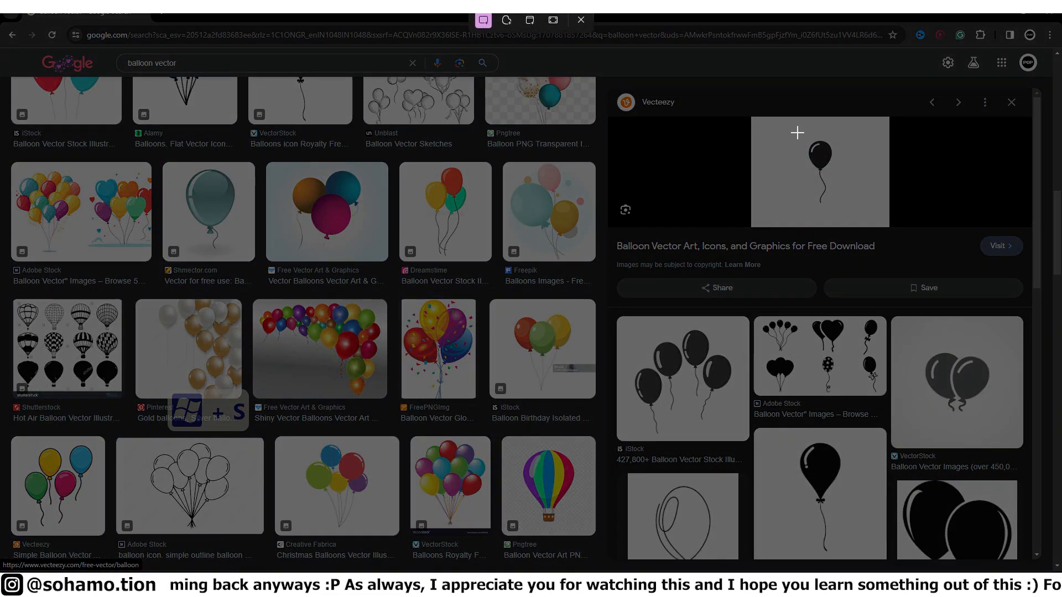
{"action": "left_click_drag", "start_coordinate": [797, 133], "coordinate": [846, 209]}
{"action": "scroll", "coordinate": [311, 131], "scroll_direction": "up", "scroll_amount": 5}
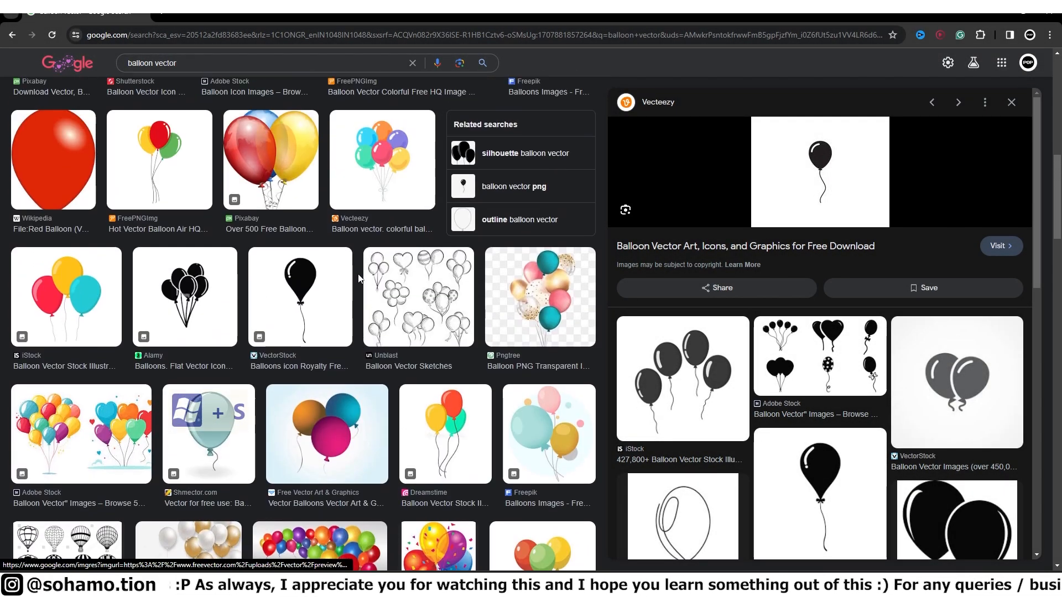
Search the images for "spike vector" and browse the results.
{"action": "key", "text": "ctrl+a"}
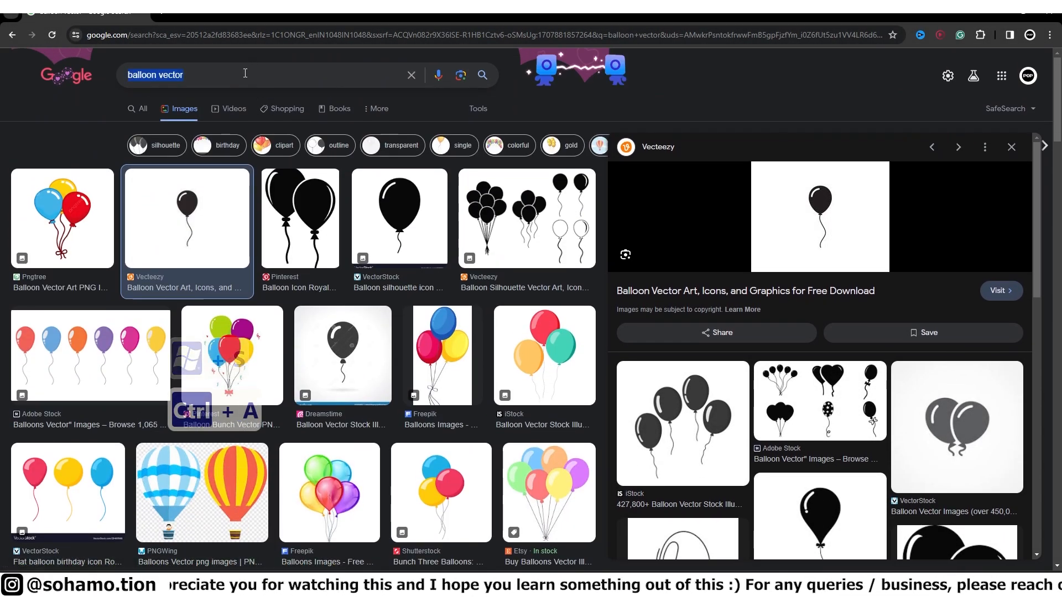
{"action": "type", "text": "spike vector"}
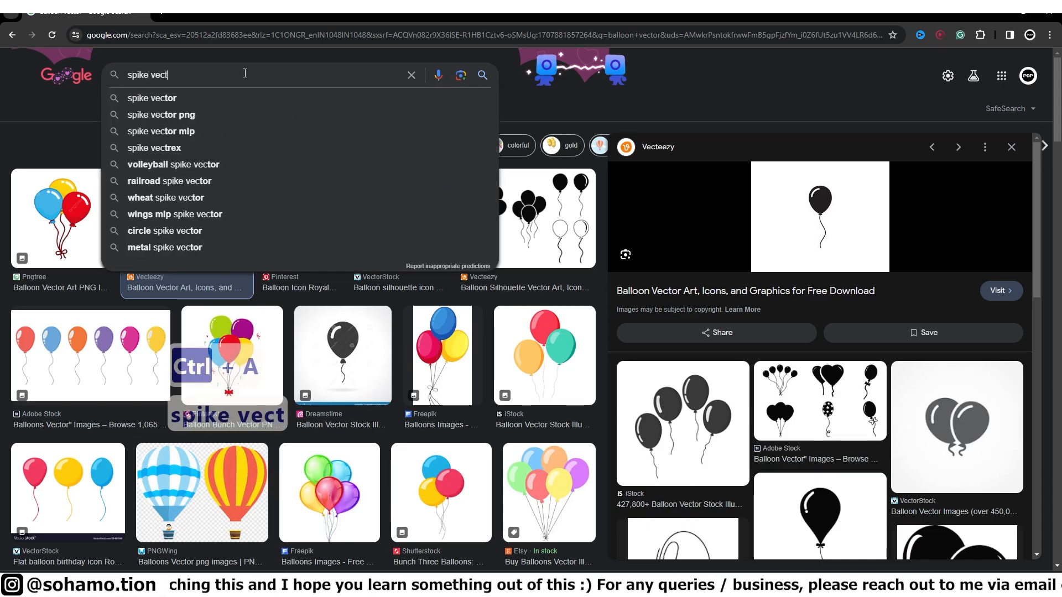
{"action": "key", "text": "Return"}
{"action": "scroll", "coordinate": [245, 166], "scroll_direction": "down", "scroll_amount": 3}
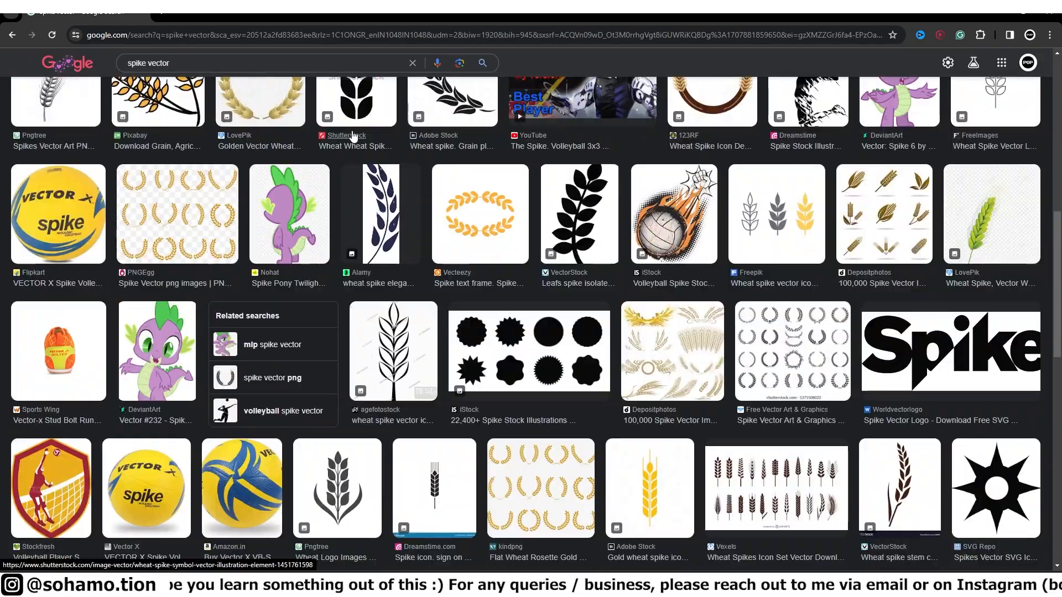
Refine the image search to "spiketrap vector" and look through the results for usable spikes.
{"action": "left_click", "coordinate": [153, 64]}
{"action": "type", "text": "trap"}
{"action": "key", "text": "Return"}
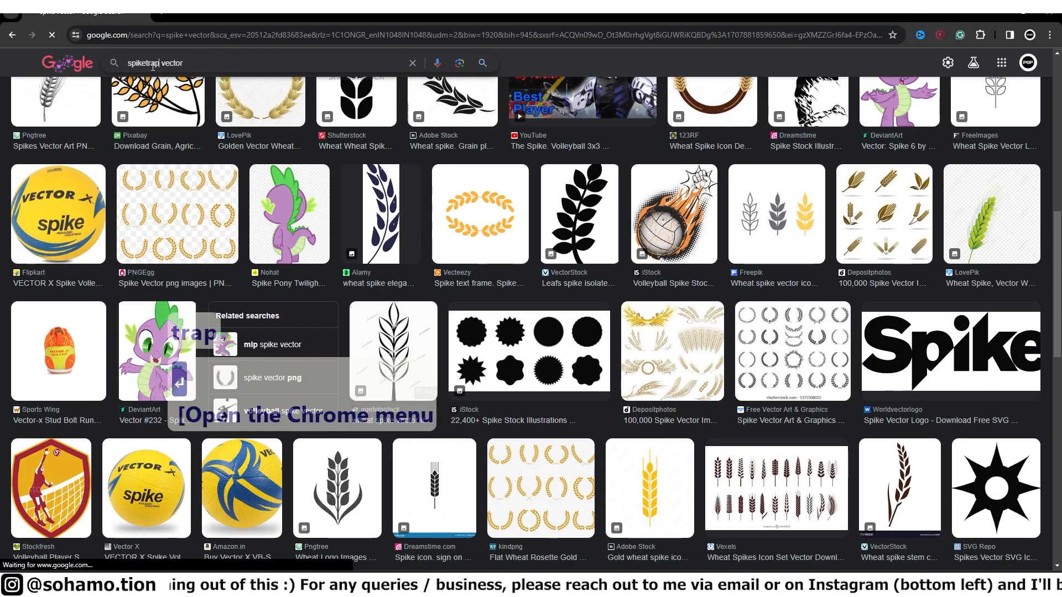
{"action": "scroll", "coordinate": [277, 129], "scroll_direction": "down", "scroll_amount": 8}
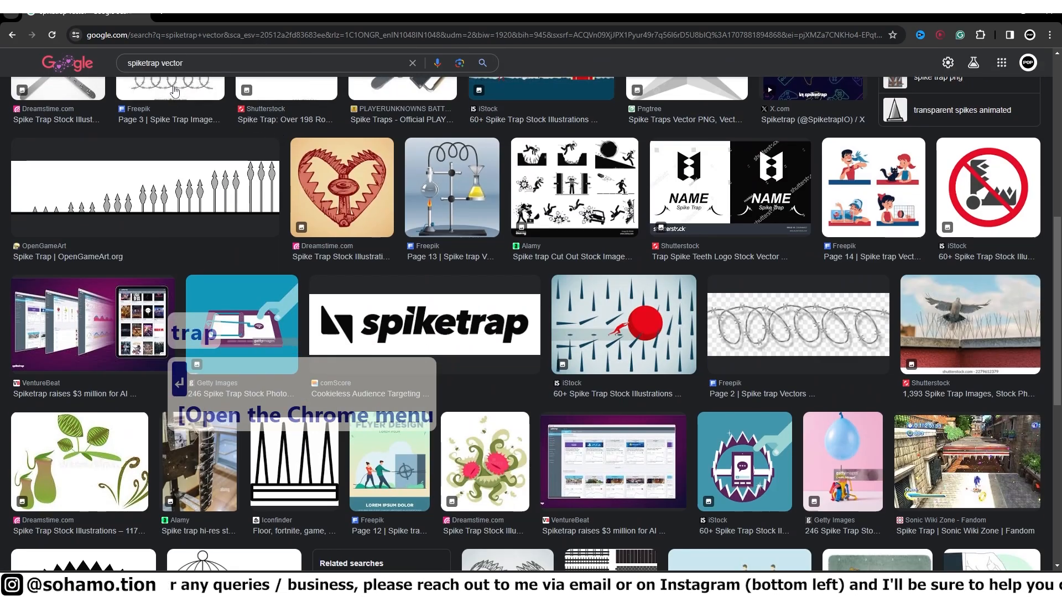
Find the white spikes clipart from Creazilla through the related images and save it as spikes.png.
{"action": "left_click", "coordinate": [283, 464]}
{"action": "scroll", "coordinate": [910, 234], "scroll_direction": "down", "scroll_amount": 7}
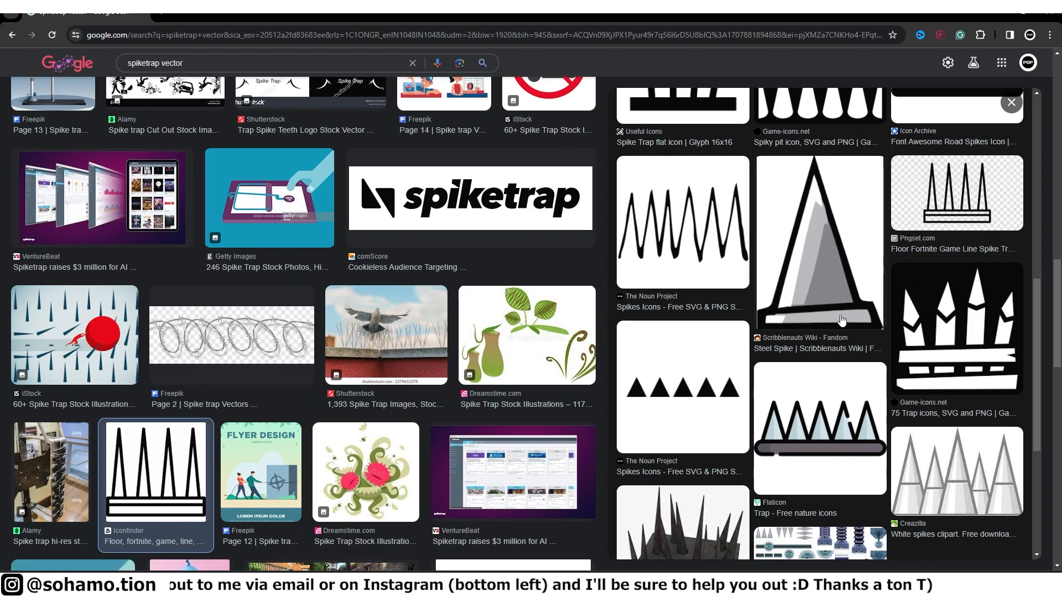
{"action": "left_click", "coordinate": [924, 443]}
{"action": "scroll", "coordinate": [757, 260], "scroll_direction": "down", "scroll_amount": 7}
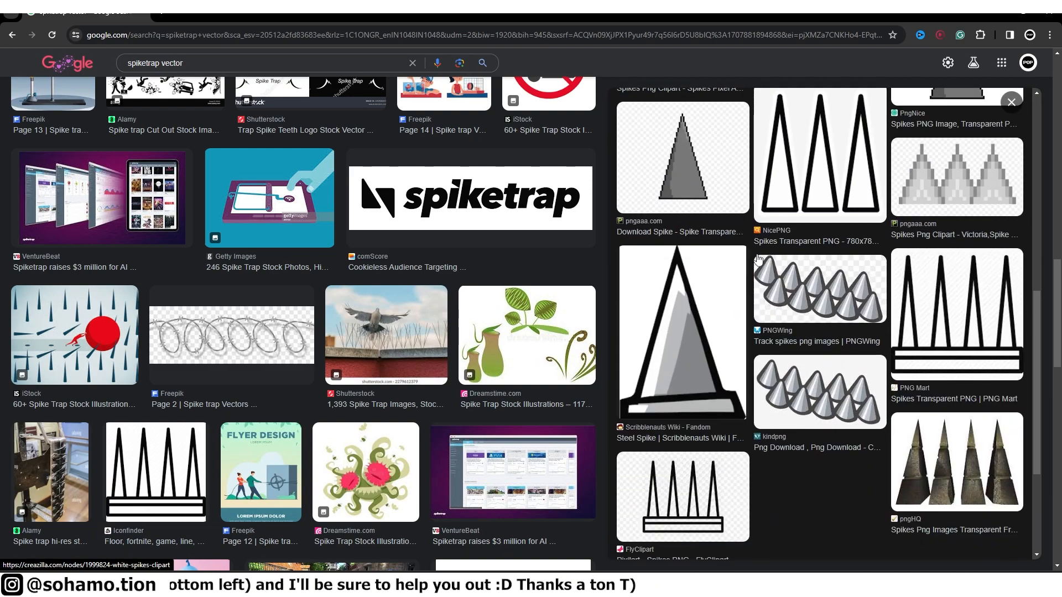
{"action": "scroll", "coordinate": [757, 260], "scroll_direction": "up", "scroll_amount": 7}
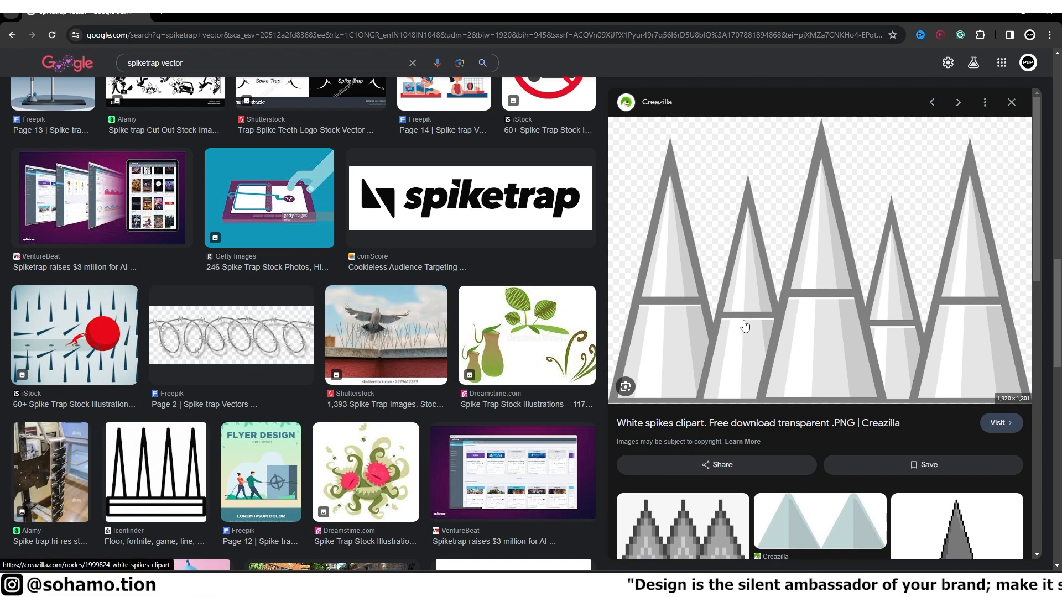
{"action": "right_click", "coordinate": [765, 294]}
{"action": "left_click", "coordinate": [815, 454]}
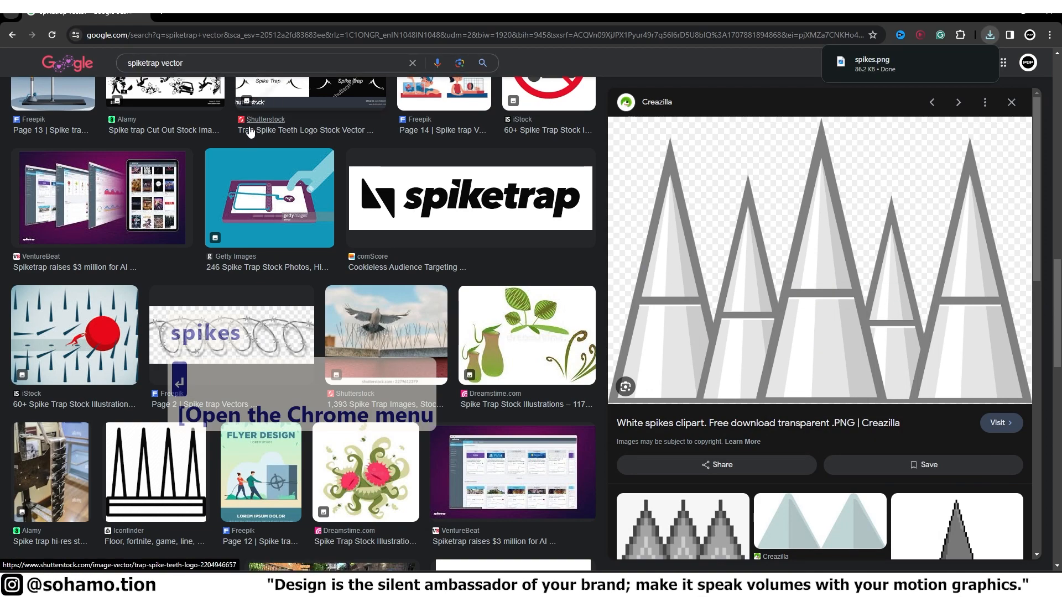
Look over the remaining spike results, close the search tab and return to After Effects.
{"action": "scroll", "coordinate": [250, 131], "scroll_direction": "down", "scroll_amount": 8}
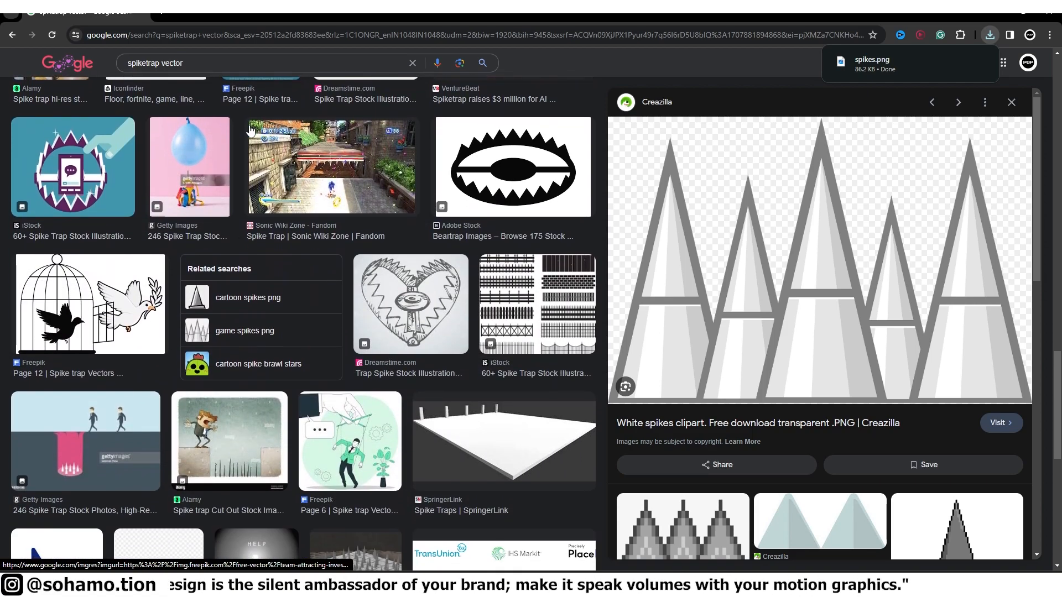
{"action": "scroll", "coordinate": [250, 131], "scroll_direction": "up", "scroll_amount": 7}
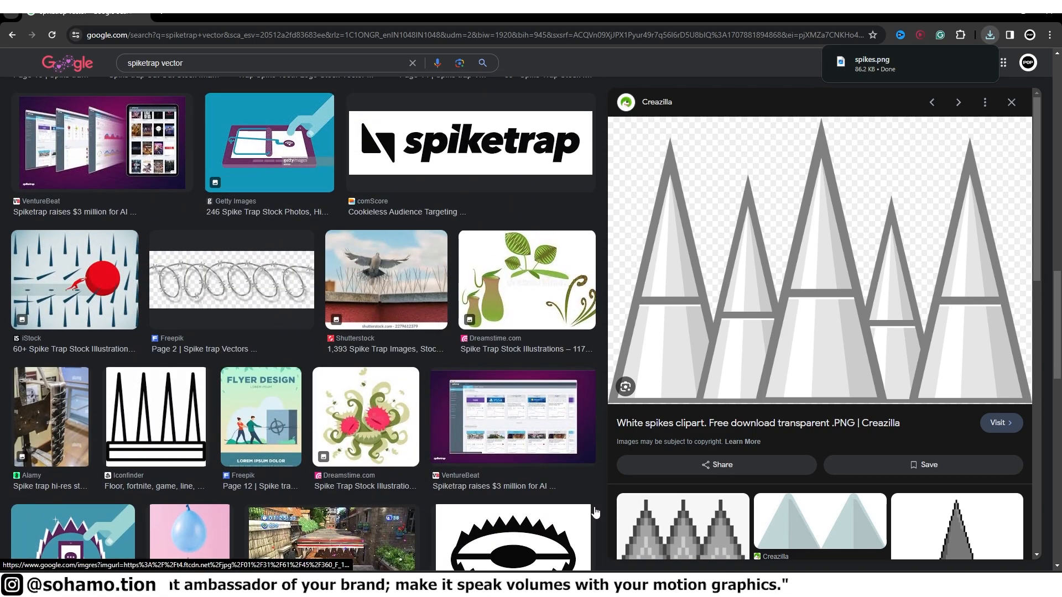
{"action": "scroll", "coordinate": [400, 74], "scroll_direction": "up", "scroll_amount": 6}
{"action": "key", "text": "ctrl+w"}
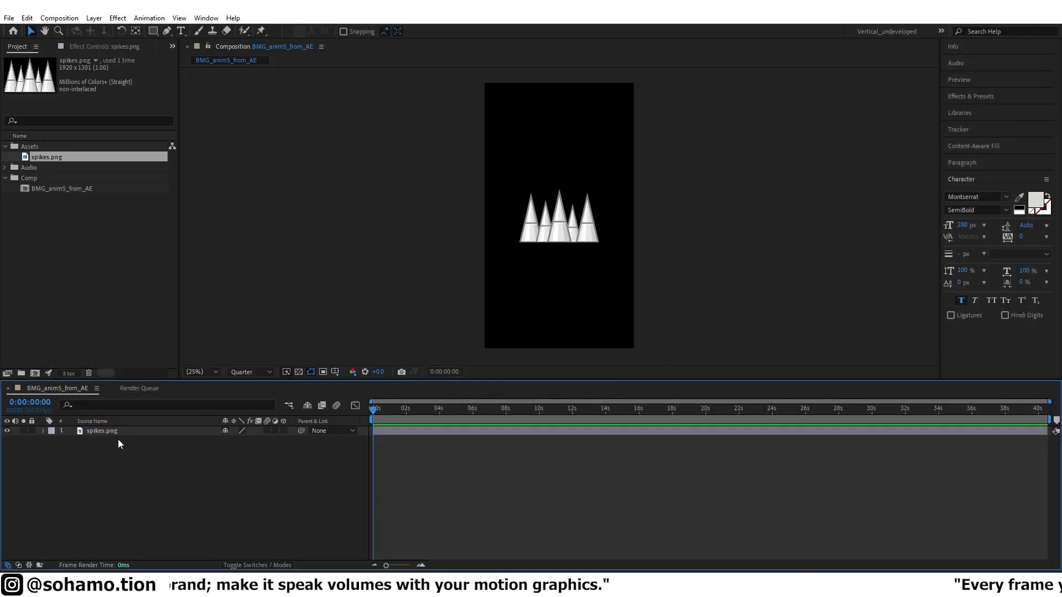
{"action": "left_click", "coordinate": [116, 433]}
{"action": "left_click", "coordinate": [78, 288]}
{"action": "left_click", "coordinate": [41, 153]}
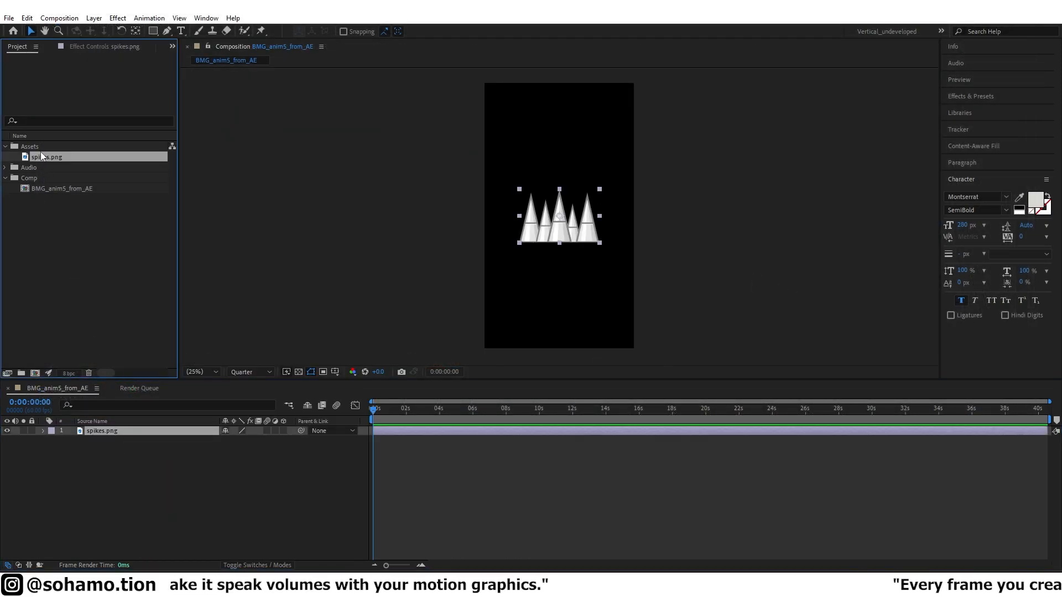
{"action": "left_click", "coordinate": [44, 146]}
{"action": "key", "text": "ctrl+i"}
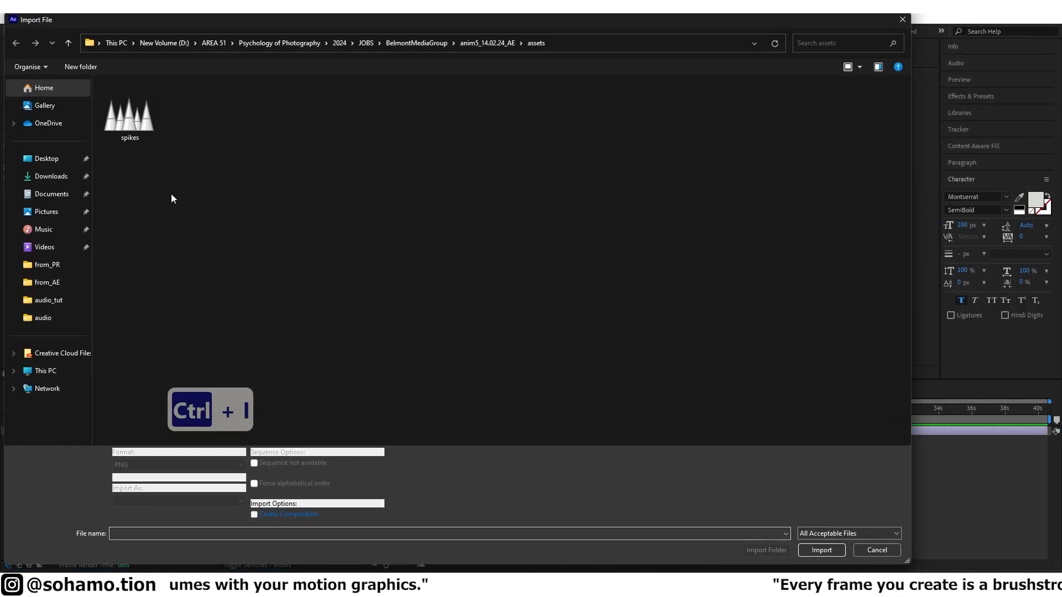
{"action": "left_click", "coordinate": [46, 212]}
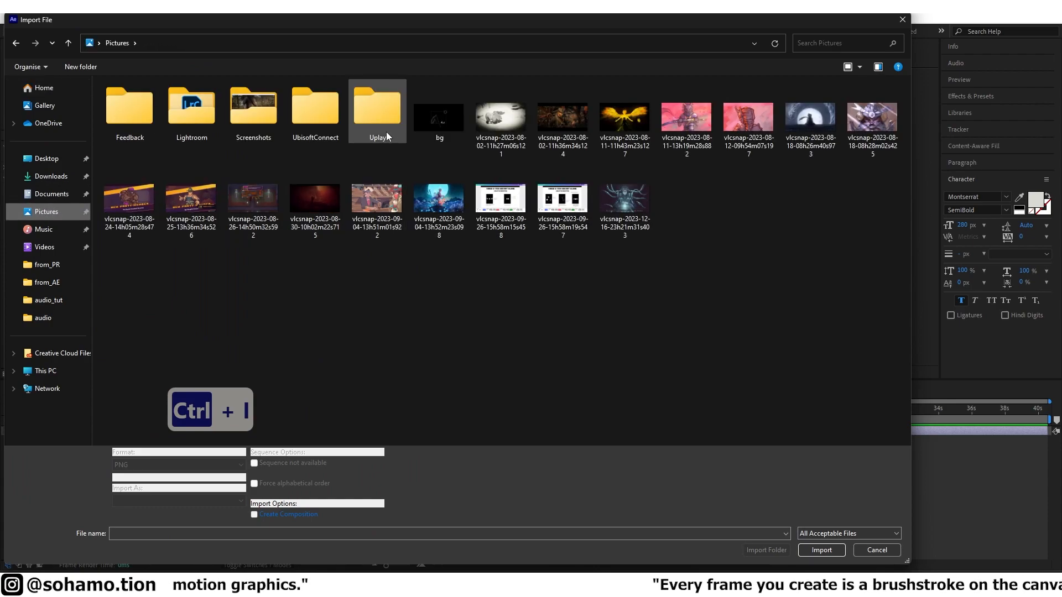
{"action": "double_click", "coordinate": [272, 121]}
{"action": "left_click", "coordinate": [656, 194]}
{"action": "key", "text": "End"}
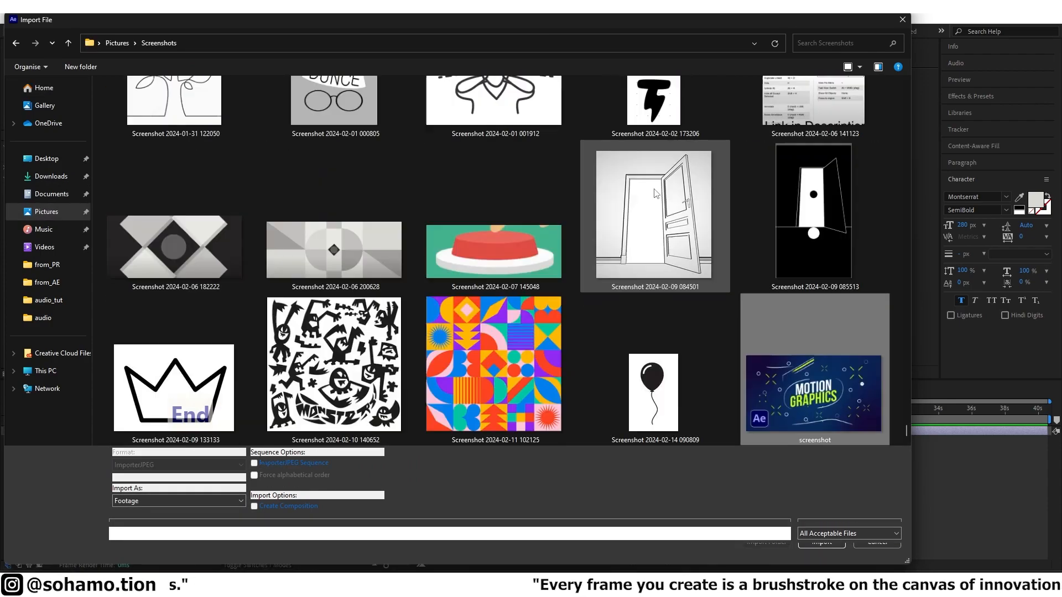
{"action": "double_click", "coordinate": [698, 413]}
Add the balloon screenshot to the BMG_anim5_from_AE timeline as a layer above spikes.png.
{"action": "left_click", "coordinate": [61, 210]}
{"action": "left_click_drag", "start_coordinate": [29, 158], "coordinate": [79, 428]}
{"action": "left_click_drag", "start_coordinate": [24, 161], "coordinate": [110, 429]}
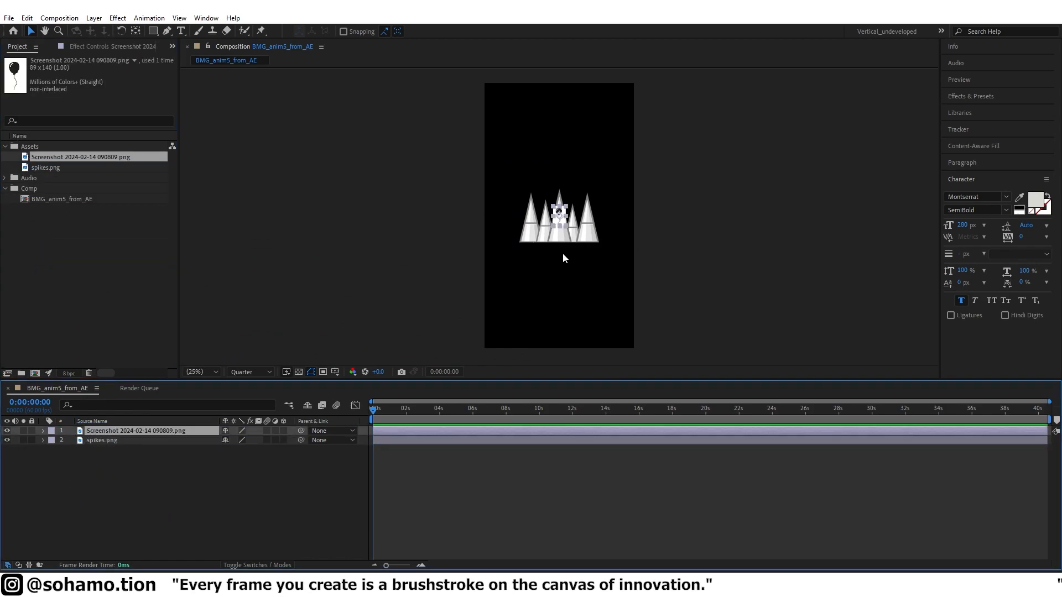
Hide the spikes.png layer and enlarge the balloon screenshot to about half the composition's width.
{"action": "left_click", "coordinate": [7, 440]}
{"action": "scroll", "coordinate": [565, 234], "scroll_direction": "up", "scroll_amount": 2}
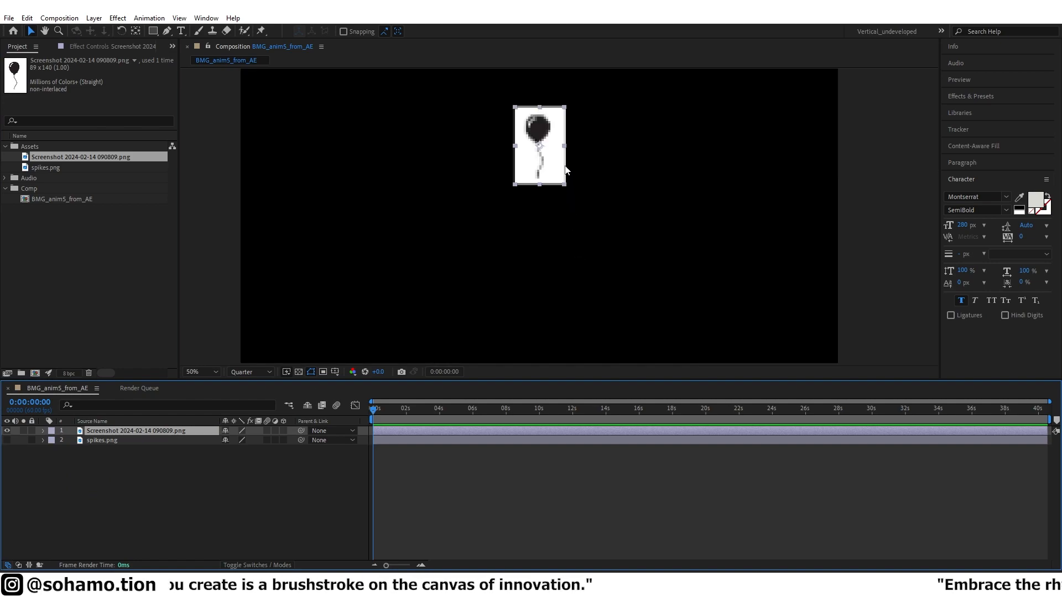
{"action": "scroll", "coordinate": [566, 160], "scroll_direction": "up", "scroll_amount": 4}
{"action": "scroll", "coordinate": [552, 277], "scroll_direction": "down", "scroll_amount": 9}
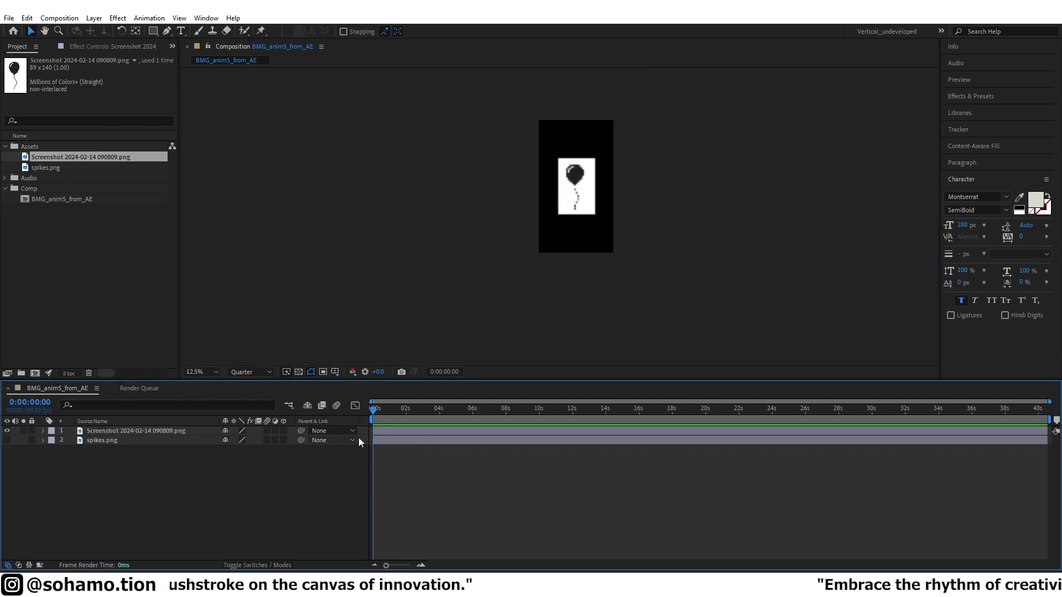
Apply the Invert effect to the balloon screenshot layer.
{"action": "key", "text": "ctrl+space"}
{"action": "type", "text": "inverty"}
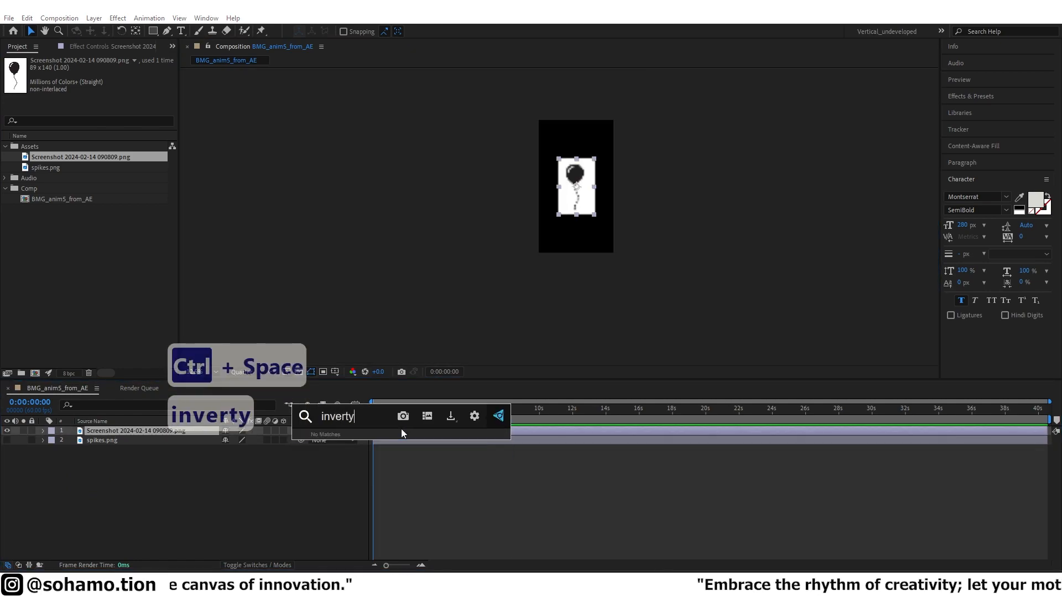
{"action": "key", "text": "BackSpace"}
{"action": "key", "text": "Return"}
{"action": "scroll", "coordinate": [575, 185], "scroll_direction": "up", "scroll_amount": 1}
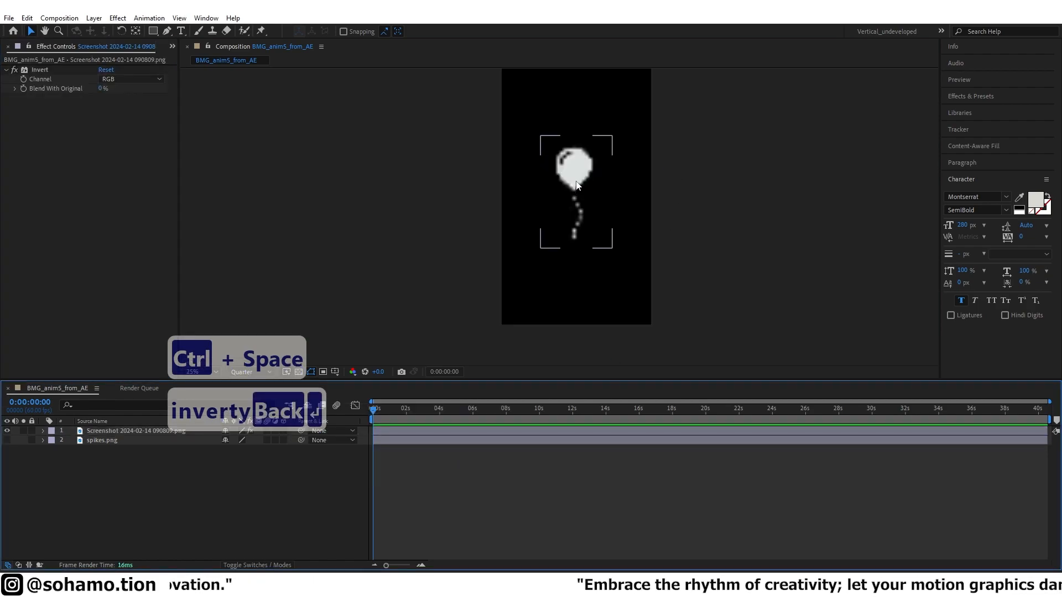
Set the composition preview resolution to Full and show the rulers.
{"action": "left_click", "coordinate": [578, 185]}
{"action": "left_click", "coordinate": [252, 372]}
{"action": "left_click", "coordinate": [278, 382]}
{"action": "scroll", "coordinate": [583, 165], "scroll_direction": "down", "scroll_amount": 1}
{"action": "key", "text": "ctrl+r"}
{"action": "scroll", "coordinate": [583, 165], "scroll_direction": "up", "scroll_amount": 2}
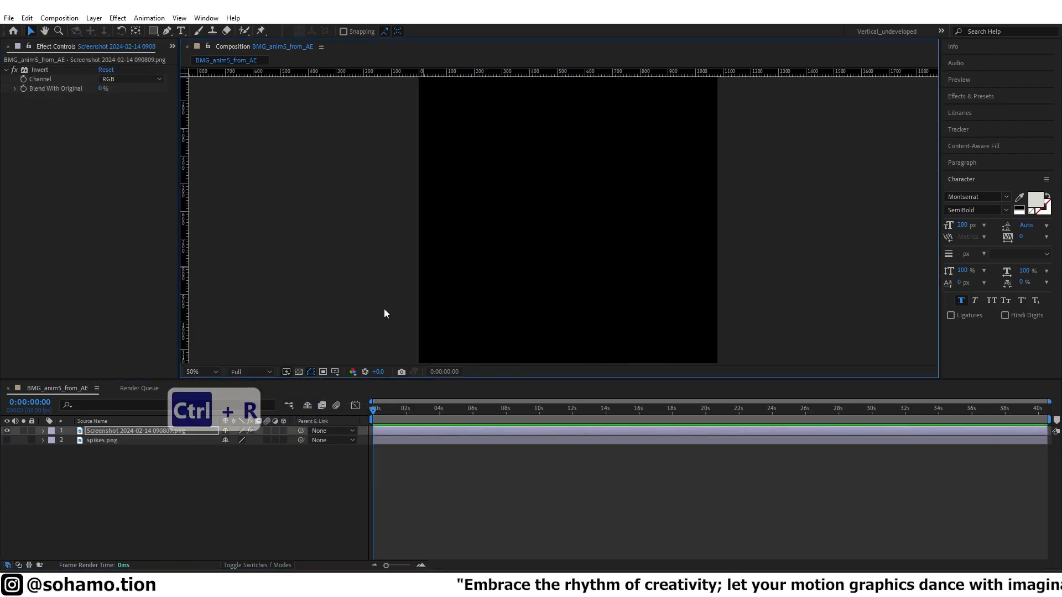
Show the proportional grid and place two horizontal guides, about 530 px and 1370 px below the composition's top edge.
{"action": "left_click", "coordinate": [334, 373]}
{"action": "scroll", "coordinate": [509, 221], "scroll_direction": "down", "scroll_amount": 2}
{"action": "scroll", "coordinate": [518, 239], "scroll_direction": "up", "scroll_amount": 1}
{"action": "left_click_drag", "start_coordinate": [588, 73], "coordinate": [587, 174]}
{"action": "left_click_drag", "start_coordinate": [545, 166], "coordinate": [549, 114]}
{"action": "left_click_drag", "start_coordinate": [540, 188], "coordinate": [538, 206]}
{"action": "left_click_drag", "start_coordinate": [564, 73], "coordinate": [565, 257]}
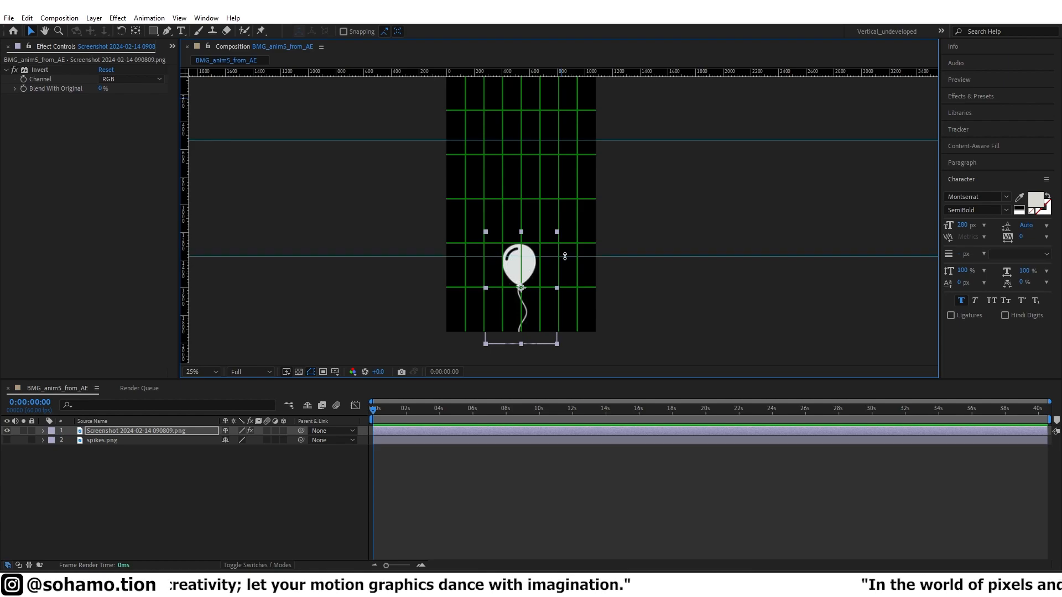
Add horizontal guides on the one-third and two-thirds grid lines and vertical guides at about 200 px and 870 px.
{"action": "left_click_drag", "start_coordinate": [583, 71], "coordinate": [576, 155]}
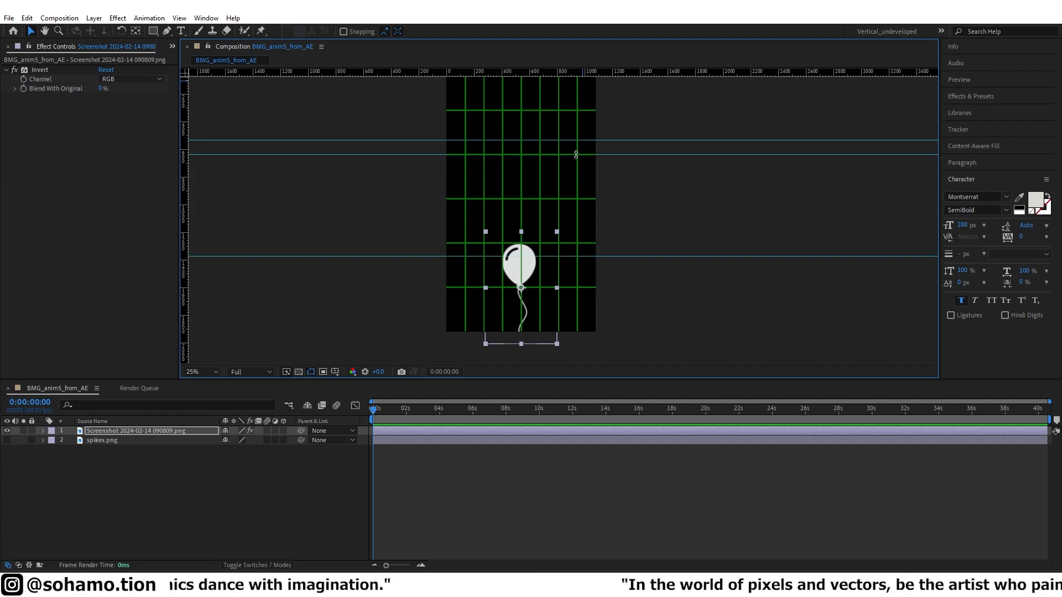
{"action": "left_click_drag", "start_coordinate": [583, 77], "coordinate": [569, 243]}
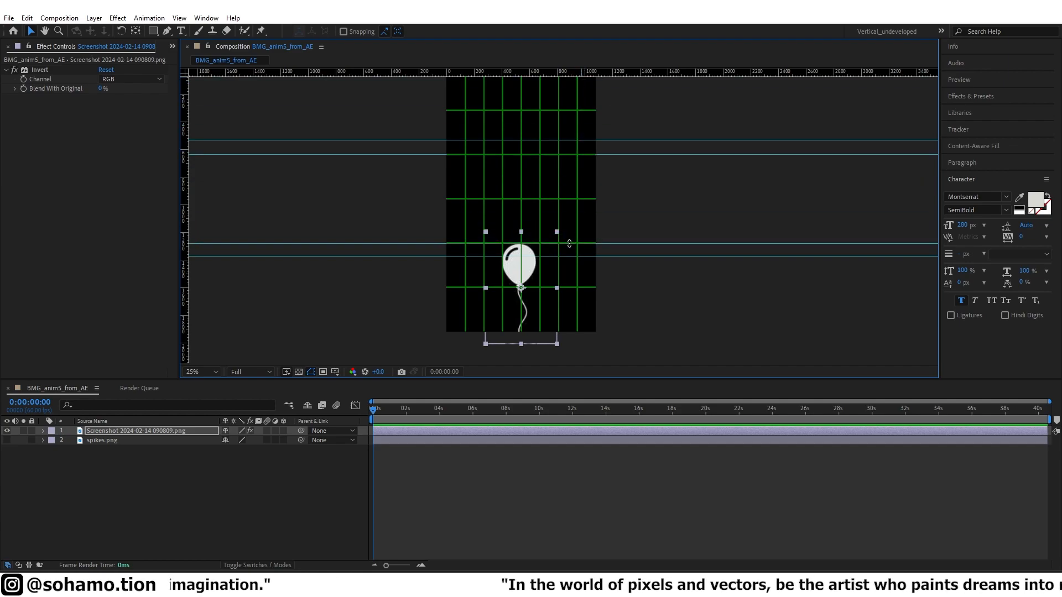
{"action": "left_click_drag", "start_coordinate": [185, 199], "coordinate": [481, 211]}
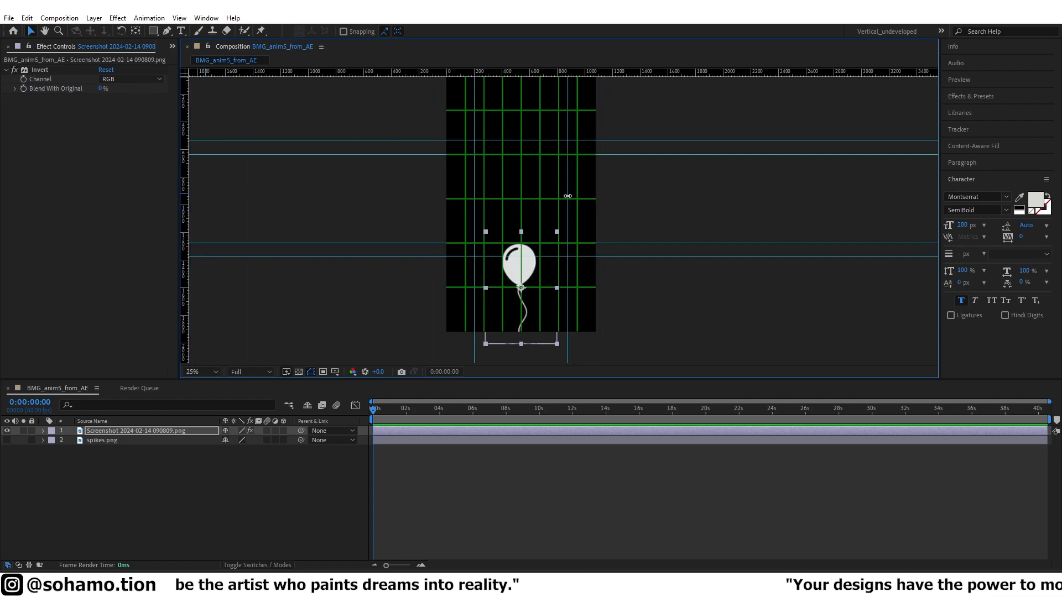
{"action": "left_click_drag", "start_coordinate": [673, 161], "coordinate": [679, 195]}
Compare the composition with and without the proportional grid, and leave the grid hidden with only the guides showing.
{"action": "left_click", "coordinate": [335, 372]}
{"action": "left_click", "coordinate": [341, 397]}
{"action": "scroll", "coordinate": [708, 131], "scroll_direction": "down", "scroll_amount": 2}
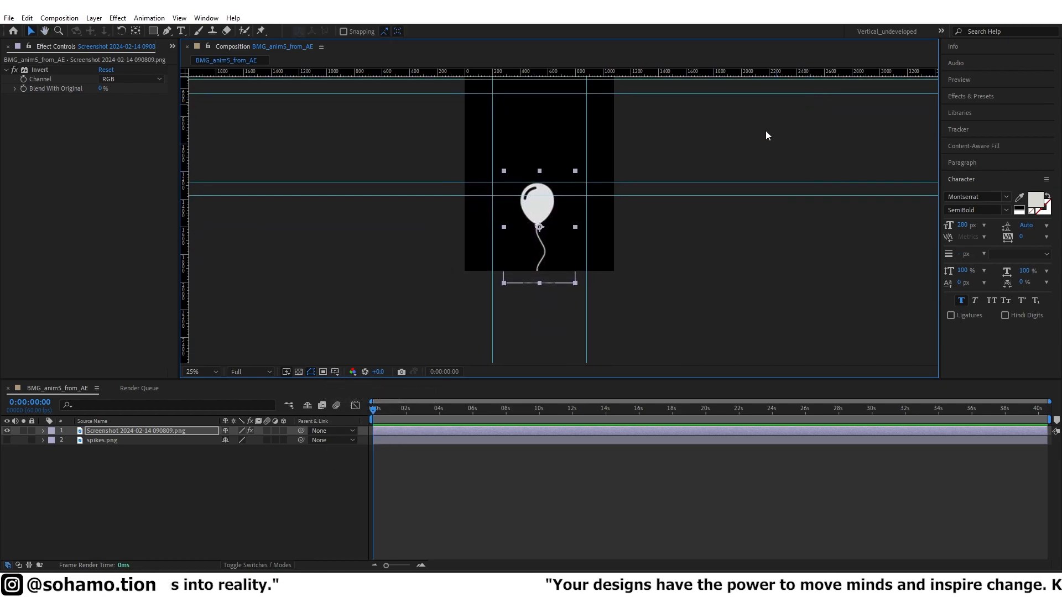
{"action": "left_click", "coordinate": [335, 372]}
{"action": "left_click", "coordinate": [341, 396]}
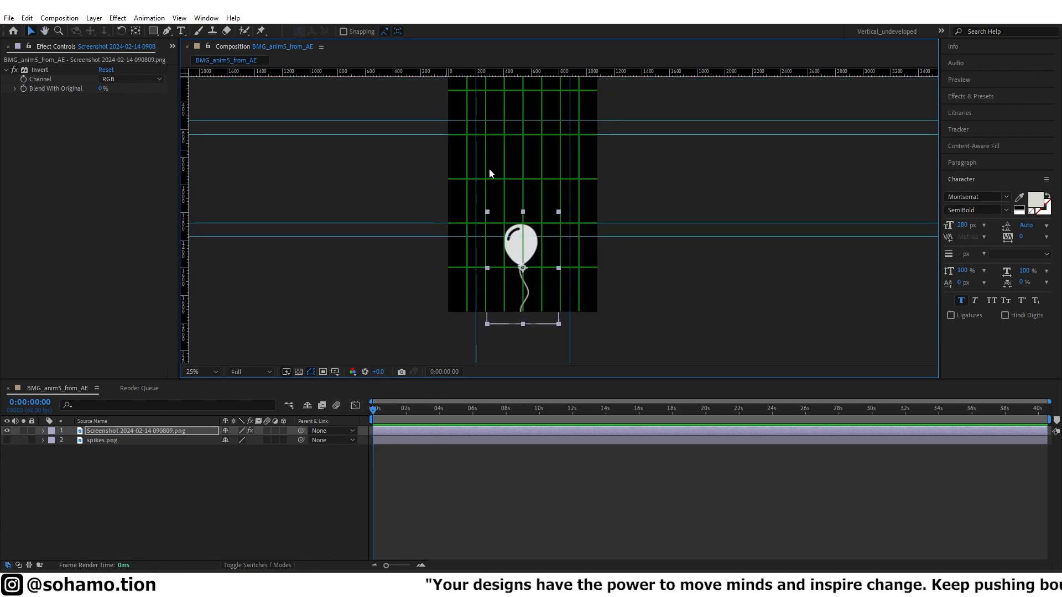
{"action": "left_click_drag", "start_coordinate": [592, 140], "coordinate": [608, 221]}
{"action": "key", "text": "comma"}
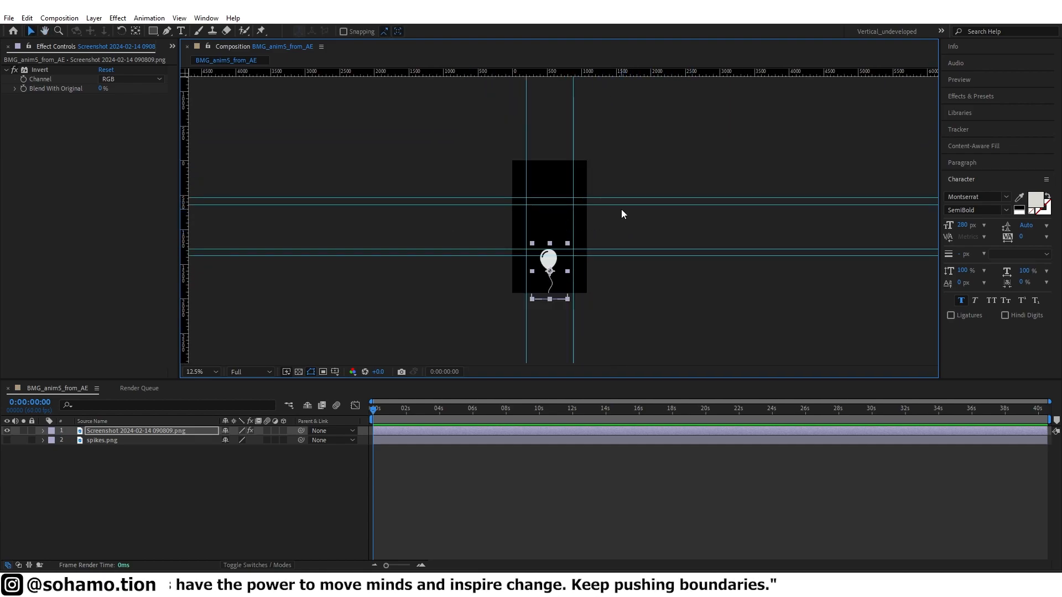
Move the balloon up to the middle of the composition between the guides and save the project.
{"action": "scroll", "coordinate": [558, 256], "scroll_direction": "up", "scroll_amount": 3}
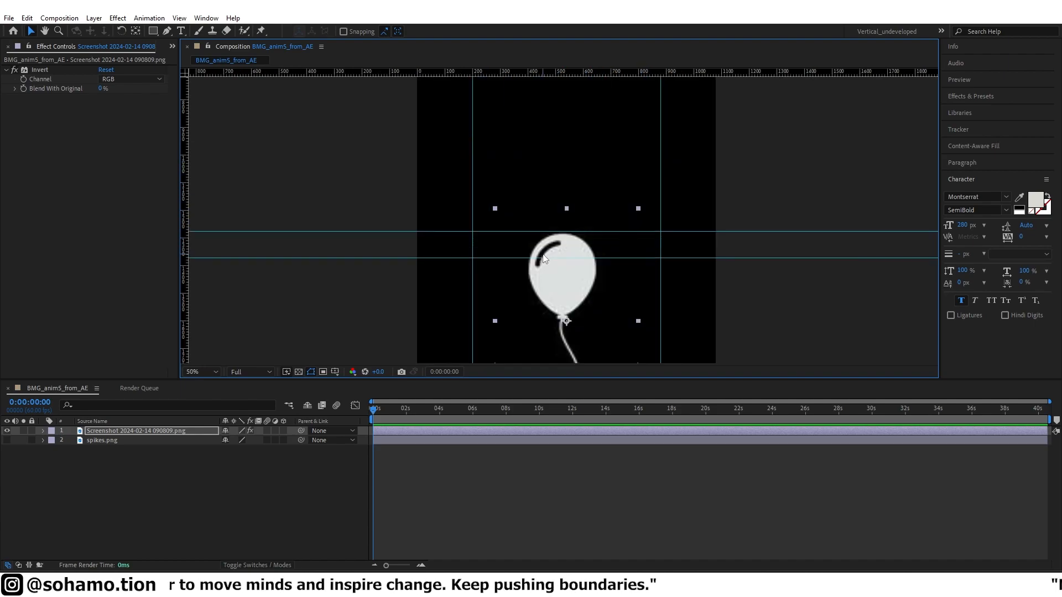
{"action": "key", "text": "grave"}
{"action": "left_click_drag", "start_coordinate": [539, 387], "coordinate": [508, 225]}
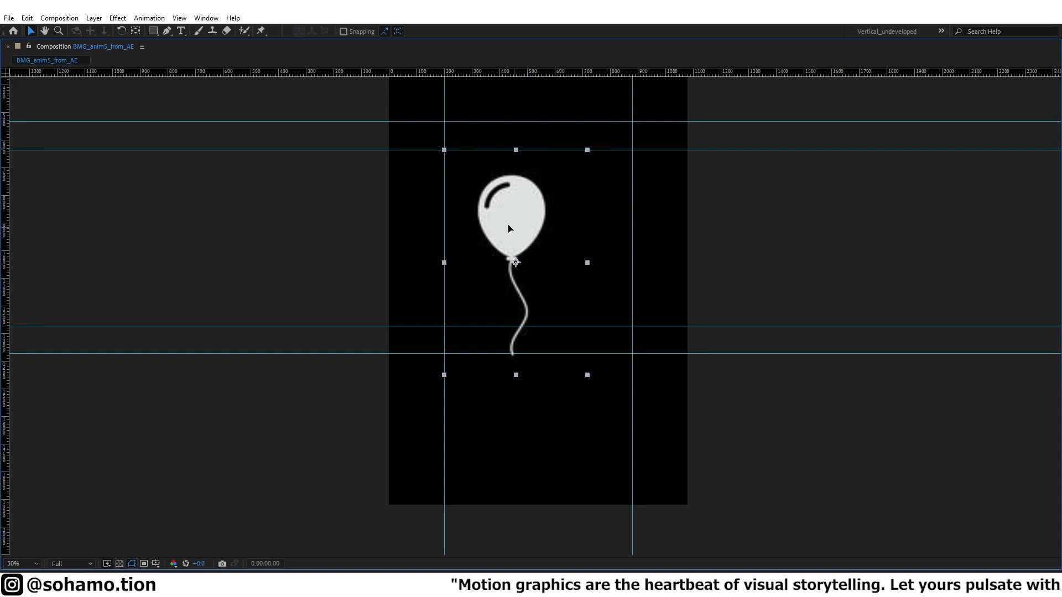
{"action": "left_click_drag", "start_coordinate": [506, 220], "coordinate": [569, 259]}
{"action": "left_click", "coordinate": [395, 34]}
{"action": "left_click", "coordinate": [385, 32]}
{"action": "left_click", "coordinate": [387, 33]}
{"action": "left_click", "coordinate": [396, 32]}
{"action": "key", "text": "ctrl+s"}
{"action": "scroll", "coordinate": [565, 271], "scroll_direction": "down", "scroll_amount": 3}
{"action": "key", "text": "grave"}
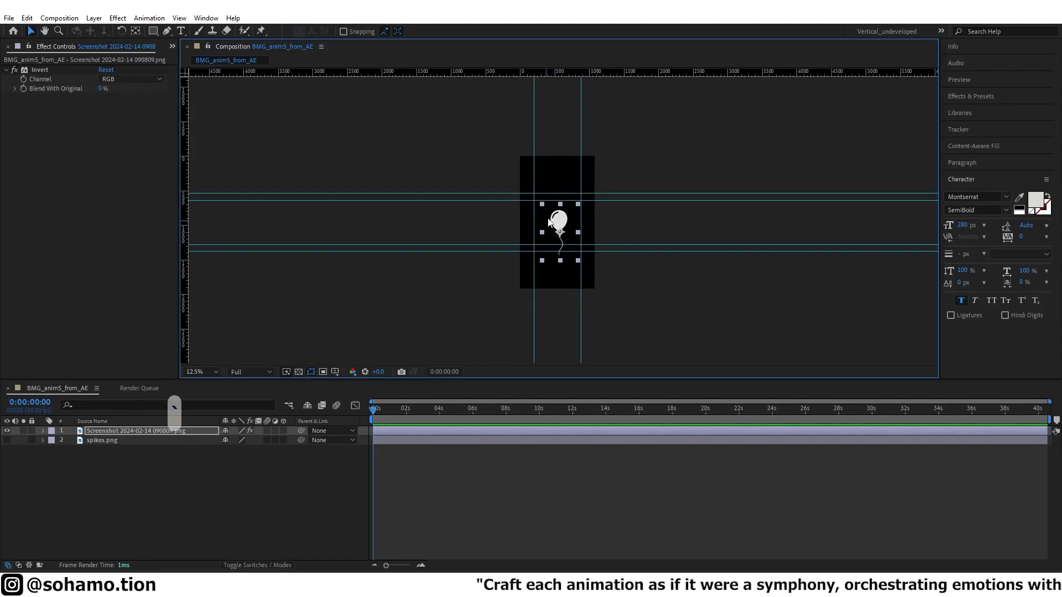
Hide the guides, make the spikes.png layer visible again and save the project.
{"action": "scroll", "coordinate": [547, 223], "scroll_direction": "up", "scroll_amount": 1}
{"action": "key", "text": "ctrl+semicolon"}
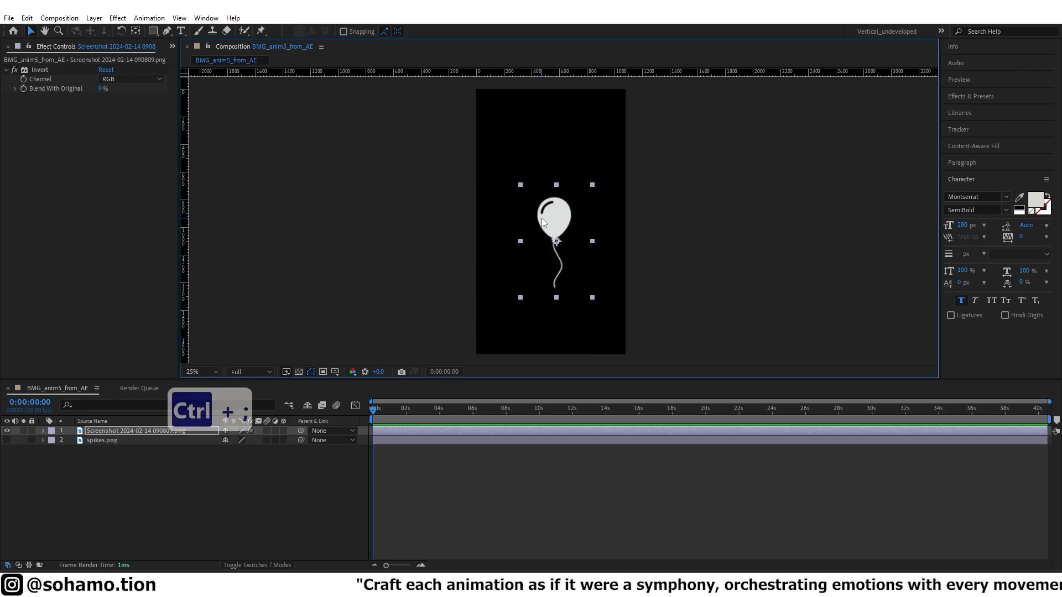
{"action": "scroll", "coordinate": [557, 231], "scroll_direction": "down", "scroll_amount": 1}
{"action": "scroll", "coordinate": [558, 231], "scroll_direction": "up", "scroll_amount": 2}
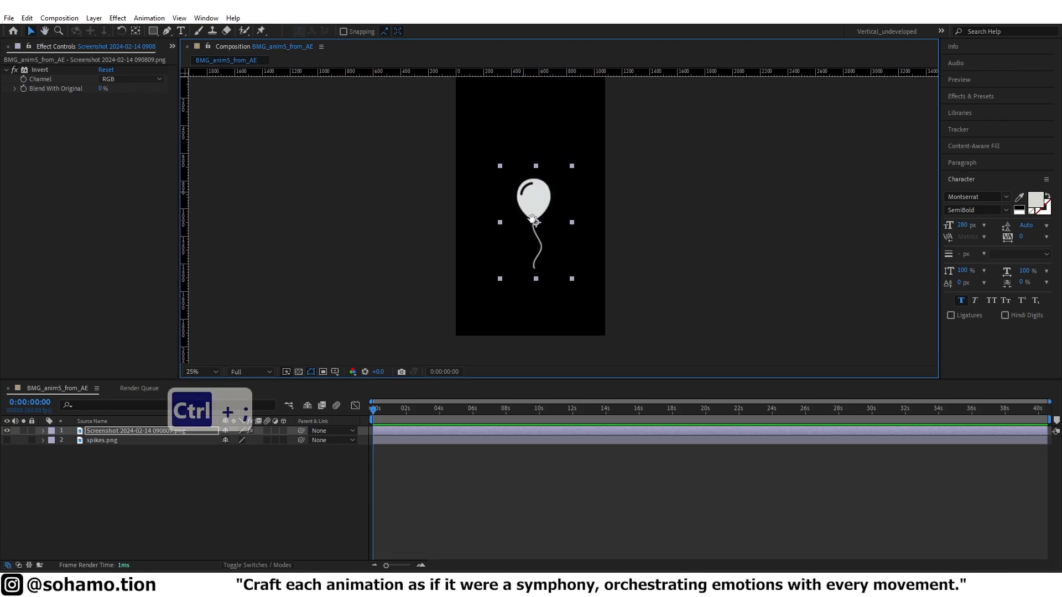
{"action": "left_click", "coordinate": [1, 455]}
{"action": "key", "text": "ctrl+s"}
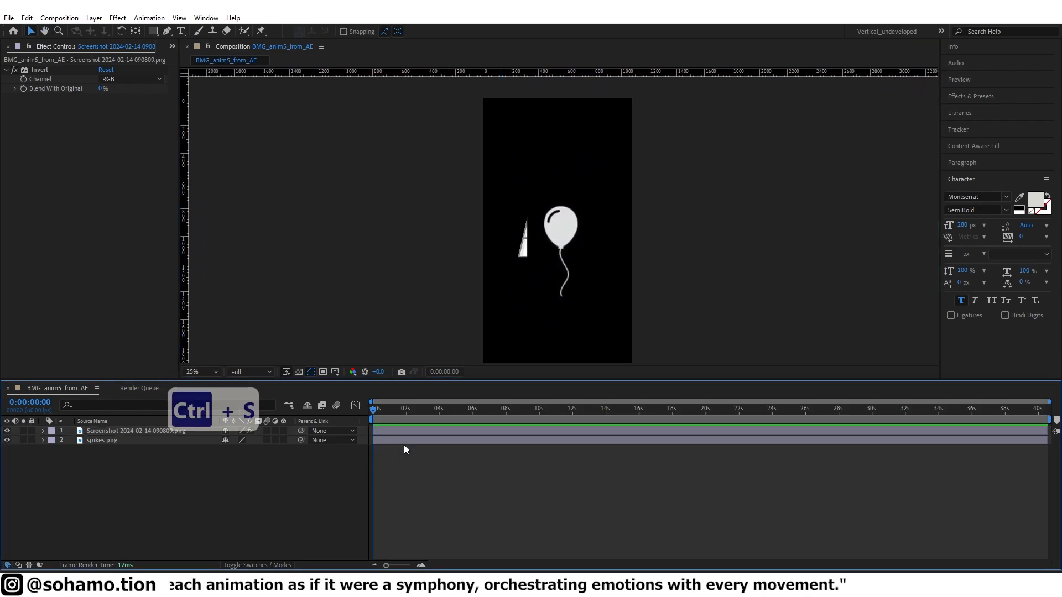
Rotate the spikes.png layer to 180° and move it to the top edge of the composition.
{"action": "left_click", "coordinate": [133, 440]}
{"action": "type", "text": "r"}
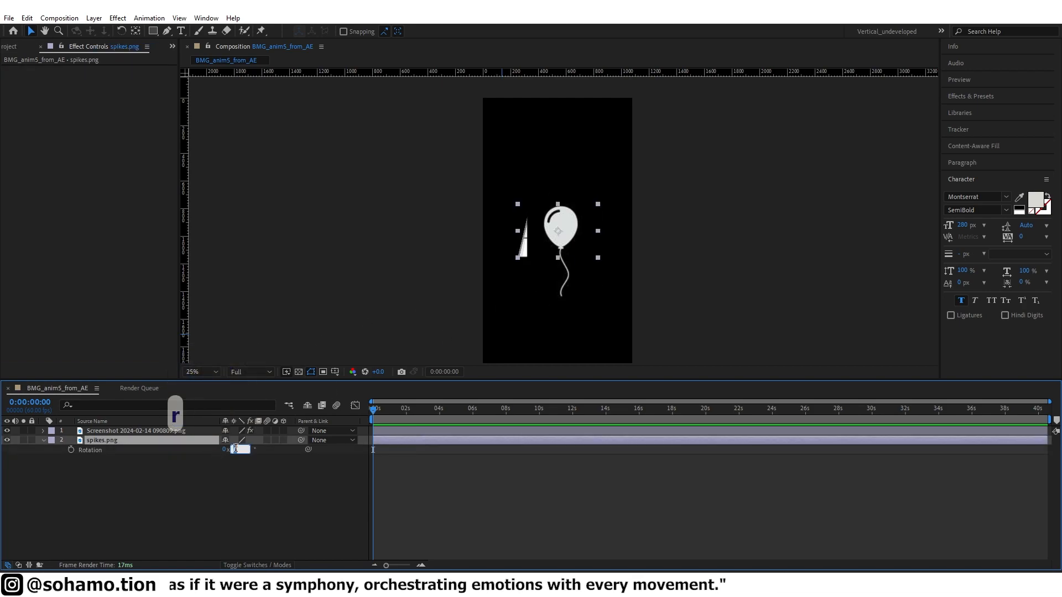
{"action": "type", "text": "180"}
{"action": "key", "text": "Return"}
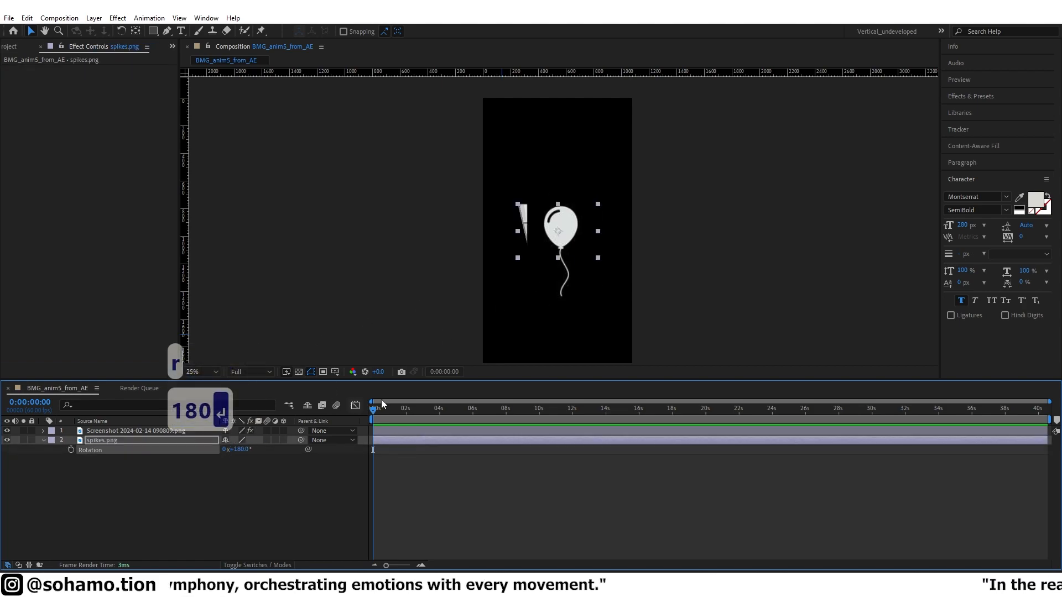
{"action": "left_click_drag", "start_coordinate": [521, 223], "coordinate": [522, 119]}
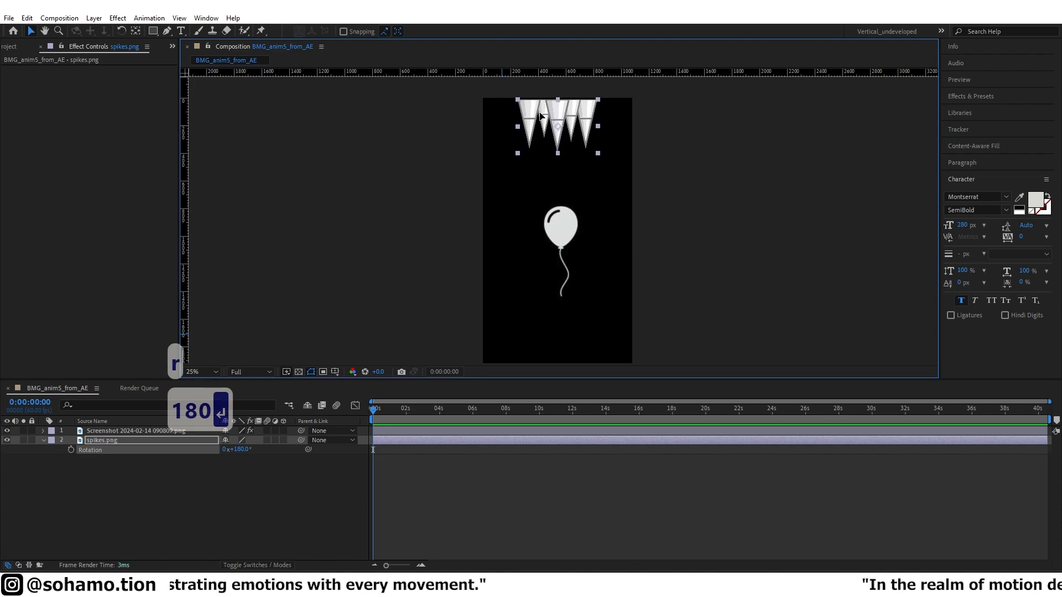
Show the guides and move the spikes layer's anchor point to its right edge at the right vertical guide.
{"action": "key", "text": "ctrl+semicolon"}
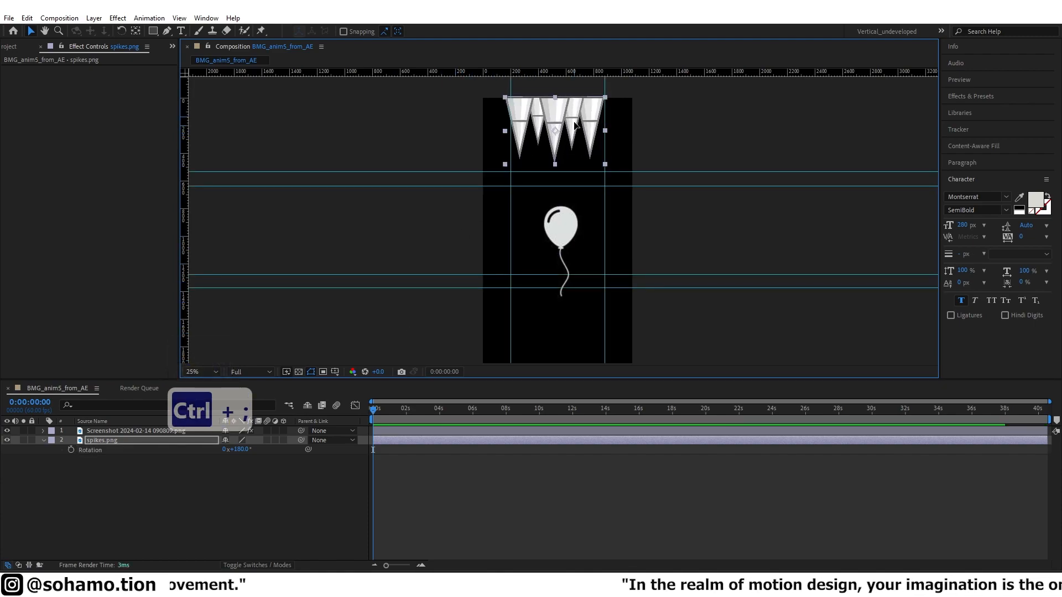
{"action": "key", "text": "grave"}
{"action": "scroll", "coordinate": [520, 335], "scroll_direction": "up", "scroll_amount": 4}
{"action": "key", "text": "ctrl+alt+Home"}
{"action": "key", "text": "y"}
{"action": "left_click_drag", "start_coordinate": [551, 383], "coordinate": [749, 387]}
Resize the spikes so their left edge meets the left vertical guide, and recentre the layer's anchor point.
{"action": "key", "text": "v"}
{"action": "left_click_drag", "start_coordinate": [350, 387], "coordinate": [373, 390]}
{"action": "scroll", "coordinate": [350, 271], "scroll_direction": "up", "scroll_amount": 2}
{"action": "scroll", "coordinate": [533, 284], "scroll_direction": "down", "scroll_amount": 2}
{"action": "left_click_drag", "start_coordinate": [657, 288], "coordinate": [465, 256]}
{"action": "scroll", "coordinate": [549, 320], "scroll_direction": "down", "scroll_amount": 6}
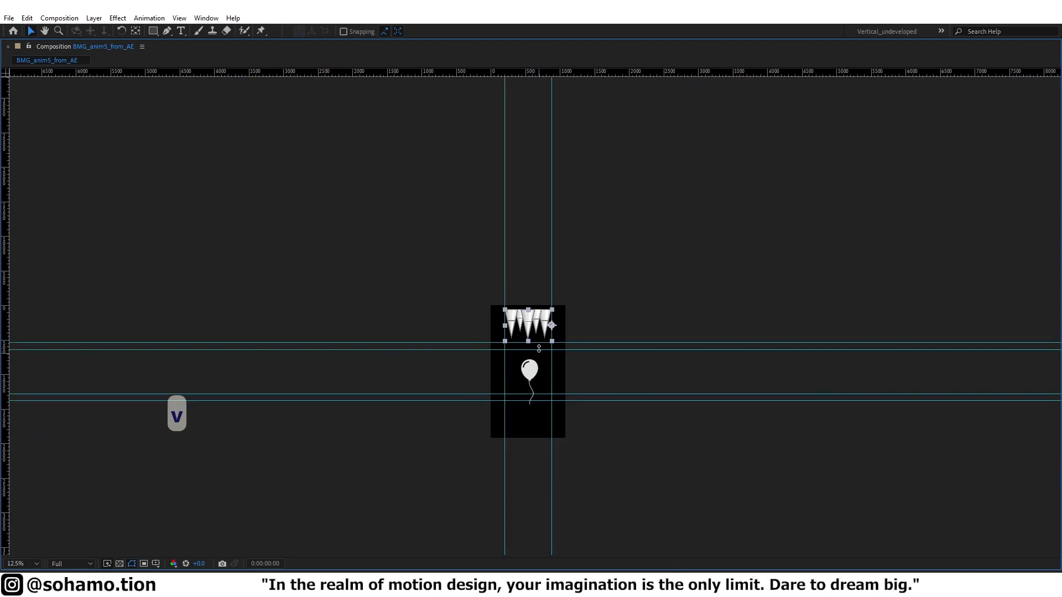
{"action": "scroll", "coordinate": [526, 254], "scroll_direction": "up", "scroll_amount": 3}
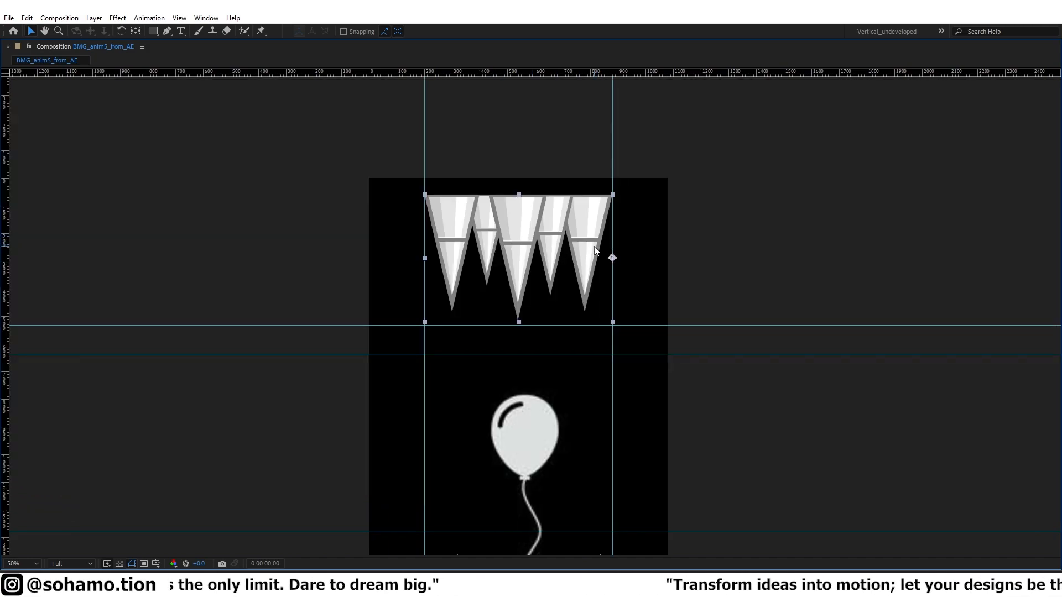
{"action": "key", "text": "ctrl+alt+Home"}
Reduce the balloon layer's scale to 237.9%.
{"action": "left_click_drag", "start_coordinate": [541, 370], "coordinate": [576, 216]}
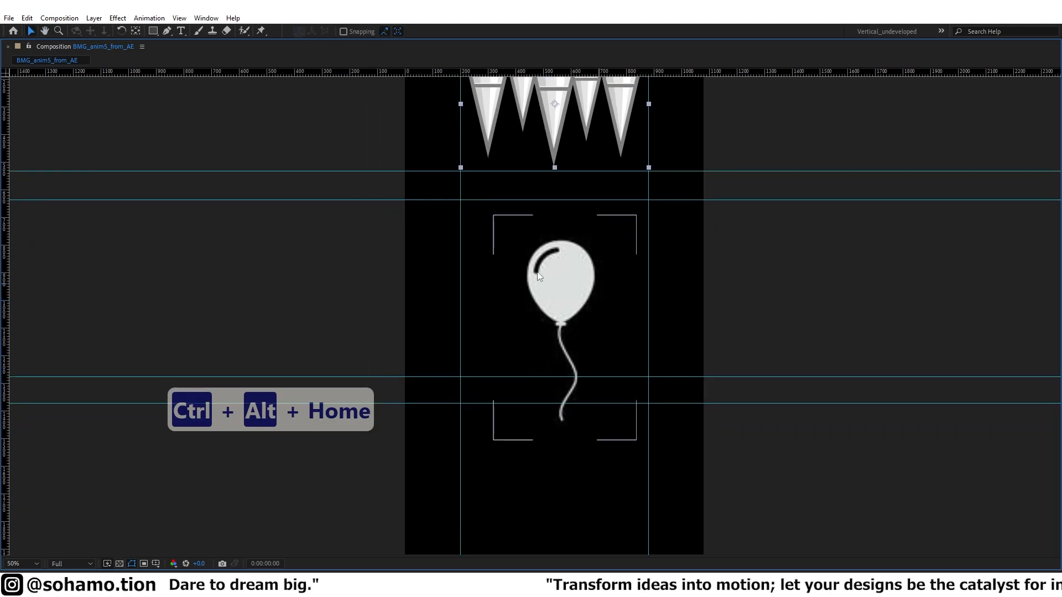
{"action": "key", "text": "grave"}
{"action": "scroll", "coordinate": [593, 314], "scroll_direction": "down", "scroll_amount": 2}
{"action": "left_click_drag", "start_coordinate": [596, 270], "coordinate": [543, 264]}
{"action": "left_click_drag", "start_coordinate": [521, 512], "coordinate": [516, 543]}
{"action": "left_click", "coordinate": [565, 210]}
{"action": "scroll", "coordinate": [567, 209], "scroll_direction": "down", "scroll_amount": 2}
{"action": "mouse_move", "coordinate": [568, 201]}
{"action": "left_mouse_down"}
{"action": "mouse_move", "coordinate": [557, 210]}
{"action": "mouse_move", "coordinate": [567, 209]}
{"action": "left_mouse_up"}
{"action": "left_click", "coordinate": [137, 474]}
{"action": "left_click", "coordinate": [133, 433]}
{"action": "key", "text": "s"}
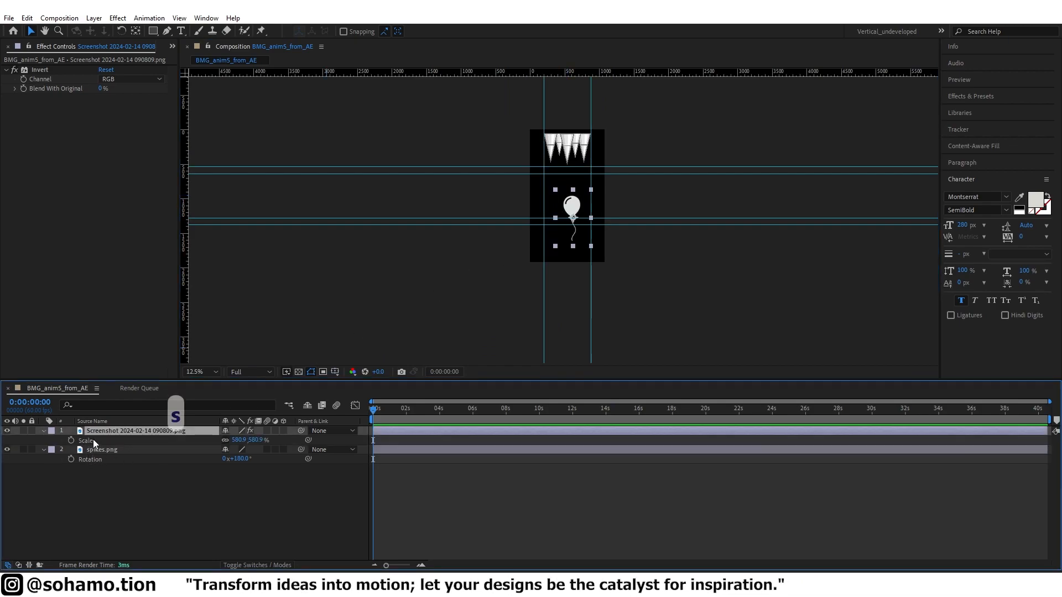
{"action": "left_click_drag", "start_coordinate": [241, 441], "coordinate": [53, 440]}
Centre the balloon between the vertical guides and lower the spikes to just above it, with their base on the one-third guide.
{"action": "scroll", "coordinate": [503, 266], "scroll_direction": "up", "scroll_amount": 4}
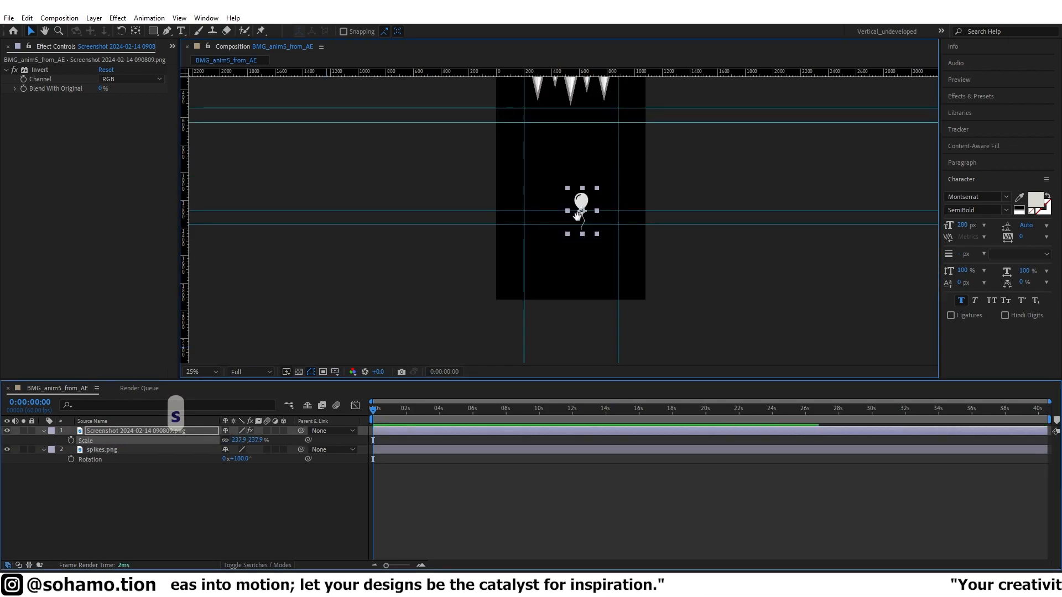
{"action": "left_click_drag", "start_coordinate": [501, 261], "coordinate": [554, 248]}
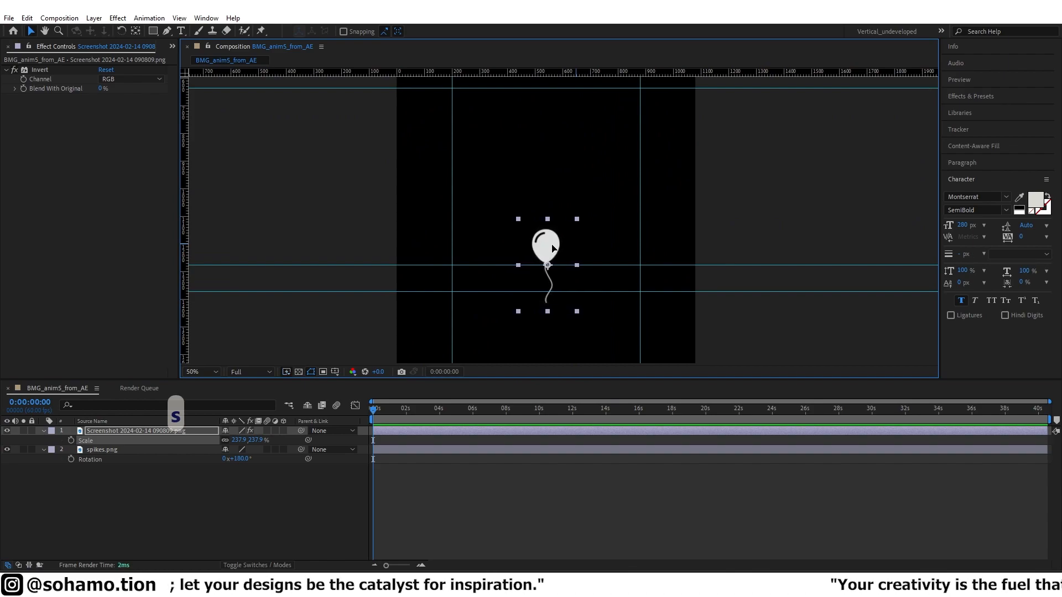
{"action": "scroll", "coordinate": [569, 194], "scroll_direction": "down", "scroll_amount": 1}
{"action": "scroll", "coordinate": [569, 196], "scroll_direction": "up", "scroll_amount": 2}
{"action": "left_click_drag", "start_coordinate": [587, 177], "coordinate": [588, 258]}
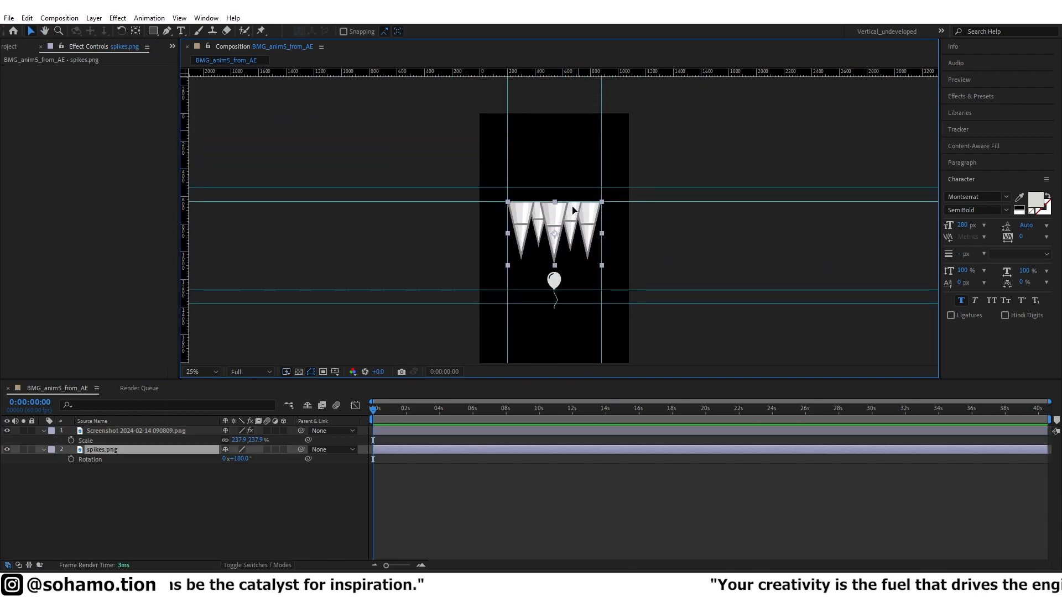
{"action": "left_click", "coordinate": [700, 264]}
{"action": "scroll", "coordinate": [539, 360], "scroll_direction": "down", "scroll_amount": 3}
{"action": "scroll", "coordinate": [576, 284], "scroll_direction": "up", "scroll_amount": 5}
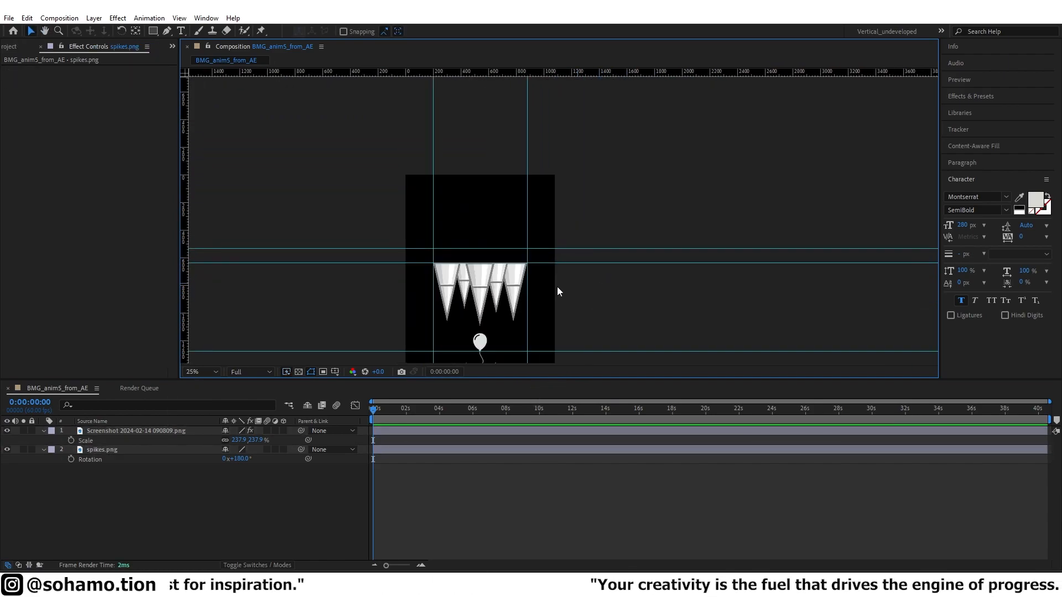
{"action": "scroll", "coordinate": [566, 132], "scroll_direction": "down", "scroll_amount": 1}
{"action": "left_click_drag", "start_coordinate": [600, 175], "coordinate": [571, 239]}
Switch to the Notepad idea note, review the phrase "is just a wish." and return to After Effects.
{"action": "key", "text": "alt+Tab"}
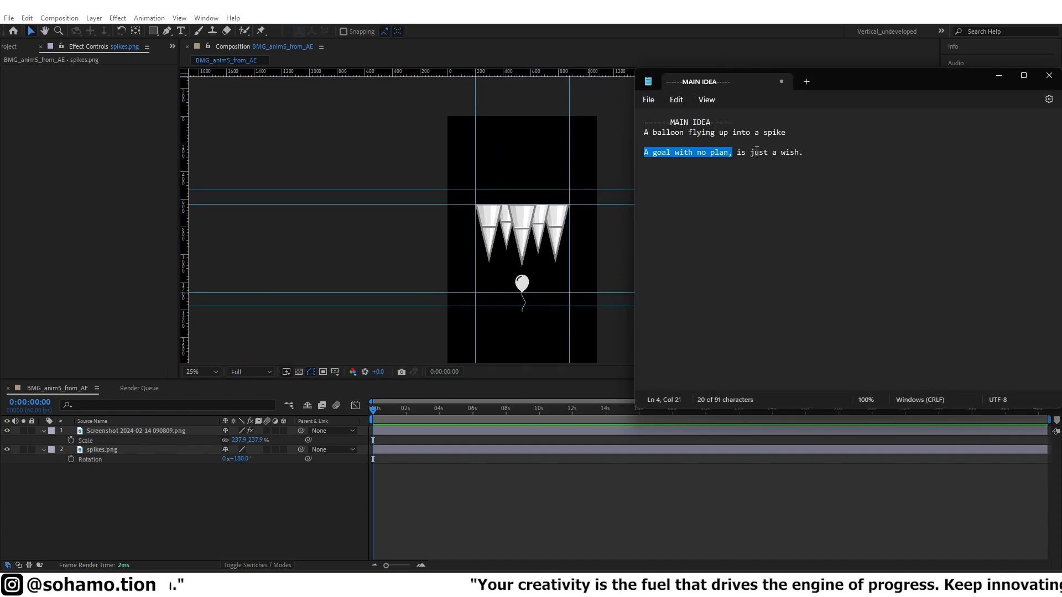
{"action": "left_click", "coordinate": [772, 154]}
{"action": "left_click_drag", "start_coordinate": [803, 152], "coordinate": [737, 156]}
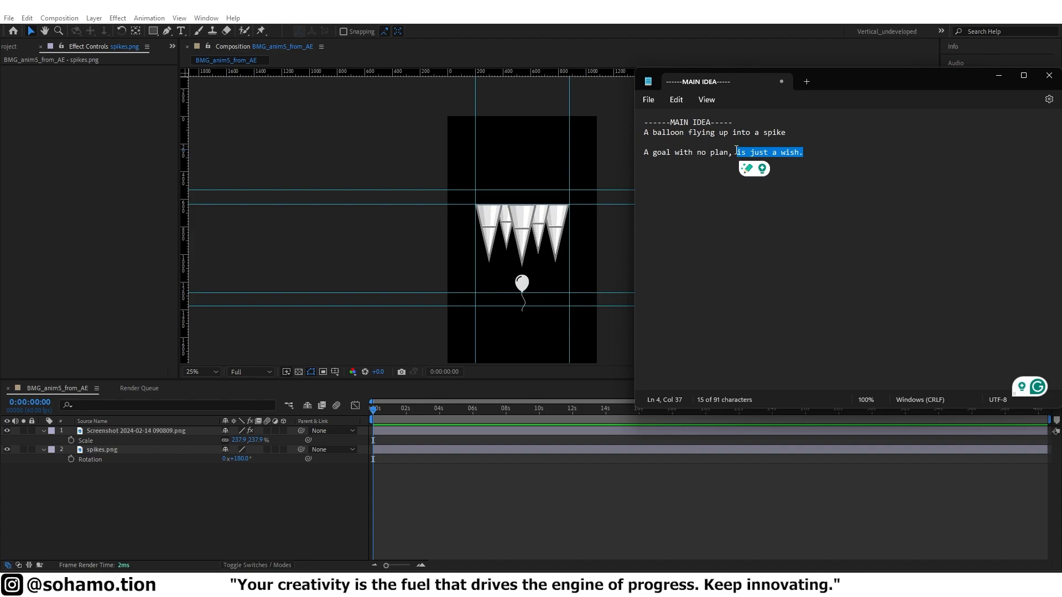
{"action": "key", "text": "alt+Tab"}
Enlarge the balloon to 696.3% scale and place the spikes.png layer above it in the layer order.
{"action": "left_click", "coordinate": [524, 288]}
{"action": "left_click_drag", "start_coordinate": [538, 270], "coordinate": [566, 226]}
{"action": "left_click_drag", "start_coordinate": [105, 450], "coordinate": [108, 429]}
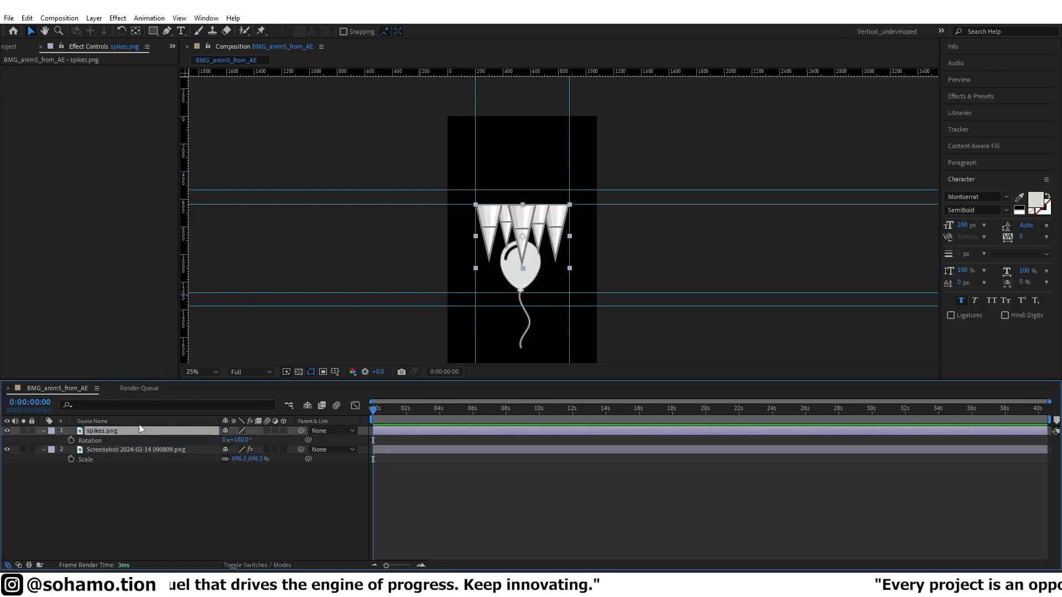
{"action": "left_click", "coordinate": [472, 471]}
Raise the spikes until their tips clear the balloon's top, and nudge the balloon slightly beneath them.
{"action": "left_click", "coordinate": [163, 431]}
{"action": "key", "text": "v"}
{"action": "left_click_drag", "start_coordinate": [550, 213], "coordinate": [555, 183]}
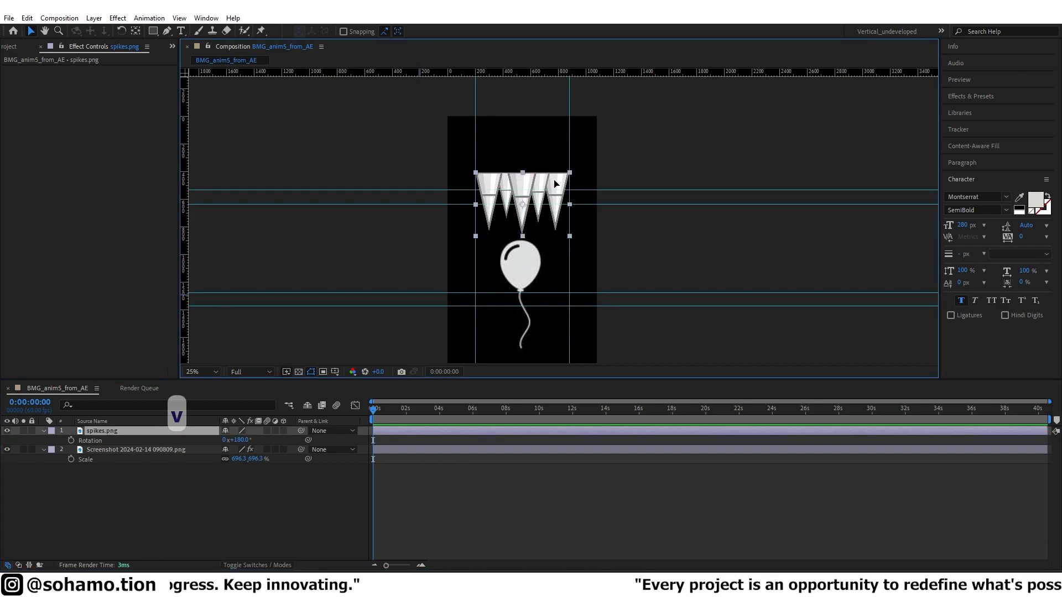
{"action": "left_click", "coordinate": [523, 254]}
{"action": "left_click_drag", "start_coordinate": [523, 254], "coordinate": [533, 198]}
{"action": "left_click_drag", "start_coordinate": [535, 214], "coordinate": [531, 216]}
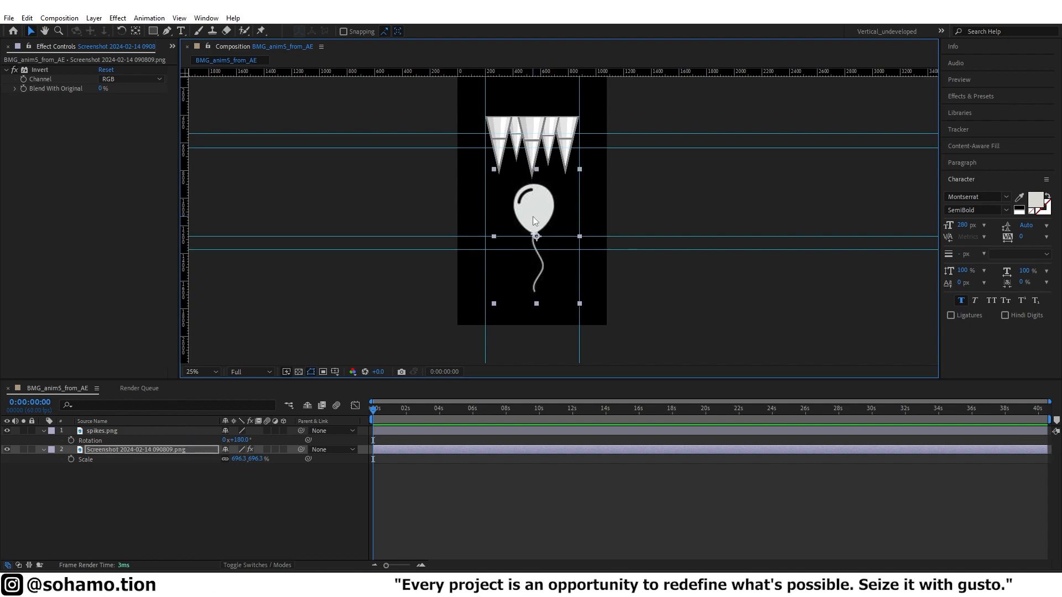
Check the layout with the grid and guides toggled, and centre the balloon under the middle spike with guides shown.
{"action": "key", "text": "ctrl+apostrophe"}
{"action": "key", "text": "ctrl+semicolon"}
{"action": "key", "text": "ctrl+apostrophe"}
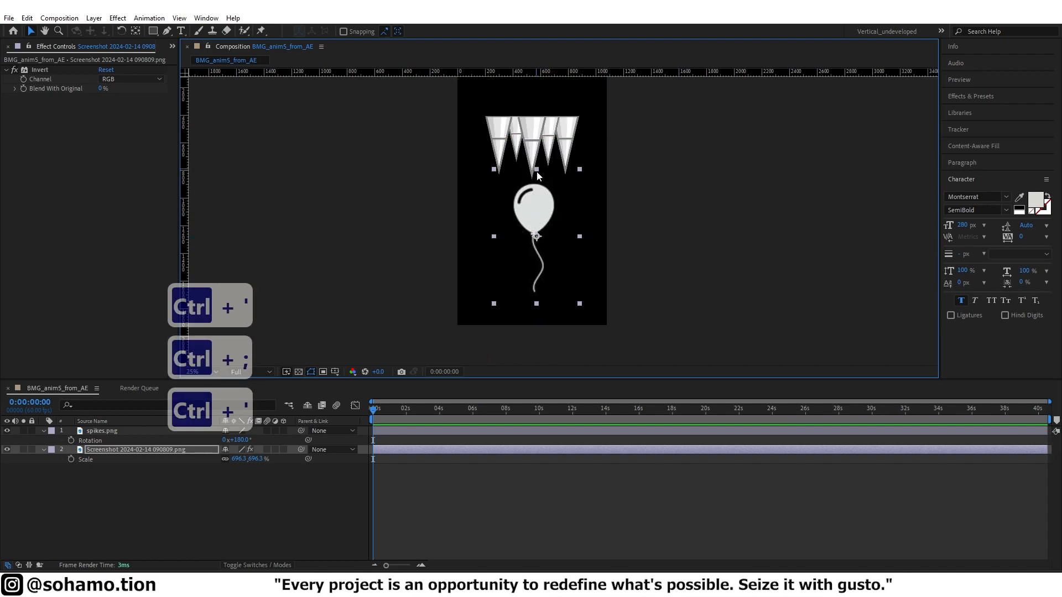
{"action": "key", "text": "grave"}
{"action": "key", "text": "ctrl+semicolon"}
{"action": "left_click_drag", "start_coordinate": [534, 244], "coordinate": [535, 273]}
{"action": "left_click_drag", "start_coordinate": [559, 165], "coordinate": [512, 191]}
{"action": "scroll", "coordinate": [552, 161], "scroll_direction": "down", "scroll_amount": 3}
{"action": "scroll", "coordinate": [552, 159], "scroll_direction": "up", "scroll_amount": 1}
Duplicate the spikes.png layer twice and move one copy to the composition's left edge.
{"action": "key", "text": "grave"}
{"action": "key", "text": "ctrl+d"}
{"action": "left_click", "coordinate": [153, 440]}
{"action": "key", "text": "ctrl+d"}
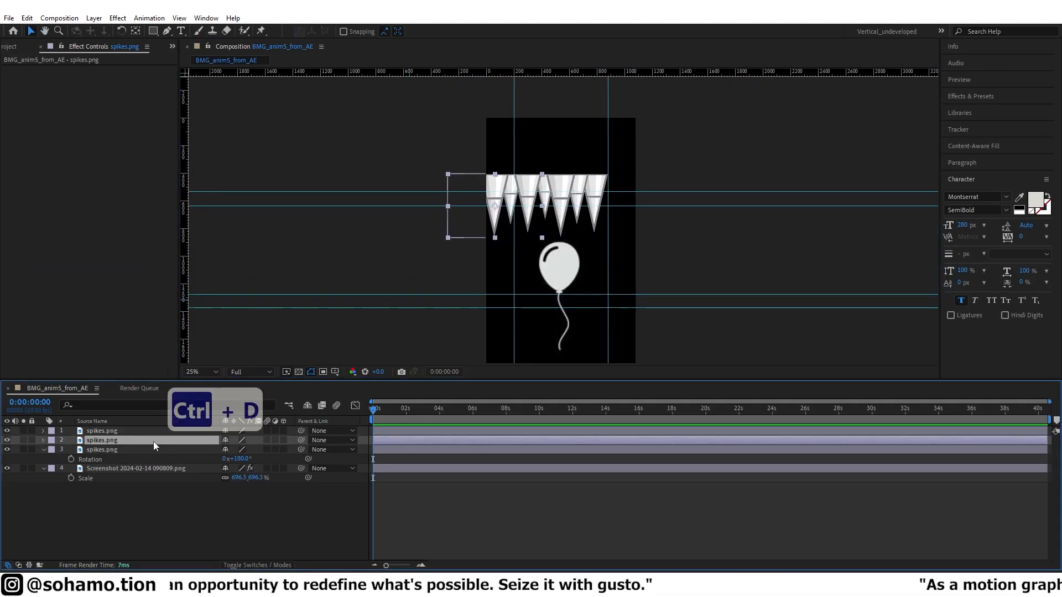
Set the X position of the other spikes.png copy to 1020.5 so the spike row reaches the composition's right edge.
{"action": "key", "text": "p"}
{"action": "left_click", "coordinate": [165, 459]}
{"action": "key", "text": "p"}
{"action": "left_click_drag", "start_coordinate": [227, 450], "coordinate": [745, 436]}
{"action": "scroll", "coordinate": [629, 203], "scroll_direction": "up", "scroll_amount": 3}
{"action": "key", "text": "grave"}
{"action": "scroll", "coordinate": [586, 265], "scroll_direction": "up", "scroll_amount": 1}
{"action": "left_click_drag", "start_coordinate": [707, 304], "coordinate": [709, 303]}
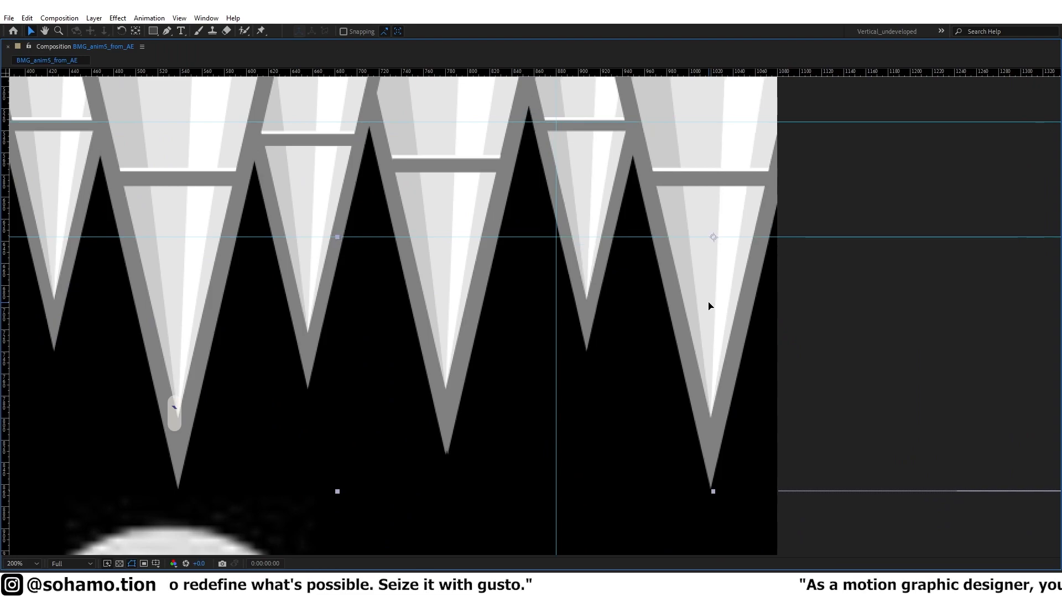
{"action": "scroll", "coordinate": [709, 304], "scroll_direction": "down", "scroll_amount": 2}
{"action": "key", "text": "grave"}
Scale the balloon down to about 667.8% and shift it back beneath the middle spike.
{"action": "left_click", "coordinate": [681, 344]}
{"action": "scroll", "coordinate": [681, 344], "scroll_direction": "down", "scroll_amount": 3}
{"action": "scroll", "coordinate": [545, 239], "scroll_direction": "up", "scroll_amount": 1}
{"action": "left_click", "coordinate": [539, 276]}
{"action": "key", "text": "ctrl+z"}
{"action": "left_click_drag", "start_coordinate": [495, 242], "coordinate": [503, 247]}
{"action": "left_click_drag", "start_coordinate": [539, 281], "coordinate": [546, 282]}
Centre the balloon under the middle spike, checking against the guides and grid, and hide them again.
{"action": "scroll", "coordinate": [547, 268], "scroll_direction": "up", "scroll_amount": 1}
{"action": "key", "text": "ctrl+semicolon"}
{"action": "key", "text": "ctrl+semicolon"}
{"action": "left_click_drag", "start_coordinate": [580, 215], "coordinate": [572, 214]}
{"action": "scroll", "coordinate": [572, 214], "scroll_direction": "down", "scroll_amount": 2}
{"action": "left_click", "coordinate": [755, 189]}
{"action": "key", "text": "ctrl+semicolon"}
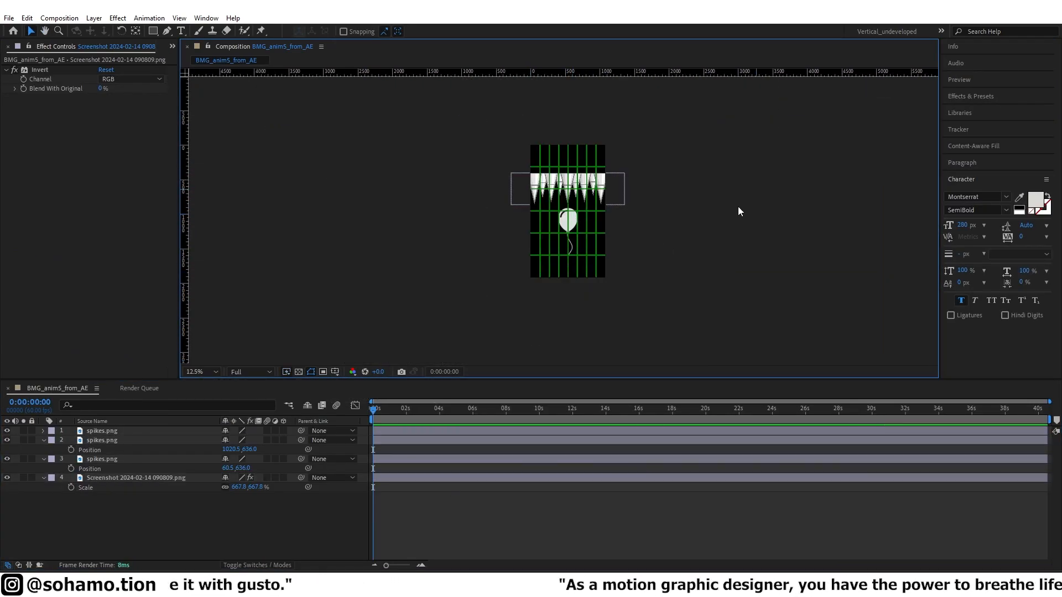
{"action": "left_click_drag", "start_coordinate": [630, 194], "coordinate": [560, 207]}
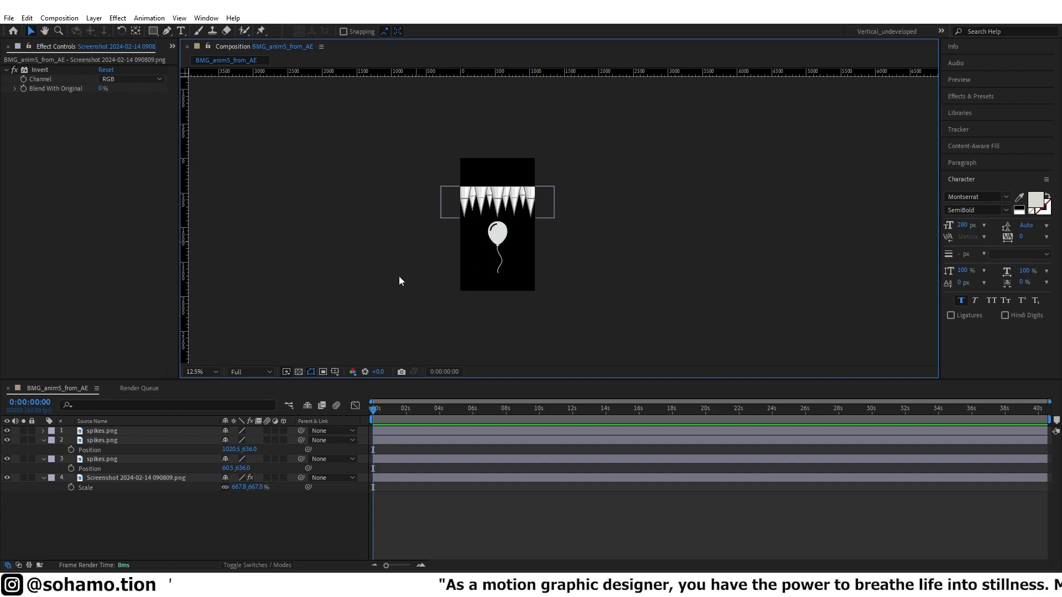
Hide the spikes and balloon layers and add a text layer reading "A goal with no plan".
{"action": "left_click_drag", "start_coordinate": [7, 431], "coordinate": [8, 477]}
{"action": "scroll", "coordinate": [468, 259], "scroll_direction": "up", "scroll_amount": 1}
{"action": "left_click", "coordinate": [532, 217]}
{"action": "key", "text": "ctrl+t"}
{"action": "left_click", "coordinate": [526, 179]}
{"action": "type", "text": "A goal with no plan"}
{"action": "key", "text": "ctrl+Return"}
Centre-align the "A goal with no plan" text and centre its anchor point.
{"action": "key", "text": "v"}
{"action": "key", "text": "ctrl+alt+Home"}
{"action": "key", "text": "v"}
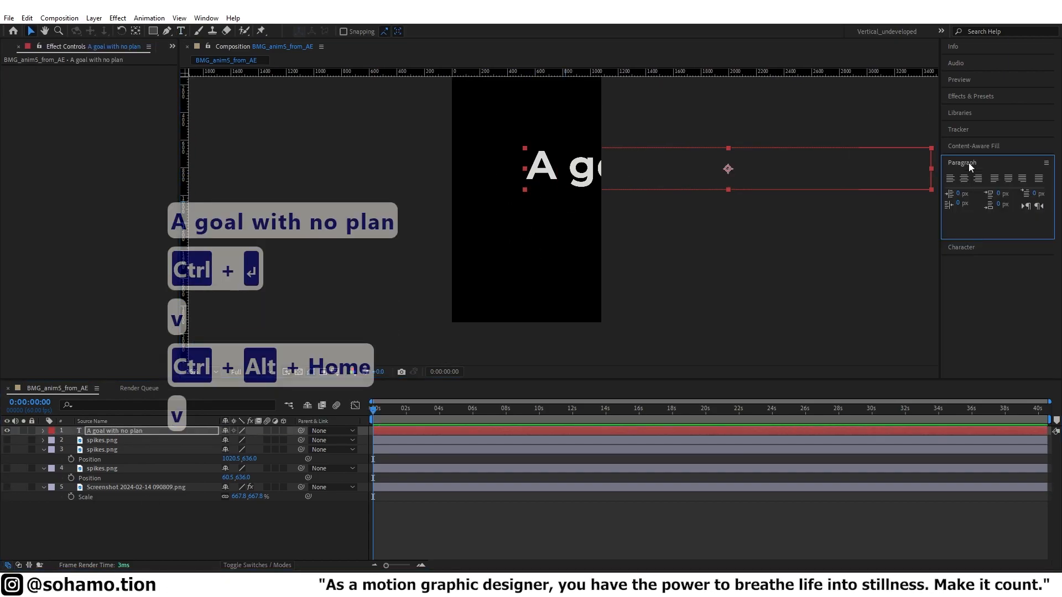
{"action": "key", "text": "ctrl+alt+Home"}
Duplicate the "A goal with no plan" text layer and change the copy's text to "is just a wish.".
{"action": "key", "text": "ctrl+d"}
{"action": "double_click", "coordinate": [497, 163]}
{"action": "type", "text": "is just a wish."}
{"action": "key", "text": "ctrl+Return"}
{"action": "key", "text": "v"}
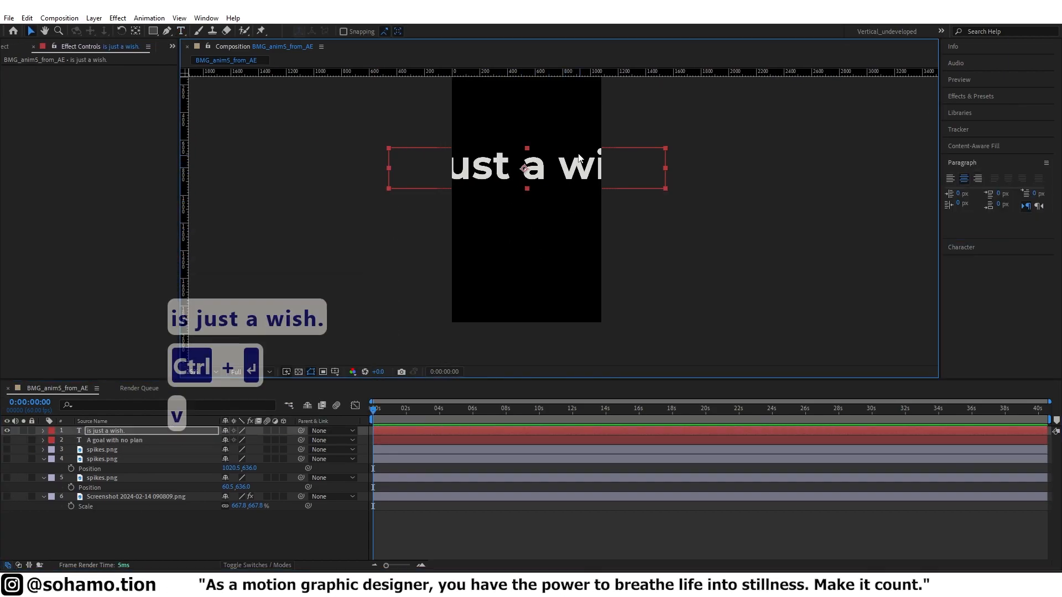
Move "is just a wish." below the first line, show both text layers, and scale them to 22%.
{"action": "left_click_drag", "start_coordinate": [575, 175], "coordinate": [575, 221]}
{"action": "left_click", "coordinate": [7, 440]}
{"action": "left_click", "coordinate": [115, 440], "text": "shift"}
{"action": "key", "text": "s"}
{"action": "left_click_drag", "start_coordinate": [236, 441], "coordinate": [193, 441]}
Check the two text lines with the grid and guides toggled, and reposition them near the composition's centre.
{"action": "key", "text": "ctrl+apostrophe"}
{"action": "key", "text": "ctrl+apostrophe"}
{"action": "key", "text": "ctrl+semicolon"}
{"action": "key", "text": "ctrl+semicolon"}
{"action": "key", "text": "ctrl+semicolon"}
{"action": "key", "text": "grave"}
{"action": "key", "text": "grave"}
{"action": "key", "text": "grave"}
{"action": "scroll", "coordinate": [561, 266], "scroll_direction": "up", "scroll_amount": 2}
{"action": "left_click_drag", "start_coordinate": [564, 271], "coordinate": [596, 257]}
{"action": "left_click", "coordinate": [561, 287], "text": "shift"}
{"action": "scroll", "coordinate": [568, 257], "scroll_direction": "up", "scroll_amount": 1}
Centre the text's anchor point, show the proportional grid, and align "is just a wish." with its vertical centre line.
{"action": "left_click", "coordinate": [564, 261]}
{"action": "key", "text": "ctrl+alt+Home"}
{"action": "key", "text": "ctrl+semicolon"}
{"action": "key", "text": "alt+apostrophe"}
{"action": "left_click", "coordinate": [583, 326]}
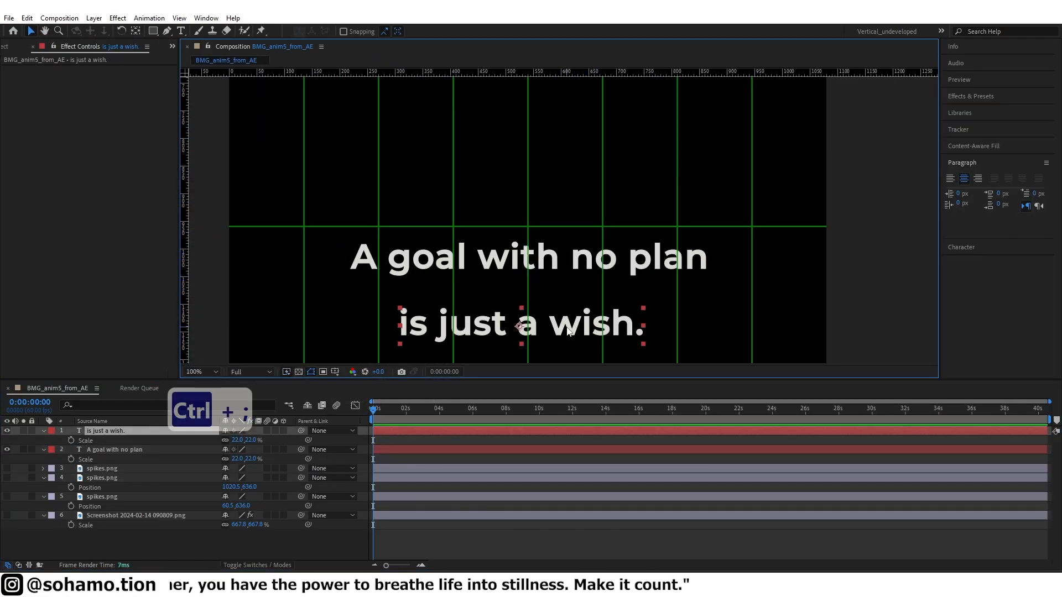
{"action": "left_click_drag", "start_coordinate": [583, 325], "coordinate": [590, 325]}
Add a second line containing the placeholder letter "a" to the "A goal with no plan" text as a line-spacing reference.
{"action": "double_click", "coordinate": [685, 260]}
{"action": "left_click", "coordinate": [707, 261]}
{"action": "key", "text": "Return"}
{"action": "type", "text": "a"}
{"action": "key", "text": "ctrl+Return"}
{"action": "key", "text": "v"}
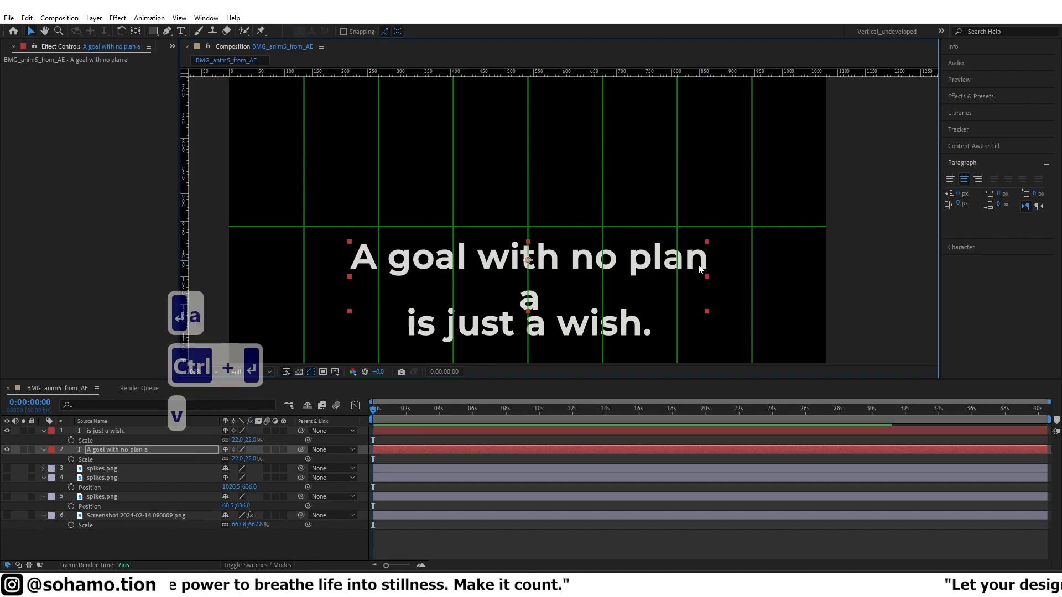
Move "is just a wish." up until it lines up with the placeholder "a" line.
{"action": "scroll", "coordinate": [525, 327], "scroll_direction": "up", "scroll_amount": 4}
{"action": "key", "text": "grave"}
{"action": "left_click_drag", "start_coordinate": [578, 274], "coordinate": [591, 219]}
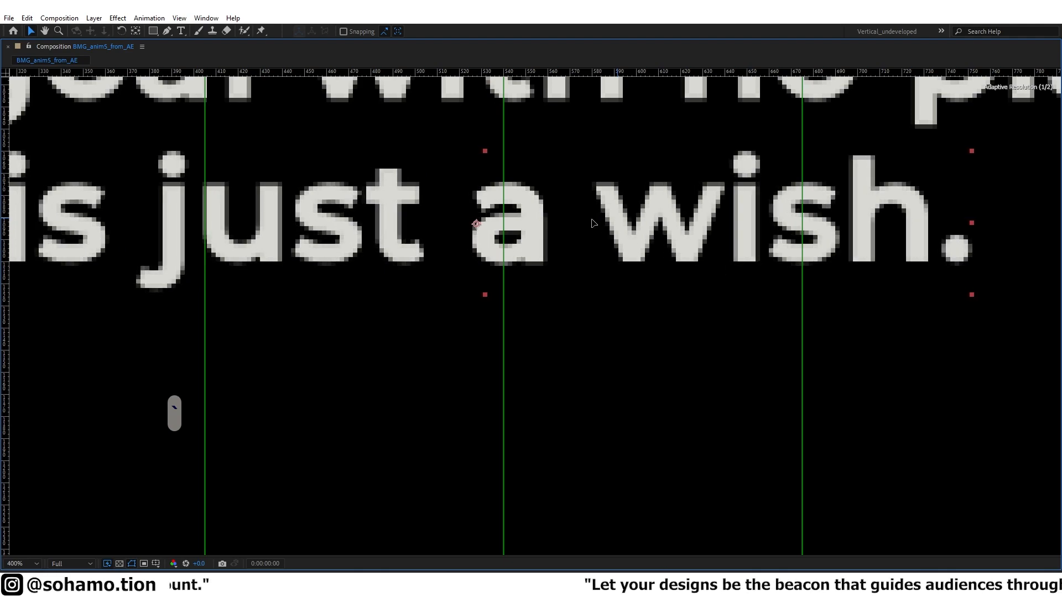
{"action": "scroll", "coordinate": [593, 222], "scroll_direction": "down", "scroll_amount": 4}
{"action": "key", "text": "grave"}
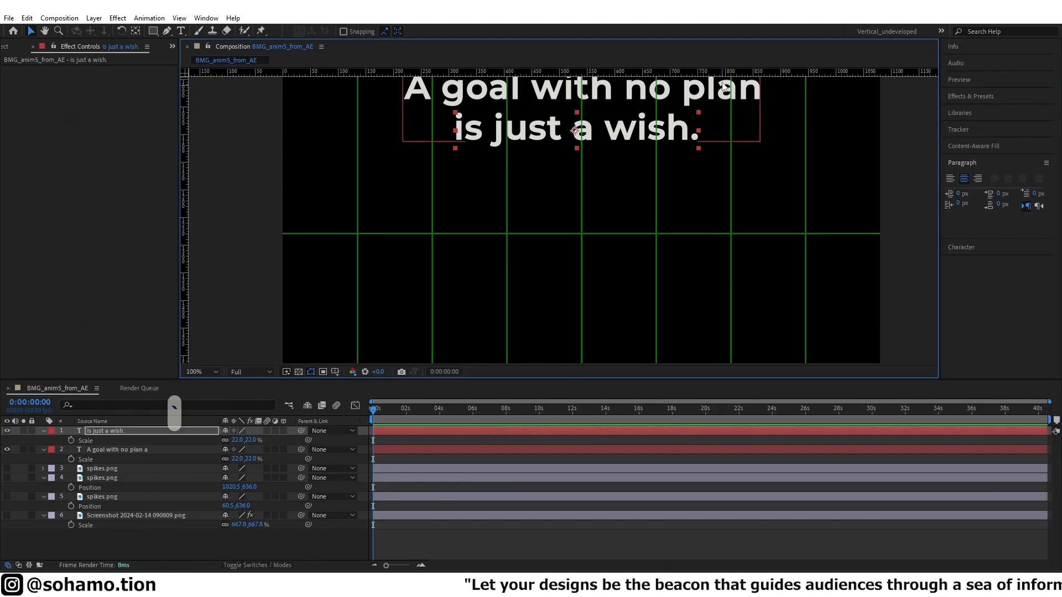
Delete the placeholder "a" and its line break from the "A goal with no plan" text.
{"action": "left_click", "coordinate": [726, 87]}
{"action": "key", "text": "Right"}
{"action": "key", "text": "BackSpace"}
{"action": "key", "text": "BackSpace"}
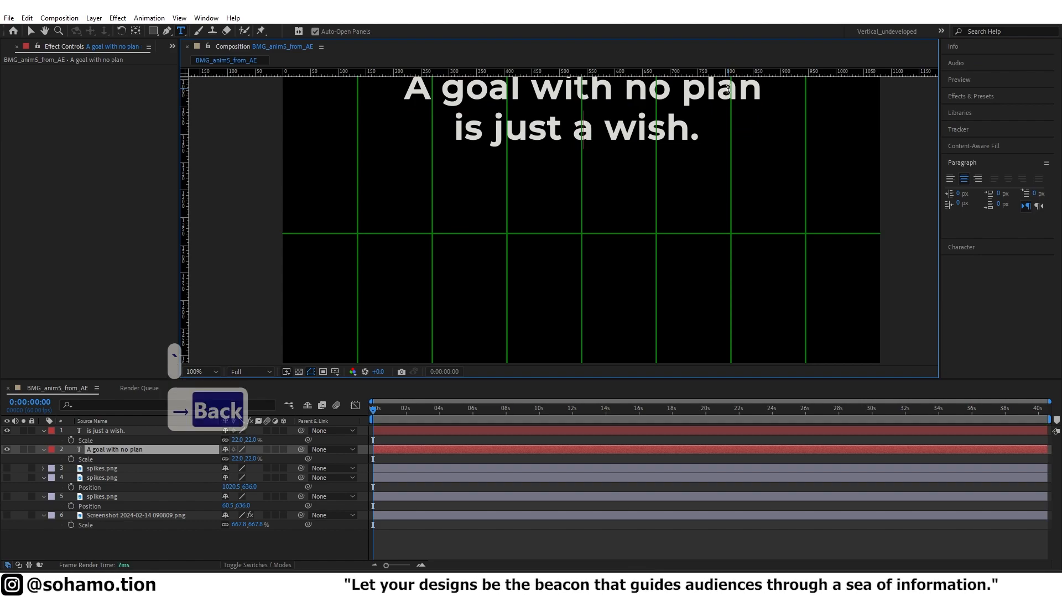
{"action": "key", "text": "ctrl+Return"}
{"action": "key", "text": "v"}
{"action": "key", "text": "grave"}
{"action": "key", "text": "grave"}
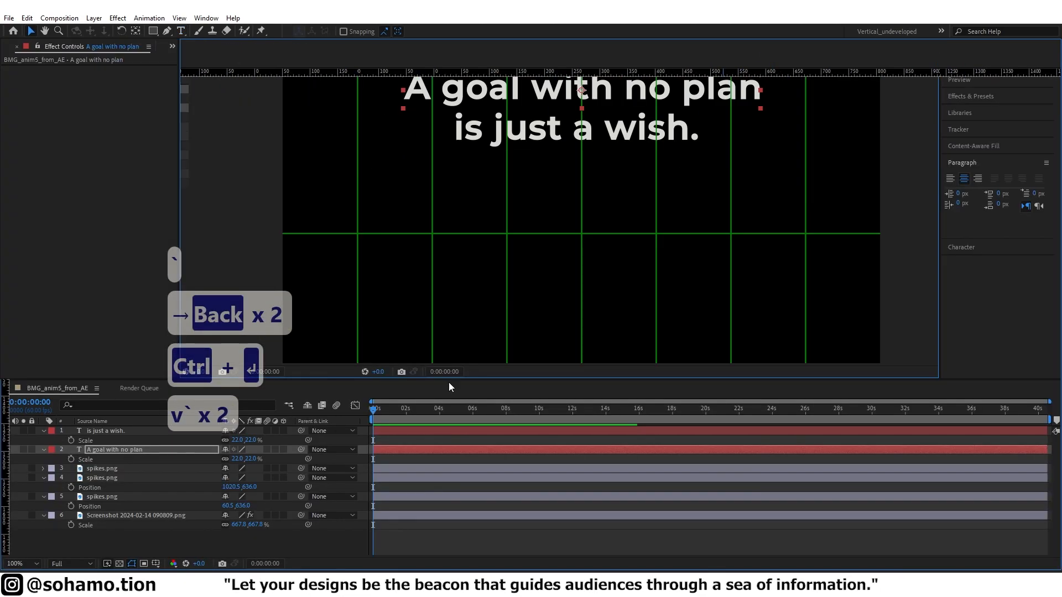
Parent the "is just a wish." layer to "A goal with no plan" and show the parent layer's Position property.
{"action": "left_click", "coordinate": [148, 431]}
{"action": "left_click_drag", "start_coordinate": [300, 431], "coordinate": [127, 450]}
{"action": "left_click", "coordinate": [126, 450]}
{"action": "left_click", "coordinate": [154, 433]}
{"action": "scroll", "coordinate": [503, 278], "scroll_direction": "down", "scroll_amount": 2}
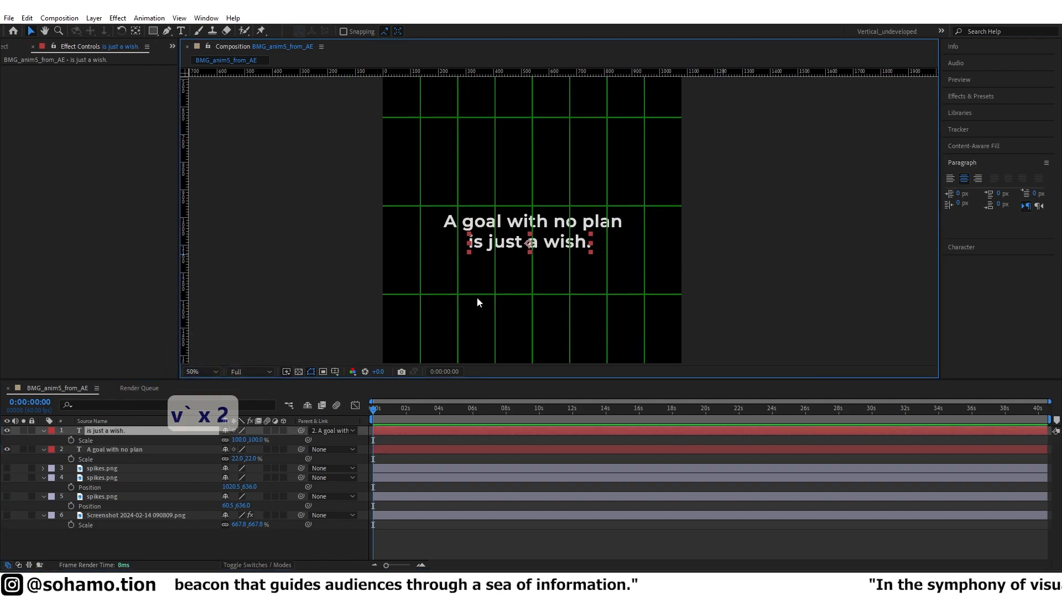
{"action": "left_click", "coordinate": [155, 449]}
{"action": "key", "text": "p"}
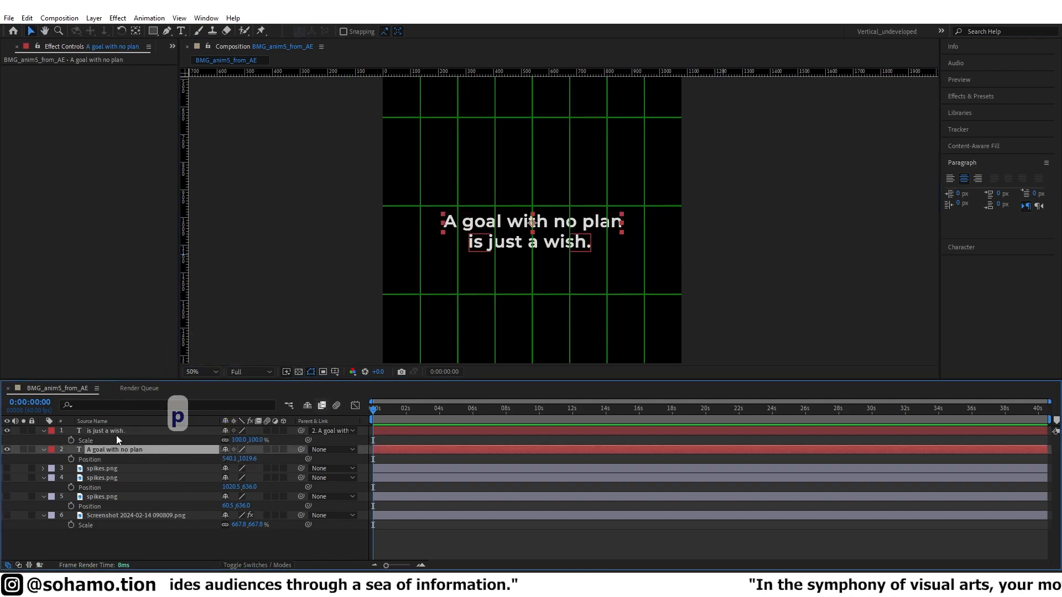
Try linking the Scale of "is just a wish.", undo it, and reapply the layer's parent link to "A goal with no plan".
{"action": "left_click", "coordinate": [181, 435]}
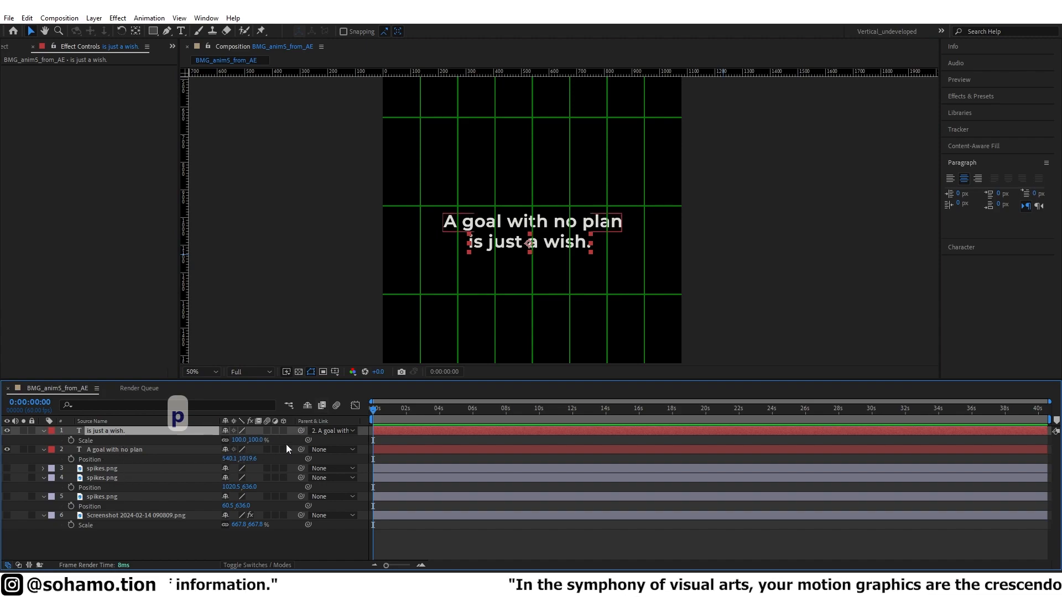
{"action": "left_click_drag", "start_coordinate": [301, 430], "coordinate": [112, 449]}
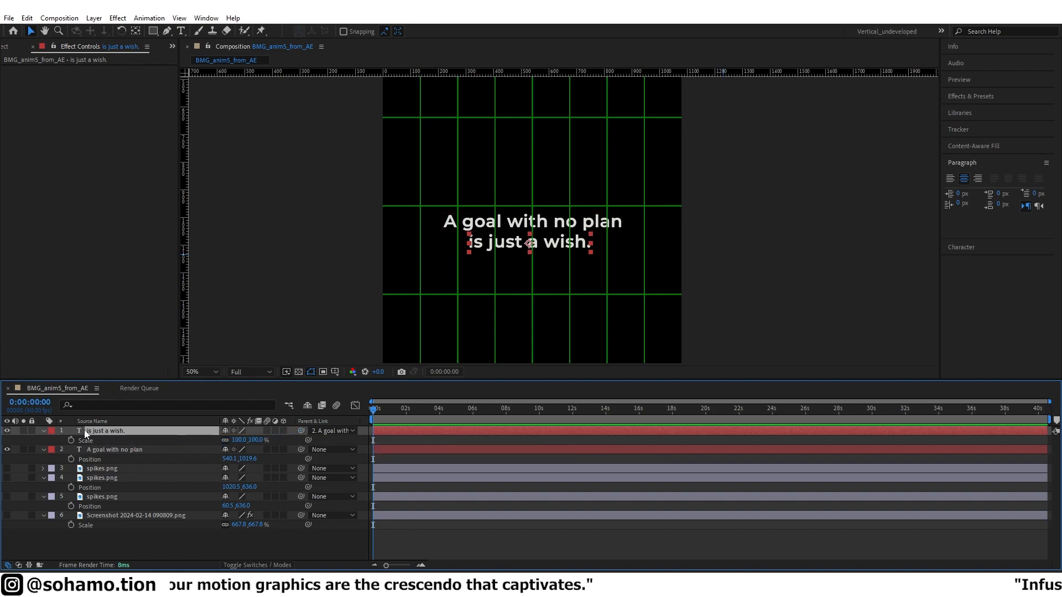
{"action": "left_click", "coordinate": [113, 450]}
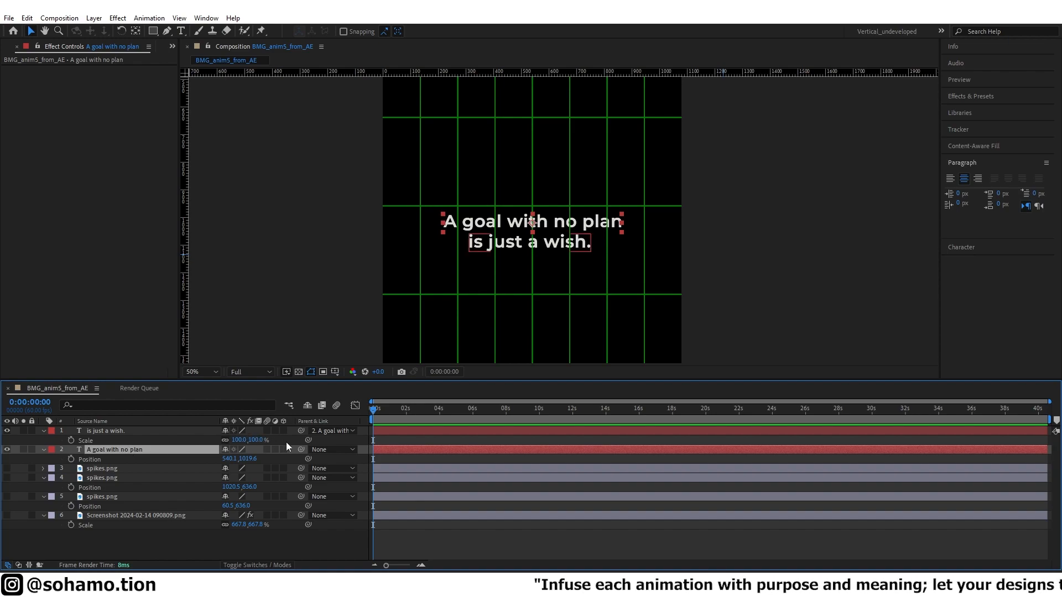
{"action": "left_click_drag", "start_coordinate": [267, 444], "coordinate": [118, 470]}
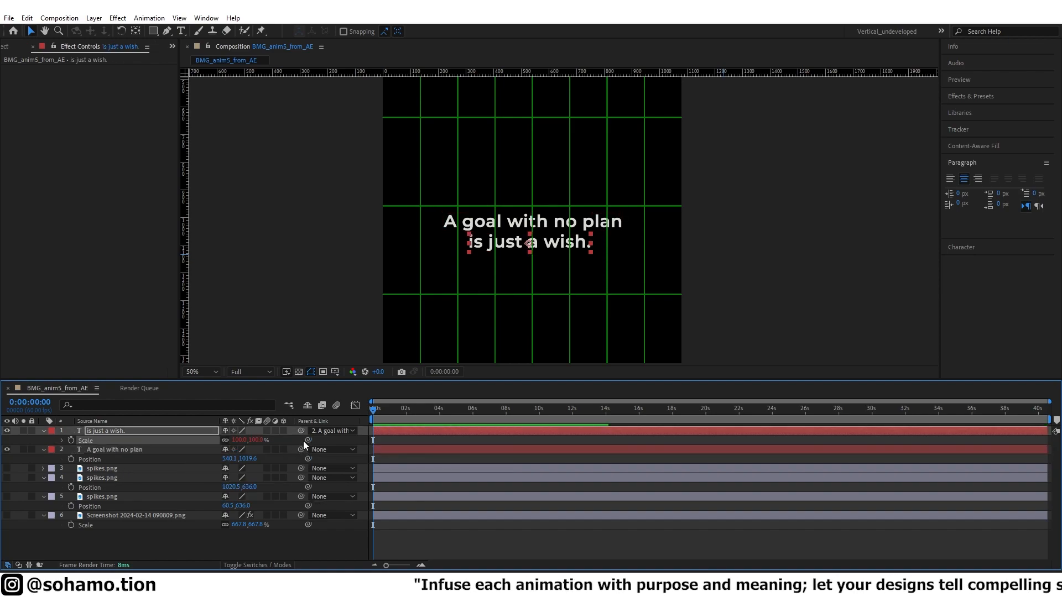
{"action": "key", "text": "ctrl+z"}
{"action": "left_click_drag", "start_coordinate": [300, 430], "coordinate": [88, 452]}
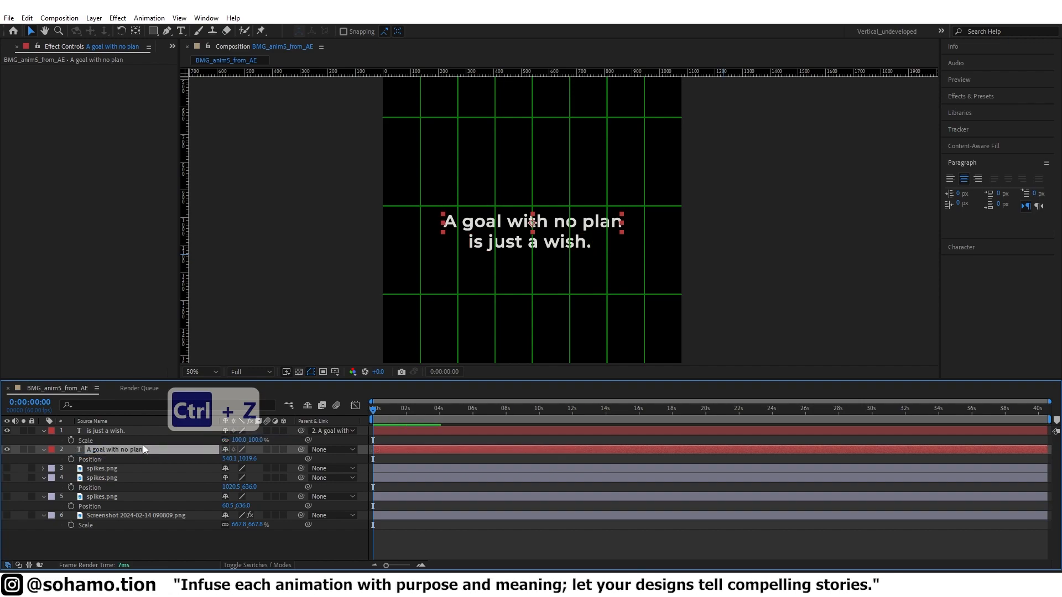
Separate the Position dimensions of the "A goal with no plan" layer.
{"action": "key", "text": "p"}
{"action": "scroll", "coordinate": [540, 192], "scroll_direction": "down", "scroll_amount": 2}
{"action": "key", "text": "p"}
{"action": "right_click", "coordinate": [87, 460]}
{"action": "left_click", "coordinate": [139, 321]}
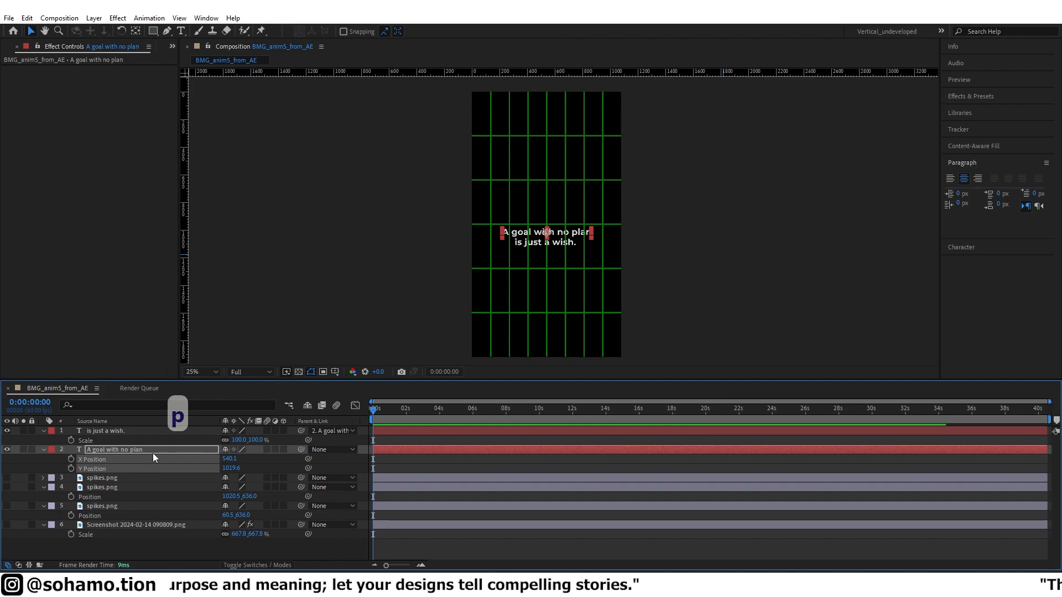
Raise the "A goal with no plan" layer to a Y Position of 610.6.
{"action": "left_click", "coordinate": [154, 450]}
{"action": "left_click", "coordinate": [169, 431]}
{"action": "left_click", "coordinate": [145, 450]}
{"action": "left_click_drag", "start_coordinate": [230, 470], "coordinate": [15, 479]}
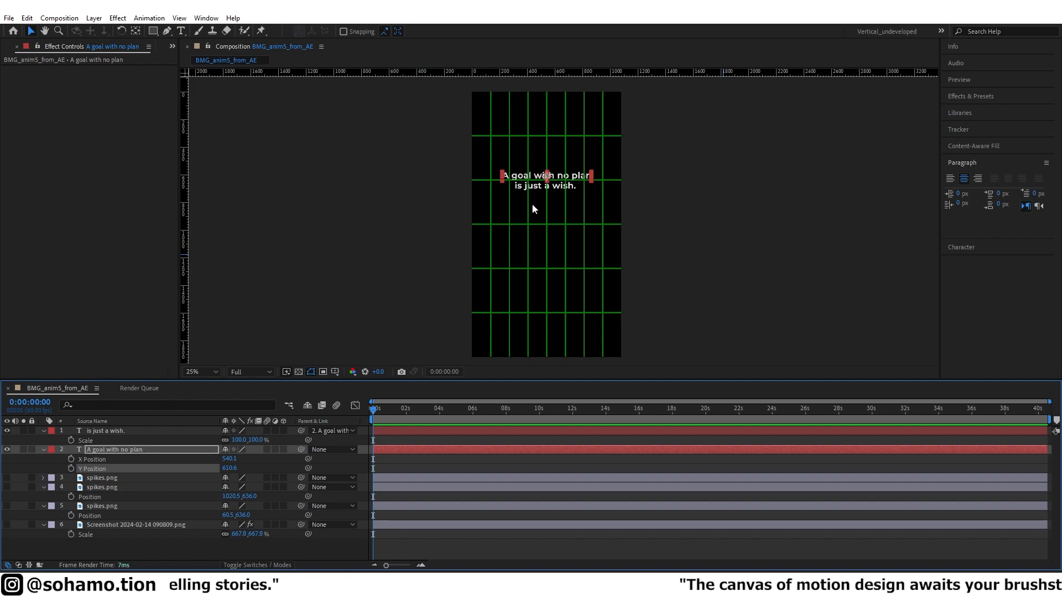
Hide the "is just a wish." layer and place a Y Position keyframe for "A goal with no plan" at 0:00:01:30.
{"action": "scroll", "coordinate": [521, 218], "scroll_direction": "up", "scroll_amount": 2}
{"action": "left_click", "coordinate": [6, 431]}
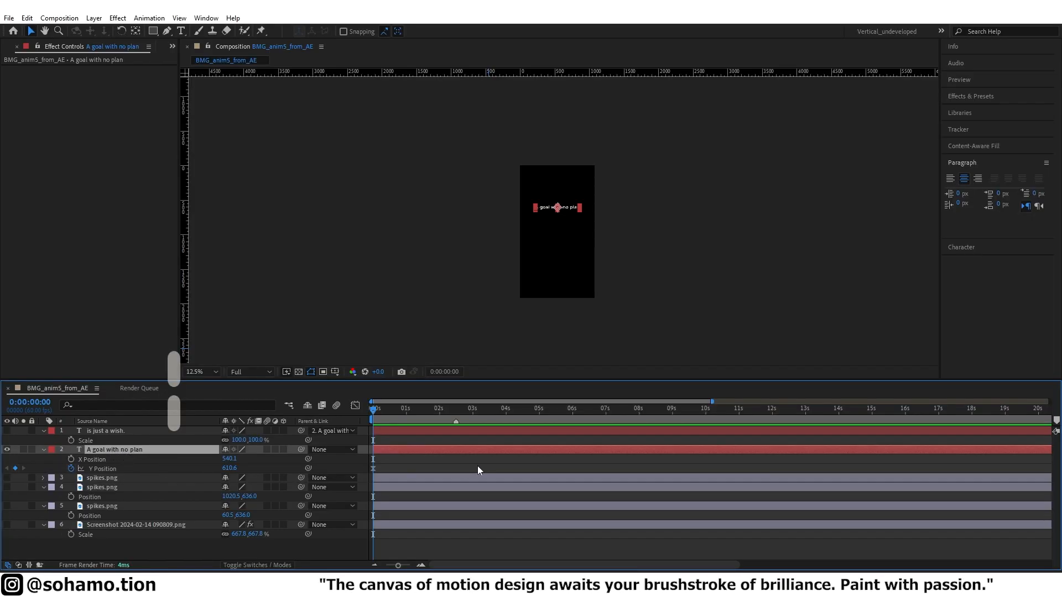
{"action": "left_click_drag", "start_coordinate": [373, 469], "coordinate": [425, 469]}
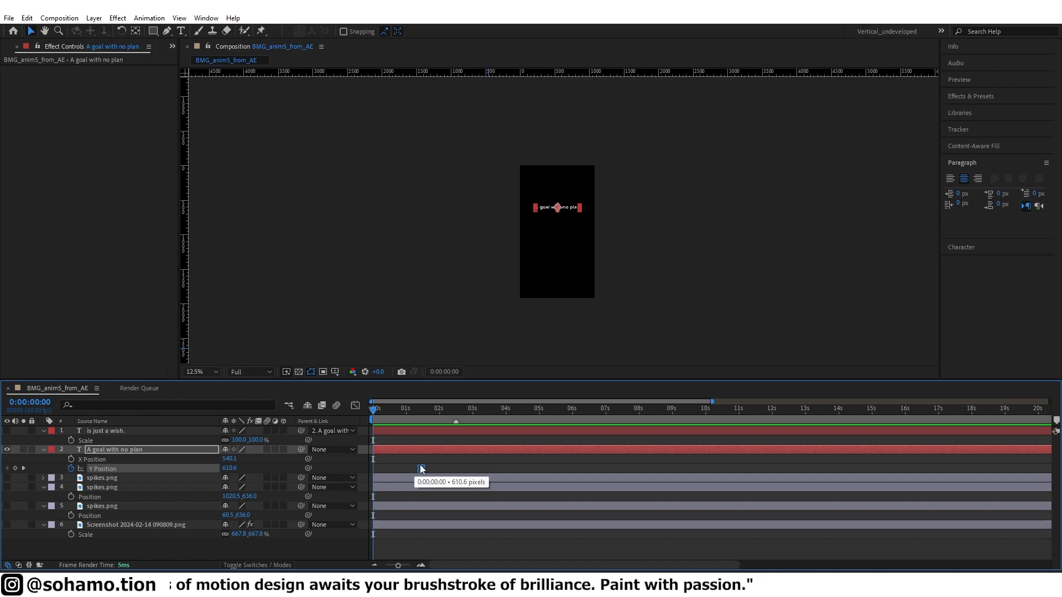
{"action": "left_click", "coordinate": [421, 410]}
{"action": "left_click_drag", "start_coordinate": [423, 410], "coordinate": [423, 410]}
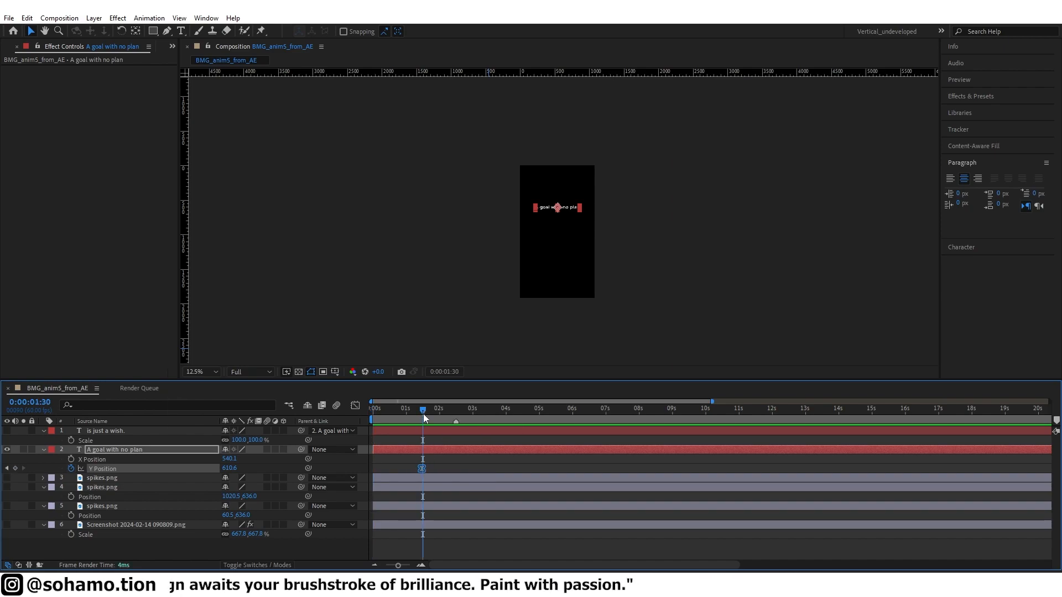
{"action": "left_click_drag", "start_coordinate": [421, 468], "coordinate": [423, 467]}
Add a Y Position keyframe of -51.4 at 0:00:00:00 so "A goal with no plan" starts above the frame.
{"action": "left_click_drag", "start_coordinate": [423, 412], "coordinate": [381, 412]}
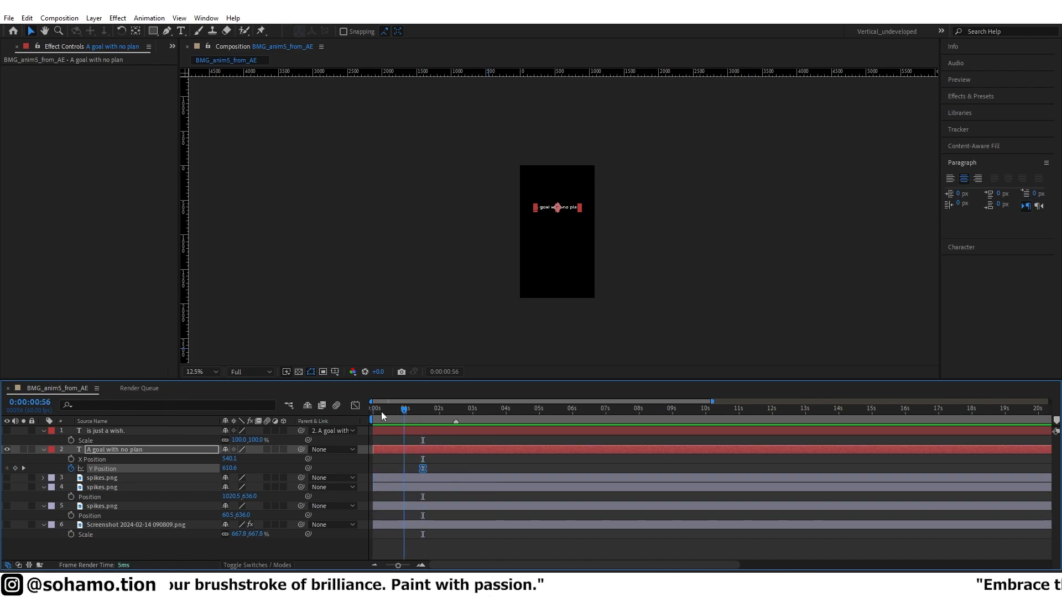
{"action": "left_click", "coordinate": [385, 457]}
{"action": "left_click_drag", "start_coordinate": [232, 469], "coordinate": [240, 474]}
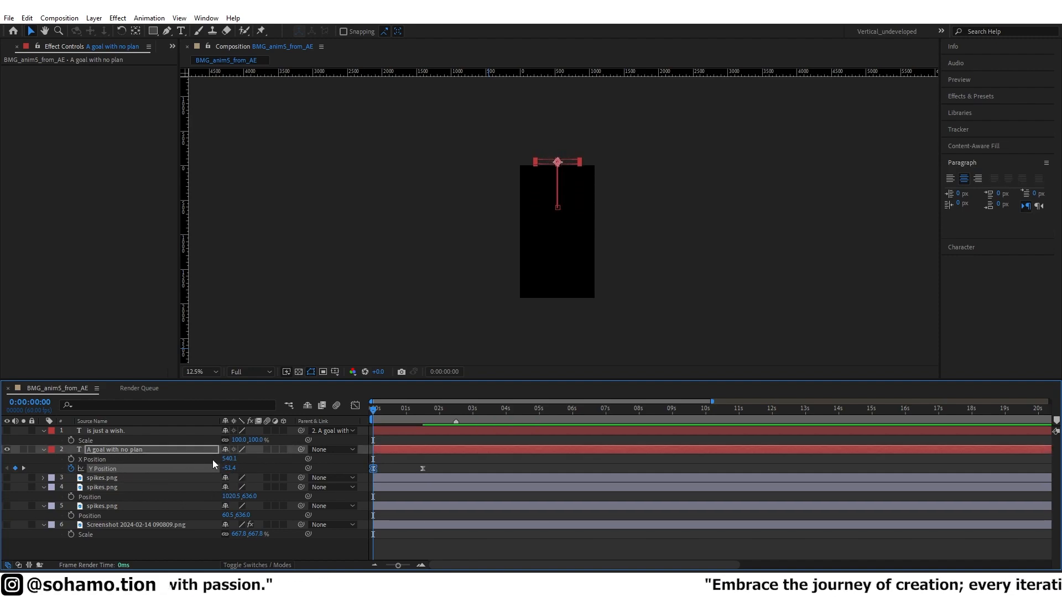
Review the starting and ending Y Position keyframes of "A goal with no plan".
{"action": "left_click", "coordinate": [386, 458]}
{"action": "left_click", "coordinate": [374, 468]}
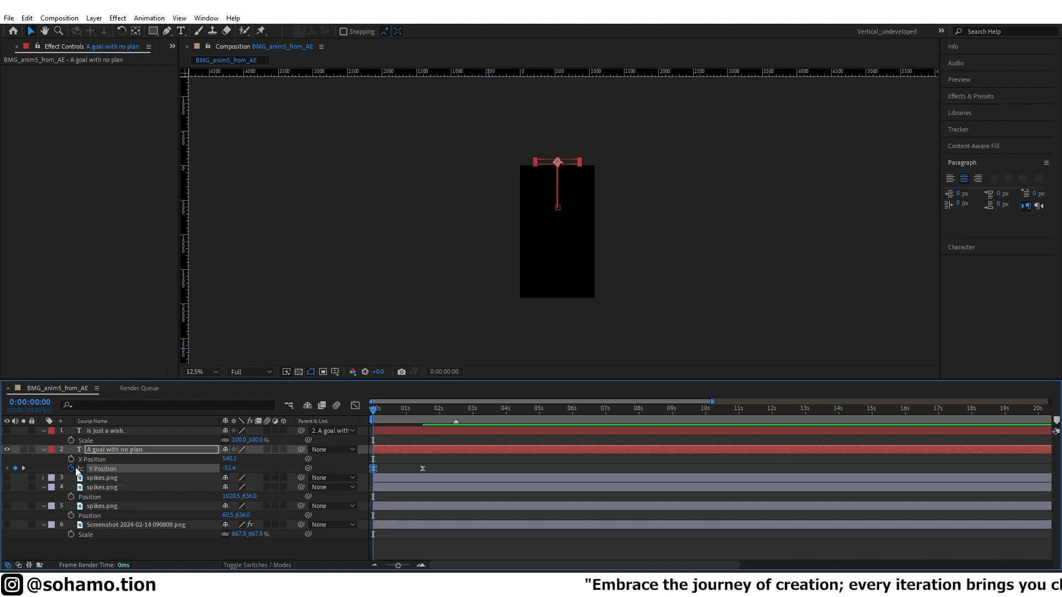
{"action": "left_click", "coordinate": [407, 461]}
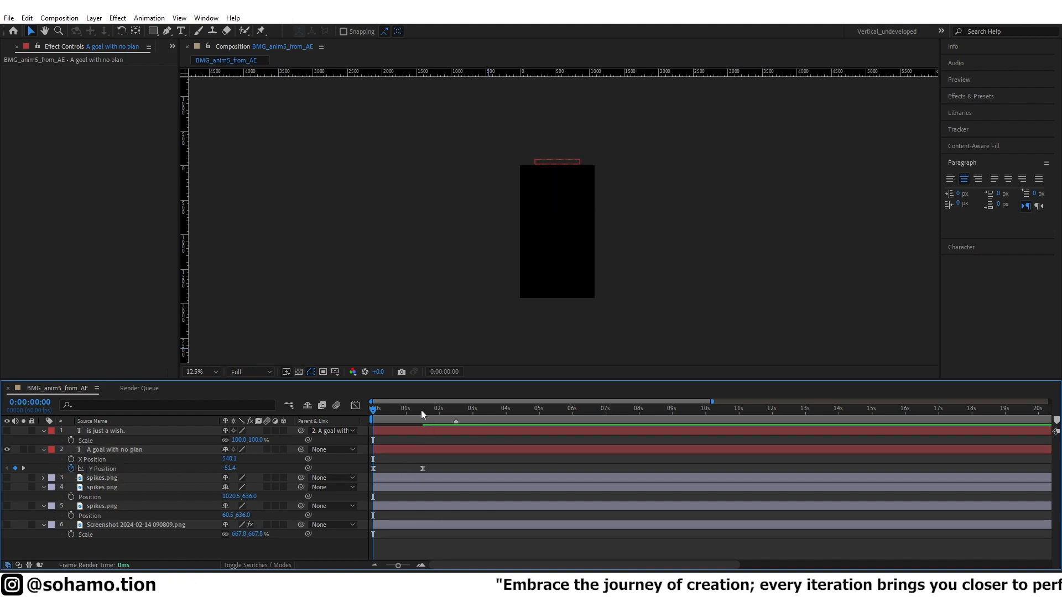
{"action": "left_click", "coordinate": [423, 469]}
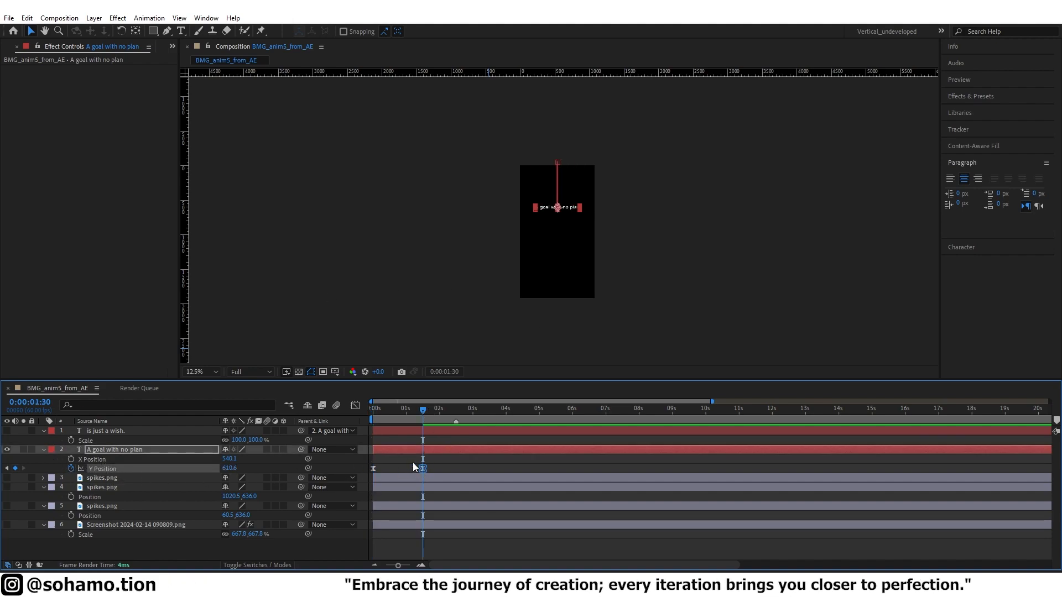
{"action": "left_click", "coordinate": [408, 464]}
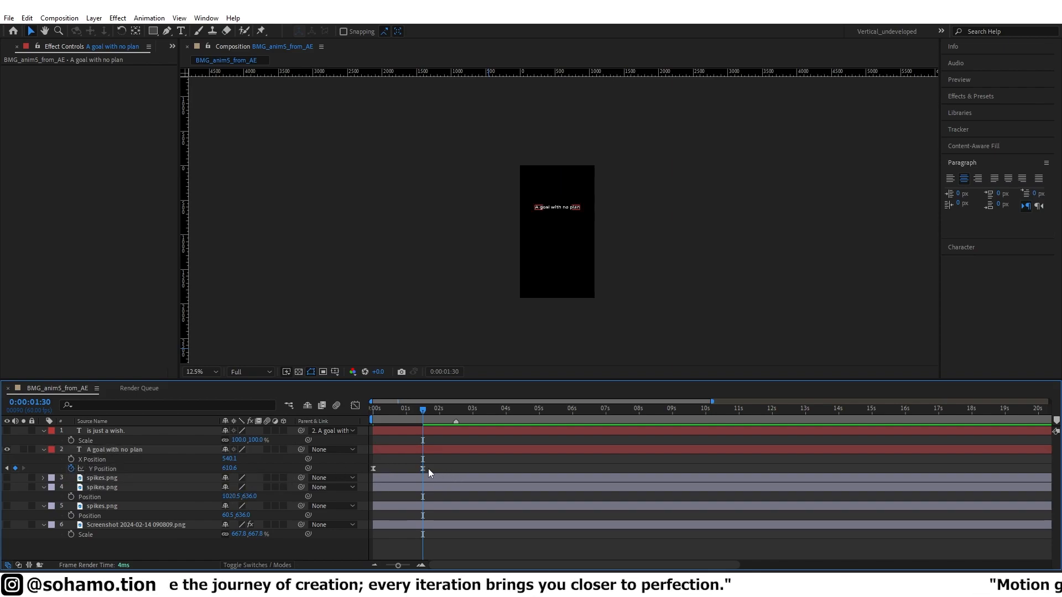
Preview the "A goal with no plan" drop-in animation from the start of the composition.
{"action": "key", "text": "Home"}
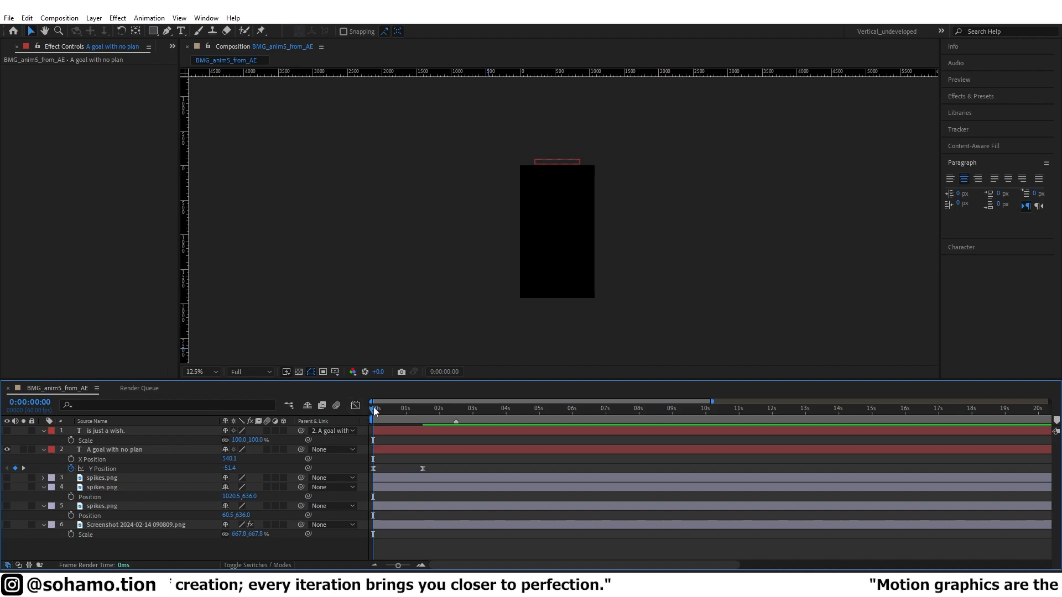
{"action": "key", "text": "space"}
{"action": "key", "text": "space"}
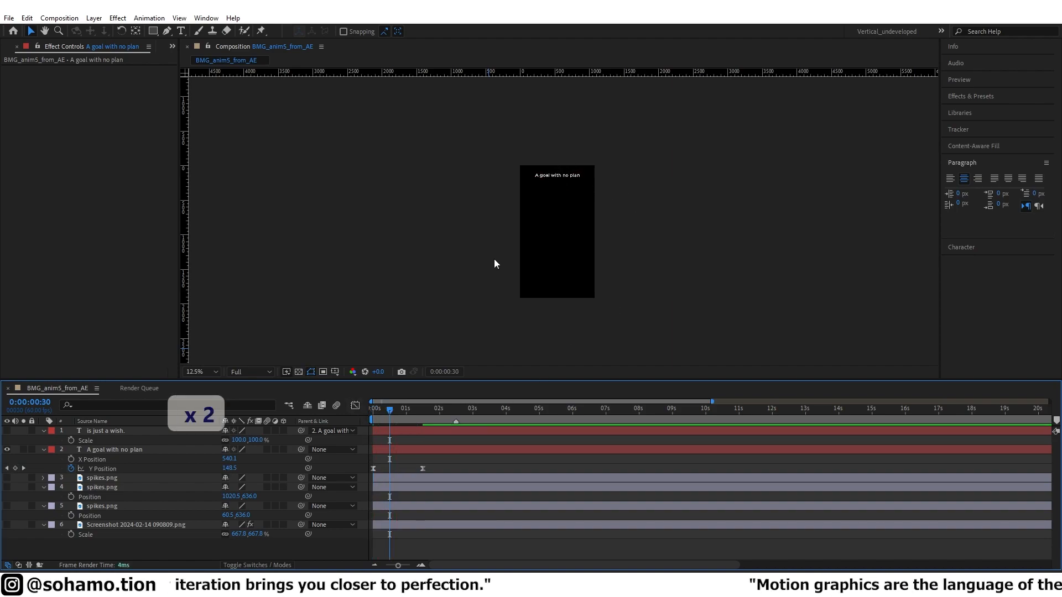
{"action": "scroll", "coordinate": [580, 134], "scroll_direction": "up", "scroll_amount": 4}
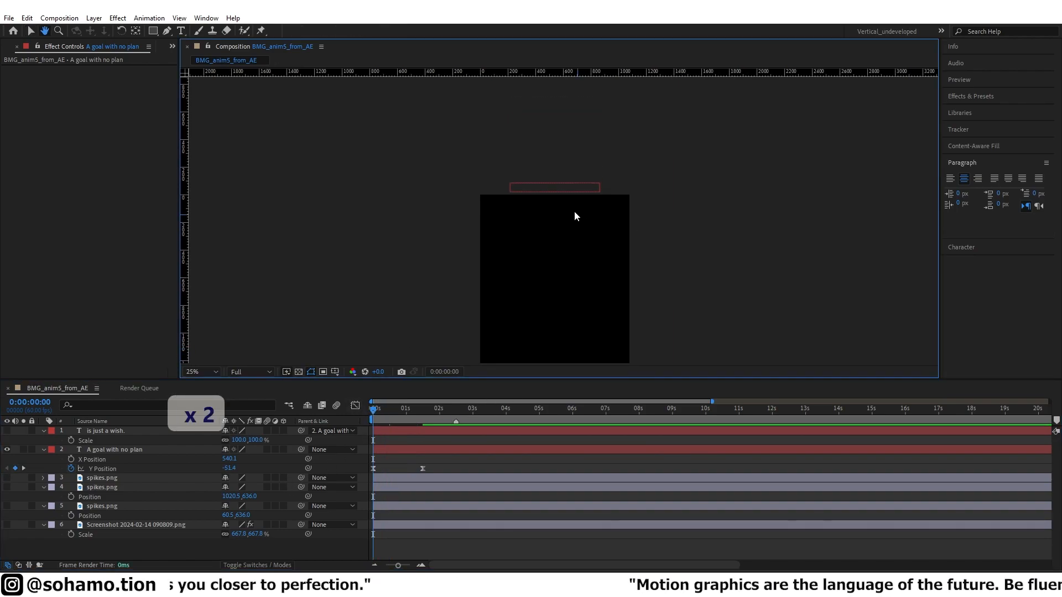
{"action": "key", "text": "space"}
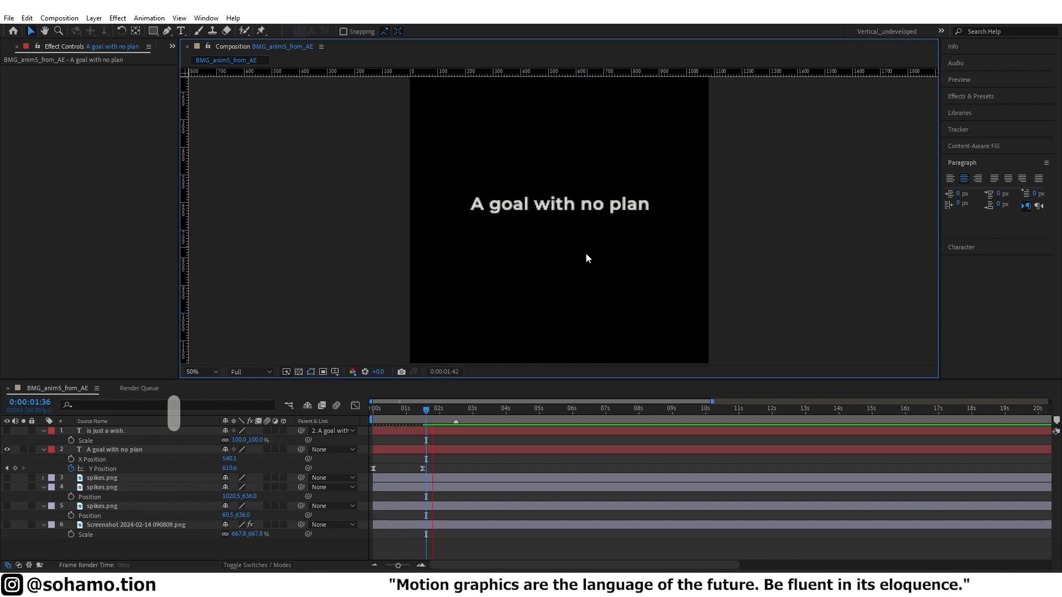
{"action": "scroll", "coordinate": [583, 281], "scroll_direction": "down", "scroll_amount": 2}
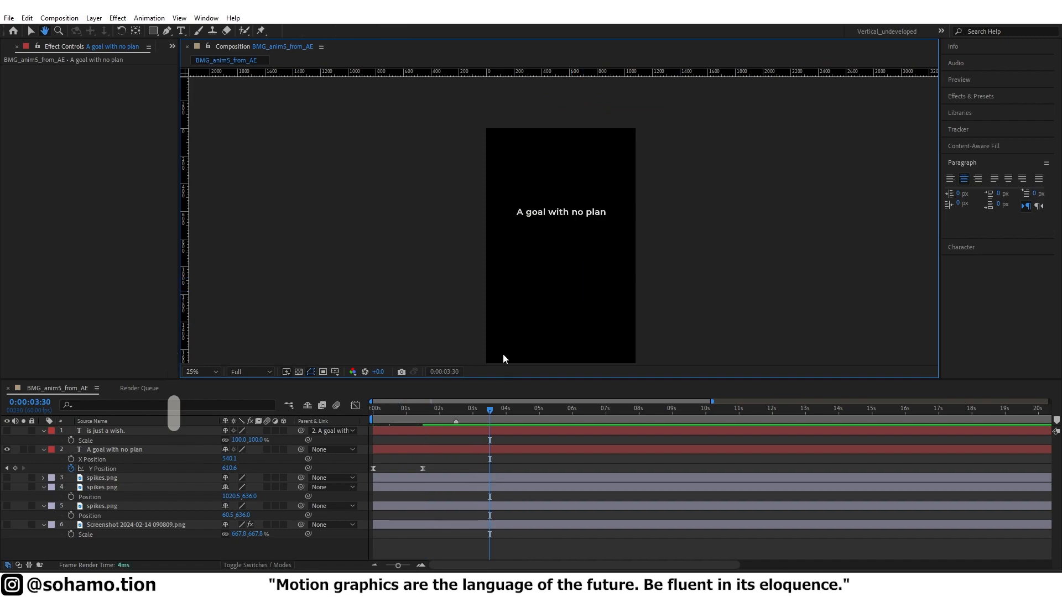
Examine the Y Position keyframe of "A goal with no plan" at 0:00:01:30 in the graph editor.
{"action": "left_click", "coordinate": [423, 408]}
{"action": "left_click", "coordinate": [444, 468]}
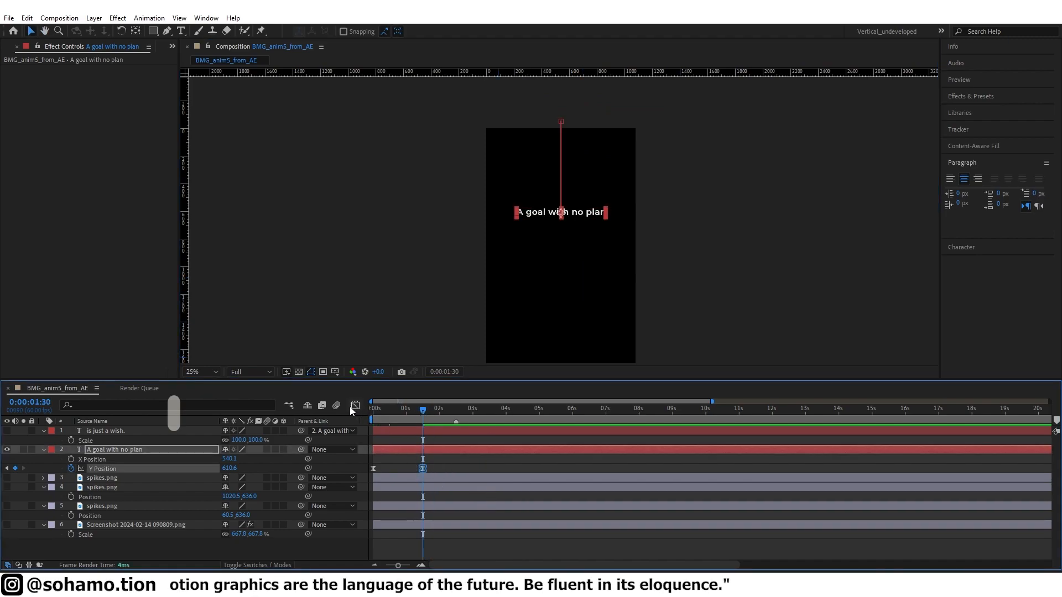
{"action": "left_click", "coordinate": [355, 405]}
{"action": "right_click", "coordinate": [504, 443]}
{"action": "left_click", "coordinate": [550, 334]}
{"action": "left_click", "coordinate": [355, 405]}
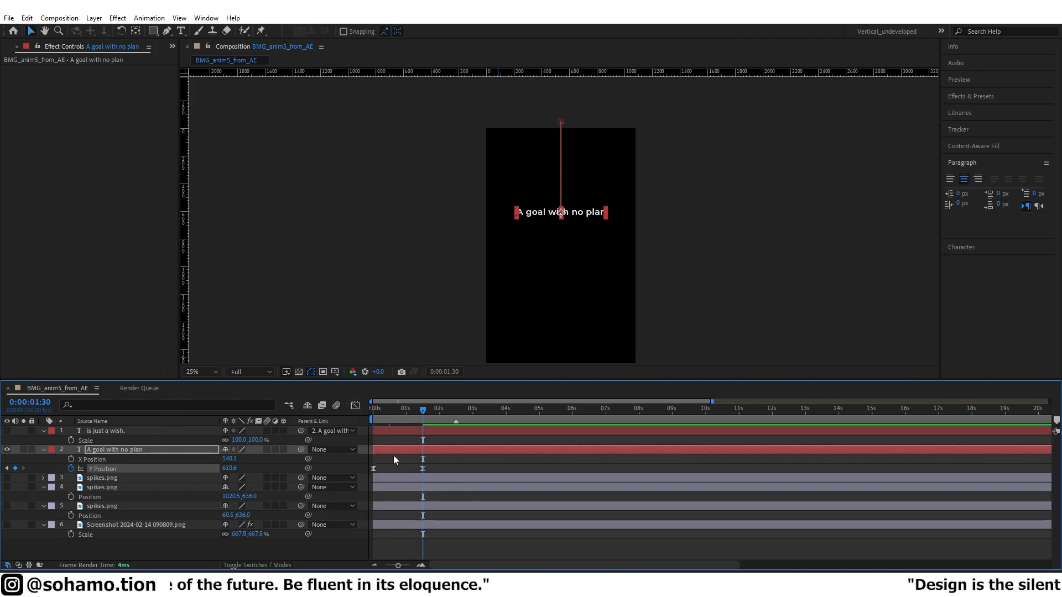
{"action": "key", "text": "equal"}
{"action": "left_click", "coordinate": [463, 460]}
{"action": "left_click", "coordinate": [354, 405]}
{"action": "key", "text": "minus"}
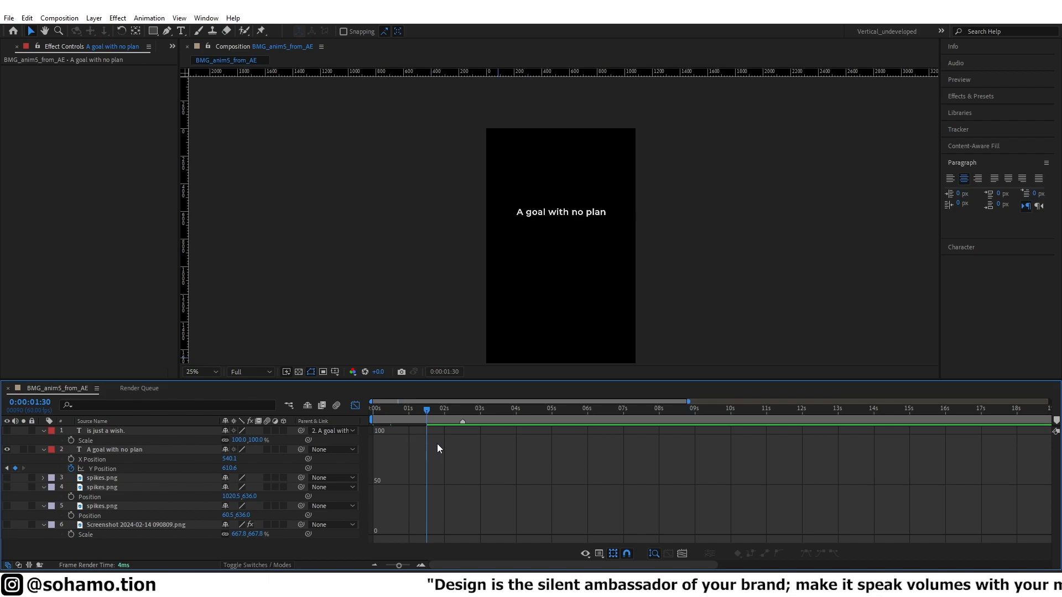
{"action": "left_click", "coordinate": [357, 405]}
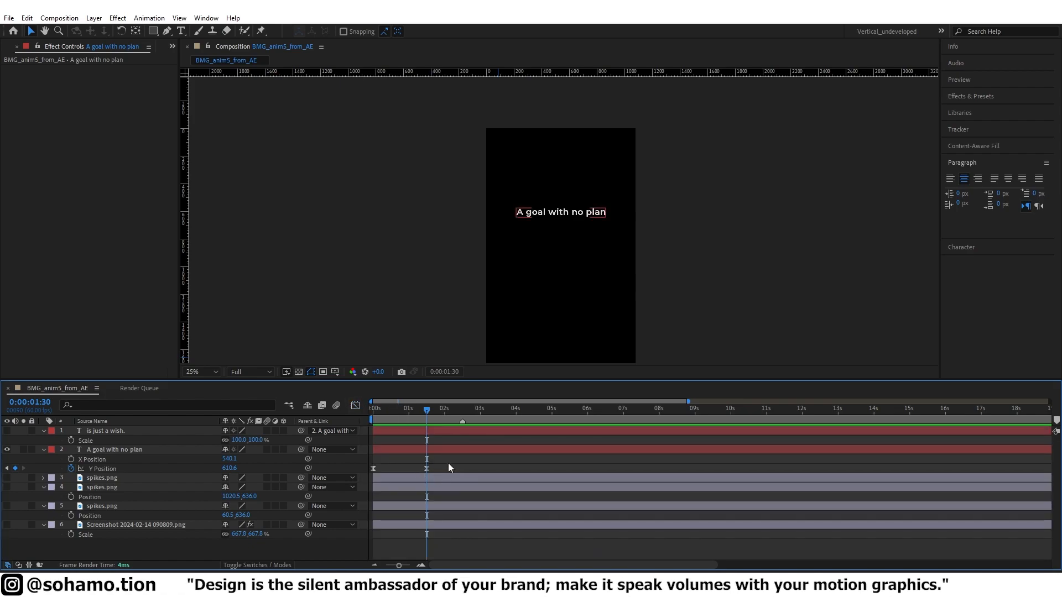
Select the Y Position keyframes of "A goal with no plan" and display their value curve enlarged in the graph editor.
{"action": "left_click_drag", "start_coordinate": [447, 464], "coordinate": [373, 475]}
{"action": "left_click", "coordinate": [416, 466]}
{"action": "left_click_drag", "start_coordinate": [451, 465], "coordinate": [426, 471]}
{"action": "left_click", "coordinate": [355, 405]}
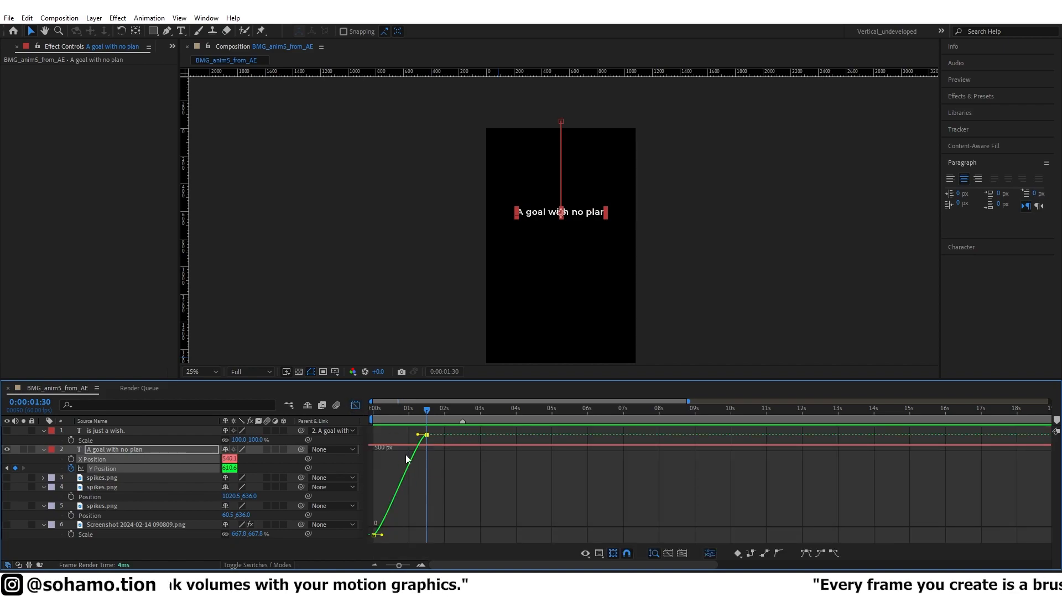
{"action": "scroll", "coordinate": [397, 519], "scroll_direction": "up", "scroll_amount": 3}
{"action": "left_click_drag", "start_coordinate": [380, 521], "coordinate": [371, 542]}
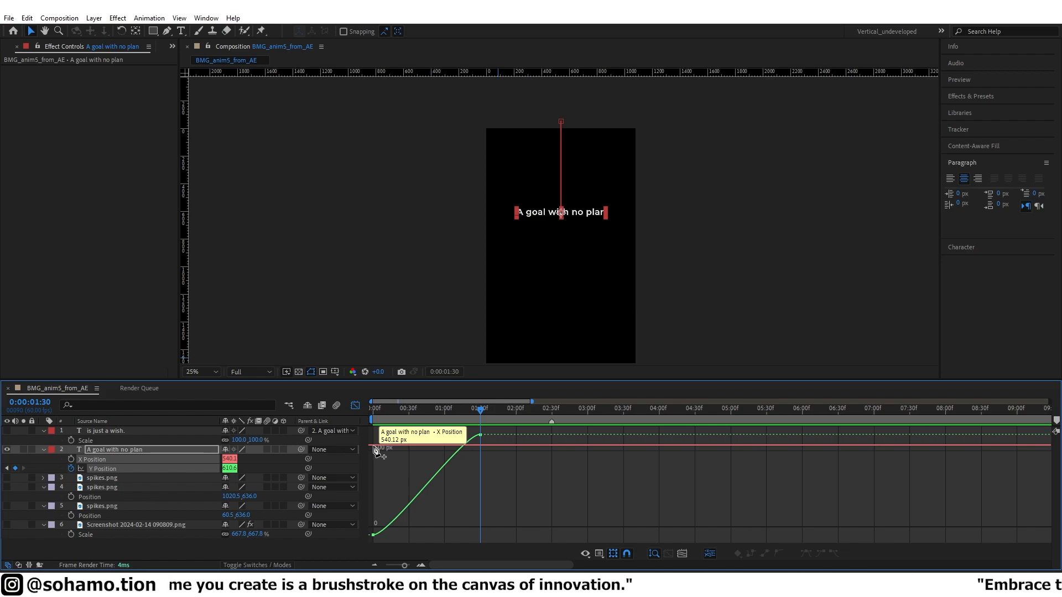
{"action": "left_click", "coordinate": [374, 446], "text": "ctrl"}
{"action": "left_click", "coordinate": [480, 446], "text": "ctrl"}
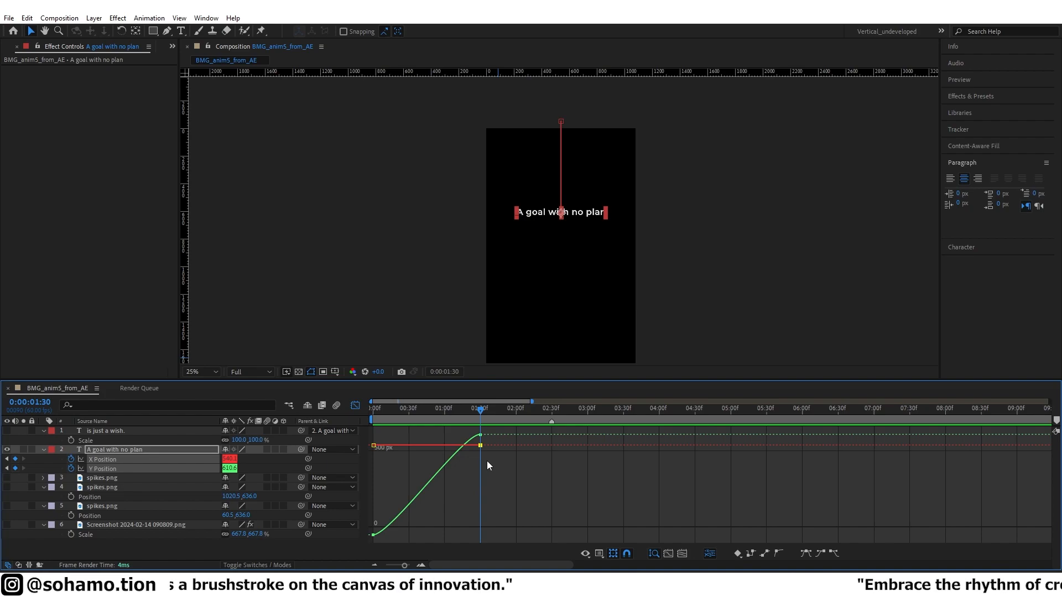
{"action": "left_click_drag", "start_coordinate": [480, 446], "coordinate": [466, 494]}
{"action": "key", "text": "ctrl+z"}
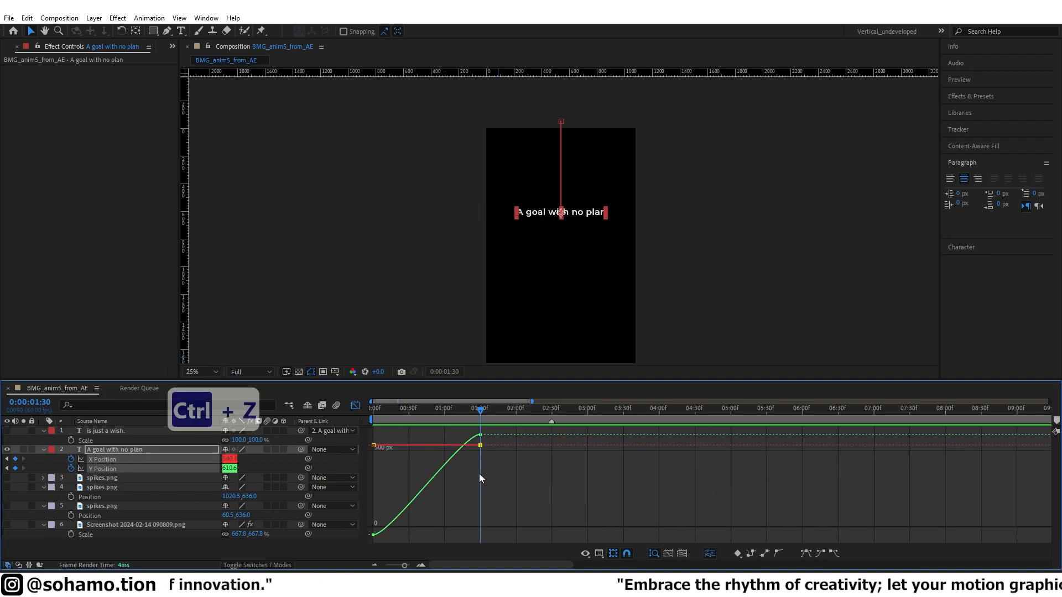
{"action": "key", "text": "ctrl+z"}
{"action": "key", "text": "ctrl+z"}
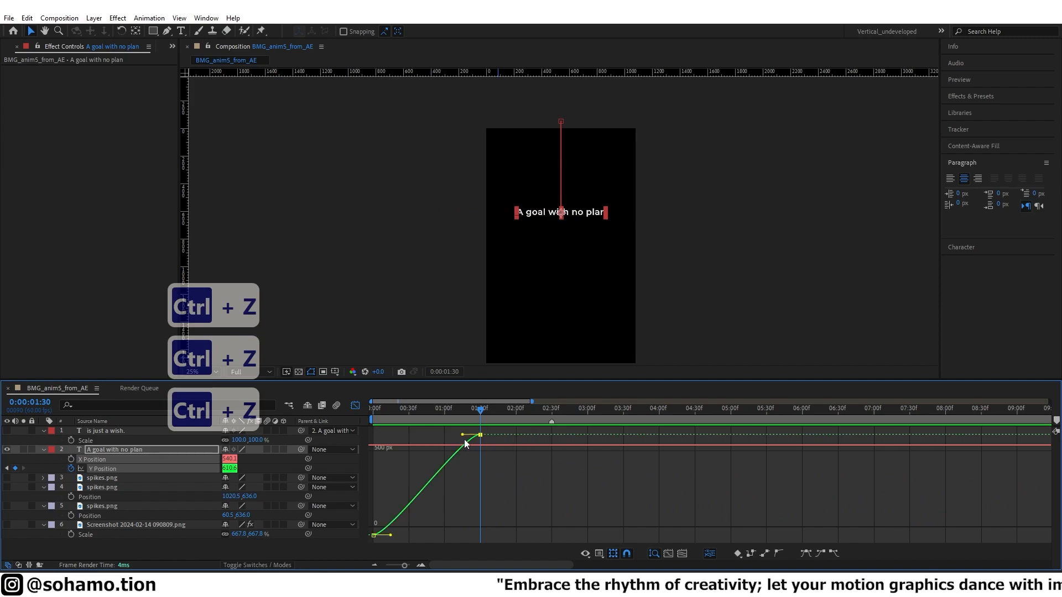
Reshape the Y Position curve of "A goal with no plan" so it rises steeply at the start and flattens towards the end keyframe.
{"action": "left_click", "coordinate": [355, 406]}
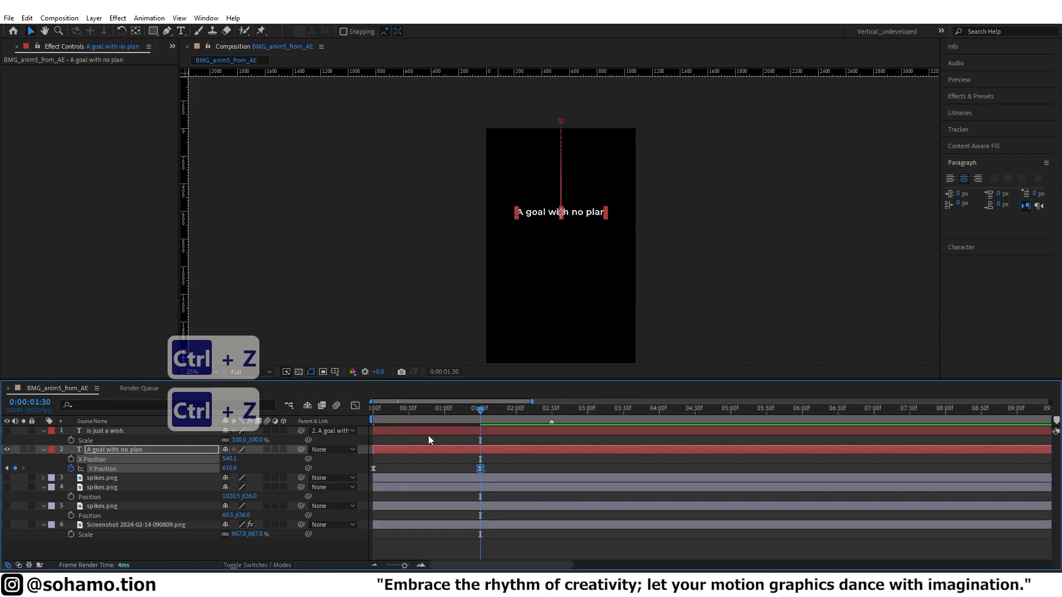
{"action": "left_click", "coordinate": [355, 406]}
{"action": "left_click_drag", "start_coordinate": [480, 410], "coordinate": [366, 414]}
{"action": "left_click", "coordinate": [483, 507]}
{"action": "left_click", "coordinate": [480, 436]}
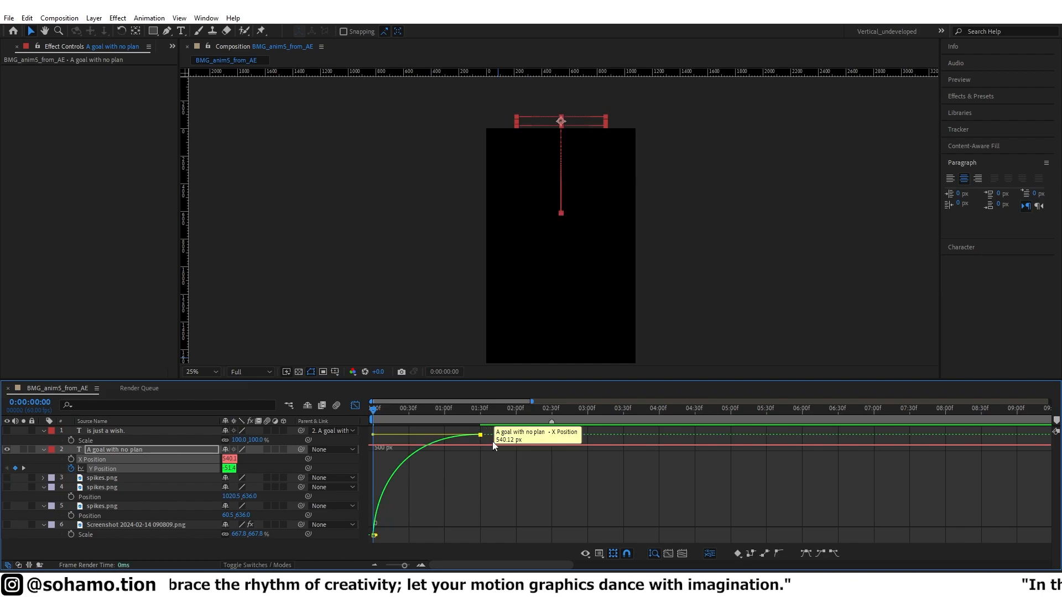
{"action": "key", "text": "="}
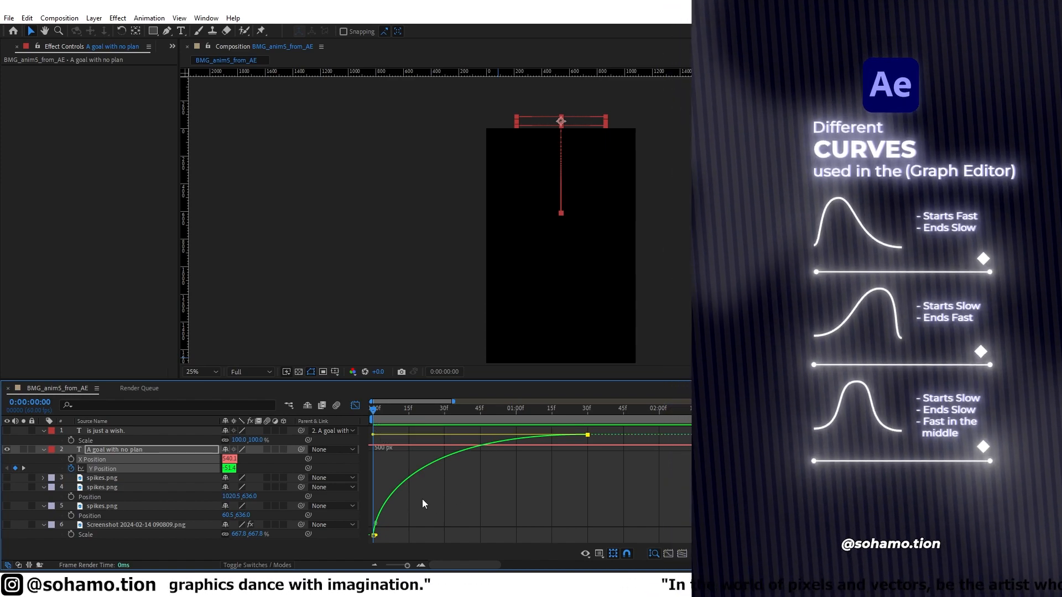
Check the reshaped Y Position curve by inspecting its keyframes and scrubbing between 0:00:00:00 and 0:00:01:30.
{"action": "left_click", "coordinate": [423, 496]}
{"action": "left_click", "coordinate": [150, 469]}
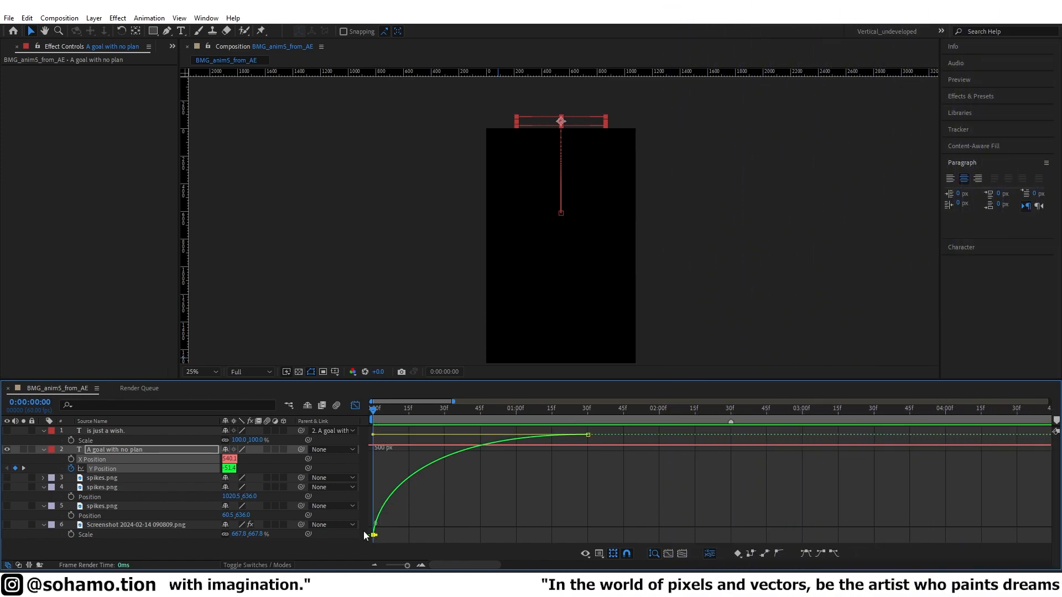
{"action": "left_click", "coordinate": [166, 468]}
{"action": "left_click", "coordinate": [618, 483]}
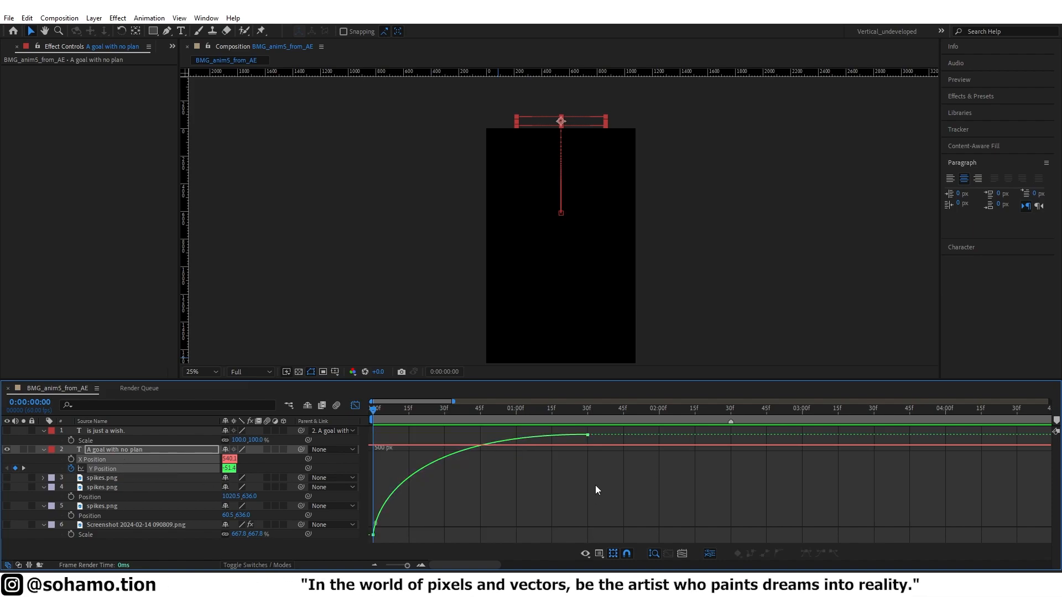
{"action": "mouse_move", "coordinate": [375, 536]}
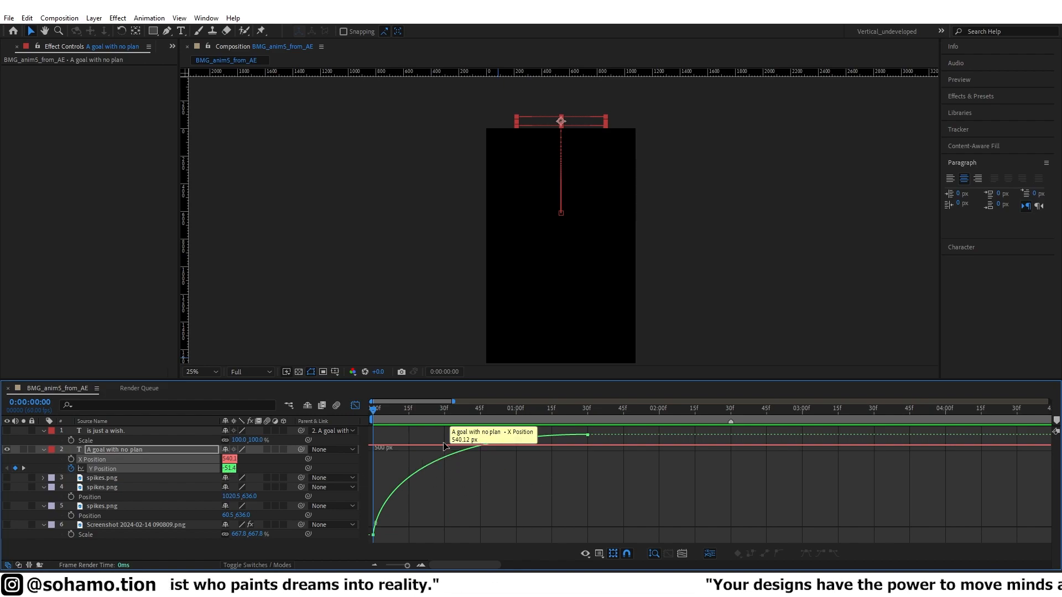
{"action": "left_click", "coordinate": [587, 414]}
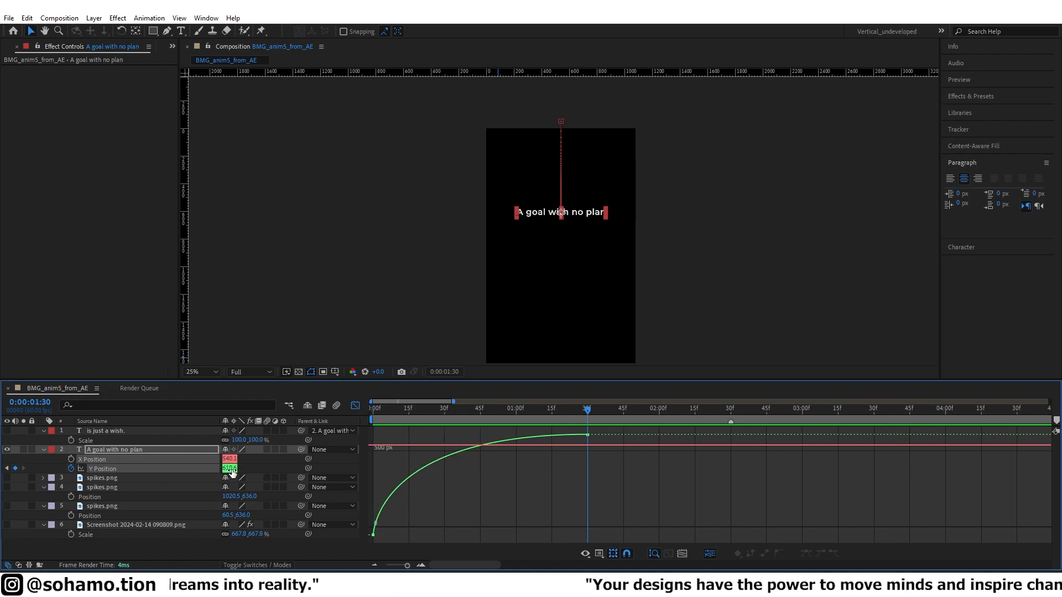
{"action": "left_click_drag", "start_coordinate": [587, 414], "coordinate": [554, 416]}
{"action": "key", "text": "Home"}
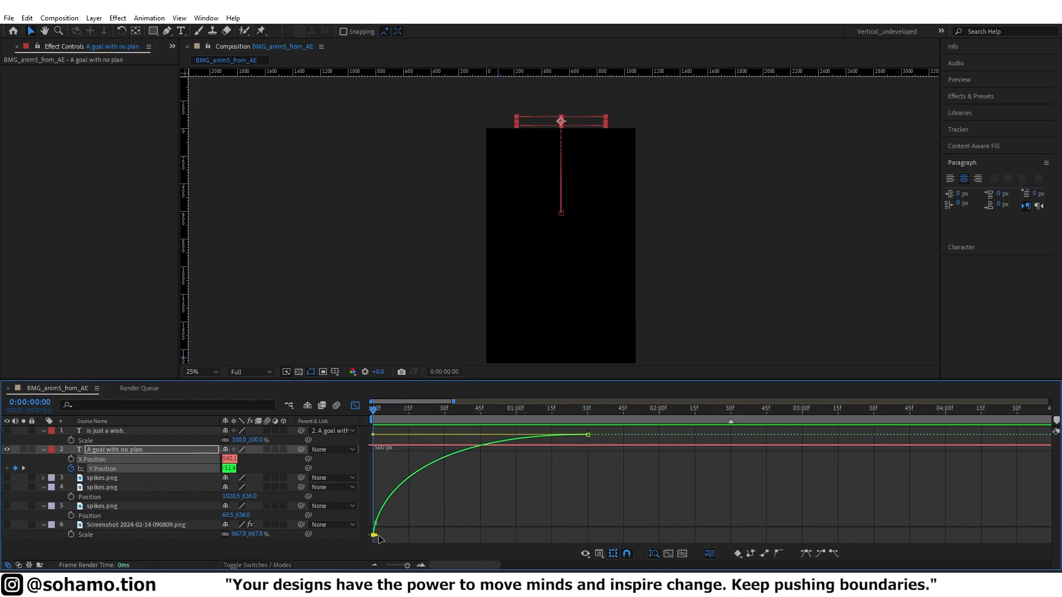
{"action": "mouse_move", "coordinate": [376, 535]}
{"action": "left_mouse_down"}
{"action": "mouse_move", "coordinate": [506, 535]}
{"action": "mouse_move", "coordinate": [345, 537]}
{"action": "mouse_move", "coordinate": [527, 535]}
{"action": "mouse_move", "coordinate": [376, 535]}
{"action": "left_mouse_up"}
{"action": "left_click", "coordinate": [418, 409]}
{"action": "left_click_drag", "start_coordinate": [421, 410], "coordinate": [363, 410]}
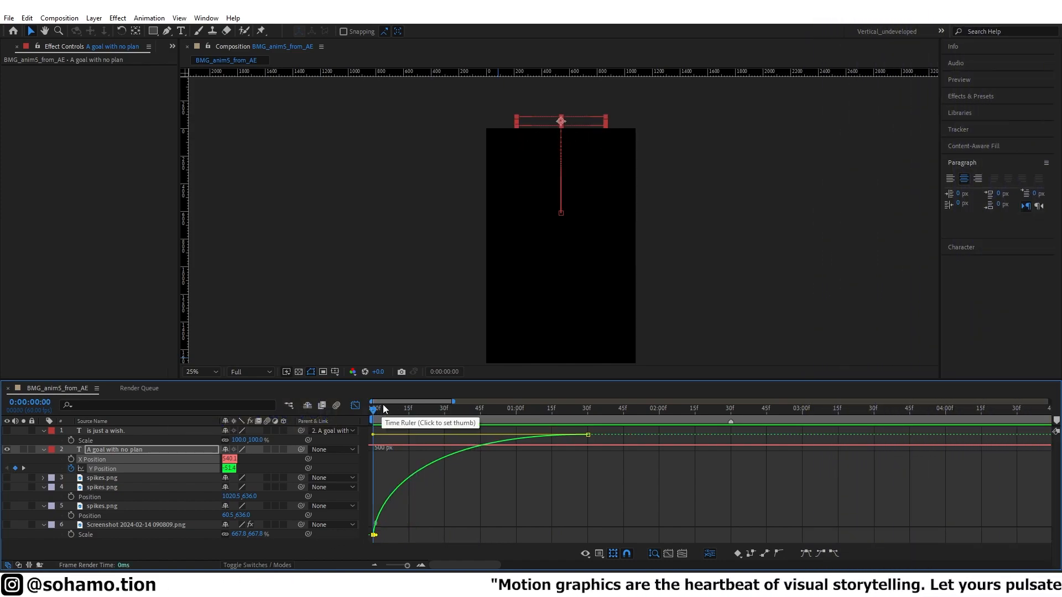
{"action": "key", "text": "super+shift+s"}
{"action": "left_click_drag", "start_coordinate": [365, 396], "coordinate": [338, 341]}
{"action": "key", "text": "Escape"}
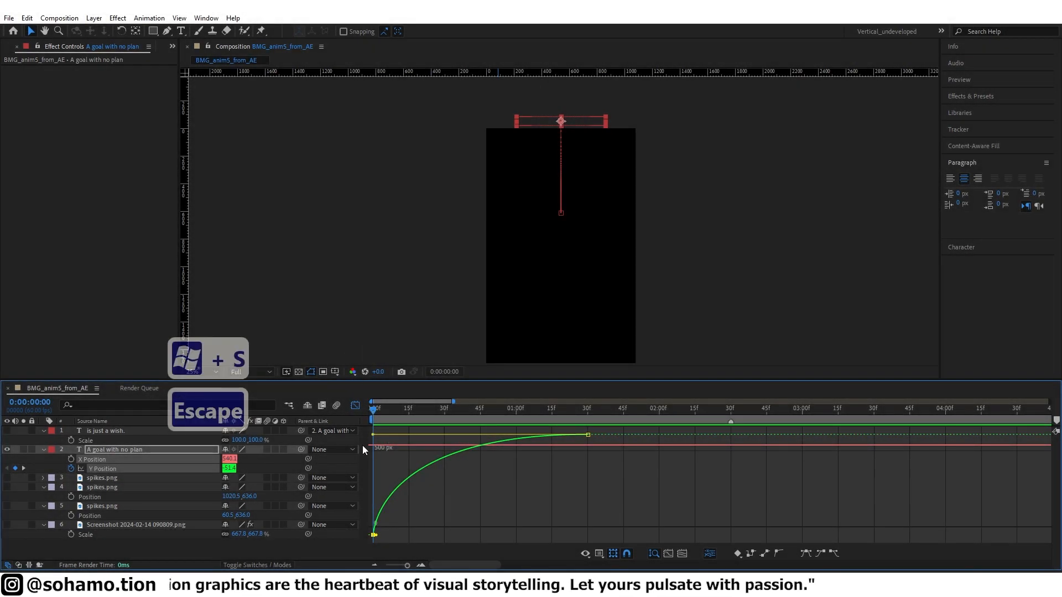
{"action": "key", "text": "super+shift+s"}
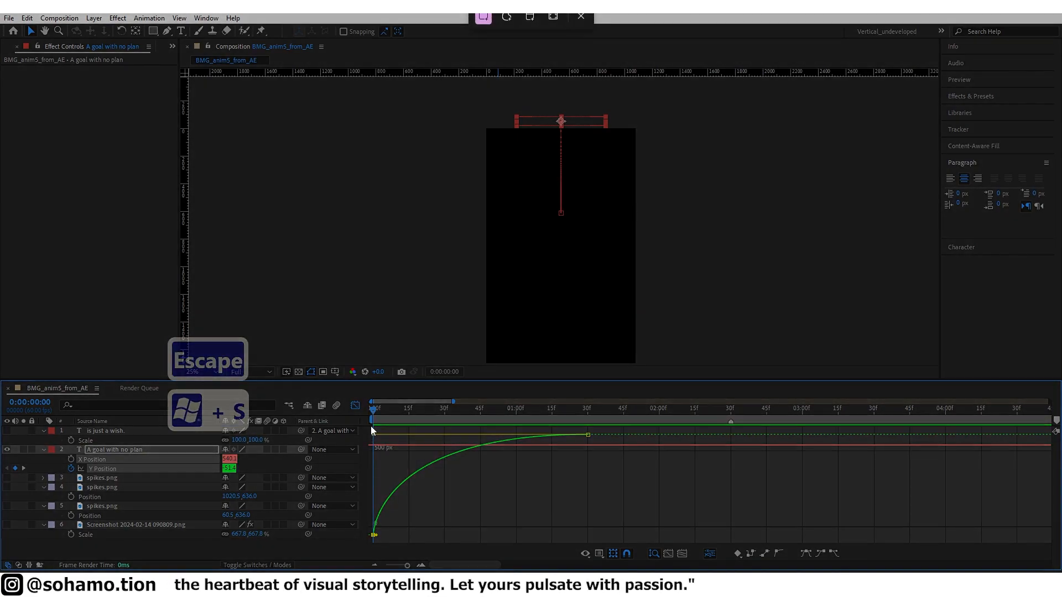
{"action": "left_click_drag", "start_coordinate": [371, 426], "coordinate": [594, 538]}
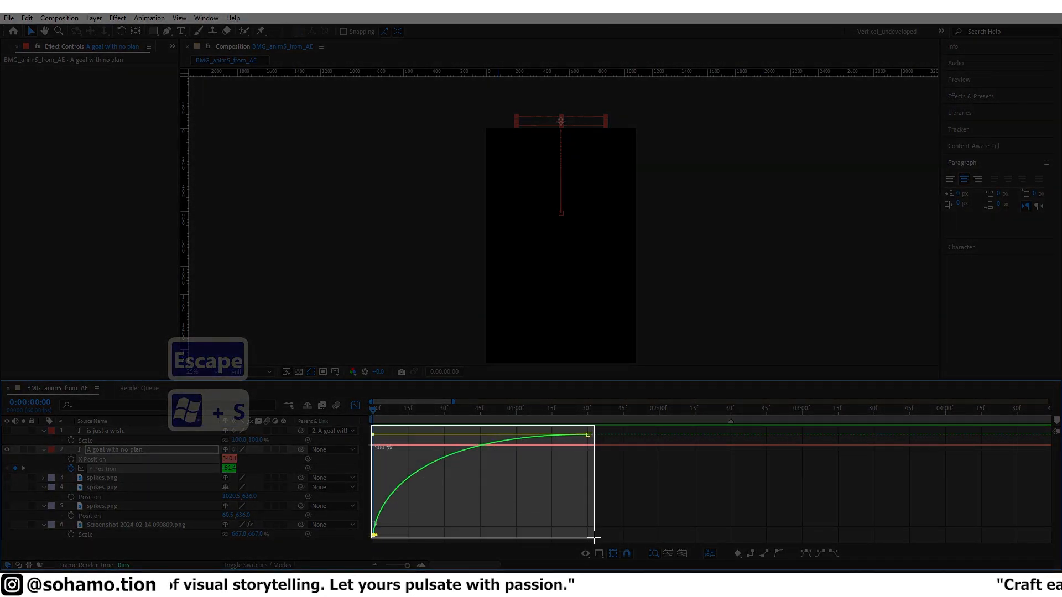
{"action": "key", "text": "Escape"}
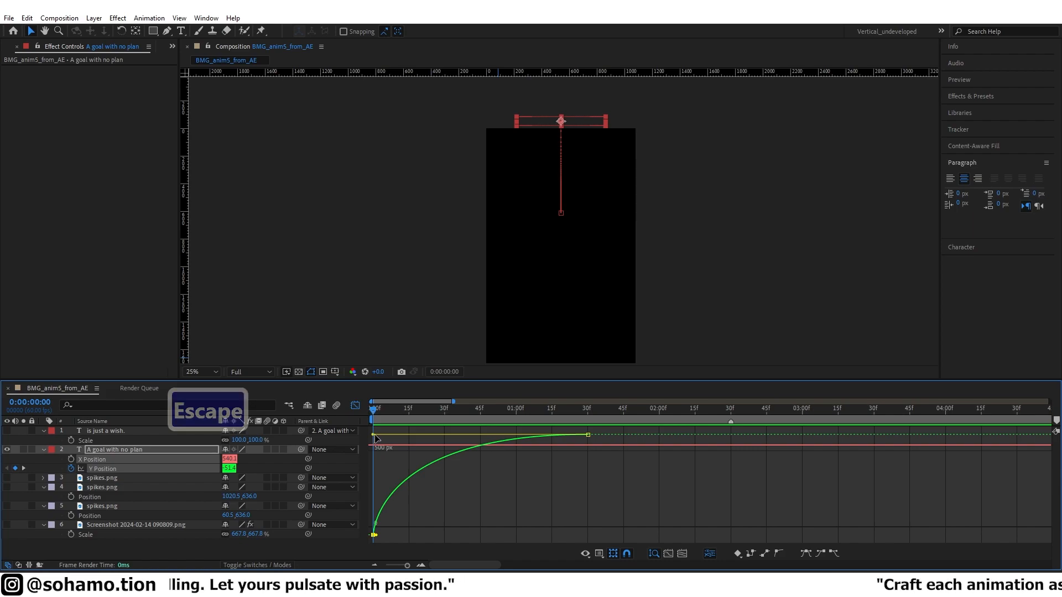
Scrub through the eased text drop, leave the graph editor and place the playhead at 0:00:01:30.
{"action": "left_click_drag", "start_coordinate": [374, 434], "coordinate": [504, 435]}
{"action": "left_click_drag", "start_coordinate": [423, 437], "coordinate": [518, 410]}
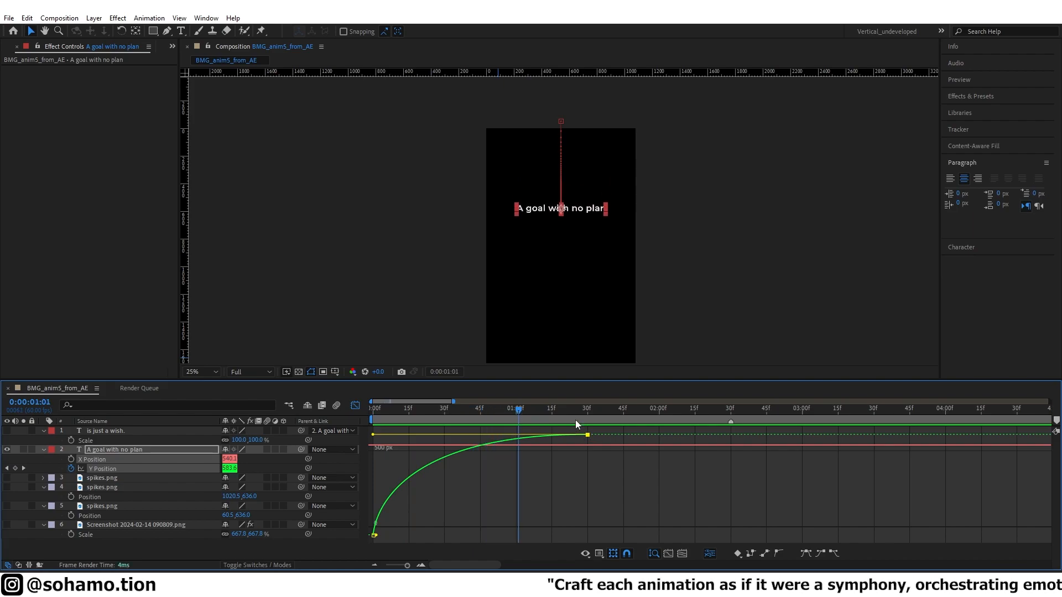
{"action": "left_click", "coordinate": [355, 406]}
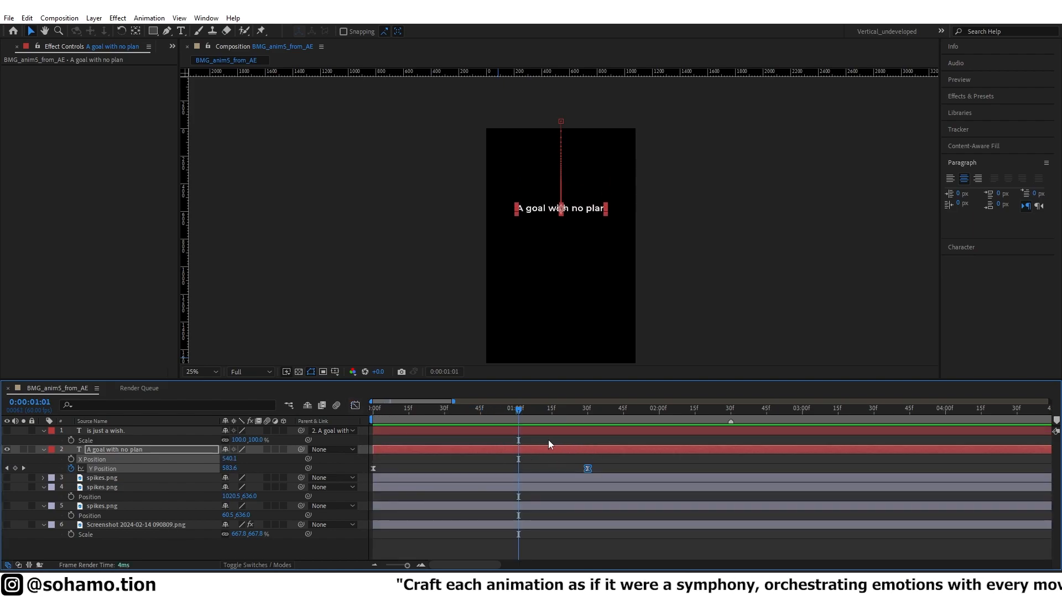
{"action": "left_click_drag", "start_coordinate": [518, 410], "coordinate": [587, 409]}
Make the balloon reference screenshot layer visible and turn on the grid overlay in the composition.
{"action": "scroll", "coordinate": [589, 304], "scroll_direction": "down", "scroll_amount": 2}
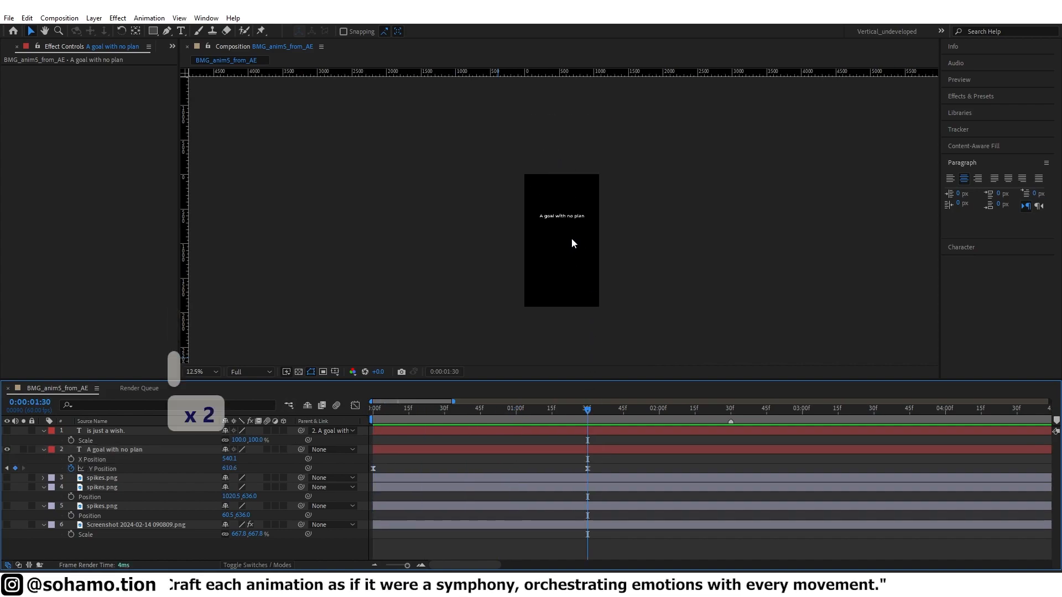
{"action": "scroll", "coordinate": [572, 244], "scroll_direction": "up", "scroll_amount": 2}
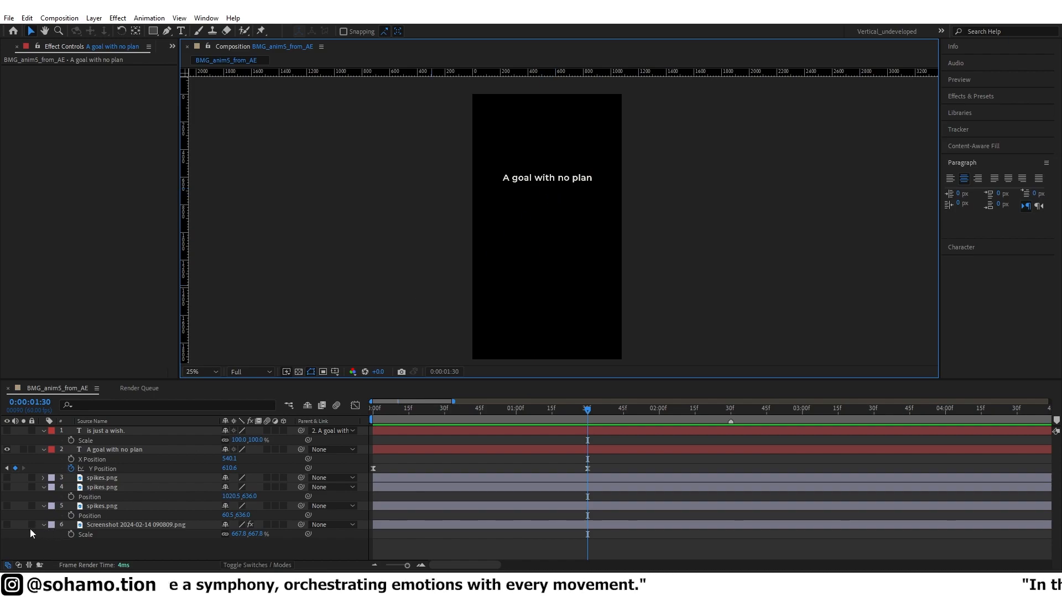
{"action": "left_click", "coordinate": [8, 525]}
{"action": "scroll", "coordinate": [575, 274], "scroll_direction": "up", "scroll_amount": 4}
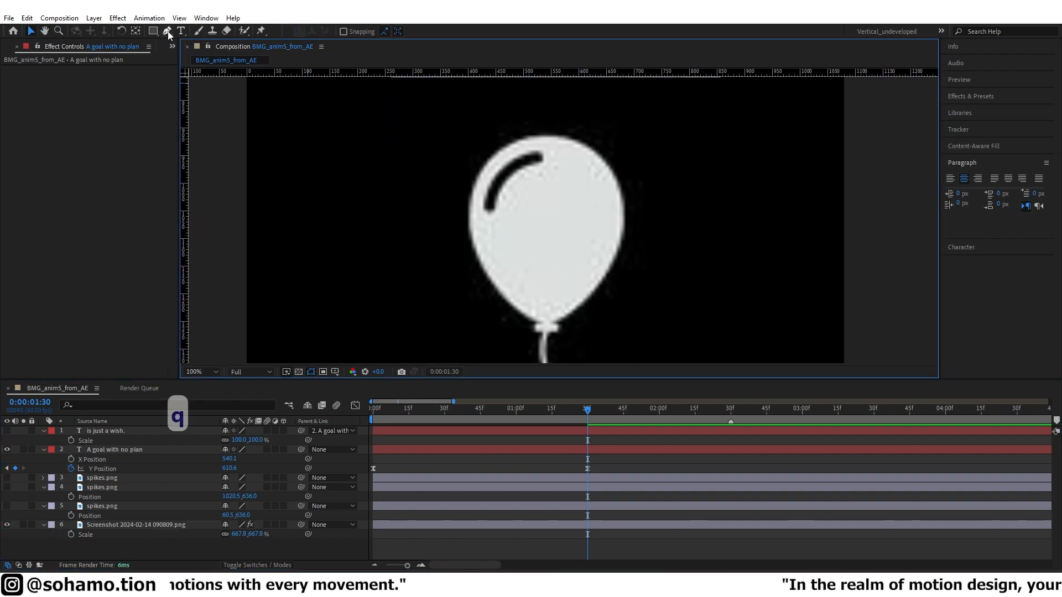
{"action": "key", "text": "q"}
{"action": "key", "text": "q"}
{"action": "key", "text": "q"}
{"action": "key", "text": "ctrl+apostrophe"}
Move the balloon reference image upward so the balloon's round body lines up with the central grid intersection.
{"action": "scroll", "coordinate": [565, 227], "scroll_direction": "down", "scroll_amount": 3}
{"action": "key", "text": "v"}
{"action": "scroll", "coordinate": [570, 220], "scroll_direction": "up", "scroll_amount": 3}
{"action": "left_click_drag", "start_coordinate": [572, 222], "coordinate": [571, 174]}
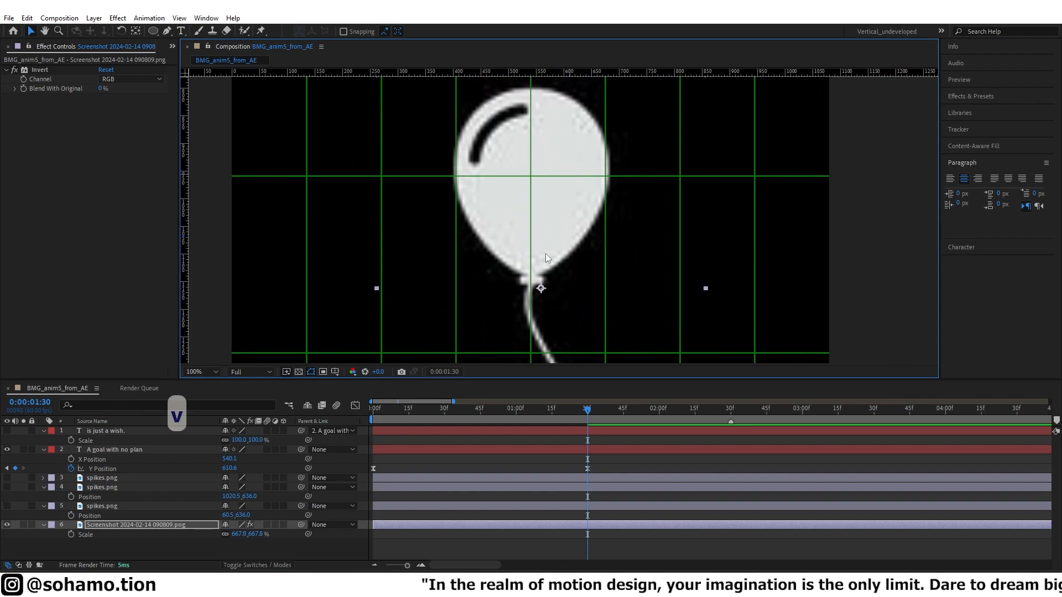
{"action": "left_click", "coordinate": [560, 545]}
Draw a circle centred on the grid intersection over the balloon's body and fill it with white FFFFFF.
{"action": "key", "text": "q"}
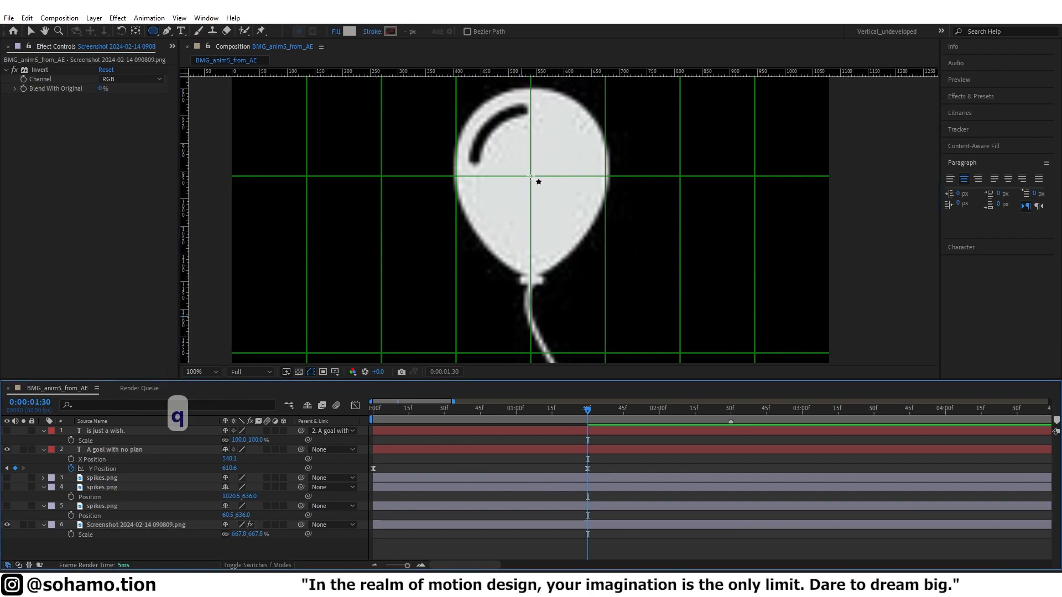
{"action": "left_click_drag", "start_coordinate": [530, 176], "coordinate": [563, 263]}
{"action": "key", "text": "v"}
{"action": "left_click", "coordinate": [435, 31]}
{"action": "left_click_drag", "start_coordinate": [817, 134], "coordinate": [689, 60]}
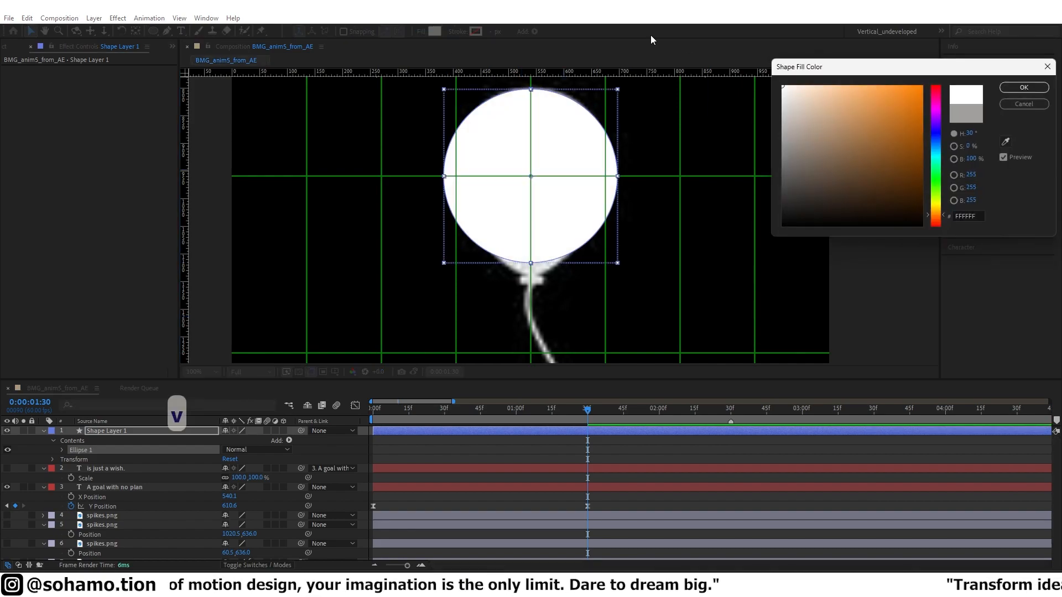
{"action": "left_click", "coordinate": [1023, 88]}
Rename the circle's shape layer as balloon_circle and enlarge the circle slightly over the reference balloon.
{"action": "left_click", "coordinate": [592, 432]}
{"action": "key", "text": "Return"}
{"action": "type", "text": "balloon_circle"}
{"action": "key", "text": "Return"}
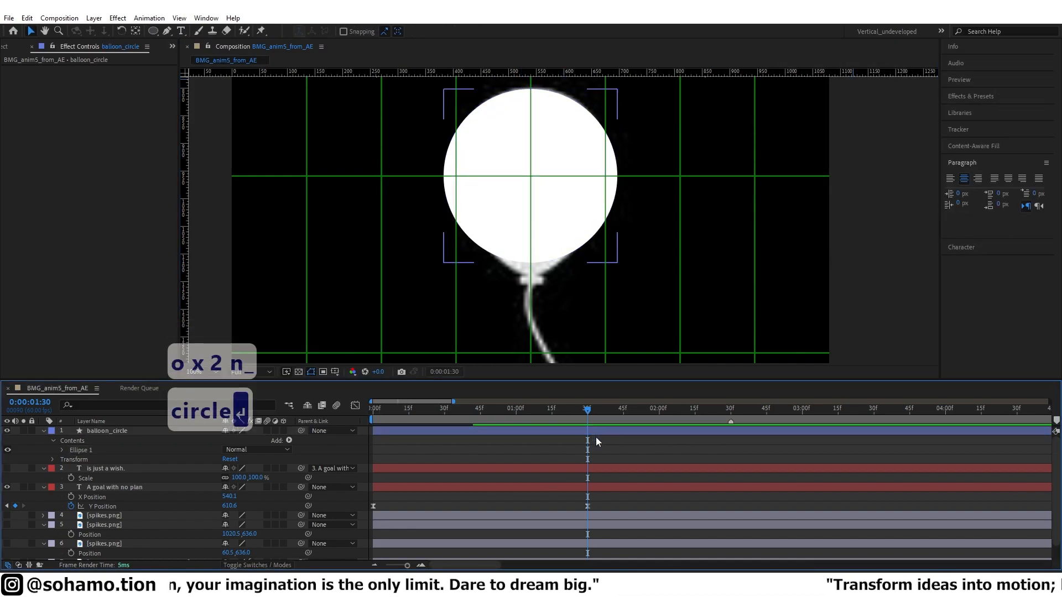
{"action": "mouse_move", "coordinate": [444, 176]}
{"action": "left_mouse_down"}
{"action": "mouse_move", "coordinate": [432, 178]}
{"action": "mouse_move", "coordinate": [445, 187]}
{"action": "left_mouse_up"}
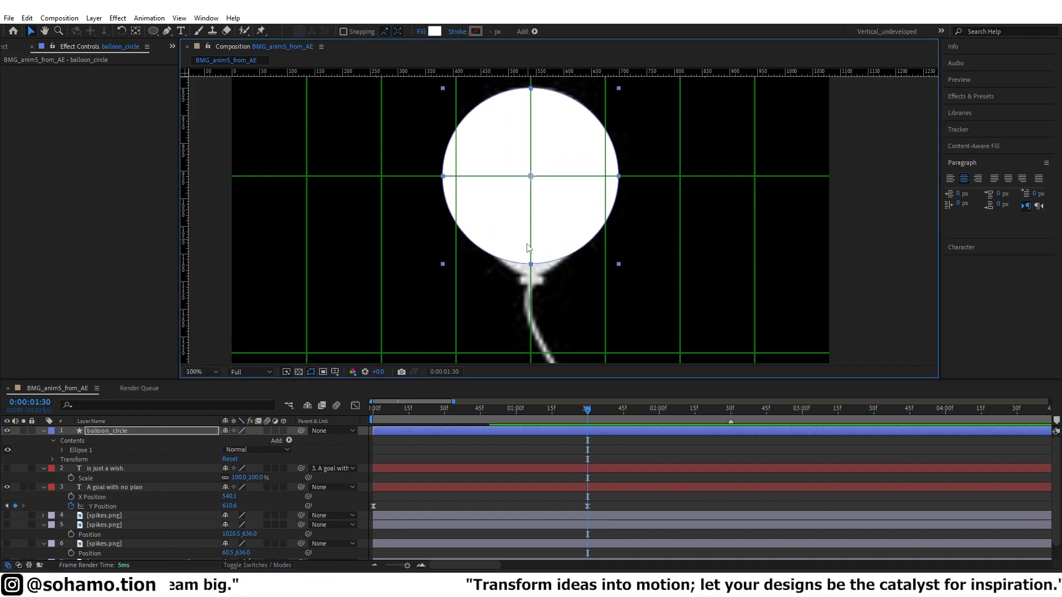
Convert the balloon_circle ellipse path to a Bezier path and select its bottom vertex.
{"action": "left_click", "coordinate": [597, 430]}
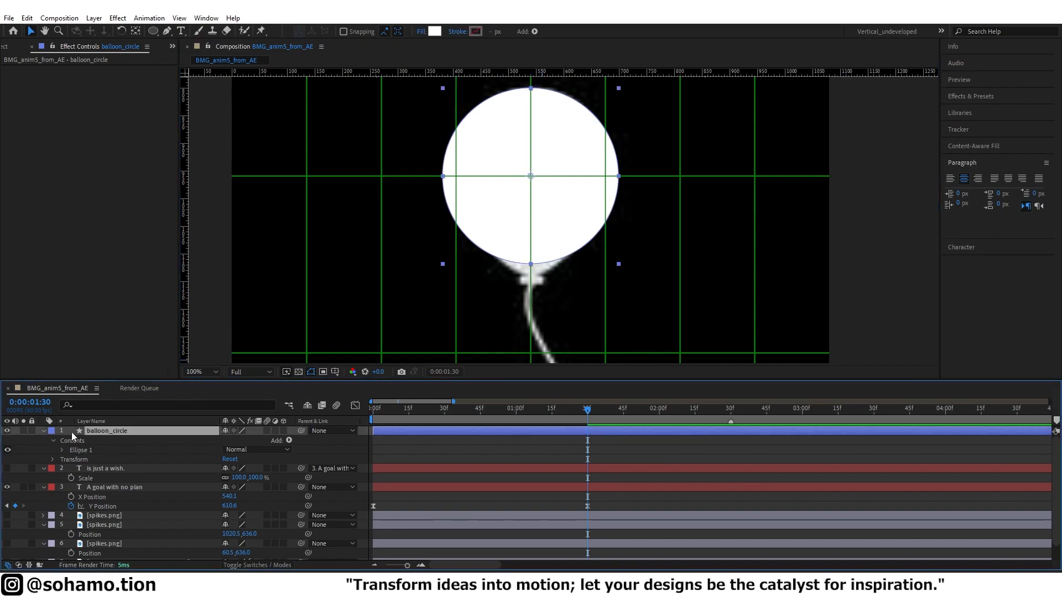
{"action": "left_click", "coordinate": [62, 450]}
{"action": "right_click", "coordinate": [88, 460]}
{"action": "left_click", "coordinate": [132, 498]}
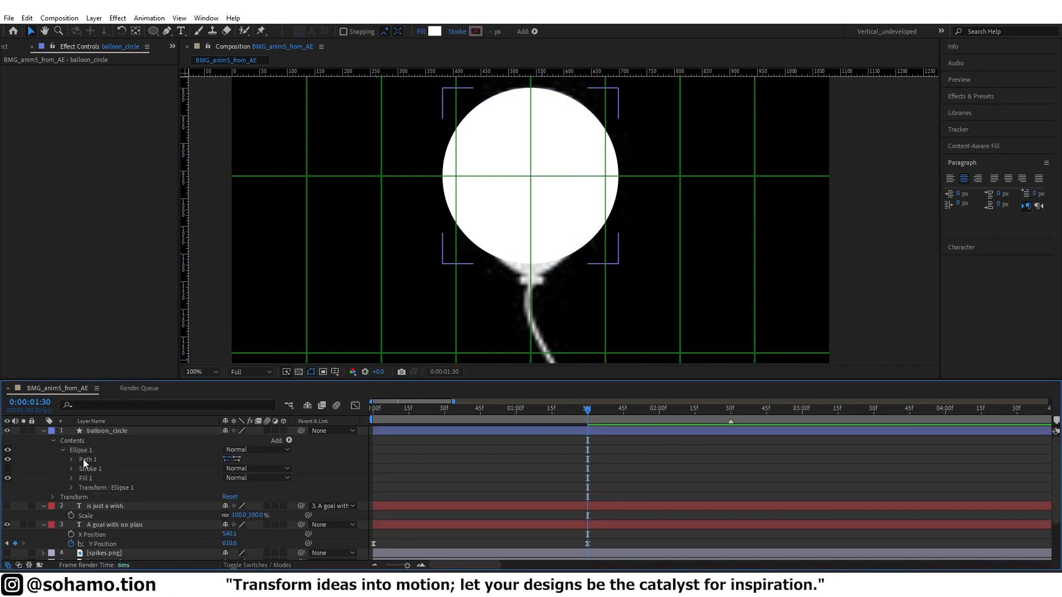
{"action": "left_click", "coordinate": [78, 459]}
{"action": "left_click", "coordinate": [529, 264]}
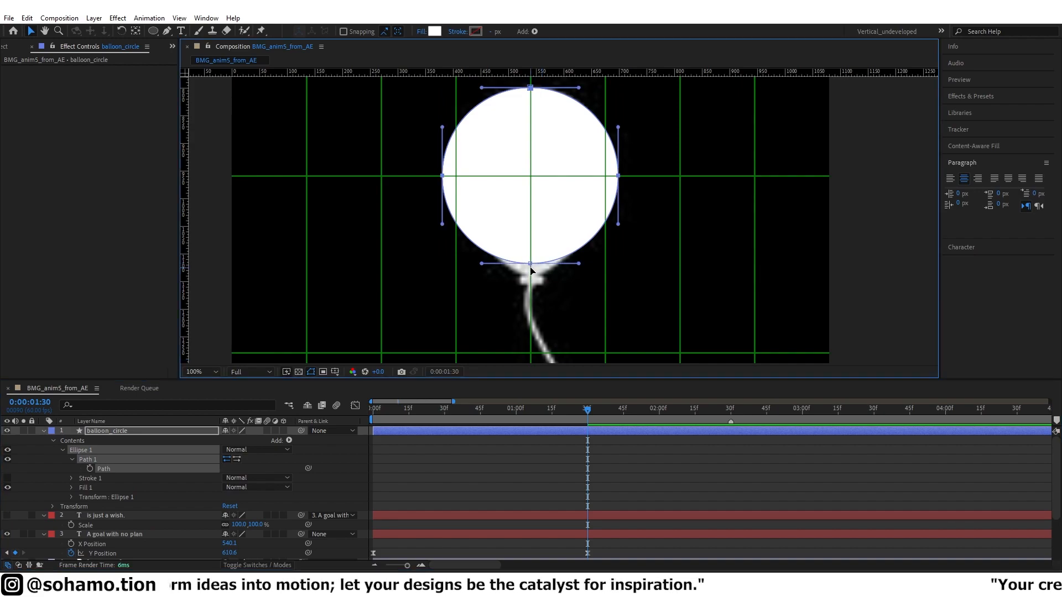
Stretch the circle's bottom vertex down to the reference balloon's neck and pull both side vertices inward.
{"action": "left_click_drag", "start_coordinate": [530, 272], "coordinate": [529, 286]}
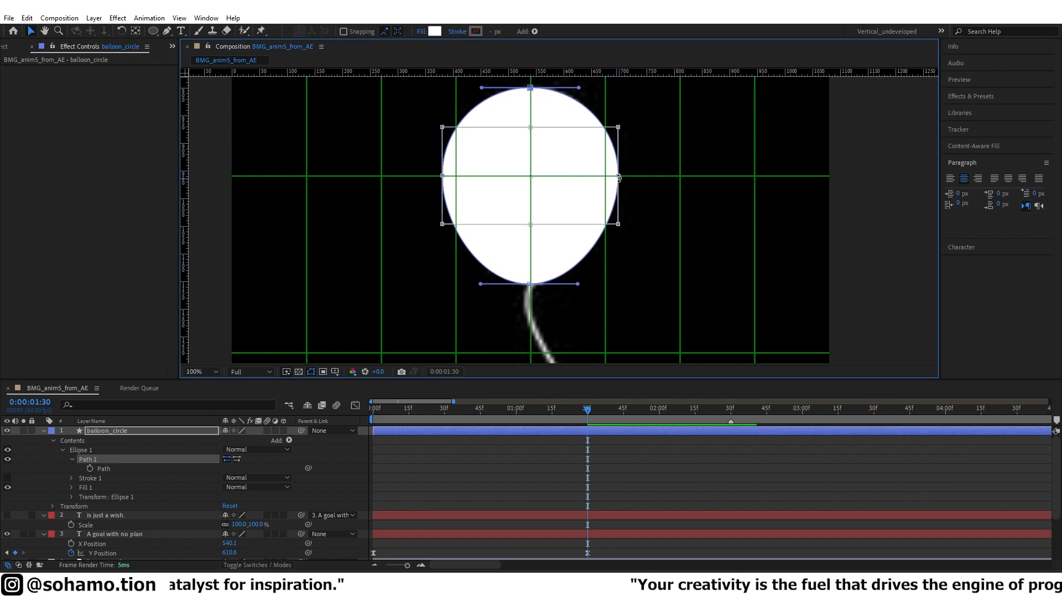
{"action": "mouse_move", "coordinate": [618, 177]}
{"action": "left_mouse_down"}
{"action": "mouse_move", "coordinate": [588, 177]}
{"action": "mouse_move", "coordinate": [607, 176]}
{"action": "left_mouse_up"}
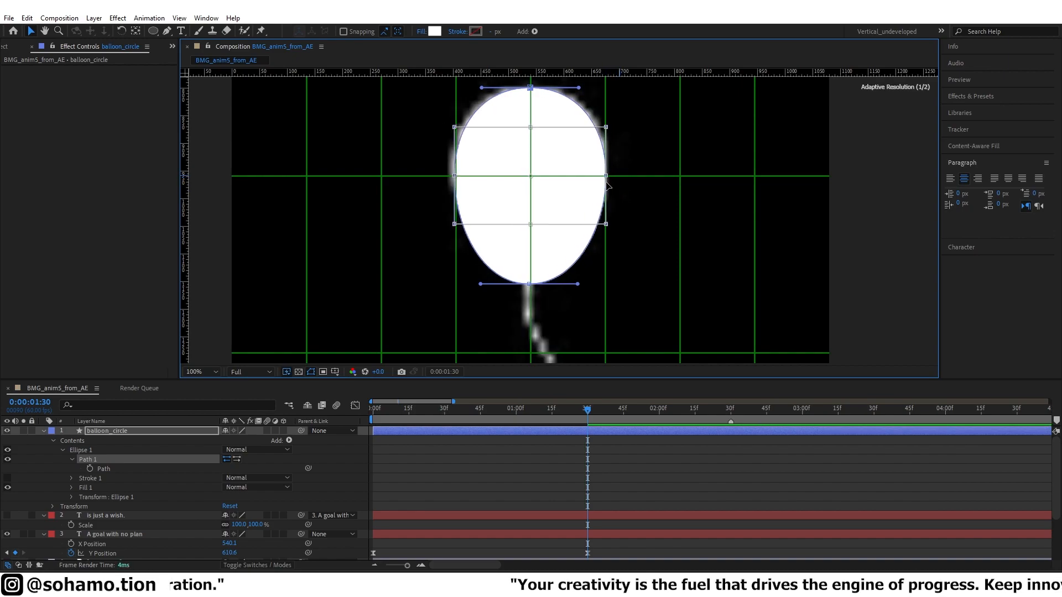
{"action": "scroll", "coordinate": [529, 282], "scroll_direction": "up", "scroll_amount": 3}
{"action": "left_click_drag", "start_coordinate": [532, 282], "coordinate": [546, 265]}
{"action": "scroll", "coordinate": [546, 267], "scroll_direction": "down", "scroll_amount": 2}
Fine-tune the white shape's side vertices, slightly below the horizontal grid line, to match the reference balloon's outline.
{"action": "double_click", "coordinate": [560, 267]}
{"action": "left_click_drag", "start_coordinate": [392, 267], "coordinate": [425, 267]}
{"action": "key", "text": "ctrl+z"}
{"action": "key", "text": "g"}
{"action": "left_click_drag", "start_coordinate": [546, 267], "coordinate": [486, 270]}
{"action": "scroll", "coordinate": [485, 270], "scroll_direction": "down", "scroll_amount": 2}
{"action": "scroll", "coordinate": [493, 177], "scroll_direction": "up", "scroll_amount": 1}
{"action": "key", "text": "ctrl+z"}
{"action": "scroll", "coordinate": [532, 284], "scroll_direction": "up", "scroll_amount": 1}
{"action": "key", "text": "v"}
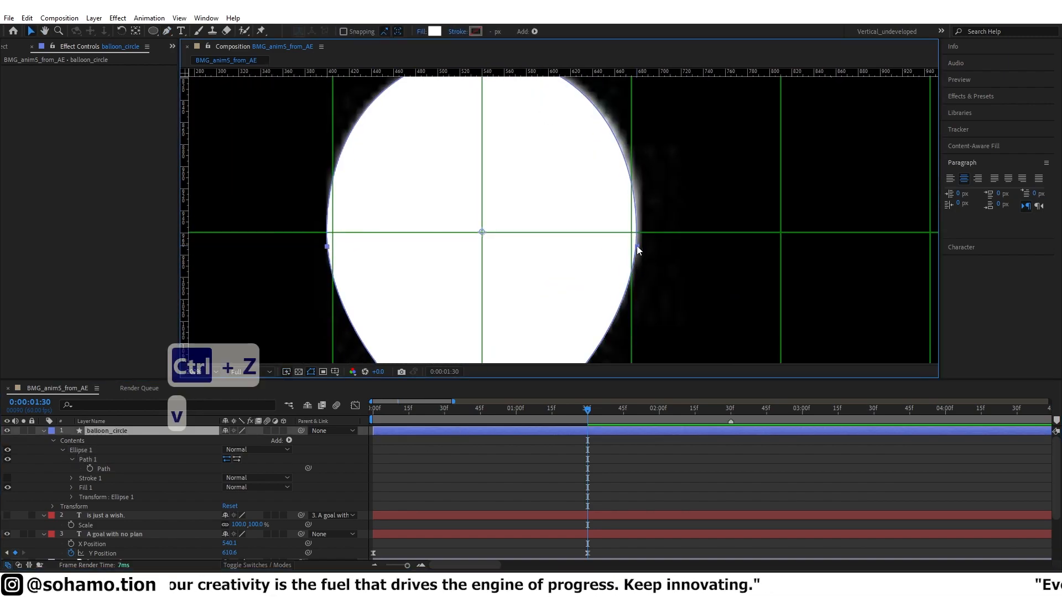
{"action": "scroll", "coordinate": [551, 187], "scroll_direction": "down", "scroll_amount": 2}
{"action": "left_click", "coordinate": [719, 221]}
{"action": "left_click", "coordinate": [589, 430]}
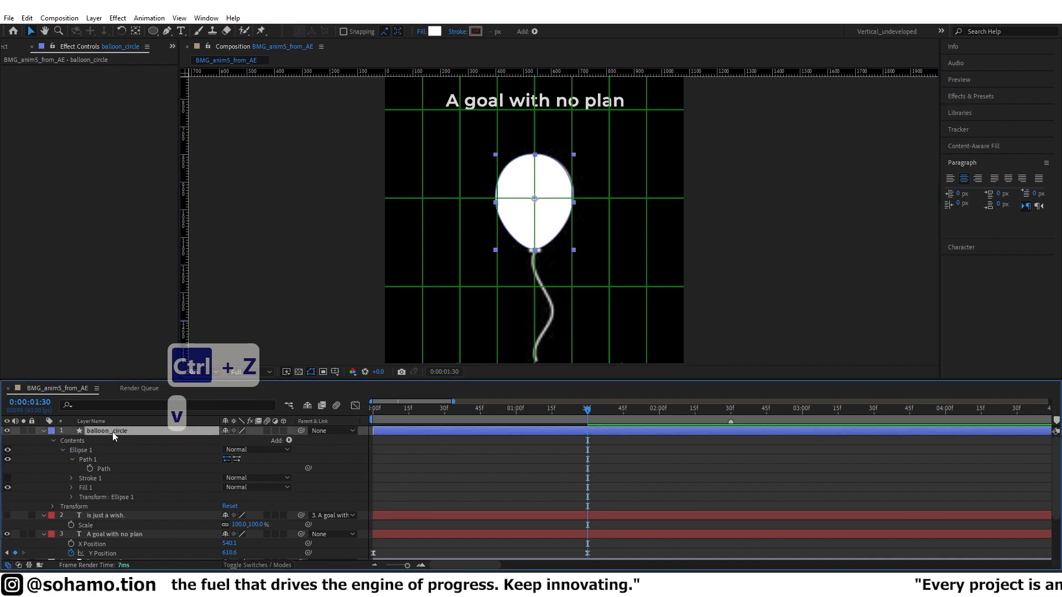
Rename the balloon_circle layer as balloon_base.
{"action": "key", "text": "Return"}
{"action": "key", "text": "Right"}
{"action": "key", "text": "BackSpace"}
{"action": "key", "text": "BackSpace"}
{"action": "key", "text": "BackSpace"}
{"action": "key", "text": "BackSpace"}
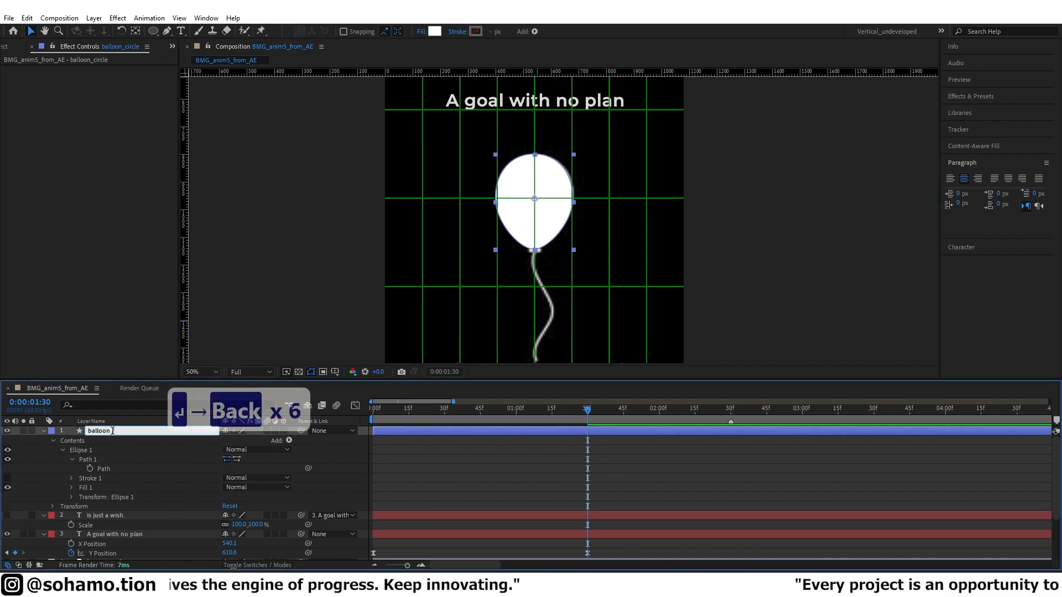
{"action": "key", "text": "BackSpace"}
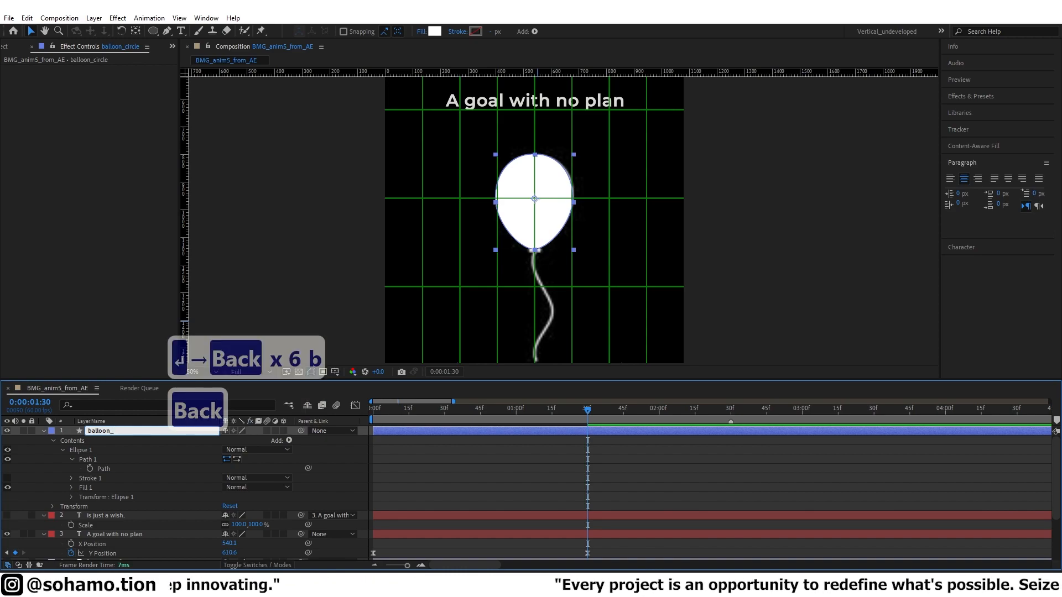
{"action": "type", "text": "base"}
{"action": "key", "text": "Return"}
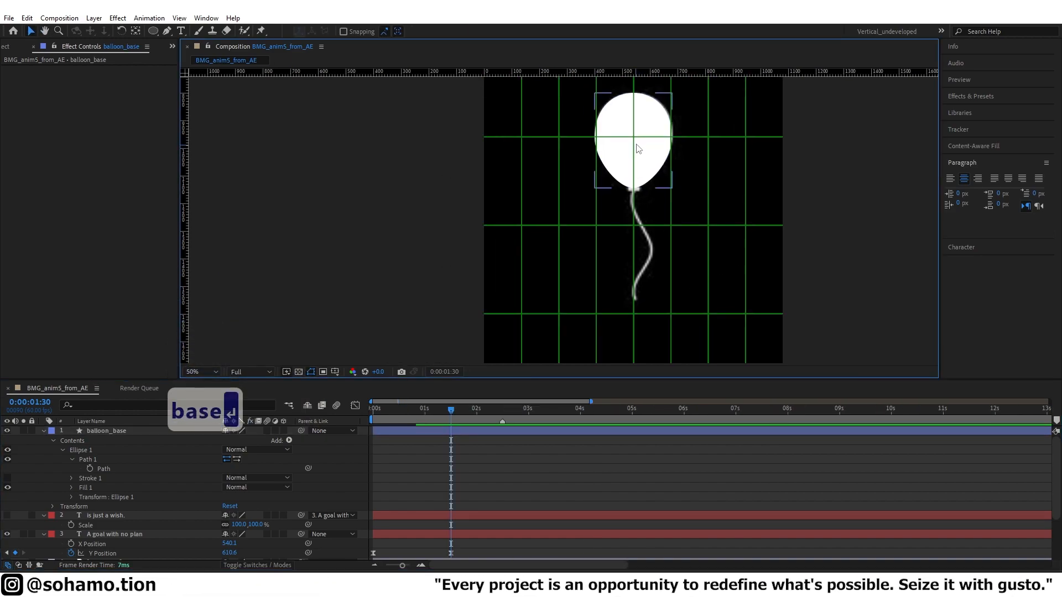
Start a new Pen shape for the knot in the empty area beside the balloon's string, with balloon_base deselected.
{"action": "scroll", "coordinate": [640, 155], "scroll_direction": "up", "scroll_amount": 4}
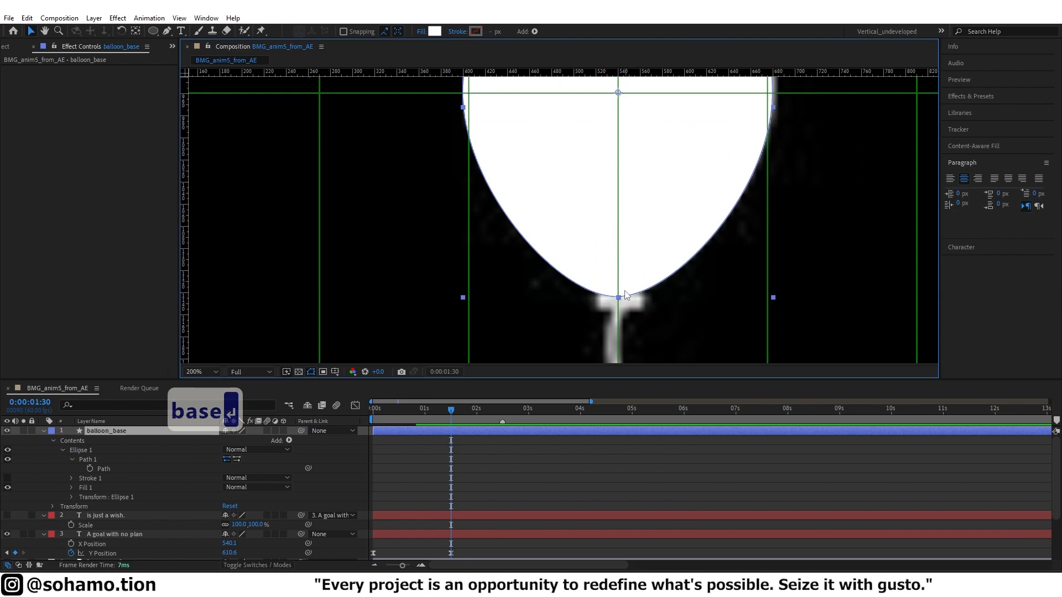
{"action": "left_click", "coordinate": [545, 446]}
{"action": "key", "text": "g"}
{"action": "scroll", "coordinate": [611, 185], "scroll_direction": "down", "scroll_amount": 3}
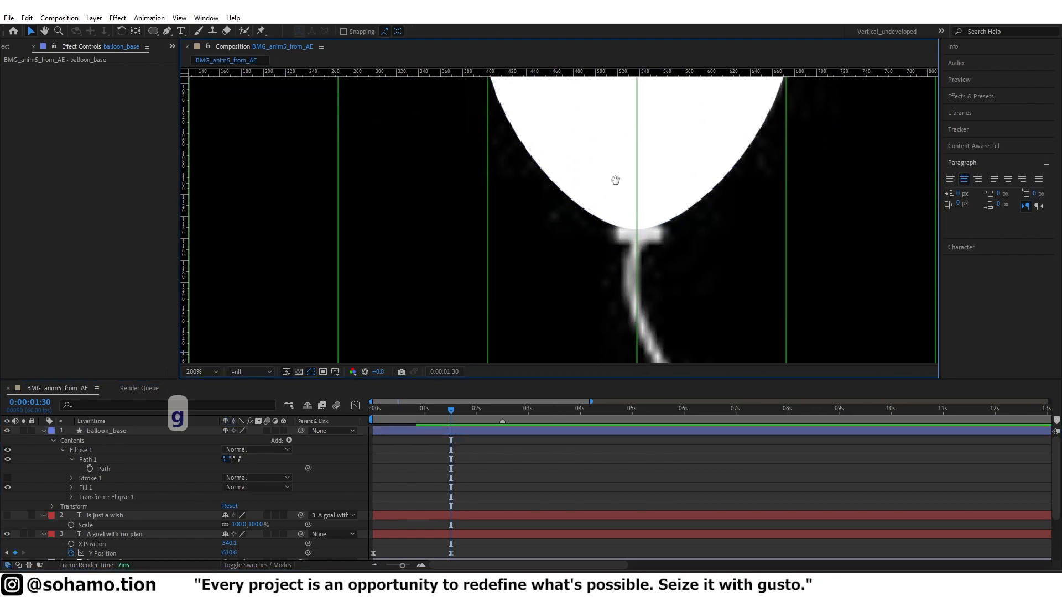
{"action": "left_click", "coordinate": [537, 250]}
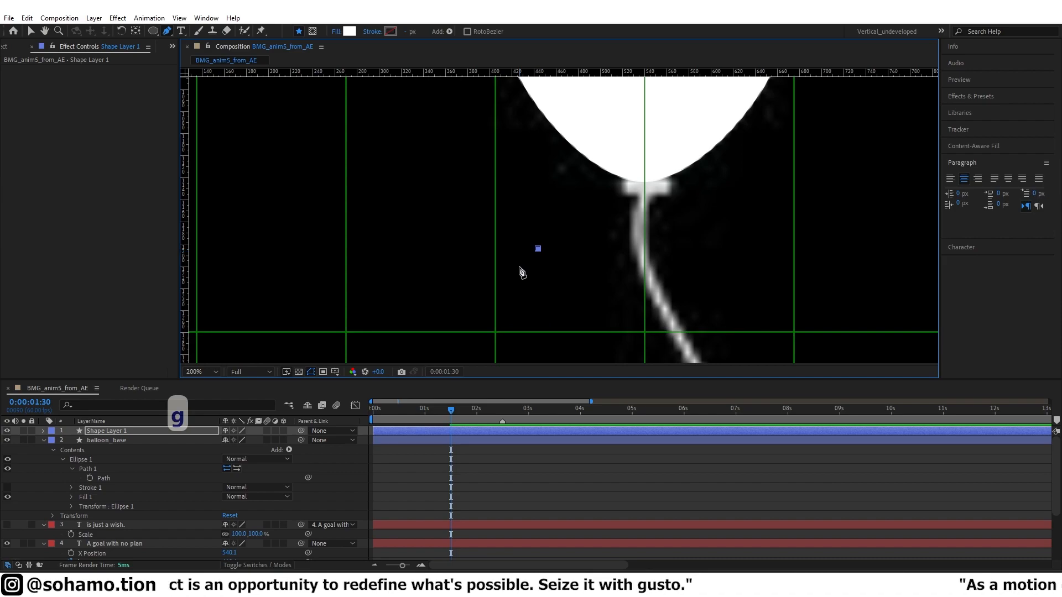
Set the new knot shape to no fill and a solid white stroke.
{"action": "left_click", "coordinate": [337, 31]}
{"action": "left_click", "coordinate": [706, 157]}
{"action": "left_click", "coordinate": [744, 220]}
{"action": "left_click", "coordinate": [372, 31]}
{"action": "left_click", "coordinate": [721, 157]}
{"action": "left_click", "coordinate": [744, 220]}
{"action": "left_click", "coordinate": [392, 33]}
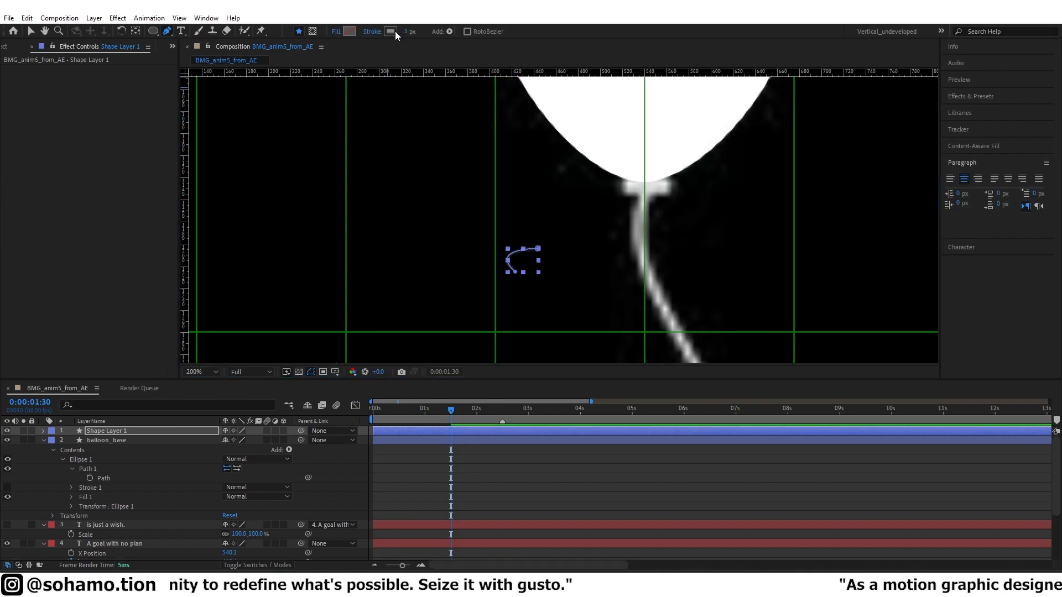
{"action": "left_click", "coordinate": [1024, 88]}
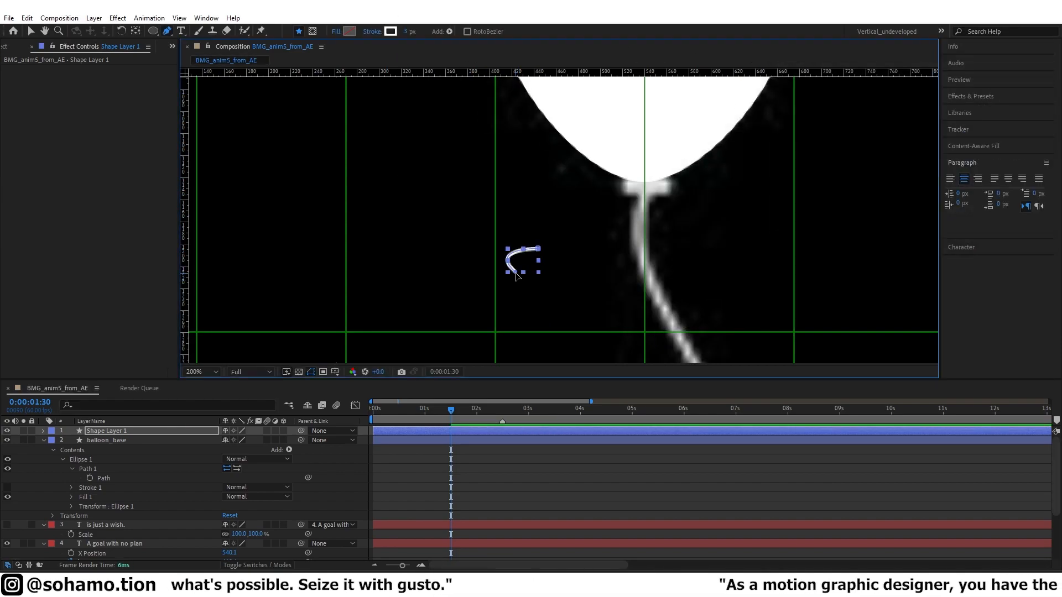
Undo the last curved segment of the knot path and continue drawing the loop.
{"action": "left_click_drag", "start_coordinate": [549, 233], "coordinate": [553, 223]}
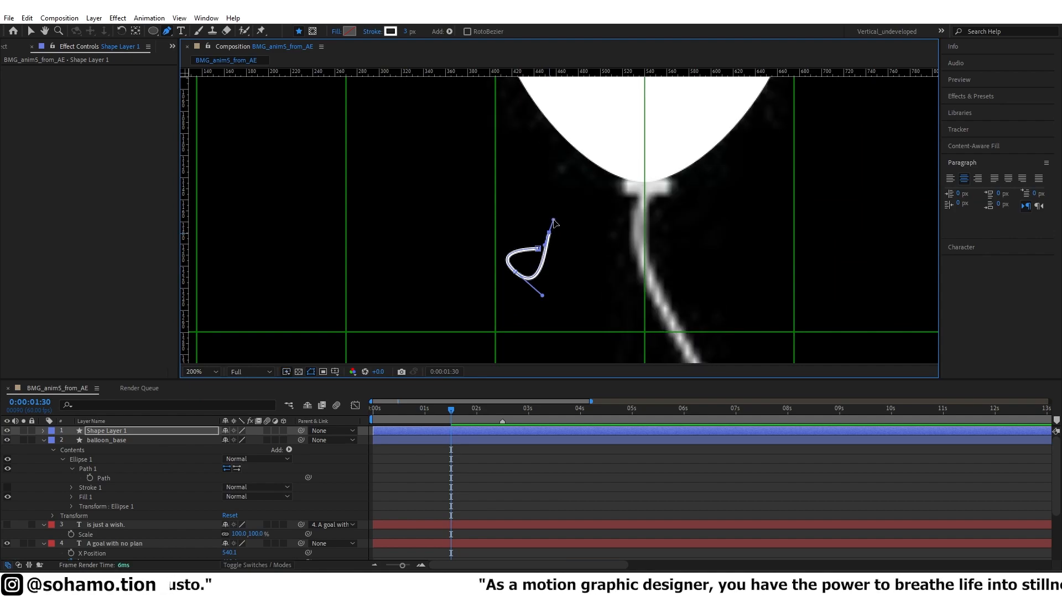
{"action": "key", "text": "ctrl+z"}
{"action": "left_click", "coordinate": [528, 253]}
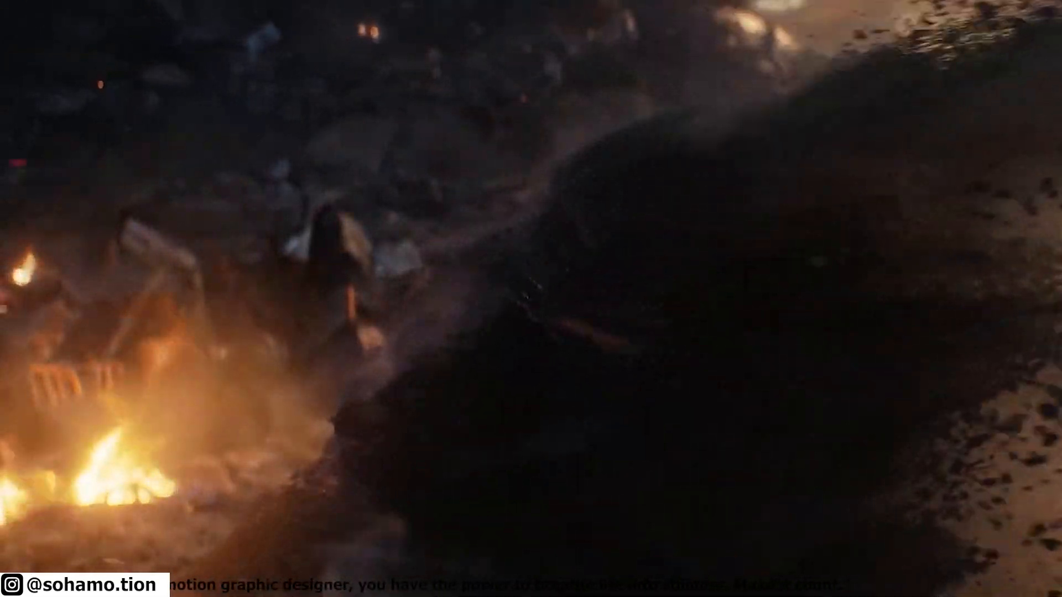
Duplicate the bow-shaped knot layer and parent the duplicate to the original knot layer, Shape Layer 1.
{"action": "key", "text": "ctrl+d"}
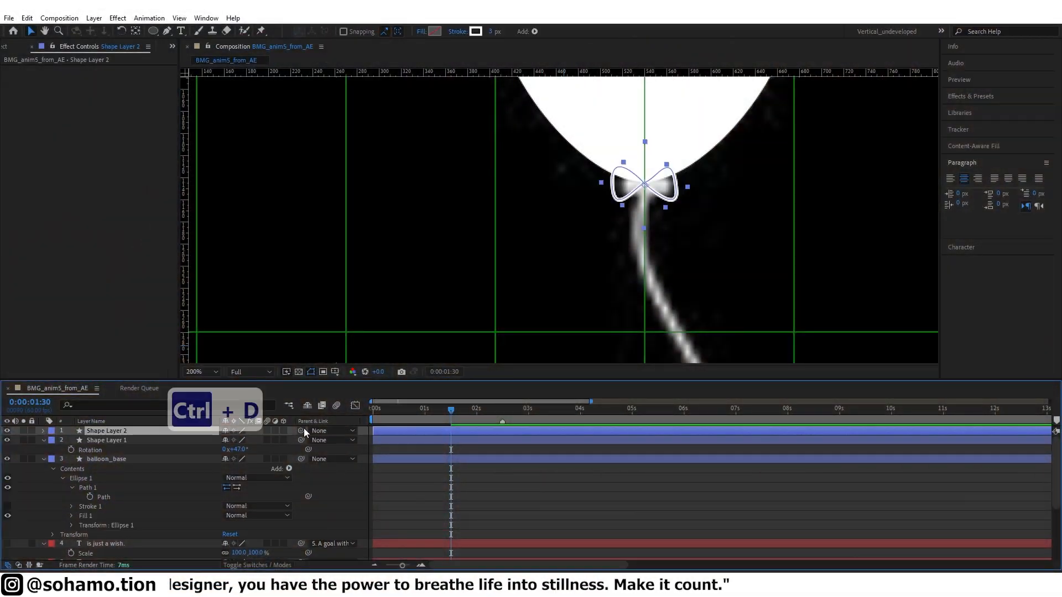
{"action": "left_click", "coordinate": [463, 449]}
{"action": "left_click", "coordinate": [469, 431]}
{"action": "scroll", "coordinate": [657, 149], "scroll_direction": "up", "scroll_amount": 1}
{"action": "left_click_drag", "start_coordinate": [656, 150], "coordinate": [586, 279]}
{"action": "scroll", "coordinate": [601, 234], "scroll_direction": "down", "scroll_amount": 1}
{"action": "scroll", "coordinate": [603, 236], "scroll_direction": "down", "scroll_amount": 4}
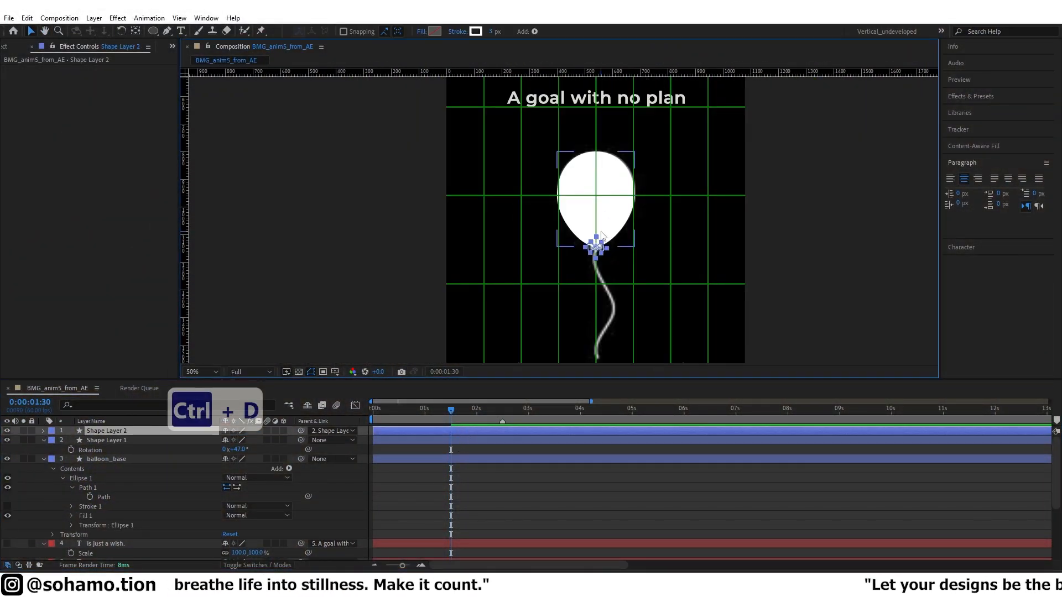
{"action": "scroll", "coordinate": [599, 237], "scroll_direction": "up", "scroll_amount": 6}
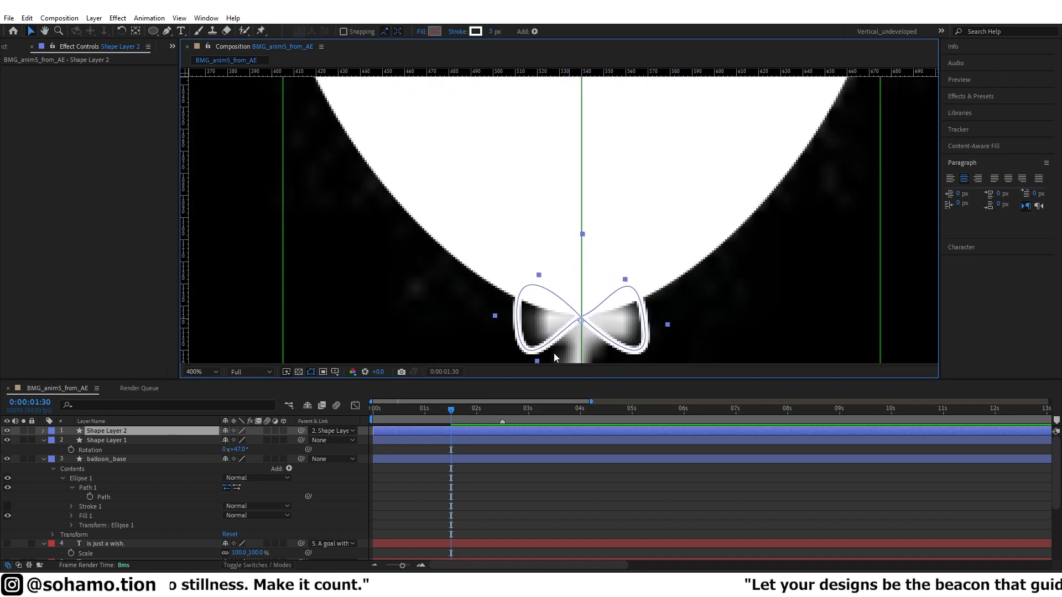
Change the duplicate knot layer's stroke colour to black.
{"action": "left_click", "coordinate": [459, 455]}
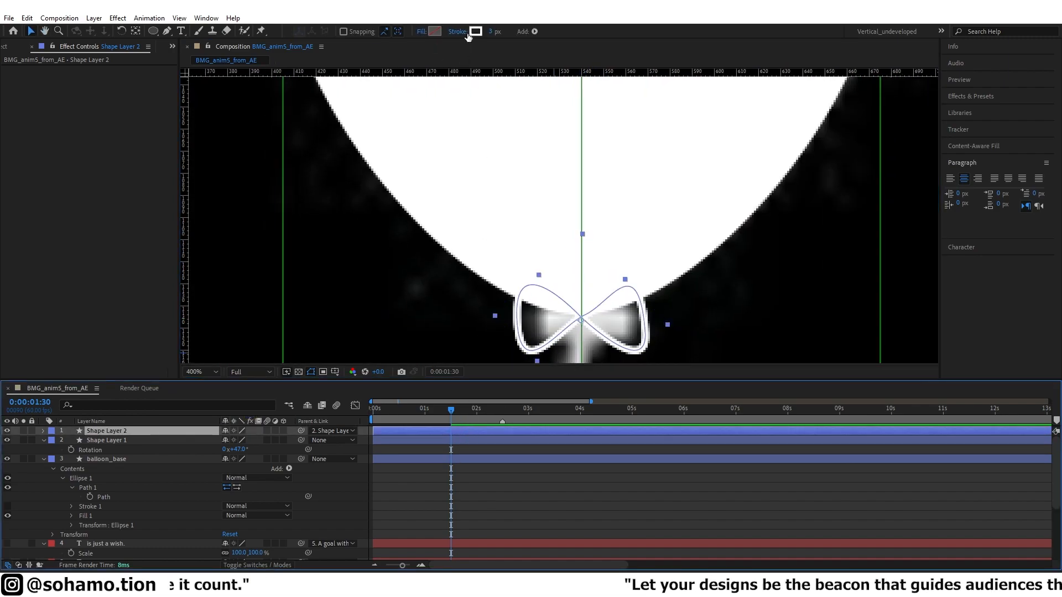
{"action": "left_click", "coordinate": [468, 33]}
{"action": "left_click", "coordinate": [1043, 89]}
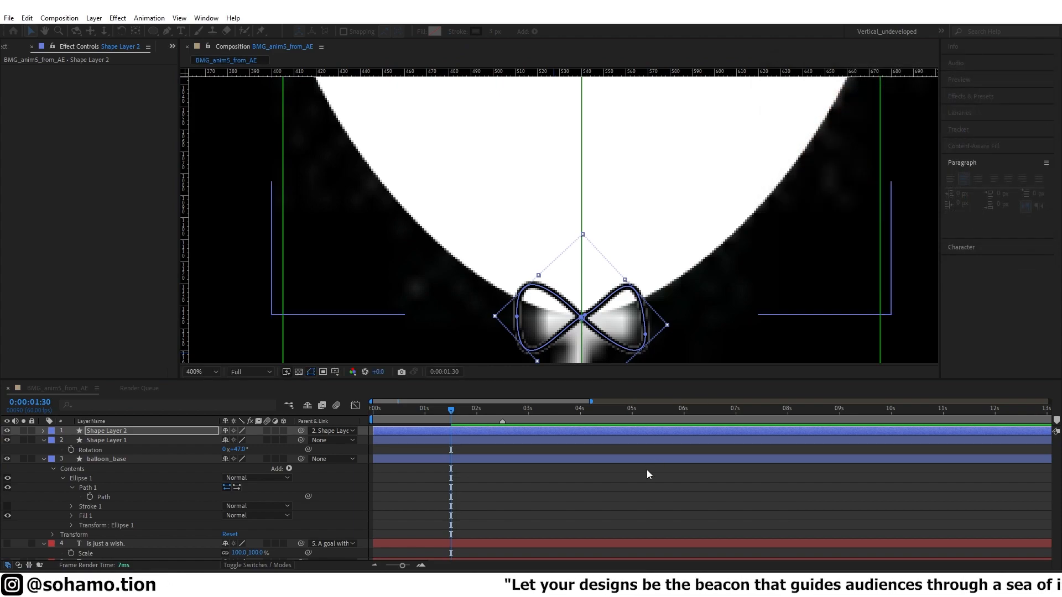
{"action": "left_click", "coordinate": [618, 318]}
{"action": "left_click", "coordinate": [442, 450]}
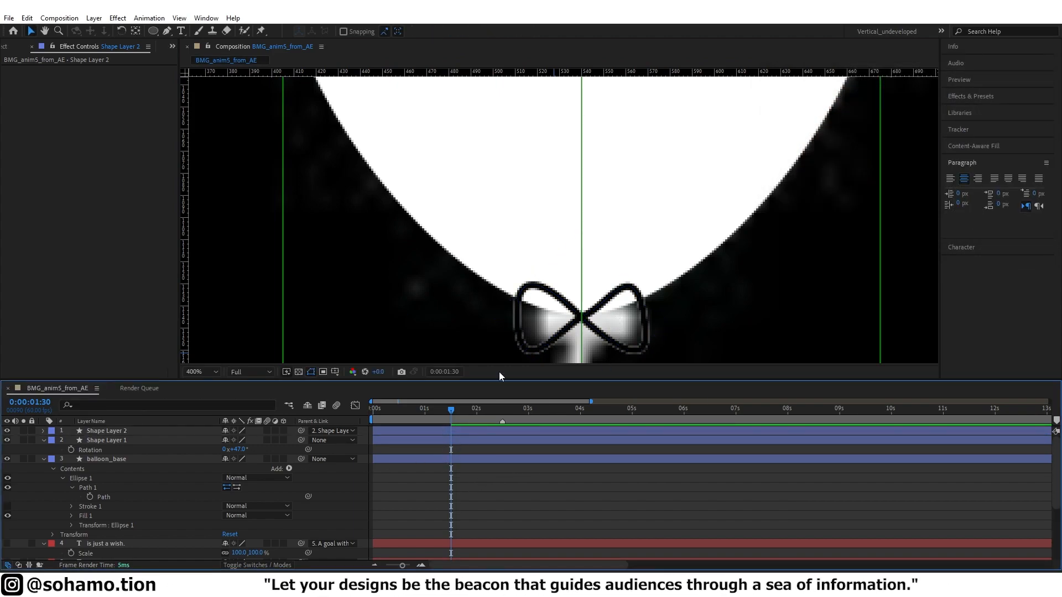
Duplicate balloon_base, move the copy to the top of the layer stack and show the track matte options.
{"action": "left_click", "coordinate": [442, 460]}
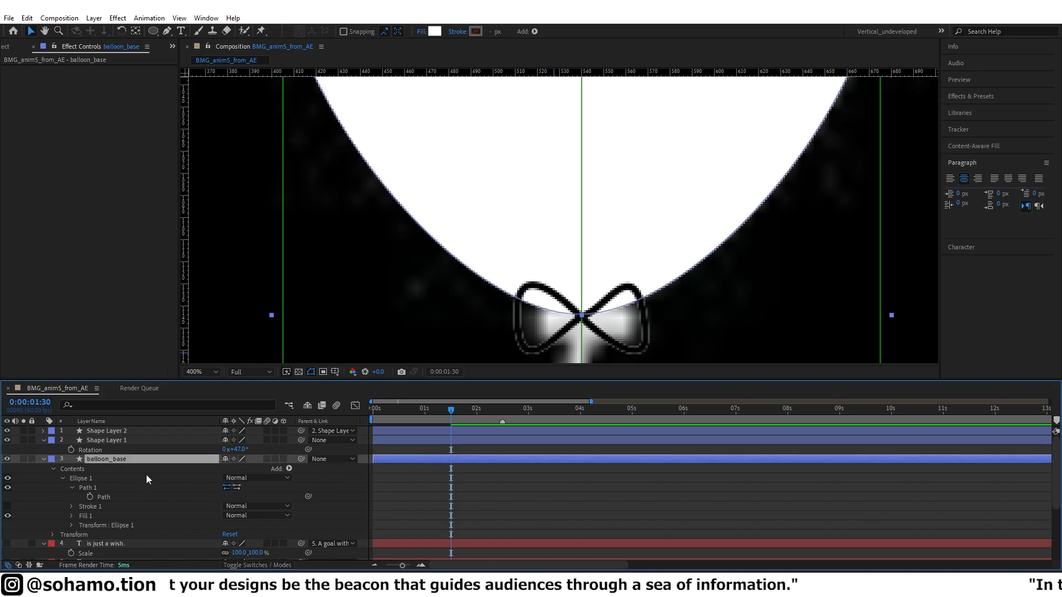
{"action": "key", "text": "ctrl+d"}
{"action": "left_click_drag", "start_coordinate": [121, 460], "coordinate": [119, 429]}
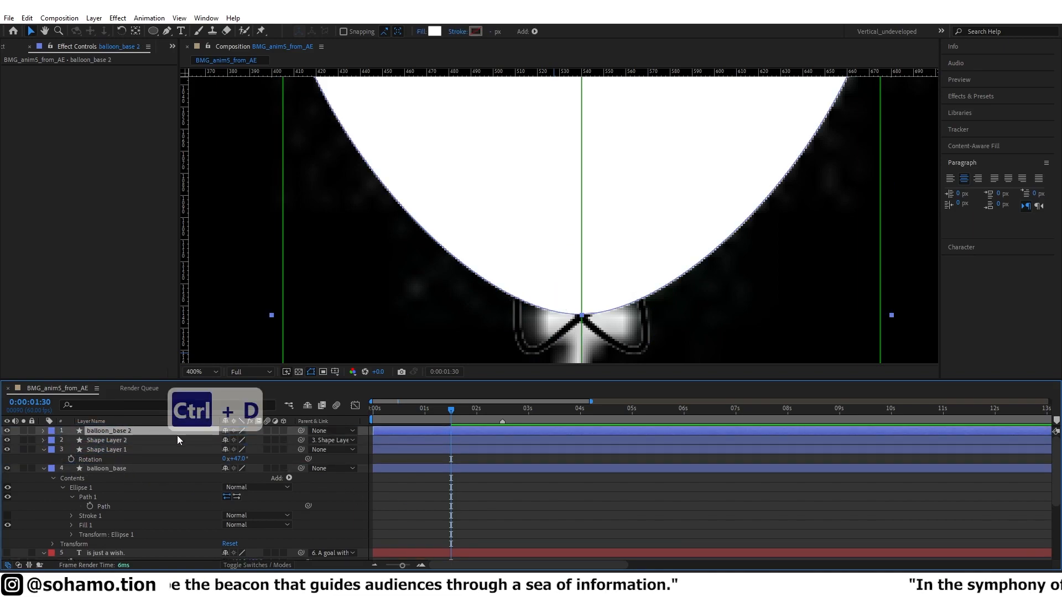
{"action": "left_click", "coordinate": [18, 565]}
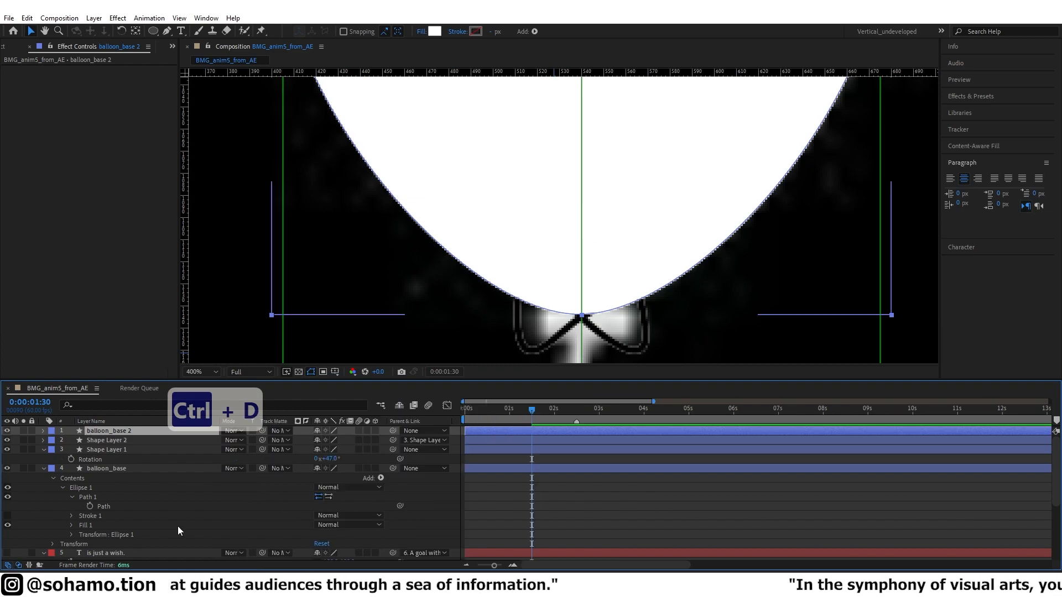
Set balloon_base 2 as the track matte for the black knot layer.
{"action": "left_click", "coordinate": [110, 439]}
{"action": "left_click", "coordinate": [113, 433]}
{"action": "left_click", "coordinate": [112, 439]}
{"action": "left_click", "coordinate": [112, 433]}
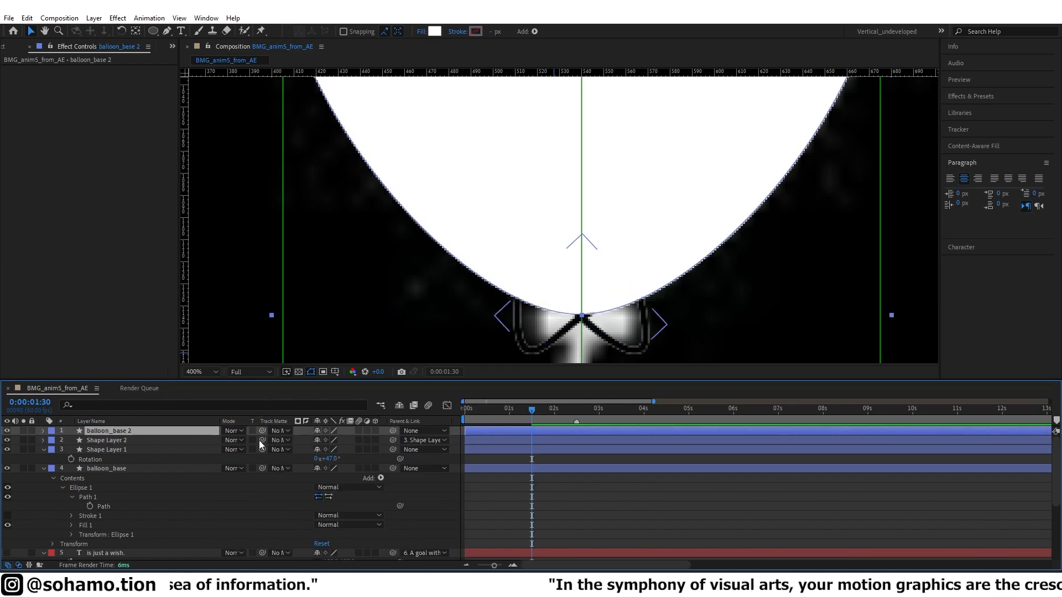
{"action": "left_click_drag", "start_coordinate": [124, 436], "coordinate": [122, 430]}
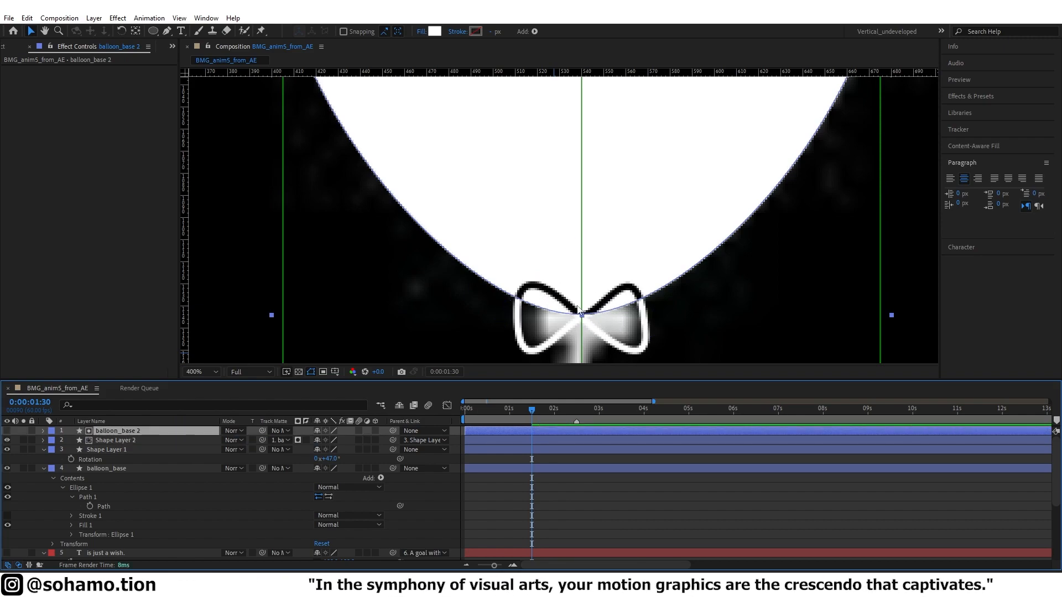
Try moving the balloon_base 2 matte layer over the knot, and undo the move.
{"action": "scroll", "coordinate": [580, 314], "scroll_direction": "down", "scroll_amount": 2}
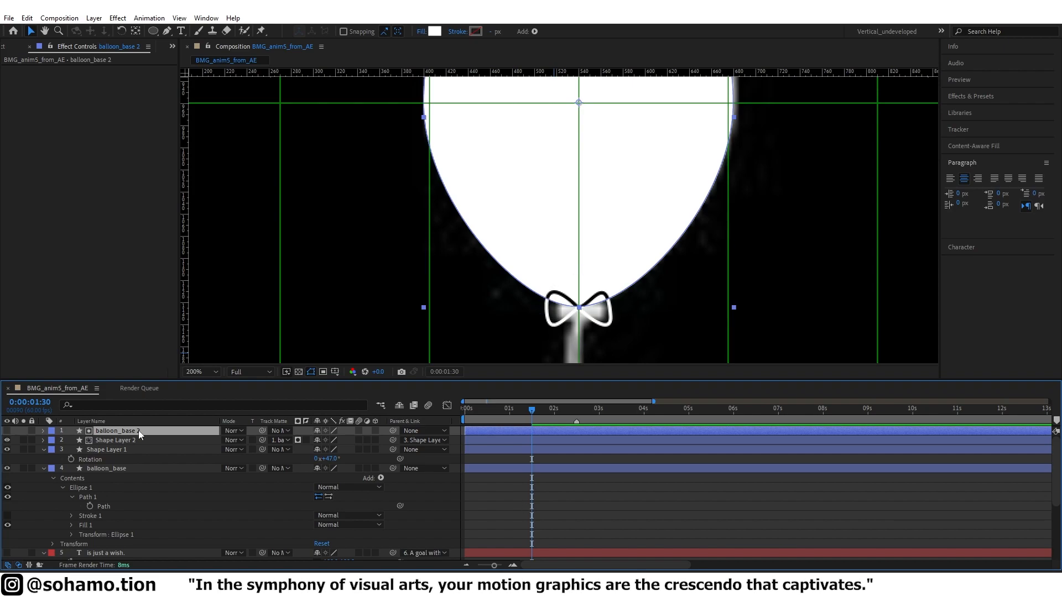
{"action": "key", "text": "v"}
{"action": "left_click_drag", "start_coordinate": [620, 247], "coordinate": [602, 308]}
{"action": "key", "text": "ctrl+z"}
Parent balloon_base 2 to balloon_base and place it directly above balloon_base in the layer stack.
{"action": "left_click_drag", "start_coordinate": [392, 431], "coordinate": [151, 470]}
{"action": "left_click_drag", "start_coordinate": [118, 431], "coordinate": [117, 461]}
{"action": "left_click", "coordinate": [390, 432]}
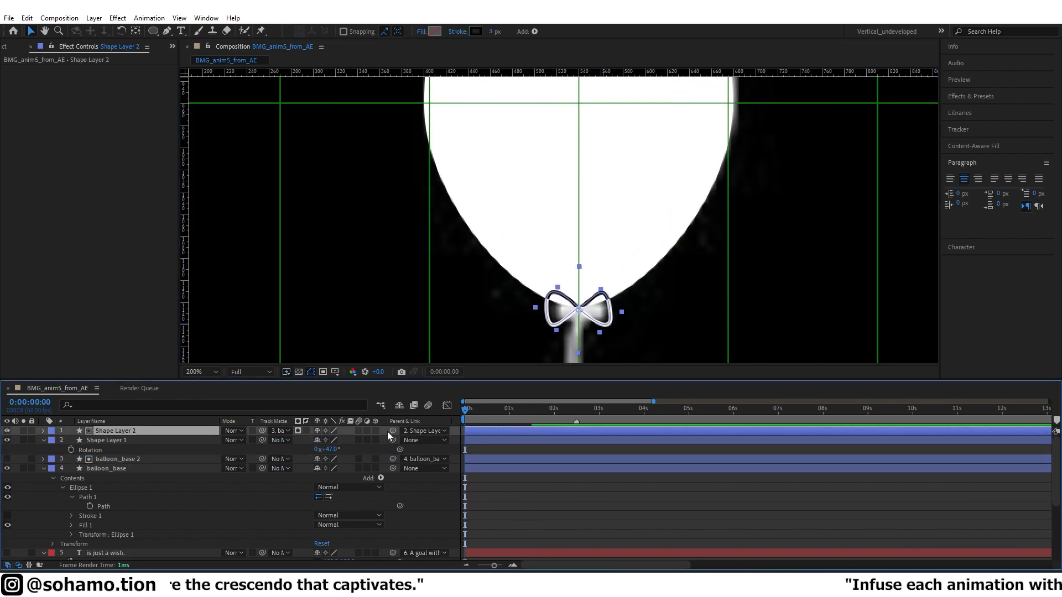
Rename the white knot layer as bal_knot_w.
{"action": "left_click", "coordinate": [121, 440]}
{"action": "key", "text": "Return"}
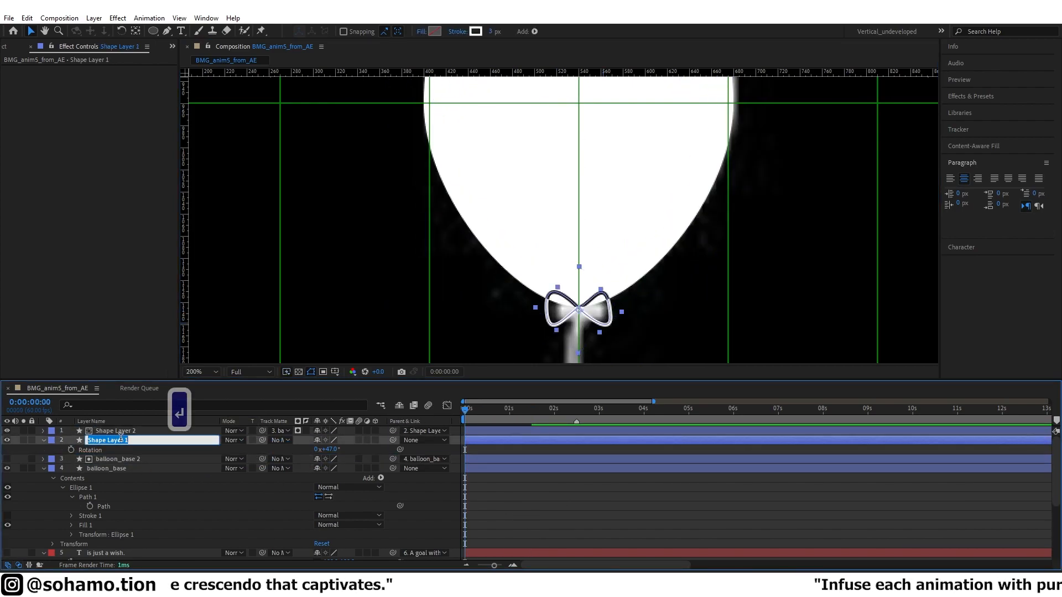
{"action": "type", "text": "knot"}
{"action": "key", "text": "ctrl+BackSpace"}
{"action": "key", "text": "BackSpace"}
{"action": "key", "text": "BackSpace"}
{"action": "key", "text": "BackSpace"}
{"action": "key", "text": "BackSpace"}
{"action": "key", "text": "BackSpace"}
{"action": "key", "text": "BackSpace"}
{"action": "key", "text": "BackSpace"}
{"action": "key", "text": "BackSpace"}
{"action": "key", "text": "BackSpace"}
{"action": "type", "text": "bal_knot_w"}
{"action": "key", "text": "Return"}
Rename the black knot layer as bal_knot_b.
{"action": "left_click", "coordinate": [109, 432]}
{"action": "key", "text": "Return"}
{"action": "type", "text": "bal_knot_b"}
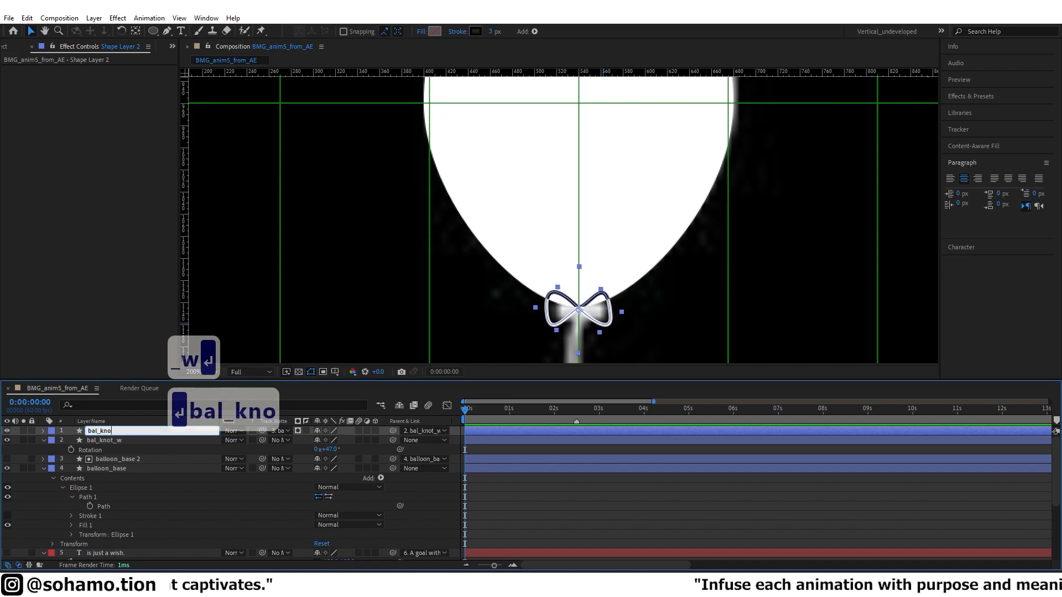
{"action": "key", "text": "Return"}
{"action": "left_click", "coordinate": [585, 545]}
Draw a straight vertical Pen path from the knot's centre to below the composition's bottom edge and select its layer.
{"action": "scroll", "coordinate": [558, 239], "scroll_direction": "down", "scroll_amount": 3}
{"action": "scroll", "coordinate": [557, 242], "scroll_direction": "up", "scroll_amount": 5}
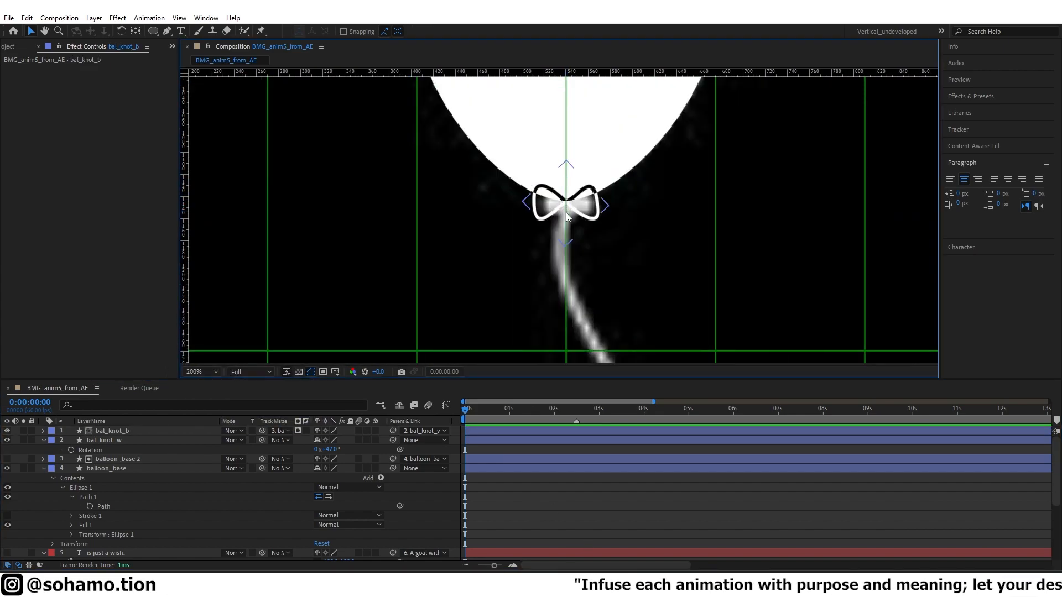
{"action": "key", "text": "g"}
{"action": "key", "text": "grave"}
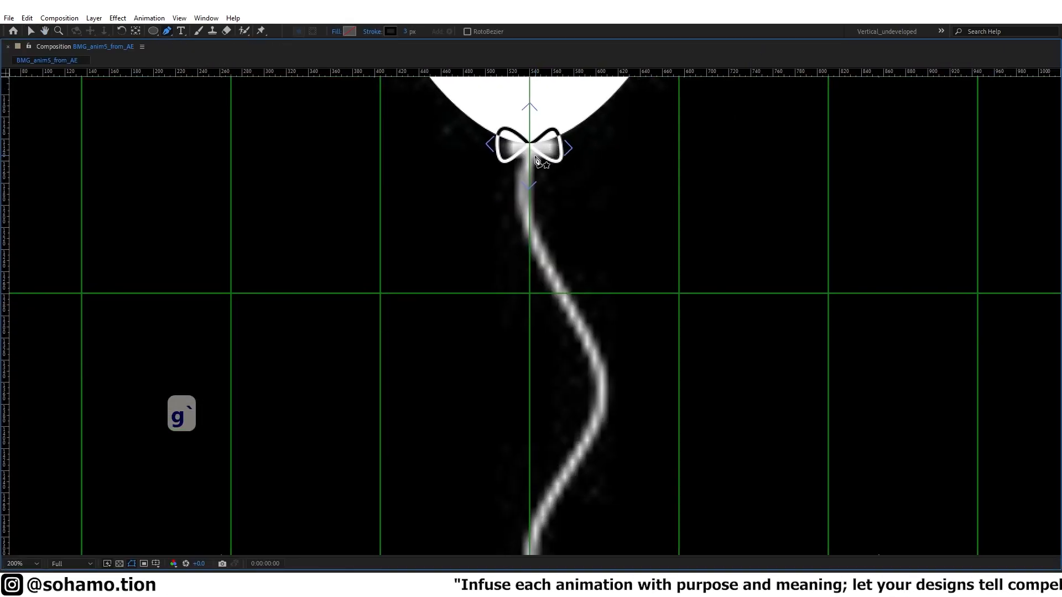
{"action": "key", "text": "grave"}
{"action": "key", "text": "grave"}
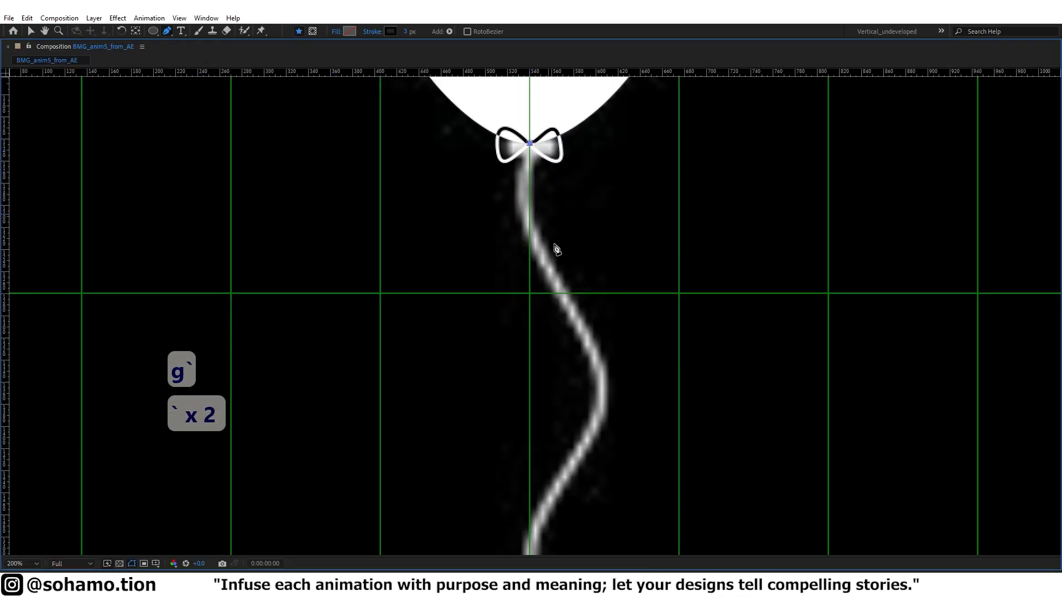
{"action": "scroll", "coordinate": [554, 238], "scroll_direction": "down", "scroll_amount": 4}
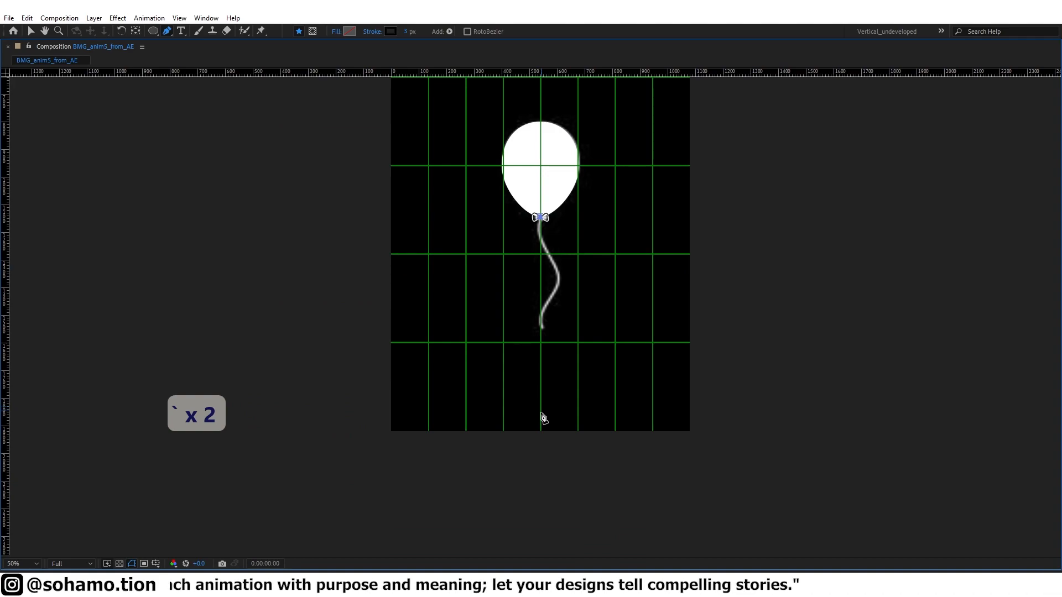
{"action": "left_click", "coordinate": [543, 486]}
{"action": "key", "text": "grave"}
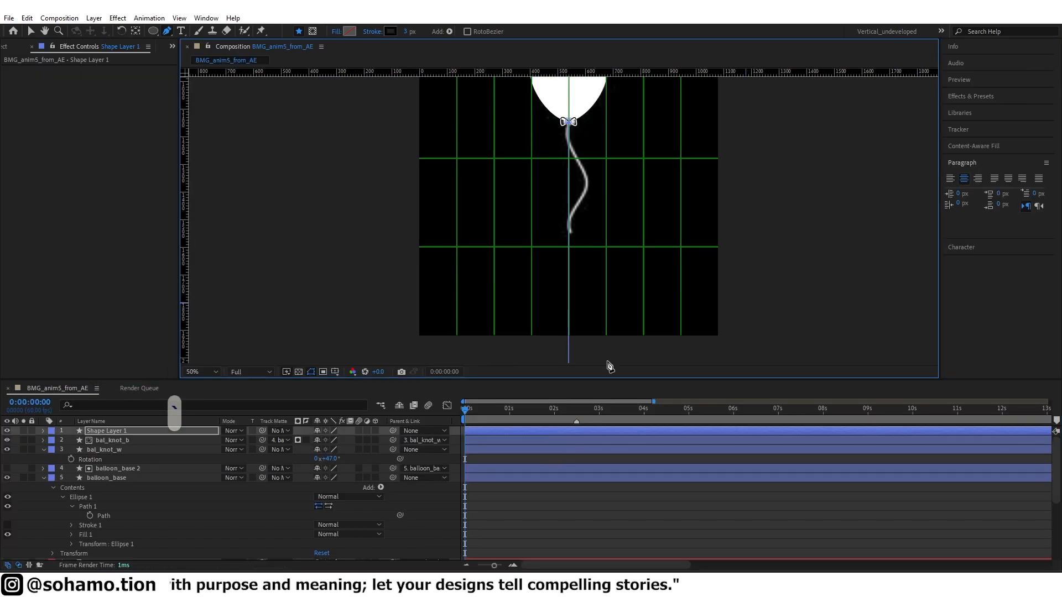
{"action": "scroll", "coordinate": [592, 238], "scroll_direction": "down", "scroll_amount": 4}
{"action": "left_click", "coordinate": [480, 432]}
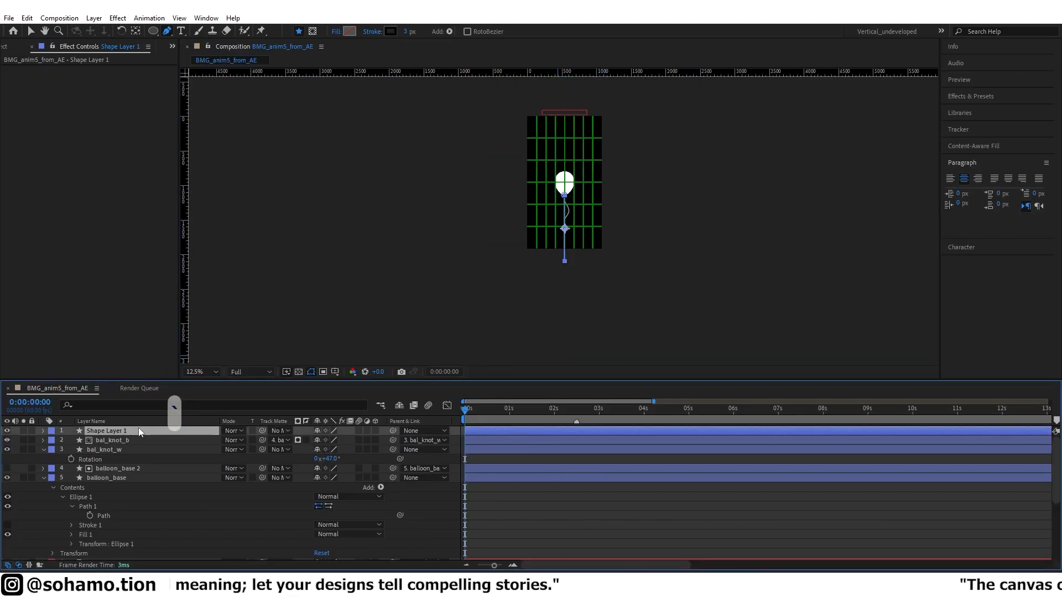
Rename the new path layer as string and collapse the expanded properties of all layers.
{"action": "key", "text": "Return"}
{"action": "type", "text": "string"}
{"action": "key", "text": "Return"}
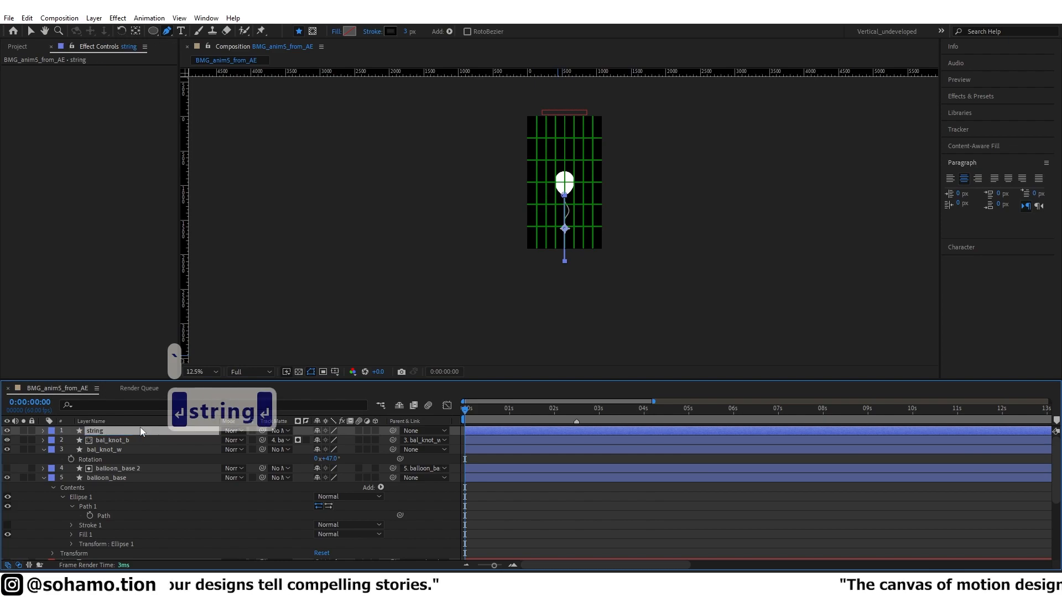
{"action": "key", "text": "ctrl+a"}
{"action": "key", "text": "ctrl+grave"}
{"action": "key", "text": "ctrl+grave"}
{"action": "left_click", "coordinate": [551, 533]}
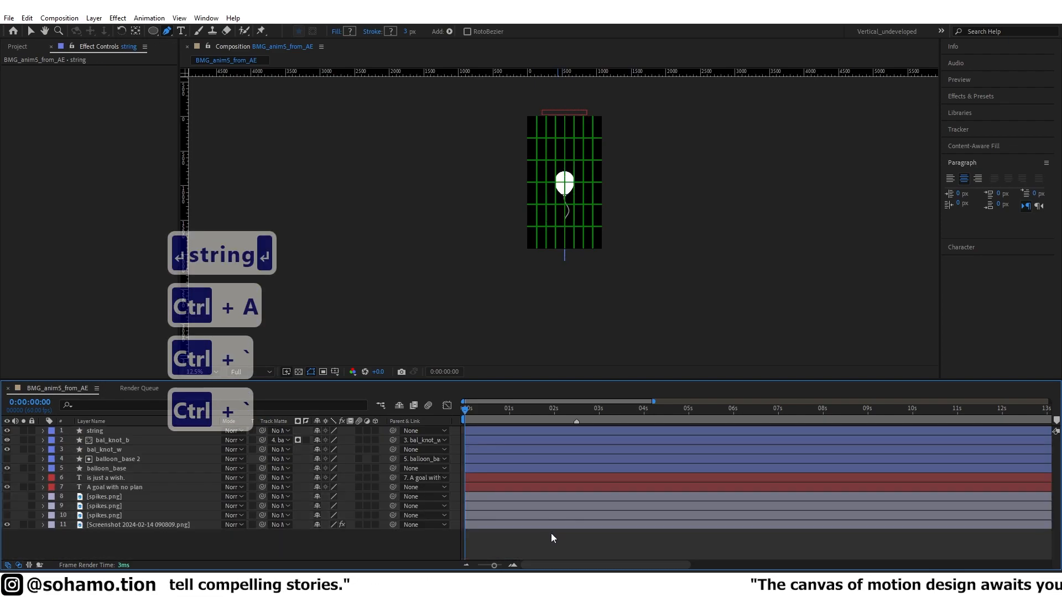
Set the label colour of balloon_base and balloon_base 2 to Peach, and of bal_knot_w and bal_knot_b to Brown.
{"action": "left_click", "coordinate": [115, 470]}
{"action": "left_click", "coordinate": [63, 473]}
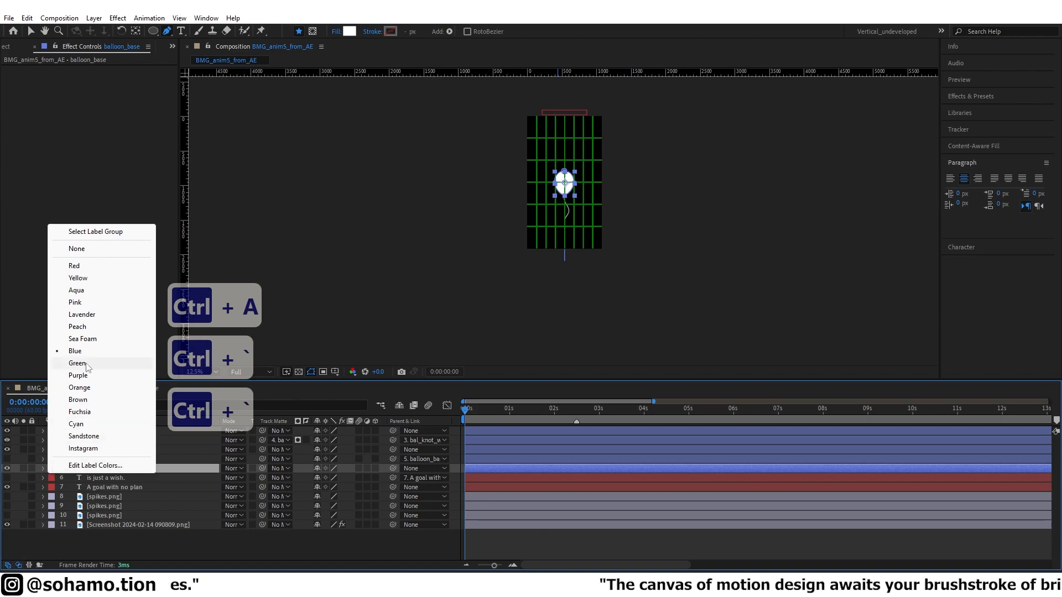
{"action": "left_click", "coordinate": [88, 314]}
{"action": "left_click", "coordinate": [100, 461]}
{"action": "left_click", "coordinate": [105, 451], "text": "ctrl"}
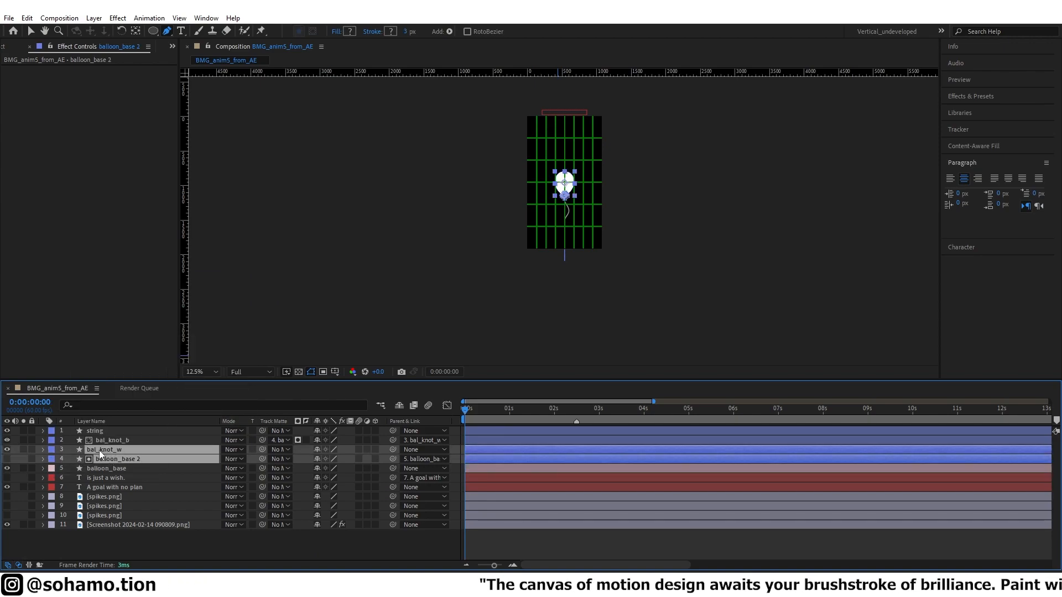
{"action": "left_click", "coordinate": [49, 451]}
{"action": "left_click", "coordinate": [78, 390]}
{"action": "left_click", "coordinate": [51, 460]}
{"action": "left_click", "coordinate": [116, 317]}
{"action": "left_click", "coordinate": [52, 468]}
{"action": "left_click", "coordinate": [98, 330]}
{"action": "left_click", "coordinate": [51, 440]}
{"action": "left_click", "coordinate": [98, 372]}
Rename the Sandstone label colour as WHITE in the label preferences and change its swatch to white.
{"action": "left_click", "coordinate": [97, 431]}
{"action": "key", "text": "slash"}
{"action": "left_click", "coordinate": [52, 431]}
{"action": "left_click", "coordinate": [95, 428]}
{"action": "double_click", "coordinate": [537, 411]}
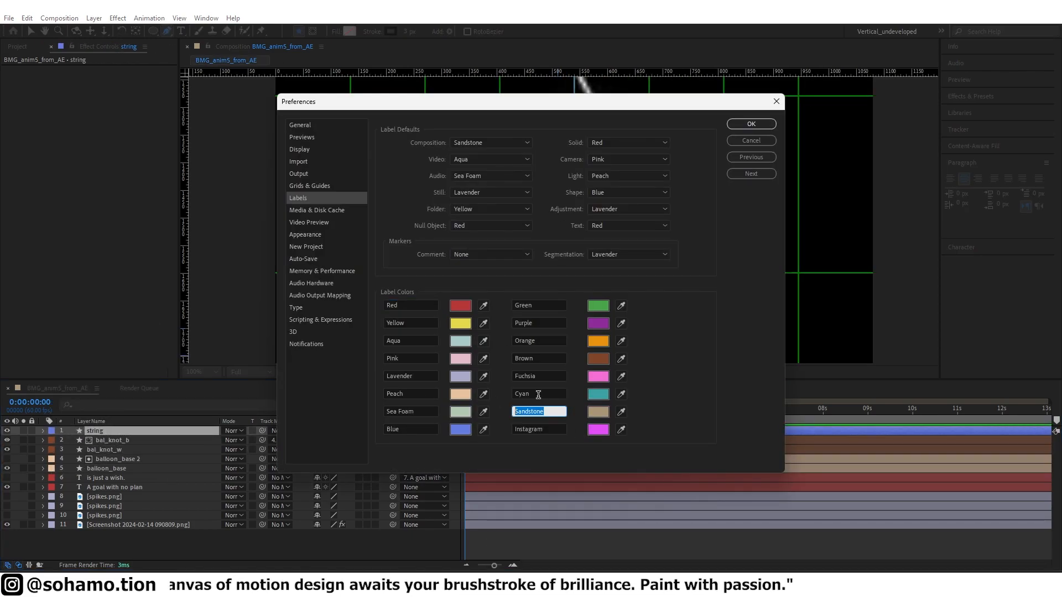
{"action": "type", "text": "WHITE"}
{"action": "left_click", "coordinate": [598, 412]}
{"action": "left_click", "coordinate": [782, 86]}
{"action": "left_click", "coordinate": [1023, 87]}
{"action": "left_click", "coordinate": [751, 124]}
Assign the WHITE label to the string layer and deselect it.
{"action": "left_click", "coordinate": [51, 432]}
{"action": "left_click", "coordinate": [83, 398]}
{"action": "key", "text": "F2"}
Set the string layer's stroke colour to white.
{"action": "left_click", "coordinate": [515, 430]}
{"action": "scroll", "coordinate": [587, 248], "scroll_direction": "down", "scroll_amount": 4}
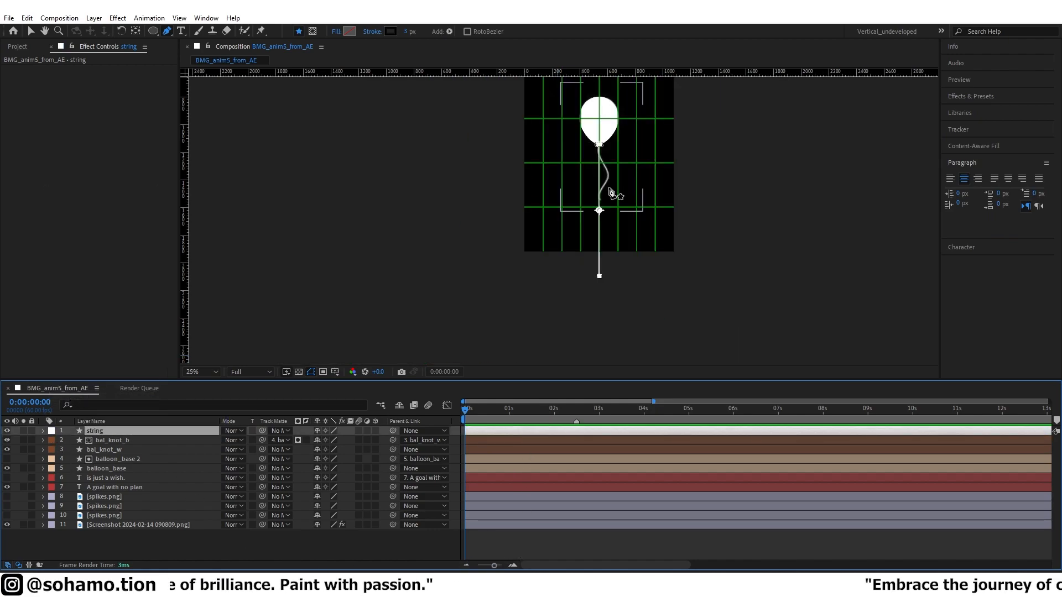
{"action": "left_click_drag", "start_coordinate": [578, 202], "coordinate": [555, 128]}
{"action": "left_click", "coordinate": [261, 32]}
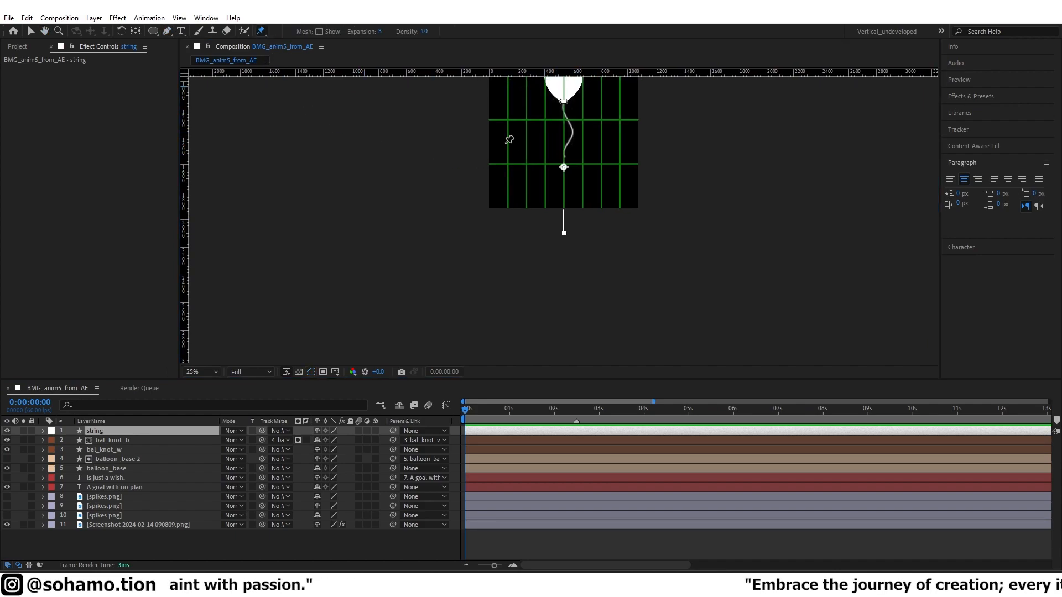
{"action": "scroll", "coordinate": [659, 220], "scroll_direction": "up", "scroll_amount": 2}
{"action": "key", "text": "v"}
{"action": "scroll", "coordinate": [534, 221], "scroll_direction": "up", "scroll_amount": 2}
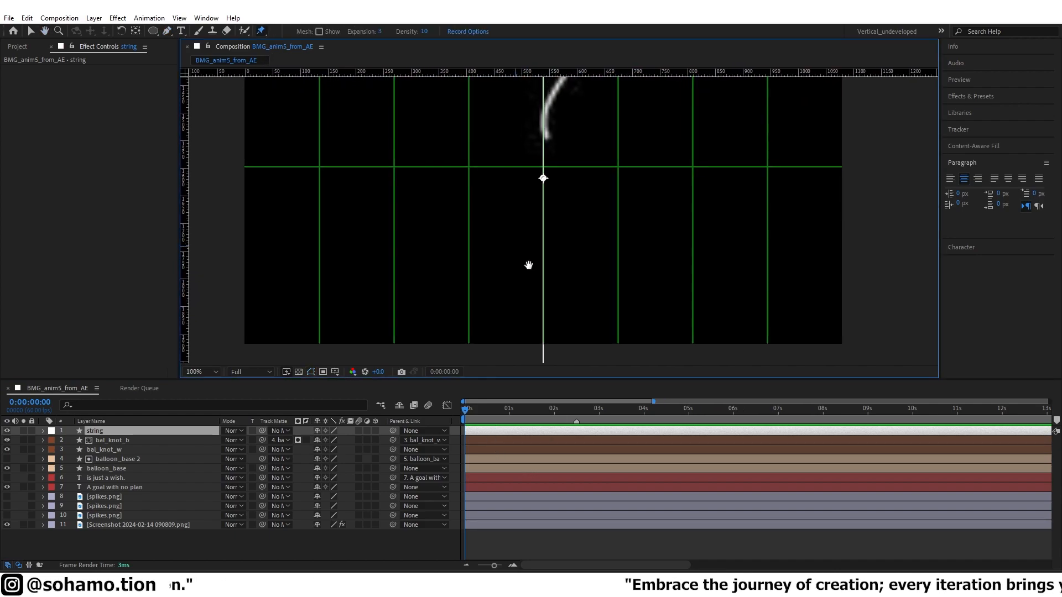
{"action": "left_click", "coordinate": [475, 31]}
{"action": "left_click", "coordinate": [1024, 88]}
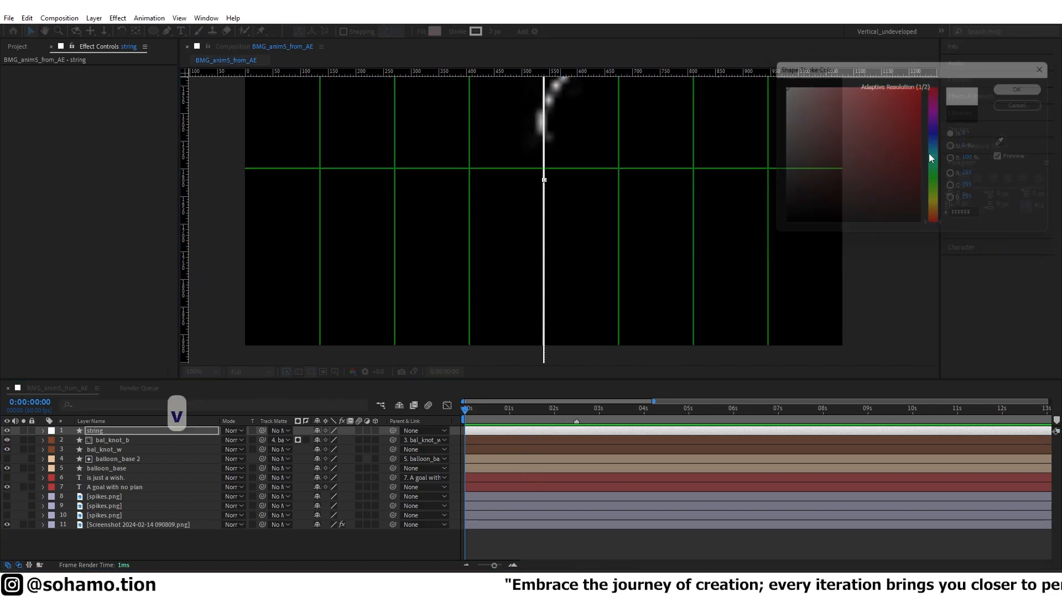
Undo the mistaken adjustment layer and add a null object above the string layer.
{"action": "scroll", "coordinate": [592, 340], "scroll_direction": "down", "scroll_amount": 2}
{"action": "scroll", "coordinate": [587, 248], "scroll_direction": "up", "scroll_amount": 6}
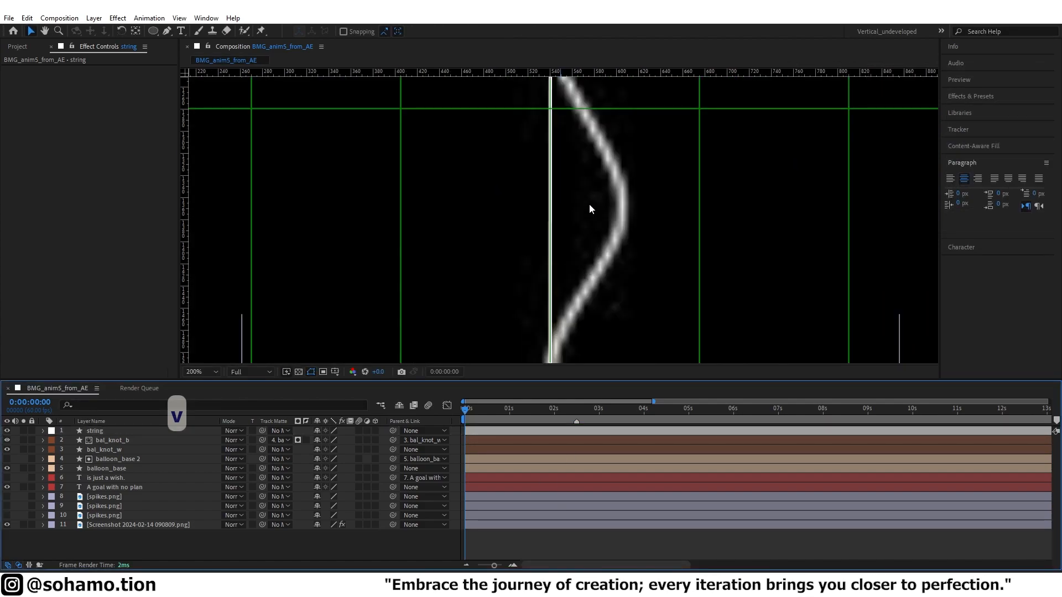
{"action": "scroll", "coordinate": [589, 220], "scroll_direction": "down", "scroll_amount": 2}
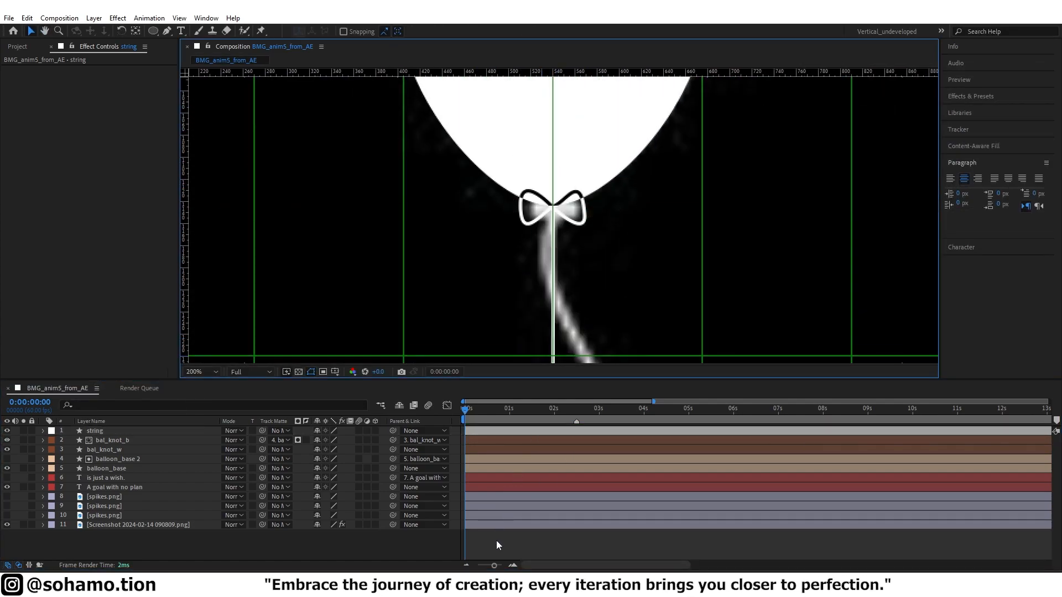
{"action": "left_click", "coordinate": [486, 431]}
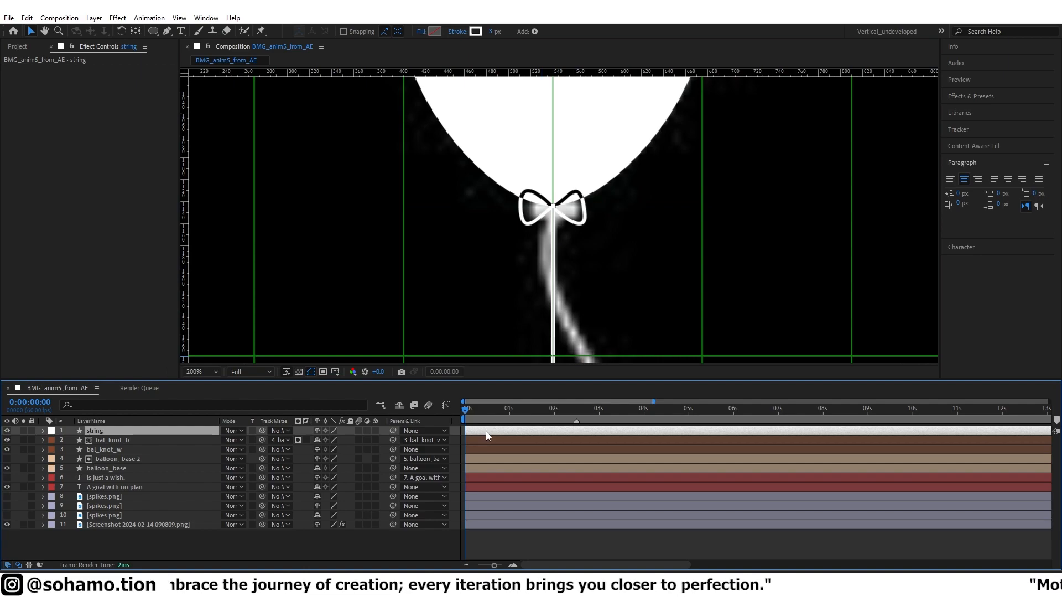
{"action": "key", "text": "ctrl+alt+y"}
{"action": "key", "text": "ctrl+z"}
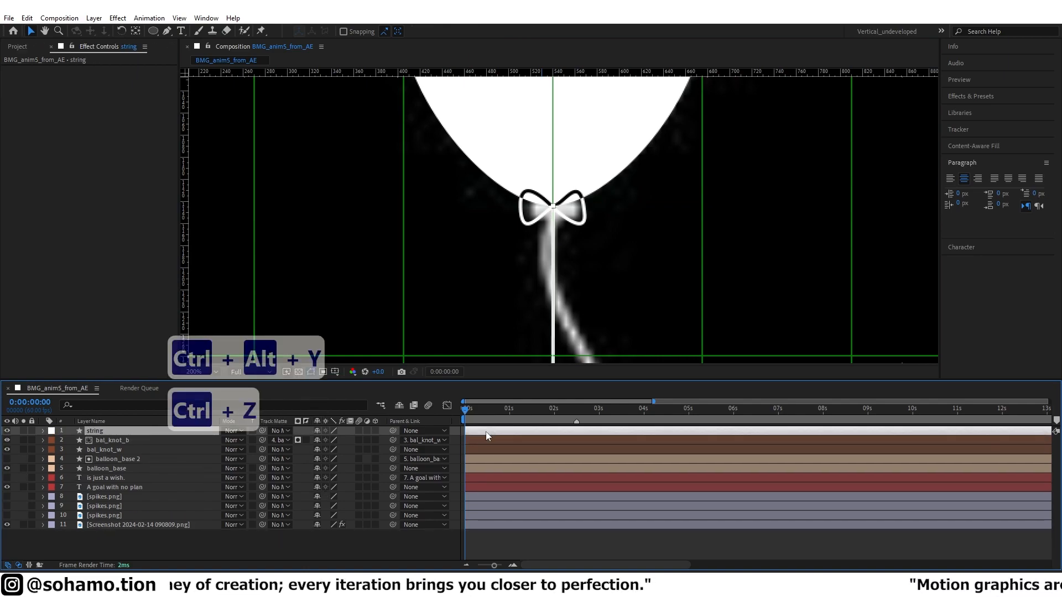
{"action": "key", "text": "ctrl+alt+shift+y"}
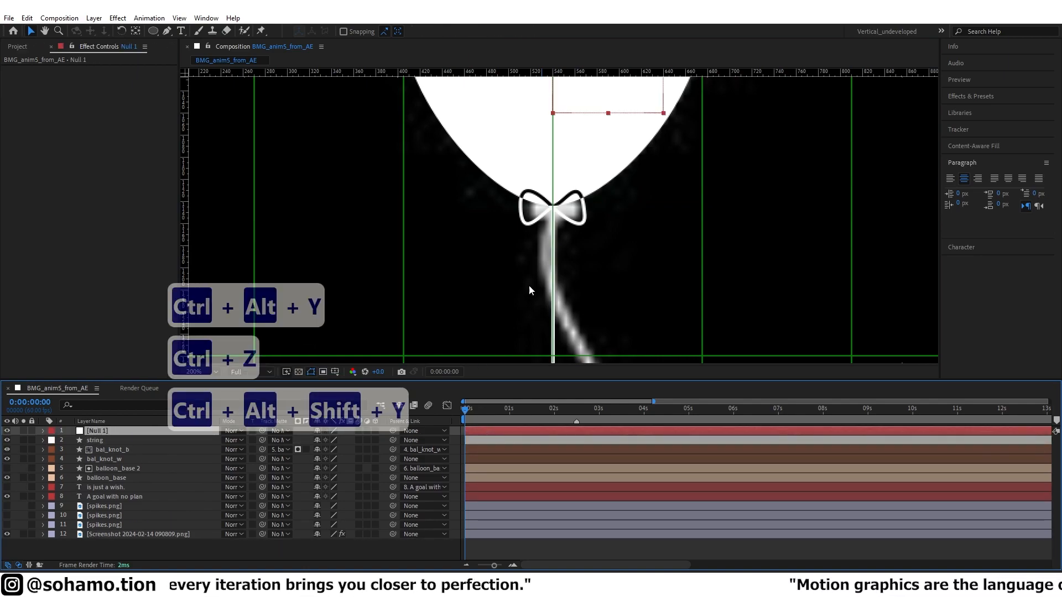
Move the null straight down so its anchor point sits at the centre of the balloon's knot.
{"action": "key", "text": "grave"}
{"action": "scroll", "coordinate": [576, 161], "scroll_direction": "up", "scroll_amount": 2}
{"action": "scroll", "coordinate": [596, 159], "scroll_direction": "down", "scroll_amount": 4}
{"action": "scroll", "coordinate": [587, 169], "scroll_direction": "up", "scroll_amount": 1}
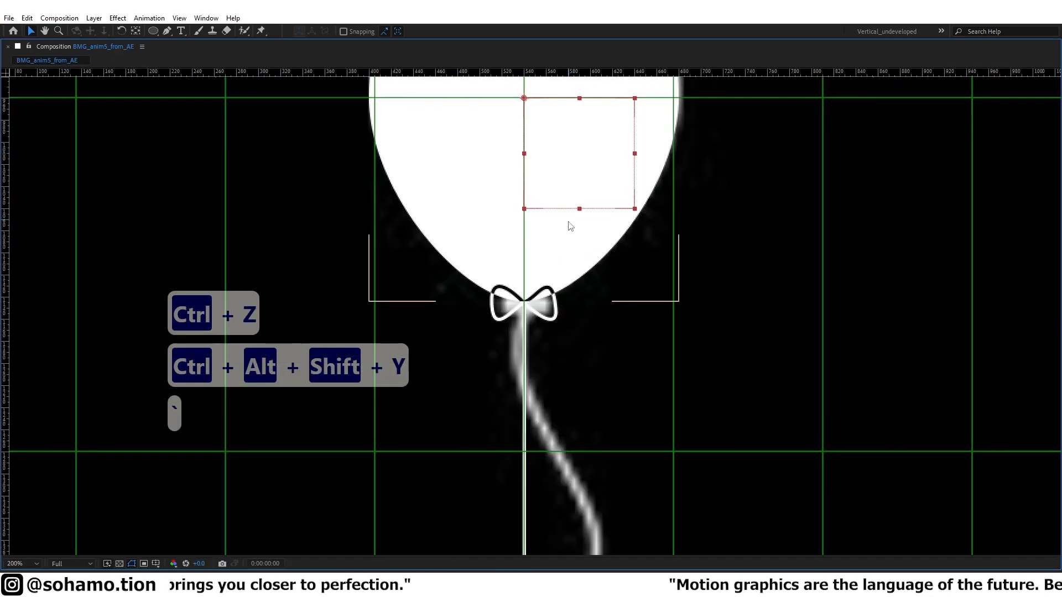
{"action": "left_click_drag", "start_coordinate": [578, 211], "coordinate": [596, 160]}
{"action": "left_click_drag", "start_coordinate": [600, 120], "coordinate": [601, 320]}
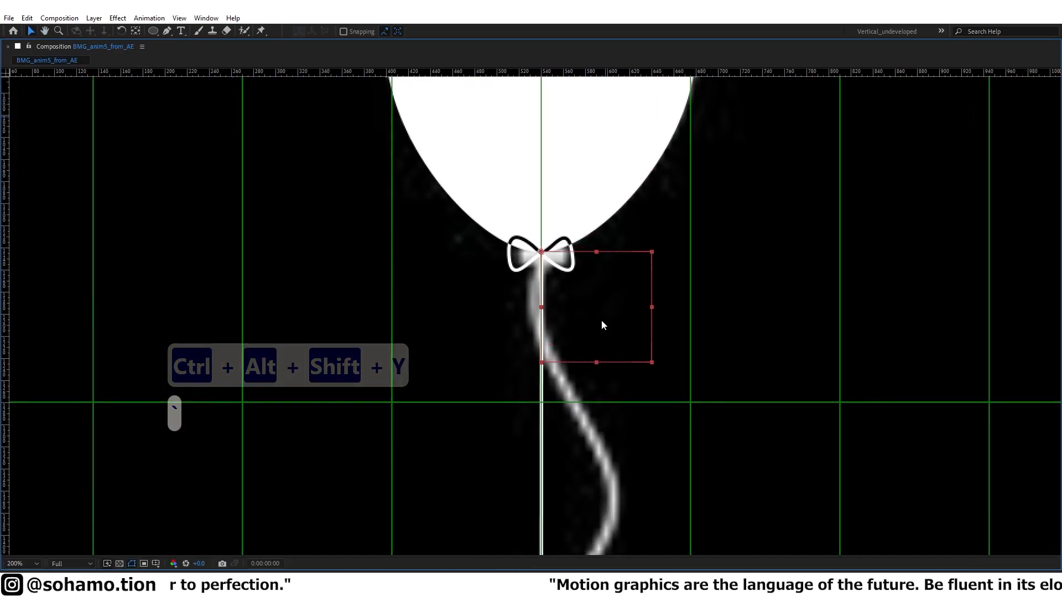
Examine at close range how the null and the top of the string line up at the knot's centre.
{"action": "scroll", "coordinate": [549, 293], "scroll_direction": "up", "scroll_amount": 1}
{"action": "scroll", "coordinate": [549, 293], "scroll_direction": "up", "scroll_amount": 2}
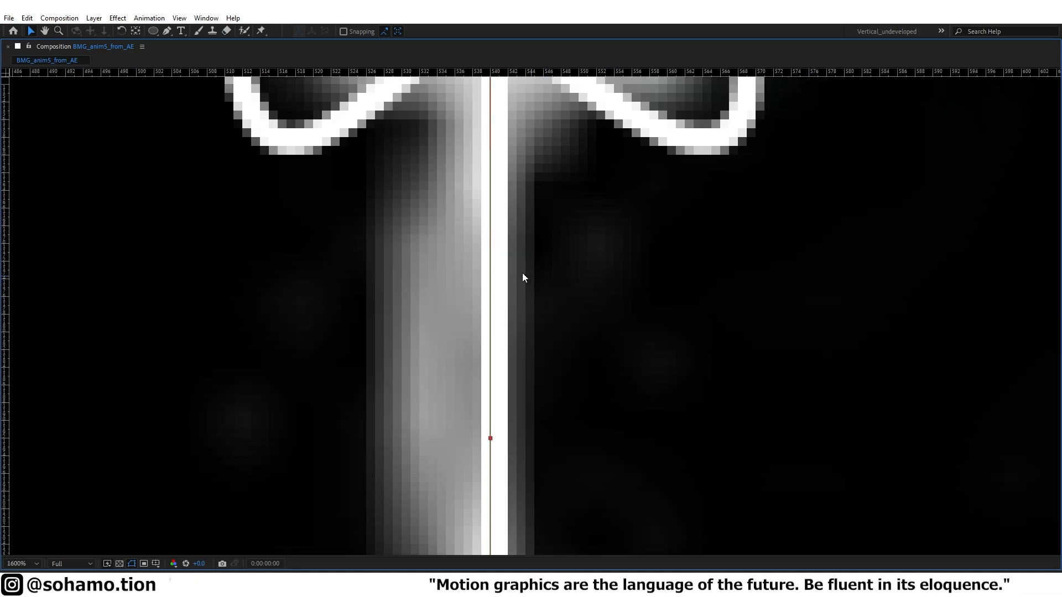
{"action": "key", "text": "grave"}
{"action": "scroll", "coordinate": [534, 299], "scroll_direction": "down", "scroll_amount": 1}
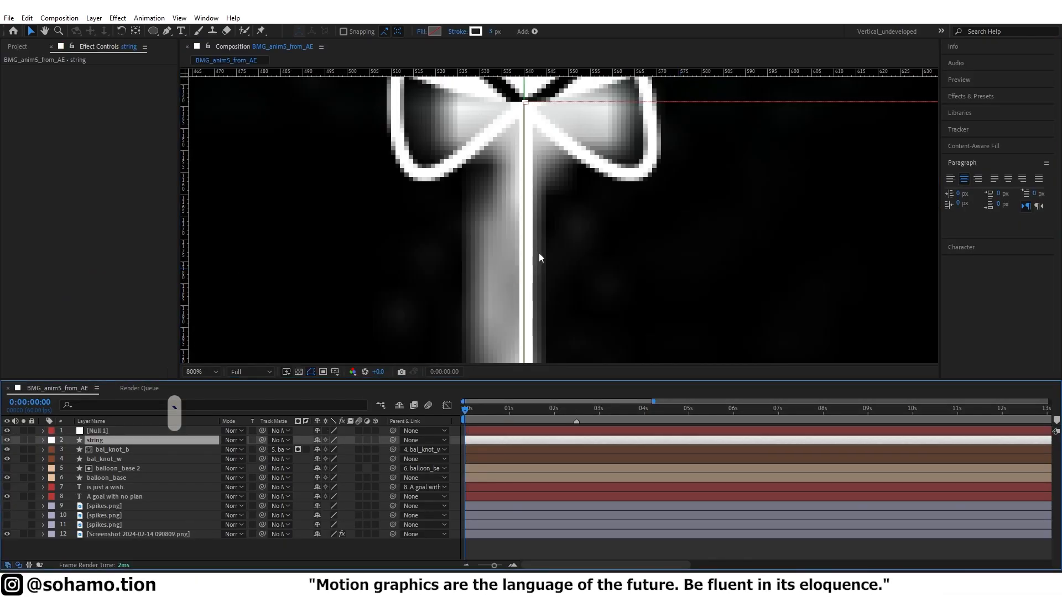
{"action": "left_click_drag", "start_coordinate": [538, 249], "coordinate": [541, 306]}
{"action": "scroll", "coordinate": [524, 166], "scroll_direction": "up", "scroll_amount": 1}
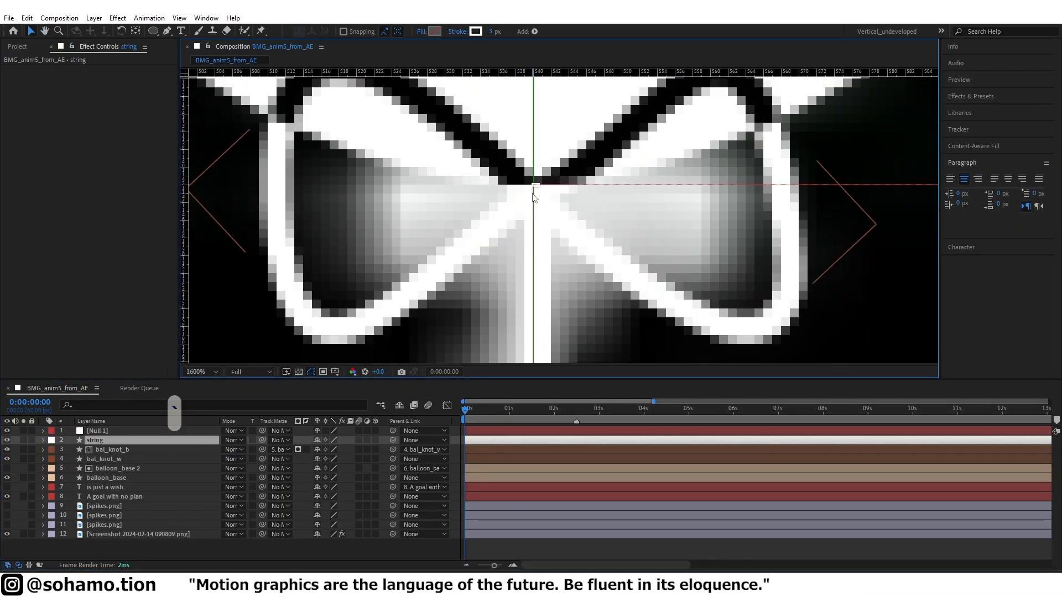
{"action": "key", "text": "minus"}
{"action": "key", "text": "minus"}
{"action": "key", "text": "minus"}
{"action": "key", "text": "minus"}
{"action": "key", "text": "minus"}
{"action": "left_click", "coordinate": [534, 307]}
{"action": "scroll", "coordinate": [534, 307], "scroll_direction": "down", "scroll_amount": 3}
Replace the green grid overlay with the title/action-safe guides and hide the reference screenshot layer.
{"action": "left_click", "coordinate": [335, 372]}
{"action": "left_click", "coordinate": [365, 396]}
{"action": "scroll", "coordinate": [566, 280], "scroll_direction": "down", "scroll_amount": 2}
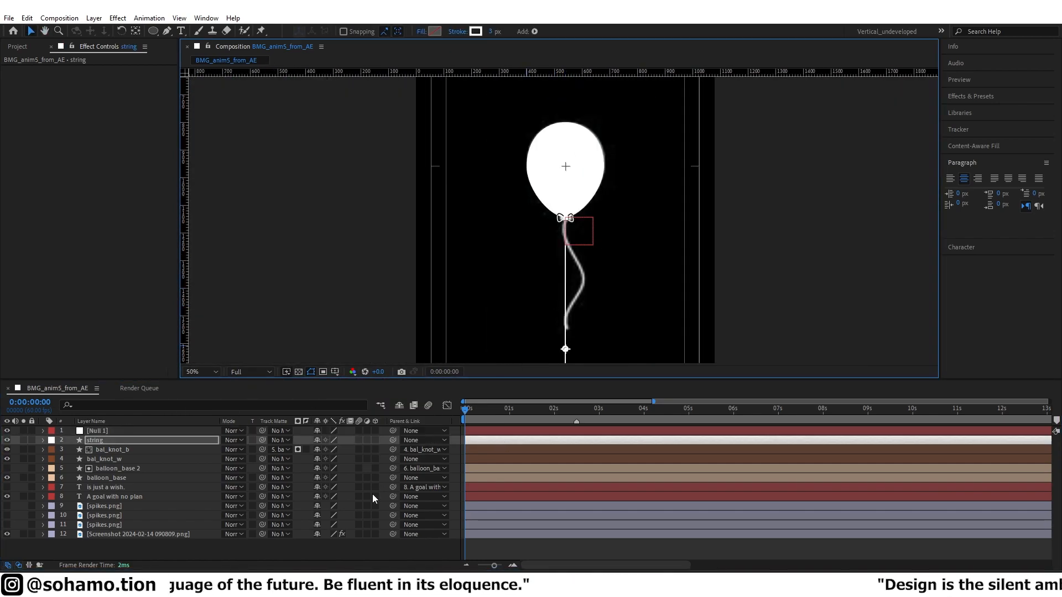
{"action": "scroll", "coordinate": [562, 277], "scroll_direction": "down", "scroll_amount": 4}
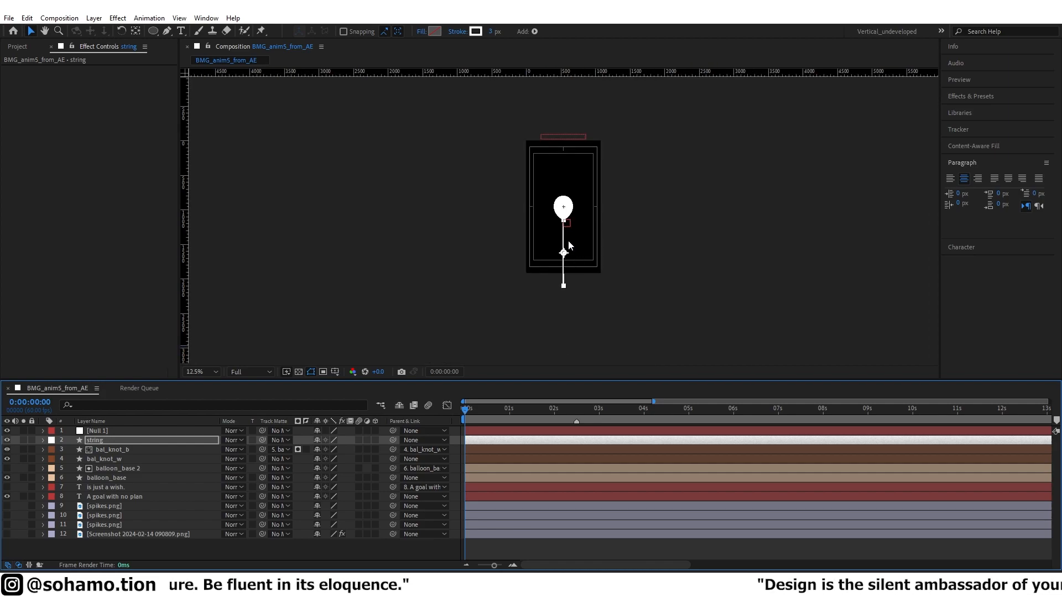
Parent the string layer to Null 1.
{"action": "scroll", "coordinate": [560, 314], "scroll_direction": "up", "scroll_amount": 4}
{"action": "left_click", "coordinate": [517, 539]}
{"action": "left_click", "coordinate": [504, 430]}
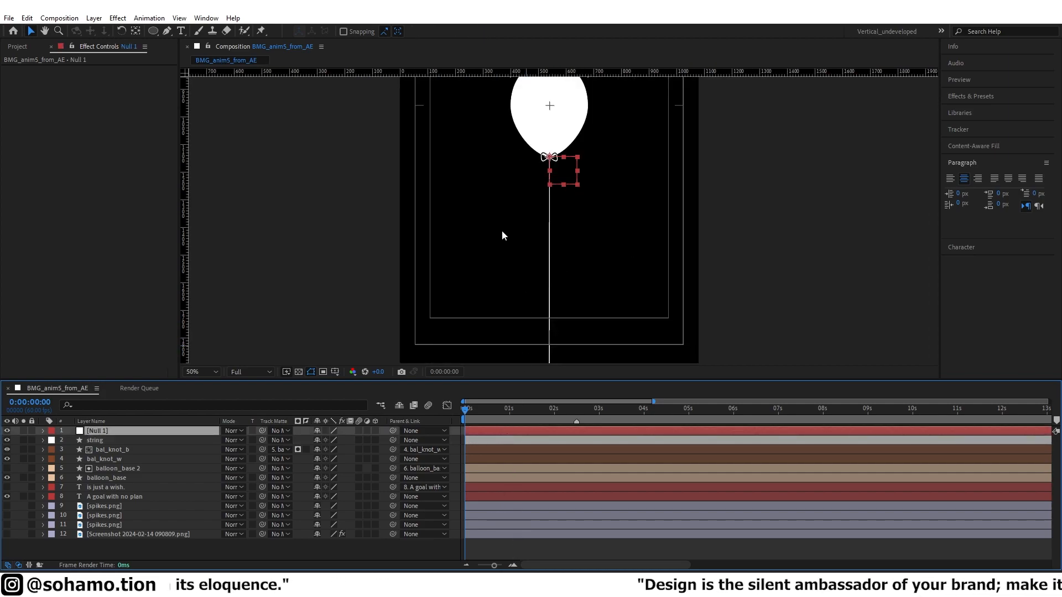
{"action": "left_click_drag", "start_coordinate": [393, 440], "coordinate": [105, 435]}
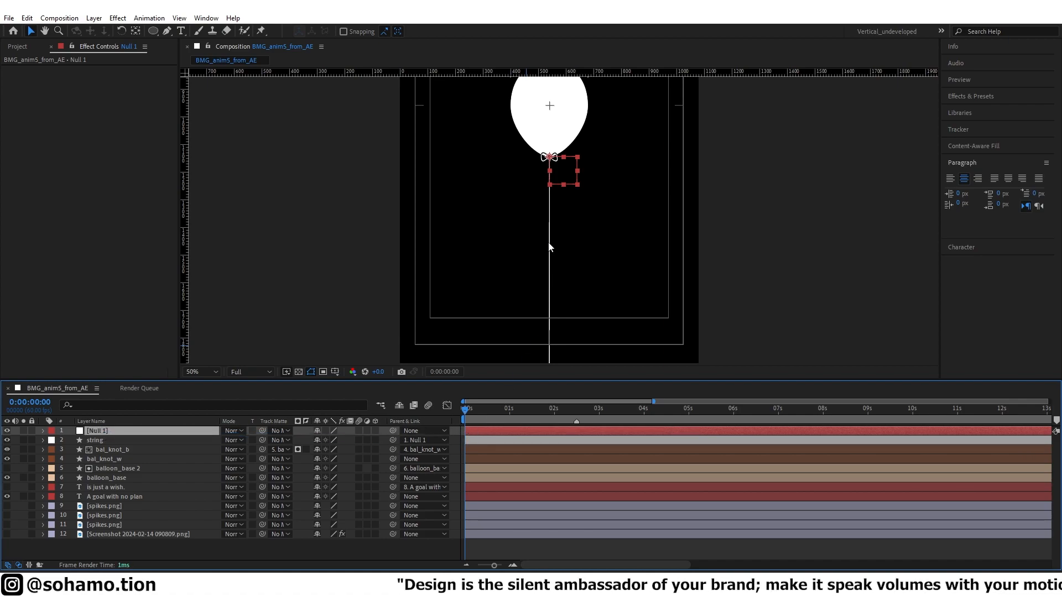
Parent Null 1 to the balloon_base layer.
{"action": "scroll", "coordinate": [552, 124], "scroll_direction": "up", "scroll_amount": 4}
{"action": "scroll", "coordinate": [567, 288], "scroll_direction": "down", "scroll_amount": 2}
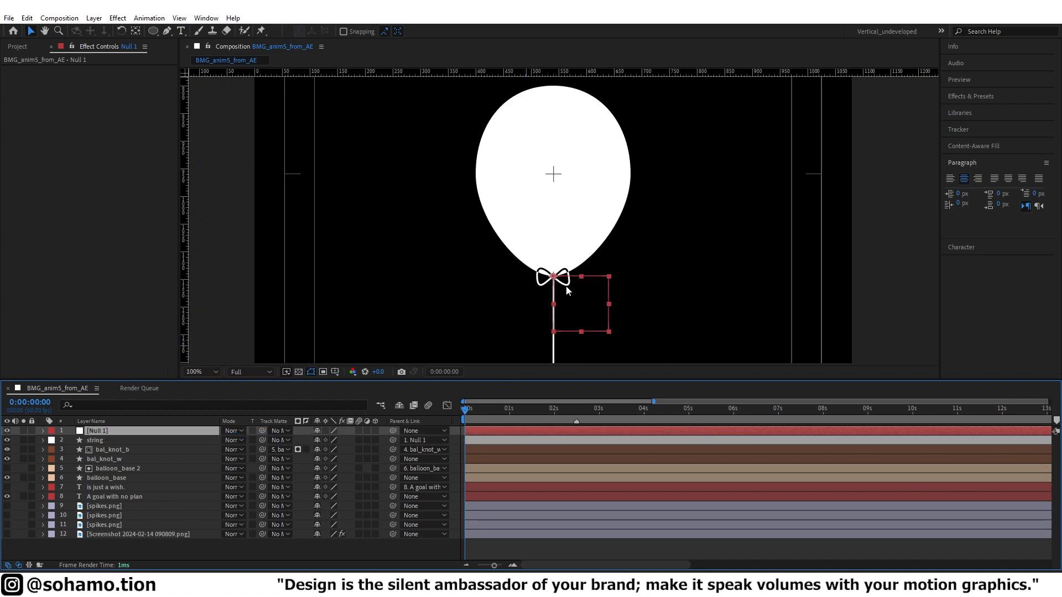
{"action": "left_click_drag", "start_coordinate": [393, 431], "coordinate": [106, 478]}
Test the parenting by shifting balloon_base's position and undo the shift.
{"action": "scroll", "coordinate": [567, 242], "scroll_direction": "down", "scroll_amount": 4}
{"action": "left_click", "coordinate": [572, 208]}
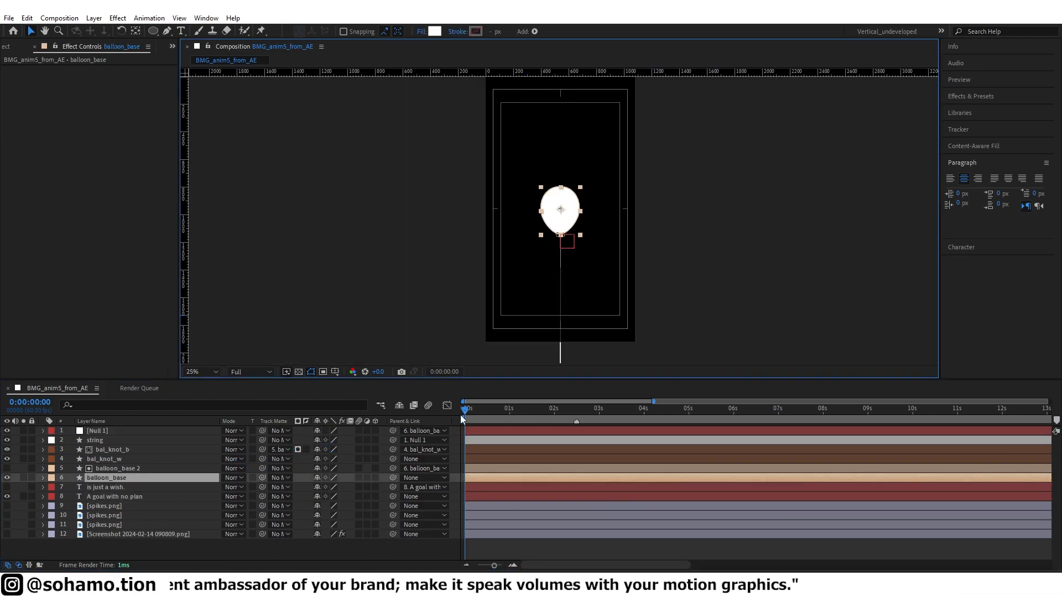
{"action": "key", "text": "p"}
{"action": "left_click_drag", "start_coordinate": [321, 487], "coordinate": [3, 473]}
{"action": "key", "text": "ctrl+z"}
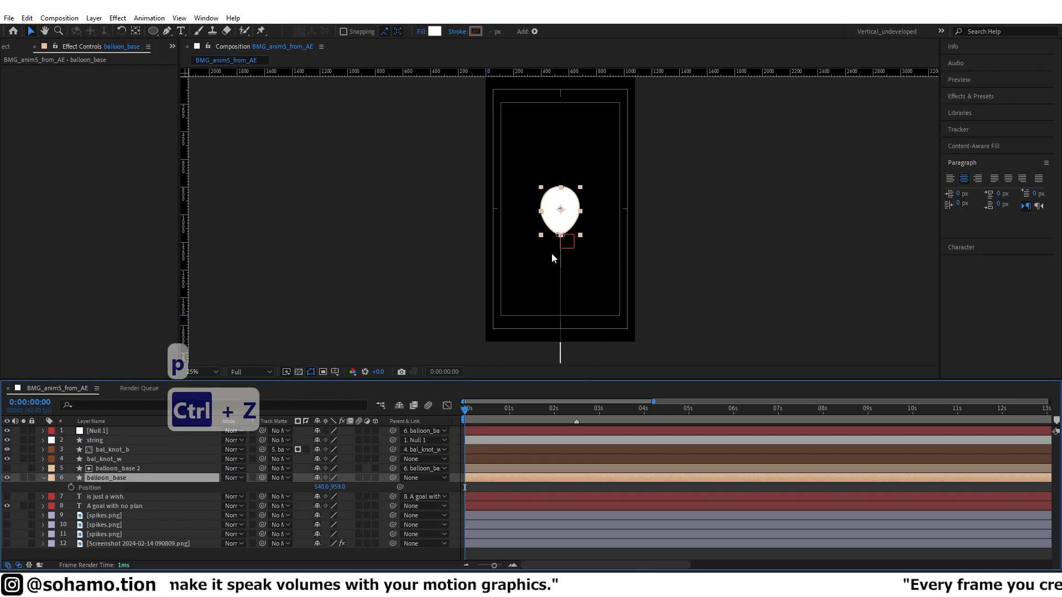
Parent the bal_knot_w layer to balloon_base.
{"action": "scroll", "coordinate": [564, 242], "scroll_direction": "up", "scroll_amount": 4}
{"action": "left_click", "coordinate": [525, 238]}
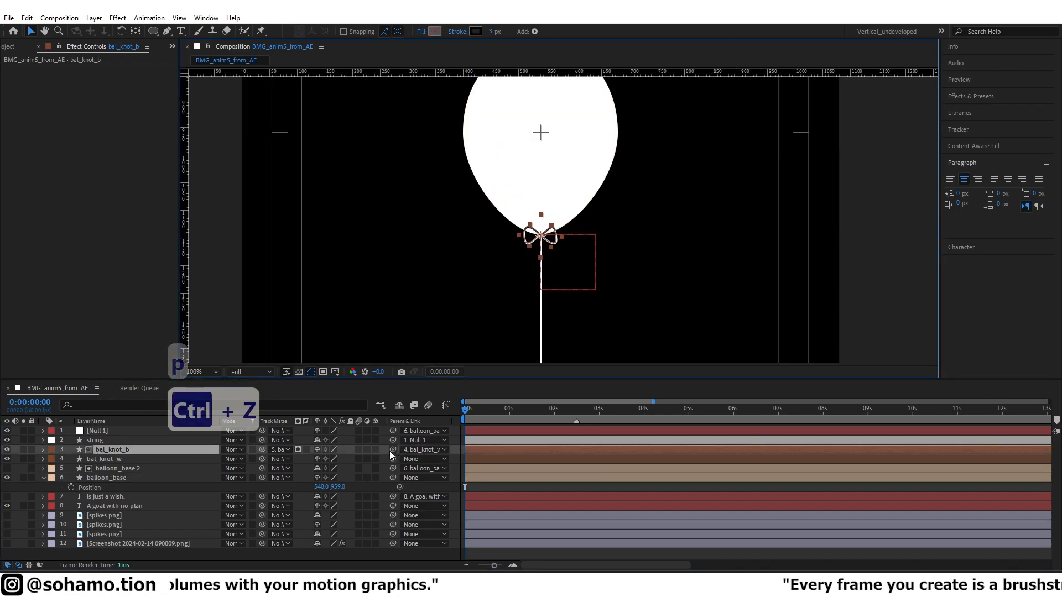
{"action": "left_click_drag", "start_coordinate": [393, 459], "coordinate": [110, 478]}
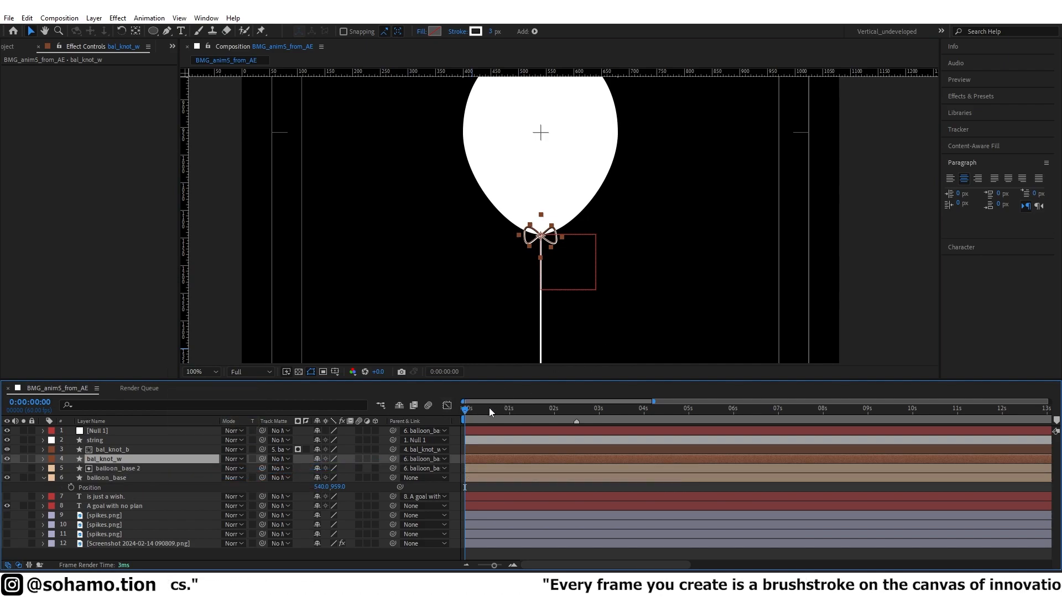
Add a second null directly above balloon_base and parent balloon_base to it.
{"action": "left_click", "coordinate": [105, 478], "text": "ctrl"}
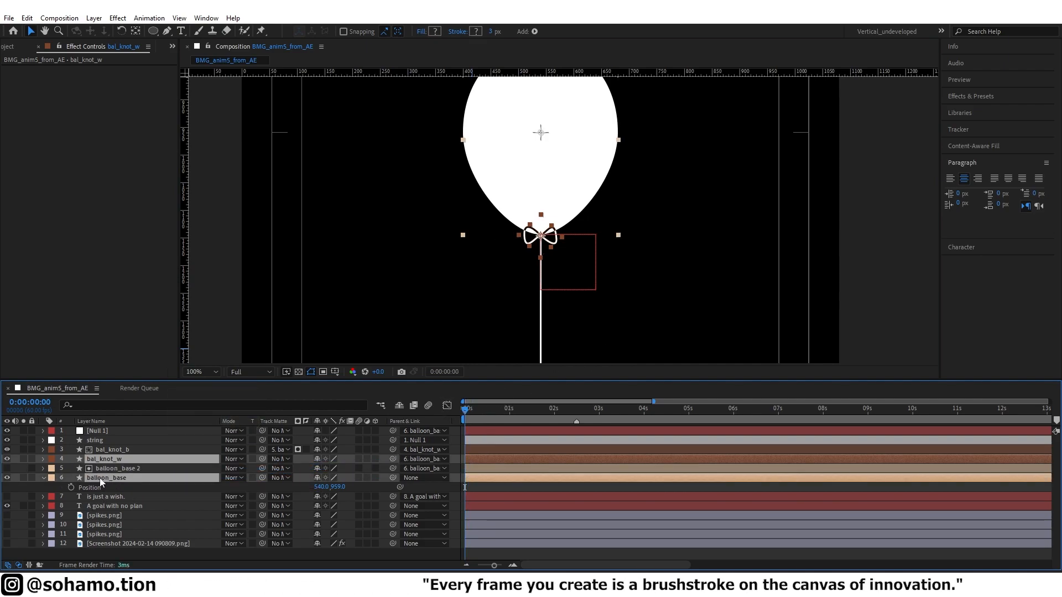
{"action": "key", "text": "comma"}
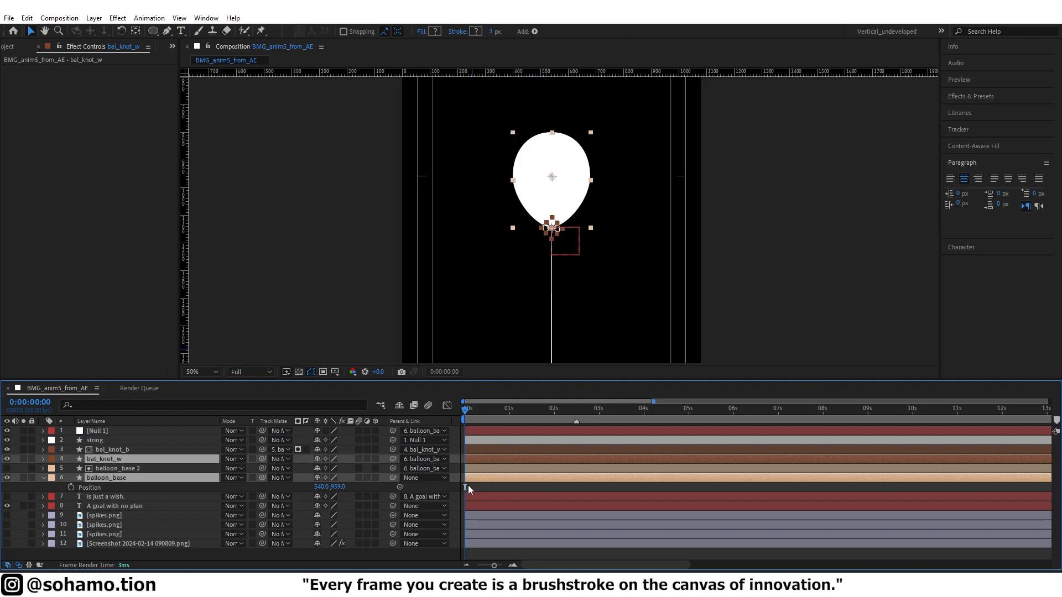
{"action": "key", "text": "ctrl+alt+shift+y"}
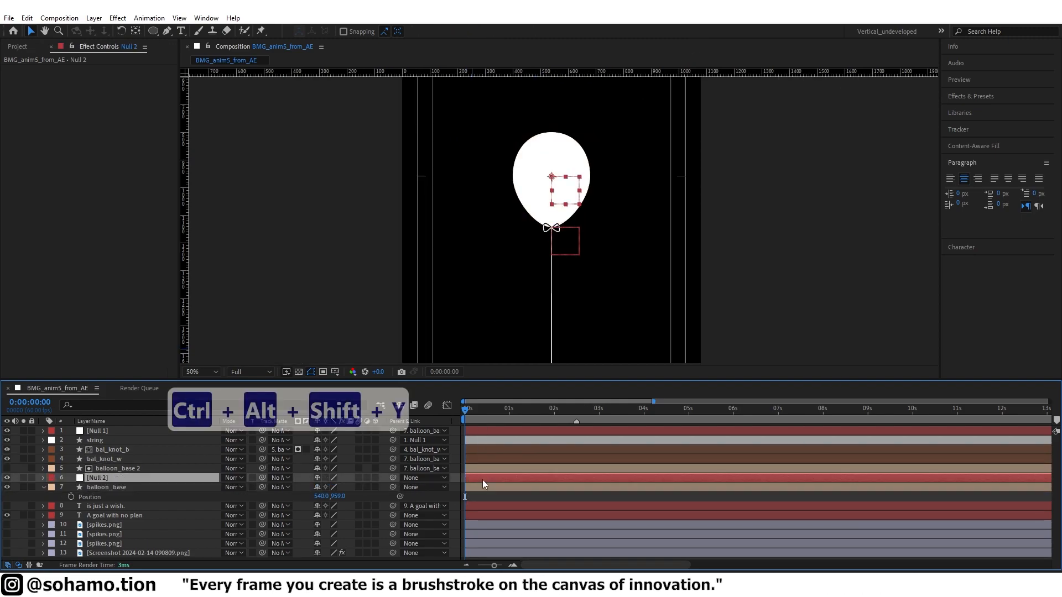
{"action": "left_click_drag", "start_coordinate": [392, 487], "coordinate": [146, 479]}
Try scaling the balloon through the second null, undo the scaling, and delete that null.
{"action": "left_click", "coordinate": [172, 478]}
{"action": "key", "text": "s"}
{"action": "left_click_drag", "start_coordinate": [331, 486], "coordinate": [83, 487]}
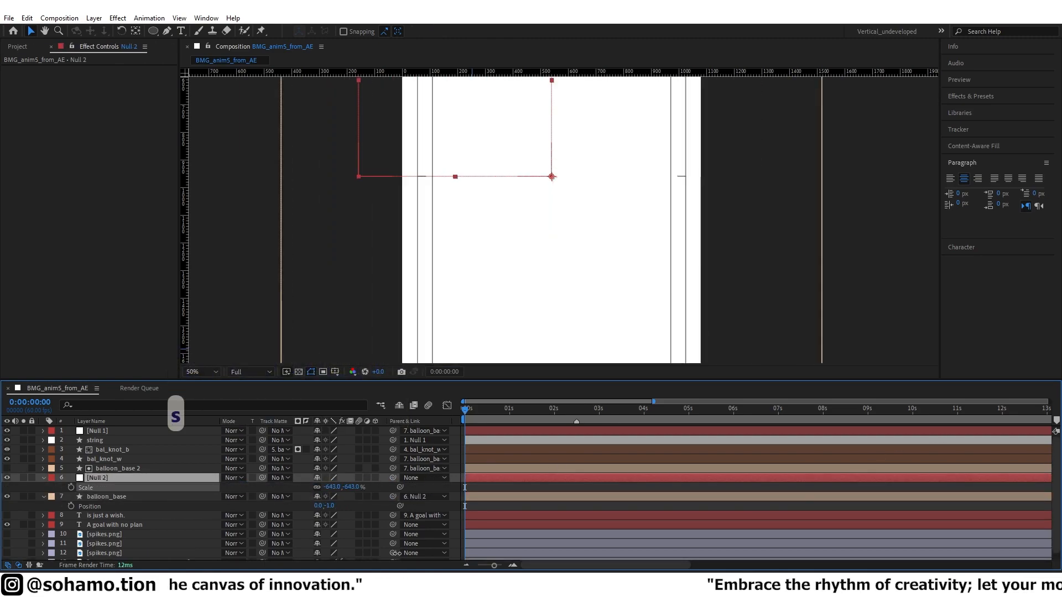
{"action": "key", "text": "ctrl+z"}
{"action": "left_click", "coordinate": [482, 476]}
{"action": "key", "text": "Delete"}
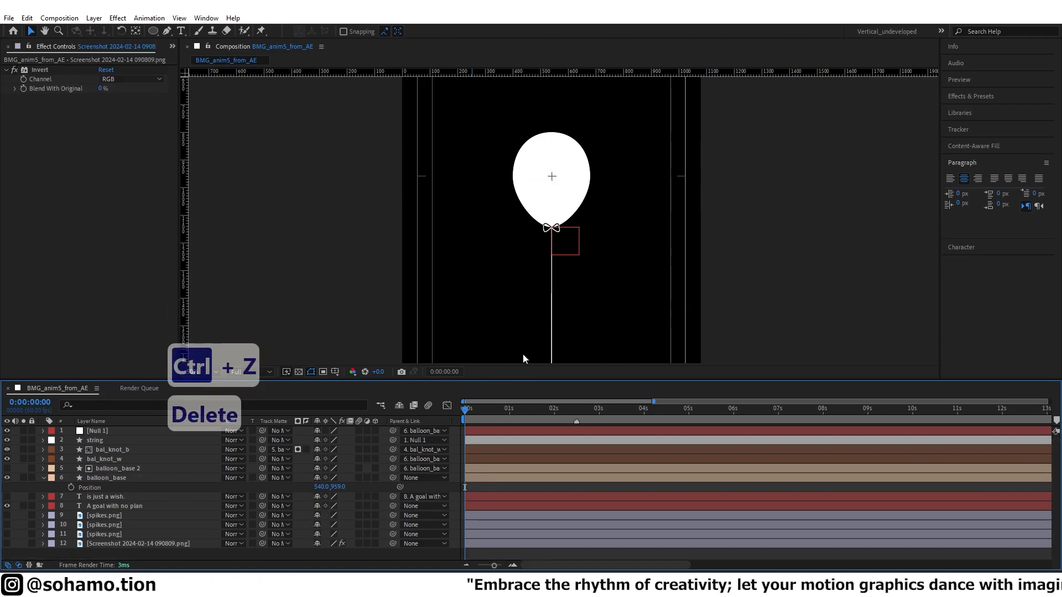
{"action": "scroll", "coordinate": [575, 213], "scroll_direction": "down", "scroll_amount": 1}
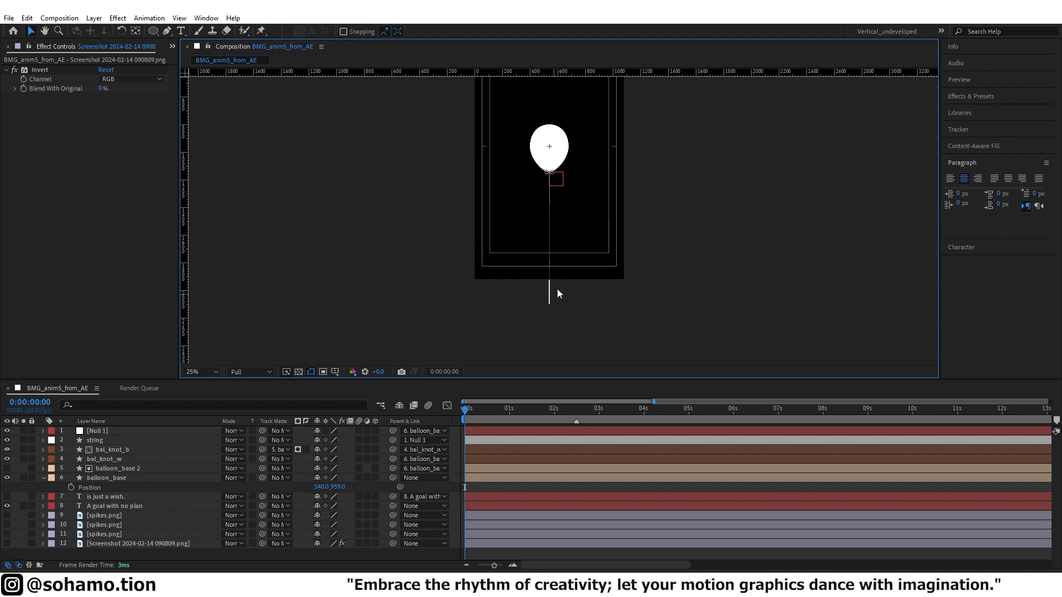
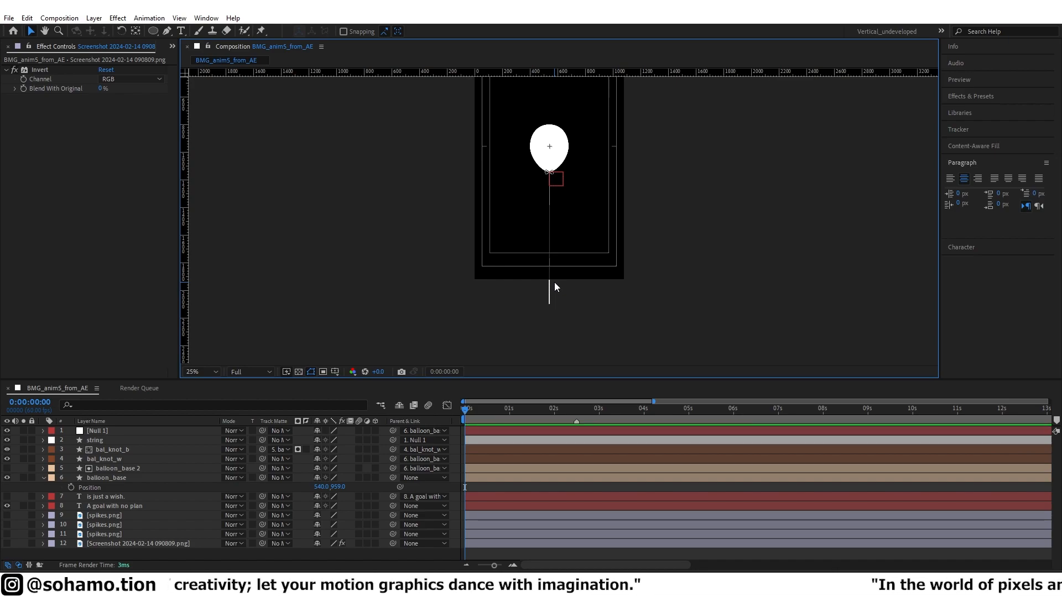
Select the string layer, enlarge the composition view and activate the Puppet Pin tool.
{"action": "left_click", "coordinate": [485, 489]}
{"action": "left_click", "coordinate": [481, 479]}
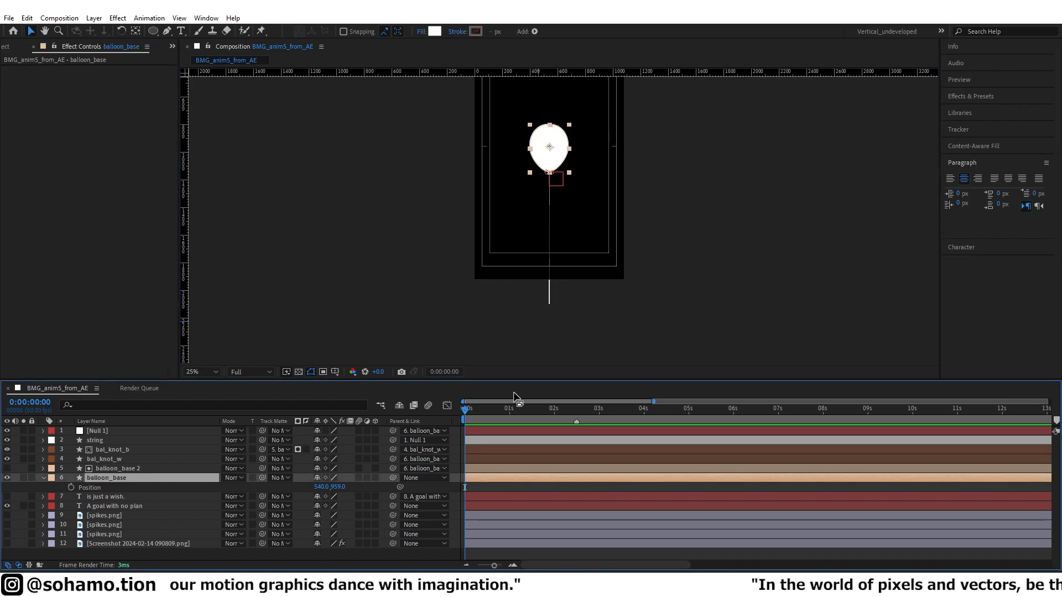
{"action": "scroll", "coordinate": [547, 219], "scroll_direction": "up", "scroll_amount": 2}
{"action": "left_click_drag", "start_coordinate": [545, 273], "coordinate": [550, 382]}
{"action": "left_click", "coordinate": [514, 441]}
{"action": "scroll", "coordinate": [557, 317], "scroll_direction": "up", "scroll_amount": 1}
{"action": "left_click_drag", "start_coordinate": [572, 271], "coordinate": [576, 175]}
{"action": "key", "text": "grave"}
{"action": "key", "text": "grave"}
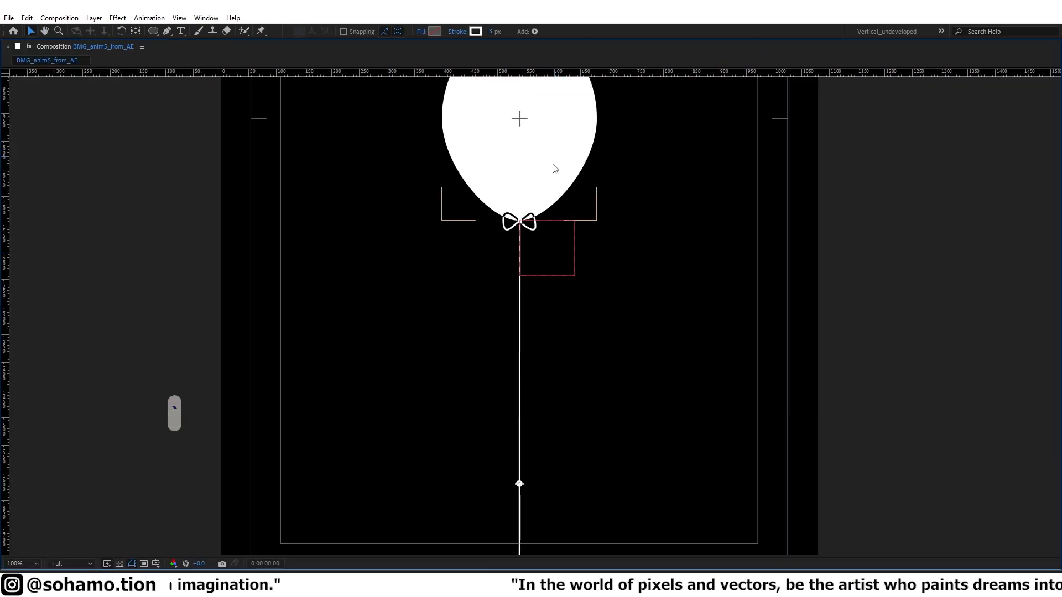
{"action": "left_click", "coordinate": [261, 31]}
Try placing puppet pins along the string, starting below the balloon's knot.
{"action": "key", "text": "grave"}
{"action": "scroll", "coordinate": [522, 268], "scroll_direction": "up", "scroll_amount": 2}
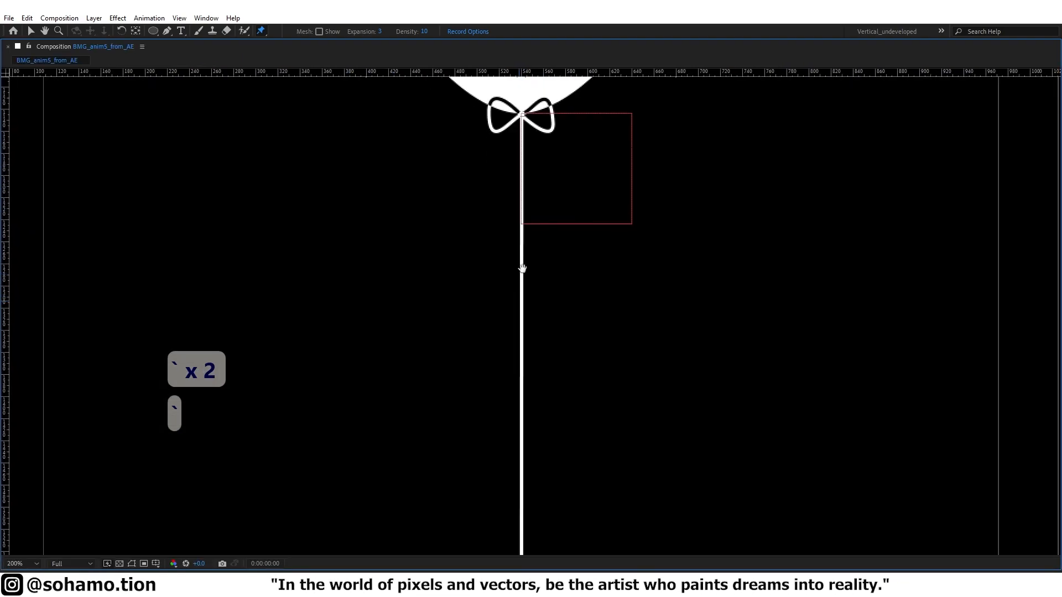
{"action": "left_click", "coordinate": [523, 272]}
{"action": "scroll", "coordinate": [569, 282], "scroll_direction": "down", "scroll_amount": 2}
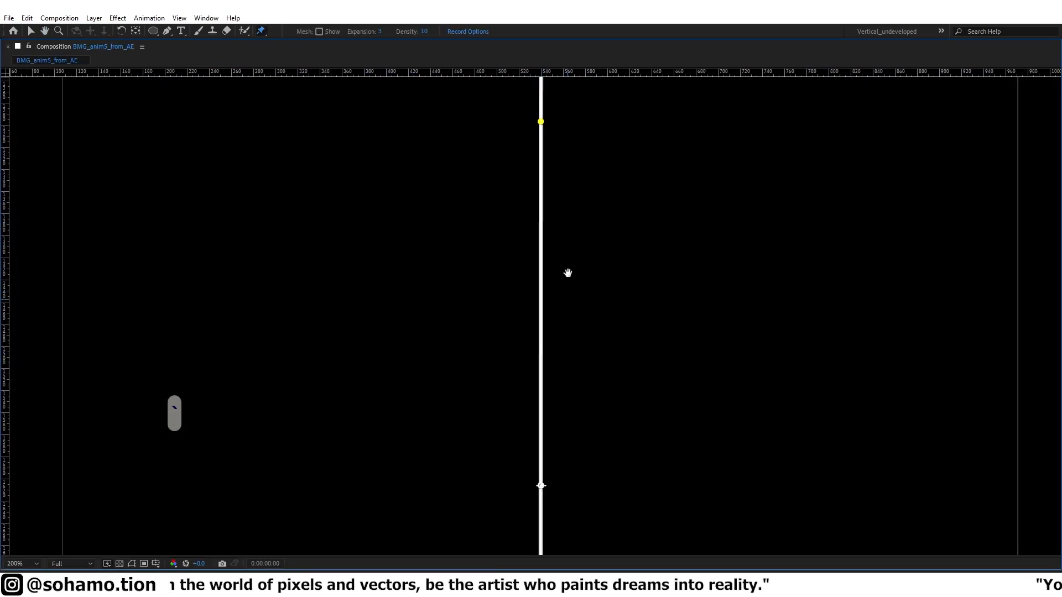
{"action": "scroll", "coordinate": [572, 375], "scroll_direction": "down", "scroll_amount": 3}
{"action": "left_click", "coordinate": [558, 373]}
{"action": "scroll", "coordinate": [561, 371], "scroll_direction": "down", "scroll_amount": 3}
Examine the string layer's Puppet effect properties, including the mesh rotation refinement and Mesh 1 settings.
{"action": "key", "text": "grave"}
{"action": "left_click", "coordinate": [43, 441]}
{"action": "left_click", "coordinate": [62, 459]}
{"action": "left_click", "coordinate": [62, 459]}
{"action": "left_click", "coordinate": [53, 469]}
{"action": "left_click", "coordinate": [54, 450]}
{"action": "left_click", "coordinate": [63, 468]}
{"action": "left_click", "coordinate": [135, 480]}
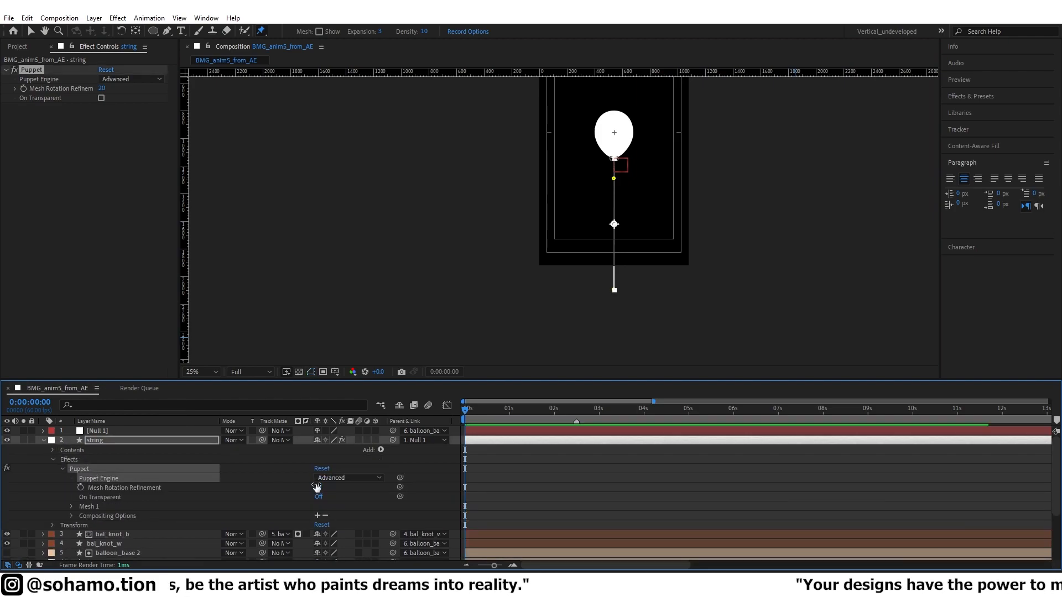
{"action": "left_click_drag", "start_coordinate": [317, 487], "coordinate": [327, 486]}
{"action": "left_click_drag", "start_coordinate": [527, 467], "coordinate": [527, 468]}
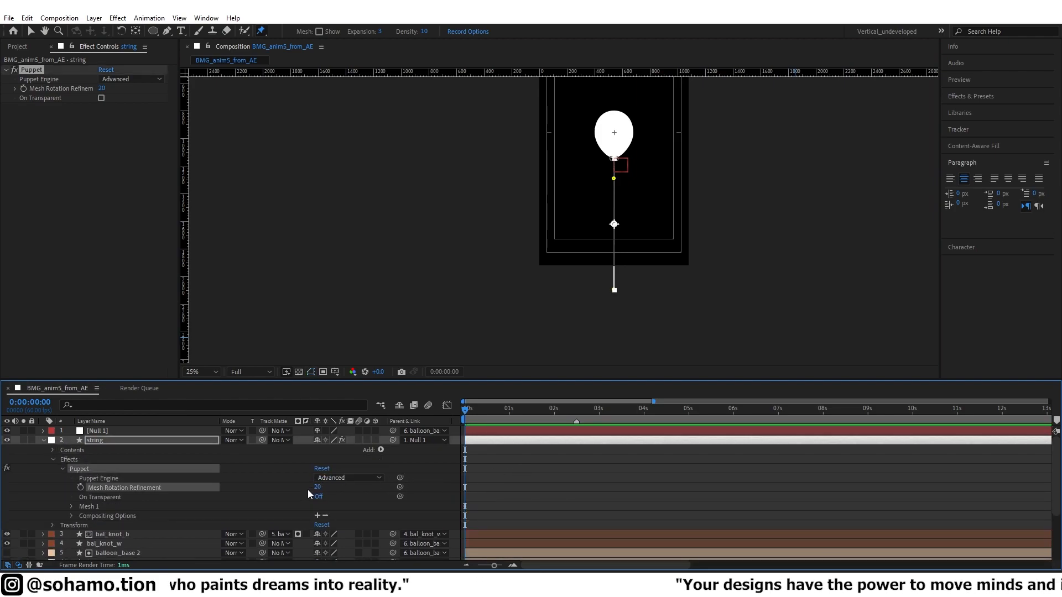
{"action": "scroll", "coordinate": [364, 469], "scroll_direction": "down", "scroll_amount": 1}
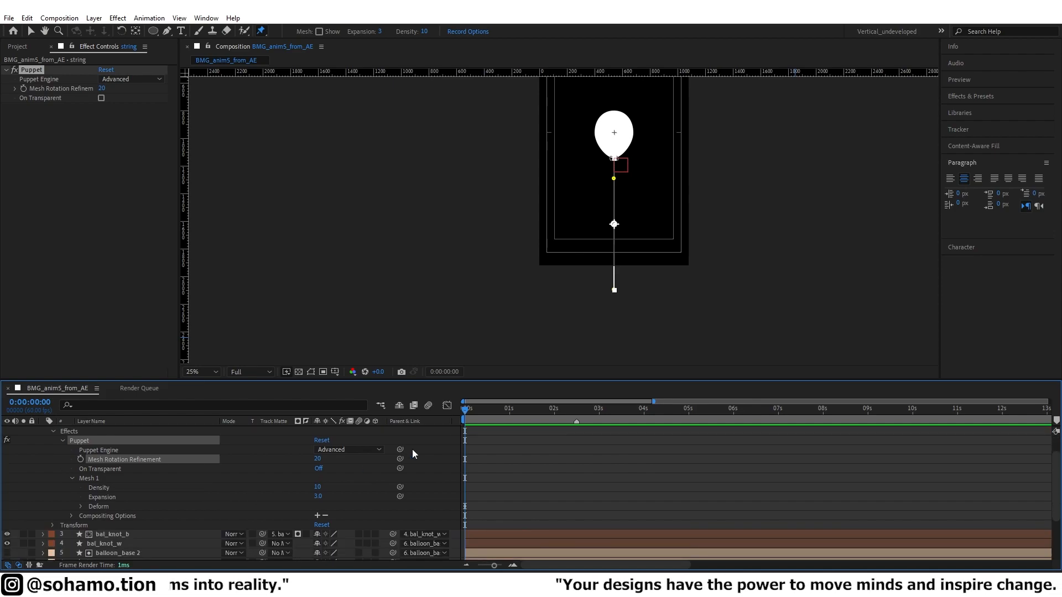
Undo the placed puppet pins and delete the Puppet effect from the string.
{"action": "key", "text": "ctrl+z"}
{"action": "key", "text": "ctrl+z"}
{"action": "key", "text": "ctrl+z"}
{"action": "key", "text": "ctrl+z"}
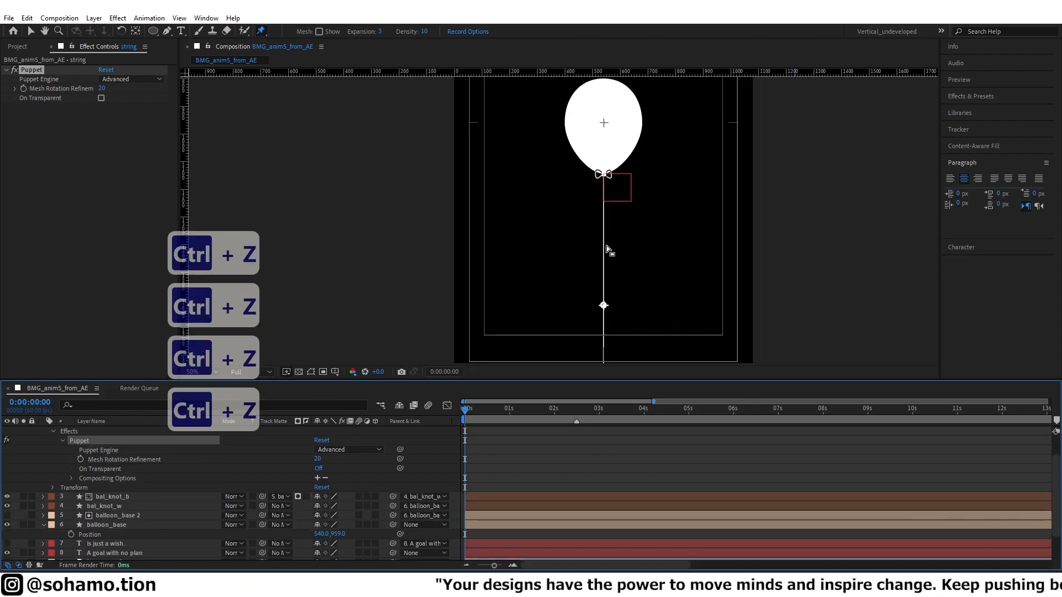
{"action": "key", "text": "Delete"}
Place three puppet pins on the string: at the balloon's knot, at the string's anchor point and at its lower end.
{"action": "scroll", "coordinate": [554, 205], "scroll_direction": "up", "scroll_amount": 4}
{"action": "key", "text": "grave"}
{"action": "scroll", "coordinate": [501, 315], "scroll_direction": "up", "scroll_amount": 4}
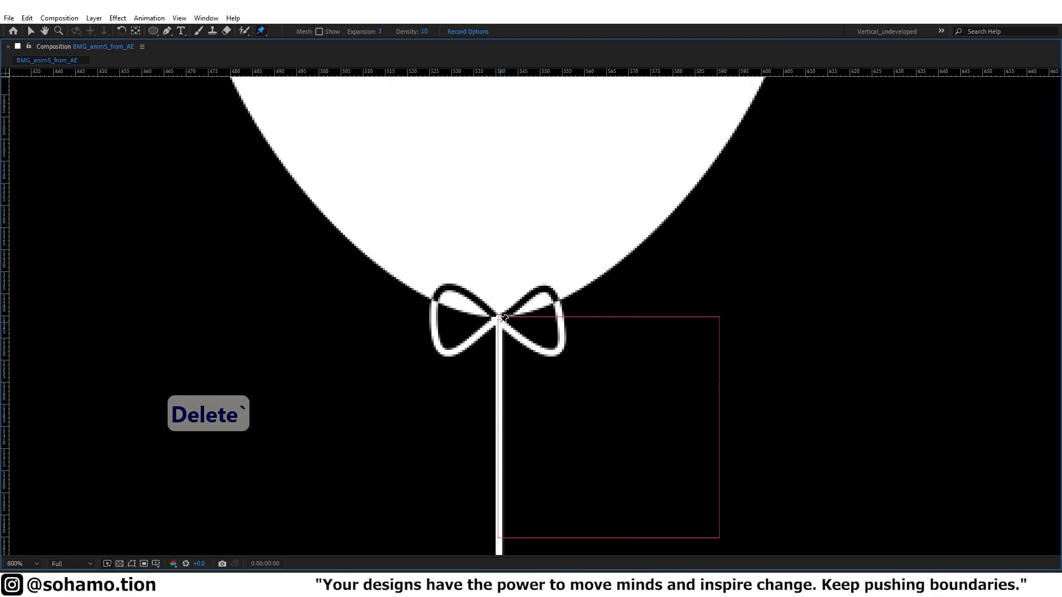
{"action": "scroll", "coordinate": [538, 346], "scroll_direction": "down", "scroll_amount": 2}
{"action": "left_click_drag", "start_coordinate": [536, 265], "coordinate": [525, 61]}
{"action": "left_click_drag", "start_coordinate": [536, 415], "coordinate": [523, 203]}
{"action": "left_click_drag", "start_coordinate": [523, 331], "coordinate": [525, 210]}
{"action": "scroll", "coordinate": [523, 336], "scroll_direction": "down", "scroll_amount": 2}
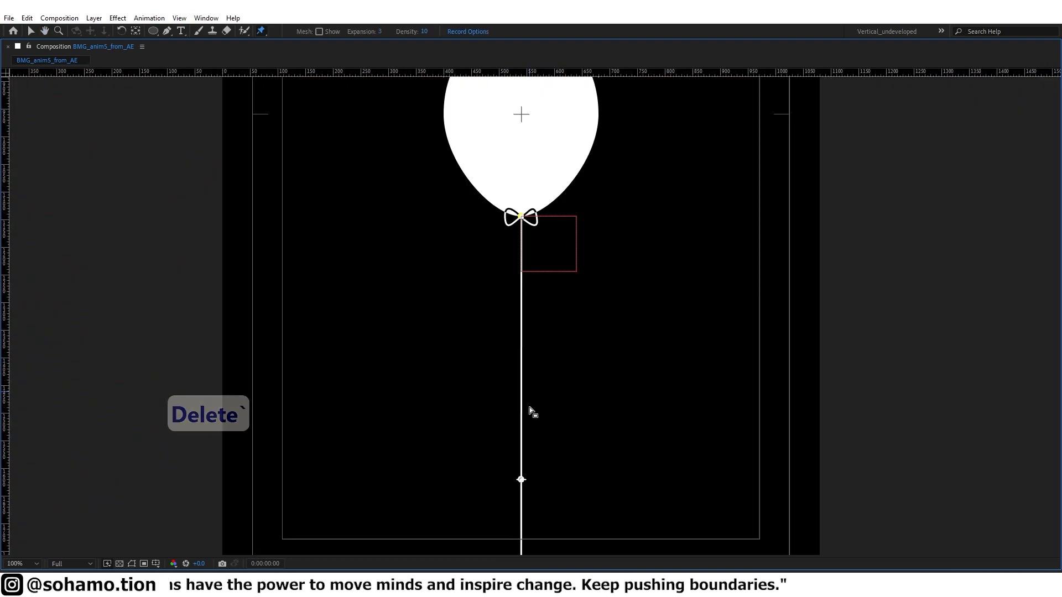
{"action": "left_click", "coordinate": [521, 478]}
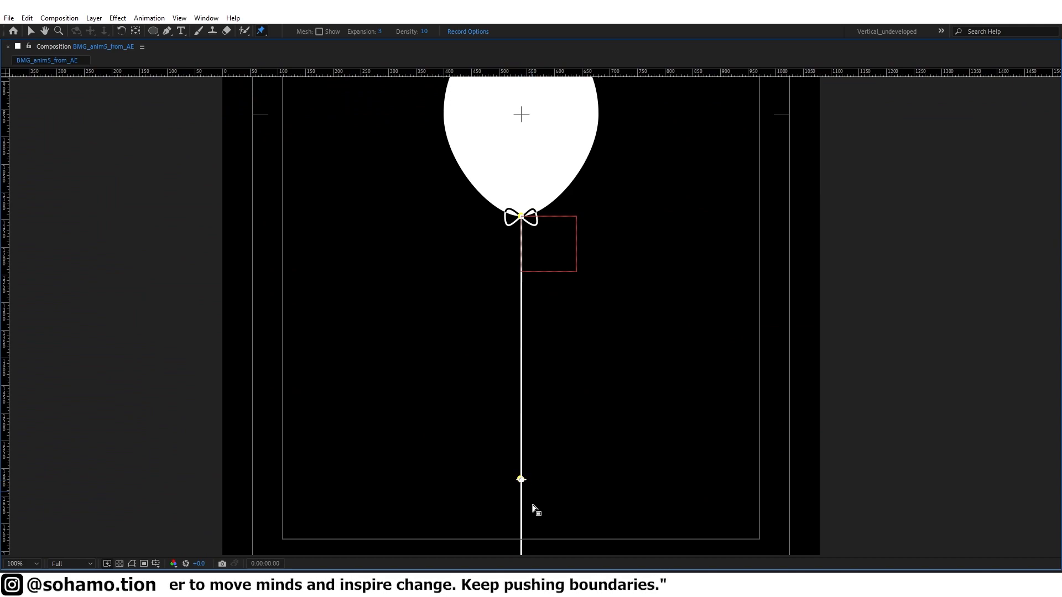
{"action": "scroll", "coordinate": [533, 507], "scroll_direction": "down", "scroll_amount": 2}
{"action": "scroll", "coordinate": [533, 393], "scroll_direction": "up", "scroll_amount": 3}
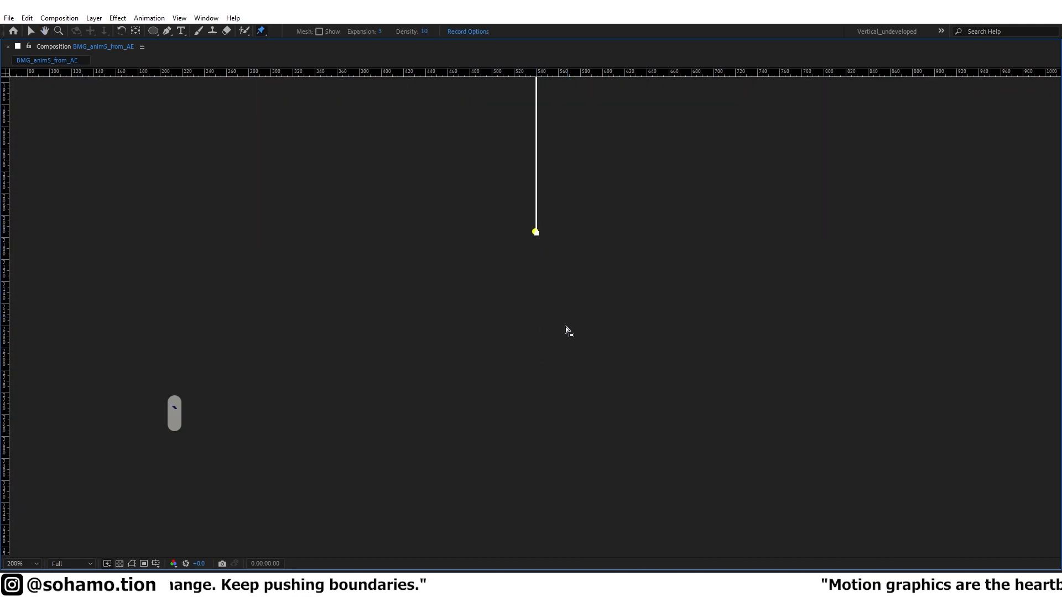
Reveal the individual Deform pins of Mesh 1 in the string's Puppet effect.
{"action": "key", "text": "grave"}
{"action": "scroll", "coordinate": [546, 215], "scroll_direction": "down", "scroll_amount": 2}
{"action": "left_click", "coordinate": [62, 462]}
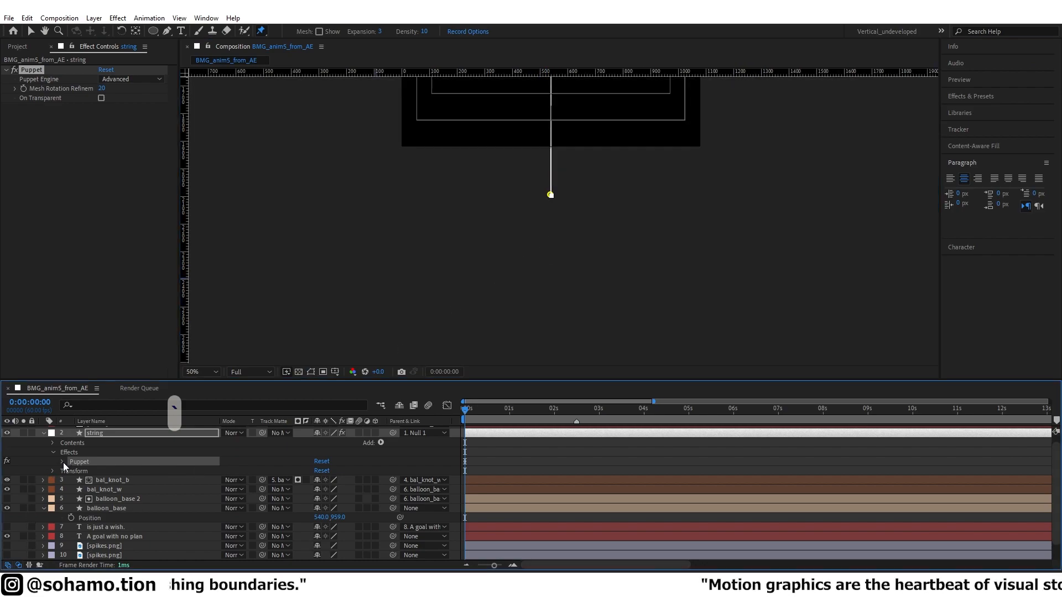
{"action": "left_click", "coordinate": [72, 500]}
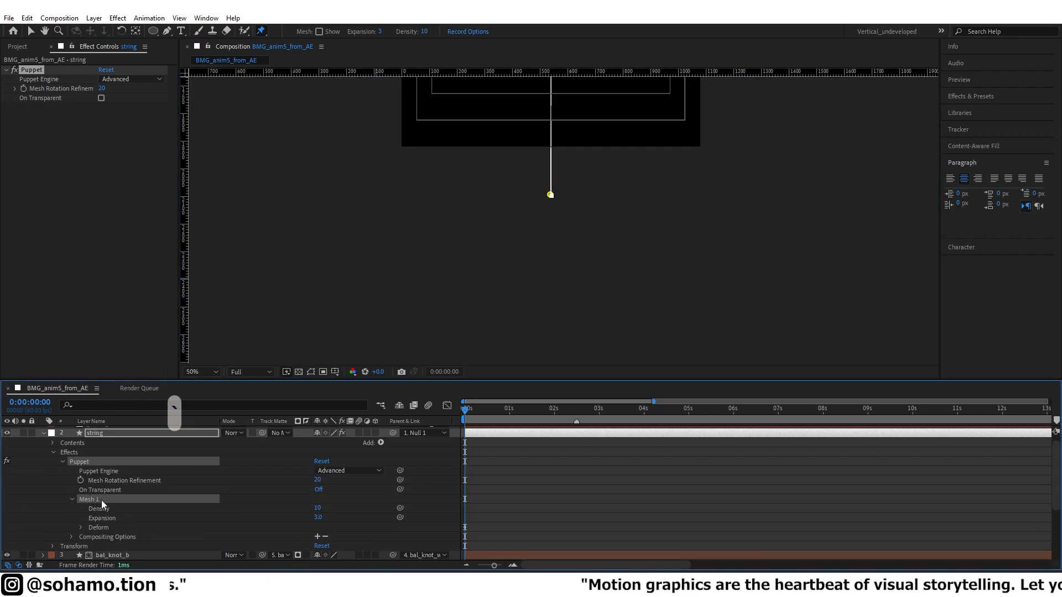
{"action": "left_click_drag", "start_coordinate": [497, 193], "coordinate": [459, 269]}
{"action": "left_click", "coordinate": [81, 528]}
{"action": "left_click", "coordinate": [90, 537]}
{"action": "scroll", "coordinate": [90, 531], "scroll_direction": "down", "scroll_amount": 3}
Keyframe Puppet Pin 3's position from 319.5, 2093.0 at the start to 791.5, 2029.0 at frame 18 and back to 351.5, 2045.0.
{"action": "key", "text": "v"}
{"action": "left_click", "coordinate": [519, 269]}
{"action": "left_click_drag", "start_coordinate": [604, 139], "coordinate": [605, 328]}
{"action": "scroll", "coordinate": [542, 185], "scroll_direction": "down", "scroll_amount": 2}
{"action": "left_click_drag", "start_coordinate": [519, 410], "coordinate": [463, 415]}
{"action": "left_click_drag", "start_coordinate": [475, 533], "coordinate": [461, 466]}
{"action": "left_click", "coordinate": [473, 503]}
{"action": "left_click_drag", "start_coordinate": [465, 410], "coordinate": [478, 442]}
{"action": "key", "text": "equal"}
{"action": "key", "text": "equal"}
{"action": "mouse_move", "coordinate": [518, 297]}
{"action": "left_mouse_down"}
{"action": "mouse_move", "coordinate": [602, 303]}
{"action": "mouse_move", "coordinate": [581, 290]}
{"action": "mouse_move", "coordinate": [523, 290]}
{"action": "left_mouse_up"}
{"action": "left_click", "coordinate": [576, 412]}
{"action": "left_click", "coordinate": [490, 477]}
Preview the swing of the string's lower end and deselect the layer.
{"action": "left_click", "coordinate": [644, 414]}
{"action": "key", "text": "space"}
{"action": "key", "text": "space"}
{"action": "key", "text": "space"}
{"action": "key", "text": "space"}
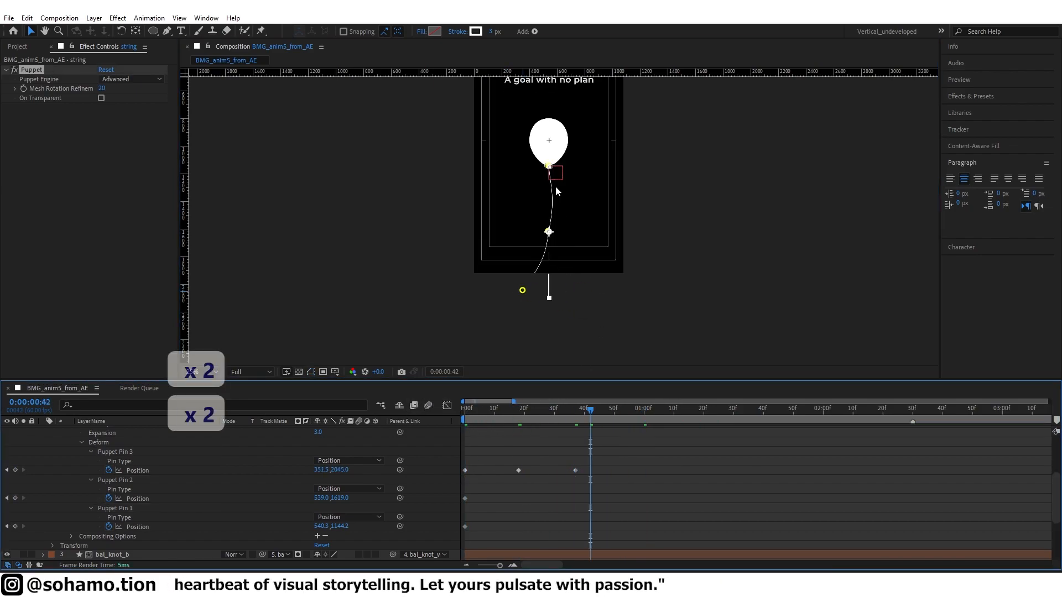
{"action": "key", "text": "Escape"}
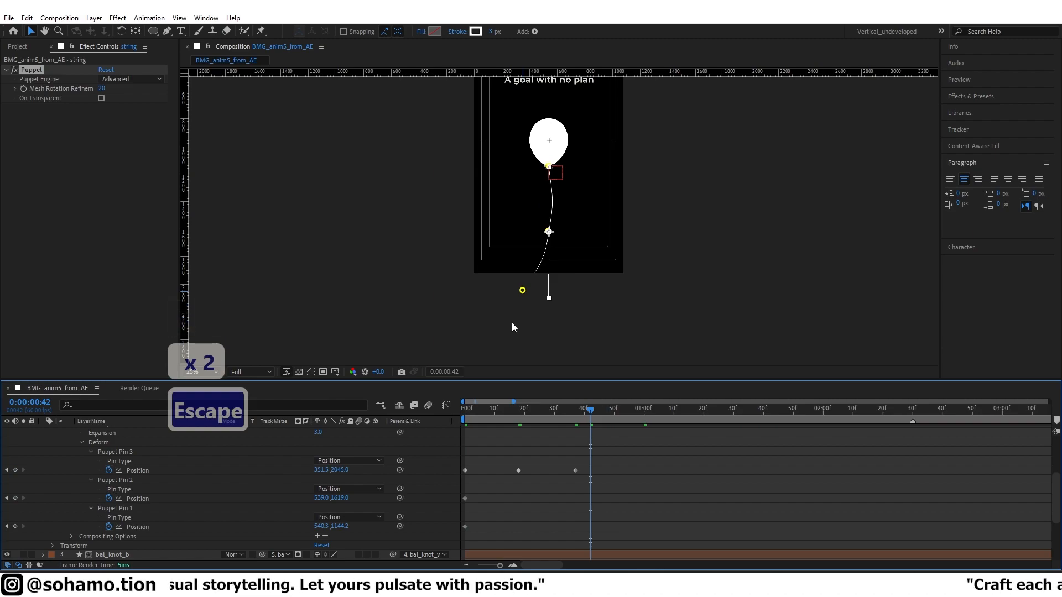
{"action": "left_click", "coordinate": [595, 339]}
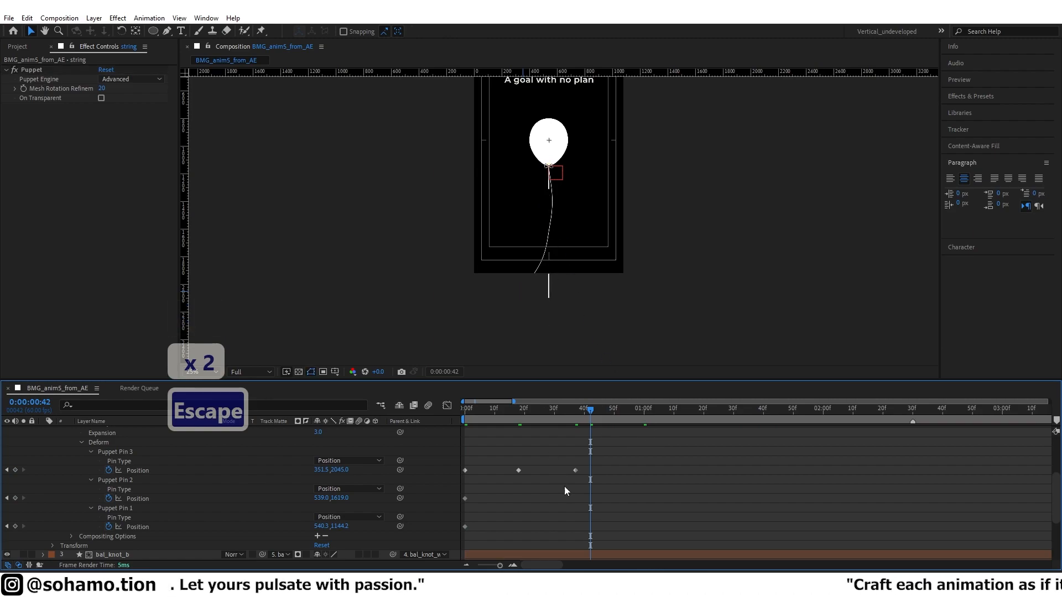
Keyframe Puppet Pin 2's position at frame 18, and at 589.0, 1653.0 in line with Puppet Pin 3's third keyframe.
{"action": "left_click_drag", "start_coordinate": [522, 410], "coordinate": [518, 409]}
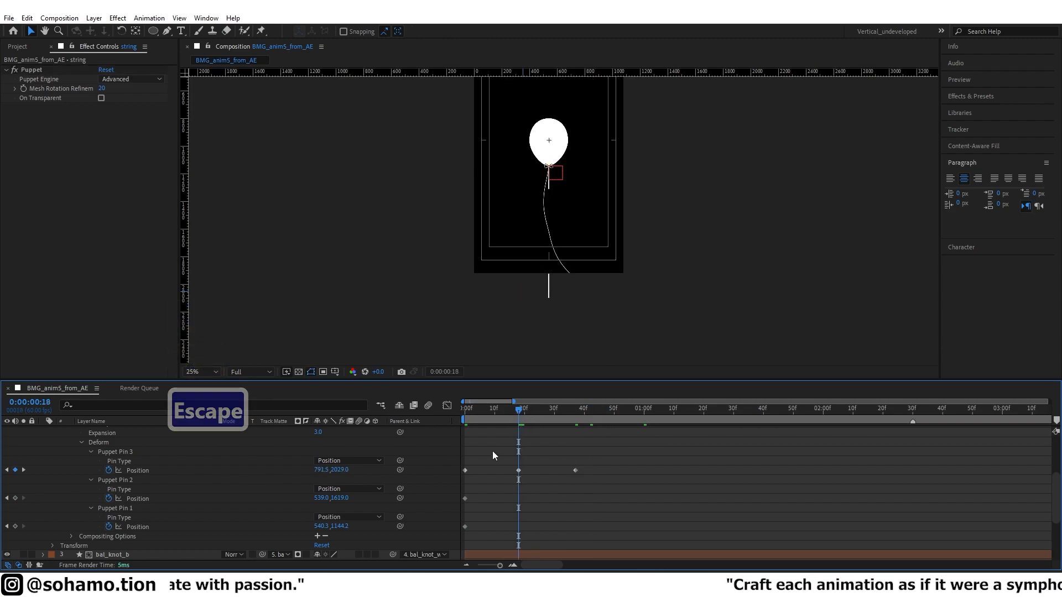
{"action": "left_click", "coordinate": [114, 479]}
{"action": "scroll", "coordinate": [547, 215], "scroll_direction": "up", "scroll_amount": 2}
{"action": "mouse_move", "coordinate": [551, 249]}
{"action": "left_mouse_down"}
{"action": "mouse_move", "coordinate": [542, 209]}
{"action": "mouse_move", "coordinate": [546, 257]}
{"action": "mouse_move", "coordinate": [527, 254]}
{"action": "mouse_move", "coordinate": [565, 257]}
{"action": "left_mouse_up"}
{"action": "left_click", "coordinate": [585, 412]}
{"action": "left_click_drag", "start_coordinate": [585, 499], "coordinate": [575, 499]}
{"action": "scroll", "coordinate": [652, 205], "scroll_direction": "down", "scroll_amount": 2}
{"action": "key", "text": "space"}
{"action": "key", "text": "space"}
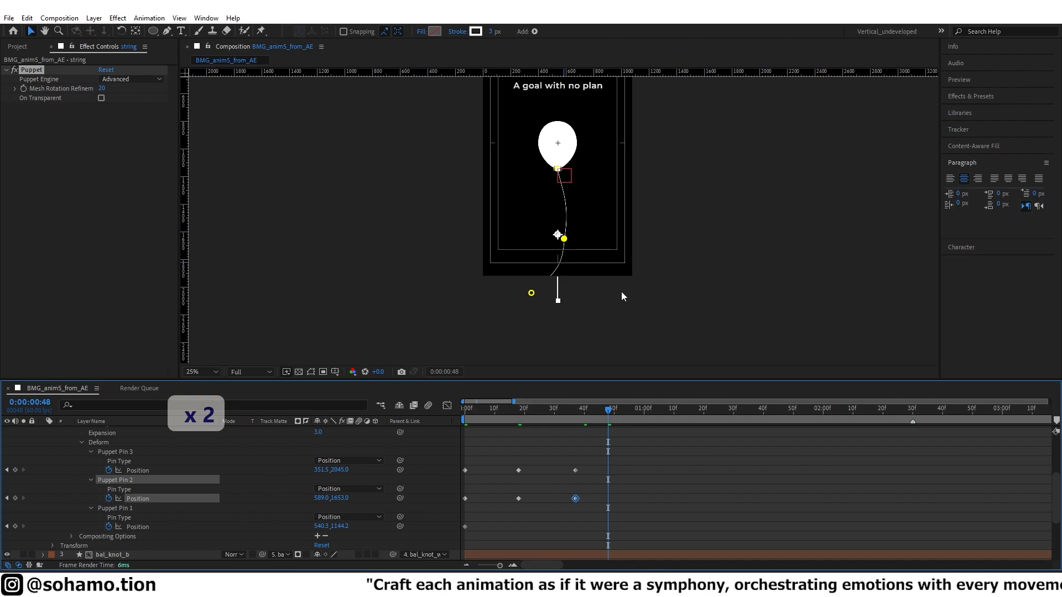
Copy and paste the starting Position keyframes of Puppet Pin 1 and Puppet Pin 2 to close the swing.
{"action": "left_click", "coordinate": [465, 527]}
{"action": "key", "text": "ctrl+c"}
{"action": "key", "text": "ctrl+v"}
{"action": "left_click", "coordinate": [465, 499]}
{"action": "key", "text": "ctrl+c"}
{"action": "key", "text": "ctrl+v"}
{"action": "left_click", "coordinate": [465, 471]}
{"action": "key", "text": "space"}
Retime the third Position keyframes of Puppet Pins 2 and 3 to shortly before 0:00:02:30 and check their graph curves.
{"action": "left_click_drag", "start_coordinate": [475, 464], "coordinate": [734, 486]}
{"action": "left_click", "coordinate": [447, 406]}
{"action": "key", "text": "ctrl+t"}
{"action": "key", "text": "v"}
{"action": "left_click", "coordinate": [446, 405]}
{"action": "left_click", "coordinate": [447, 406]}
{"action": "left_click", "coordinate": [586, 331]}
{"action": "left_click", "coordinate": [473, 412]}
{"action": "left_click", "coordinate": [447, 405]}
{"action": "key", "text": "space"}
Paste the starting Position keyframes of all three puppet pins at 0:00:02:30 so the string's swing loops.
{"action": "scroll", "coordinate": [573, 298], "scroll_direction": "down", "scroll_amount": 1}
{"action": "left_click", "coordinate": [771, 412]}
{"action": "key", "text": "ctrl+c"}
{"action": "key", "text": "ctrl+v"}
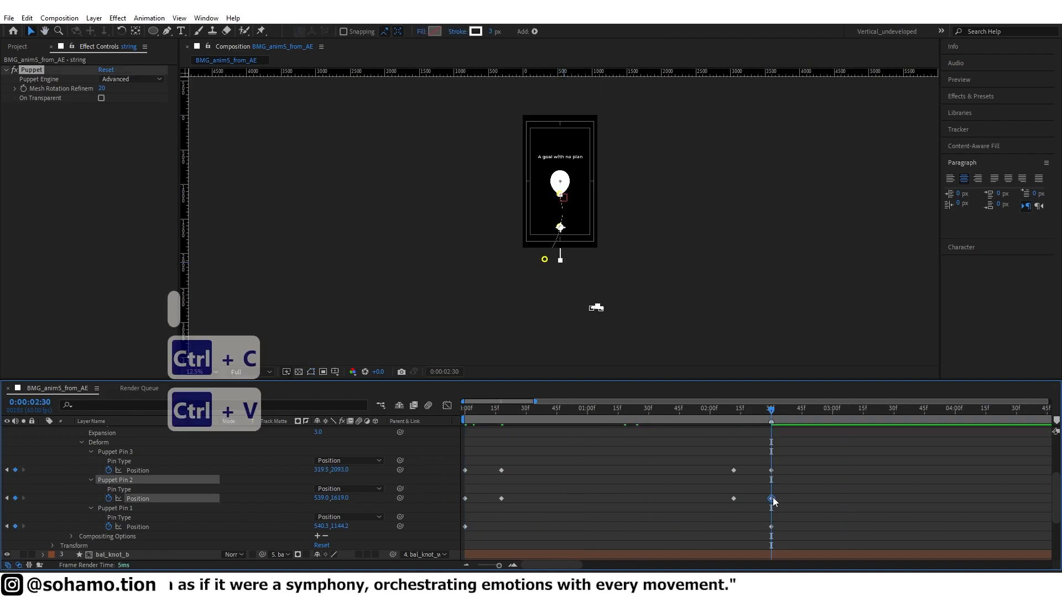
{"action": "left_click", "coordinate": [465, 471]}
{"action": "key", "text": "ctrl+c"}
{"action": "key", "text": "ctrl+v"}
{"action": "left_click", "coordinate": [465, 526]}
{"action": "key", "text": "ctrl+c"}
{"action": "key", "text": "ctrl+v"}
Show a longer timeline range and preview the string's swing from the first frame.
{"action": "left_click_drag", "start_coordinate": [535, 402], "coordinate": [611, 407]}
{"action": "left_click", "coordinate": [463, 412]}
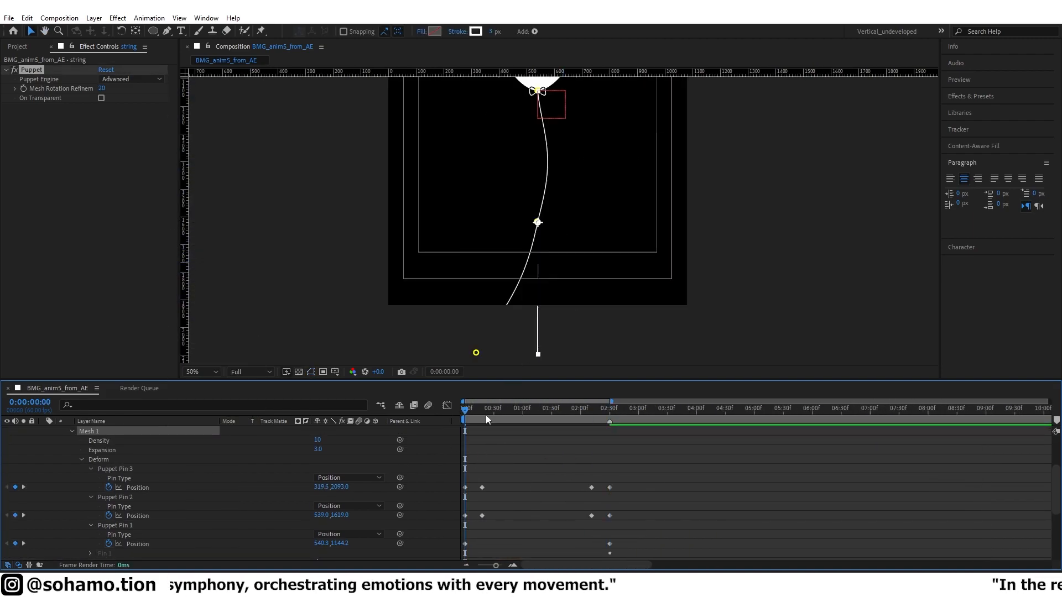
{"action": "key", "text": "space"}
{"action": "scroll", "coordinate": [541, 287], "scroll_direction": "down", "scroll_amount": 2}
{"action": "key", "text": "space"}
Collapse all layer properties and end the work area at 0:00:02:30.
{"action": "left_click", "coordinate": [610, 412]}
{"action": "scroll", "coordinate": [618, 454], "scroll_direction": "up", "scroll_amount": 3}
{"action": "key", "text": "ctrl+a"}
{"action": "key", "text": "ctrl+grave"}
{"action": "key", "text": "ctrl+grave"}
{"action": "left_click", "coordinate": [601, 556]}
{"action": "scroll", "coordinate": [560, 206], "scroll_direction": "up", "scroll_amount": 2}
{"action": "left_click_drag", "start_coordinate": [560, 205], "coordinate": [557, 310]}
{"action": "key", "text": "n"}
Preview the looping string animation in the enlarged composition view and save the project.
{"action": "key", "text": "grave"}
{"action": "scroll", "coordinate": [553, 353], "scroll_direction": "down", "scroll_amount": 2}
{"action": "key", "text": "space"}
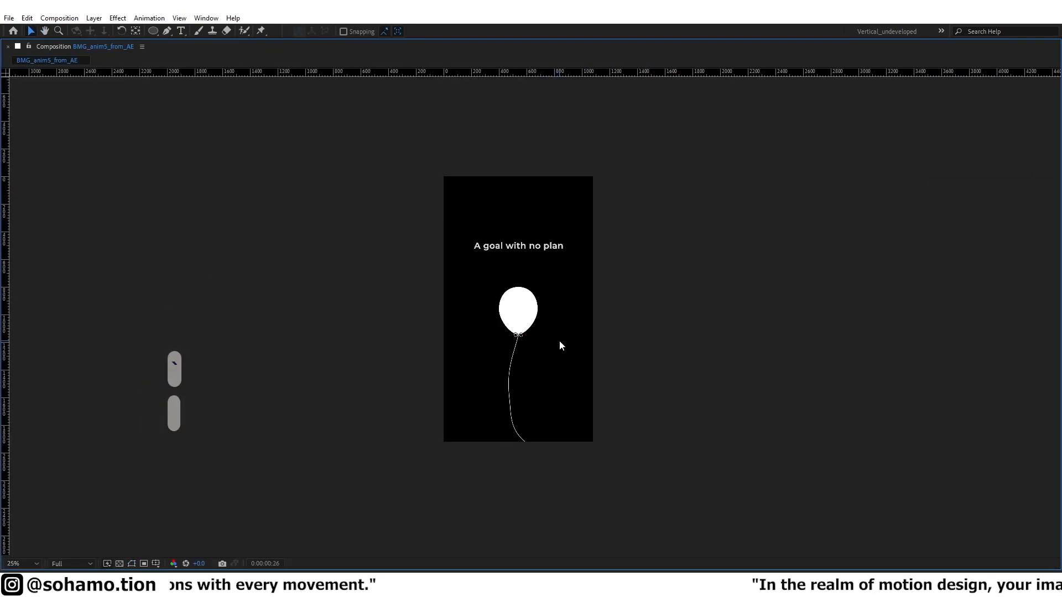
{"action": "key", "text": "space"}
{"action": "key", "text": "space"}
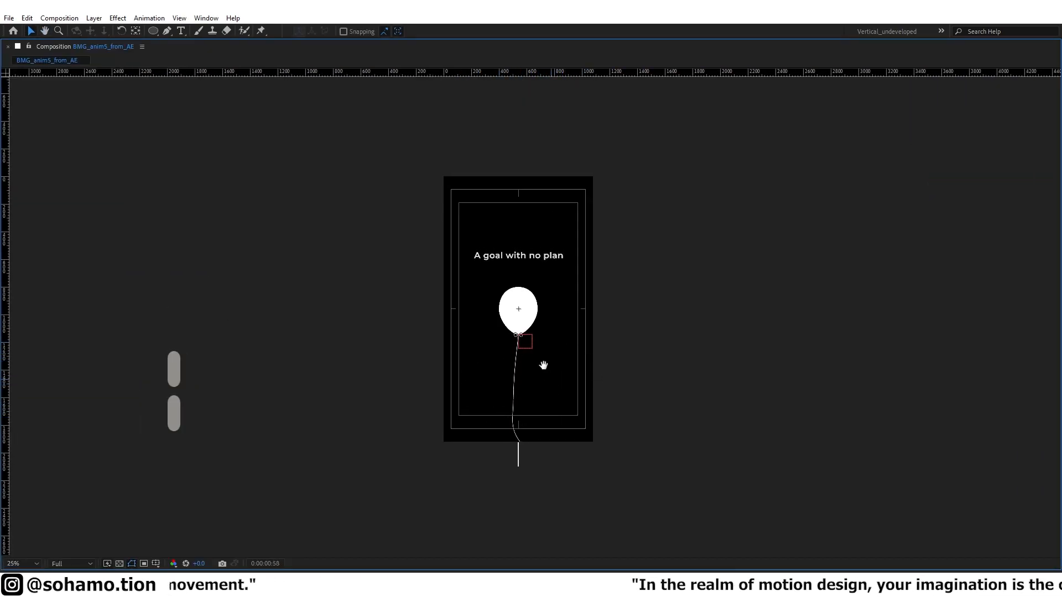
{"action": "key", "text": "space"}
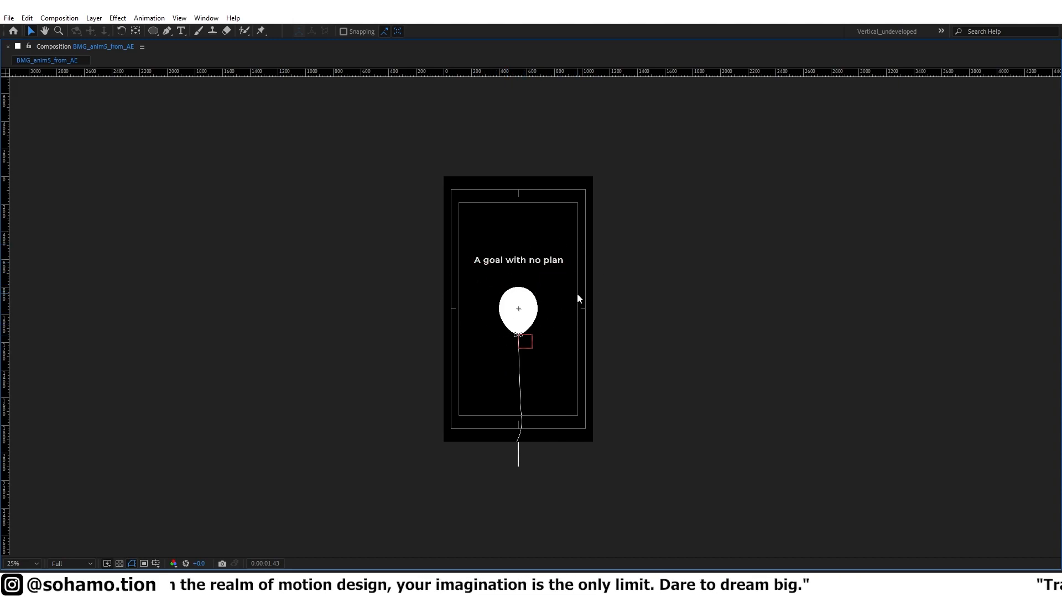
{"action": "key", "text": "ctrl+s"}
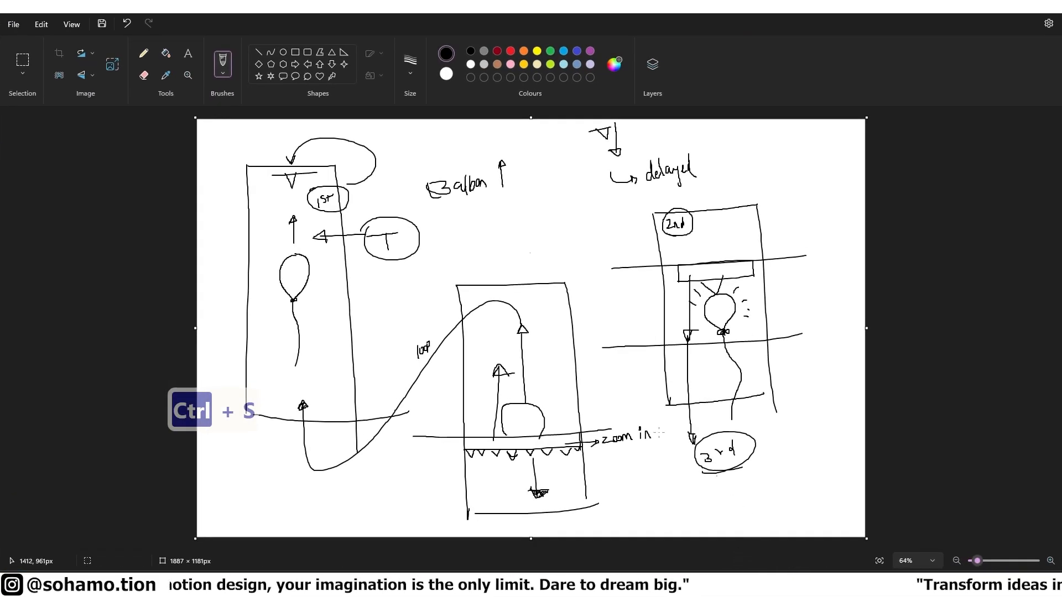
Sketch trial lines around the first panel of the Paint storyboard, undo them and return to After Effects.
{"action": "left_click_drag", "start_coordinate": [293, 221], "coordinate": [295, 491]}
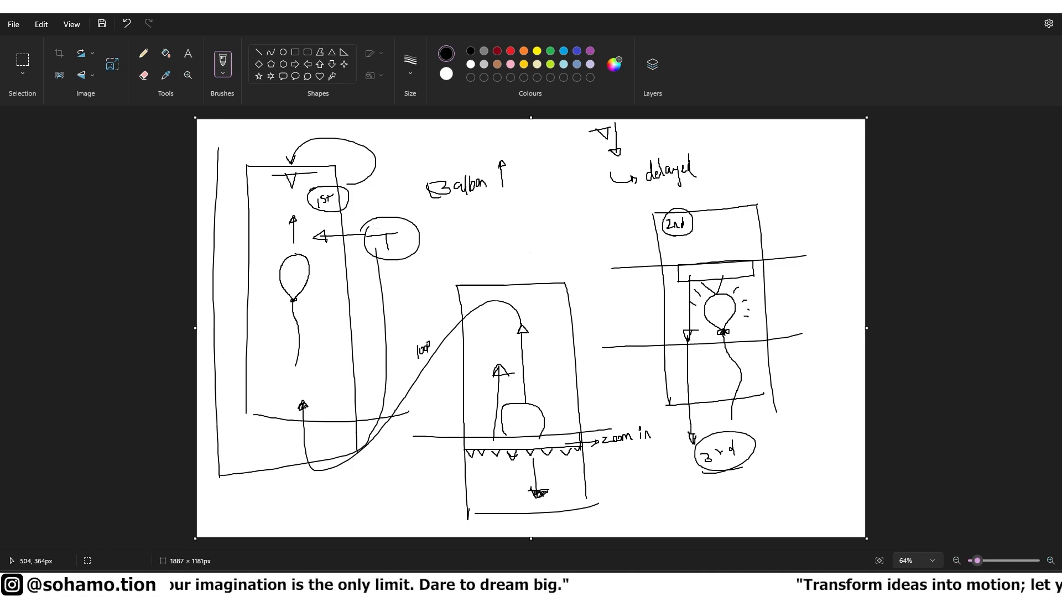
{"action": "key", "text": "ctrl+z"}
{"action": "key", "text": "ctrl+z"}
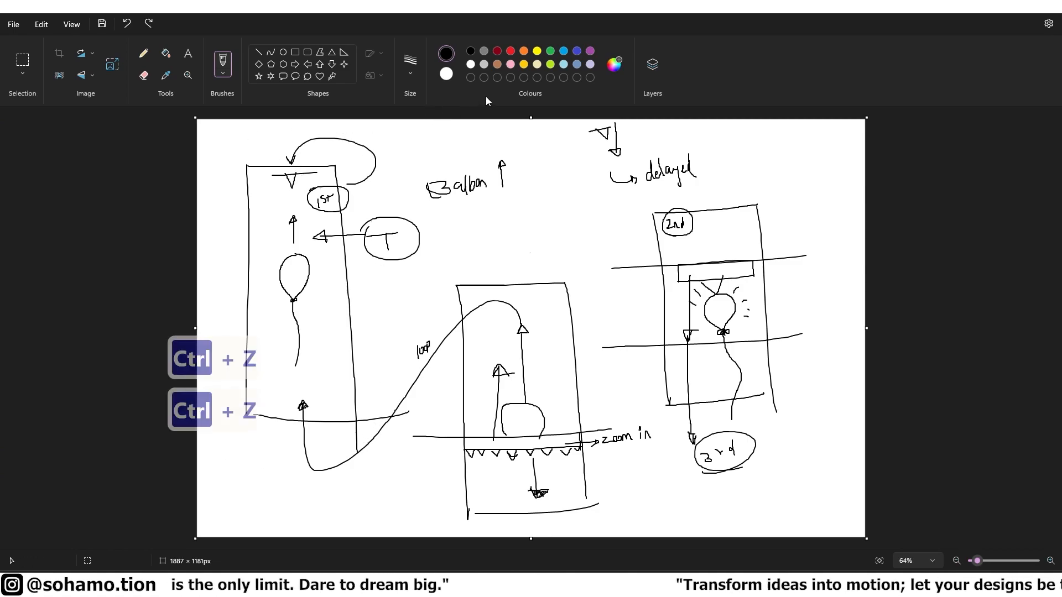
{"action": "left_click_drag", "start_coordinate": [225, 133], "coordinate": [399, 137]}
{"action": "key", "text": "alt+Tab"}
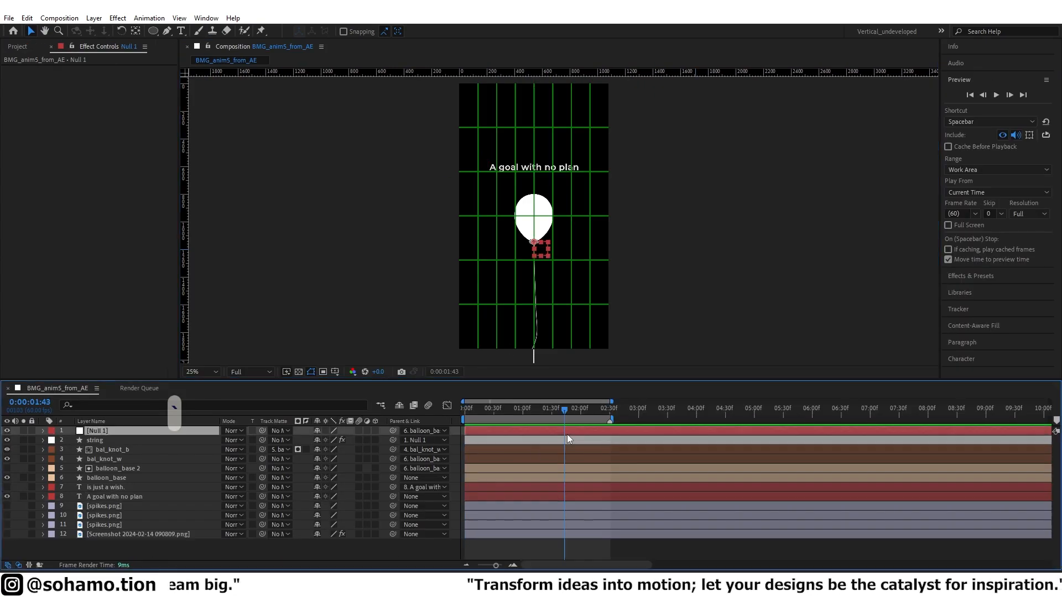
Bring the "A goal with no plan" layer to the top of the stack, show its keyframes and extend the work area.
{"action": "left_click", "coordinate": [559, 496]}
{"action": "key", "text": "ctrl+shift+bracketright"}
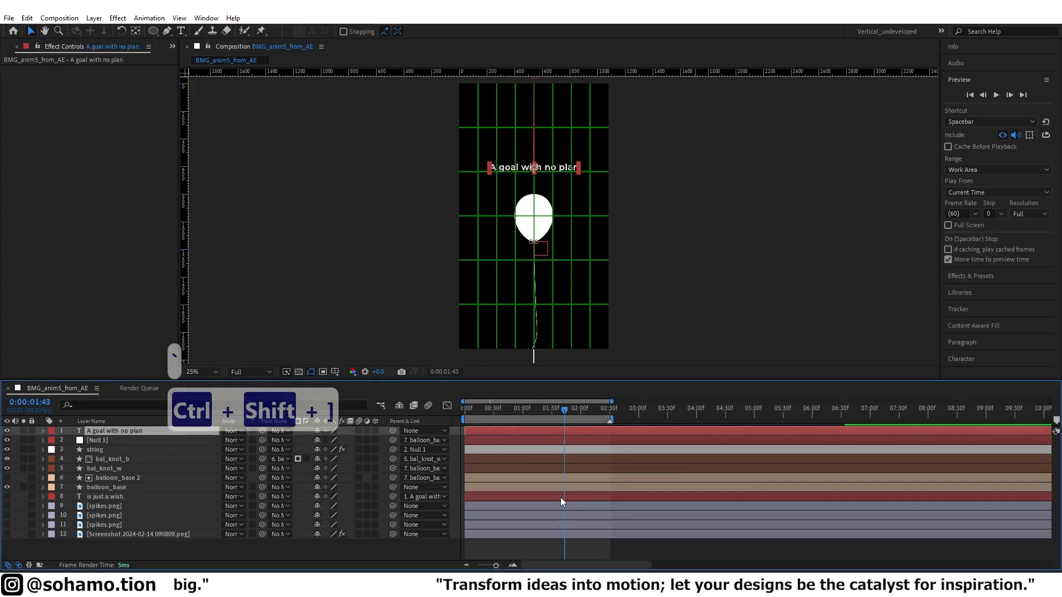
{"action": "key", "text": "u"}
{"action": "left_click_drag", "start_coordinate": [565, 410], "coordinate": [856, 420]}
Keyframe the quote text's Y Position to 527.6 at 0:00:01:59 and ease that keyframe to 100% influence at zero speed.
{"action": "left_click_drag", "start_coordinate": [679, 410], "coordinate": [536, 440]}
{"action": "left_click", "coordinate": [580, 410]}
{"action": "left_click_drag", "start_coordinate": [321, 441], "coordinate": [287, 448]}
{"action": "left_click", "coordinate": [446, 405]}
{"action": "left_click_drag", "start_coordinate": [565, 533], "coordinate": [570, 532]}
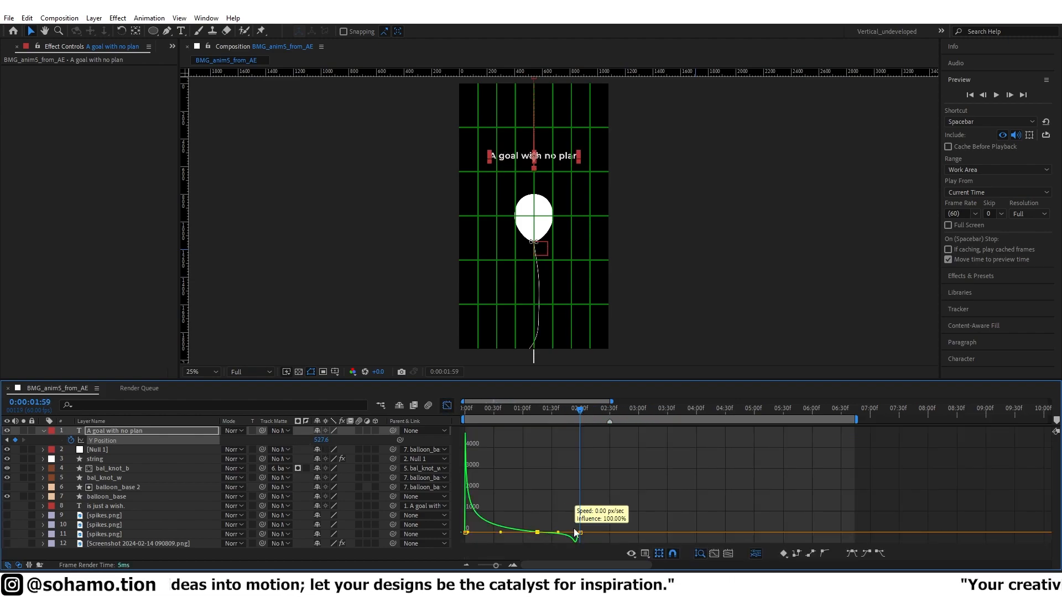
{"action": "left_click", "coordinate": [447, 406]}
Preview the quote text's movement and shift its last Y Position keyframe to the 0:00:02:30 marker.
{"action": "scroll", "coordinate": [522, 237], "scroll_direction": "down", "scroll_amount": 2}
{"action": "key", "text": "space"}
{"action": "key", "text": "space"}
{"action": "key", "text": "space"}
{"action": "key", "text": "space"}
{"action": "left_click_drag", "start_coordinate": [580, 440], "coordinate": [366, 416]}
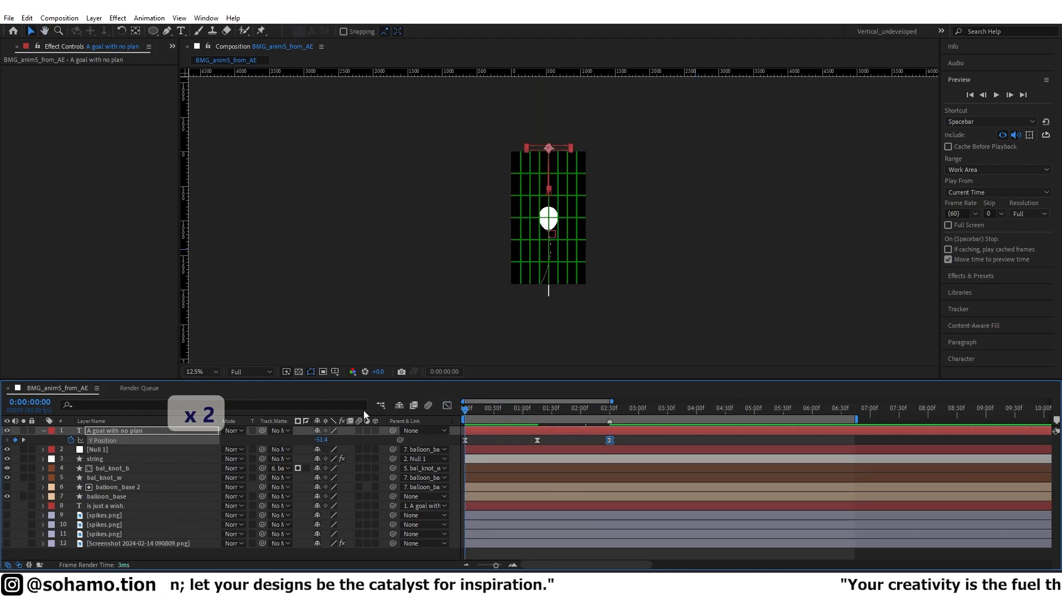
Move the quote text's middle Y Position keyframe to 0:00:01:39 and preview the retimed movement.
{"action": "key", "text": "space"}
{"action": "left_click_drag", "start_coordinate": [537, 441], "coordinate": [561, 440]}
{"action": "key", "text": "space"}
{"action": "key", "text": "space"}
{"action": "key", "text": "space"}
{"action": "left_click_drag", "start_coordinate": [593, 408], "coordinate": [391, 407]}
{"action": "left_click", "coordinate": [486, 441]}
Separate balloon_base's position dimensions and place an eased Y Position keyframe at 0:00:01:39.
{"action": "left_click", "coordinate": [114, 496]}
{"action": "key", "text": "p"}
{"action": "right_click", "coordinate": [100, 506]}
{"action": "left_click", "coordinate": [70, 516]}
{"action": "key", "text": "F9"}
{"action": "left_click_drag", "start_coordinate": [522, 410], "coordinate": [568, 409]}
{"action": "left_click_drag", "start_coordinate": [465, 515], "coordinate": [560, 515]}
Lower balloon_base at the start of the composition by keyframing its Y Position to 1279.8 at 0:00:00:00.
{"action": "scroll", "coordinate": [558, 238], "scroll_direction": "up", "scroll_amount": 3}
{"action": "key", "text": "grave"}
{"action": "key", "text": "grave"}
{"action": "key", "text": "grave"}
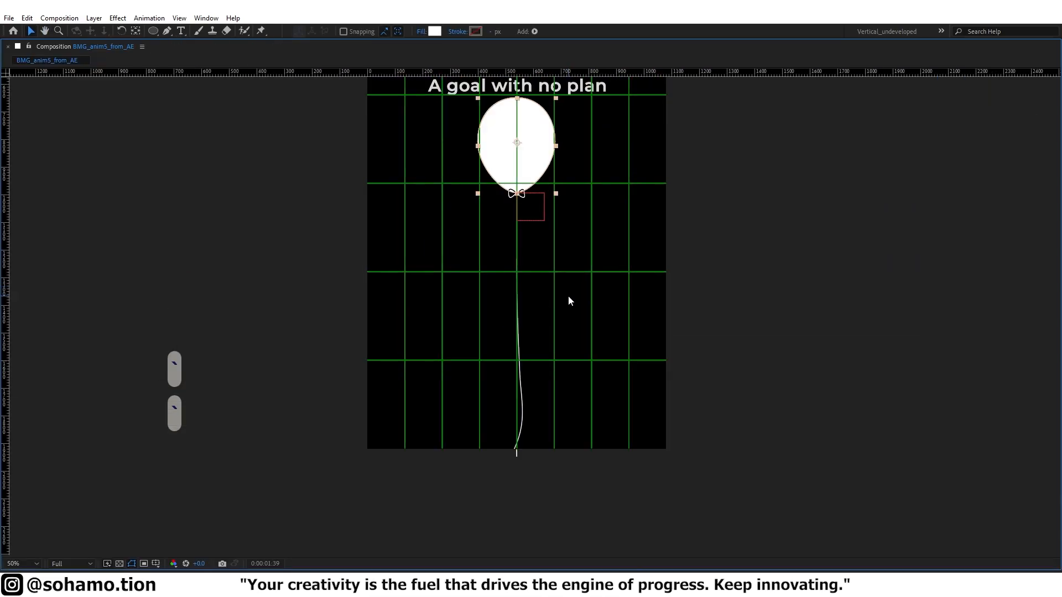
{"action": "key", "text": "grave"}
{"action": "scroll", "coordinate": [569, 301], "scroll_direction": "down", "scroll_amount": 2}
{"action": "left_click_drag", "start_coordinate": [560, 410], "coordinate": [455, 416]}
{"action": "left_click_drag", "start_coordinate": [322, 515], "coordinate": [544, 480]}
{"action": "scroll", "coordinate": [554, 270], "scroll_direction": "up", "scroll_amount": 5}
Switch to the Paint storyboard, undo trial strokes, outline the spike strip in green with a "2" beside it, and return to After Effects.
{"action": "key", "text": "alt+Tab"}
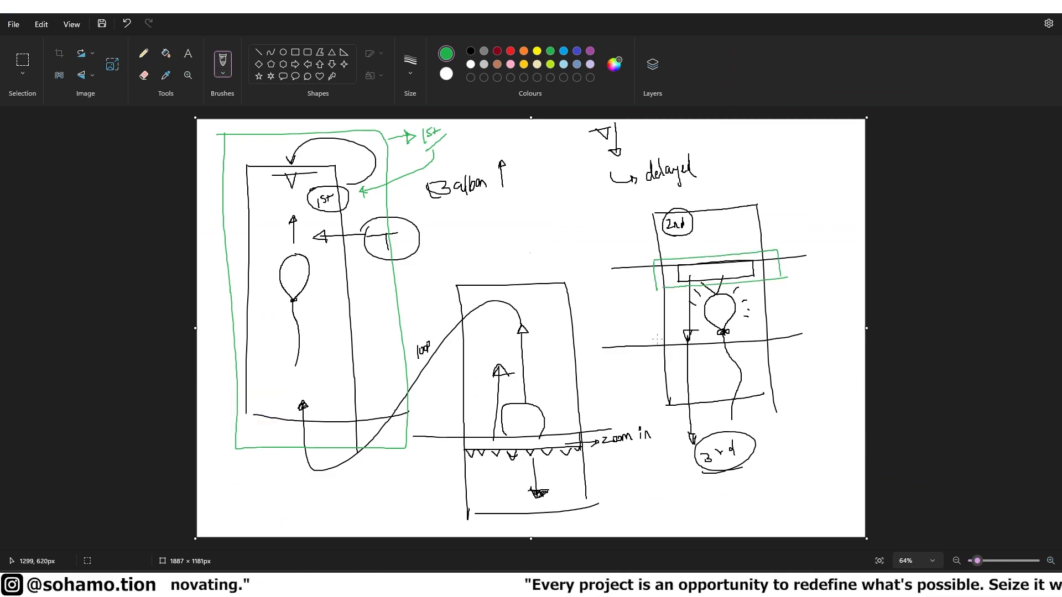
{"action": "key", "text": "ctrl+z"}
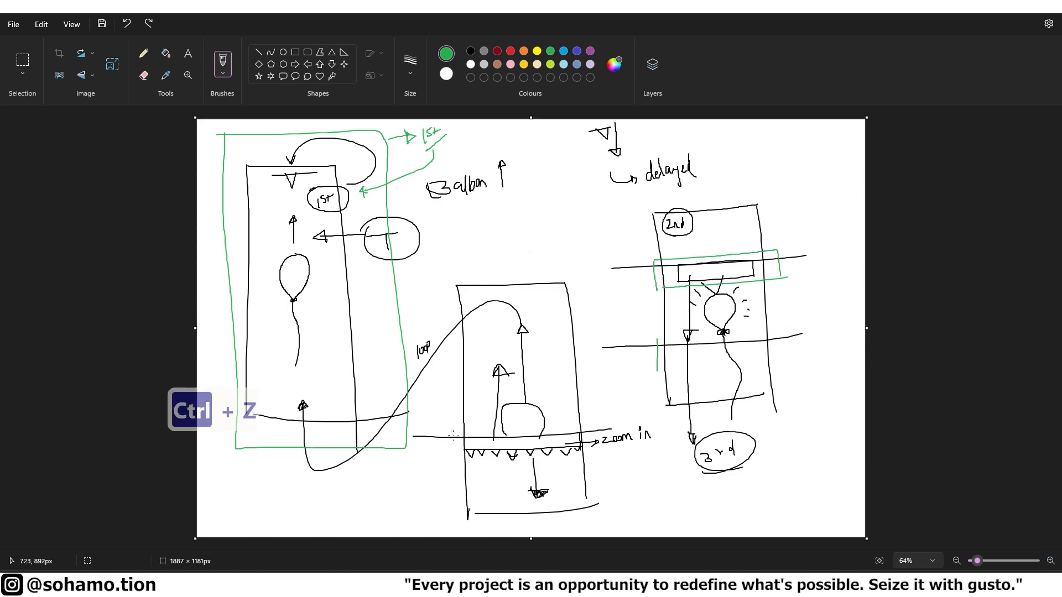
{"action": "key", "text": "ctrl+z"}
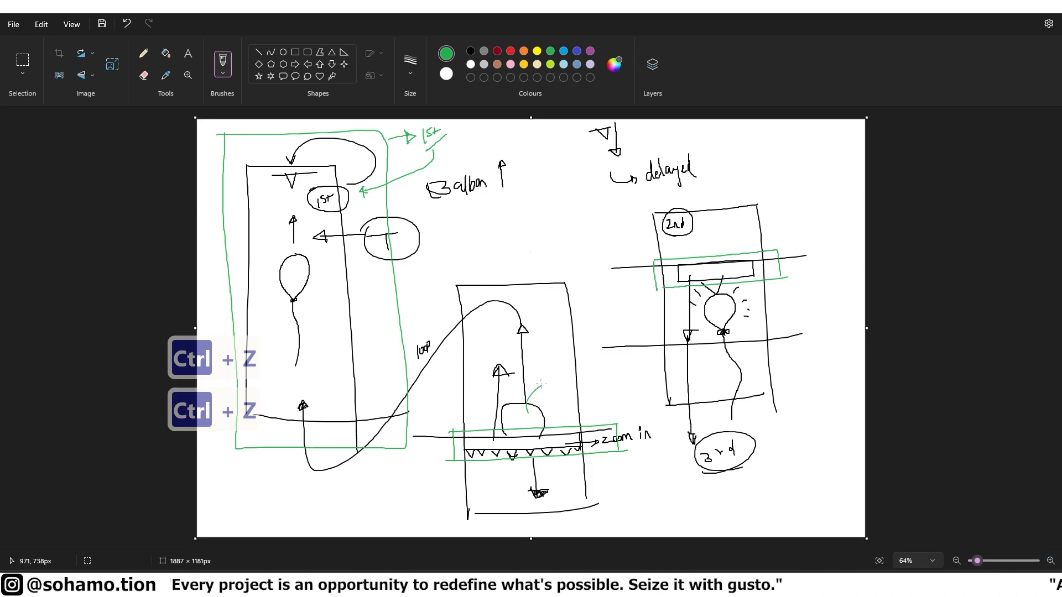
{"action": "left_click_drag", "start_coordinate": [540, 380], "coordinate": [548, 393]}
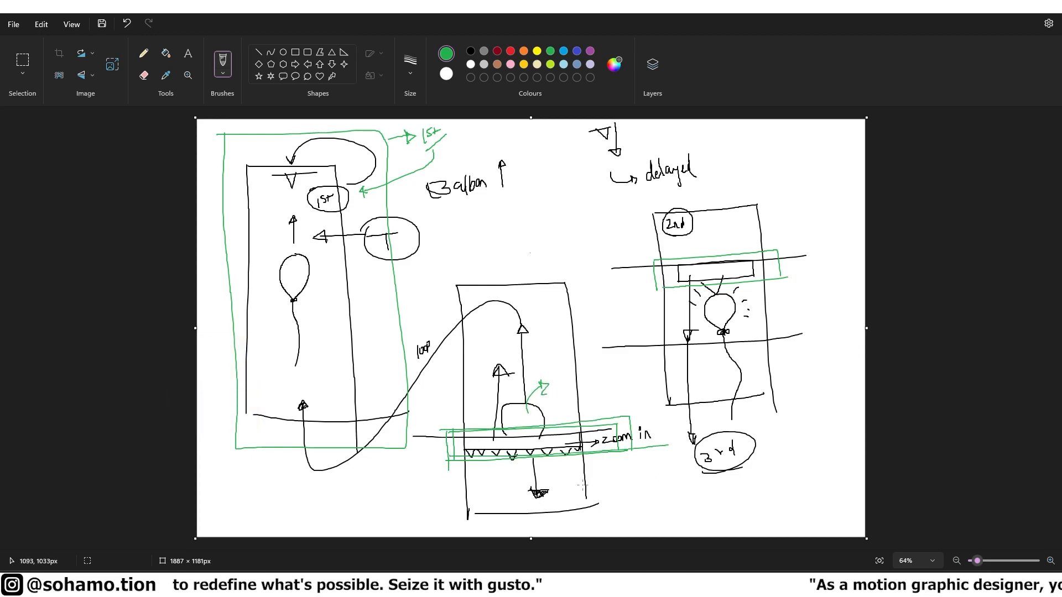
{"action": "key", "text": "alt+Tab"}
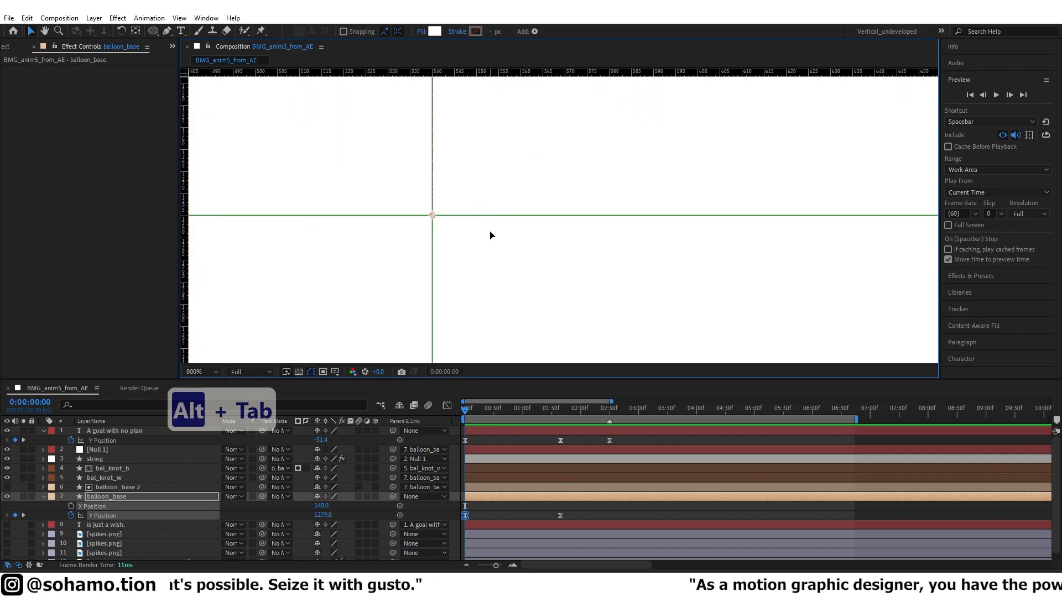
Shape the balloon's Y Position speed curve so it eases into the keyframe at 0:00:01:39, and preview it.
{"action": "scroll", "coordinate": [490, 236], "scroll_direction": "down", "scroll_amount": 6}
{"action": "key", "text": "shift+F3"}
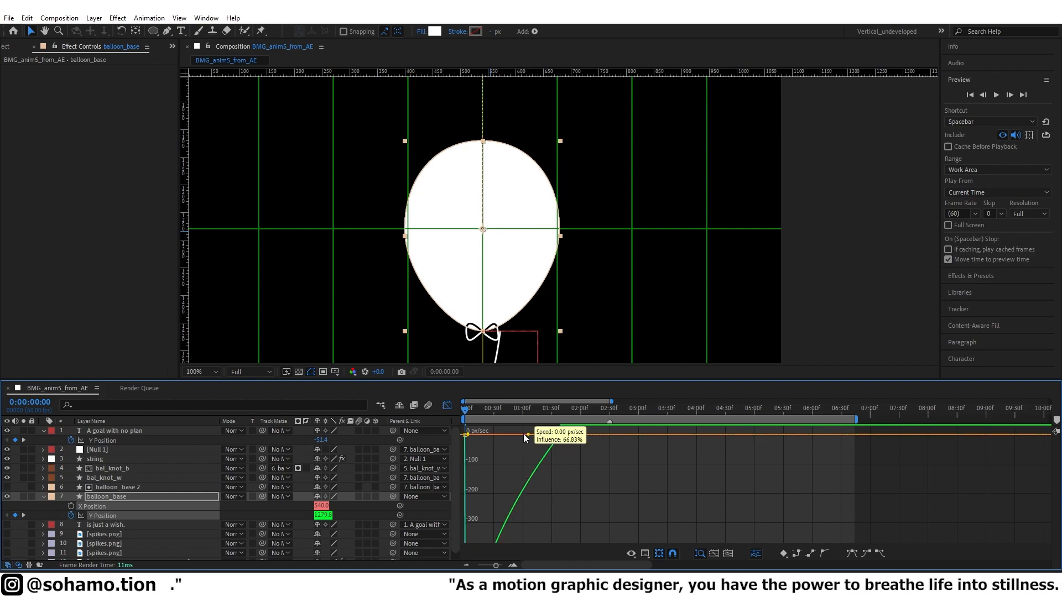
{"action": "key", "text": "shift+F3"}
{"action": "scroll", "coordinate": [499, 271], "scroll_direction": "down", "scroll_amount": 6}
{"action": "key", "text": "space"}
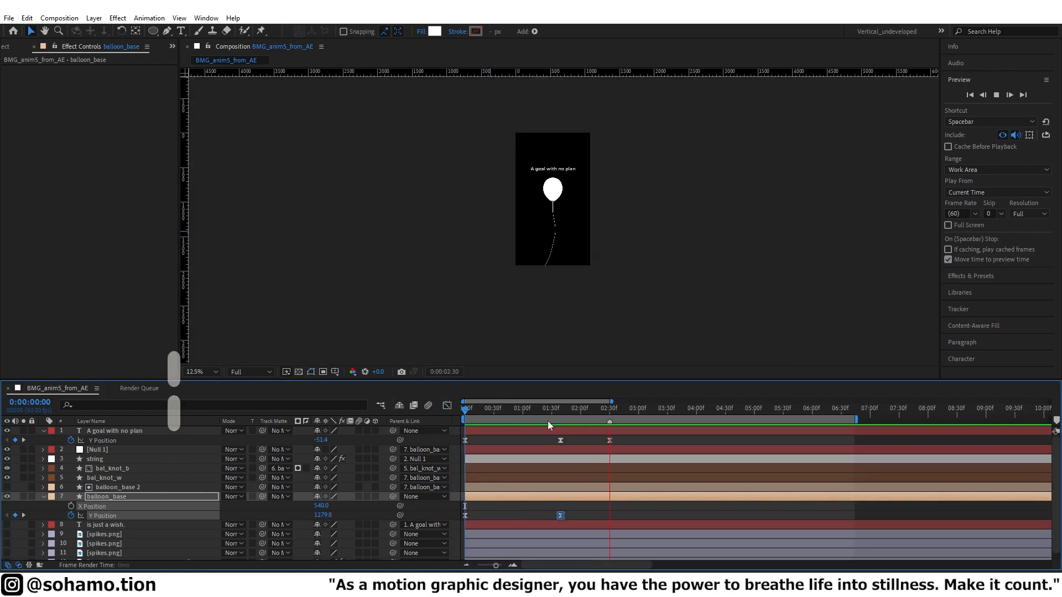
{"action": "key", "text": "space"}
Keyframe balloon_base's Scale with easing, from 50% at 0:00:00:00 up to its full size at 0:00:01:39.
{"action": "left_click", "coordinate": [476, 497]}
{"action": "key", "text": "shift+s"}
{"action": "left_click", "coordinate": [71, 524]}
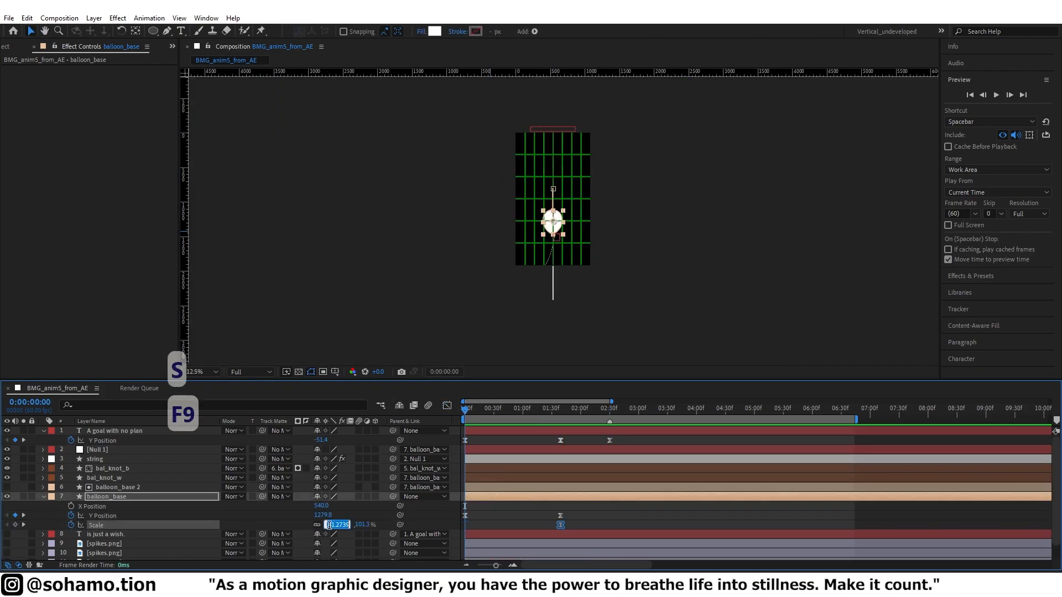
{"action": "left_click", "coordinate": [328, 525]}
{"action": "type", "text": "50"}
{"action": "key", "text": "Return"}
{"action": "scroll", "coordinate": [559, 223], "scroll_direction": "up", "scroll_amount": 4}
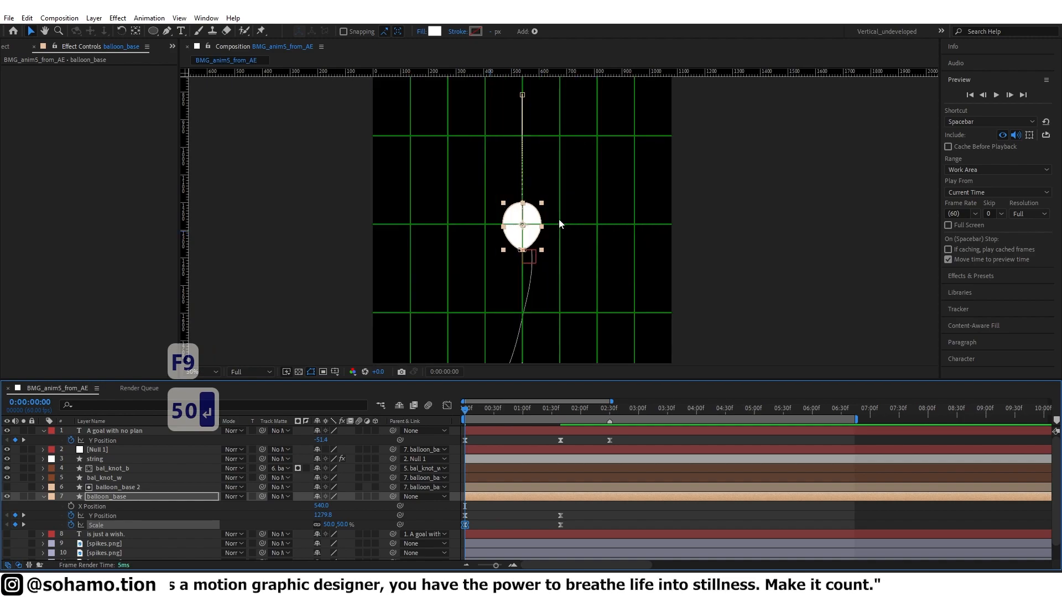
Reshape the balloon's Scale speed curve so the growth starts fast and slows into the second keyframe.
{"action": "left_click", "coordinate": [447, 407]}
{"action": "mouse_move", "coordinate": [474, 535]}
{"action": "left_mouse_down"}
{"action": "mouse_move", "coordinate": [501, 536]}
{"action": "mouse_move", "coordinate": [466, 535]}
{"action": "left_mouse_up"}
{"action": "left_click_drag", "start_coordinate": [550, 535], "coordinate": [478, 535]}
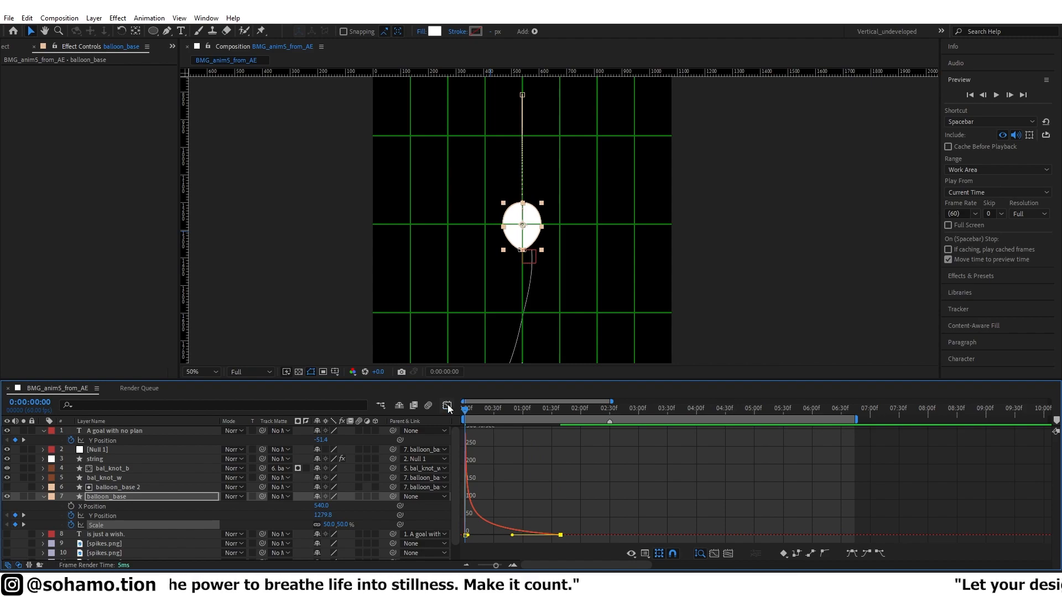
{"action": "left_click", "coordinate": [447, 405]}
Preview the balloon's rise and growth together with the quote text from the start.
{"action": "scroll", "coordinate": [493, 307], "scroll_direction": "down", "scroll_amount": 3}
{"action": "key", "text": "space"}
{"action": "key", "text": "space"}
{"action": "key", "text": "space"}
{"action": "left_click_drag", "start_coordinate": [490, 411], "coordinate": [440, 407]}
{"action": "key", "text": "space"}
{"action": "key", "text": "space"}
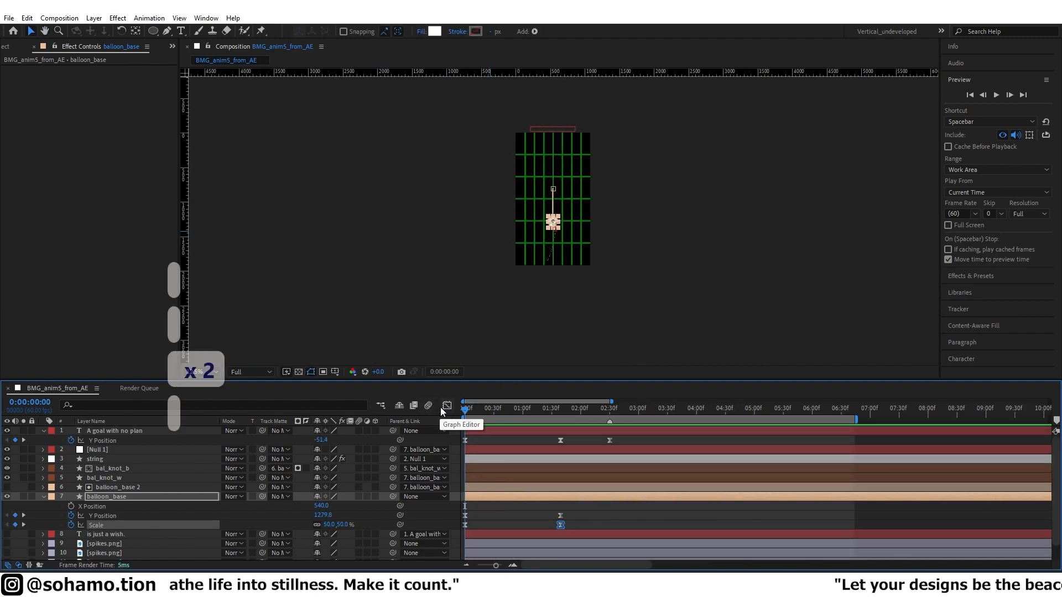
{"action": "key", "text": "space"}
{"action": "key", "text": "space"}
{"action": "key", "text": "space"}
{"action": "key", "text": "space"}
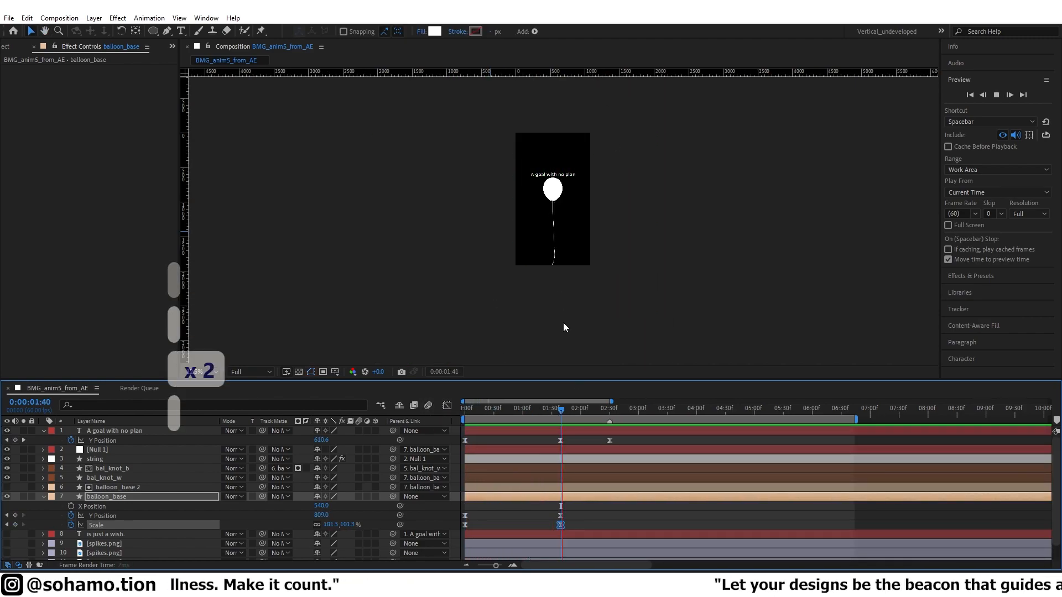
{"action": "key", "text": "space"}
Copy the balloon's Y Position and Scale keyframes from 0:00:01:39 to the 0:00:02:30 marker.
{"action": "left_click_drag", "start_coordinate": [586, 411], "coordinate": [616, 431]}
{"action": "left_click", "coordinate": [617, 432]}
{"action": "left_click", "coordinate": [607, 409]}
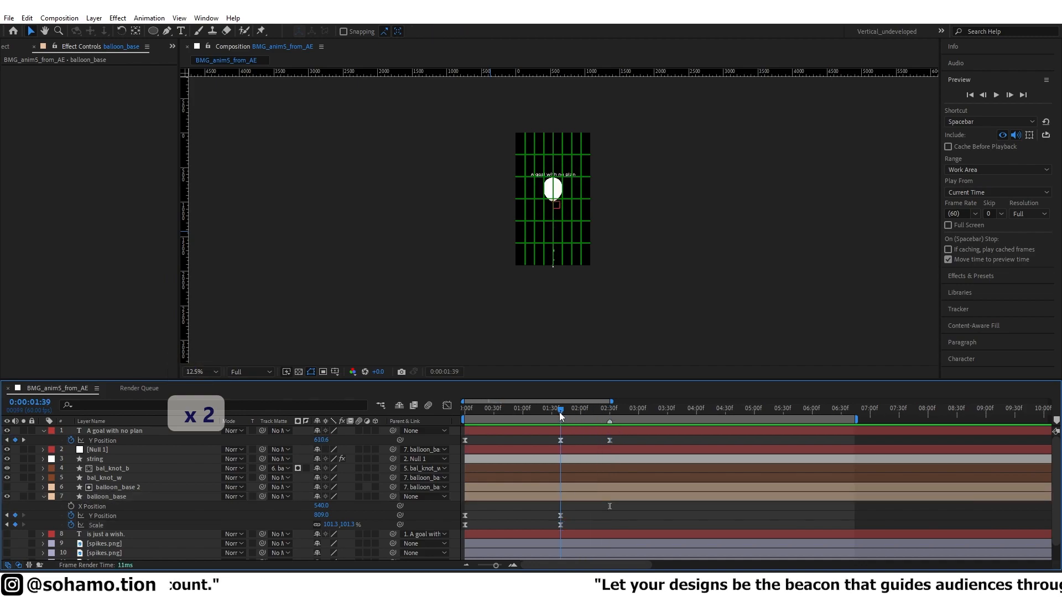
{"action": "left_click_drag", "start_coordinate": [570, 505], "coordinate": [553, 528]}
{"action": "left_click_drag", "start_coordinate": [560, 516], "coordinate": [605, 529]}
{"action": "key", "text": "ctrl+c"}
{"action": "key", "text": "ctrl+v"}
{"action": "left_click", "coordinate": [612, 409]}
Show the guides and turn off the green proportional grid in the composition view.
{"action": "scroll", "coordinate": [539, 185], "scroll_direction": "up", "scroll_amount": 3}
{"action": "key", "text": "grave"}
{"action": "key", "text": "grave"}
{"action": "key", "text": "ctrl+;"}
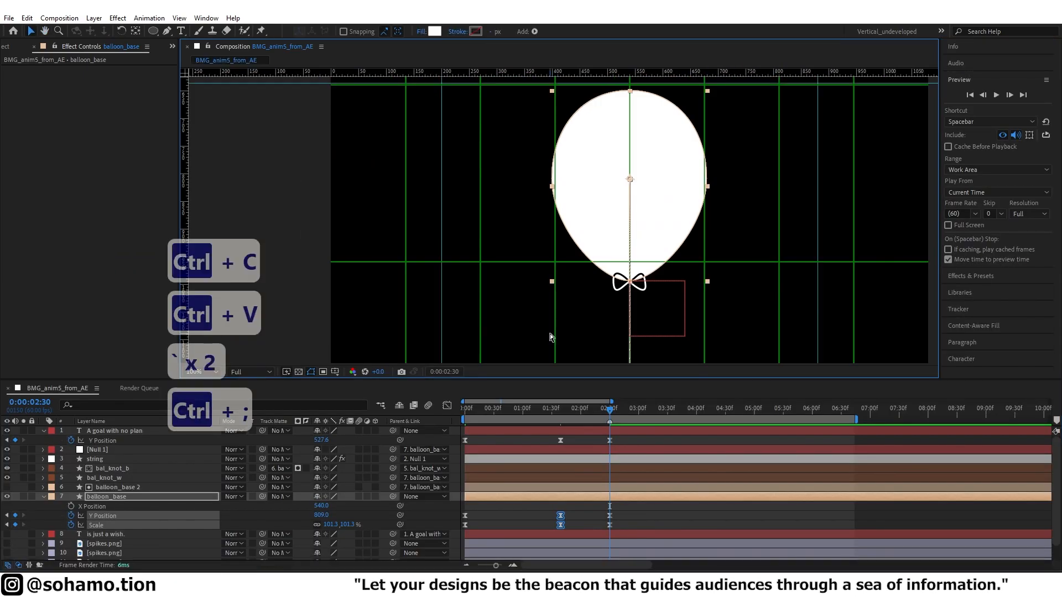
{"action": "left_click", "coordinate": [334, 373]}
{"action": "left_click", "coordinate": [359, 394]}
Try moving the balloon lower directly in the composition at 0:00:02:30 and undo the moves.
{"action": "scroll", "coordinate": [606, 221], "scroll_direction": "down", "scroll_amount": 3}
{"action": "key", "text": "grave"}
{"action": "scroll", "coordinate": [587, 282], "scroll_direction": "up", "scroll_amount": 2}
{"action": "left_click_drag", "start_coordinate": [569, 453], "coordinate": [581, 197]}
{"action": "left_click_drag", "start_coordinate": [580, 196], "coordinate": [580, 256]}
{"action": "key", "text": "ctrl+z"}
{"action": "scroll", "coordinate": [578, 246], "scroll_direction": "up", "scroll_amount": 1}
{"action": "left_click_drag", "start_coordinate": [576, 167], "coordinate": [575, 322]}
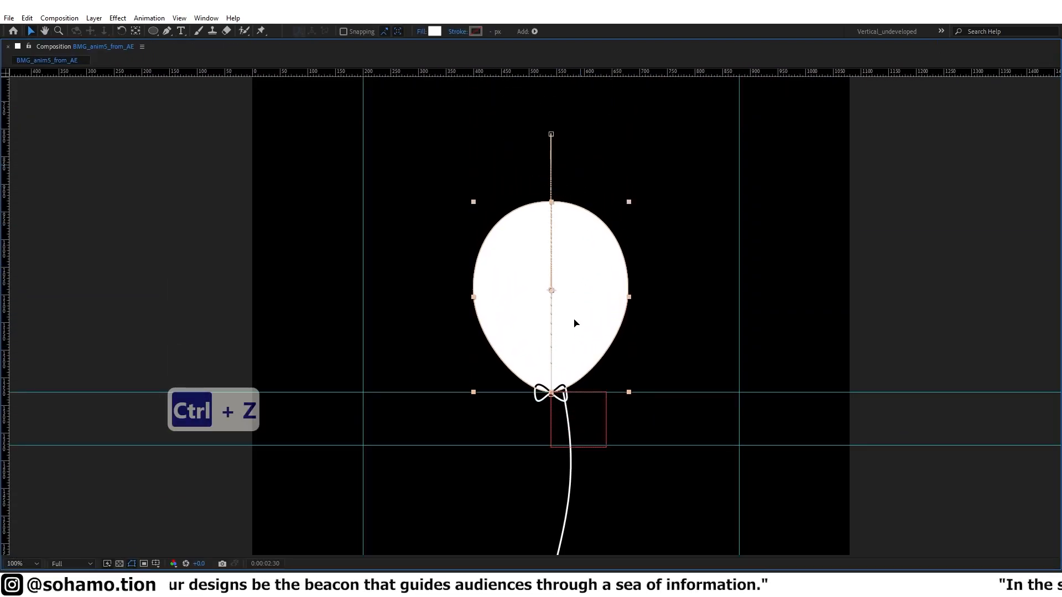
{"action": "key", "text": "ctrl+z"}
{"action": "key", "text": "grave"}
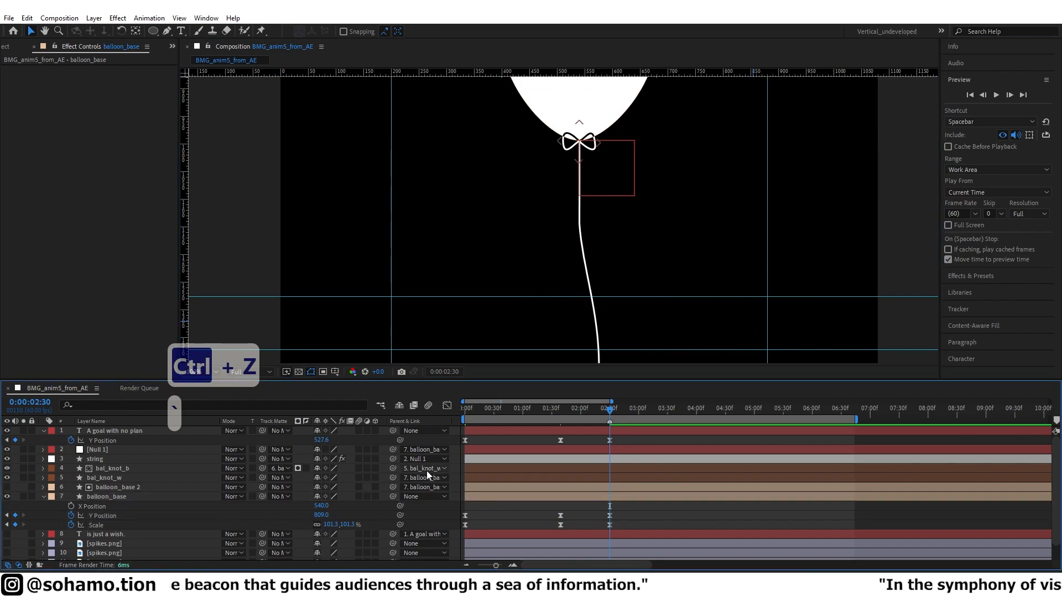
Set balloon_base's Y Position to 943 at 0:00:02:30.
{"action": "scroll", "coordinate": [604, 254], "scroll_direction": "down", "scroll_amount": 4}
{"action": "left_click_drag", "start_coordinate": [322, 515], "coordinate": [316, 477]}
{"action": "left_click_drag", "start_coordinate": [159, 479], "coordinate": [371, 487]}
{"action": "scroll", "coordinate": [575, 229], "scroll_direction": "up", "scroll_amount": 3}
{"action": "mouse_move", "coordinate": [321, 515]}
{"action": "left_mouse_down"}
{"action": "mouse_move", "coordinate": [331, 515]}
{"action": "mouse_move", "coordinate": [314, 517]}
{"action": "left_mouse_up"}
Check the string's attachment over time, delete Null 1 and have the string parented directly to balloon_base.
{"action": "left_click", "coordinate": [95, 459]}
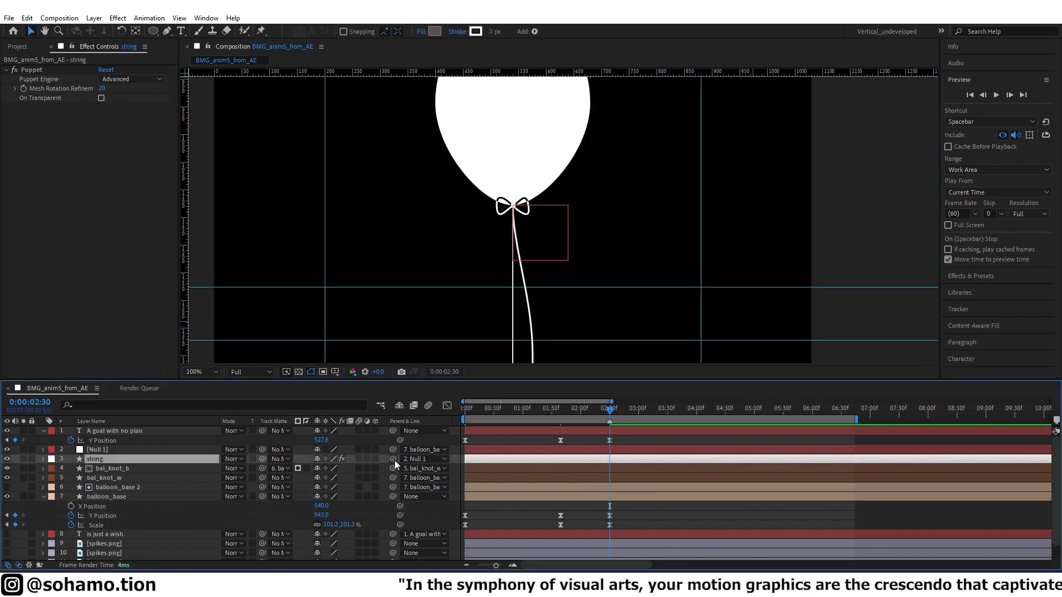
{"action": "left_click", "coordinate": [556, 411]}
{"action": "left_click_drag", "start_coordinate": [553, 411], "coordinate": [450, 417]}
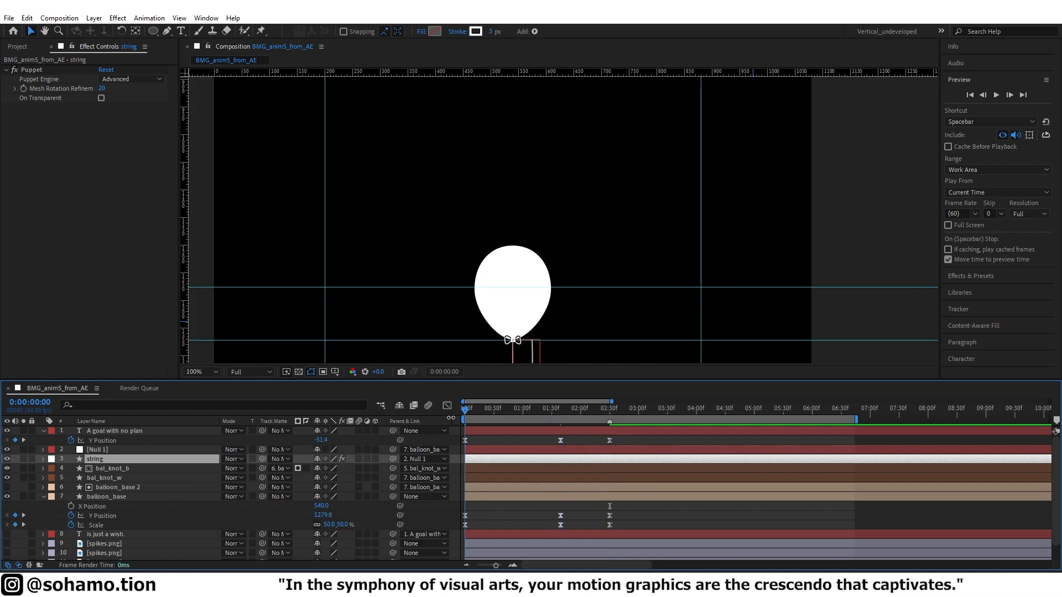
{"action": "scroll", "coordinate": [561, 222], "scroll_direction": "down", "scroll_amount": 1}
{"action": "left_click", "coordinate": [566, 408], "text": "shift"}
{"action": "left_click", "coordinate": [566, 451]}
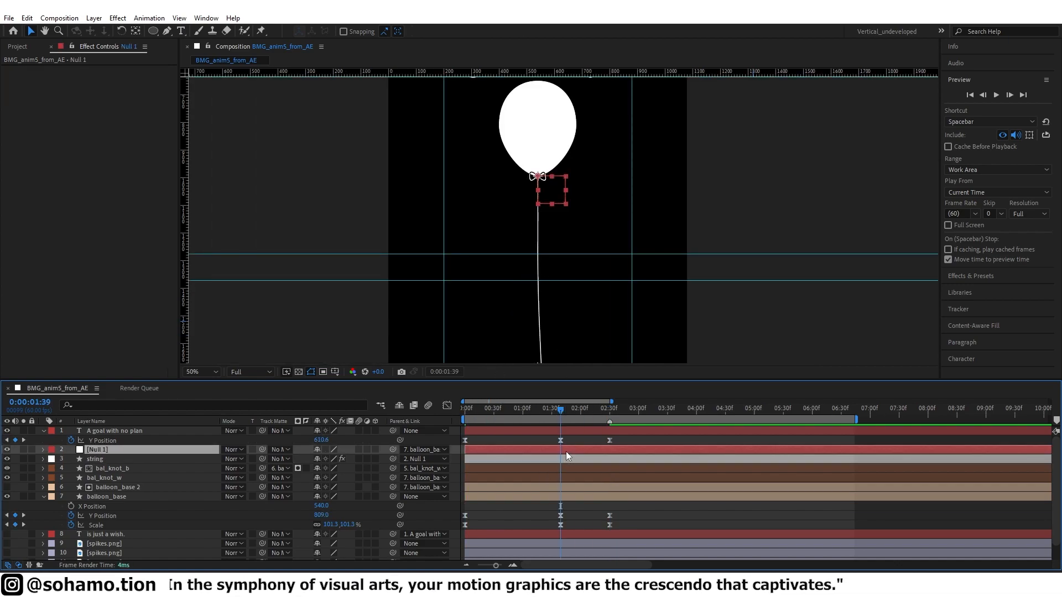
{"action": "key", "text": "Delete"}
Preview the animation repeatedly from the start to check how the string follows the balloon.
{"action": "left_click", "coordinate": [465, 409]}
{"action": "scroll", "coordinate": [589, 336], "scroll_direction": "down", "scroll_amount": 1}
{"action": "key", "text": "space"}
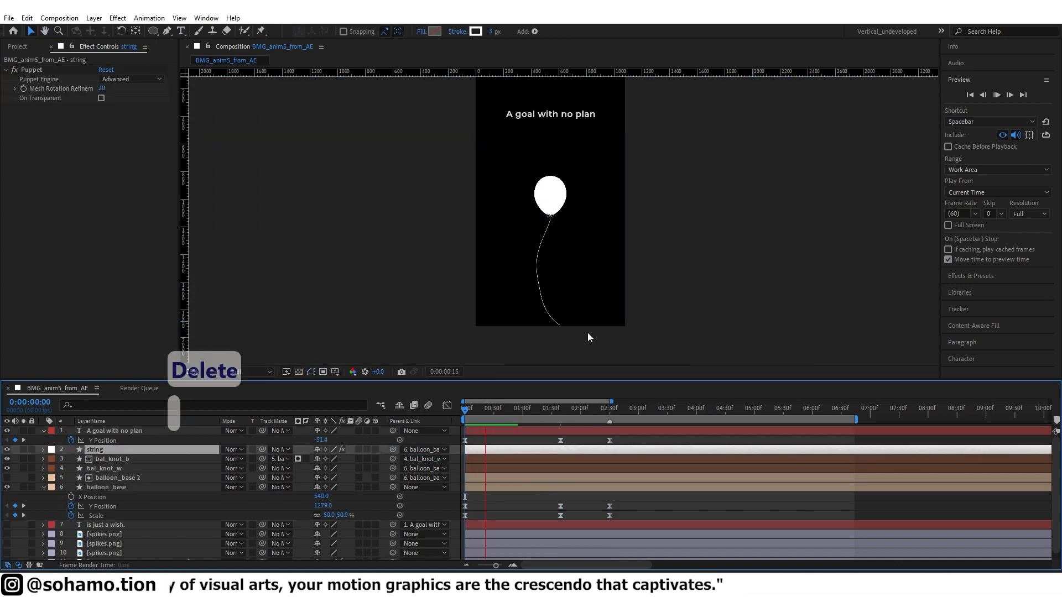
{"action": "key", "text": "space"}
{"action": "scroll", "coordinate": [587, 335], "scroll_direction": "up", "scroll_amount": 1}
{"action": "key", "text": "space"}
{"action": "key", "text": "space"}
{"action": "left_click_drag", "start_coordinate": [552, 408], "coordinate": [393, 403]}
{"action": "left_click", "coordinate": [574, 495]}
{"action": "key", "text": "space"}
{"action": "scroll", "coordinate": [556, 333], "scroll_direction": "down", "scroll_amount": 1}
{"action": "key", "text": "space"}
{"action": "key", "text": "space"}
{"action": "key", "text": "space"}
{"action": "key", "text": "space"}
{"action": "key", "text": "space"}
{"action": "key", "text": "space"}
{"action": "key", "text": "space"}
{"action": "scroll", "coordinate": [576, 252], "scroll_direction": "down", "scroll_amount": 1}
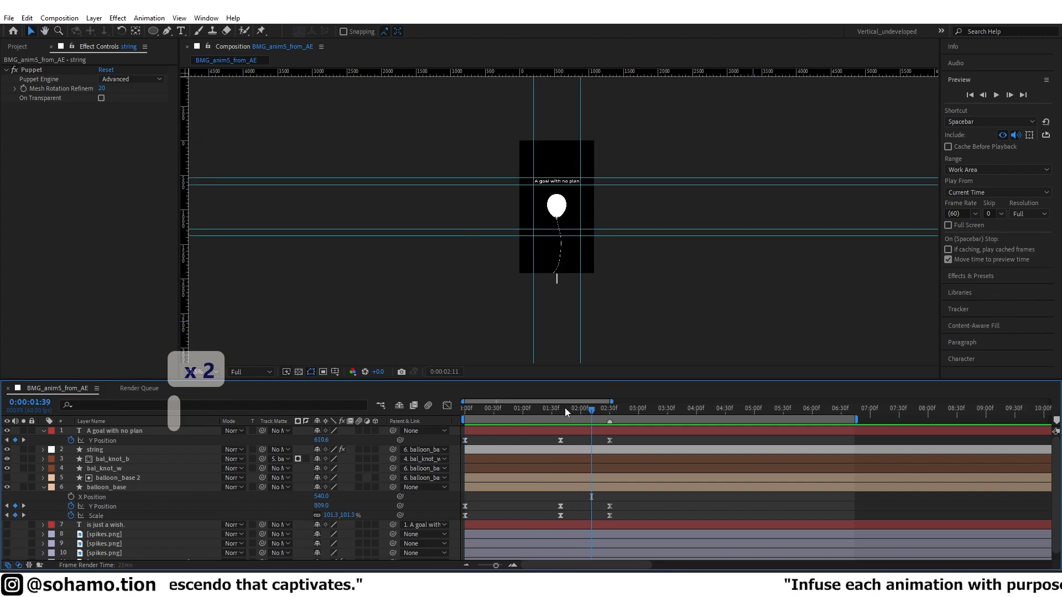
Stretch the balloon's Y Position easing between 0:00:01:39 and 0:00:02:30 in the value graph.
{"action": "left_click_drag", "start_coordinate": [568, 406], "coordinate": [560, 408]}
{"action": "left_click_drag", "start_coordinate": [576, 500], "coordinate": [548, 521]}
{"action": "left_click", "coordinate": [447, 406]}
{"action": "scroll", "coordinate": [573, 497], "scroll_direction": "up", "scroll_amount": 1}
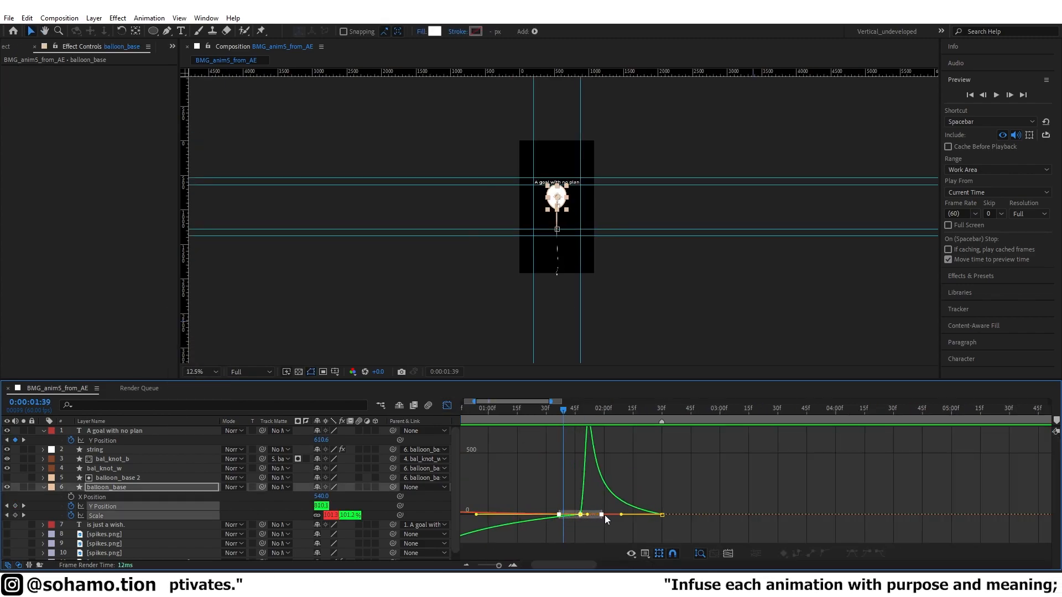
{"action": "key", "text": "ctrl+z"}
{"action": "scroll", "coordinate": [576, 521], "scroll_direction": "up", "scroll_amount": 3}
{"action": "right_click", "coordinate": [514, 509]}
{"action": "left_click", "coordinate": [557, 397]}
{"action": "scroll", "coordinate": [564, 464], "scroll_direction": "down", "scroll_amount": 3}
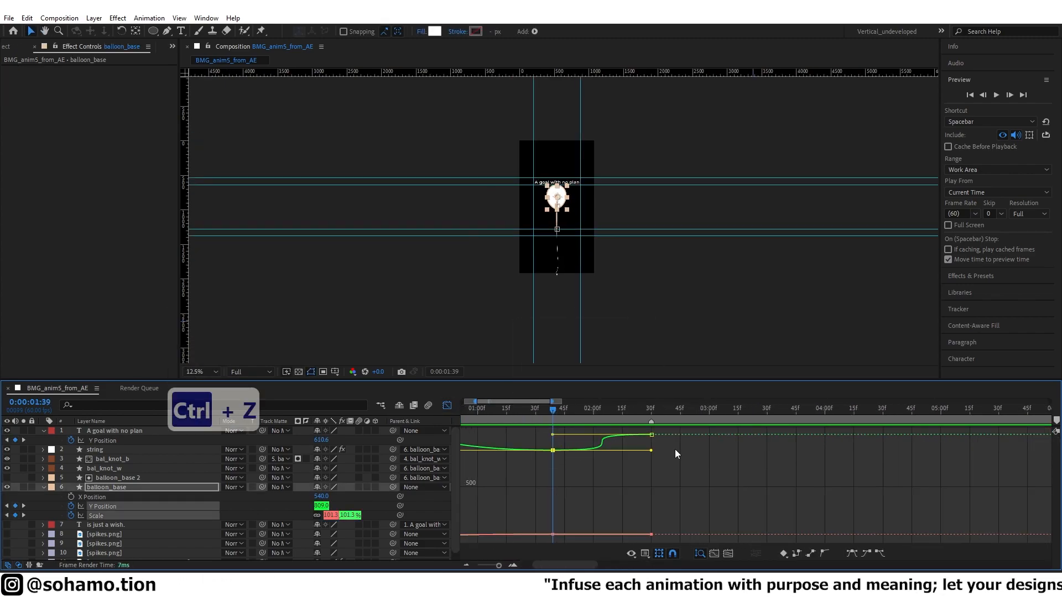
{"action": "left_click_drag", "start_coordinate": [553, 434], "coordinate": [698, 429]}
Preview the balloon's descent after the text arrives, leaving the graph view for the layer bars.
{"action": "key", "text": "space"}
{"action": "left_click_drag", "start_coordinate": [553, 409], "coordinate": [317, 376]}
{"action": "key", "text": "space"}
{"action": "key", "text": "space"}
{"action": "left_click", "coordinate": [447, 406]}
{"action": "key", "text": "space"}
{"action": "key", "text": "space"}
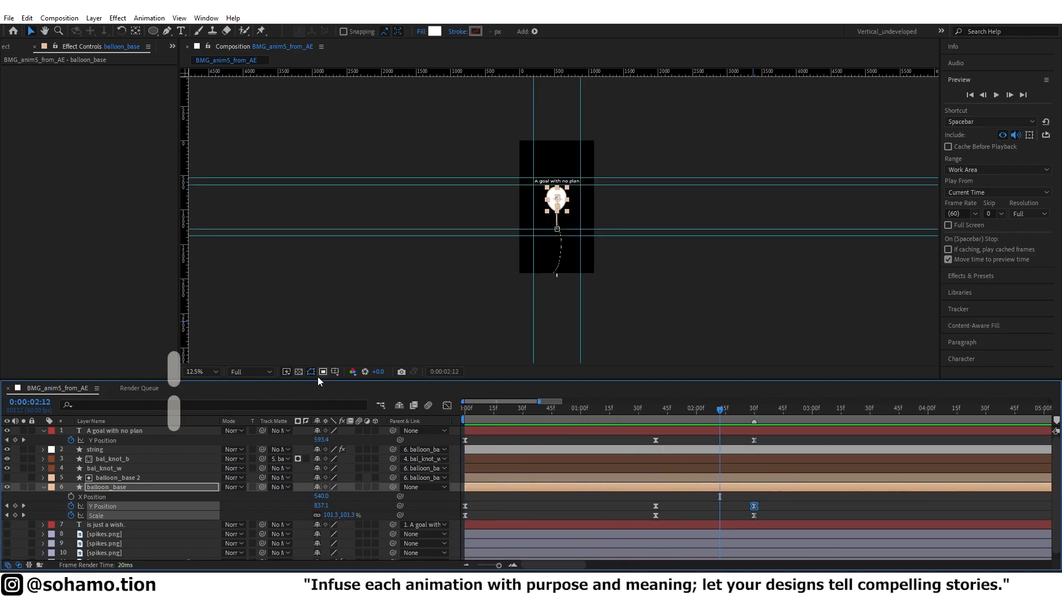
Set balloon_base's Scale keyframe at 0:00:02:30 to 75%.
{"action": "key", "text": "k"}
{"action": "scroll", "coordinate": [573, 206], "scroll_direction": "up", "scroll_amount": 4}
{"action": "left_click", "coordinate": [754, 515]}
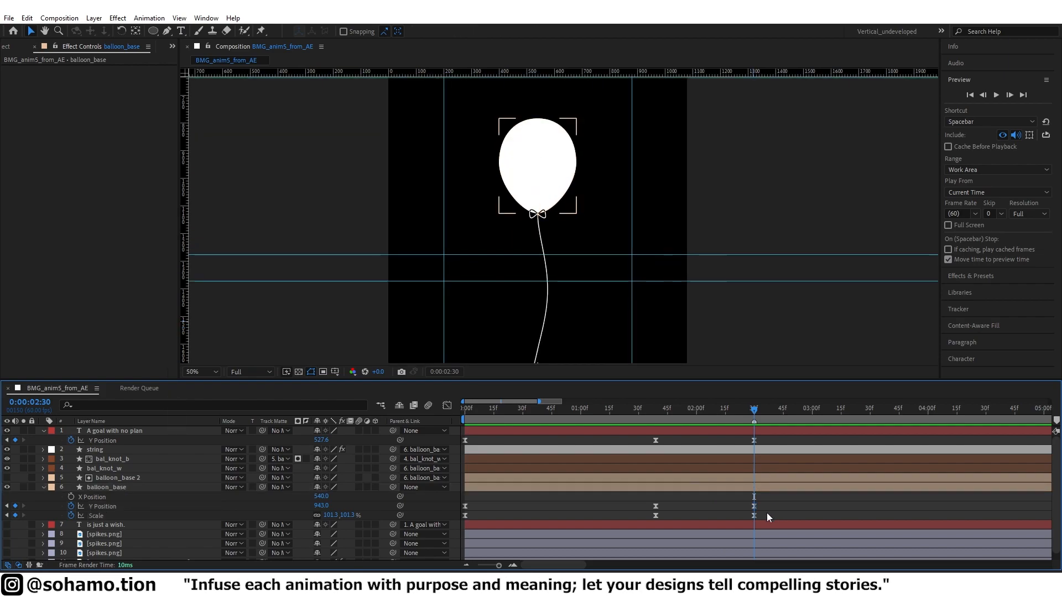
{"action": "left_click_drag", "start_coordinate": [330, 515], "coordinate": [321, 516]}
{"action": "left_click", "coordinate": [328, 515]}
{"action": "type", "text": "75"}
{"action": "key", "text": "Return"}
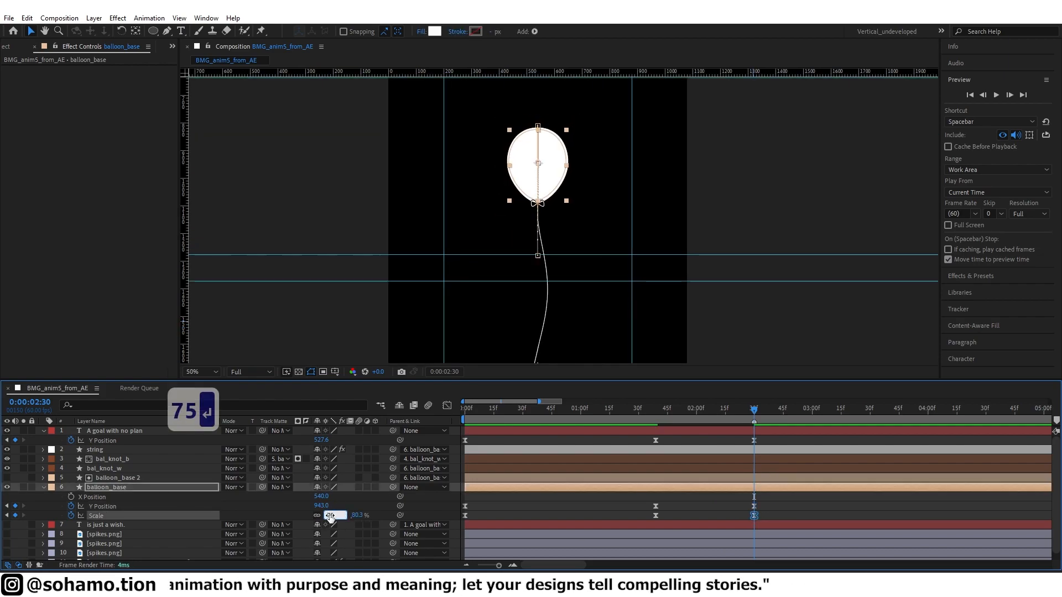
Lengthen the Scale curve's ease handles between 0:00:01:39 and 0:00:02:30 in the value graph and preview the shrink.
{"action": "left_click", "coordinate": [446, 406]}
{"action": "left_click_drag", "start_coordinate": [656, 486], "coordinate": [752, 486]}
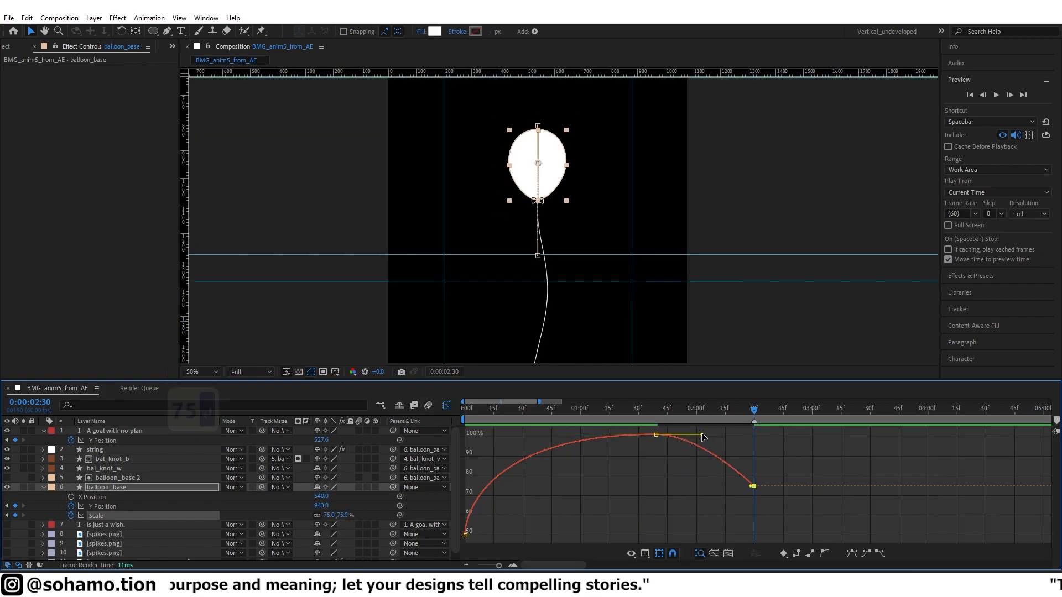
{"action": "left_click_drag", "start_coordinate": [702, 435], "coordinate": [754, 434]}
{"action": "left_click_drag", "start_coordinate": [754, 410], "coordinate": [465, 410]}
{"action": "left_click", "coordinate": [447, 406]}
{"action": "scroll", "coordinate": [565, 215], "scroll_direction": "down", "scroll_amount": 4}
{"action": "key", "text": "space"}
{"action": "scroll", "coordinate": [577, 205], "scroll_direction": "up", "scroll_amount": 1}
{"action": "key", "text": "space"}
{"action": "scroll", "coordinate": [552, 239], "scroll_direction": "up", "scroll_amount": 4}
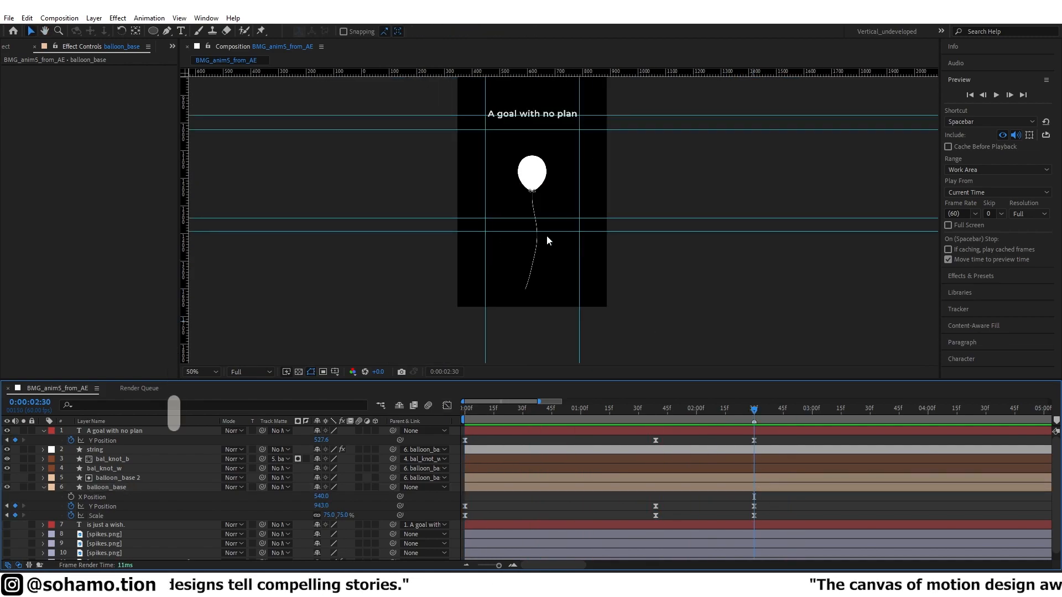
Split the string layer at 0:00:02:30 and parent its second part to a new null trimmed to start there.
{"action": "left_click", "coordinate": [755, 448]}
{"action": "key", "text": "ctrl+shift+d"}
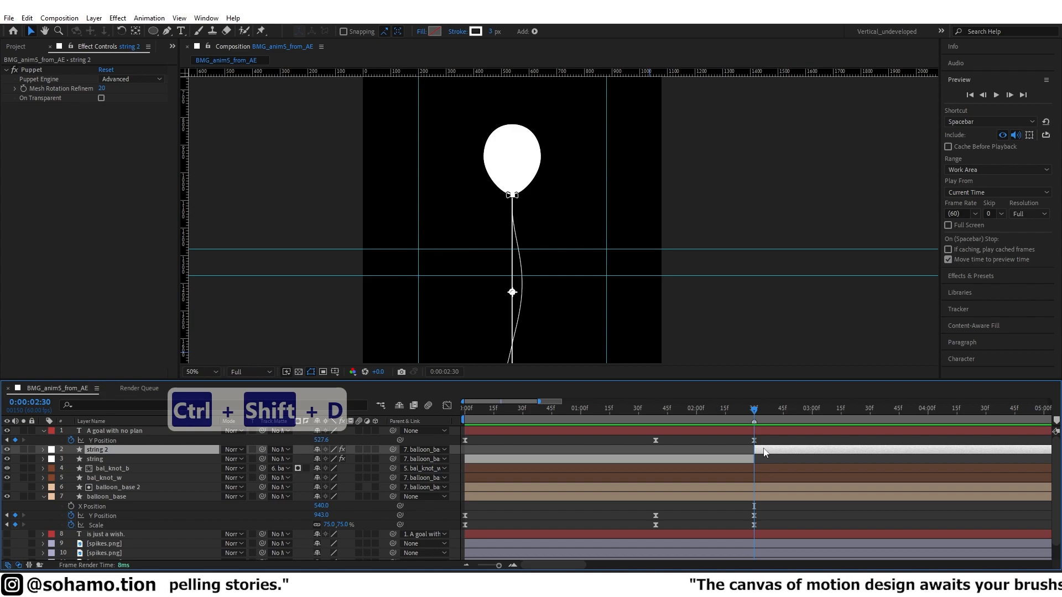
{"action": "key", "text": "ctrl+alt+shift+y"}
{"action": "key", "text": "ctrl+shift+d"}
{"action": "key", "text": "Delete"}
{"action": "left_click_drag", "start_coordinate": [393, 469], "coordinate": [135, 455]}
Show the new null's position and separate it into X and Y dimensions.
{"action": "left_click", "coordinate": [777, 449]}
{"action": "key", "text": "p"}
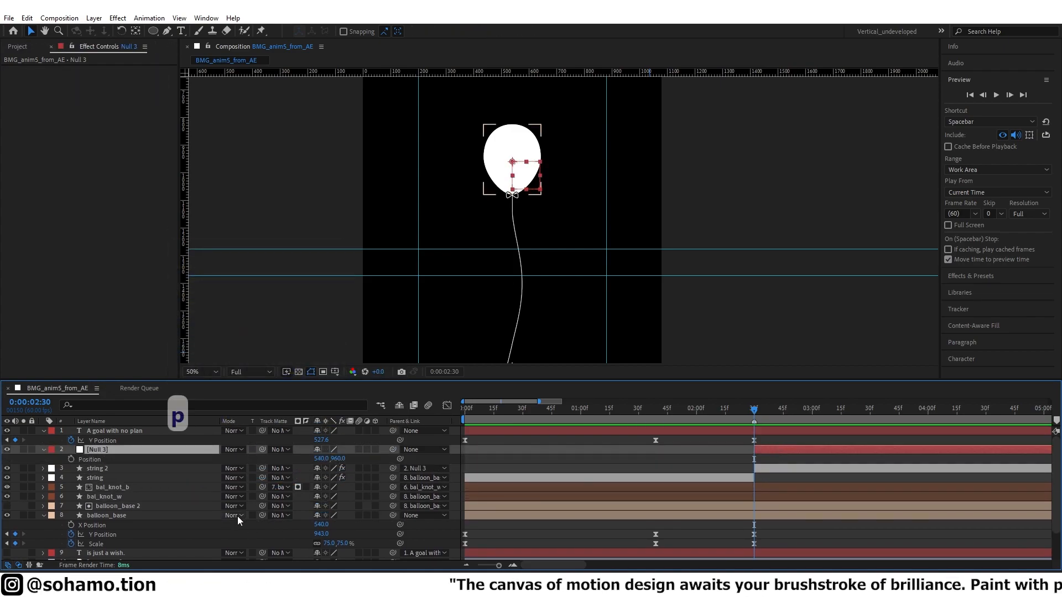
{"action": "right_click", "coordinate": [155, 459]}
{"action": "left_click", "coordinate": [235, 339]}
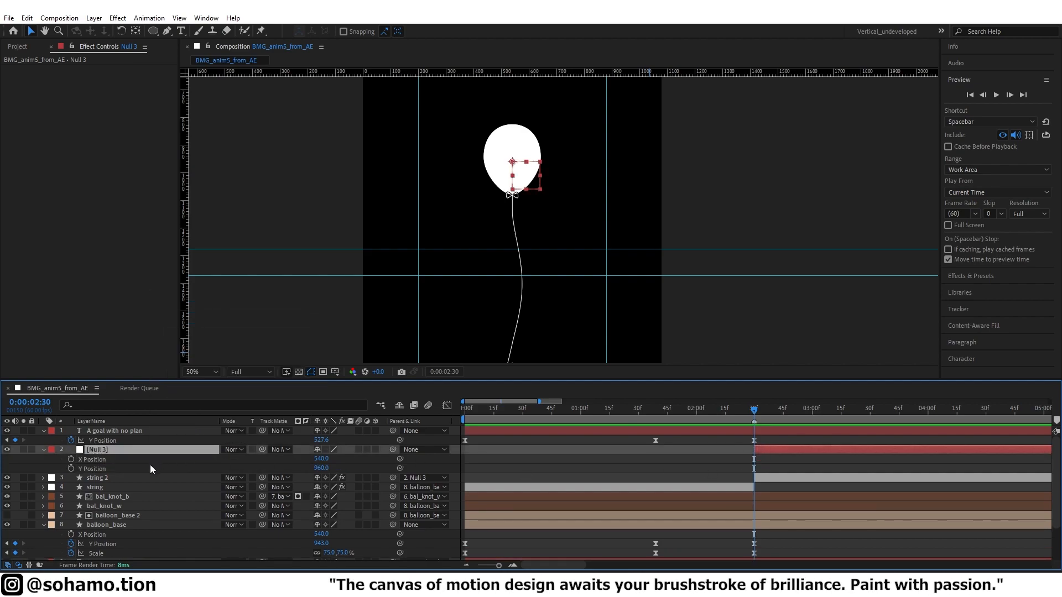
Start keyframing the new null's Y Position at 0:00:02:30 and apply Easy Ease.
{"action": "left_click", "coordinate": [188, 478]}
{"action": "scroll", "coordinate": [500, 295], "scroll_direction": "down", "scroll_amount": 1}
{"action": "scroll", "coordinate": [500, 295], "scroll_direction": "up", "scroll_amount": 1}
{"action": "scroll", "coordinate": [503, 299], "scroll_direction": "down", "scroll_amount": 1}
{"action": "left_click", "coordinate": [765, 449]}
{"action": "left_click", "coordinate": [70, 468]}
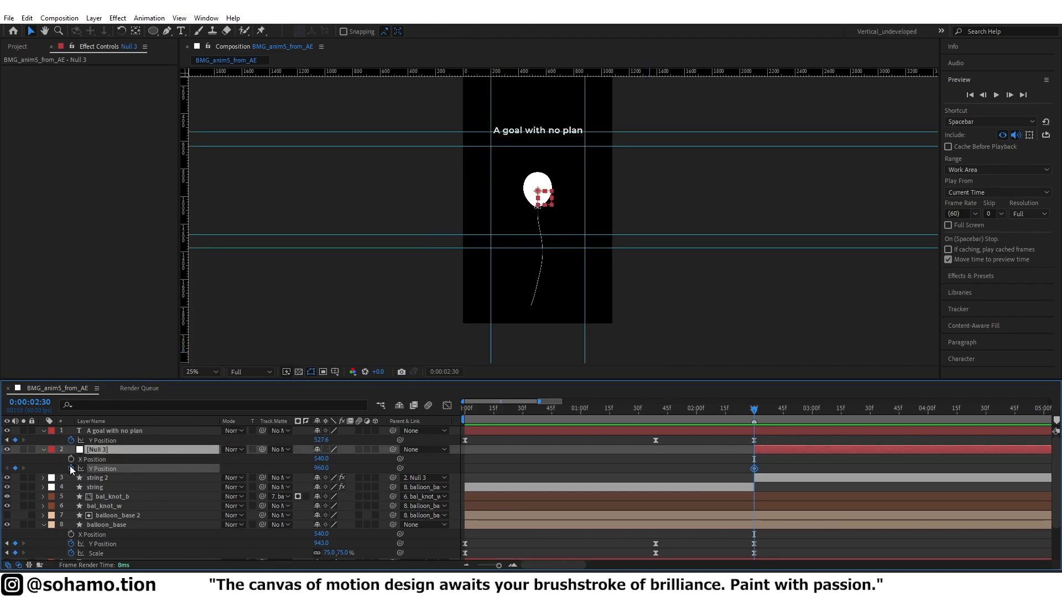
Bring the null and string 2 to the top of the layer stack and try lowering the null at 0:00:03:45.
{"action": "left_click", "coordinate": [812, 409]}
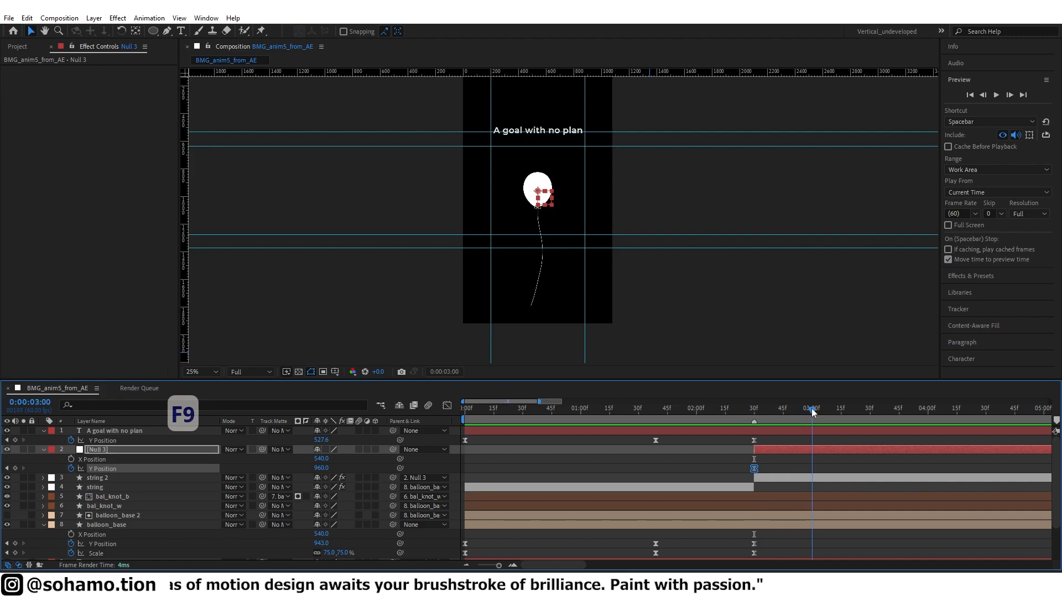
{"action": "left_click", "coordinate": [826, 478], "text": "ctrl"}
{"action": "key", "text": "ctrl+shift+bracketright"}
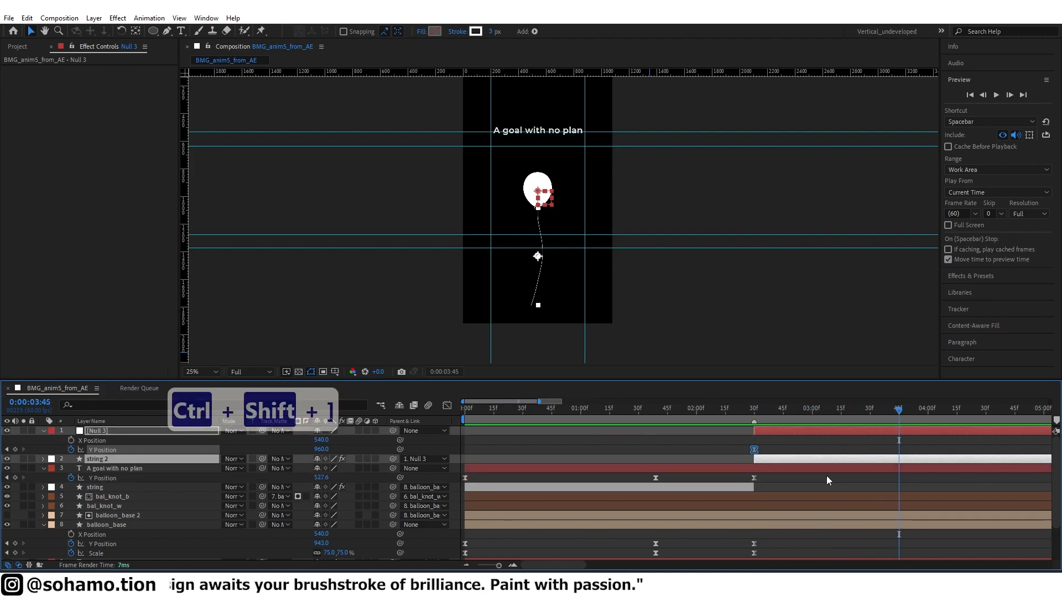
{"action": "left_click", "coordinate": [881, 437]}
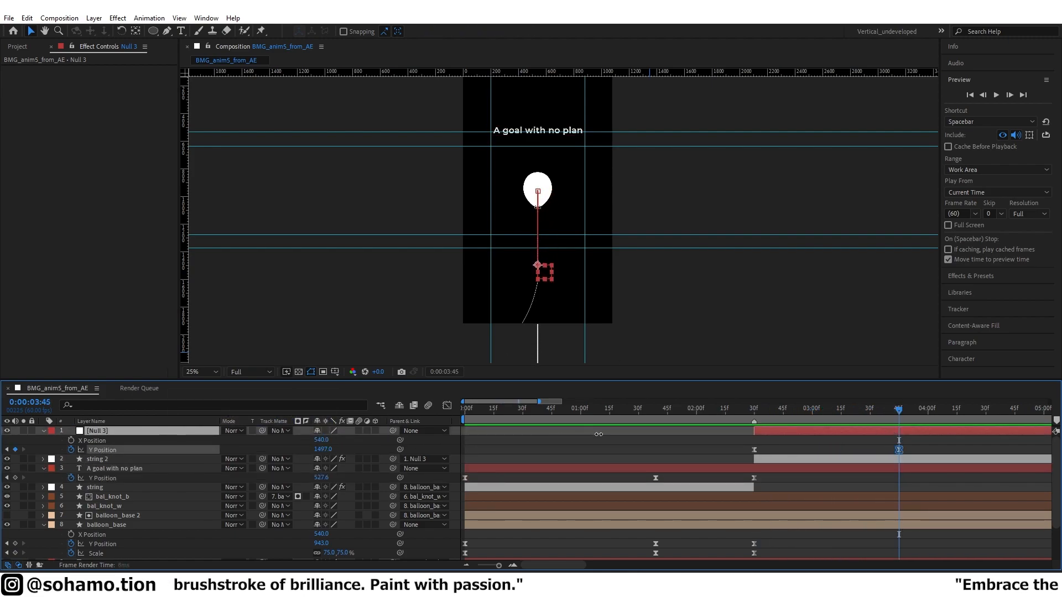
{"action": "key", "text": "ctrl+z"}
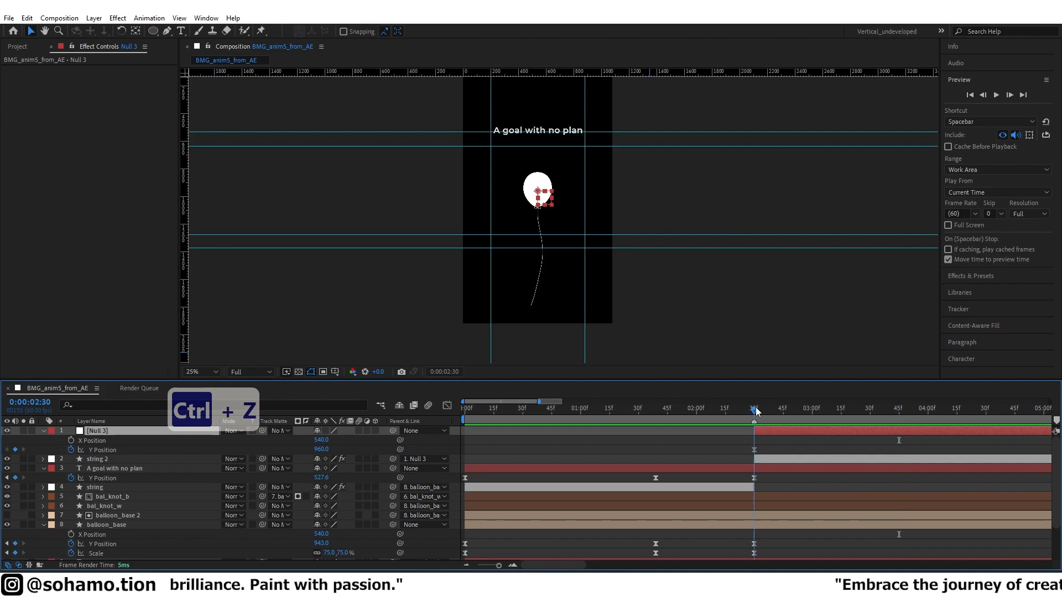
Split the bal_knot_b, bal_knot_w and balloon_base 2 layers at 0:00:02:30.
{"action": "left_click", "coordinate": [757, 410]}
{"action": "key", "text": "slash"}
{"action": "left_click", "coordinate": [763, 497]}
{"action": "left_click", "coordinate": [763, 507], "text": "ctrl"}
{"action": "key", "text": "ctrl+shift+d"}
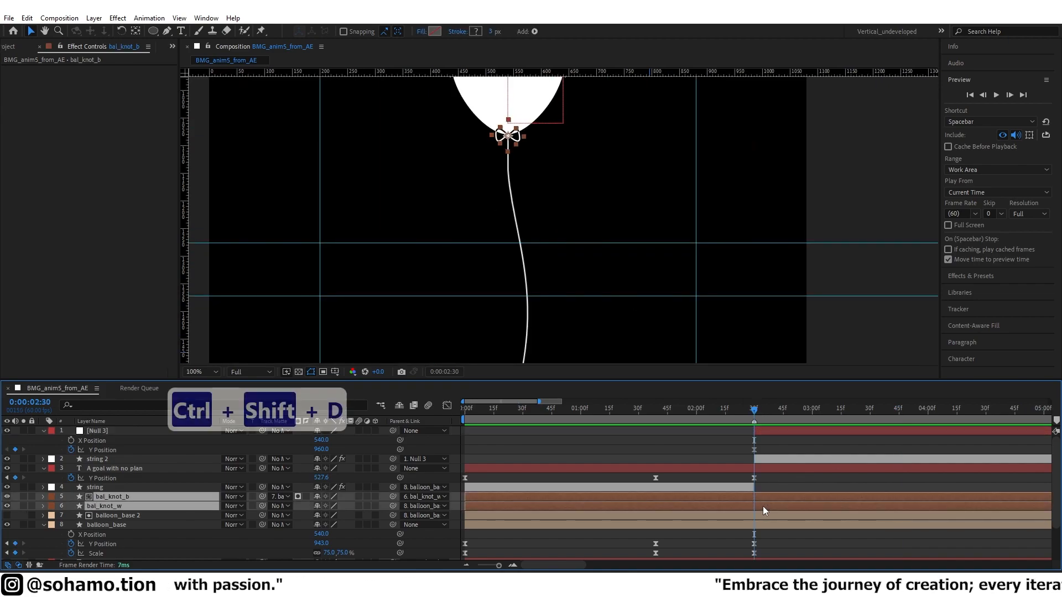
{"action": "left_click", "coordinate": [636, 534]}
{"action": "key", "text": "ctrl+shift+d"}
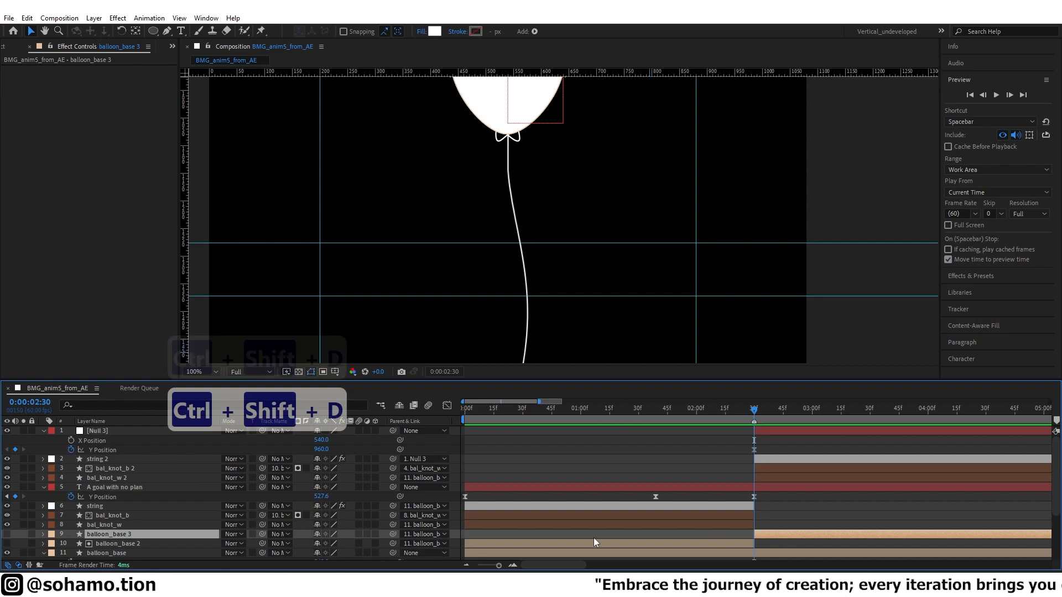
Group bal_knot_b 2, bal_knot_w 2 and balloon_base 3 under string 2, parent them to the null and preview.
{"action": "left_click", "coordinate": [774, 473]}
{"action": "left_click", "coordinate": [775, 487], "text": "shift"}
{"action": "left_click_drag", "start_coordinate": [393, 469], "coordinate": [768, 432]}
{"action": "left_click", "coordinate": [724, 410]}
{"action": "scroll", "coordinate": [619, 273], "scroll_direction": "down", "scroll_amount": 2}
{"action": "key", "text": "space"}
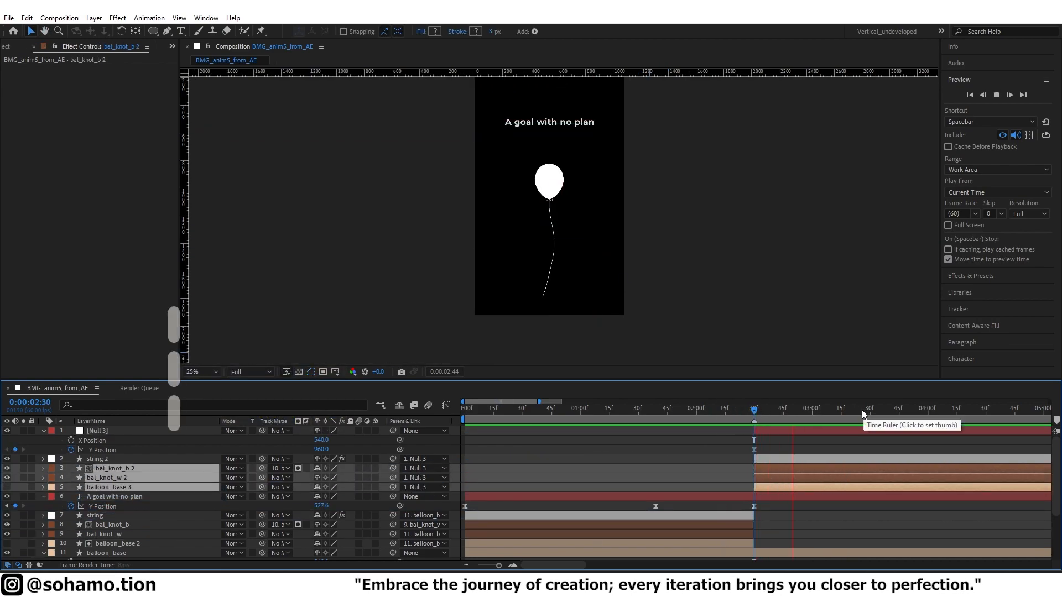
Lower the null's Y Position to 1842 at 0:00:04:00 and lengthen the curve's starting ease in the value graph.
{"action": "left_click", "coordinate": [928, 417]}
{"action": "left_click_drag", "start_coordinate": [322, 449], "coordinate": [466, 443]}
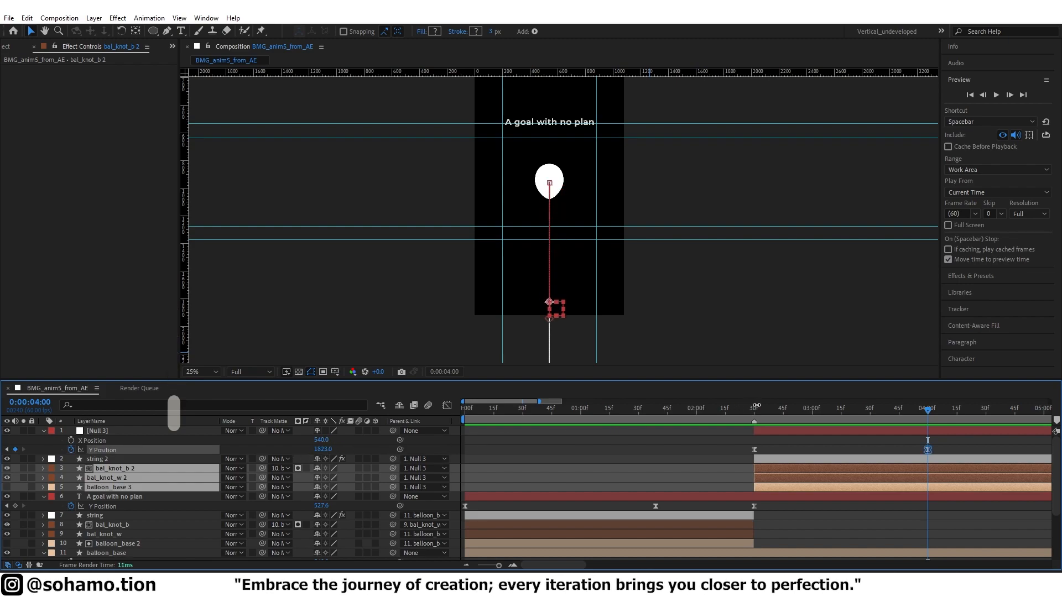
{"action": "left_click", "coordinate": [754, 449]}
{"action": "key", "text": "shift+F3"}
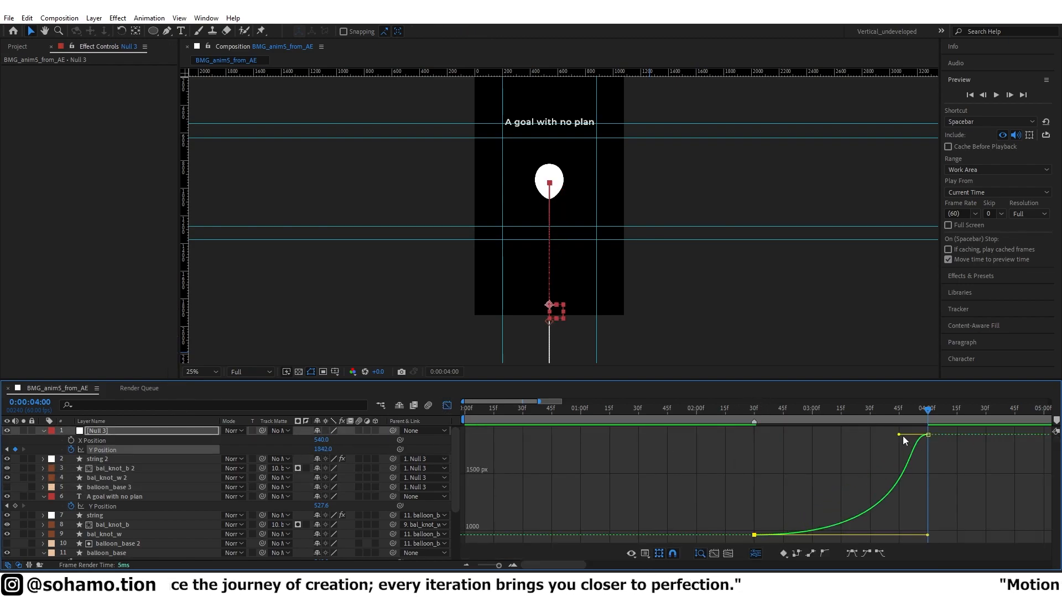
{"action": "left_click", "coordinate": [447, 405]}
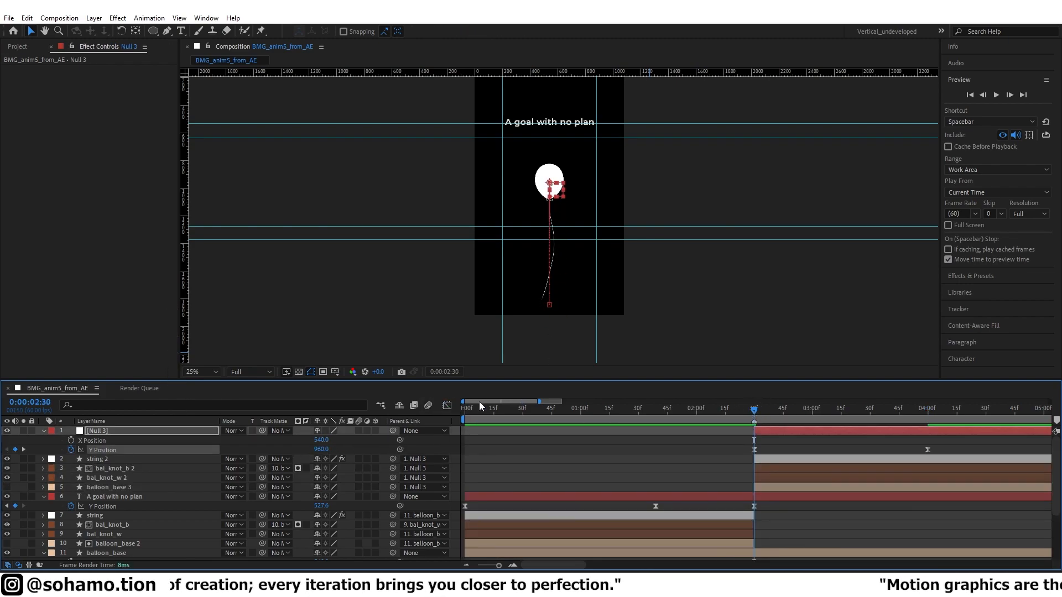
Unparent string 2, both split knot layers and balloon_base 3, and delete the null's Y Position keyframe at 0:00:04:00.
{"action": "key", "text": "ctrl+z"}
{"action": "scroll", "coordinate": [755, 430], "scroll_direction": "up", "scroll_amount": 4}
{"action": "left_click", "coordinate": [725, 412]}
{"action": "left_click_drag", "start_coordinate": [738, 449], "coordinate": [738, 489]}
{"action": "left_click", "coordinate": [424, 459]}
{"action": "left_click", "coordinate": [464, 249]}
{"action": "left_click", "coordinate": [738, 431]}
{"action": "scroll", "coordinate": [556, 195], "scroll_direction": "up", "scroll_amount": 4}
{"action": "scroll", "coordinate": [744, 468], "scroll_direction": "down", "scroll_amount": 5}
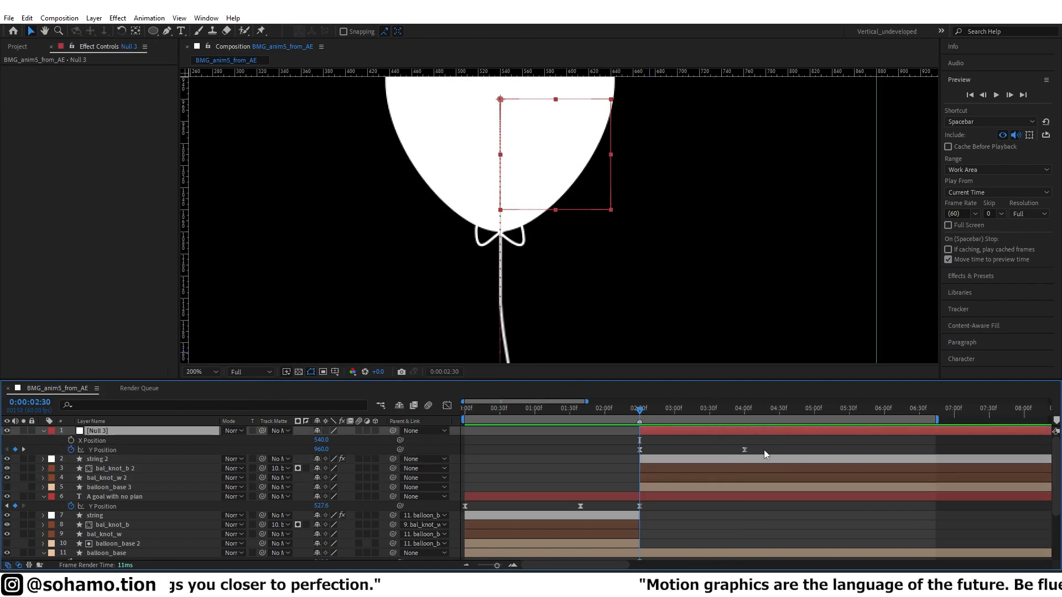
{"action": "left_click", "coordinate": [745, 450]}
{"action": "key", "text": "Delete"}
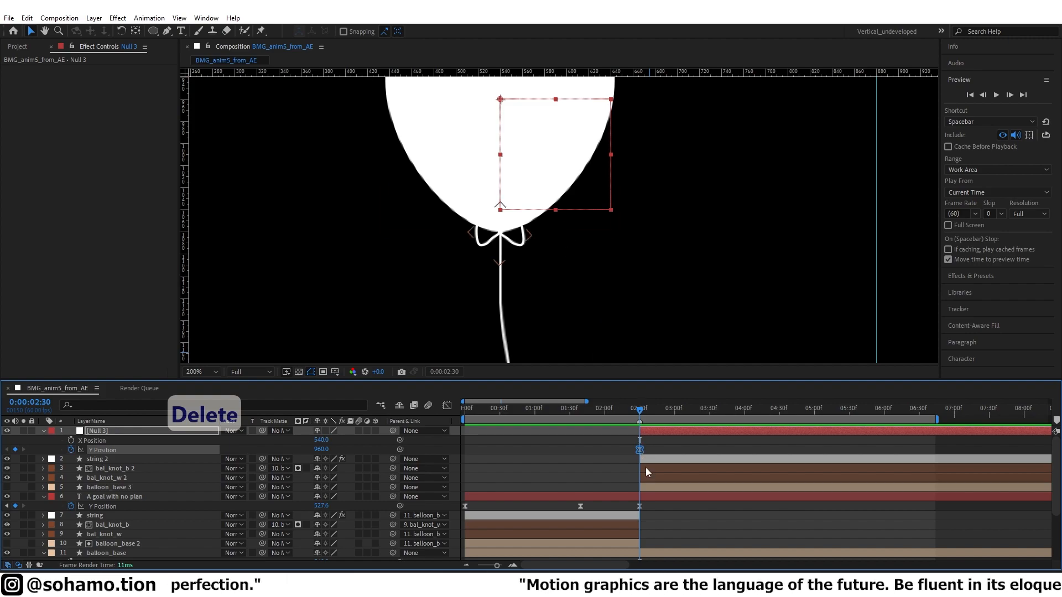
Move the null onto the balloon's knot at X 540.5, Y 1080 at 0:00:02:30.
{"action": "left_click", "coordinate": [647, 459]}
{"action": "left_click", "coordinate": [648, 470]}
{"action": "left_click", "coordinate": [648, 477]}
{"action": "left_click", "coordinate": [647, 487]}
{"action": "left_click", "coordinate": [647, 460]}
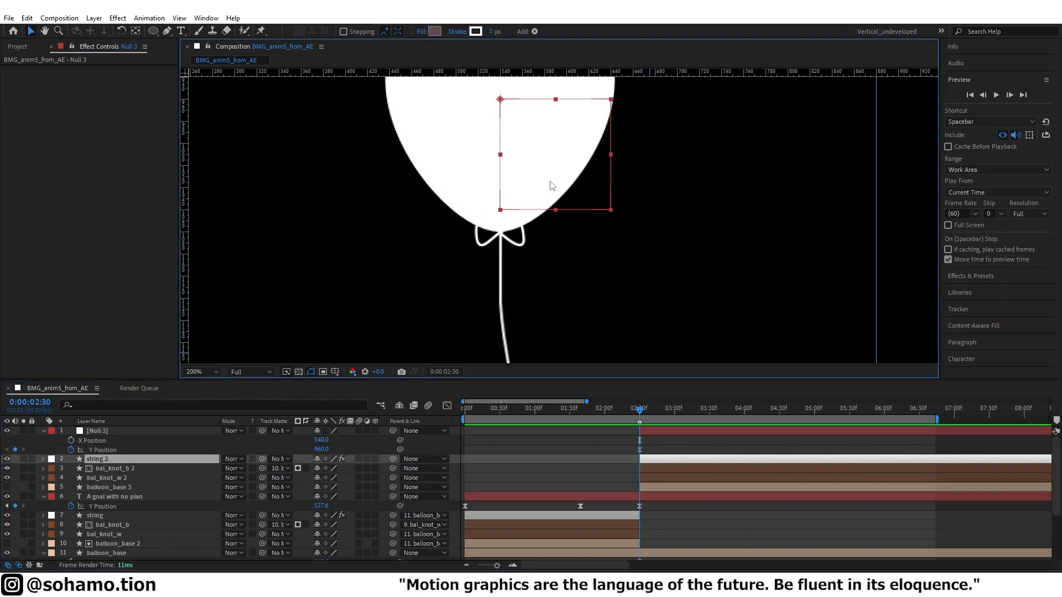
{"action": "left_click_drag", "start_coordinate": [552, 186], "coordinate": [588, 309]}
{"action": "scroll", "coordinate": [556, 304], "scroll_direction": "up", "scroll_amount": 4}
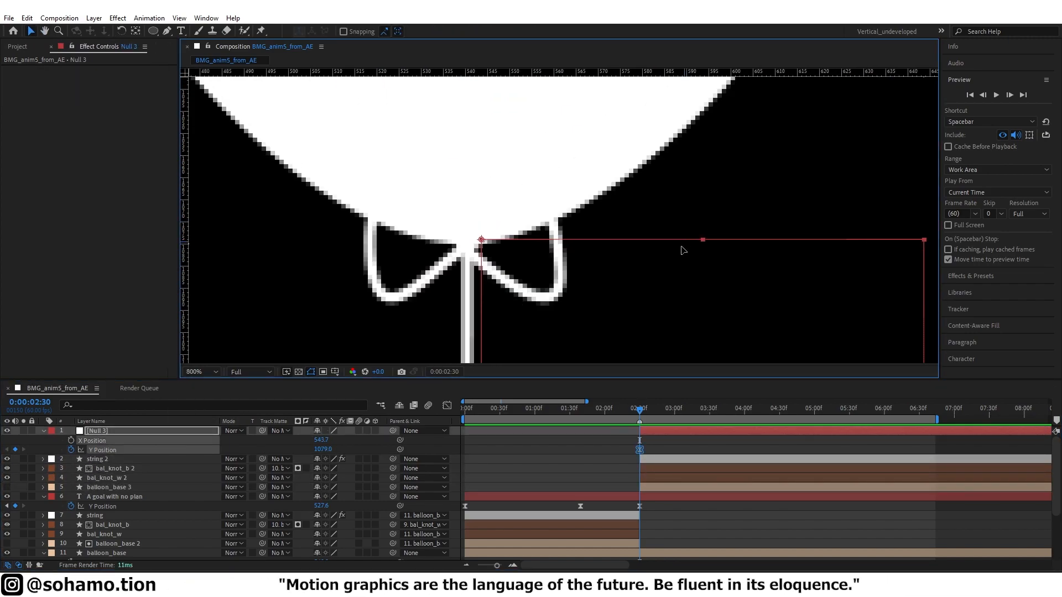
{"action": "left_click_drag", "start_coordinate": [670, 261], "coordinate": [667, 261]}
{"action": "scroll", "coordinate": [467, 253], "scroll_direction": "up", "scroll_amount": 1}
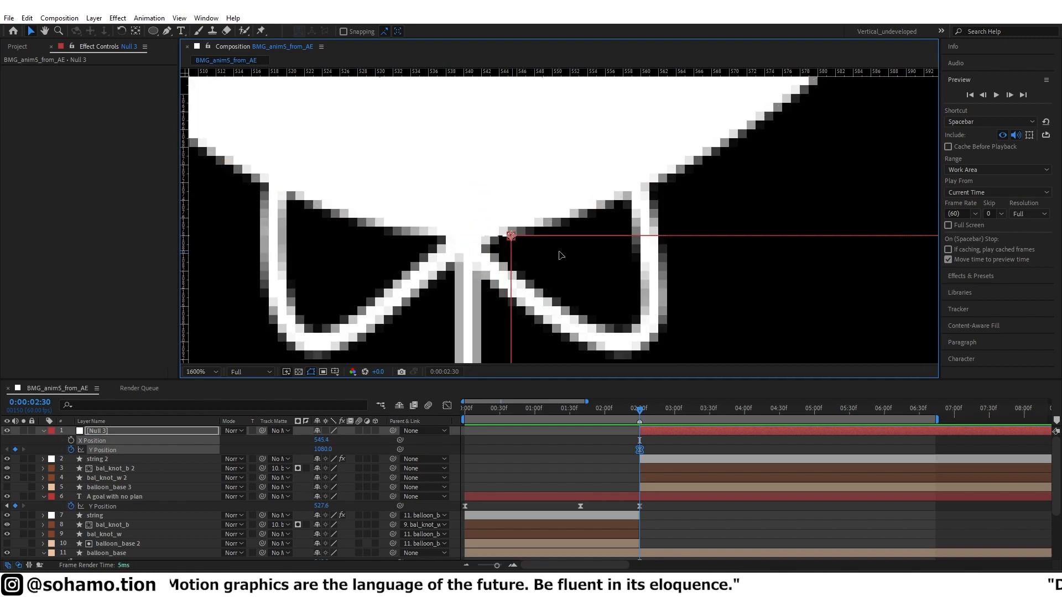
{"action": "scroll", "coordinate": [510, 254], "scroll_direction": "down", "scroll_amount": 2}
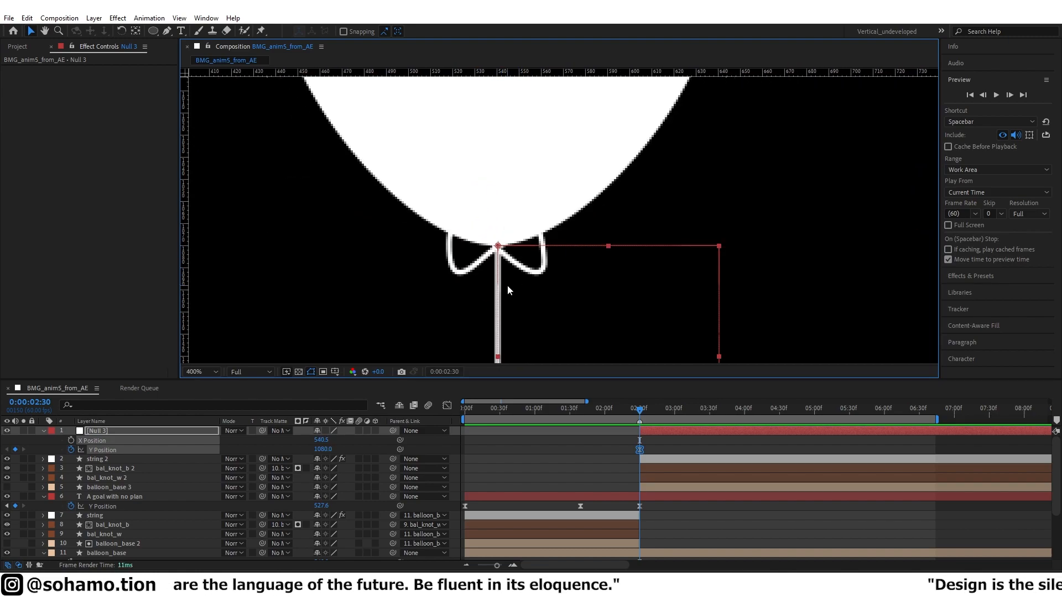
Parent string 2, bal_knot_b 2, bal_knot_w 2 and balloon_base 3 to the repositioned null.
{"action": "left_click", "coordinate": [654, 460]}
{"action": "left_click", "coordinate": [654, 469], "text": "ctrl"}
{"action": "left_click", "coordinate": [654, 478], "text": "ctrl"}
{"action": "left_click", "coordinate": [654, 487], "text": "ctrl"}
{"action": "left_click", "coordinate": [620, 449]}
{"action": "left_click_drag", "start_coordinate": [392, 459], "coordinate": [679, 404]}
Add an eased Rotation keyframe to the null at 0:00:02:30.
{"action": "scroll", "coordinate": [596, 289], "scroll_direction": "down", "scroll_amount": 3}
{"action": "left_click", "coordinate": [653, 431]}
{"action": "key", "text": "shift+r"}
{"action": "left_click", "coordinate": [662, 454]}
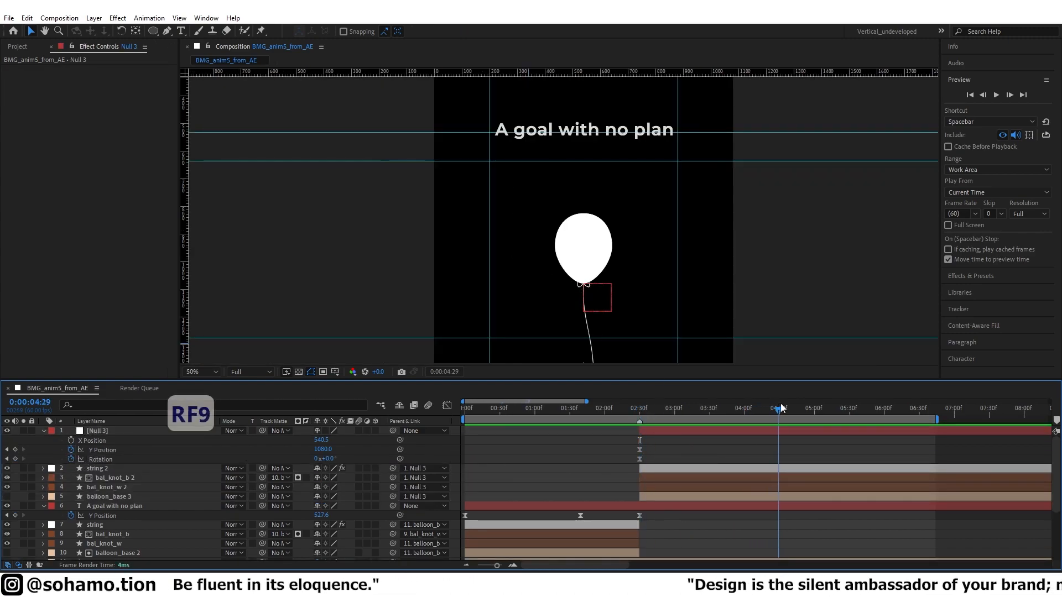
Set the null's Y Position to 1950 at 0:00:05:00 so the string drops below the frame.
{"action": "left_click_drag", "start_coordinate": [382, 450], "coordinate": [962, 451]}
{"action": "left_click_drag", "start_coordinate": [704, 269], "coordinate": [543, 239]}
{"action": "scroll", "coordinate": [591, 178], "scroll_direction": "down", "scroll_amount": 2}
{"action": "left_click_drag", "start_coordinate": [323, 449], "coordinate": [190, 449]}
{"action": "scroll", "coordinate": [593, 243], "scroll_direction": "up", "scroll_amount": 3}
{"action": "left_click_drag", "start_coordinate": [592, 244], "coordinate": [820, 123]}
{"action": "left_click_drag", "start_coordinate": [320, 450], "coordinate": [287, 453]}
Expand string 2's Puppet effect to inspect its properties and mesh keyframes.
{"action": "left_click", "coordinate": [799, 462]}
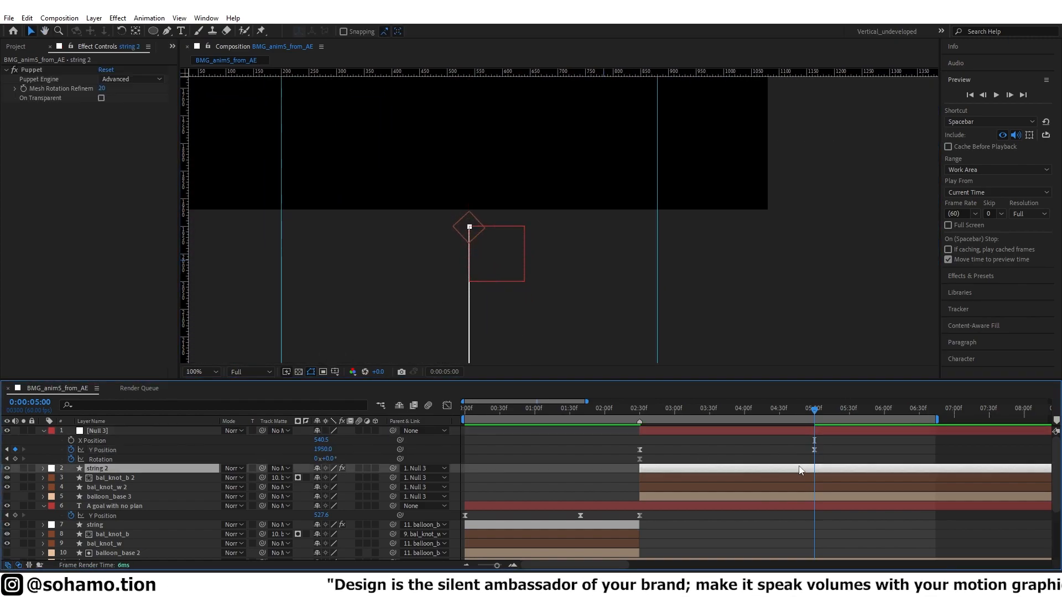
{"action": "key", "text": "comma"}
{"action": "key", "text": "comma"}
{"action": "left_click", "coordinate": [109, 469]}
{"action": "left_click", "coordinate": [45, 469]}
{"action": "left_click", "coordinate": [53, 488]}
{"action": "left_click", "coordinate": [71, 498]}
{"action": "left_click", "coordinate": [66, 496]}
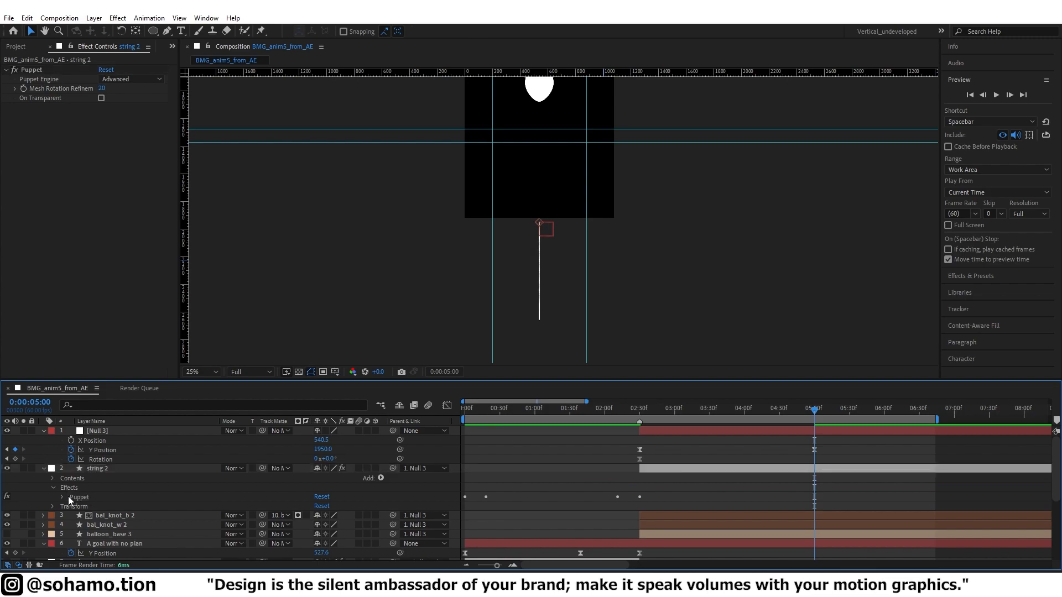
{"action": "left_click", "coordinate": [63, 497]}
Adjust the easing of the null's Y Position from 0:00:02:30 to 0:00:05:00 in the value graph.
{"action": "mouse_move", "coordinate": [658, 443]}
{"action": "left_mouse_down"}
{"action": "mouse_move", "coordinate": [628, 463]}
{"action": "mouse_move", "coordinate": [652, 454]}
{"action": "left_mouse_up"}
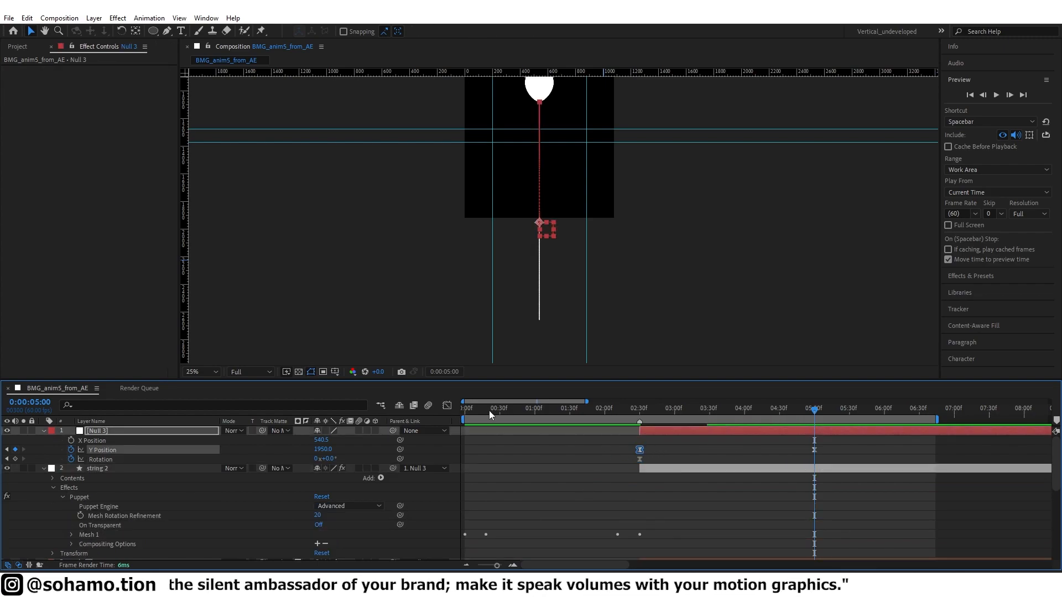
{"action": "key", "text": "shift+F3"}
{"action": "left_click", "coordinate": [448, 407]}
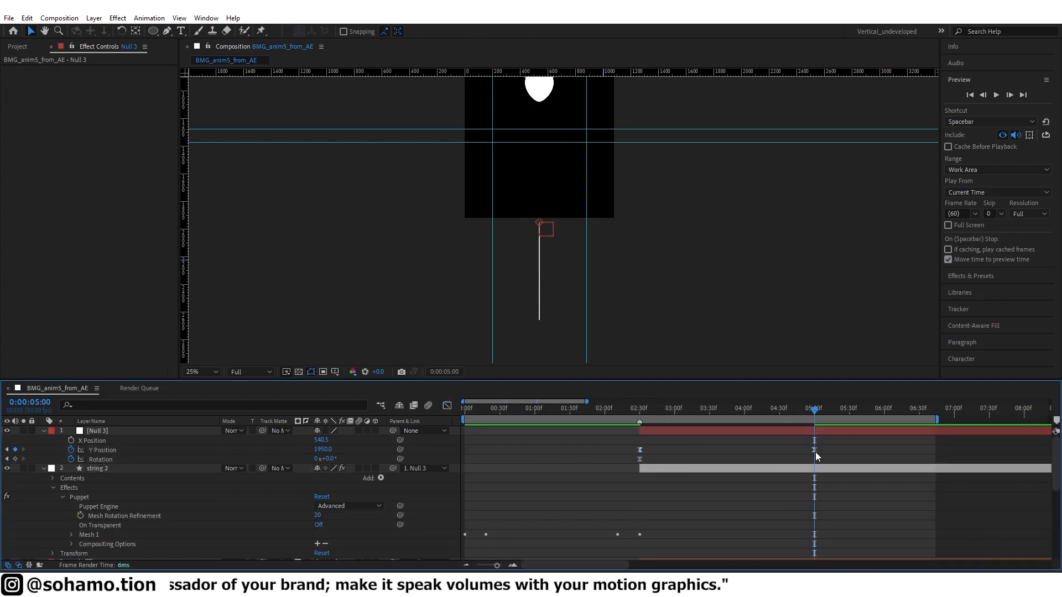
Set the null's Rotation to -10° at 0:00:05:00 and lengthen its ease handles in the value graph.
{"action": "left_click_drag", "start_coordinate": [629, 454], "coordinate": [651, 464]}
{"action": "key", "text": "shift+F3"}
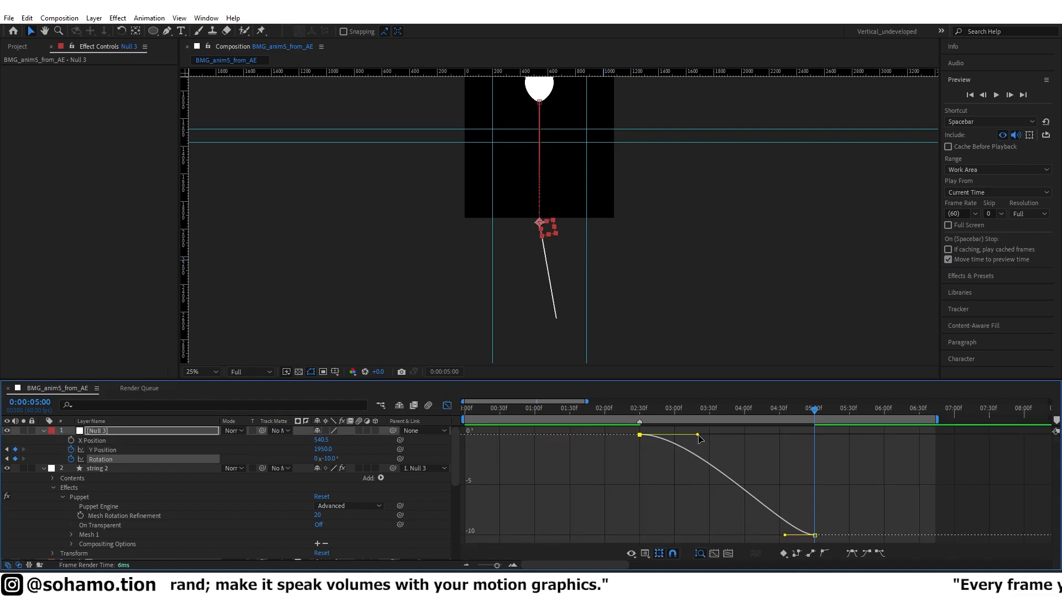
{"action": "left_click_drag", "start_coordinate": [766, 539], "coordinate": [640, 536]}
{"action": "key", "text": "shift+F3"}
Inspect the string's attachment around 0:00:02:30 and at the start, and reveal the original string layer's keyframes.
{"action": "mouse_move", "coordinate": [630, 410]}
{"action": "left_mouse_down"}
{"action": "mouse_move", "coordinate": [610, 412]}
{"action": "mouse_move", "coordinate": [618, 410]}
{"action": "left_mouse_up"}
{"action": "scroll", "coordinate": [558, 221], "scroll_direction": "up", "scroll_amount": 2}
{"action": "left_click_drag", "start_coordinate": [545, 279], "coordinate": [594, 180]}
{"action": "left_click", "coordinate": [652, 489]}
{"action": "left_click_drag", "start_coordinate": [640, 410], "coordinate": [618, 414]}
{"action": "key", "text": "Home"}
{"action": "scroll", "coordinate": [567, 467], "scroll_direction": "down", "scroll_amount": 4}
{"action": "left_click", "coordinate": [566, 495]}
{"action": "key", "text": "t"}
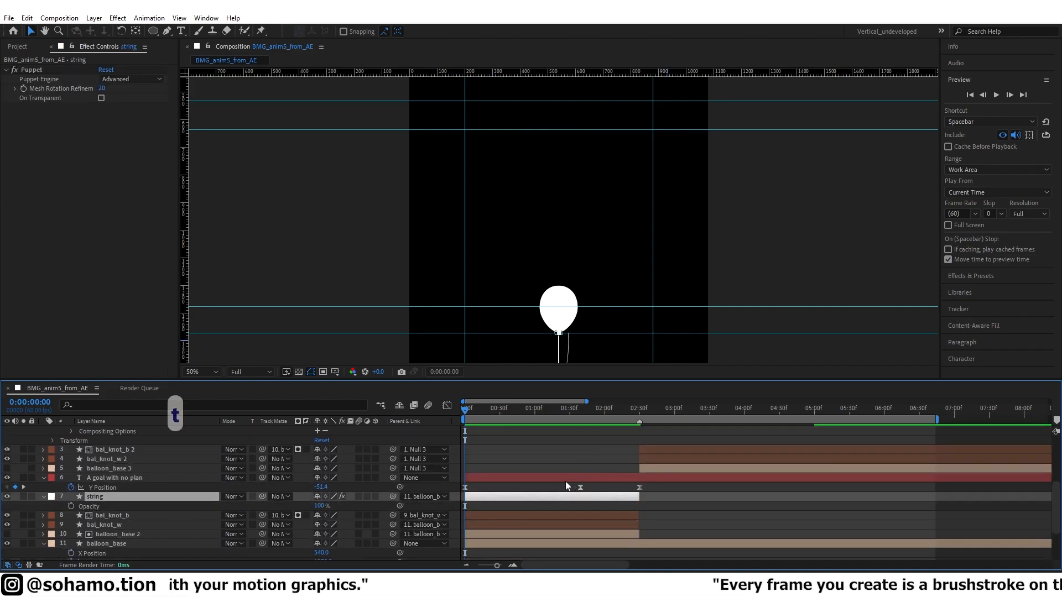
{"action": "key", "text": "u"}
{"action": "key", "text": "u"}
{"action": "key", "text": "u"}
{"action": "key", "text": "u"}
{"action": "key", "text": "u"}
{"action": "key", "text": "u"}
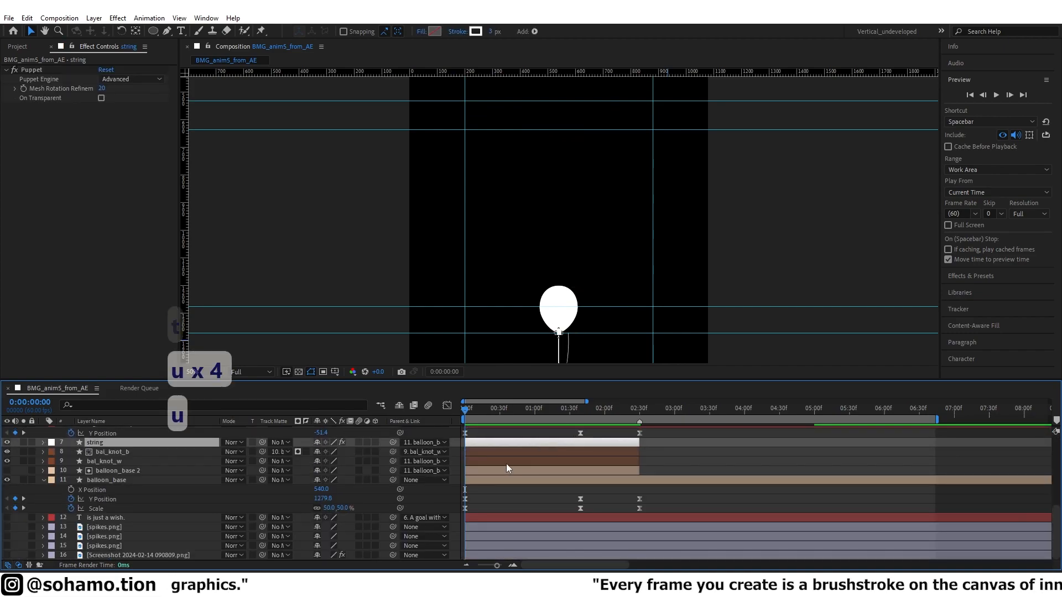
Move the string's Puppet Pin 1 up onto the balloon knot at 0:00:02:11.
{"action": "left_click_drag", "start_coordinate": [482, 412], "coordinate": [619, 412]}
{"action": "mouse_move", "coordinate": [609, 516]}
{"action": "left_mouse_down"}
{"action": "mouse_move", "coordinate": [625, 479]}
{"action": "mouse_move", "coordinate": [610, 514]}
{"action": "left_mouse_up"}
{"action": "left_click_drag", "start_coordinate": [559, 269], "coordinate": [559, 255]}
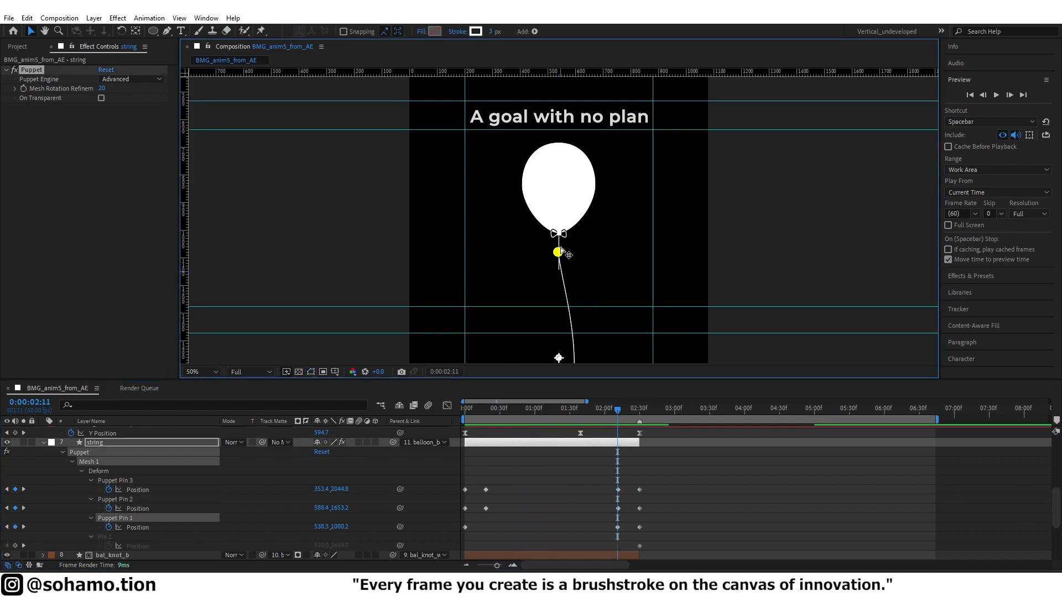
{"action": "scroll", "coordinate": [622, 487], "scroll_direction": "up", "scroll_amount": 2}
{"action": "left_click", "coordinate": [601, 528]}
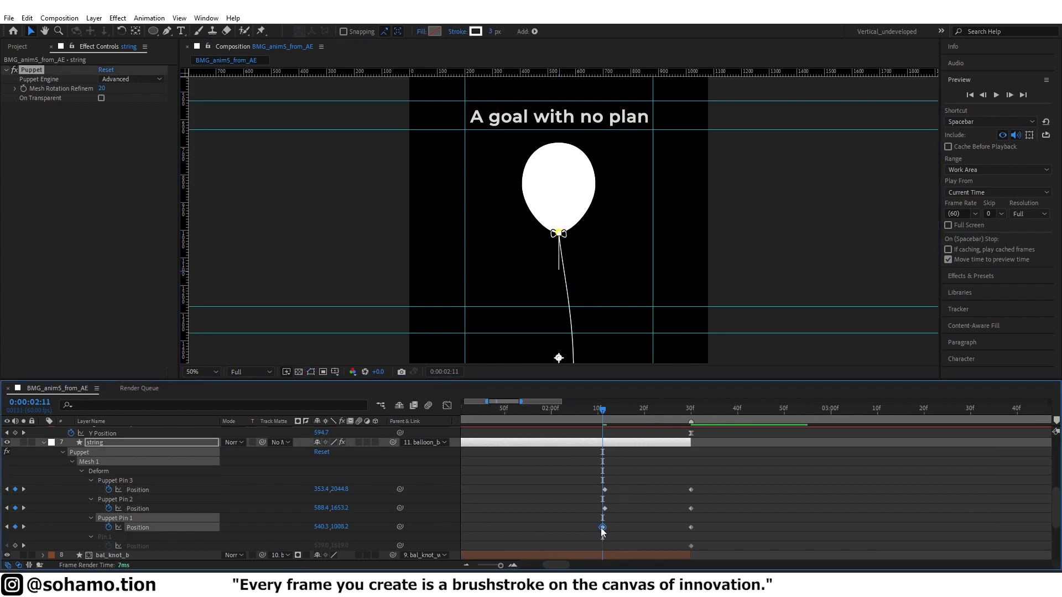
{"action": "scroll", "coordinate": [618, 462], "scroll_direction": "down", "scroll_amount": 3}
Try repositioning Puppet Pin 1 at 0:00:00:00 to about 396, 1200 and preview the string.
{"action": "left_click_drag", "start_coordinate": [537, 413], "coordinate": [462, 413]}
{"action": "left_click", "coordinate": [515, 470]}
{"action": "left_click", "coordinate": [559, 271]}
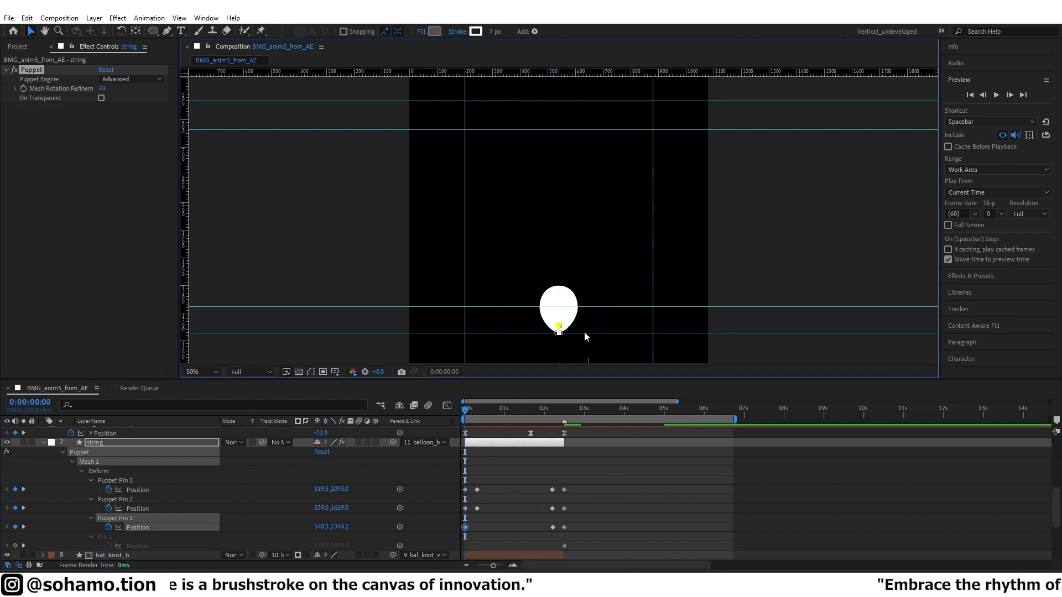
{"action": "left_click_drag", "start_coordinate": [578, 342], "coordinate": [595, 262]}
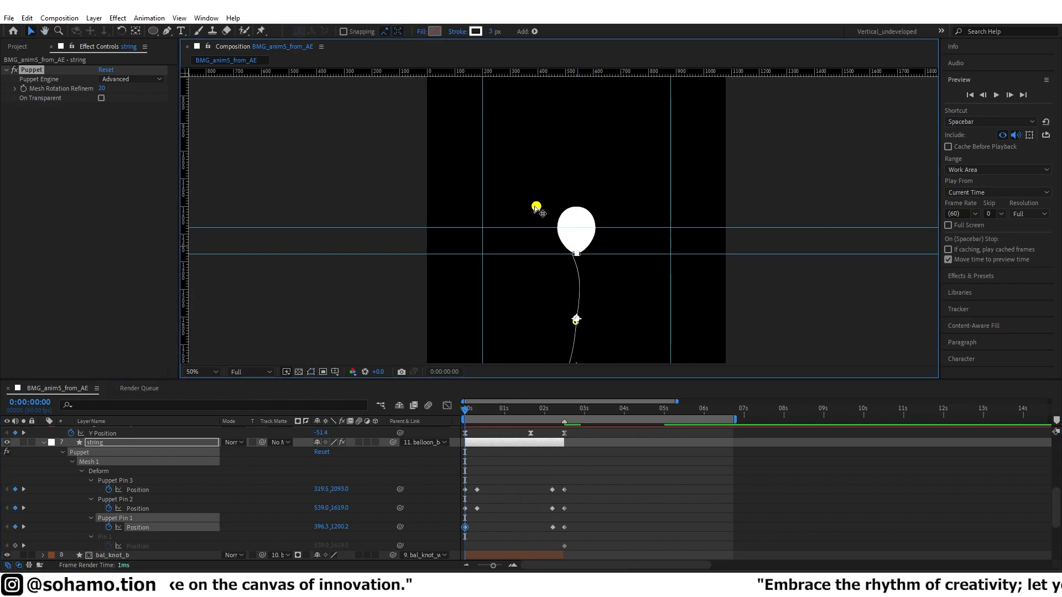
{"action": "key", "text": "space"}
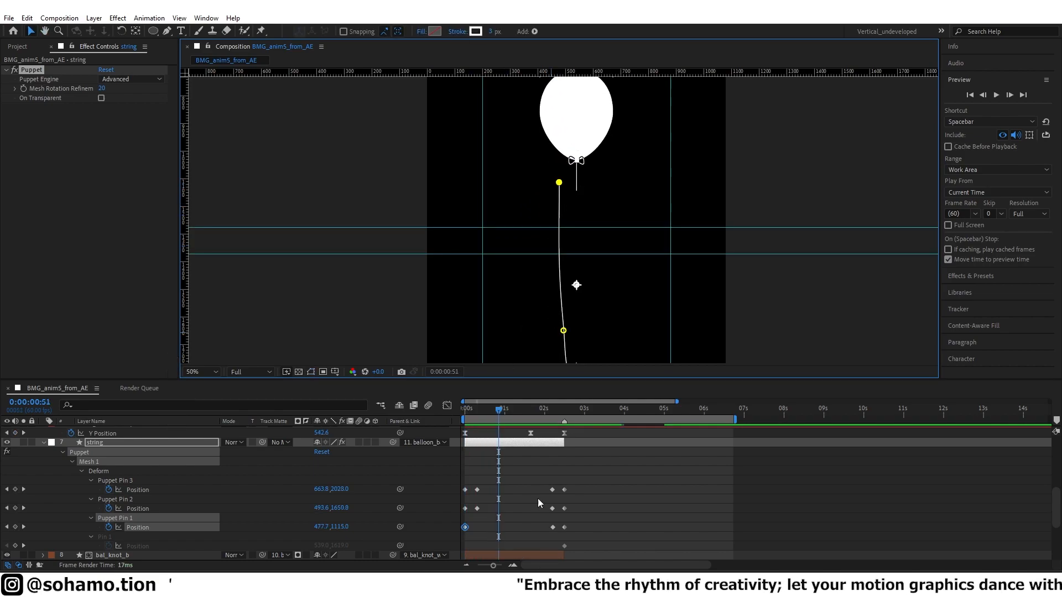
Try deleting the string's lower puppet pin and a row of pin position keyframes.
{"action": "left_click", "coordinate": [563, 331]}
{"action": "key", "text": "Delete"}
{"action": "left_click_drag", "start_coordinate": [585, 478], "coordinate": [461, 497]}
{"action": "key", "text": "Delete"}
Undo the recent puppet pin moves and deletions on the string layer.
{"action": "key", "text": "ctrl+z"}
{"action": "key", "text": "ctrl+z"}
{"action": "key", "text": "ctrl+z"}
{"action": "key", "text": "ctrl+z"}
{"action": "key", "text": "ctrl+z"}
{"action": "key", "text": "ctrl+z"}
{"action": "key", "text": "ctrl+z"}
{"action": "key", "text": "ctrl+z"}
{"action": "key", "text": "ctrl+z"}
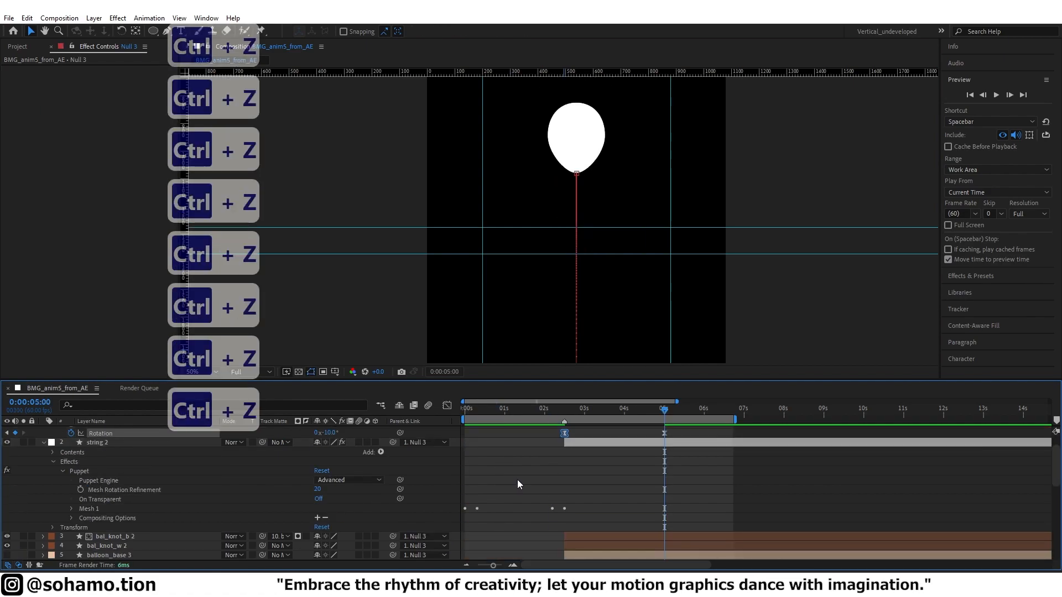
Preview the balloon animation and save the project.
{"action": "left_click", "coordinate": [591, 442]}
{"action": "scroll", "coordinate": [602, 465], "scroll_direction": "up", "scroll_amount": 1}
{"action": "left_click", "coordinate": [547, 410]}
{"action": "scroll", "coordinate": [580, 303], "scroll_direction": "down", "scroll_amount": 2}
{"action": "scroll", "coordinate": [580, 301], "scroll_direction": "down", "scroll_amount": 1}
{"action": "key", "text": "space"}
{"action": "key", "text": "ctrl+s"}
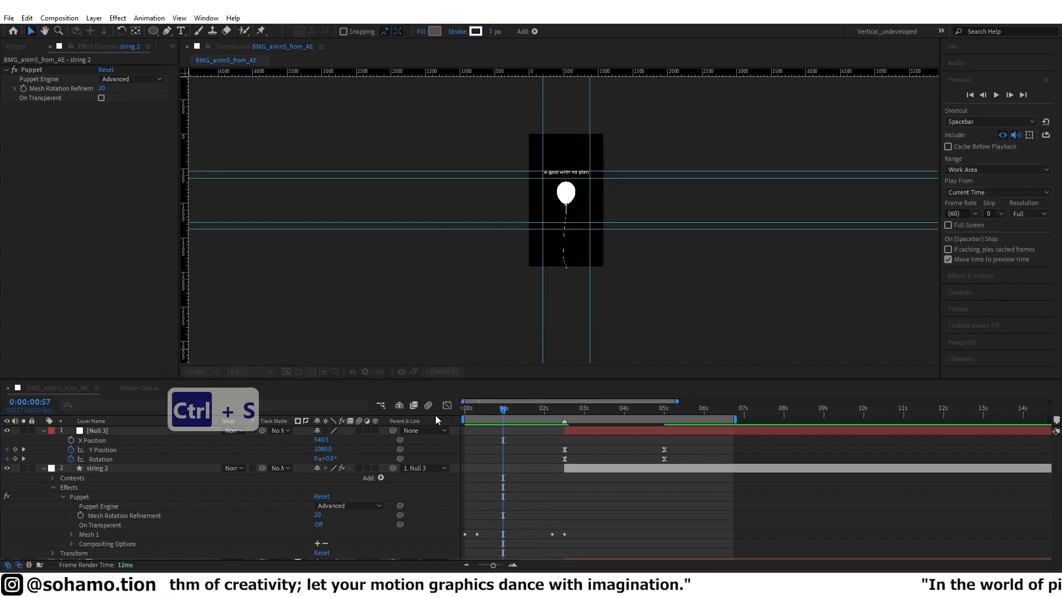
Collapse every layer's properties and reveal the string layer's puppet pin keyframes at 0:00:01:16.
{"action": "key", "text": "ctrl+a"}
{"action": "key", "text": "ctrl+grave"}
{"action": "scroll", "coordinate": [580, 257], "scroll_direction": "up", "scroll_amount": 2}
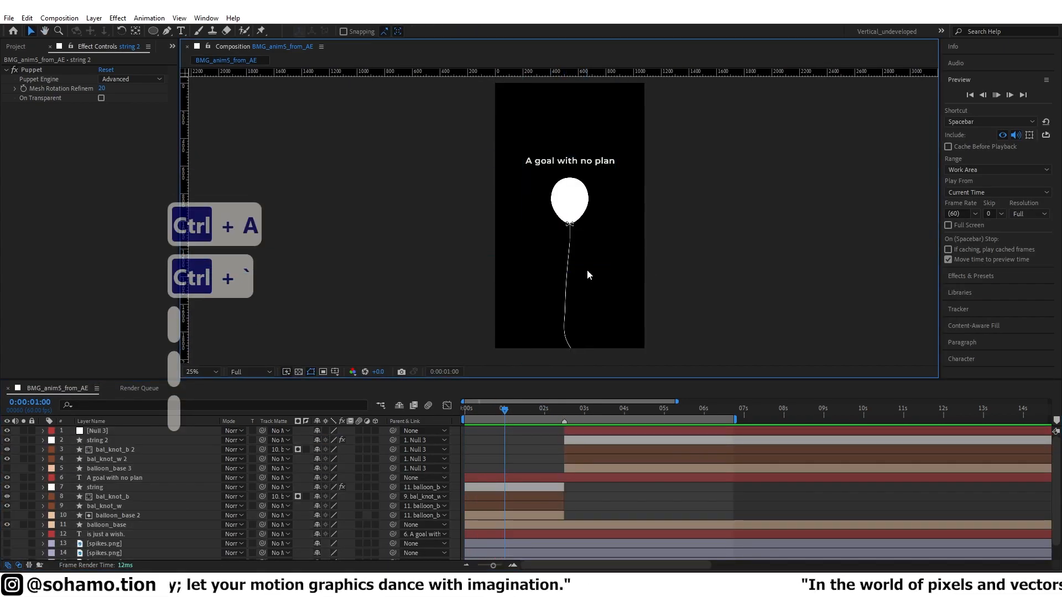
{"action": "left_click", "coordinate": [529, 487]}
{"action": "key", "text": "u"}
{"action": "key", "text": "Page_Down"}
{"action": "left_click", "coordinate": [515, 410]}
{"action": "left_click", "coordinate": [477, 534]}
Paste Puppet Pin 1's first position keyframe at 0:00:01:16 and move the pin onto the knot at 540.3, 996.2.
{"action": "left_click_drag", "start_coordinate": [622, 266], "coordinate": [651, 155]}
{"action": "scroll", "coordinate": [595, 258], "scroll_direction": "down", "scroll_amount": 2}
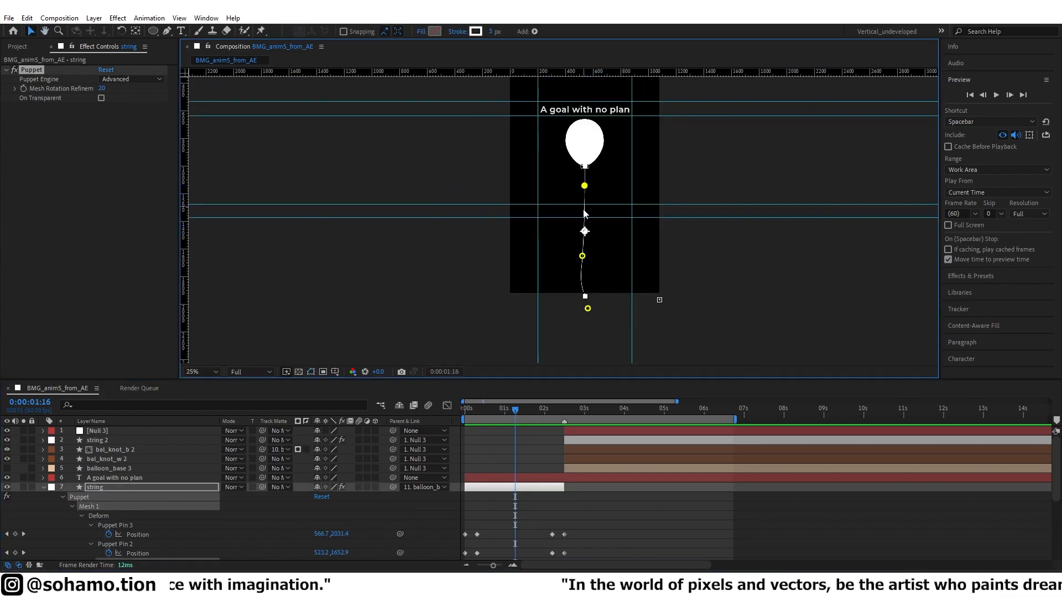
{"action": "scroll", "coordinate": [537, 471], "scroll_direction": "down", "scroll_amount": 3}
{"action": "left_click", "coordinate": [465, 507]}
{"action": "key", "text": "ctrl+c"}
{"action": "key", "text": "ctrl+v"}
{"action": "scroll", "coordinate": [588, 194], "scroll_direction": "up", "scroll_amount": 2}
{"action": "left_click_drag", "start_coordinate": [588, 195], "coordinate": [567, 263]}
{"action": "left_click_drag", "start_coordinate": [585, 219], "coordinate": [585, 177]}
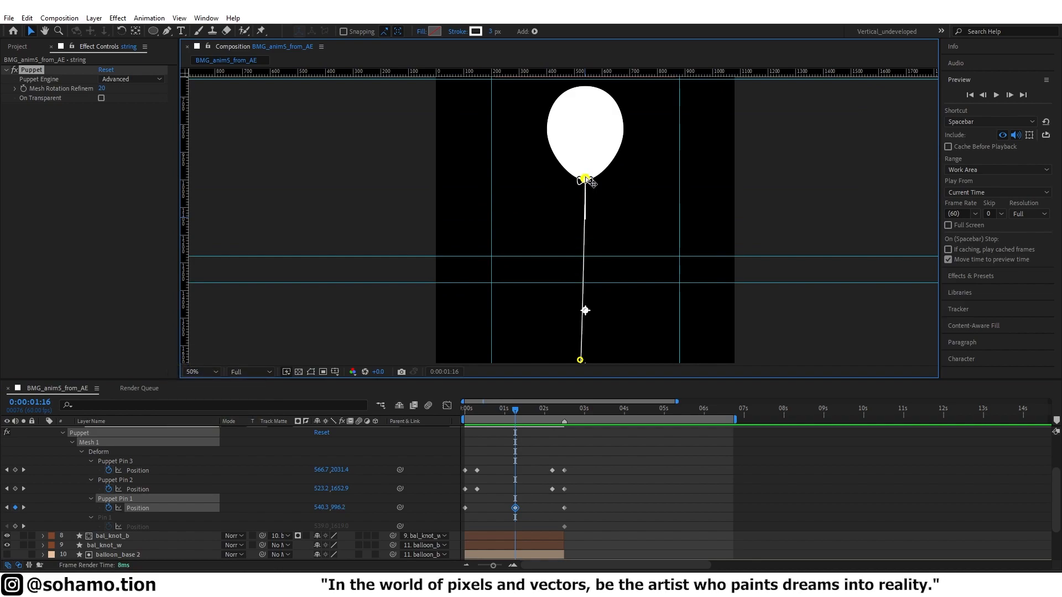
Move the string layer's Puppet Pin 2 to 539.2, 1654.9 at 0:00:01:16 and preview the animation.
{"action": "scroll", "coordinate": [587, 180], "scroll_direction": "down", "scroll_amount": 2}
{"action": "left_click", "coordinate": [581, 296]}
{"action": "left_click_drag", "start_coordinate": [515, 410], "coordinate": [464, 410]}
{"action": "key", "text": "space"}
{"action": "scroll", "coordinate": [573, 292], "scroll_direction": "down", "scroll_amount": 2}
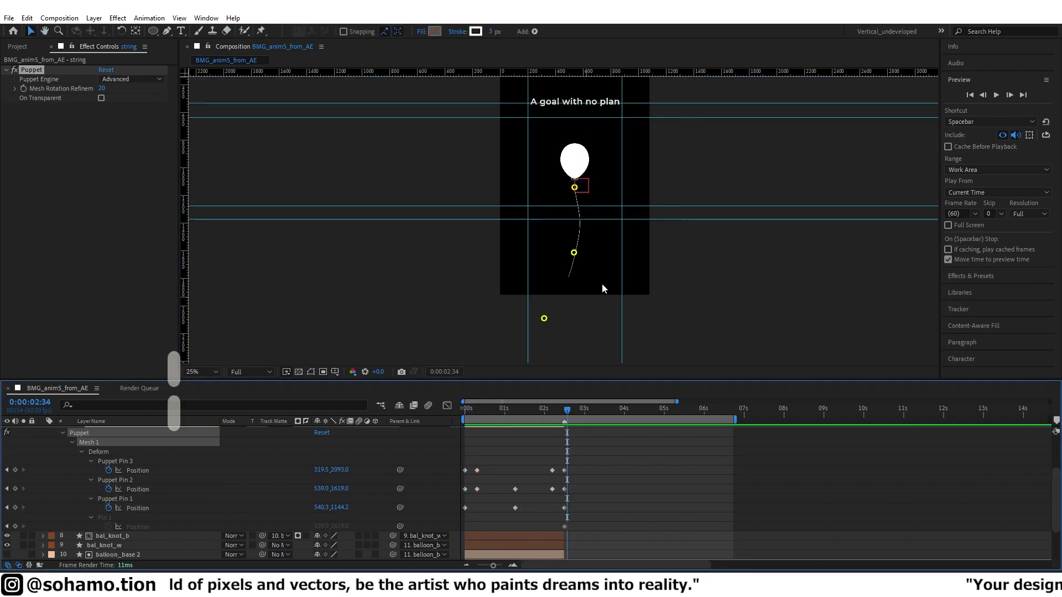
{"action": "left_click", "coordinate": [563, 412]}
{"action": "key", "text": "Page_Down"}
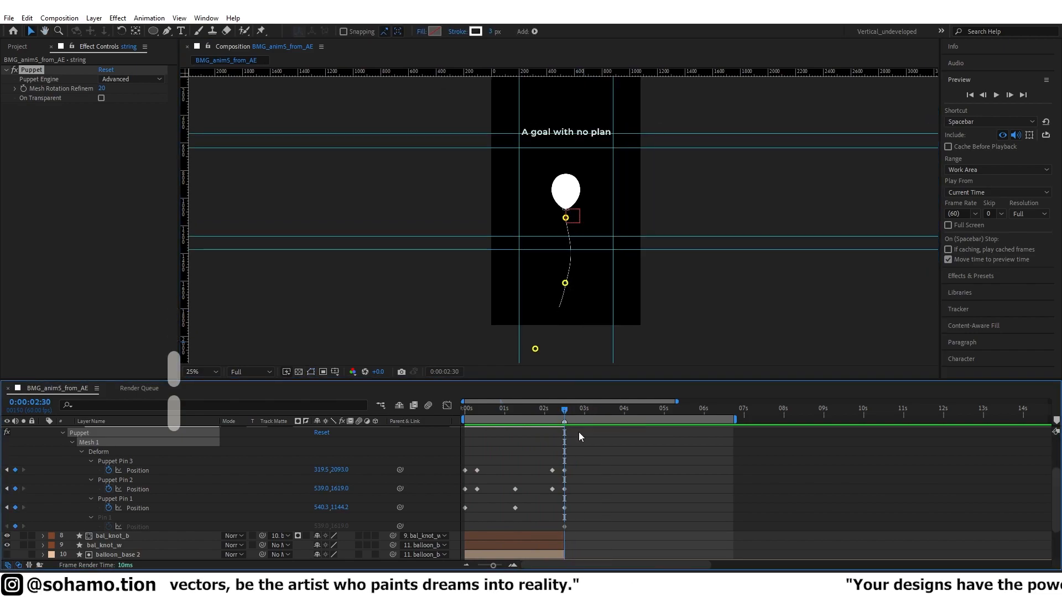
{"action": "scroll", "coordinate": [542, 435], "scroll_direction": "up", "scroll_amount": 3}
{"action": "key", "text": "space"}
{"action": "key", "text": "space"}
Reveal string 2's keyframes and copy the string layer's Puppet Pin 1 and Puppet Pin 2 position keyframes at 0:00:01:16.
{"action": "left_click", "coordinate": [568, 287]}
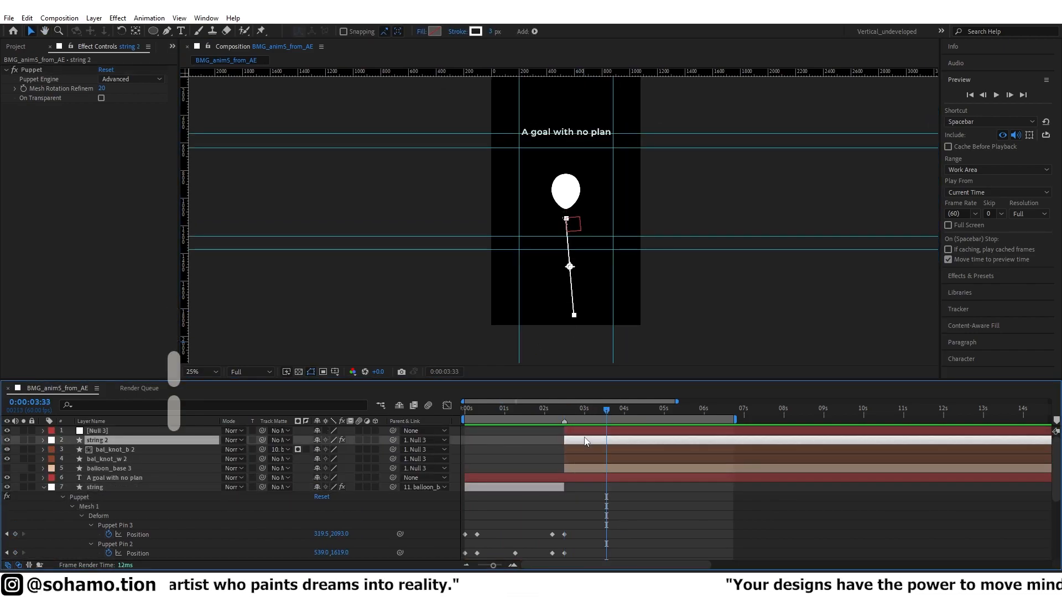
{"action": "key", "text": "u"}
{"action": "left_click", "coordinate": [513, 410]}
{"action": "key", "text": "grave"}
{"action": "left_click_drag", "start_coordinate": [529, 306], "coordinate": [508, 338]}
{"action": "key", "text": "ctrl+c"}
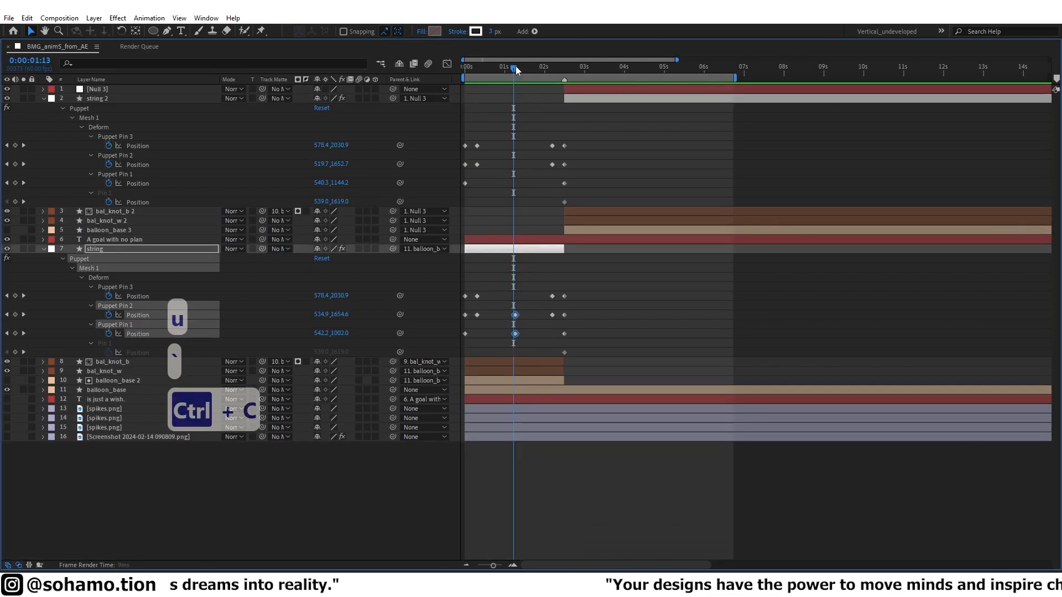
Paste the string layer's Puppet Pin 2 position keyframe into string 2's Puppet Pin 2 at 0:00:01:16.
{"action": "left_click", "coordinate": [515, 75]}
{"action": "key", "text": "ctrl+v"}
{"action": "key", "text": "ctrl+c"}
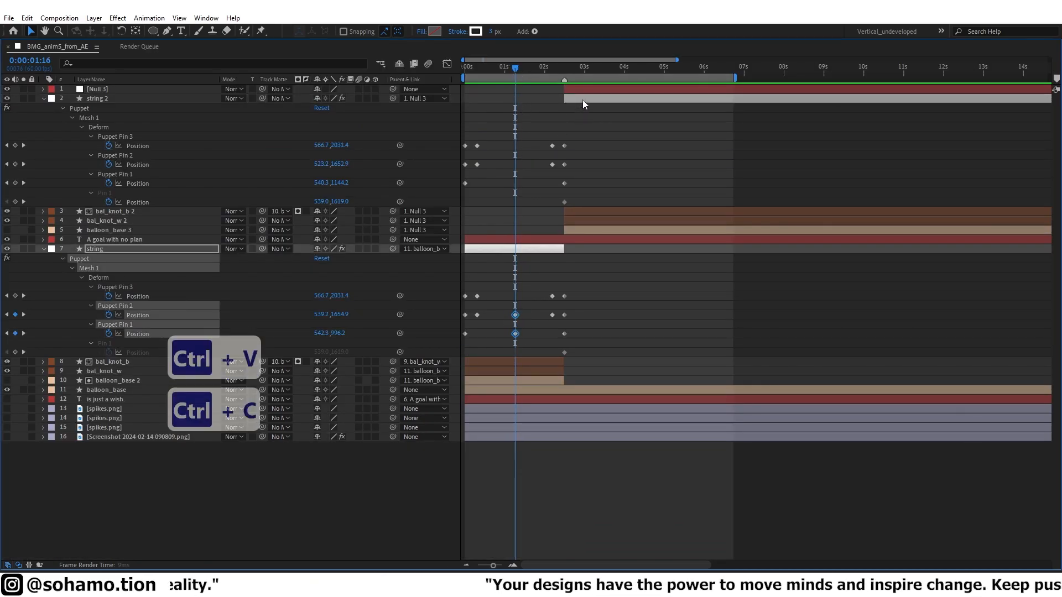
{"action": "key", "text": "ctrl+v"}
{"action": "key", "text": "ctrl+z"}
{"action": "key", "text": "ctrl+c"}
{"action": "left_click", "coordinate": [124, 156]}
{"action": "key", "text": "ctrl+v"}
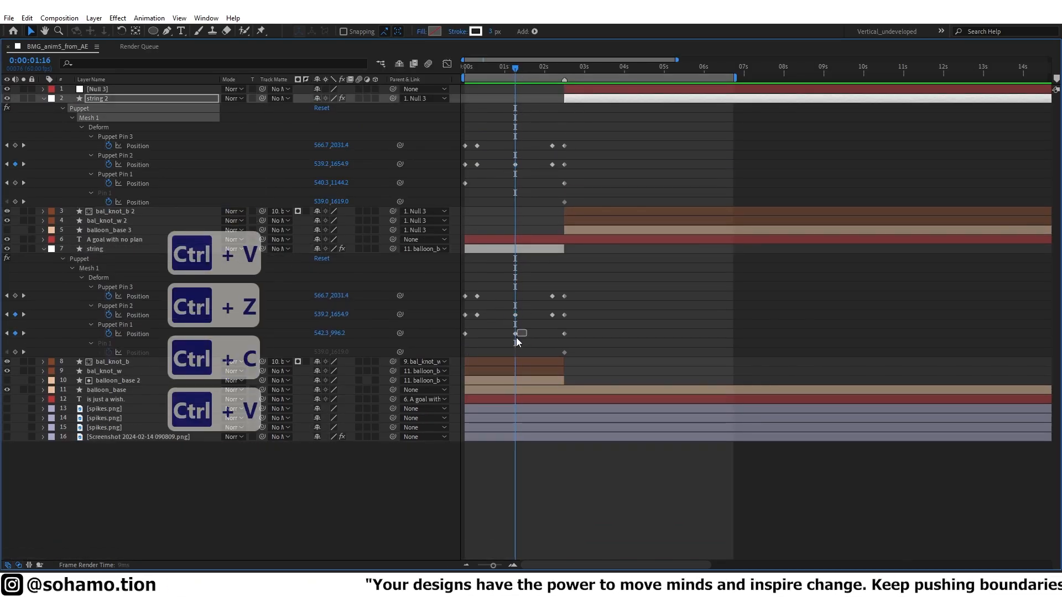
Try to copy the string layer's Puppet Pin 1 position keyframe at 0:00:01:16 onto string 2.
{"action": "left_click", "coordinate": [515, 333]}
{"action": "key", "text": "ctrl+c"}
{"action": "left_click", "coordinate": [121, 175]}
{"action": "key", "text": "ctrl+v"}
{"action": "key", "text": "ctrl+z"}
{"action": "left_click", "coordinate": [515, 334]}
{"action": "key", "text": "ctrl+v"}
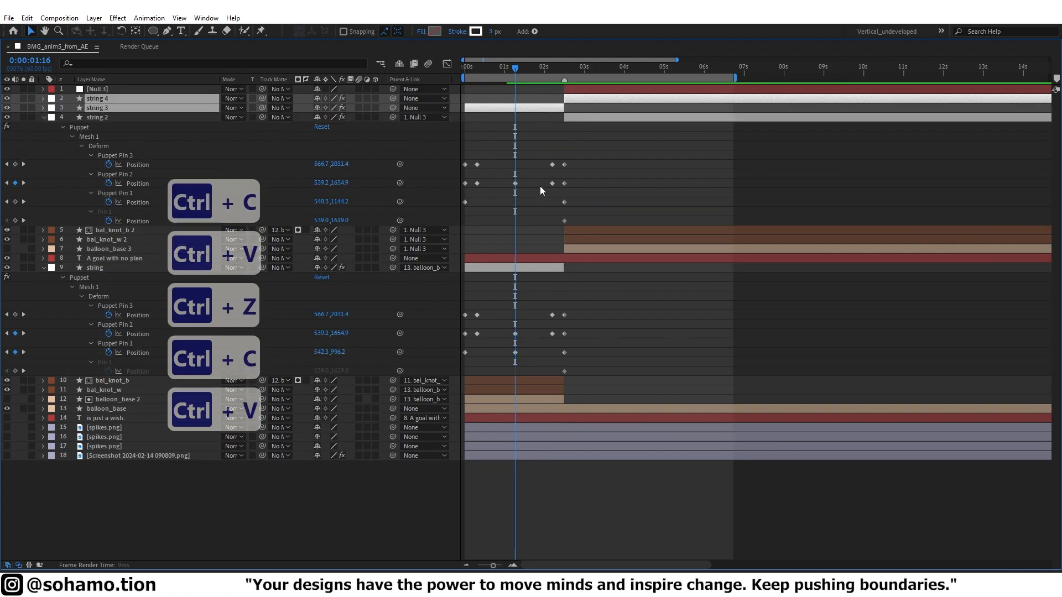
{"action": "key", "text": "ctrl+z"}
{"action": "key", "text": "ctrl+c"}
{"action": "key", "text": "ctrl+v"}
{"action": "key", "text": "ctrl+z"}
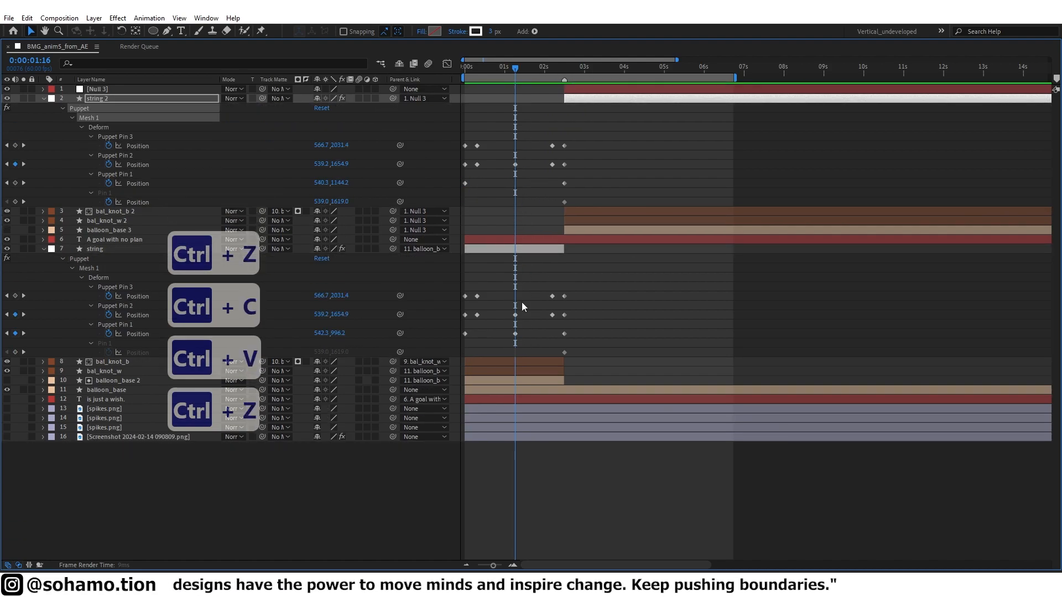
{"action": "left_click", "coordinate": [515, 334]}
{"action": "key", "text": "ctrl+c"}
{"action": "left_click", "coordinate": [581, 99]}
{"action": "key", "text": "ctrl+v"}
{"action": "key", "text": "ctrl+z"}
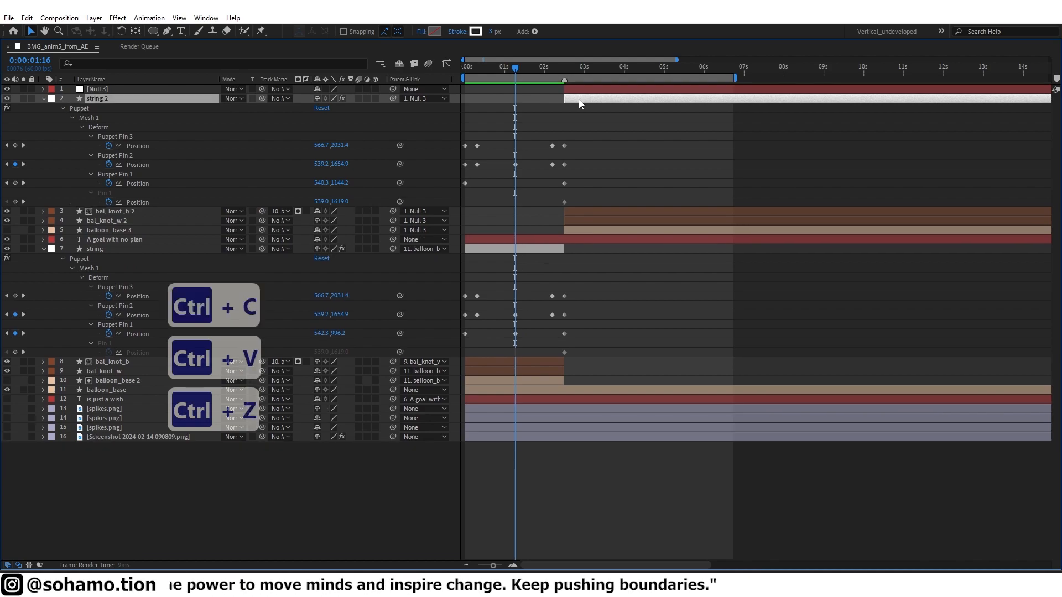
Extend string 2's start back to 0:00:01:16 and move its Puppet Pin 1 onto the balloon's knot.
{"action": "left_click", "coordinate": [500, 199]}
{"action": "left_click", "coordinate": [515, 334]}
{"action": "key", "text": "grave"}
{"action": "scroll", "coordinate": [518, 497], "scroll_direction": "down", "scroll_amount": 7}
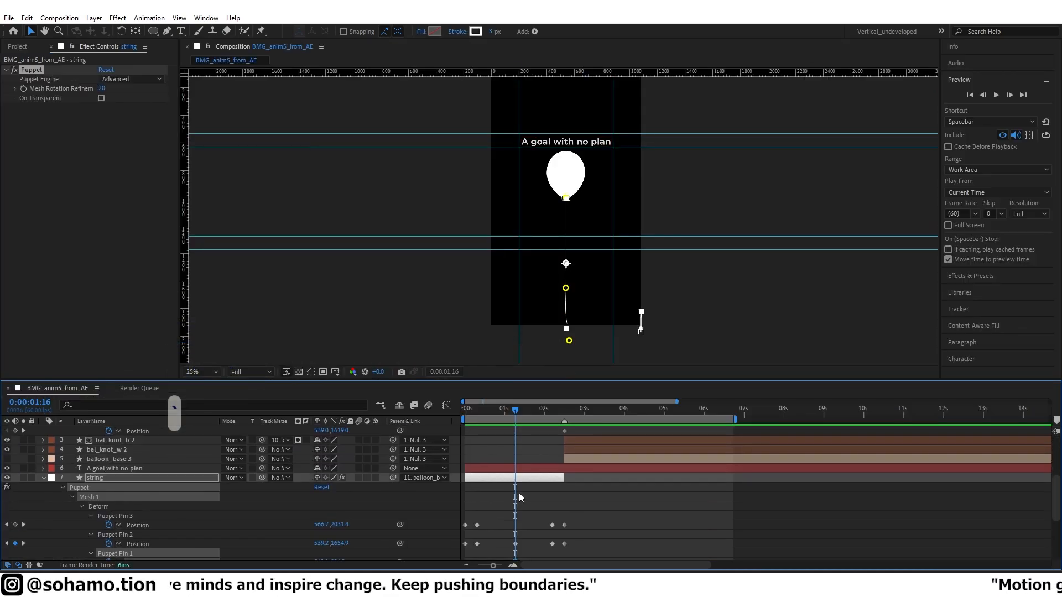
{"action": "scroll", "coordinate": [514, 483], "scroll_direction": "up", "scroll_amount": 2}
{"action": "left_click", "coordinate": [565, 440]}
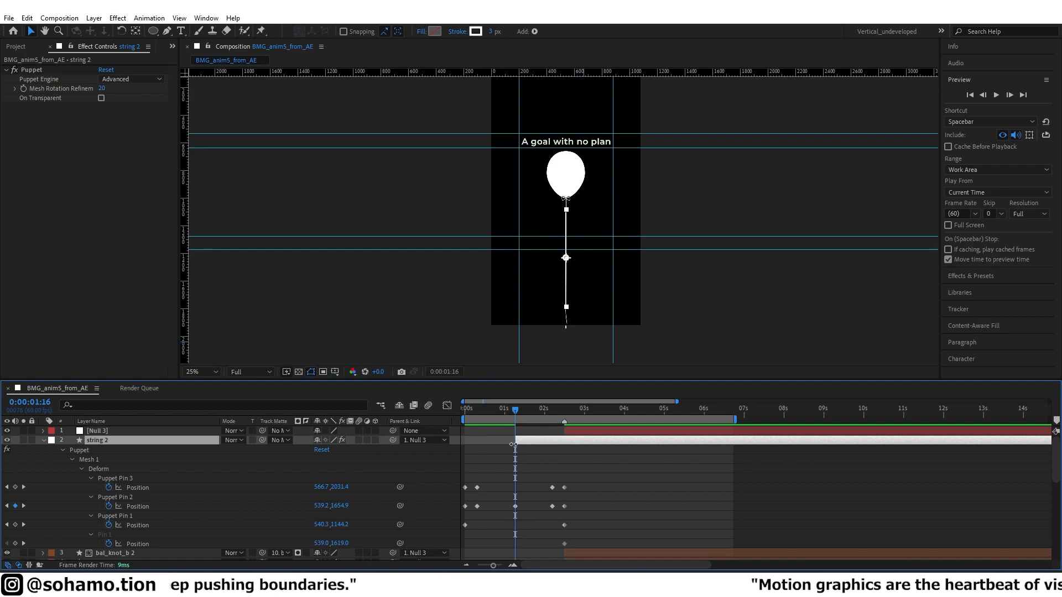
{"action": "left_click", "coordinate": [565, 210]}
{"action": "scroll", "coordinate": [568, 204], "scroll_direction": "up", "scroll_amount": 4}
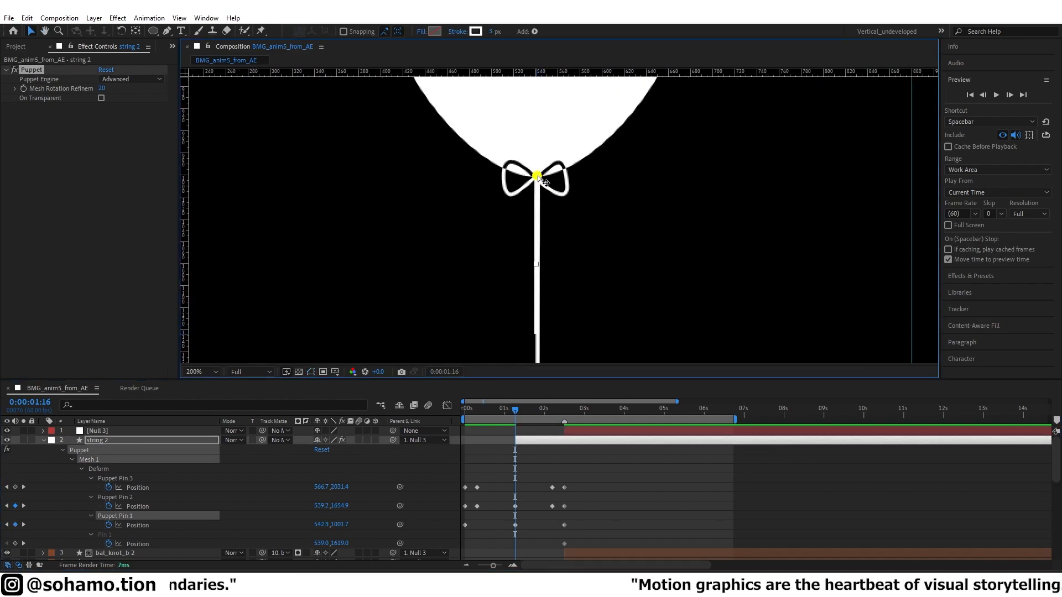
{"action": "left_click_drag", "start_coordinate": [538, 176], "coordinate": [537, 175]}
{"action": "scroll", "coordinate": [538, 175], "scroll_direction": "down", "scroll_amount": 4}
Trim string 2's start back to the detach marker near 0:00:02:30 and preview the animation.
{"action": "left_click", "coordinate": [555, 464]}
{"action": "scroll", "coordinate": [553, 456], "scroll_direction": "down", "scroll_amount": 4}
{"action": "key", "text": "space"}
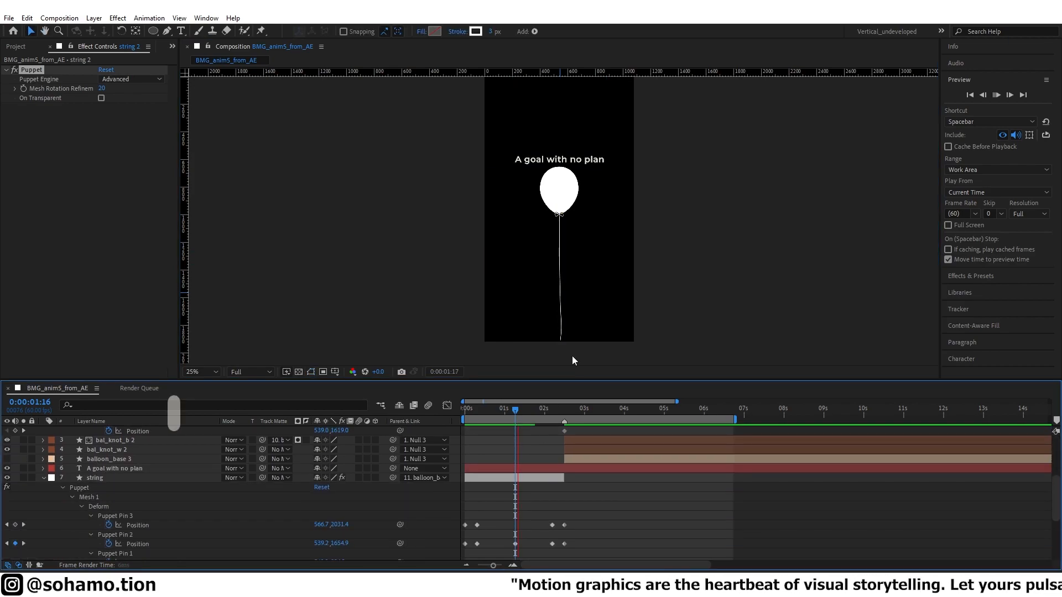
{"action": "key", "text": "space"}
{"action": "scroll", "coordinate": [533, 452], "scroll_direction": "up", "scroll_amount": 2}
{"action": "scroll", "coordinate": [531, 452], "scroll_direction": "up", "scroll_amount": 2}
{"action": "left_click", "coordinate": [564, 411]}
{"action": "left_click", "coordinate": [573, 440]}
{"action": "key", "text": "alt+["}
{"action": "left_click", "coordinate": [522, 411]}
{"action": "key", "text": "space"}
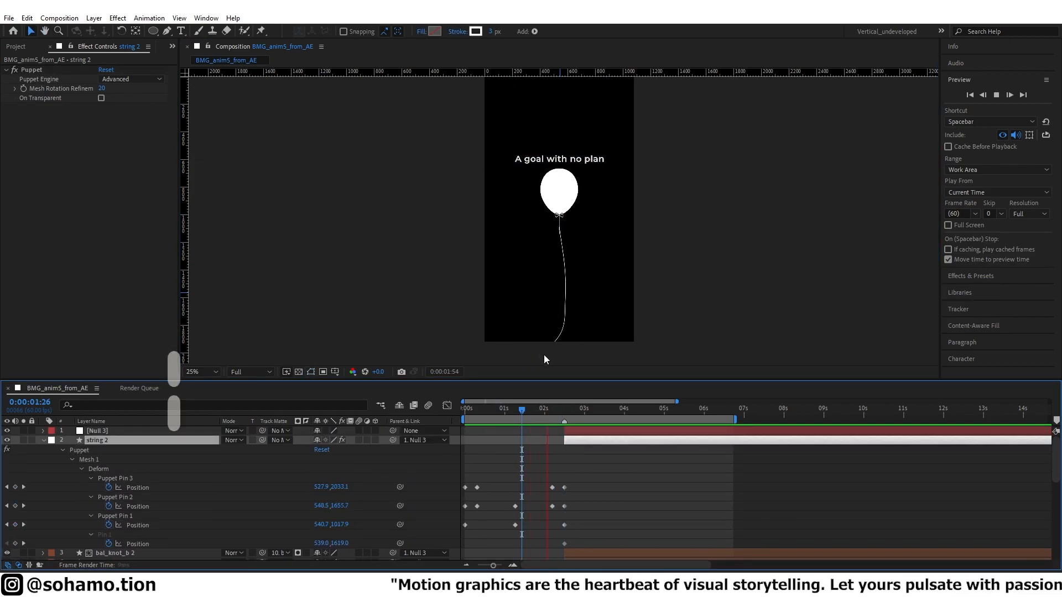
{"action": "key", "text": "space"}
Examine the string's shape around 0:00:02:30, where string 2 takes over from the string layer.
{"action": "left_click", "coordinate": [643, 457]}
{"action": "left_click_drag", "start_coordinate": [604, 410], "coordinate": [564, 410]}
{"action": "left_click", "coordinate": [582, 442]}
{"action": "scroll", "coordinate": [572, 277], "scroll_direction": "up", "scroll_amount": 2}
{"action": "left_click_drag", "start_coordinate": [572, 276], "coordinate": [602, 148]}
{"action": "left_click", "coordinate": [608, 457]}
{"action": "mouse_move", "coordinate": [569, 412]}
{"action": "left_mouse_down"}
{"action": "mouse_move", "coordinate": [593, 412]}
{"action": "mouse_move", "coordinate": [572, 419]}
{"action": "left_mouse_up"}
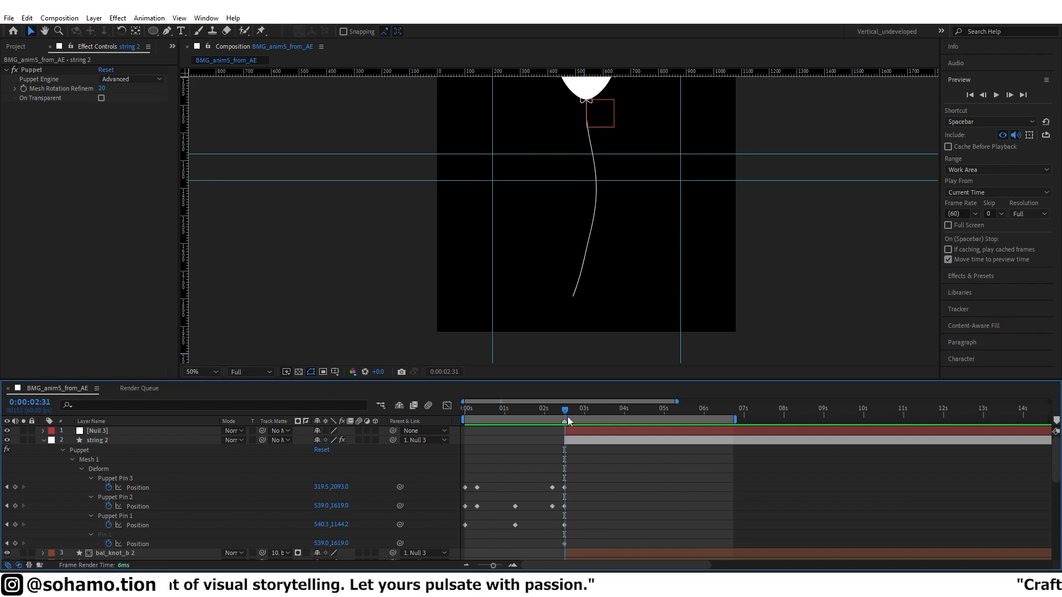
{"action": "left_click", "coordinate": [90, 469]}
{"action": "left_click", "coordinate": [82, 469]}
{"action": "left_click", "coordinate": [82, 469]}
{"action": "left_click", "coordinate": [73, 432]}
{"action": "left_click", "coordinate": [72, 432]}
{"action": "left_click_drag", "start_coordinate": [257, 441], "coordinate": [209, 450]}
{"action": "left_click", "coordinate": [634, 307]}
{"action": "left_click_drag", "start_coordinate": [319, 449], "coordinate": [548, 412]}
{"action": "scroll", "coordinate": [605, 310], "scroll_direction": "down", "scroll_amount": 2}
{"action": "key", "text": "space"}
{"action": "key", "text": "space"}
{"action": "key", "text": "ctrl+z"}
{"action": "key", "text": "ctrl+z"}
{"action": "left_click", "coordinate": [622, 306]}
{"action": "scroll", "coordinate": [581, 464], "scroll_direction": "up", "scroll_amount": 1}
{"action": "key", "text": "ctrl+z"}
Change the pin type of Puppet Pin 3, Puppet Pin 2 and Puppet Pin 1 on string 2 to Bend.
{"action": "left_click", "coordinate": [591, 463]}
{"action": "scroll", "coordinate": [198, 489], "scroll_direction": "down", "scroll_amount": 4}
{"action": "scroll", "coordinate": [197, 489], "scroll_direction": "up", "scroll_amount": 2}
{"action": "left_click", "coordinate": [357, 450]}
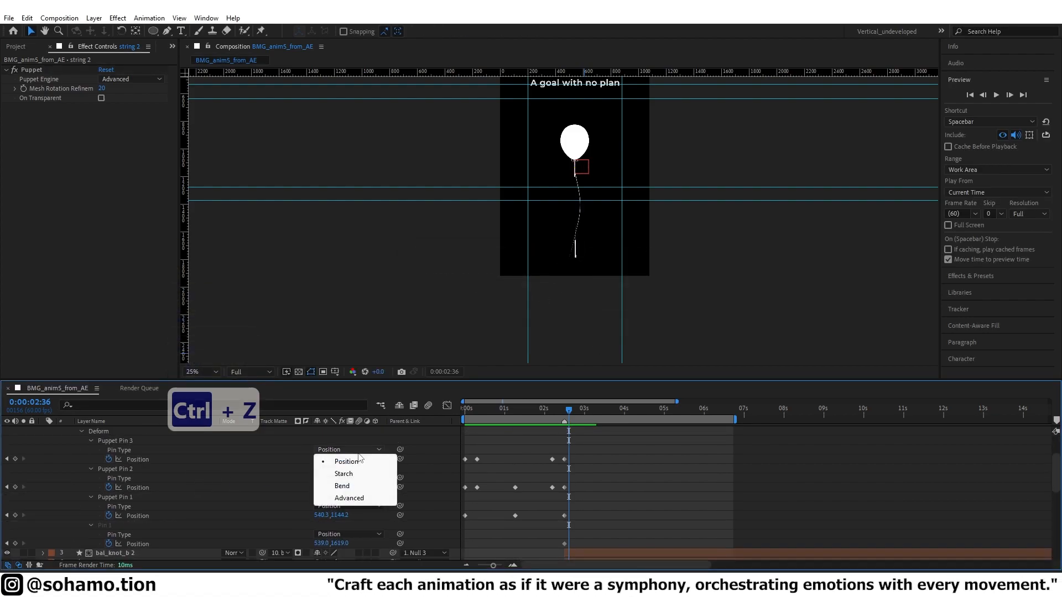
{"action": "left_click", "coordinate": [358, 486]}
{"action": "left_click", "coordinate": [362, 487]}
{"action": "left_click", "coordinate": [355, 524]}
{"action": "left_click", "coordinate": [357, 525]}
{"action": "left_click", "coordinate": [360, 502]}
Set string 2's remaining pin, Pin 1, to the Bend type and preview the animation from near the start.
{"action": "scroll", "coordinate": [360, 502], "scroll_direction": "down", "scroll_amount": 3}
{"action": "left_click", "coordinate": [360, 479]}
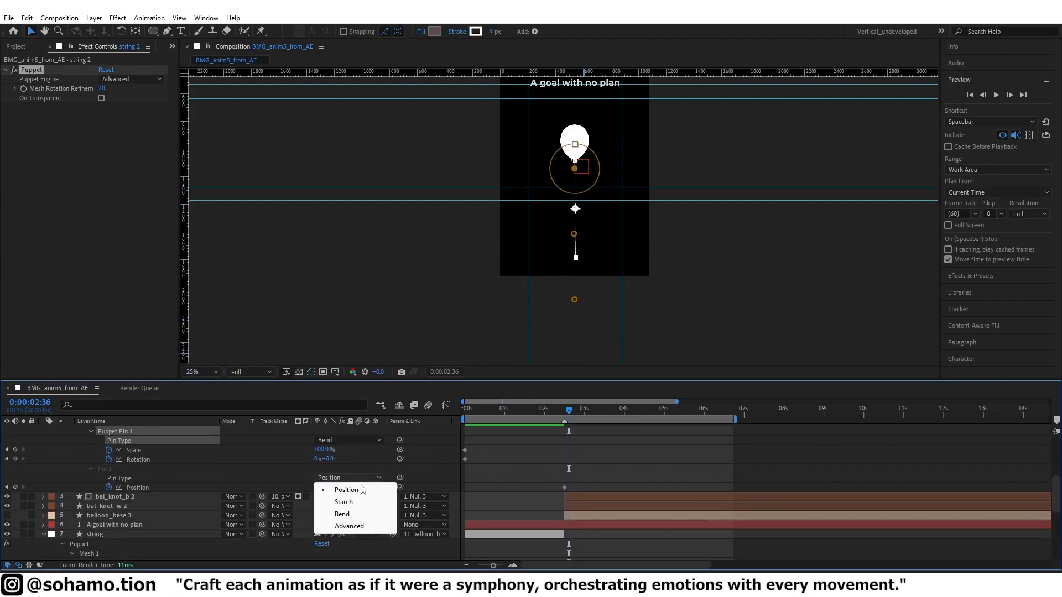
{"action": "left_click", "coordinate": [359, 526]}
{"action": "left_click", "coordinate": [362, 478]}
{"action": "left_click", "coordinate": [357, 515]}
{"action": "left_click_drag", "start_coordinate": [546, 412], "coordinate": [468, 410]}
{"action": "key", "text": "space"}
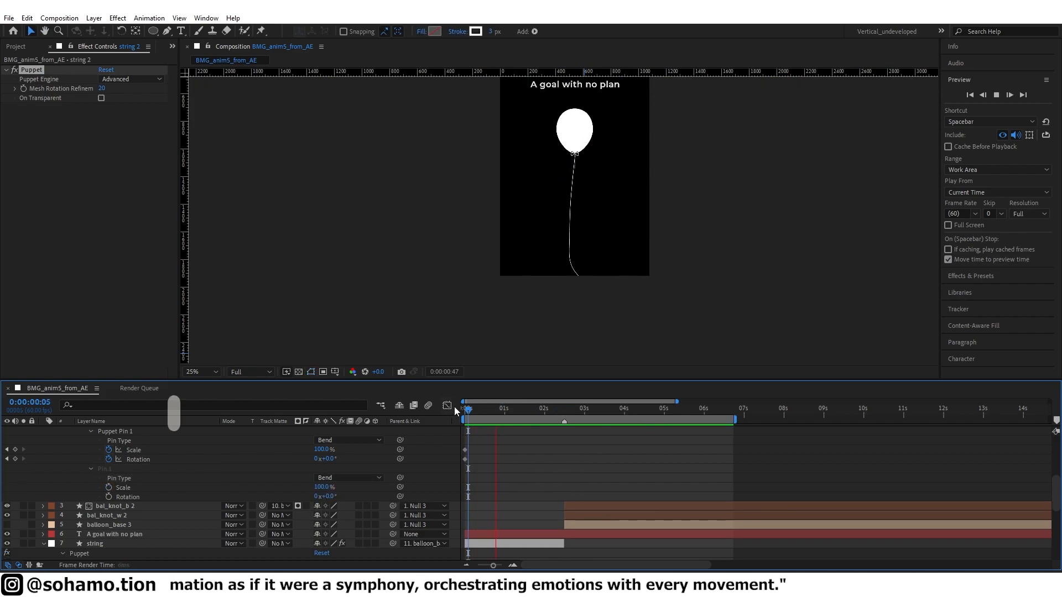
{"action": "scroll", "coordinate": [548, 470], "scroll_direction": "up", "scroll_amount": 3}
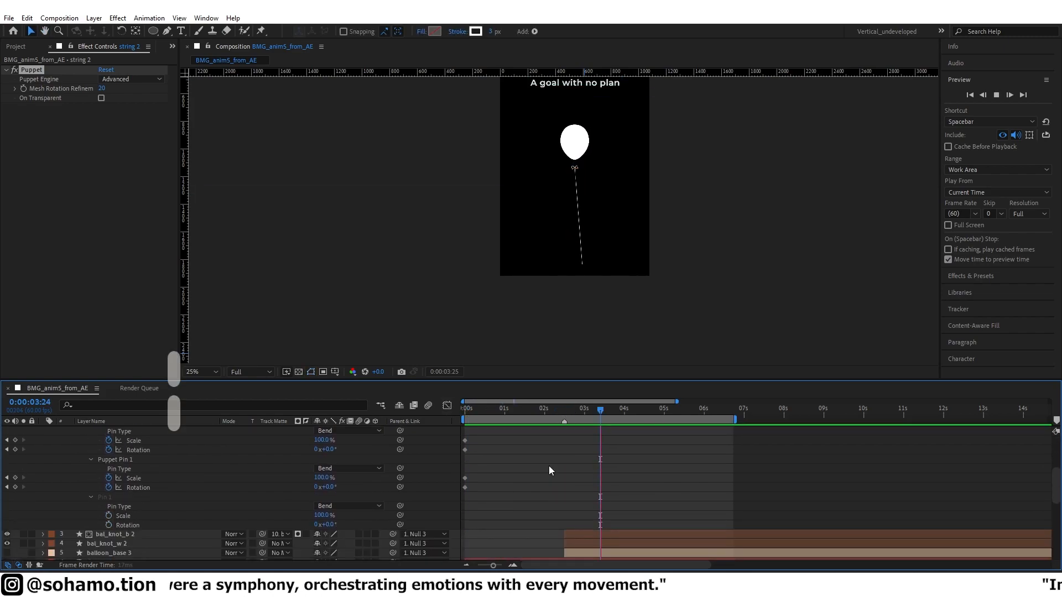
{"action": "scroll", "coordinate": [588, 460], "scroll_direction": "up", "scroll_amount": 4}
At 0:00:02:30, bend string 2 with Puppet Pin 3 at about 126.3% and -78.3° and Puppet Pin 2 at about 110.7% and 28.8°.
{"action": "left_click_drag", "start_coordinate": [598, 411], "coordinate": [570, 413]}
{"action": "scroll", "coordinate": [343, 476], "scroll_direction": "down", "scroll_amount": 1}
{"action": "mouse_move", "coordinate": [323, 487]}
{"action": "left_mouse_down"}
{"action": "mouse_move", "coordinate": [348, 486]}
{"action": "mouse_move", "coordinate": [294, 486]}
{"action": "mouse_move", "coordinate": [338, 486]}
{"action": "left_mouse_up"}
{"action": "left_click", "coordinate": [575, 301]}
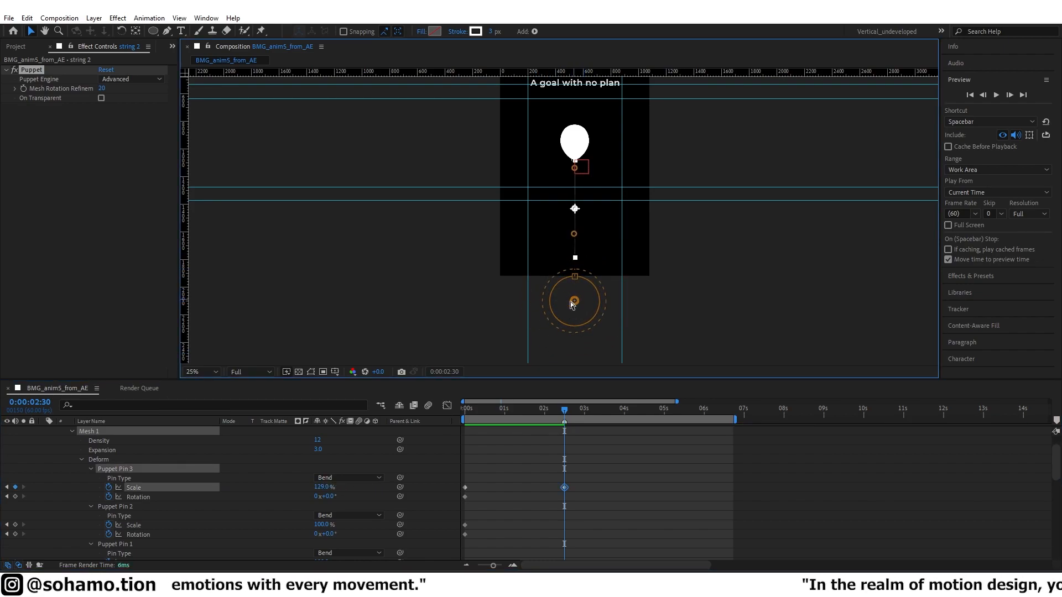
{"action": "left_click_drag", "start_coordinate": [575, 277], "coordinate": [541, 214]}
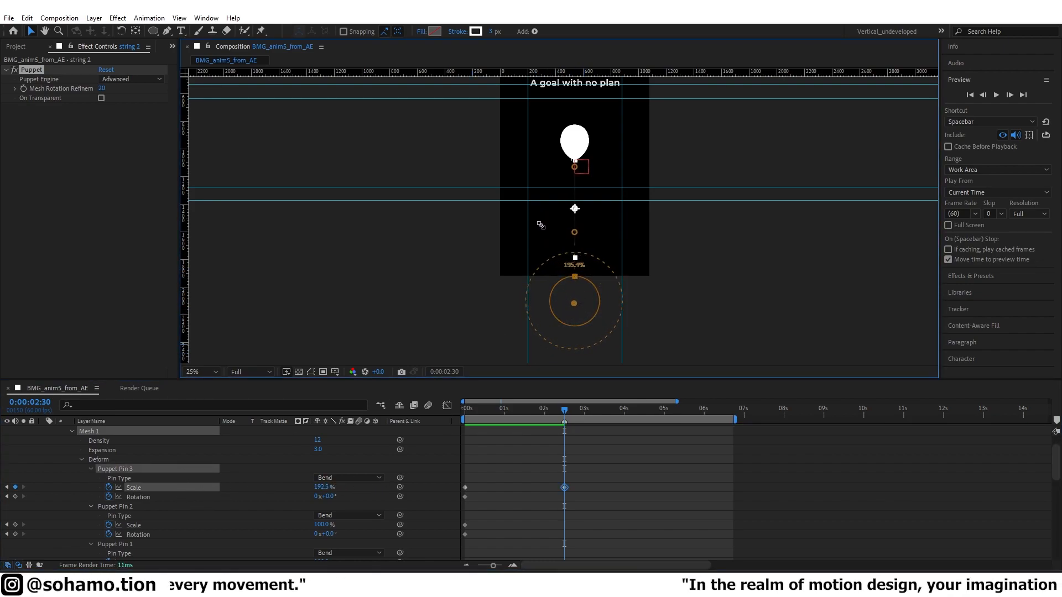
{"action": "left_click_drag", "start_coordinate": [572, 254], "coordinate": [561, 214]}
{"action": "left_click", "coordinate": [563, 239]}
{"action": "left_click_drag", "start_coordinate": [584, 228], "coordinate": [619, 249]}
Set string 2's Puppet Pin 1 back to the Position pin type and inspect it near the knot.
{"action": "left_click", "coordinate": [578, 175]}
{"action": "left_click", "coordinate": [348, 553]}
{"action": "left_click", "coordinate": [354, 503]}
{"action": "scroll", "coordinate": [577, 172], "scroll_direction": "up", "scroll_amount": 2}
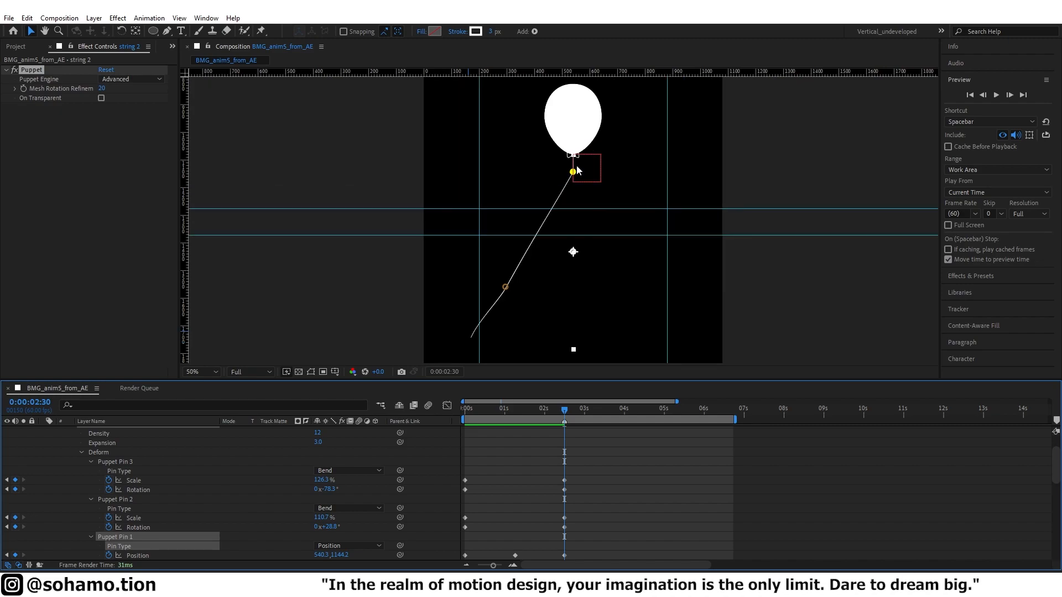
{"action": "scroll", "coordinate": [588, 465], "scroll_direction": "up", "scroll_amount": 3}
{"action": "scroll", "coordinate": [578, 165], "scroll_direction": "up", "scroll_amount": 4}
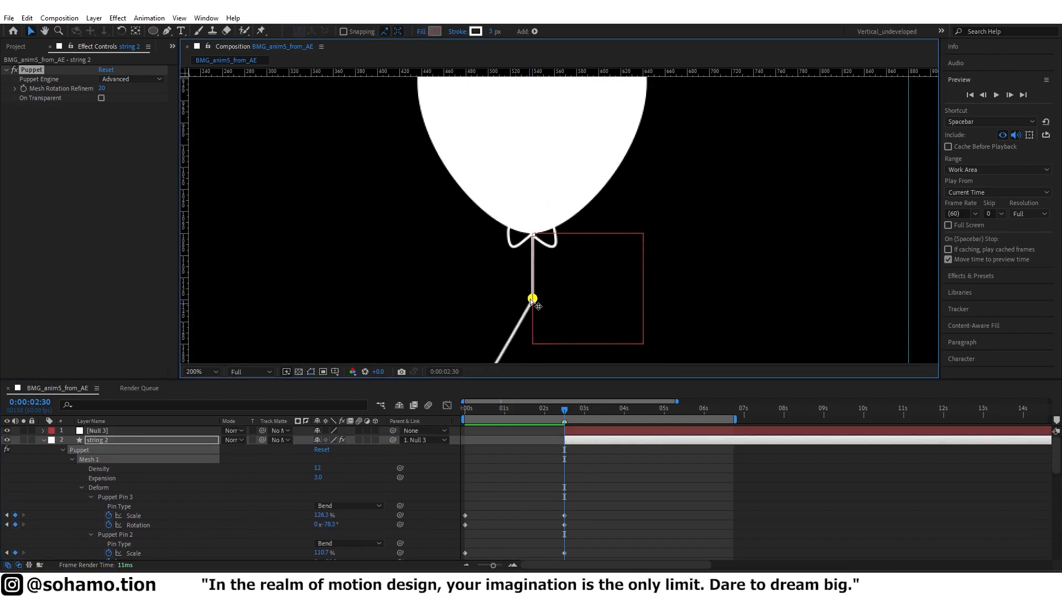
{"action": "scroll", "coordinate": [556, 311], "scroll_direction": "down", "scroll_amount": 6}
Preview the balloon animation with the bent string around the detach point.
{"action": "key", "text": "space"}
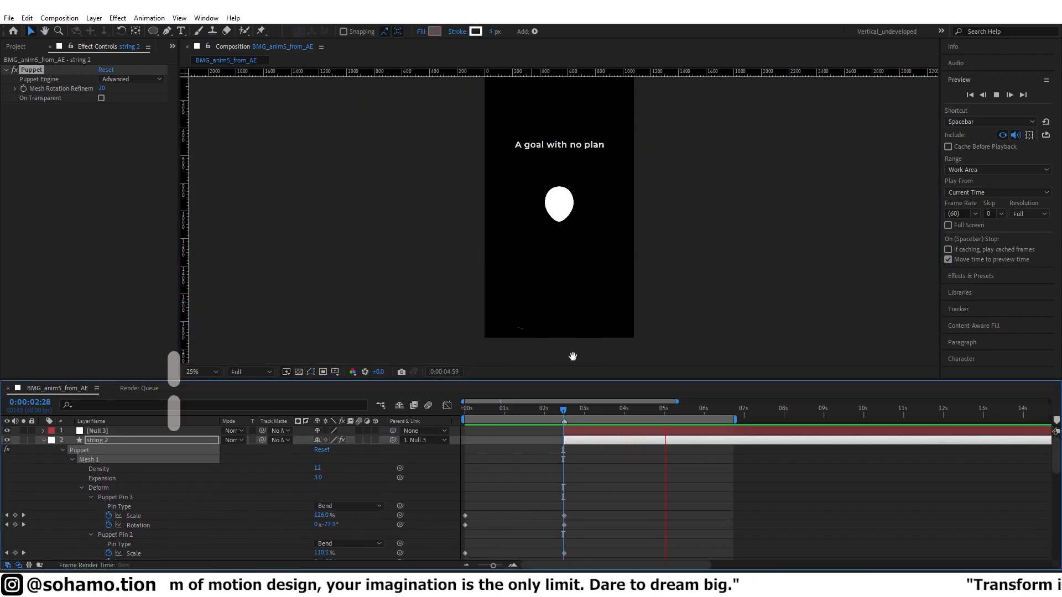
{"action": "left_click", "coordinate": [493, 412]}
{"action": "key", "text": "space"}
{"action": "key", "text": "space"}
{"action": "key", "text": "space"}
{"action": "key", "text": "space"}
Delete string 2, extend the string layer's end and split it at 0:00:02:29 into a new second piece.
{"action": "left_click", "coordinate": [575, 441]}
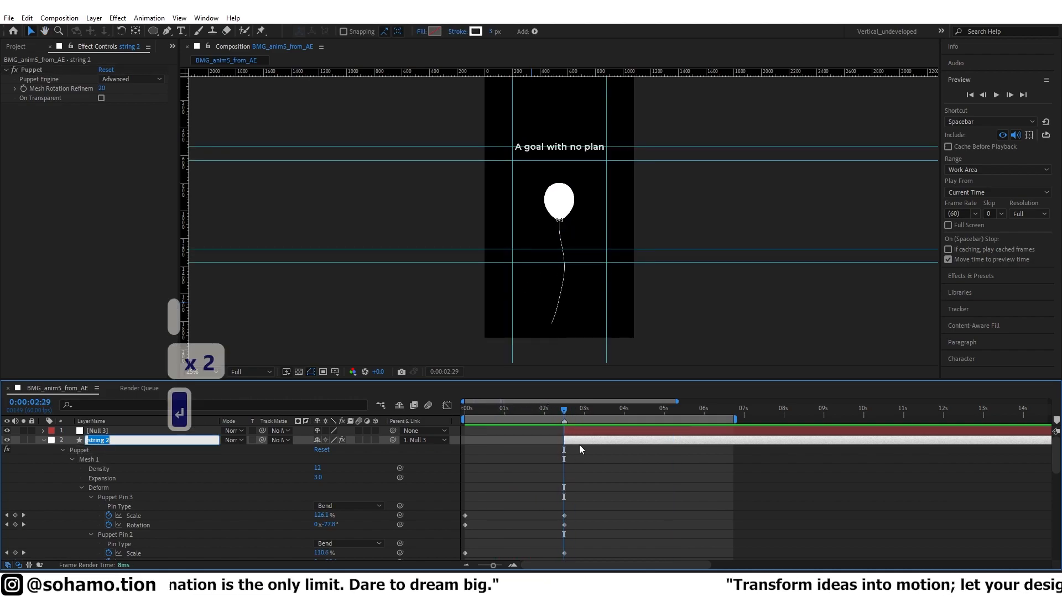
{"action": "key", "text": "Delete"}
{"action": "left_click_drag", "start_coordinate": [901, 480], "coordinate": [921, 479]}
{"action": "key", "text": "ctrl+shift+d"}
Parent the new string 2 layer to Null 3 and preview the falling string.
{"action": "left_click", "coordinate": [732, 408]}
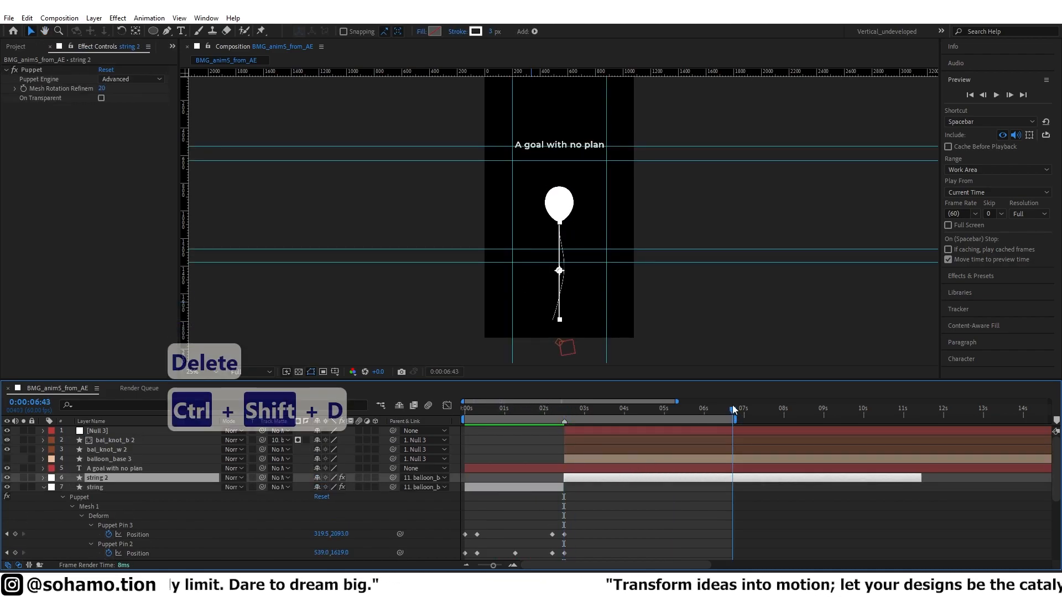
{"action": "left_click", "coordinate": [564, 409]}
{"action": "left_click_drag", "start_coordinate": [394, 482], "coordinate": [567, 430]}
{"action": "left_click", "coordinate": [579, 480]}
{"action": "key", "text": "space"}
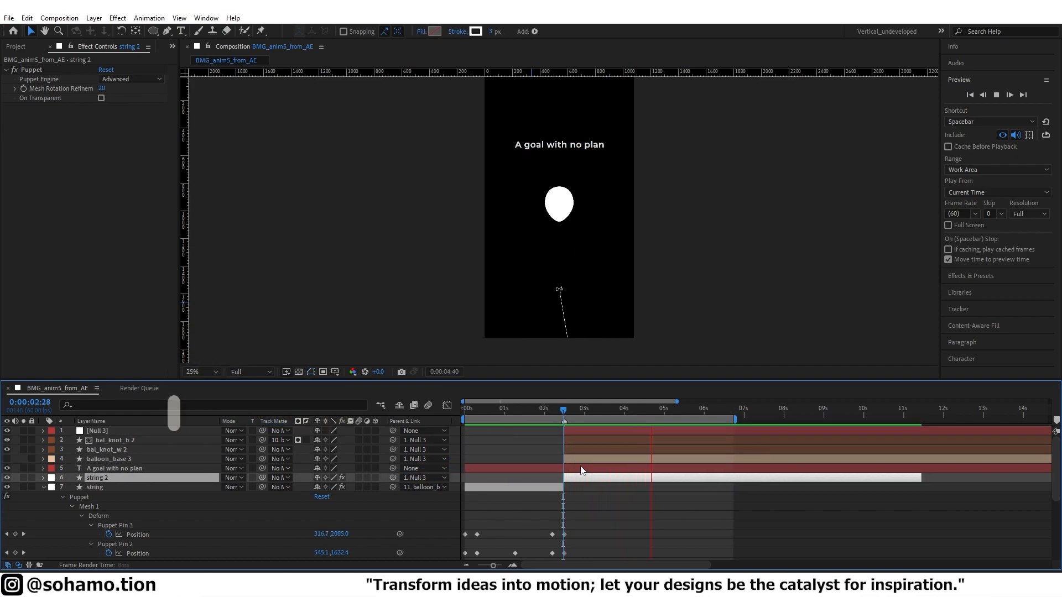
Review the balloon and string animation around the 0:00:02:30 layer change.
{"action": "key", "text": "space"}
{"action": "left_click", "coordinate": [532, 437]}
{"action": "key", "text": "space"}
{"action": "key", "text": "space"}
{"action": "left_click", "coordinate": [559, 410]}
{"action": "scroll", "coordinate": [581, 271], "scroll_direction": "up", "scroll_amount": 2}
{"action": "left_click_drag", "start_coordinate": [587, 261], "coordinate": [597, 207]}
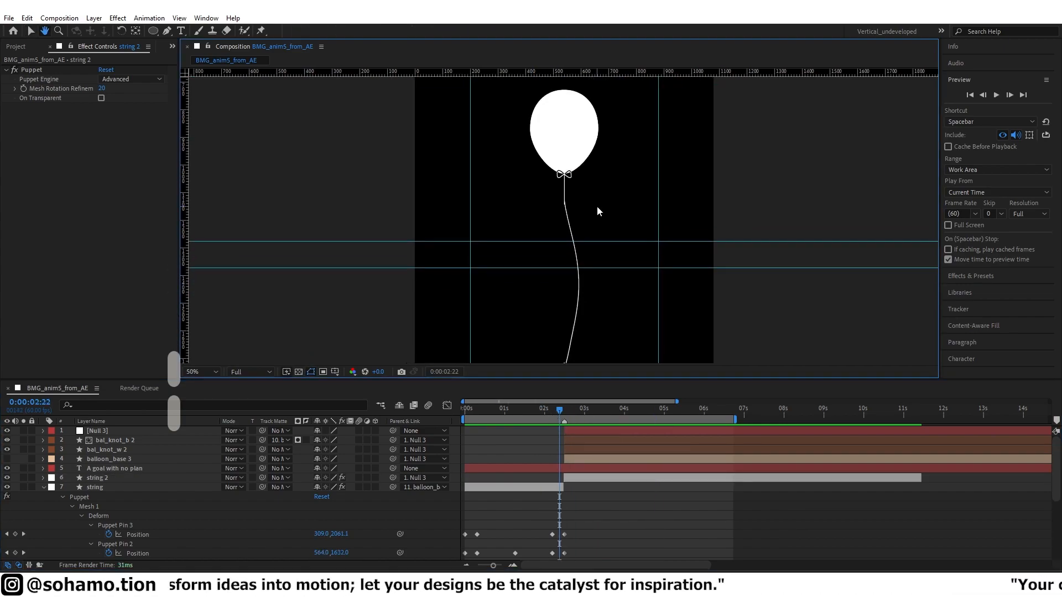
{"action": "left_click", "coordinate": [574, 150]}
{"action": "left_click_drag", "start_coordinate": [561, 413], "coordinate": [573, 412]}
{"action": "left_click", "coordinate": [589, 458]}
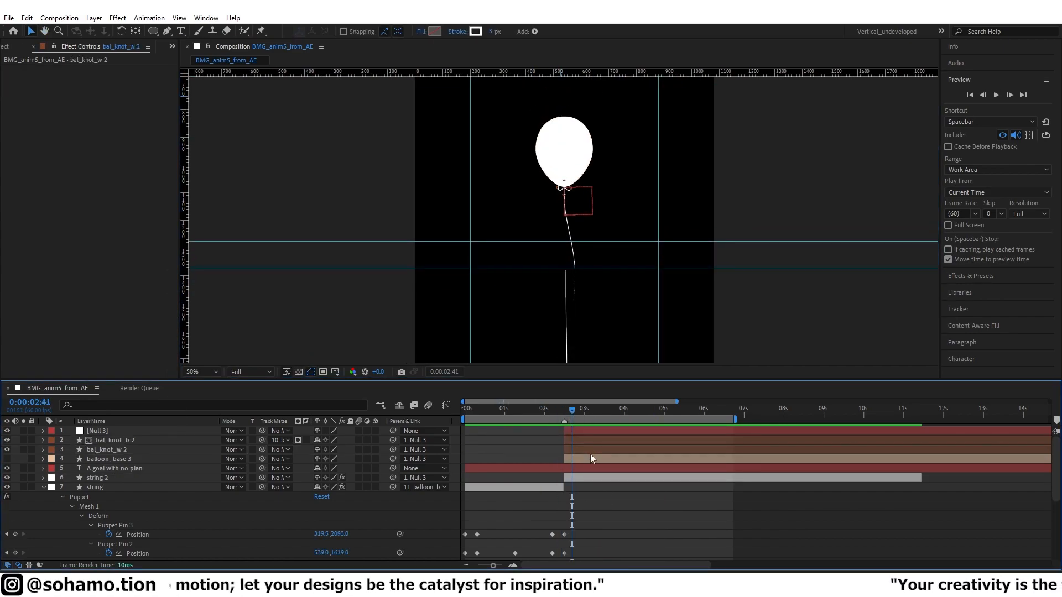
Apply the CC Pixel Polly effect to the balloon_base layer at 0:00:02:30.
{"action": "left_click", "coordinate": [589, 478]}
{"action": "scroll", "coordinate": [589, 498], "scroll_direction": "down", "scroll_amount": 5}
{"action": "left_click", "coordinate": [589, 507]}
{"action": "left_click", "coordinate": [563, 413]}
{"action": "key", "text": ";"}
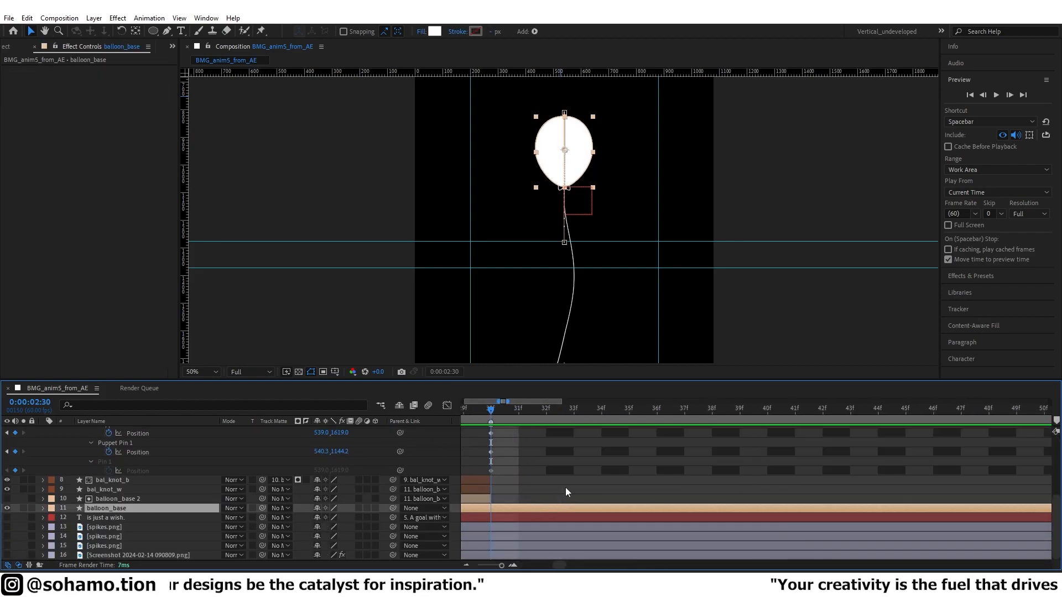
{"action": "key", "text": "ctrl+shift+d"}
{"action": "key", "text": "ctrl+z"}
{"action": "key", "text": "ctrl+space"}
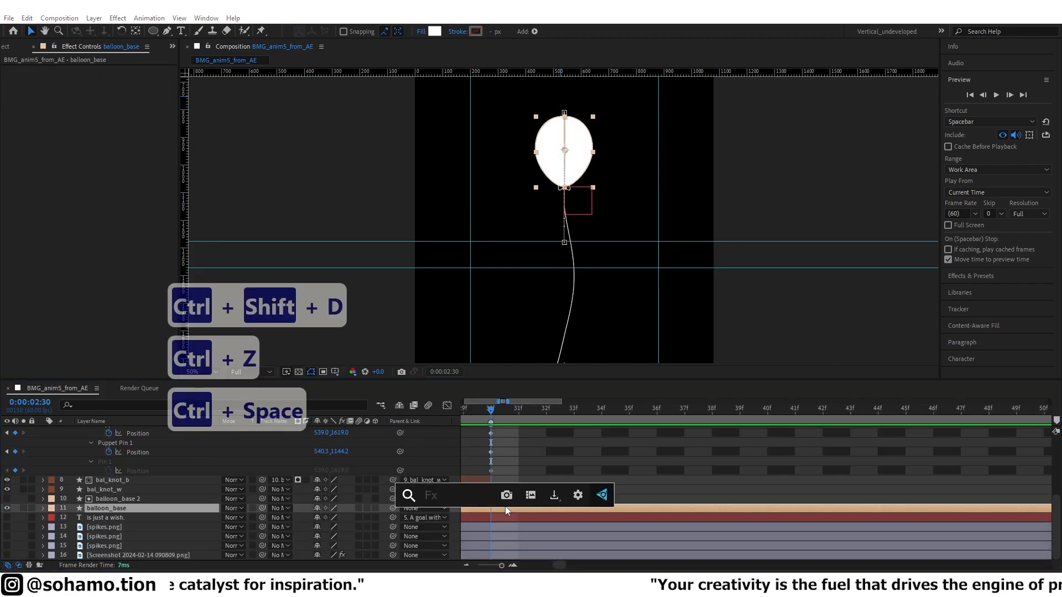
{"action": "type", "text": "bus"}
{"action": "key", "text": "BackSpace"}
{"action": "type", "text": "r"}
{"action": "key", "text": "BackSpace"}
{"action": "key", "text": "BackSpace"}
{"action": "key", "text": "BackSpace"}
{"action": "type", "text": "po"}
{"action": "left_click", "coordinate": [463, 545]}
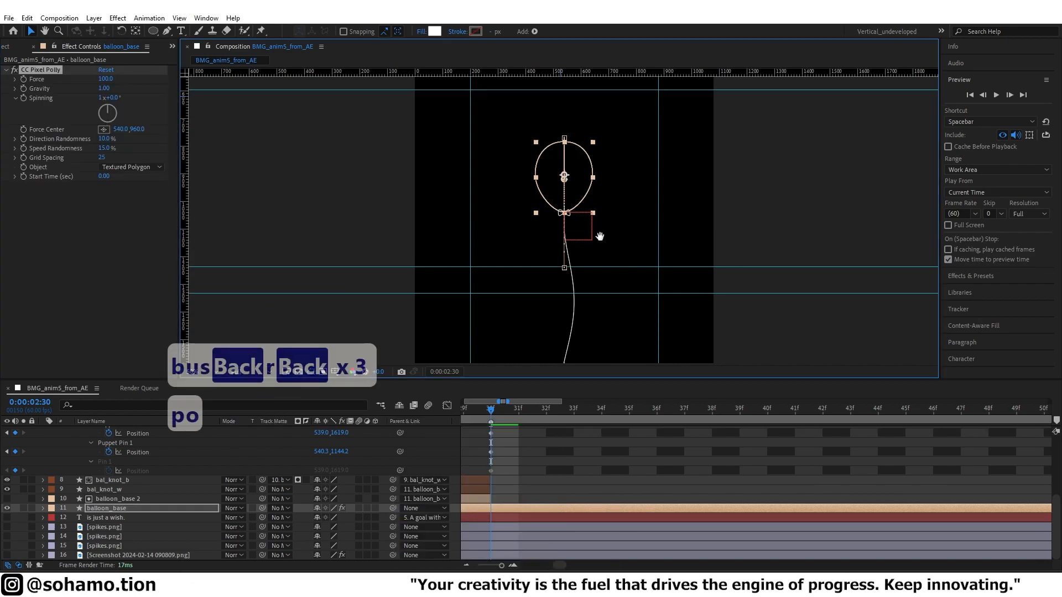
Try the Polygon object type for Pixel Polly, undo it, and set the effect's Start Time to 2.40 seconds.
{"action": "scroll", "coordinate": [608, 260], "scroll_direction": "down", "scroll_amount": 3}
{"action": "scroll", "coordinate": [611, 268], "scroll_direction": "up", "scroll_amount": 4}
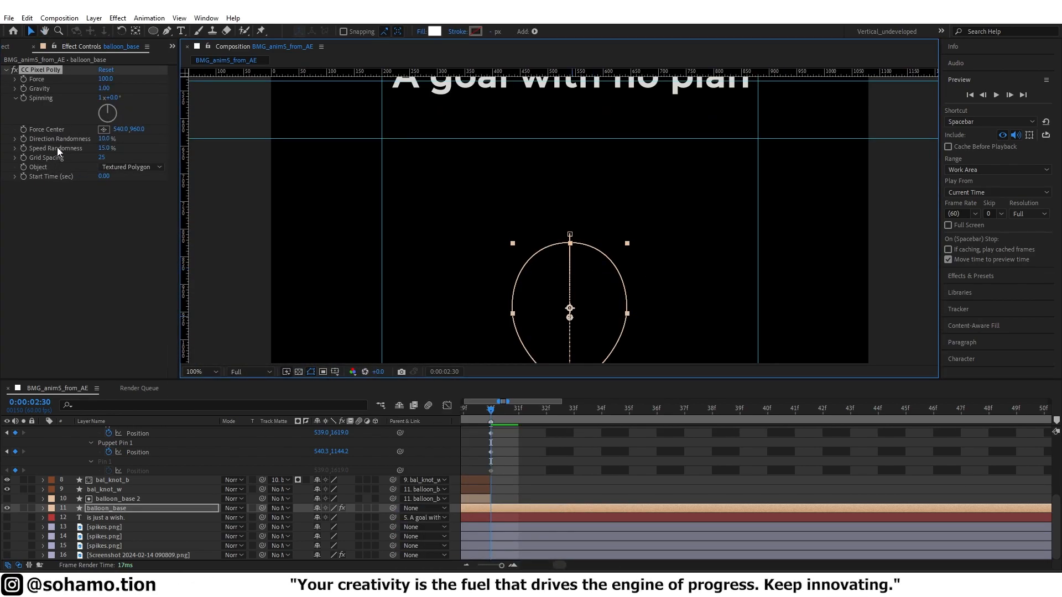
{"action": "left_click_drag", "start_coordinate": [99, 178], "coordinate": [123, 182]}
{"action": "left_click", "coordinate": [127, 168]}
{"action": "left_click", "coordinate": [127, 178]}
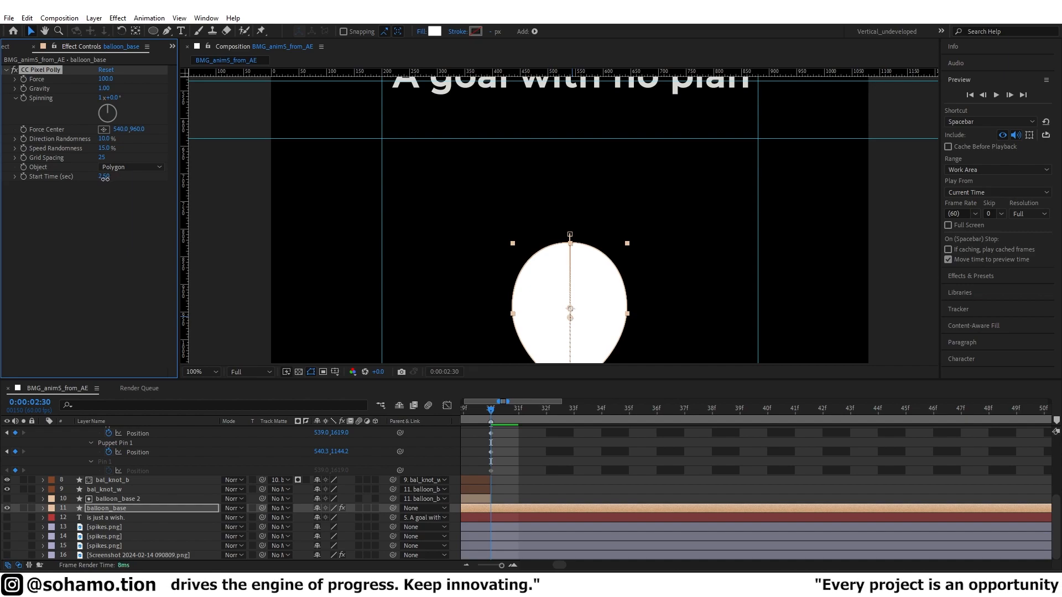
{"action": "key", "text": "ctrl+z"}
{"action": "key", "text": "ctrl+z"}
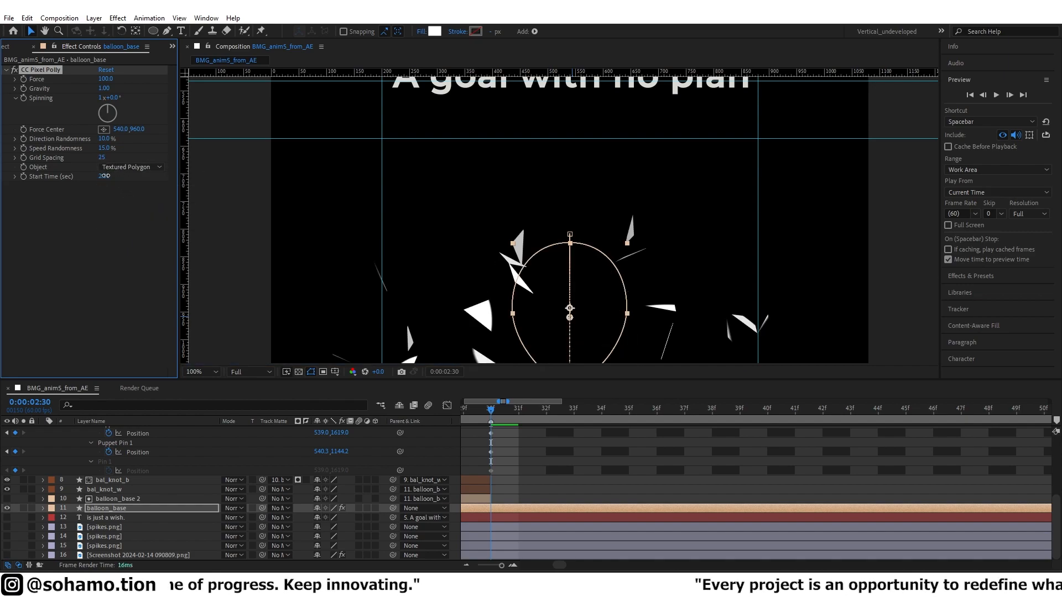
{"action": "left_click_drag", "start_coordinate": [112, 177], "coordinate": [110, 177]}
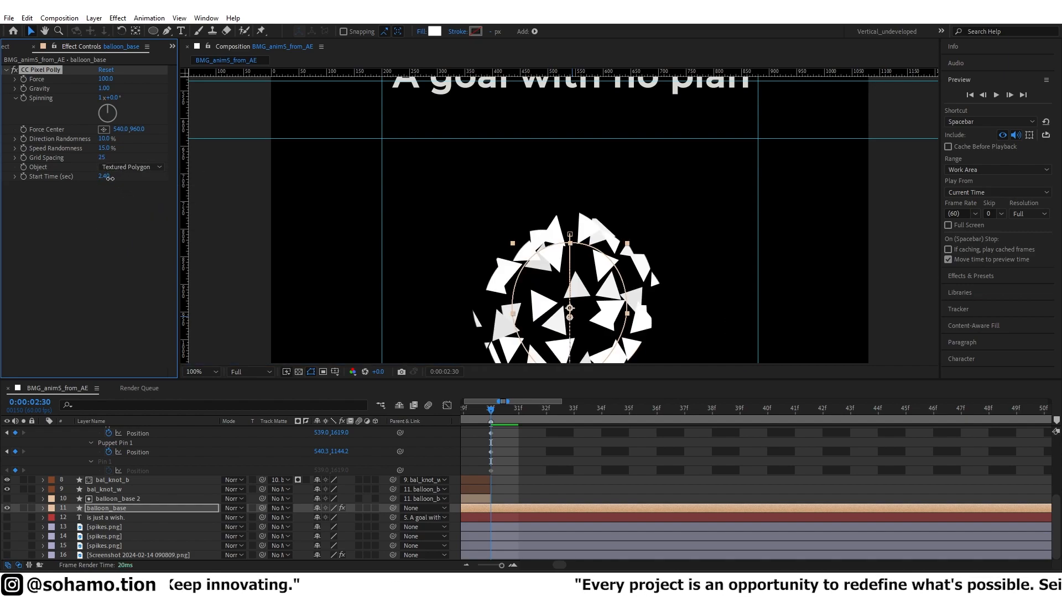
{"action": "key", "text": "Return"}
Set Pixel Polly's Spinning to 1x+180° and Gravity to 0 on balloon_base, and preview the burst.
{"action": "left_click_drag", "start_coordinate": [107, 79], "coordinate": [111, 146]}
{"action": "key", "text": "ctrl+z"}
{"action": "type", "text": "0"}
{"action": "key", "text": "Return"}
{"action": "key", "text": "space"}
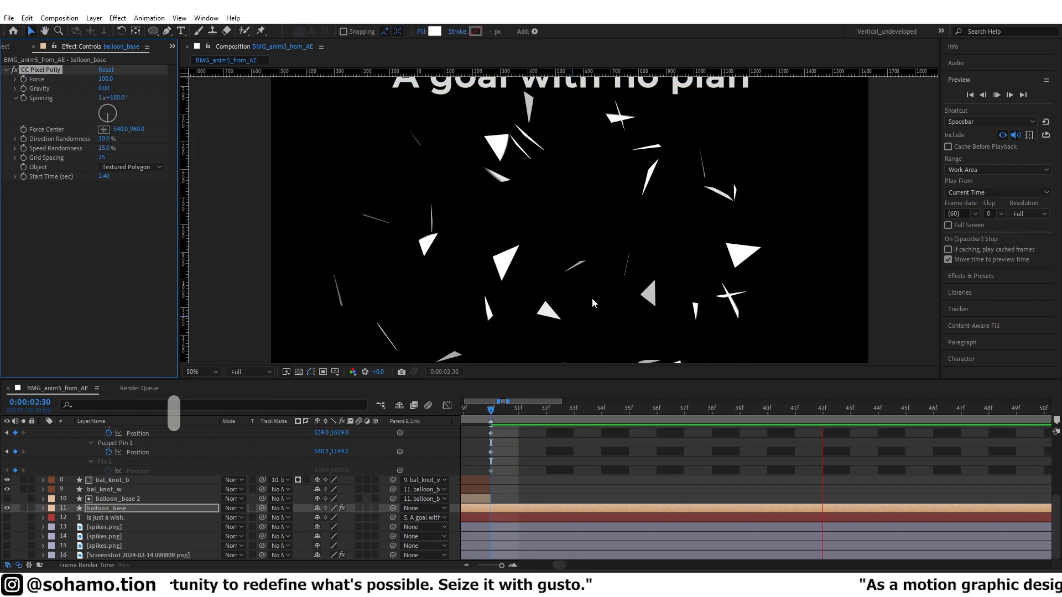
{"action": "scroll", "coordinate": [588, 298], "scroll_direction": "down", "scroll_amount": 1}
{"action": "key", "text": "space"}
Set the Pixel Polly Gravity to 0.75, preview the burst, and return to 0:00:02:30.
{"action": "left_click_drag", "start_coordinate": [105, 89], "coordinate": [149, 89]}
{"action": "key", "text": "space"}
{"action": "left_click_drag", "start_coordinate": [540, 407], "coordinate": [357, 395]}
{"action": "key", "text": "space"}
{"action": "scroll", "coordinate": [629, 480], "scroll_direction": "down", "scroll_amount": 3}
{"action": "key", "text": "space"}
{"action": "key", "text": "space"}
{"action": "left_click_drag", "start_coordinate": [689, 409], "coordinate": [689, 412]}
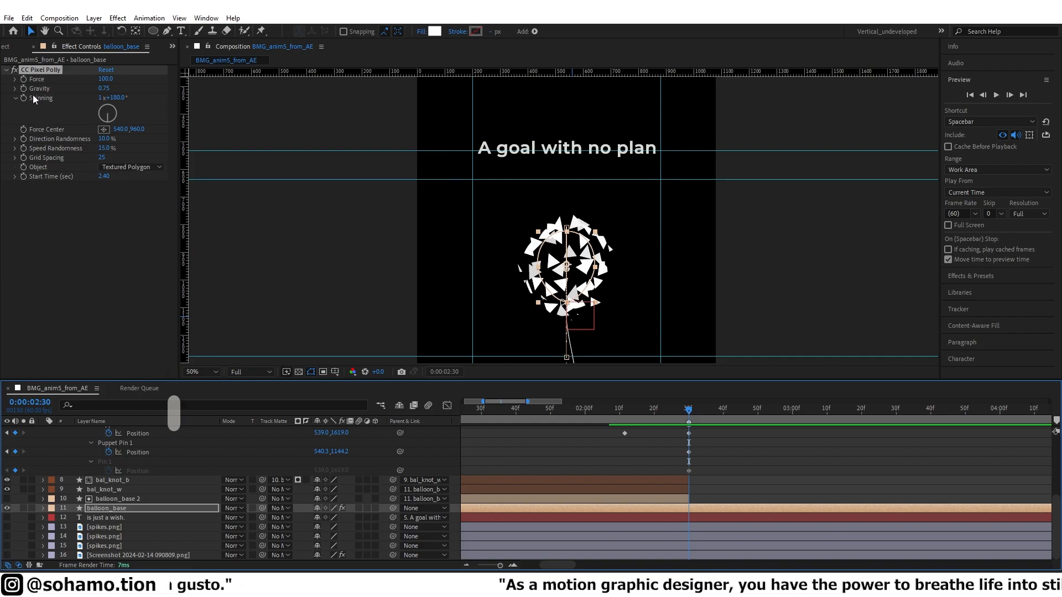
Reduce the Pixel Polly Grid Spacing to 1 and preview the finer particles.
{"action": "left_click", "coordinate": [15, 158]}
{"action": "left_click_drag", "start_coordinate": [102, 158], "coordinate": [67, 161]}
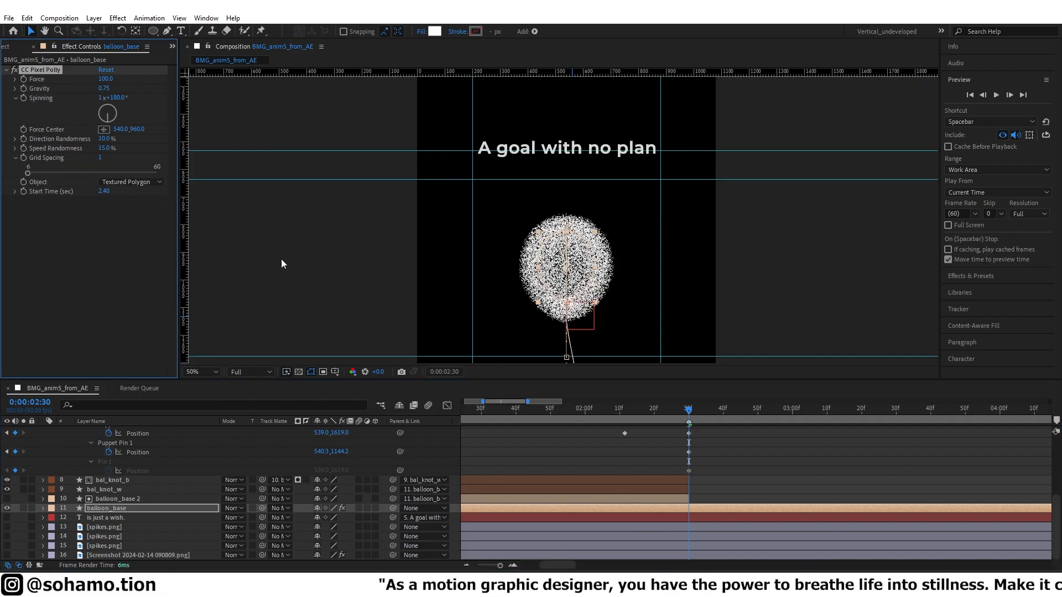
{"action": "key", "text": "space"}
{"action": "key", "text": "space"}
{"action": "scroll", "coordinate": [633, 292], "scroll_direction": "down", "scroll_amount": 2}
{"action": "key", "text": "space"}
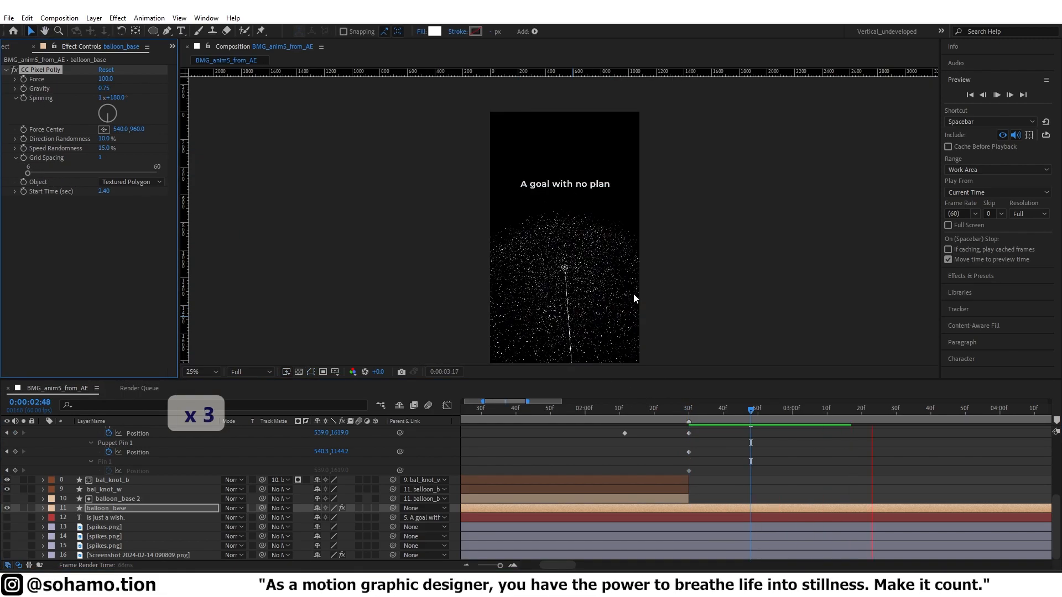
{"action": "key", "text": "space"}
{"action": "left_click_drag", "start_coordinate": [625, 410], "coordinate": [609, 410]}
{"action": "key", "text": "space"}
{"action": "key", "text": "space"}
Adjust the Pixel Polly Start Time to 2.50 seconds while viewing the balloon at 0:00:02:30.
{"action": "left_click", "coordinate": [688, 410]}
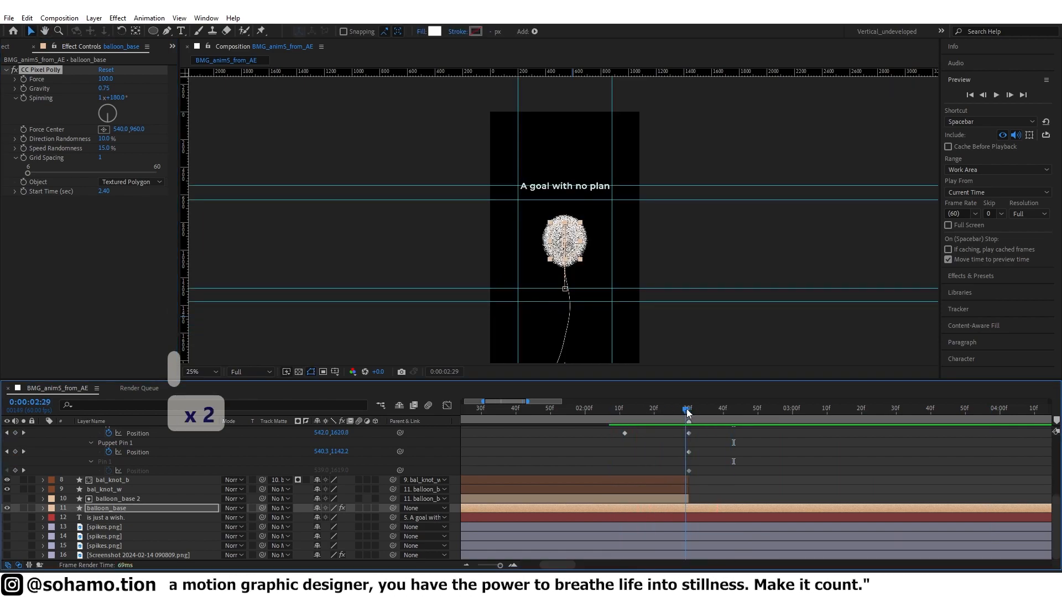
{"action": "left_click", "coordinate": [105, 191]}
{"action": "key", "text": "ctrl+Up"}
{"action": "key", "text": "ctrl+Up"}
{"action": "key", "text": "ctrl+Up"}
{"action": "key", "text": "ctrl+Up"}
{"action": "key", "text": "ctrl+Up"}
{"action": "key", "text": "ctrl+Up"}
{"action": "key", "text": "ctrl+Up"}
{"action": "key", "text": "ctrl+Up"}
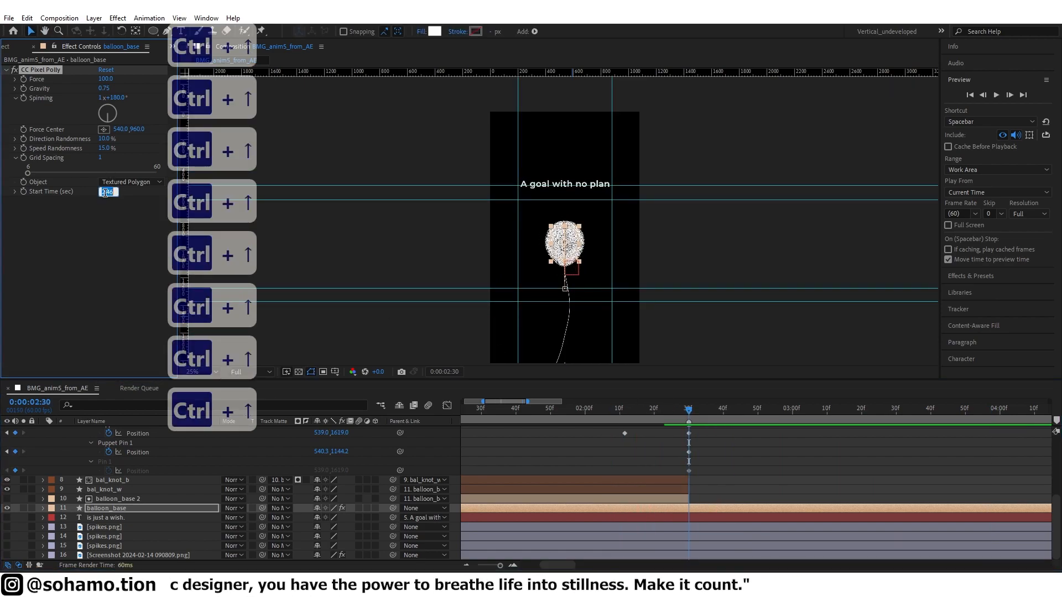
{"action": "key", "text": "ctrl+Up"}
{"action": "scroll", "coordinate": [564, 240], "scroll_direction": "up", "scroll_amount": 3}
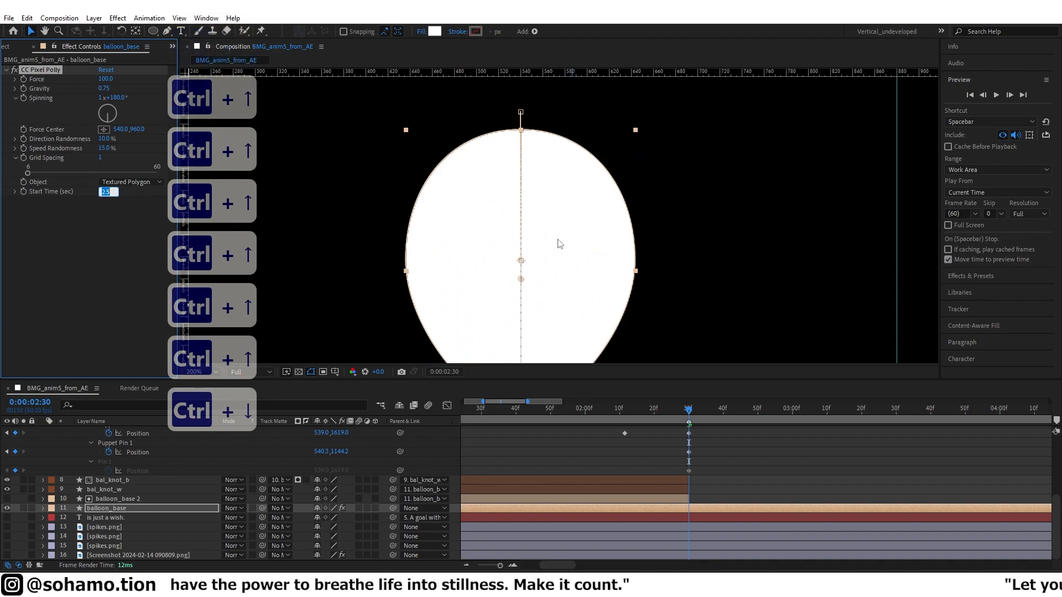
{"action": "left_click", "coordinate": [707, 454]}
Preview the burst from before its start and save the project.
{"action": "left_click_drag", "start_coordinate": [689, 410], "coordinate": [529, 410]}
{"action": "scroll", "coordinate": [512, 321], "scroll_direction": "down", "scroll_amount": 2}
{"action": "key", "text": "space"}
{"action": "scroll", "coordinate": [572, 317], "scroll_direction": "down", "scroll_amount": 2}
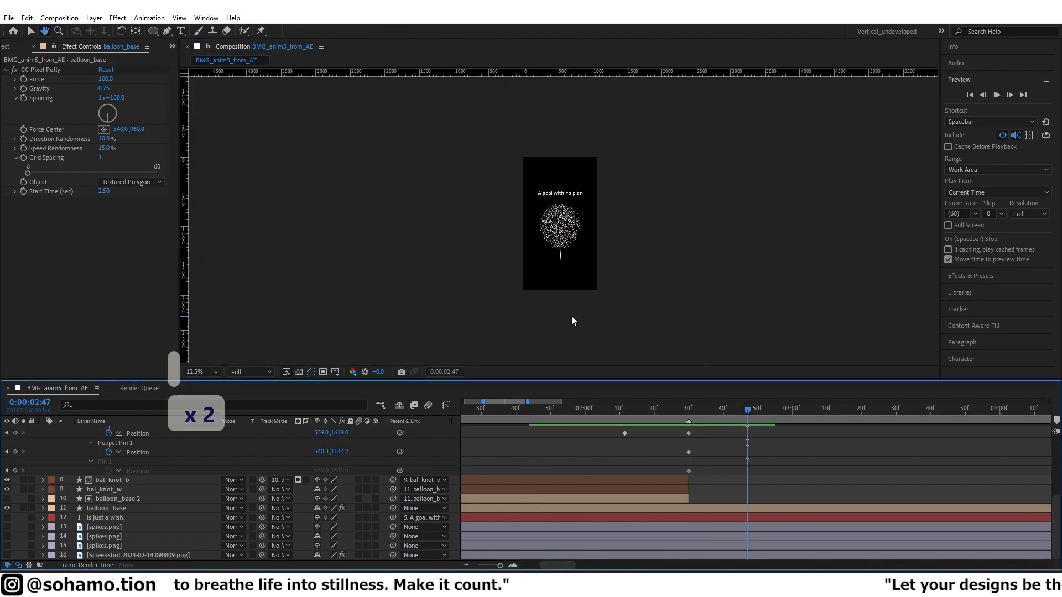
{"action": "key", "text": "space"}
{"action": "scroll", "coordinate": [688, 412], "scroll_direction": "down", "scroll_amount": 5}
{"action": "key", "text": "ctrl+s"}
Return to the start of the composition and collapse the expanded properties of all layers.
{"action": "scroll", "coordinate": [659, 498], "scroll_direction": "up", "scroll_amount": 2}
{"action": "left_click_drag", "start_coordinate": [502, 411], "coordinate": [463, 410]}
{"action": "key", "text": "ctrl+a"}
{"action": "key", "text": "ctrl+grave"}
{"action": "key", "text": "ctrl+grave"}
{"action": "left_click", "coordinate": [528, 490]}
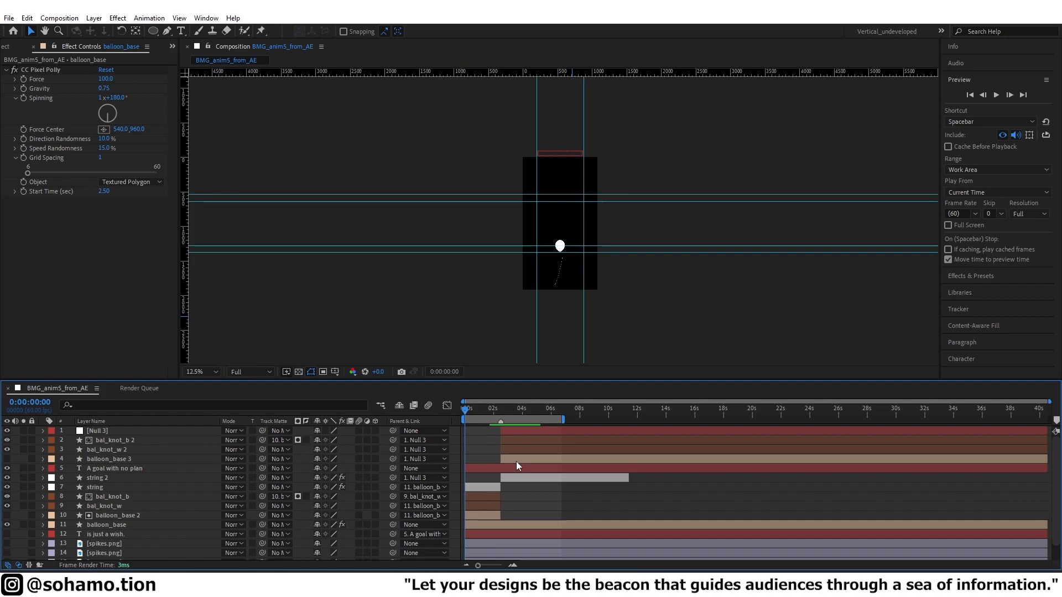
Hide the guides and preview the animation from the start up to the burst.
{"action": "key", "text": "ctrl+apostrophe"}
{"action": "key", "text": "ctrl+apostrophe"}
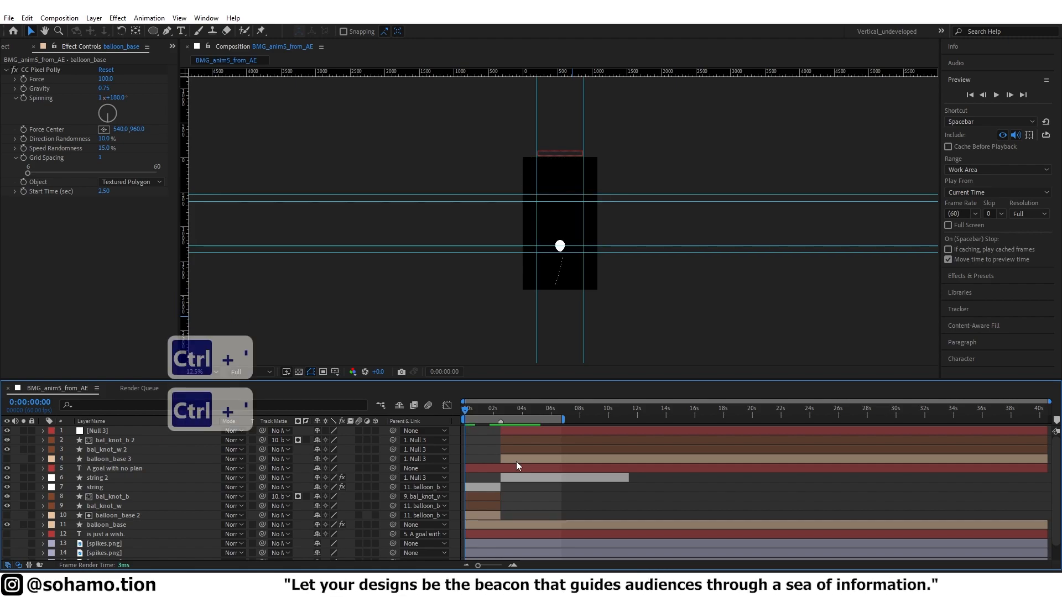
{"action": "key", "text": "ctrl+semicolon"}
{"action": "scroll", "coordinate": [584, 181], "scroll_direction": "up", "scroll_amount": 1}
{"action": "left_click_drag", "start_coordinate": [579, 187], "coordinate": [582, 160]}
{"action": "left_click", "coordinate": [482, 405]}
{"action": "key", "text": "space"}
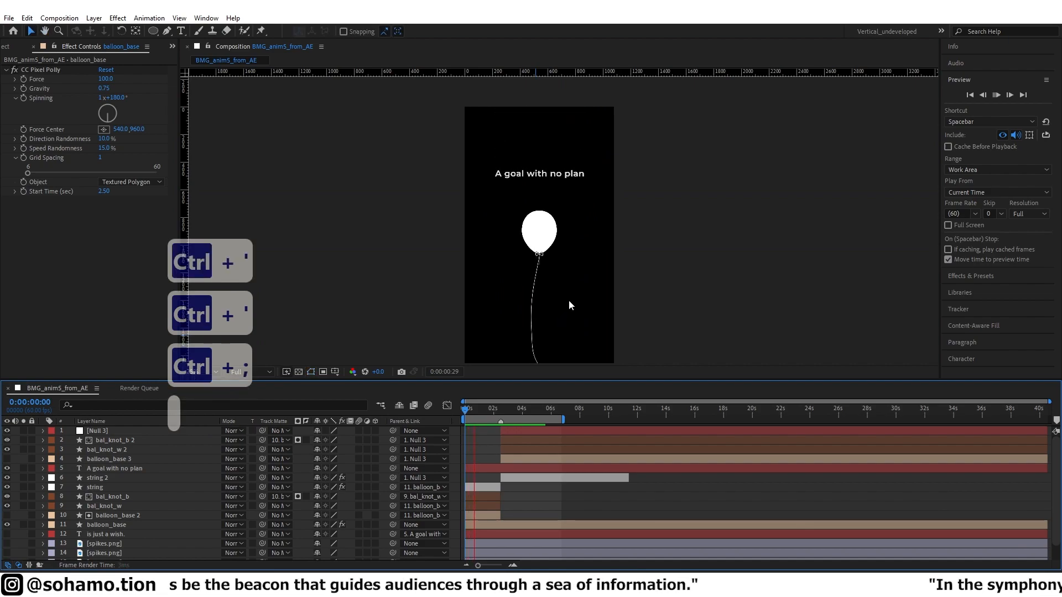
{"action": "key", "text": "space"}
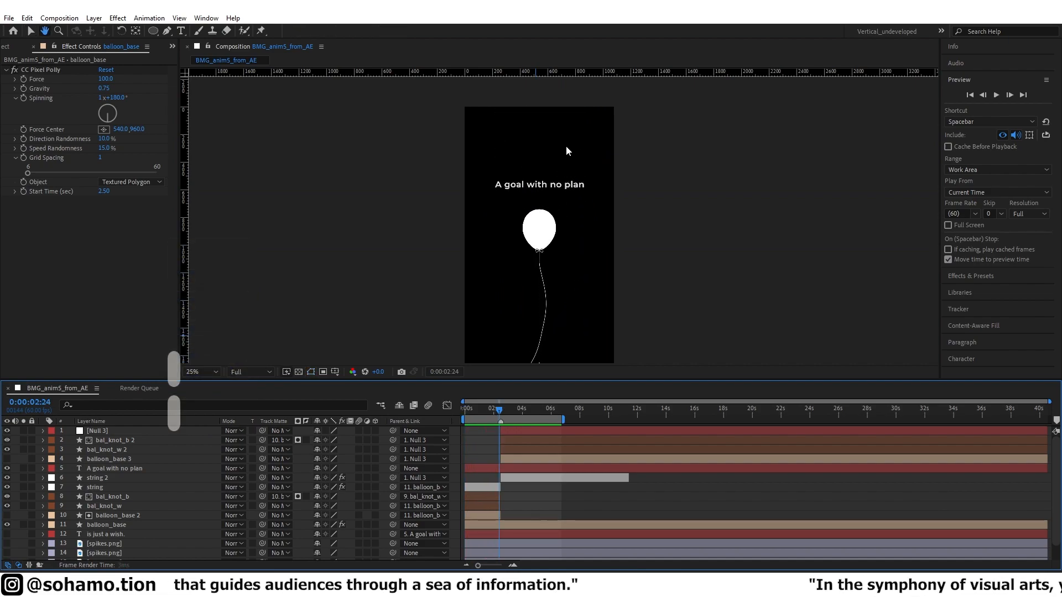
Reveal the keyframes of the "A goal with no plan" layer and check its motion against the balloon burst.
{"action": "left_click", "coordinate": [500, 409]}
{"action": "left_click", "coordinate": [489, 469]}
{"action": "key", "text": "u"}
{"action": "left_click_drag", "start_coordinate": [500, 412], "coordinate": [491, 416]}
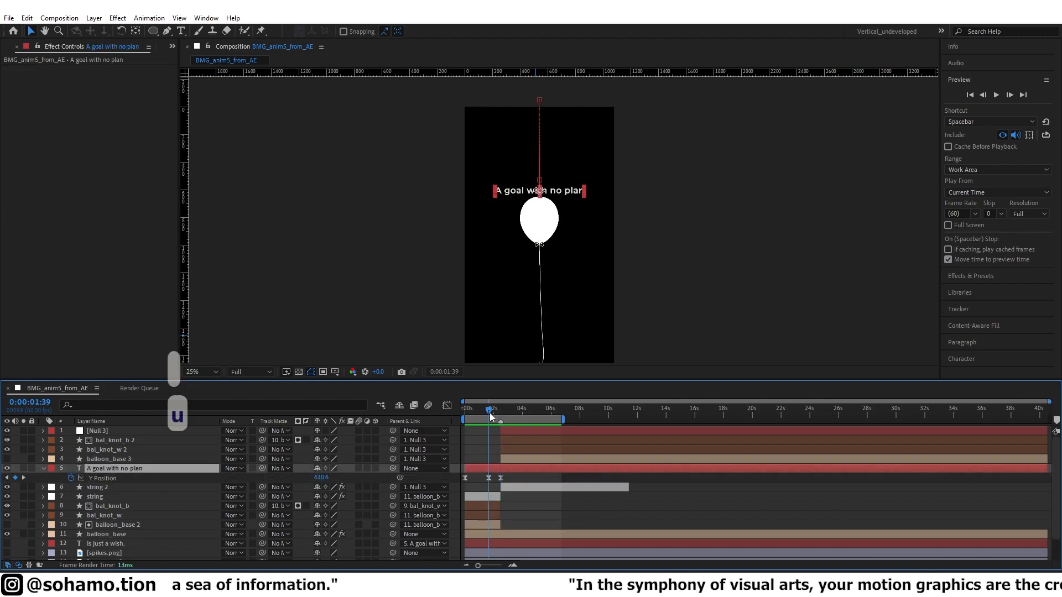
{"action": "left_click", "coordinate": [495, 429]}
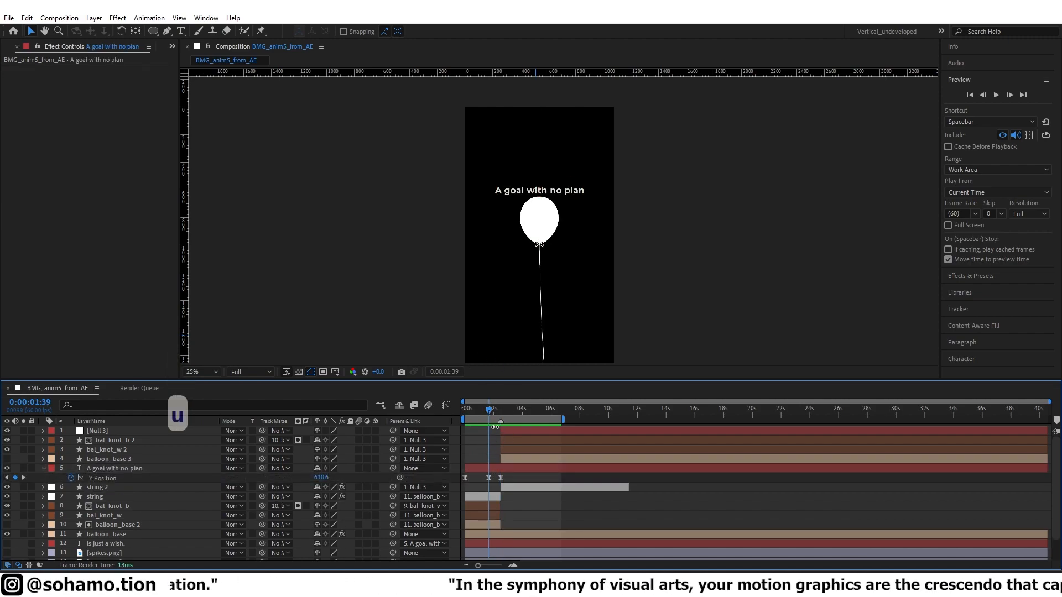
{"action": "left_click", "coordinate": [500, 410]}
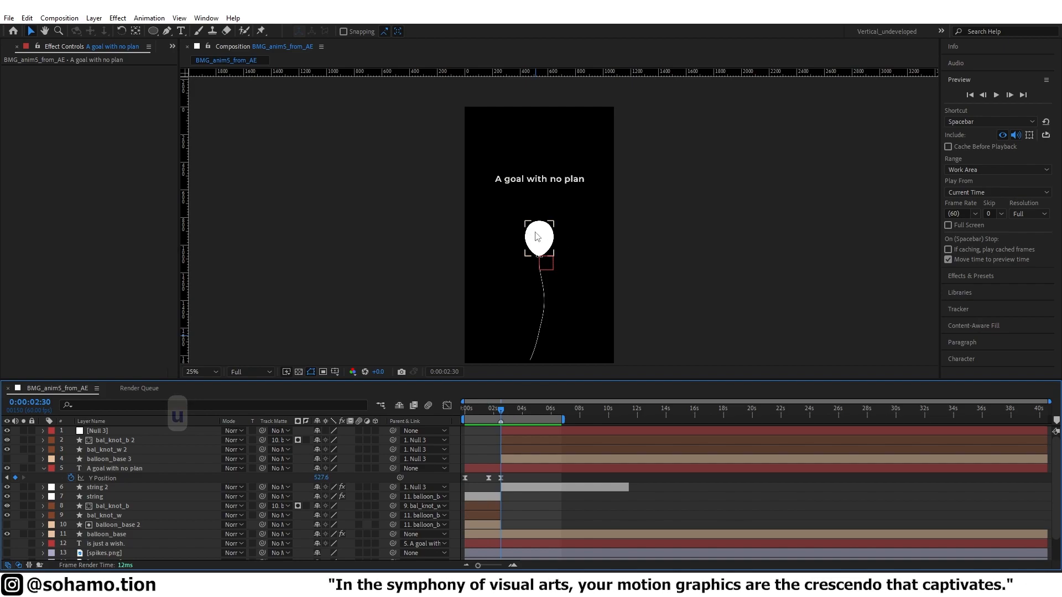
{"action": "key", "text": "space"}
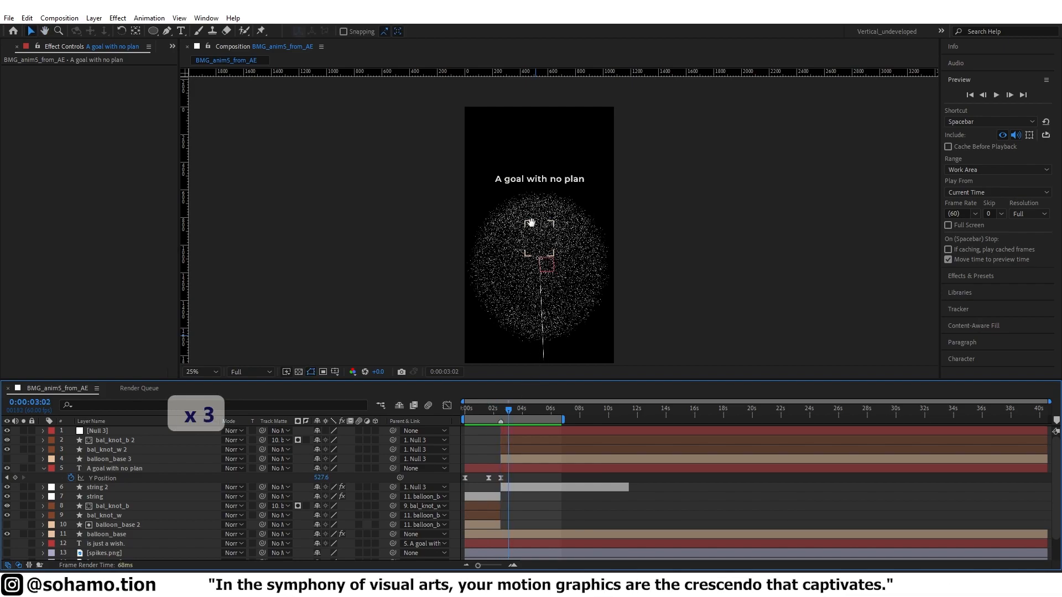
{"action": "key", "text": "space"}
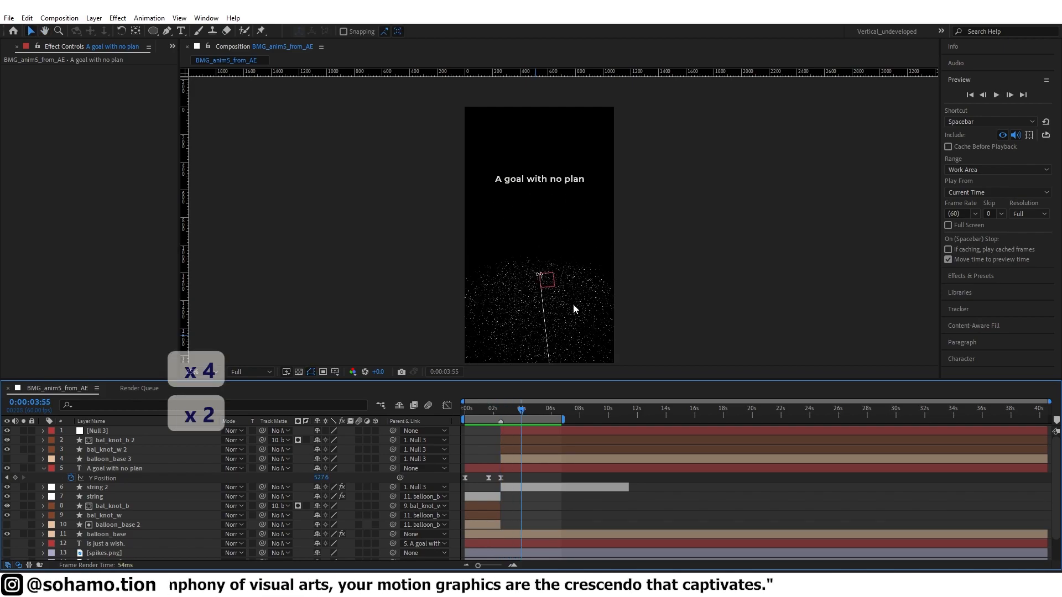
Move the start of the string 2 layer and the end of the string layer to 0:00:02:30.
{"action": "left_click", "coordinate": [500, 411]}
{"action": "left_click", "coordinate": [507, 433]}
{"action": "left_click", "coordinate": [497, 469]}
{"action": "scroll", "coordinate": [495, 480], "scroll_direction": "up", "scroll_amount": 3}
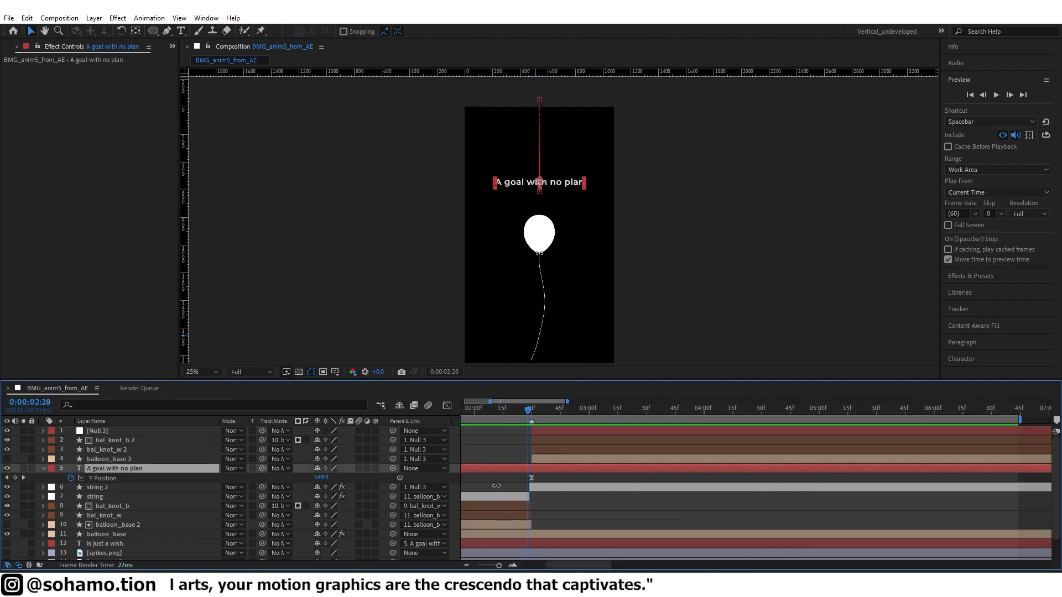
{"action": "left_click", "coordinate": [533, 412]}
{"action": "scroll", "coordinate": [531, 489], "scroll_direction": "up", "scroll_amount": 5}
{"action": "left_click_drag", "start_coordinate": [524, 488], "coordinate": [538, 488]}
{"action": "left_click_drag", "start_coordinate": [522, 497], "coordinate": [538, 497]}
Replay the animation across the string layer change and save the project.
{"action": "left_click_drag", "start_coordinate": [535, 414], "coordinate": [478, 413]}
{"action": "key", "text": "space"}
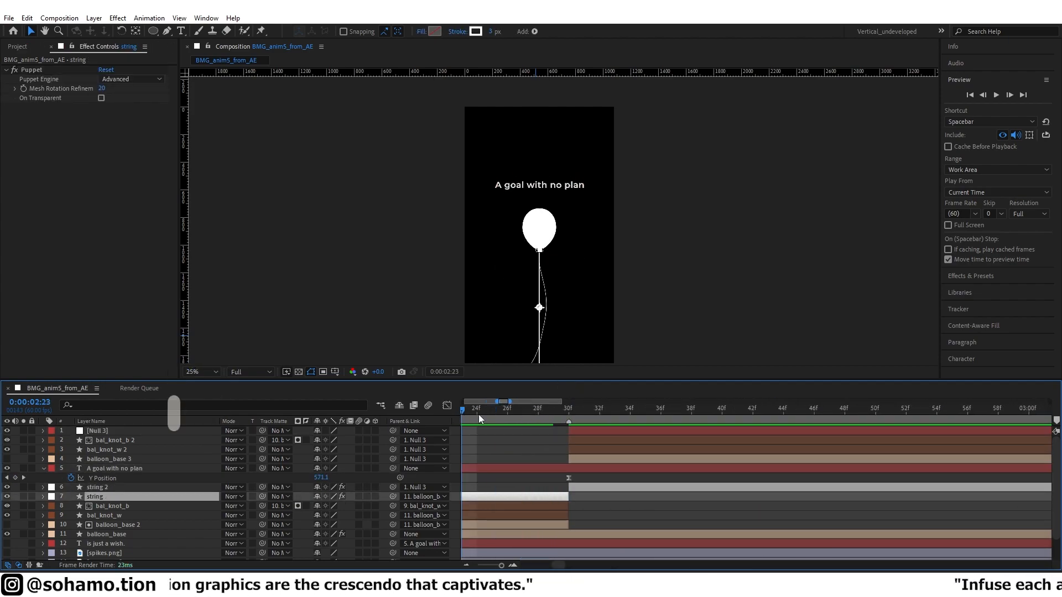
{"action": "key", "text": "space"}
{"action": "key", "text": "space"}
{"action": "key", "text": "space"}
{"action": "key", "text": "space"}
{"action": "key", "text": "ctrl+s"}
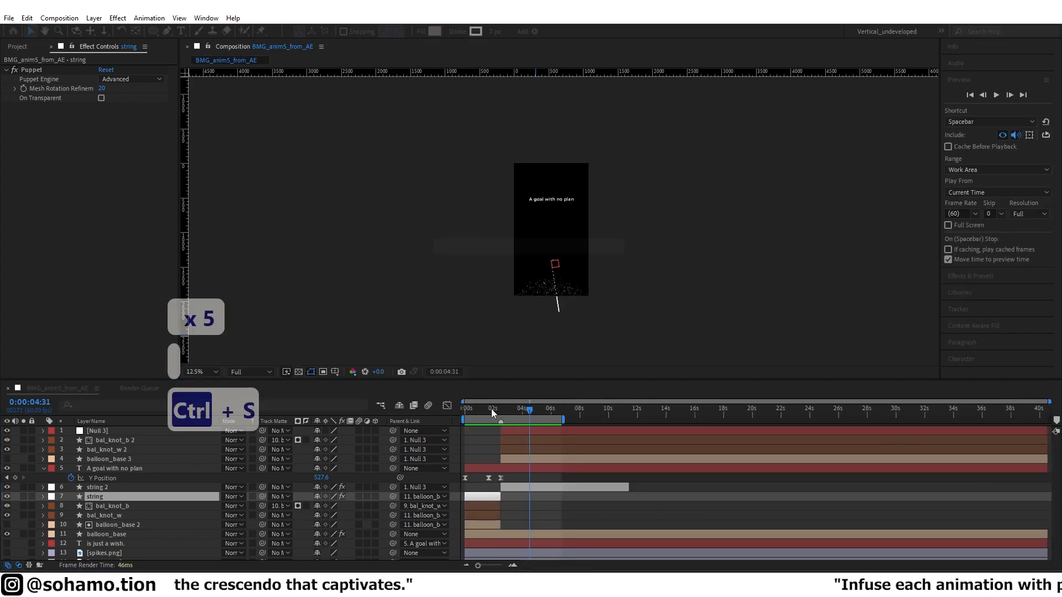
Collapse all layer properties and play the animation from the beginning through the burst.
{"action": "key", "text": "ctrl+a"}
{"action": "key", "text": "ctrl+grave"}
{"action": "key", "text": "ctrl+grave"}
{"action": "left_click", "coordinate": [570, 509]}
{"action": "key", "text": "space"}
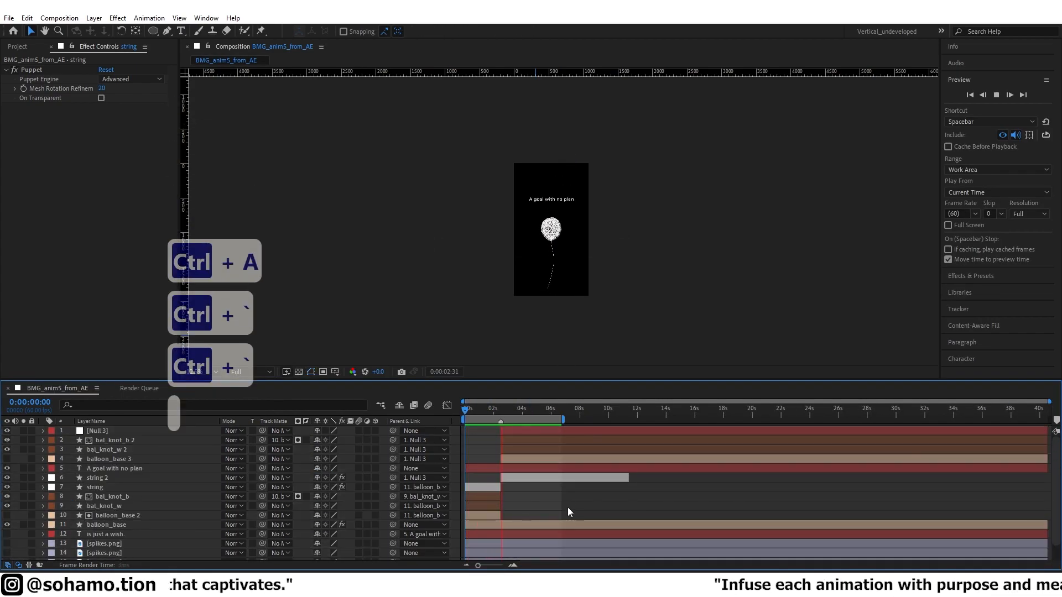
{"action": "scroll", "coordinate": [542, 223], "scroll_direction": "up", "scroll_amount": 2}
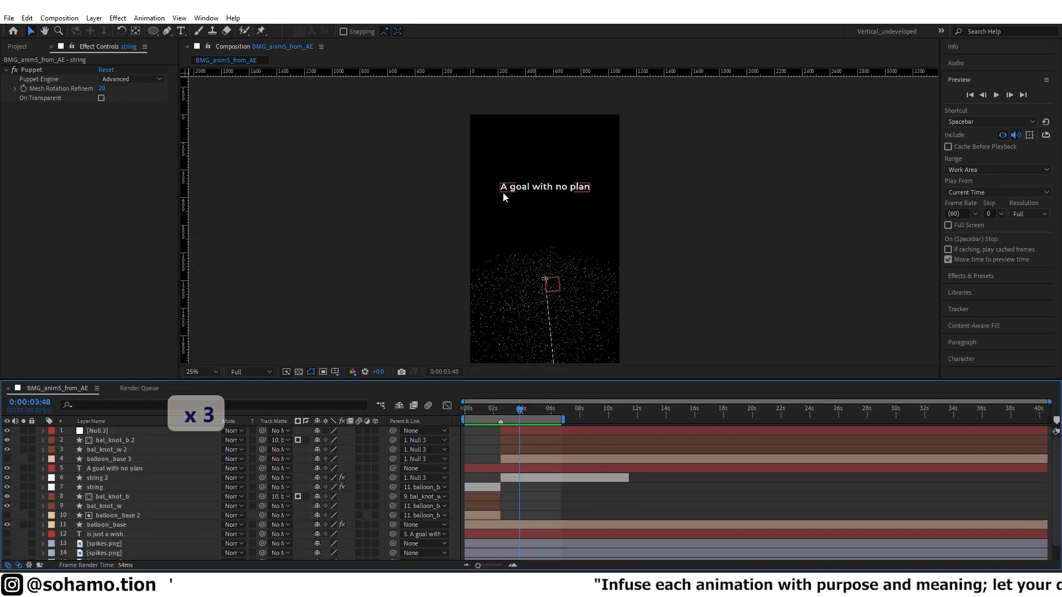
Show the guides and draw a thin rectangle below the "A goal with no plan" text, spanning the two vertical guides.
{"action": "key", "text": "ctrl+semicolon"}
{"action": "scroll", "coordinate": [514, 207], "scroll_direction": "up", "scroll_amount": 1}
{"action": "key", "text": "q"}
{"action": "key", "text": "q"}
{"action": "key", "text": "q"}
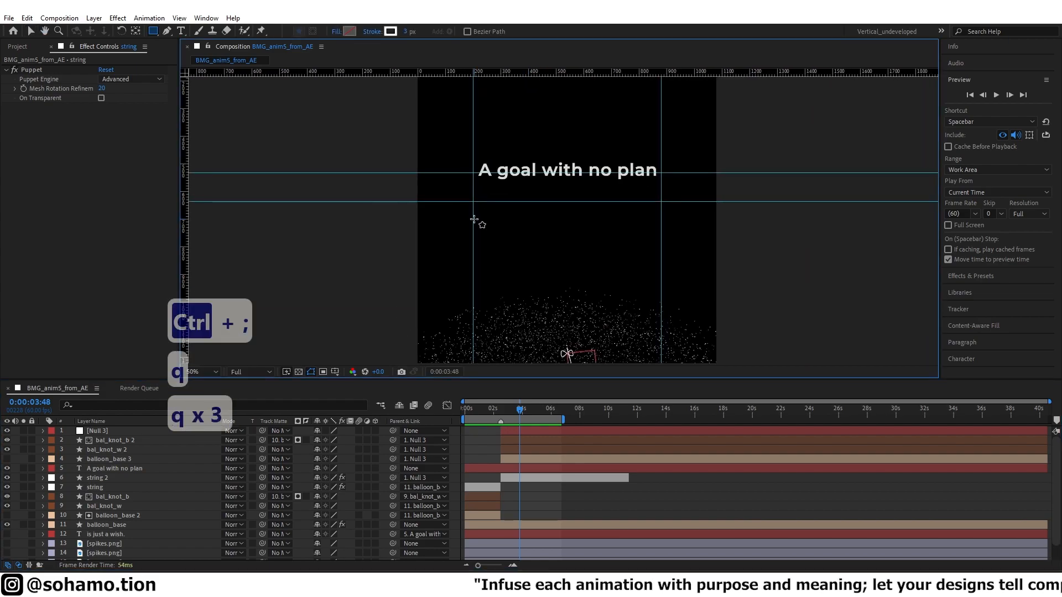
{"action": "left_click_drag", "start_coordinate": [473, 202], "coordinate": [661, 218]}
Split the new rectangle layer at 0:00:03:48 and delete the part before that time.
{"action": "left_click", "coordinate": [540, 448]}
{"action": "key", "text": "ctrl+shift+d"}
{"action": "key", "text": "Delete"}
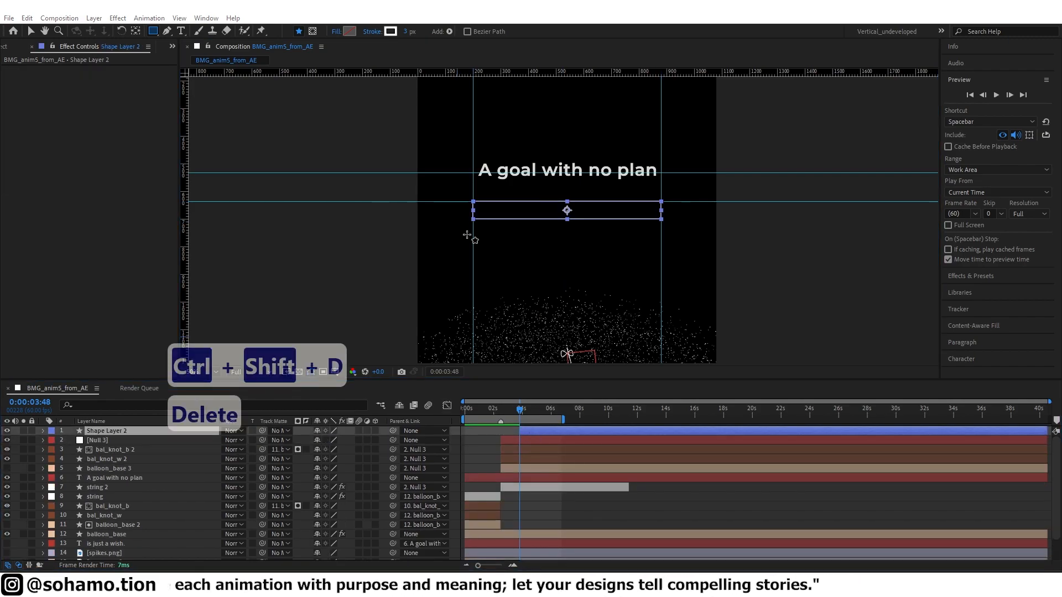
{"action": "left_click", "coordinate": [801, 72]}
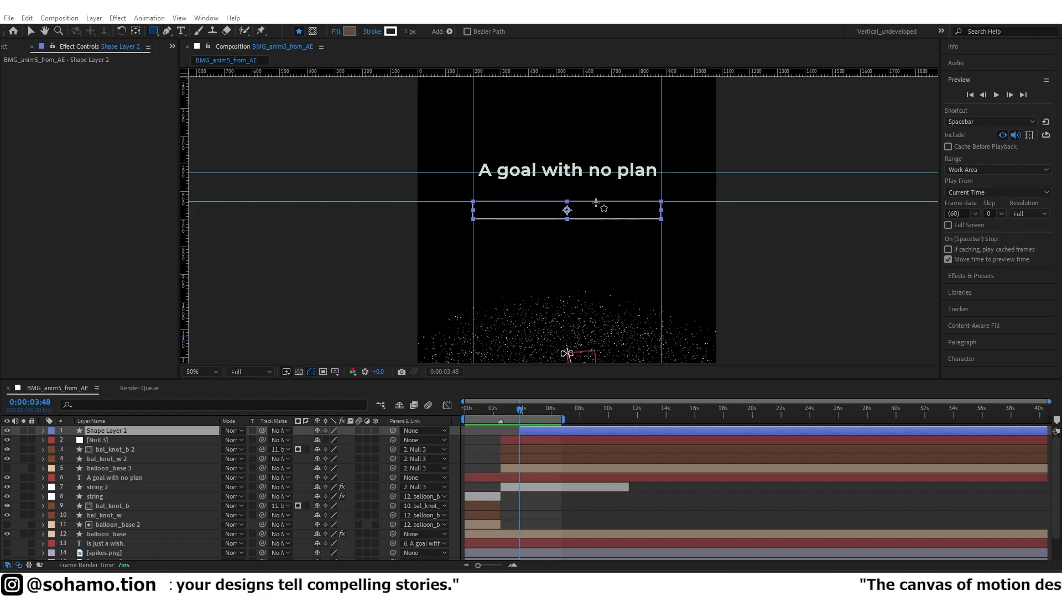
{"action": "scroll", "coordinate": [663, 197], "scroll_direction": "down", "scroll_amount": 2}
{"action": "scroll", "coordinate": [536, 210], "scroll_direction": "up", "scroll_amount": 3}
{"action": "scroll", "coordinate": [535, 209], "scroll_direction": "down", "scroll_amount": 1}
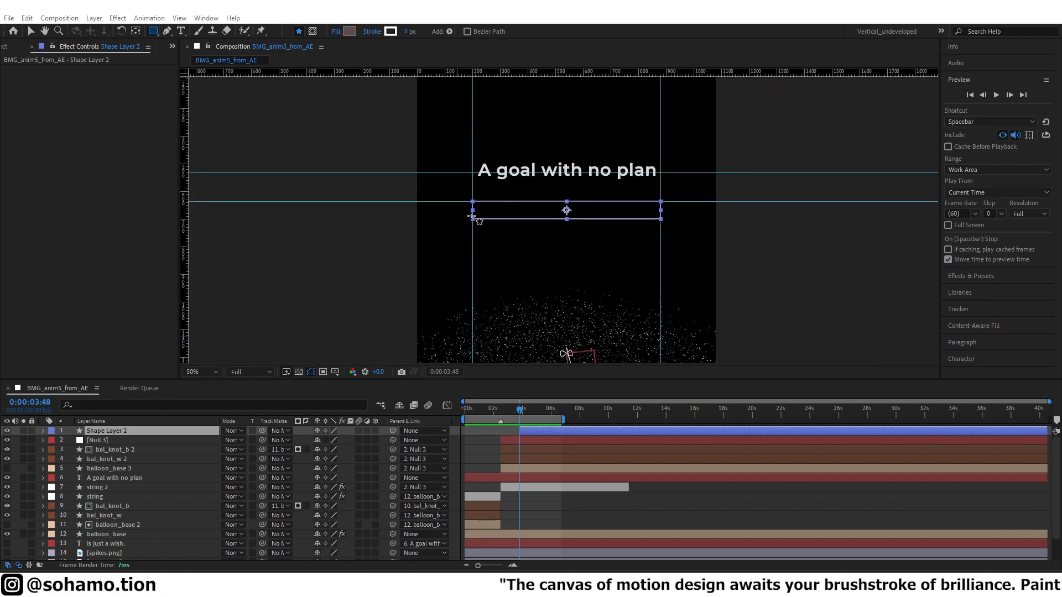
Delete the thin rectangle layer below the "A goal with no plan" text.
{"action": "key", "text": "Delete"}
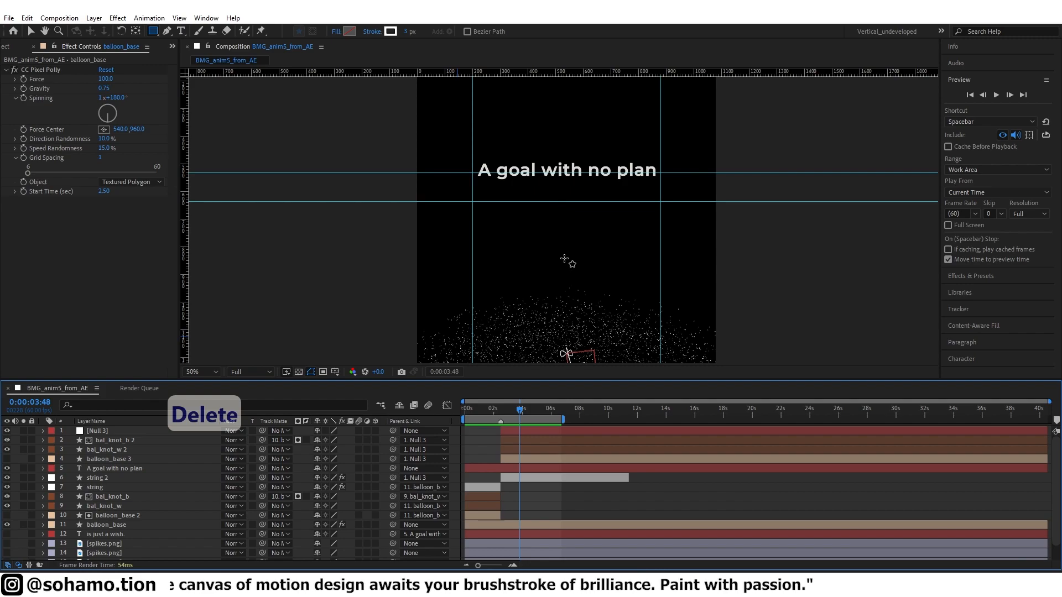
{"action": "left_click_drag", "start_coordinate": [564, 258], "coordinate": [712, 324]}
{"action": "key", "text": "v"}
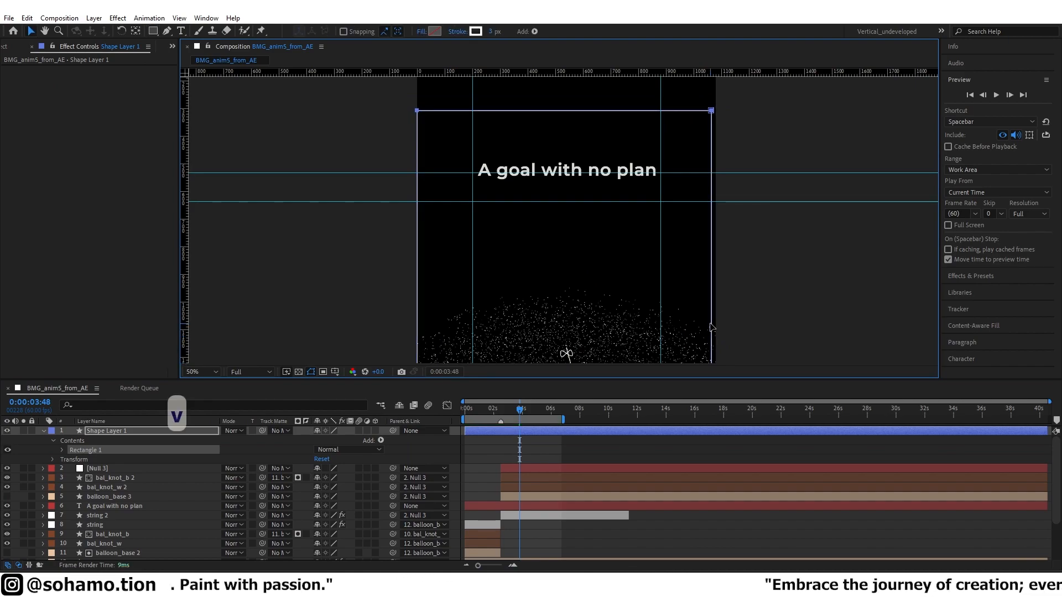
{"action": "left_click", "coordinate": [526, 431]}
{"action": "key", "text": "Delete"}
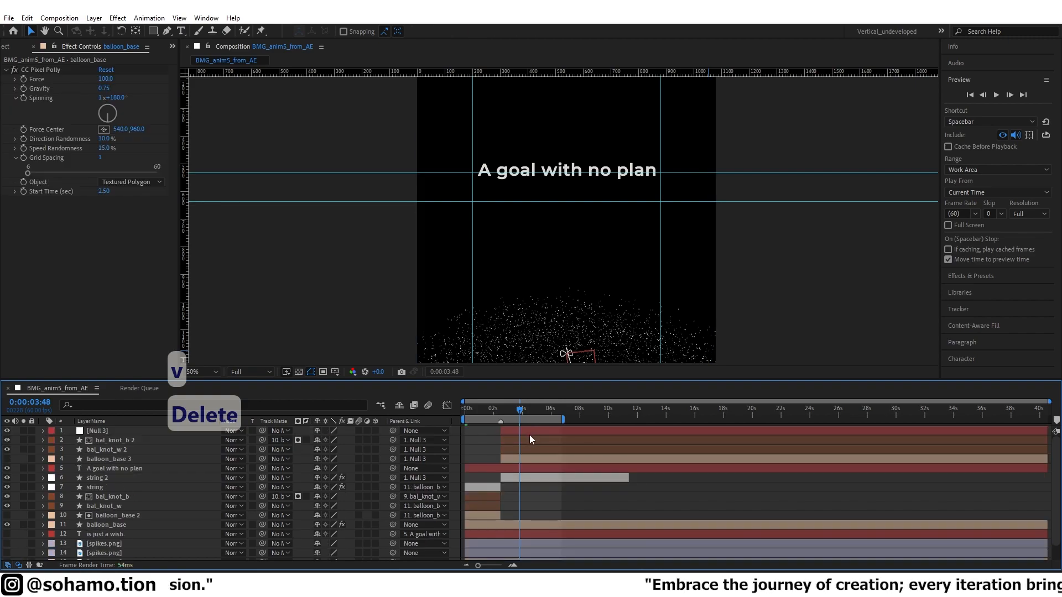
Hide the guides and show the proportional grid over the composition.
{"action": "scroll", "coordinate": [566, 238], "scroll_direction": "down", "scroll_amount": 2}
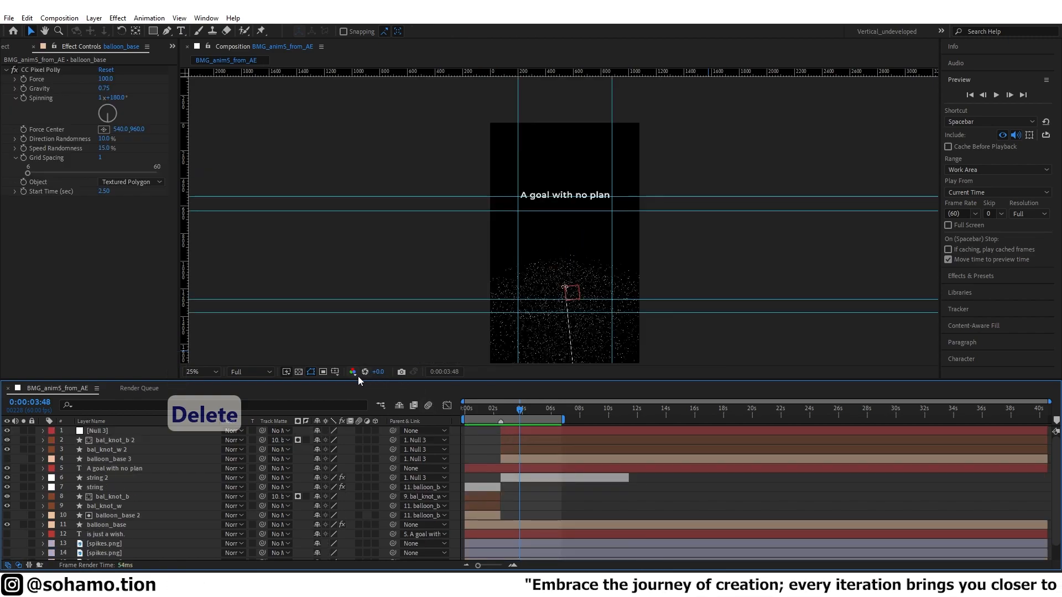
{"action": "key", "text": "ctrl+apostrophe"}
{"action": "key", "text": "ctrl+apostrophe"}
{"action": "key", "text": "ctrl+semicolon"}
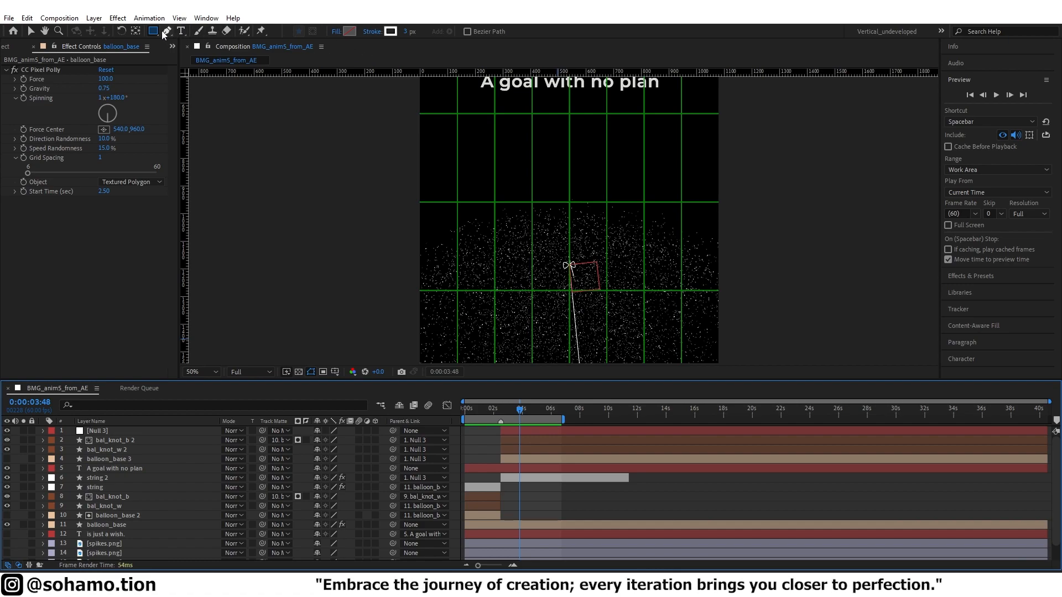
Add a rectangle shape layer that fills the whole composition and enlarge the composition view.
{"action": "double_click", "coordinate": [153, 31]}
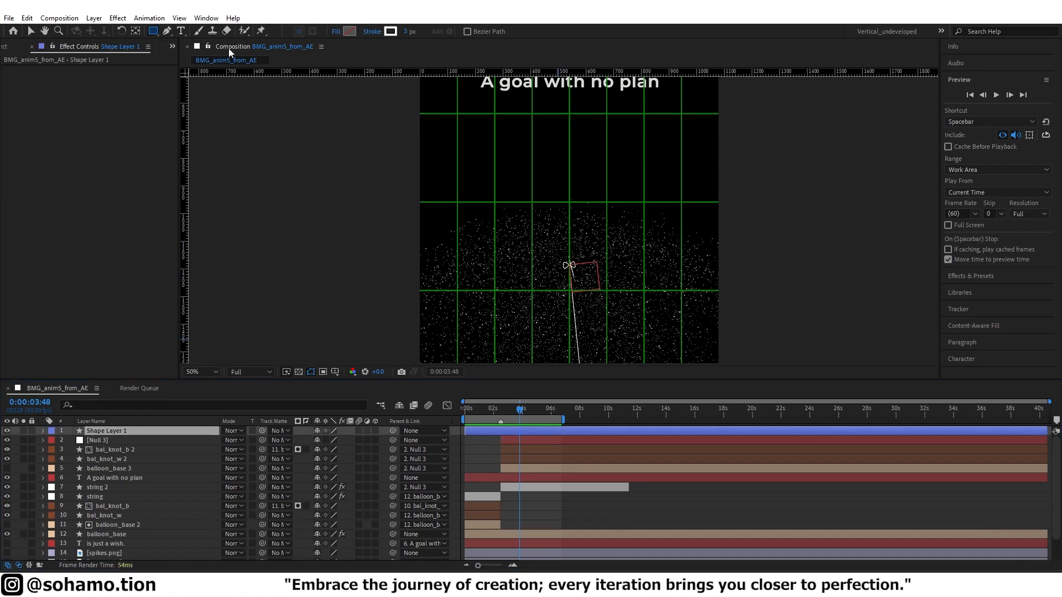
{"action": "key", "text": "v"}
{"action": "scroll", "coordinate": [708, 206], "scroll_direction": "down", "scroll_amount": 4}
{"action": "scroll", "coordinate": [687, 162], "scroll_direction": "up", "scroll_amount": 2}
{"action": "key", "text": "grave"}
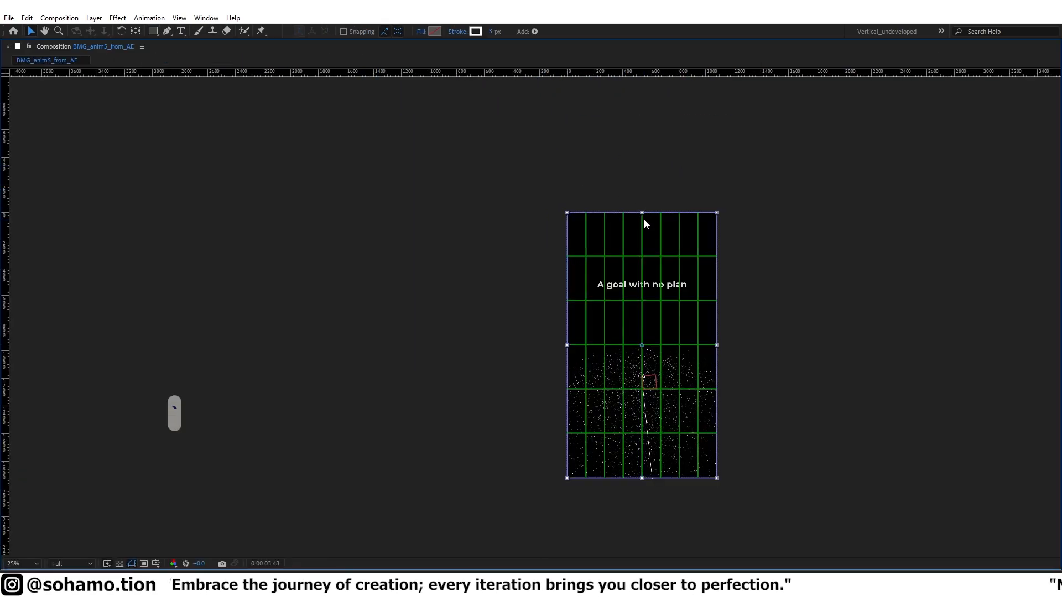
Reduce the composition-sized rectangle to a thin full-width horizontal bar above the "A goal with no plan" text.
{"action": "left_click_drag", "start_coordinate": [643, 216], "coordinate": [519, 348]}
{"action": "scroll", "coordinate": [646, 343], "scroll_direction": "up", "scroll_amount": 2}
{"action": "scroll", "coordinate": [645, 343], "scroll_direction": "up", "scroll_amount": 1}
{"action": "left_click_drag", "start_coordinate": [536, 326], "coordinate": [578, 117]}
{"action": "scroll", "coordinate": [571, 183], "scroll_direction": "down", "scroll_amount": 1}
{"action": "left_click_drag", "start_coordinate": [573, 226], "coordinate": [565, 281]}
{"action": "left_click_drag", "start_coordinate": [596, 215], "coordinate": [598, 255]}
Remove the bar's stroke and set its fill colour to white.
{"action": "left_click", "coordinate": [475, 32]}
{"action": "key", "text": "Escape"}
{"action": "left_click", "coordinate": [458, 32]}
{"action": "left_click", "coordinate": [707, 156]}
{"action": "left_click", "coordinate": [750, 221]}
{"action": "left_click", "coordinate": [434, 32]}
{"action": "left_click", "coordinate": [1023, 88]}
Show the three spikes.png layers and align the white bar's lower edge with the top of the spikes.
{"action": "key", "text": "grave"}
{"action": "left_click", "coordinate": [661, 247]}
{"action": "left_click", "coordinate": [658, 152]}
{"action": "scroll", "coordinate": [11, 537], "scroll_direction": "down", "scroll_amount": 3}
{"action": "left_click_drag", "start_coordinate": [7, 528], "coordinate": [7, 545]}
{"action": "left_click_drag", "start_coordinate": [636, 194], "coordinate": [614, 297]}
{"action": "left_click_drag", "start_coordinate": [639, 252], "coordinate": [641, 174]}
{"action": "scroll", "coordinate": [391, 168], "scroll_direction": "up", "scroll_amount": 3}
{"action": "left_click_drag", "start_coordinate": [544, 175], "coordinate": [549, 161]}
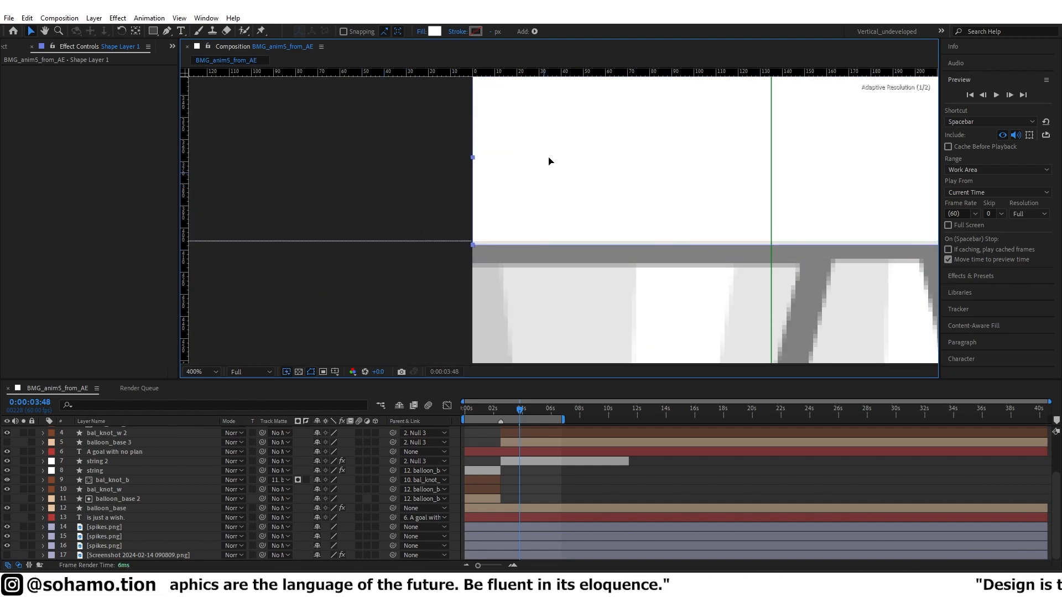
{"action": "scroll", "coordinate": [550, 162], "scroll_direction": "down", "scroll_amount": 8}
{"action": "scroll", "coordinate": [639, 178], "scroll_direction": "up", "scroll_amount": 4}
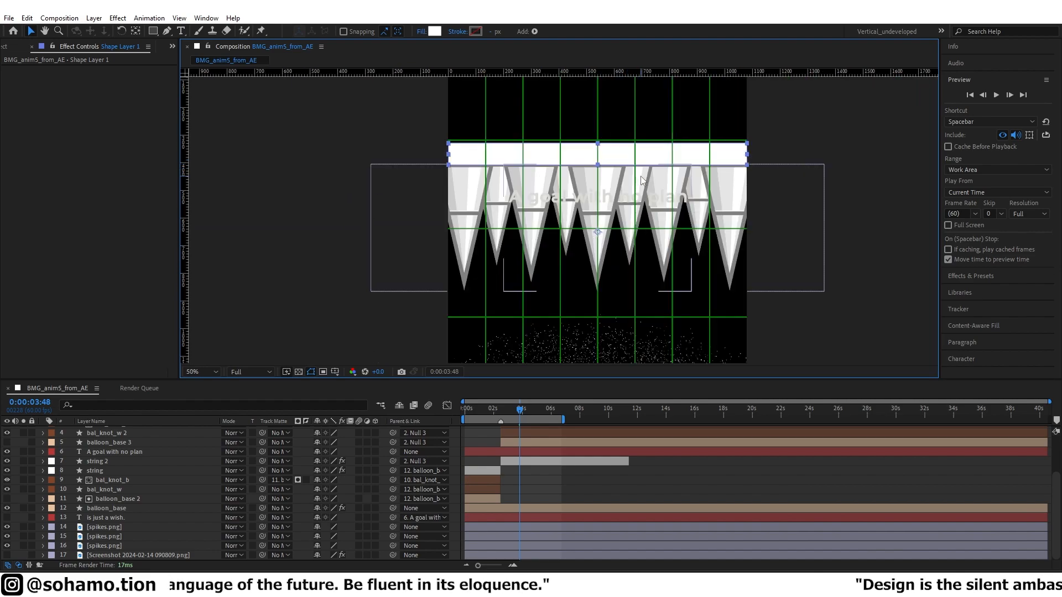
Deselect the white bar and start a new Pen tool path at the central spike's top-left corner.
{"action": "scroll", "coordinate": [492, 155], "scroll_direction": "down", "scroll_amount": 1}
{"action": "left_click_drag", "start_coordinate": [378, 184], "coordinate": [606, 177]}
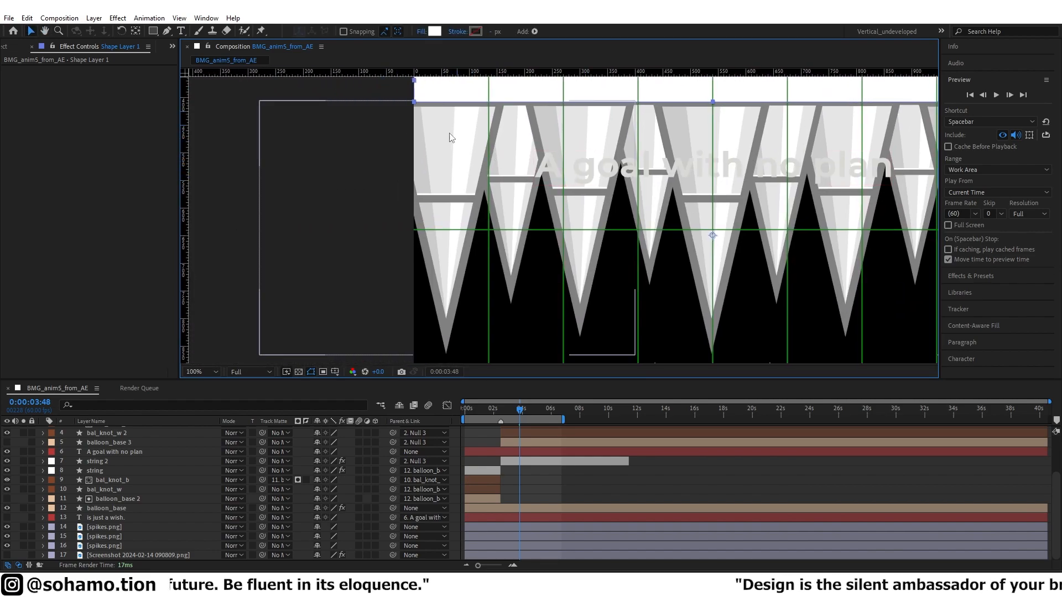
{"action": "left_click", "coordinate": [591, 489]}
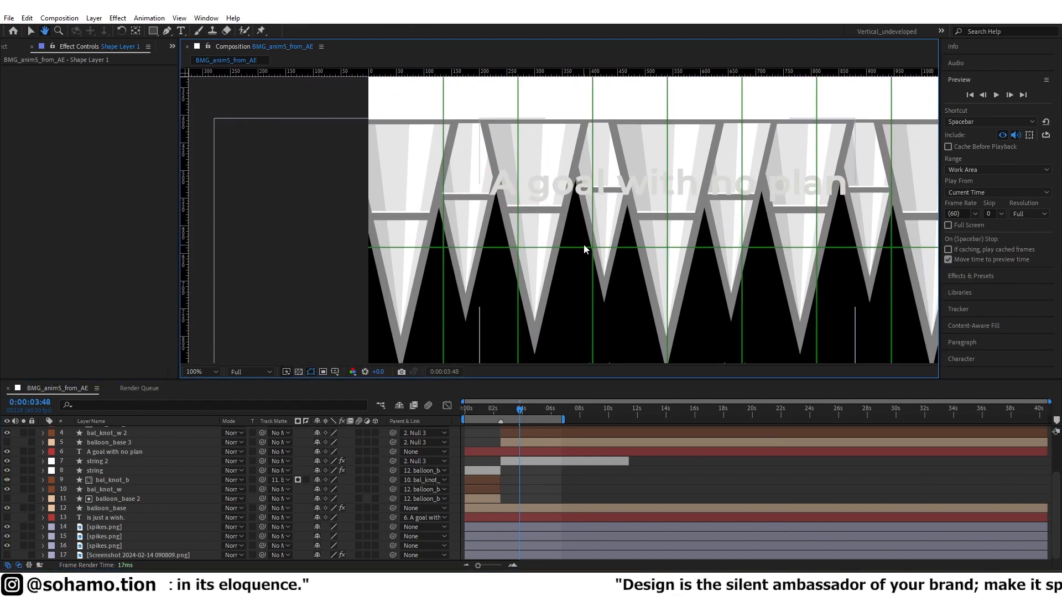
{"action": "scroll", "coordinate": [582, 244], "scroll_direction": "down", "scroll_amount": 2}
{"action": "scroll", "coordinate": [534, 247], "scroll_direction": "up", "scroll_amount": 2}
{"action": "left_click_drag", "start_coordinate": [534, 247], "coordinate": [310, 254]}
{"action": "key", "text": "g"}
{"action": "key", "text": "grave"}
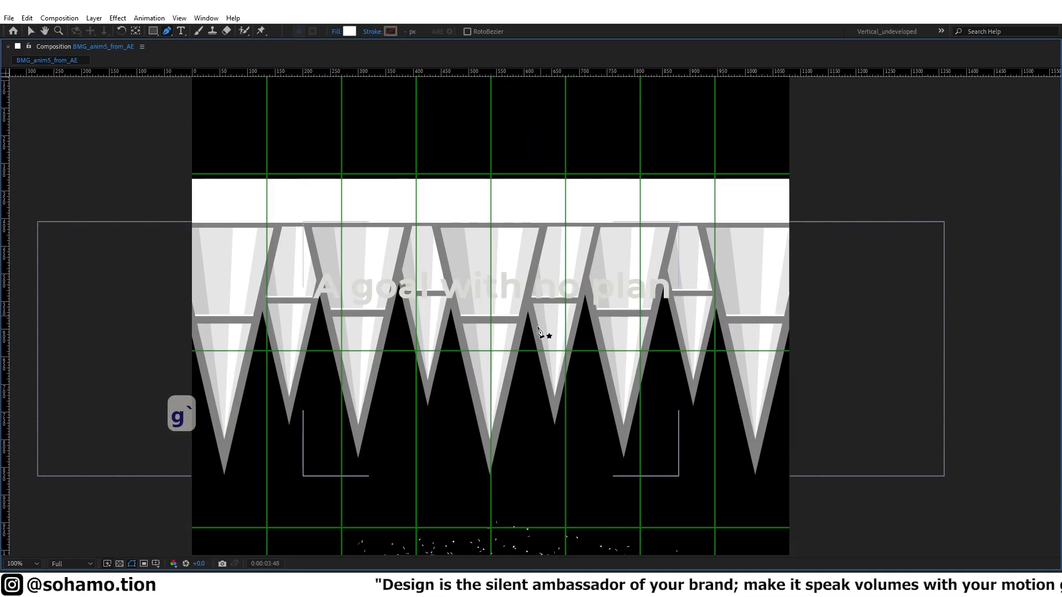
{"action": "scroll", "coordinate": [448, 232], "scroll_direction": "up", "scroll_amount": 6}
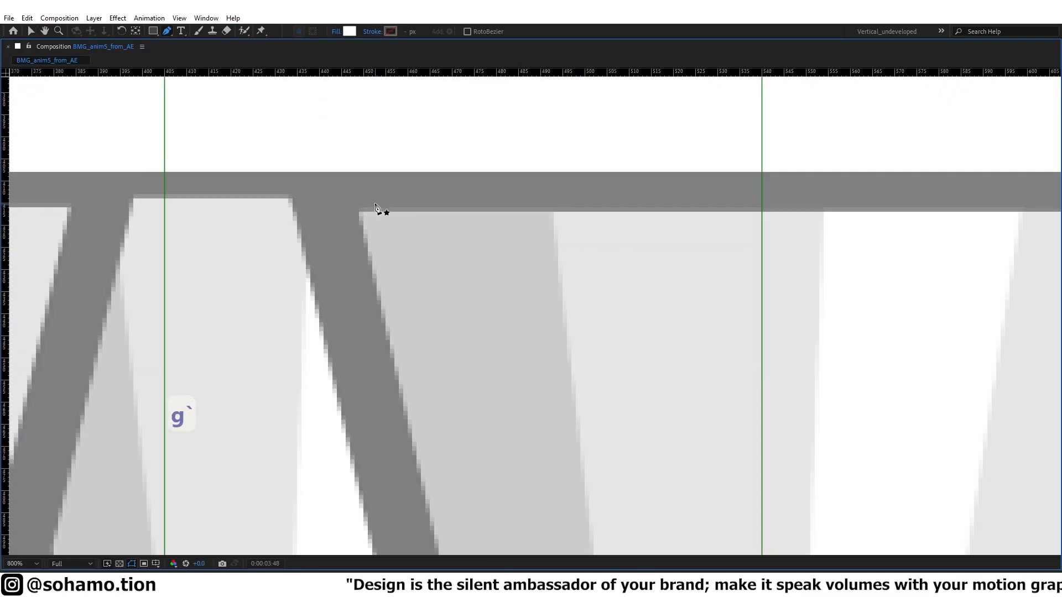
{"action": "left_click", "coordinate": [317, 173]}
Add path points at the central spike's top-right corner and at its lower tip.
{"action": "left_click_drag", "start_coordinate": [1023, 187], "coordinate": [552, 175]}
{"action": "key", "text": "grave"}
{"action": "scroll", "coordinate": [540, 498], "scroll_direction": "up", "scroll_amount": 3}
{"action": "key", "text": "grave"}
{"action": "key", "text": "grave"}
{"action": "key", "text": "grave"}
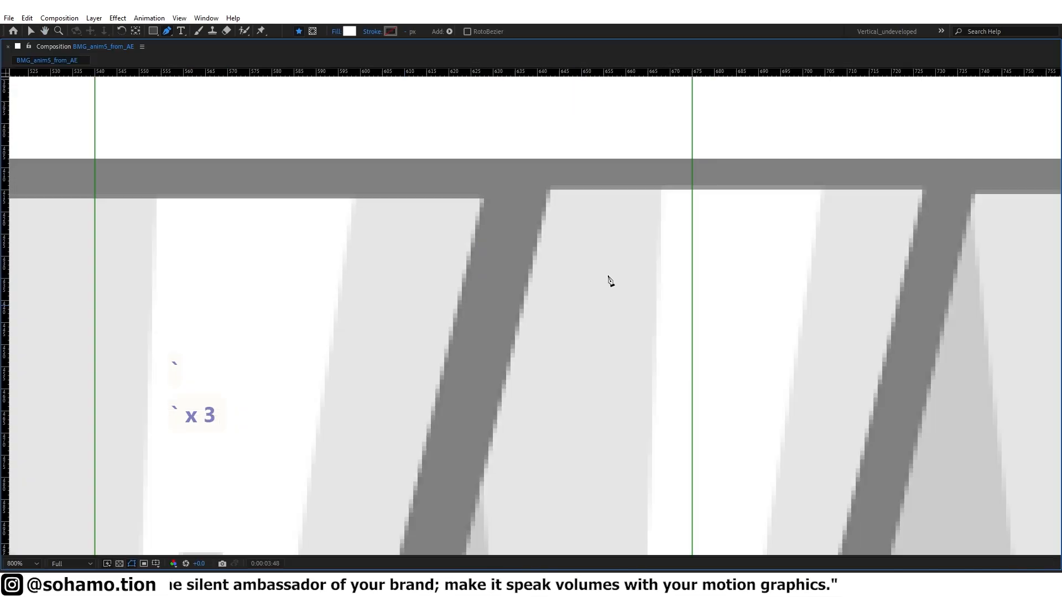
{"action": "left_click", "coordinate": [525, 161]}
{"action": "left_click_drag", "start_coordinate": [396, 367], "coordinate": [599, 173]}
{"action": "left_click_drag", "start_coordinate": [434, 531], "coordinate": [559, 171]}
{"action": "left_click_drag", "start_coordinate": [523, 530], "coordinate": [530, 176]}
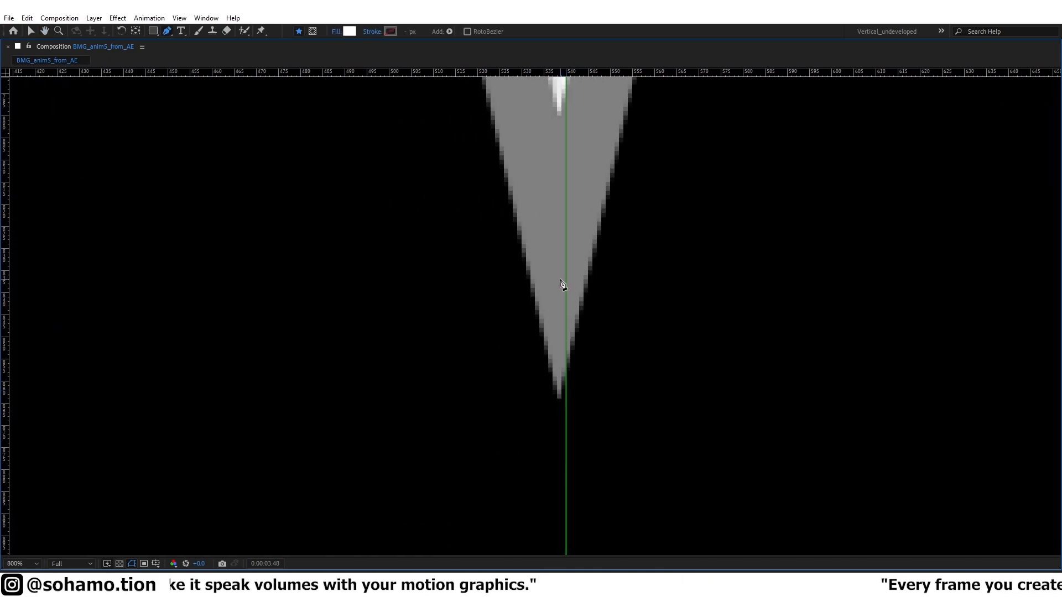
{"action": "left_click", "coordinate": [561, 227]}
Remove the fill from the spike path and give it a white stroke.
{"action": "scroll", "coordinate": [577, 298], "scroll_direction": "down", "scroll_amount": 2}
{"action": "left_click_drag", "start_coordinate": [579, 149], "coordinate": [563, 460]}
{"action": "scroll", "coordinate": [463, 227], "scroll_direction": "up", "scroll_amount": 1}
{"action": "left_click_drag", "start_coordinate": [686, 376], "coordinate": [647, 230]}
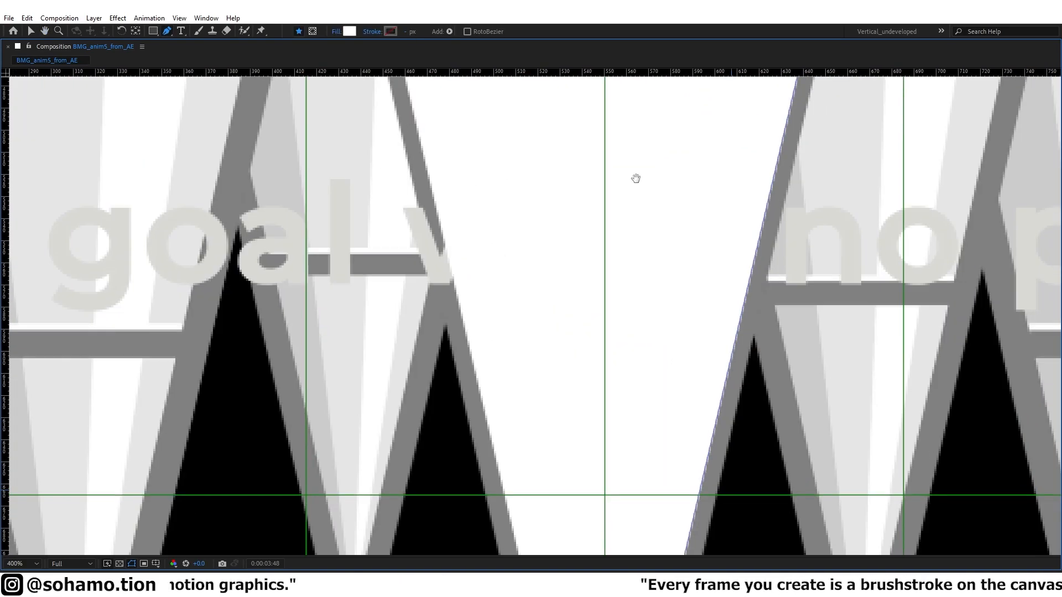
{"action": "left_click_drag", "start_coordinate": [611, 515], "coordinate": [614, 139]}
{"action": "key", "text": "grave"}
{"action": "scroll", "coordinate": [593, 327], "scroll_direction": "up", "scroll_amount": 2}
{"action": "key", "text": "grave"}
{"action": "scroll", "coordinate": [557, 341], "scroll_direction": "down", "scroll_amount": 4}
{"action": "left_click_drag", "start_coordinate": [572, 221], "coordinate": [556, 371]}
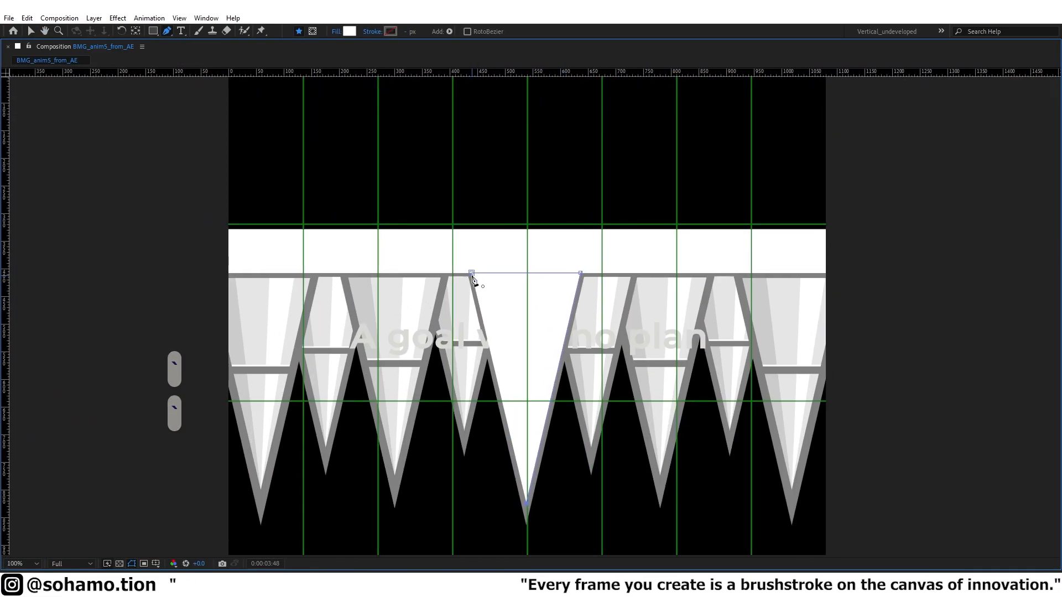
{"action": "left_click", "coordinate": [336, 31]}
{"action": "left_click", "coordinate": [706, 156]}
{"action": "left_click", "coordinate": [744, 220]}
{"action": "left_click", "coordinate": [391, 31]}
{"action": "left_click_drag", "start_coordinate": [812, 188], "coordinate": [687, 260]}
{"action": "left_click", "coordinate": [1024, 88]}
Undo the last two path edits and close the central spike's outline at its top-left corner.
{"action": "scroll", "coordinate": [473, 309], "scroll_direction": "up", "scroll_amount": 2}
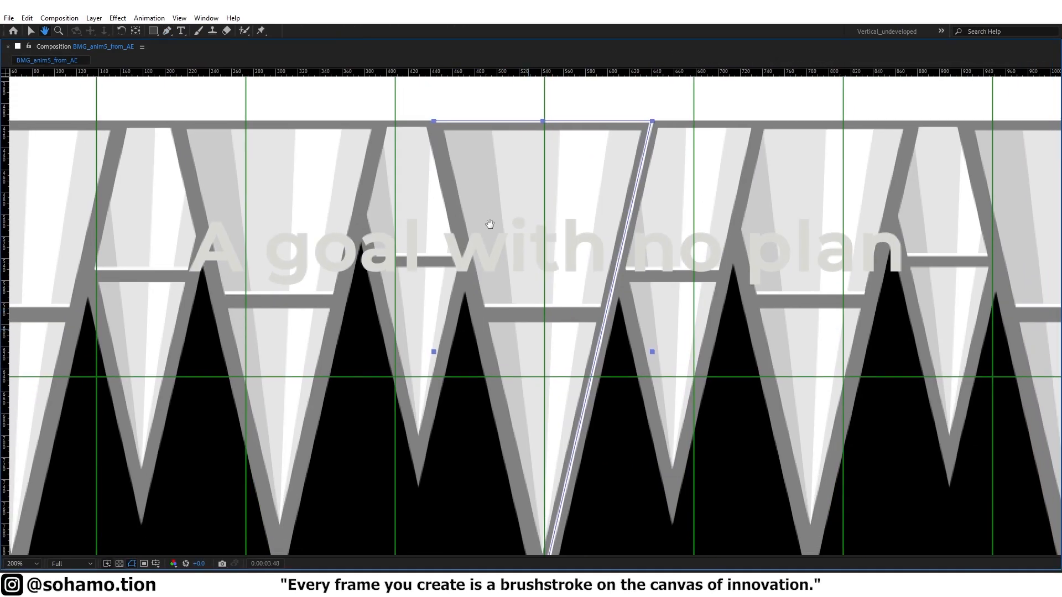
{"action": "left_click_drag", "start_coordinate": [519, 376], "coordinate": [520, 233]}
{"action": "left_click", "coordinate": [539, 427]}
{"action": "left_click_drag", "start_coordinate": [489, 193], "coordinate": [474, 346]}
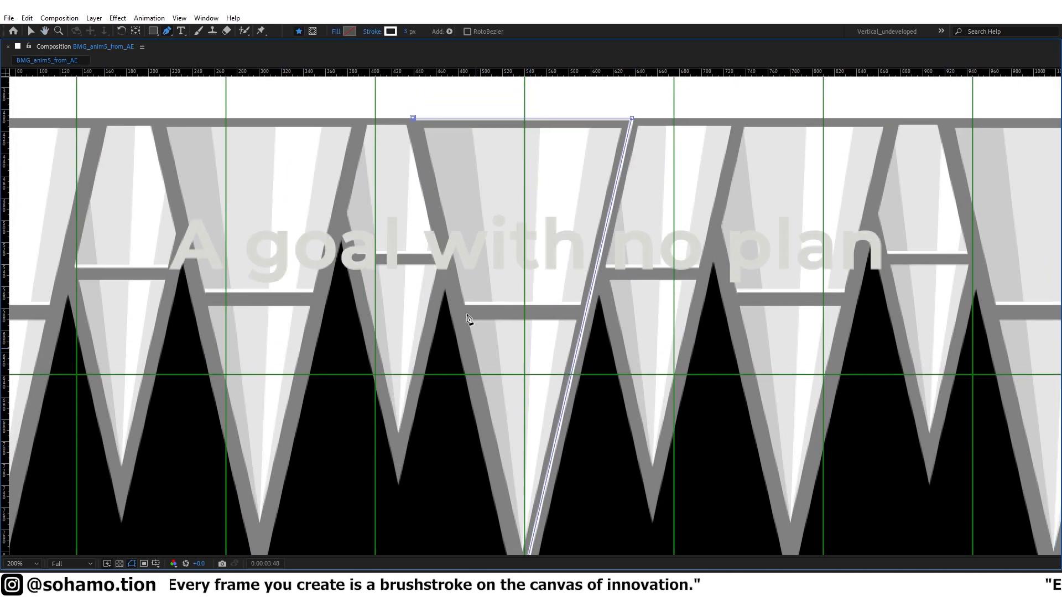
{"action": "key", "text": "ctrl+z"}
{"action": "key", "text": "ctrl+z"}
{"action": "scroll", "coordinate": [416, 131], "scroll_direction": "up", "scroll_amount": 5}
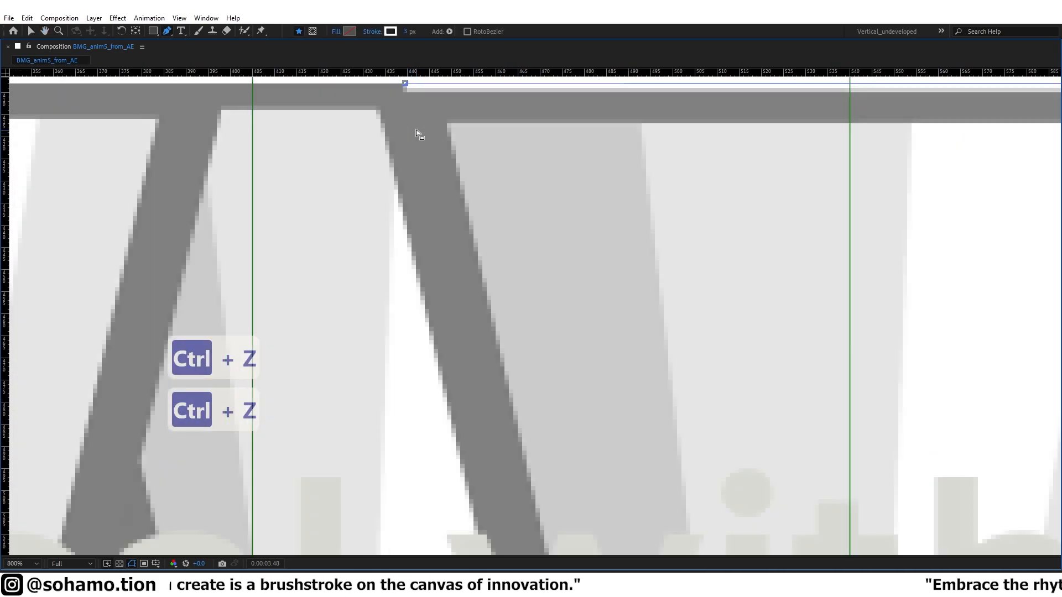
{"action": "scroll", "coordinate": [376, 258], "scroll_direction": "down", "scroll_amount": 1}
Extend the outline along the top of the spike just right of the central one and down its right edge to the tip.
{"action": "scroll", "coordinate": [605, 269], "scroll_direction": "right", "scroll_amount": 5}
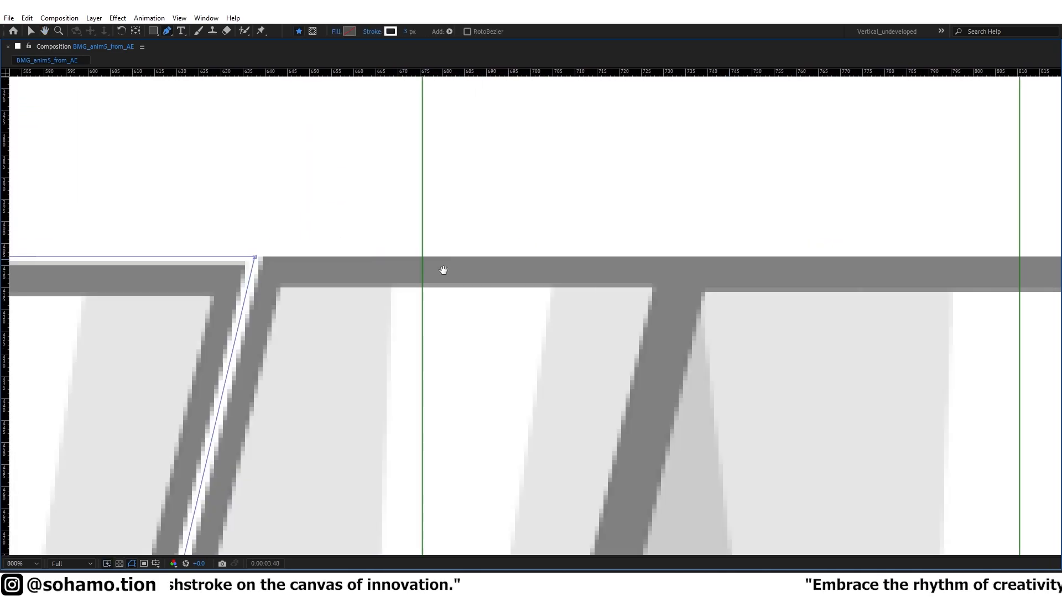
{"action": "left_click_drag", "start_coordinate": [553, 470], "coordinate": [630, 144]}
{"action": "left_click_drag", "start_coordinate": [490, 544], "coordinate": [603, 122]}
{"action": "left_click_drag", "start_coordinate": [498, 520], "coordinate": [570, 166]}
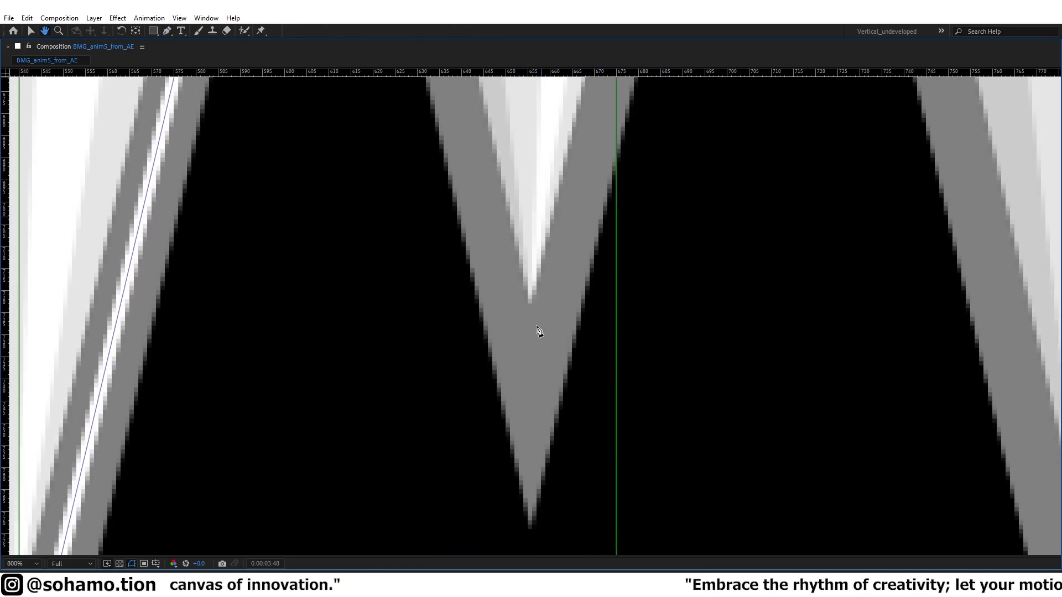
{"action": "scroll", "coordinate": [539, 290], "scroll_direction": "down", "scroll_amount": 2}
{"action": "left_click_drag", "start_coordinate": [642, 161], "coordinate": [665, 183]}
{"action": "scroll", "coordinate": [562, 339], "scroll_direction": "up", "scroll_amount": 2}
{"action": "scroll", "coordinate": [571, 248], "scroll_direction": "down", "scroll_amount": 2}
{"action": "left_click_drag", "start_coordinate": [545, 133], "coordinate": [503, 367]}
{"action": "scroll", "coordinate": [499, 365], "scroll_direction": "up", "scroll_amount": 2}
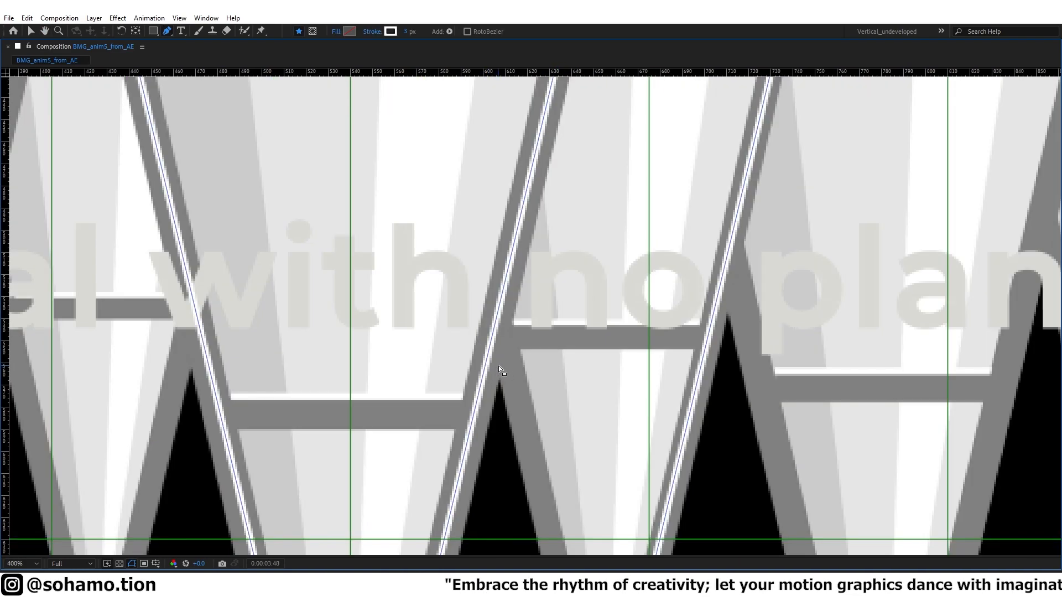
Undo the last segment and trace the second spike's crossbar and the triangle below it down to the tip.
{"action": "key", "text": "ctrl+z"}
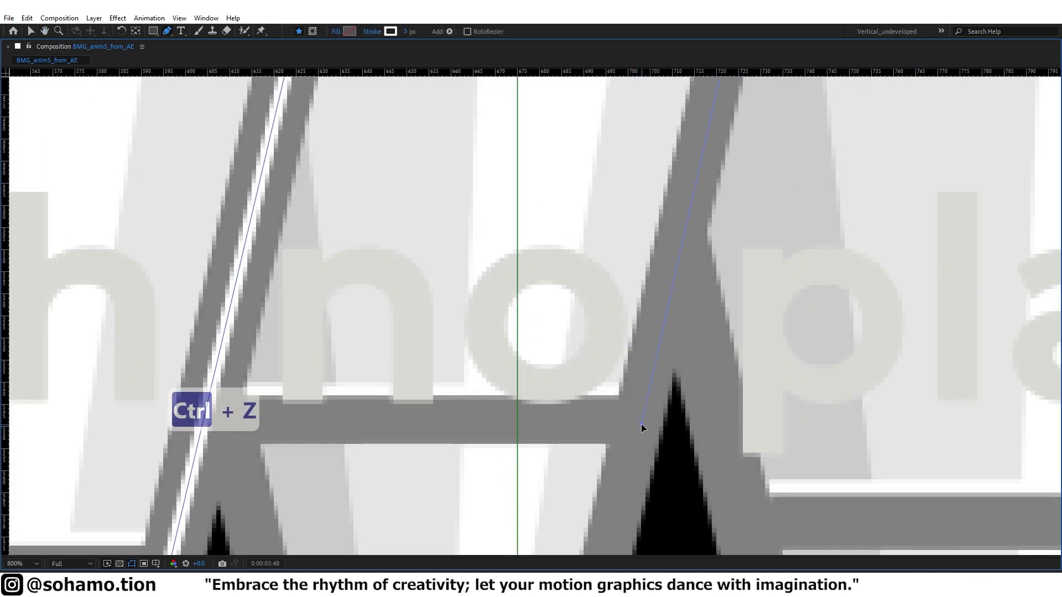
{"action": "left_click", "coordinate": [641, 424]}
{"action": "left_click", "coordinate": [207, 425]}
{"action": "left_click_drag", "start_coordinate": [285, 484], "coordinate": [456, 372]}
{"action": "left_click_drag", "start_coordinate": [381, 314], "coordinate": [392, 315]}
{"action": "left_click_drag", "start_coordinate": [468, 443], "coordinate": [421, 206]}
{"action": "left_click_drag", "start_coordinate": [468, 449], "coordinate": [421, 213]}
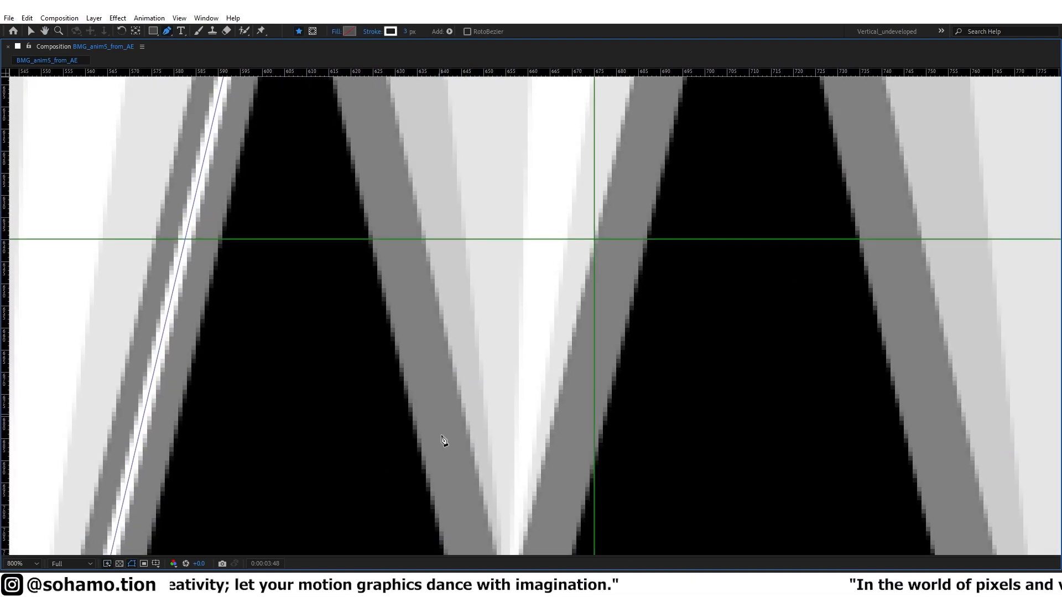
{"action": "left_click_drag", "start_coordinate": [442, 432], "coordinate": [415, 163]}
{"action": "left_click_drag", "start_coordinate": [522, 338], "coordinate": [503, 478]}
{"action": "left_click_drag", "start_coordinate": [559, 158], "coordinate": [453, 481]}
{"action": "left_click_drag", "start_coordinate": [559, 83], "coordinate": [456, 390]}
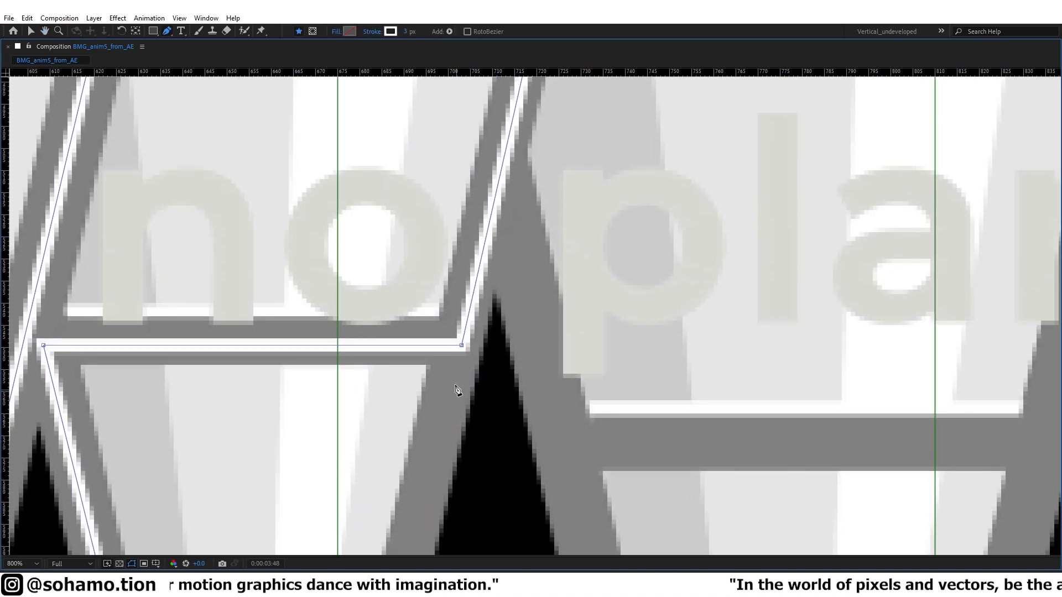
Connect the second spike's crossbar to the central spike's right edge and draw the central spike's own crossbar.
{"action": "left_click_drag", "start_coordinate": [249, 379], "coordinate": [916, 302]}
{"action": "left_click", "coordinate": [508, 300]}
{"action": "left_click_drag", "start_coordinate": [509, 308], "coordinate": [545, 196]}
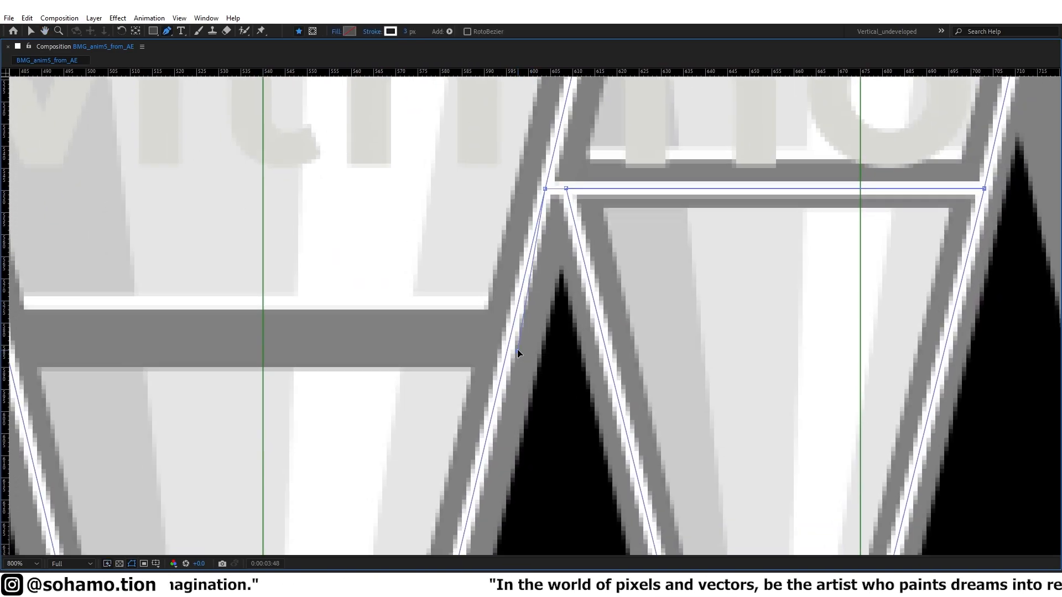
{"action": "left_click", "coordinate": [509, 342]}
{"action": "left_click_drag", "start_coordinate": [509, 341], "coordinate": [942, 327]}
{"action": "left_click", "coordinate": [437, 326]}
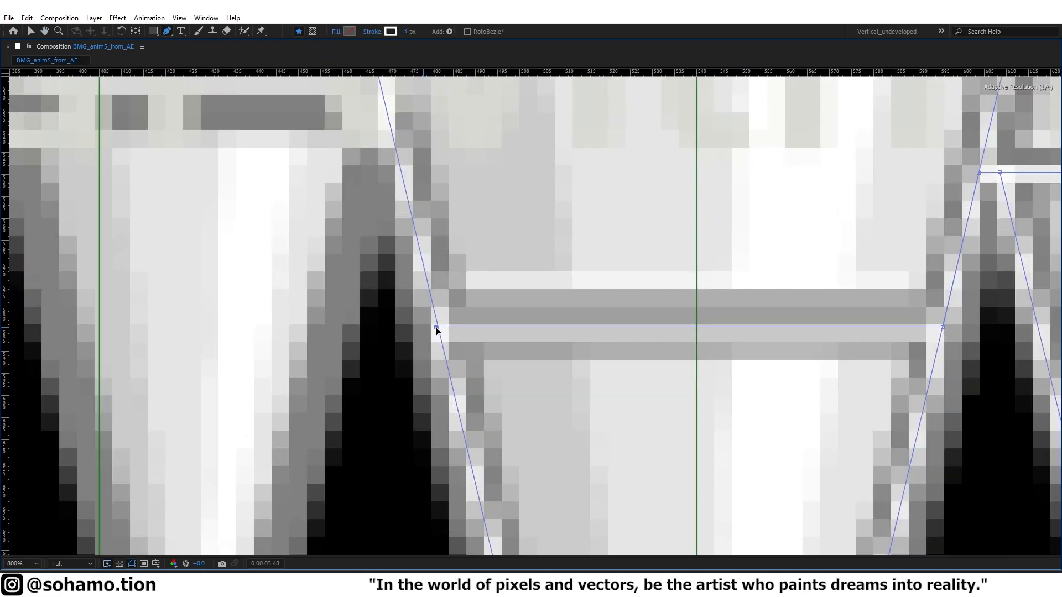
Restore the normal panel layout and hide the three spikes.png layers.
{"action": "scroll", "coordinate": [486, 350], "scroll_direction": "down", "scroll_amount": 3}
{"action": "key", "text": "grave"}
{"action": "left_click", "coordinate": [521, 526]}
{"action": "scroll", "coordinate": [522, 530], "scroll_direction": "down", "scroll_amount": 3}
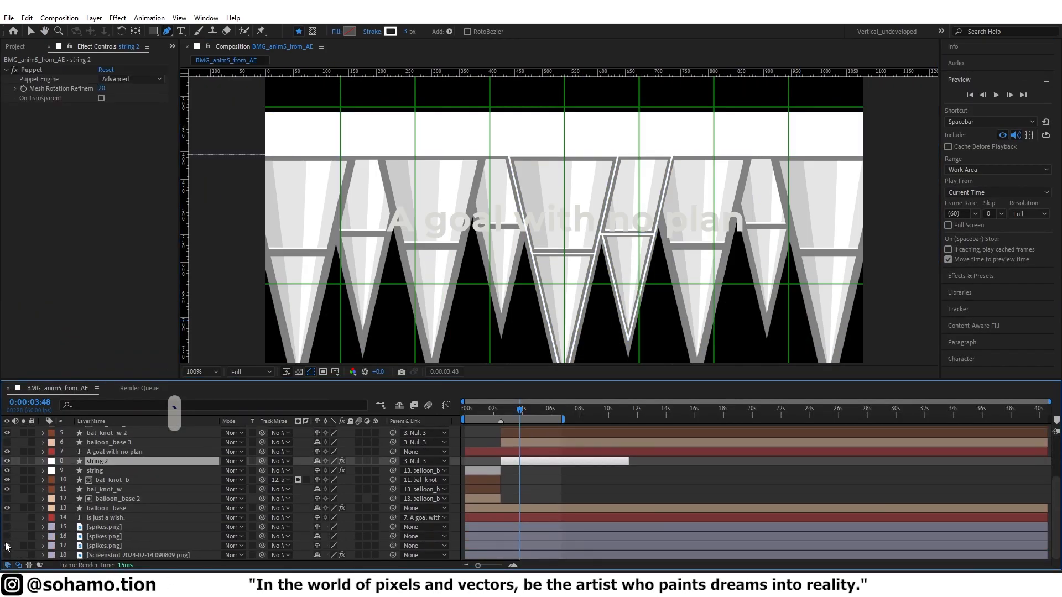
{"action": "left_click_drag", "start_coordinate": [8, 546], "coordinate": [7, 527]}
Select the traced spike outline and set its stroke width to 20 px.
{"action": "key", "text": "v"}
{"action": "left_click", "coordinate": [610, 194]}
{"action": "left_click_drag", "start_coordinate": [491, 31], "coordinate": [501, 31]}
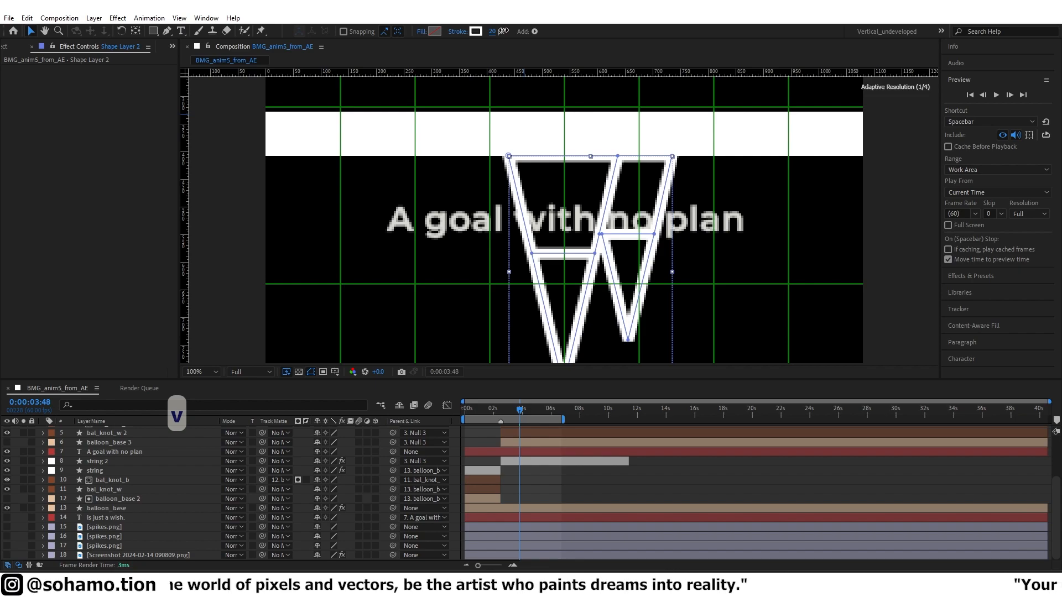
{"action": "left_click", "coordinate": [613, 480]}
{"action": "scroll", "coordinate": [614, 257], "scroll_direction": "down", "scroll_amount": 3}
{"action": "scroll", "coordinate": [614, 257], "scroll_direction": "up", "scroll_amount": 3}
Expand the spike outline's Shape 1 group to show its Stroke 1 properties.
{"action": "left_click", "coordinate": [612, 257]}
{"action": "scroll", "coordinate": [111, 526], "scroll_direction": "up", "scroll_amount": 5}
{"action": "left_click", "coordinate": [54, 441]}
{"action": "left_click", "coordinate": [63, 449]}
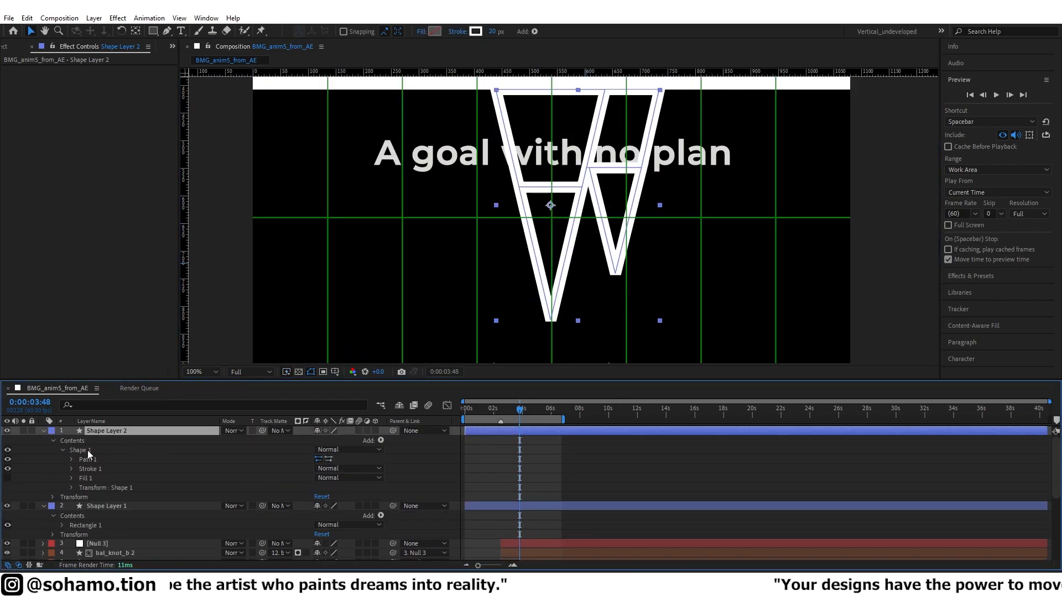
{"action": "left_click", "coordinate": [100, 451]}
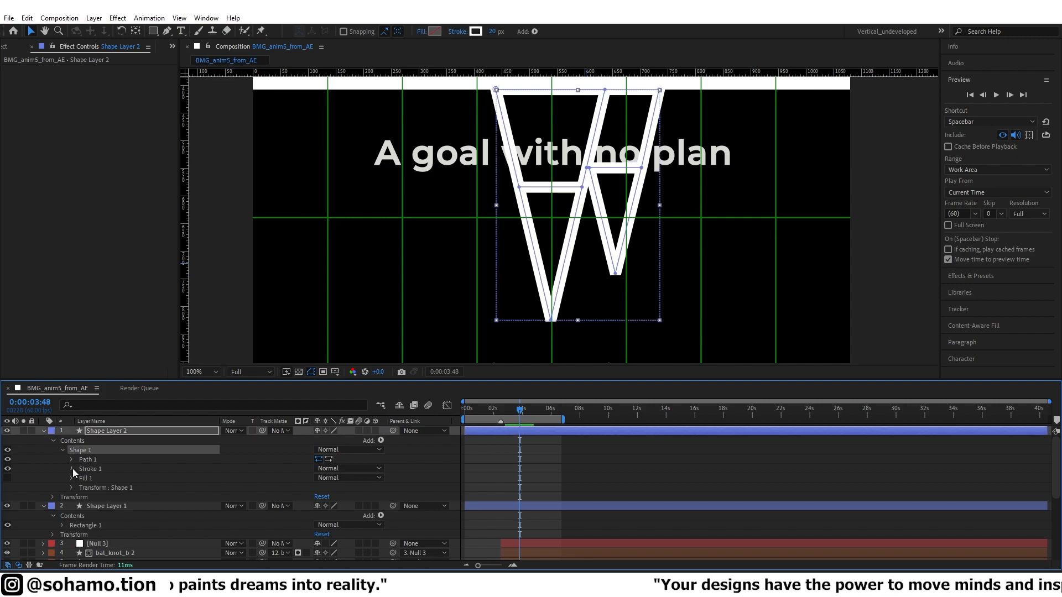
{"action": "left_click", "coordinate": [72, 469]}
Try the Projecting Cap line cap and the Miter Join line join on the spike outline's stroke.
{"action": "left_click", "coordinate": [338, 517]}
{"action": "left_click", "coordinate": [350, 542]}
{"action": "left_click", "coordinate": [346, 517]}
{"action": "left_click", "coordinate": [346, 529]}
{"action": "left_click", "coordinate": [346, 508]}
{"action": "left_click", "coordinate": [344, 531]}
{"action": "left_click", "coordinate": [345, 509]}
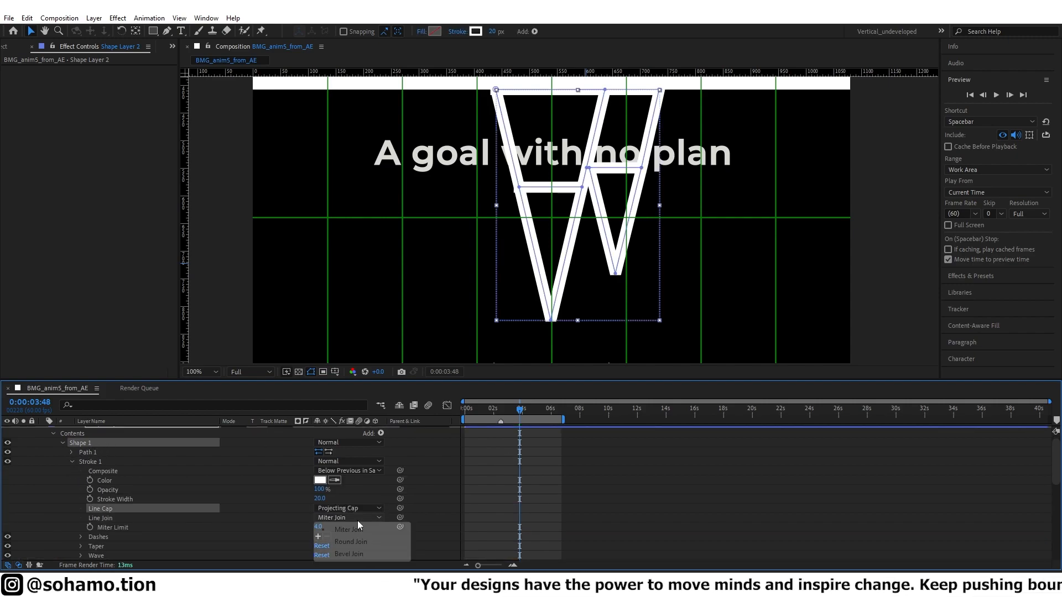
{"action": "left_click", "coordinate": [357, 524]}
{"action": "left_click", "coordinate": [353, 528]}
Set the outline stroke's line join to Round Join and its line cap to Round Cap, and deselect the layer.
{"action": "left_click", "coordinate": [348, 517]}
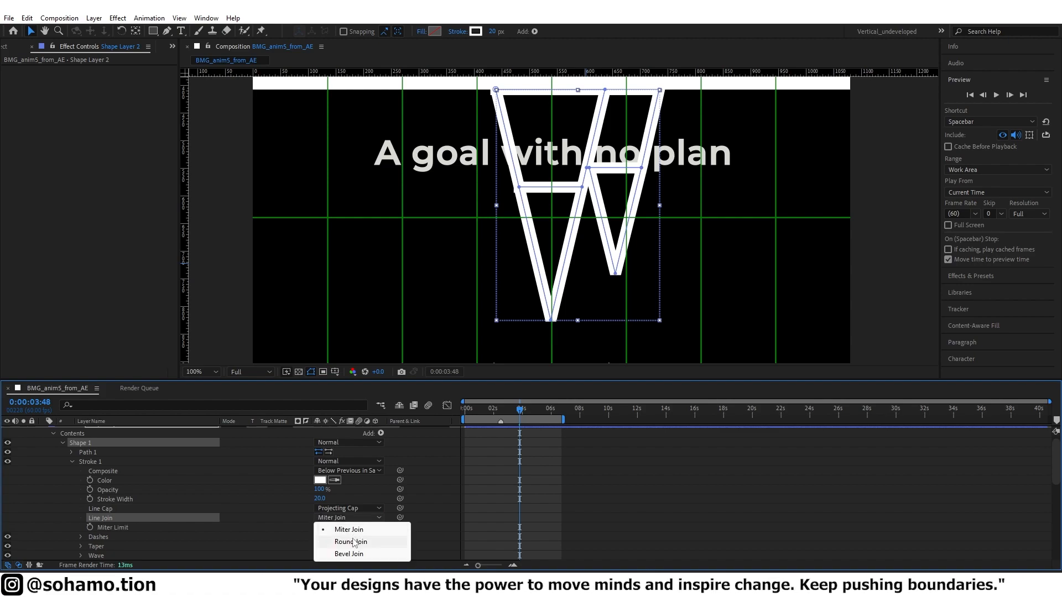
{"action": "left_click", "coordinate": [353, 540]}
{"action": "left_click", "coordinate": [346, 509]}
{"action": "left_click", "coordinate": [346, 532]}
{"action": "left_click", "coordinate": [597, 487]}
{"action": "scroll", "coordinate": [645, 153], "scroll_direction": "down", "scroll_amount": 1}
{"action": "scroll", "coordinate": [78, 453], "scroll_direction": "up", "scroll_amount": 1}
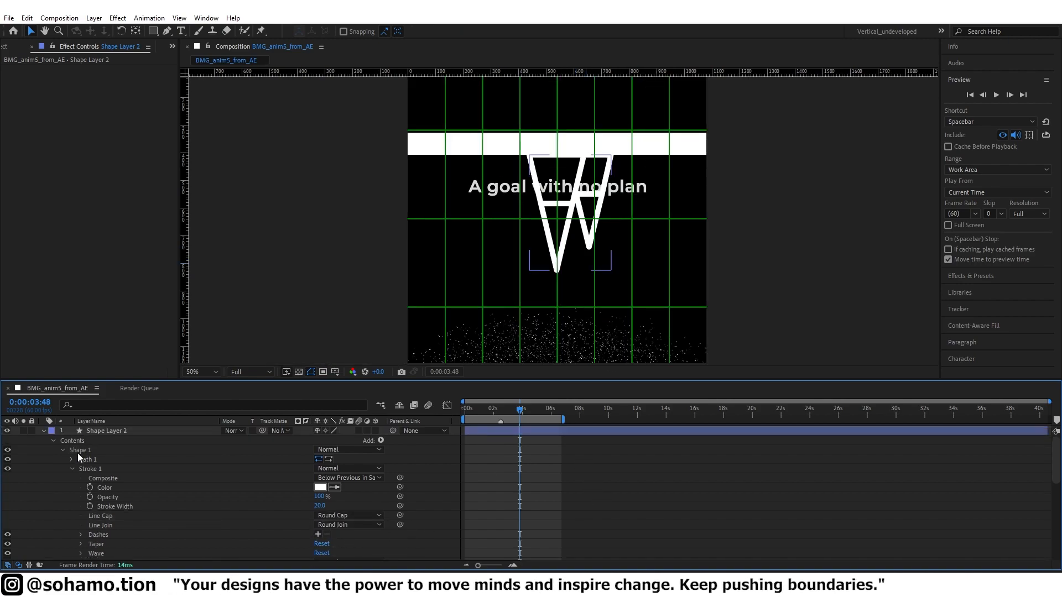
Duplicate the spike outline's Shape 1 group and set the copy's position to 296, 0, beside the original.
{"action": "left_click", "coordinate": [63, 450]}
{"action": "left_click", "coordinate": [95, 450]}
{"action": "scroll", "coordinate": [546, 220], "scroll_direction": "up", "scroll_amount": 1}
{"action": "key", "text": "ctrl+d"}
{"action": "left_click", "coordinate": [62, 449]}
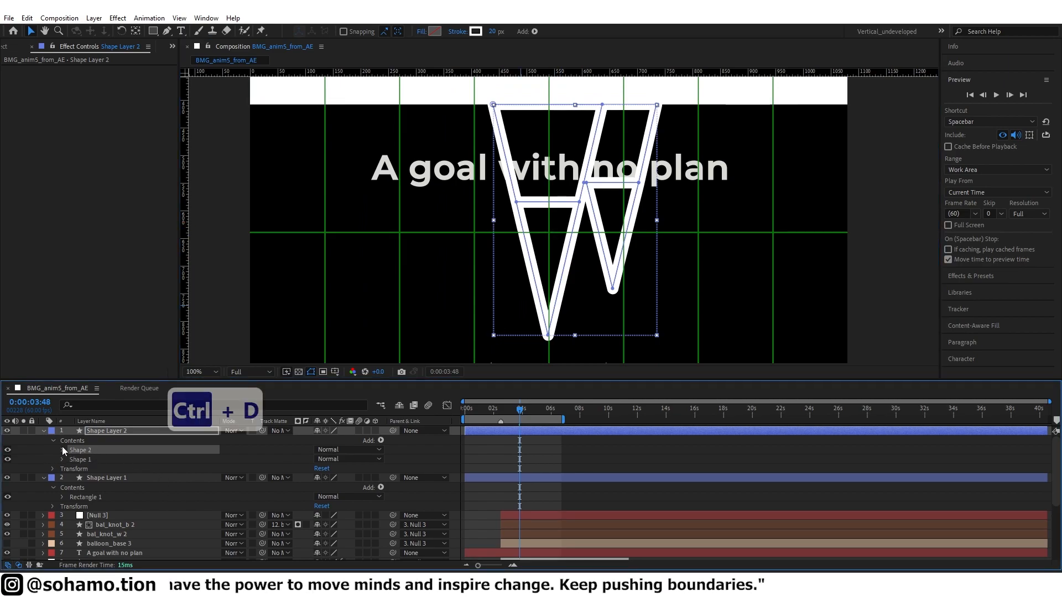
{"action": "left_click", "coordinate": [62, 450]}
{"action": "left_click", "coordinate": [72, 487]}
{"action": "left_click_drag", "start_coordinate": [319, 506], "coordinate": [476, 498]}
{"action": "scroll", "coordinate": [553, 321], "scroll_direction": "down", "scroll_amount": 2}
{"action": "scroll", "coordinate": [553, 321], "scroll_direction": "down", "scroll_amount": 2}
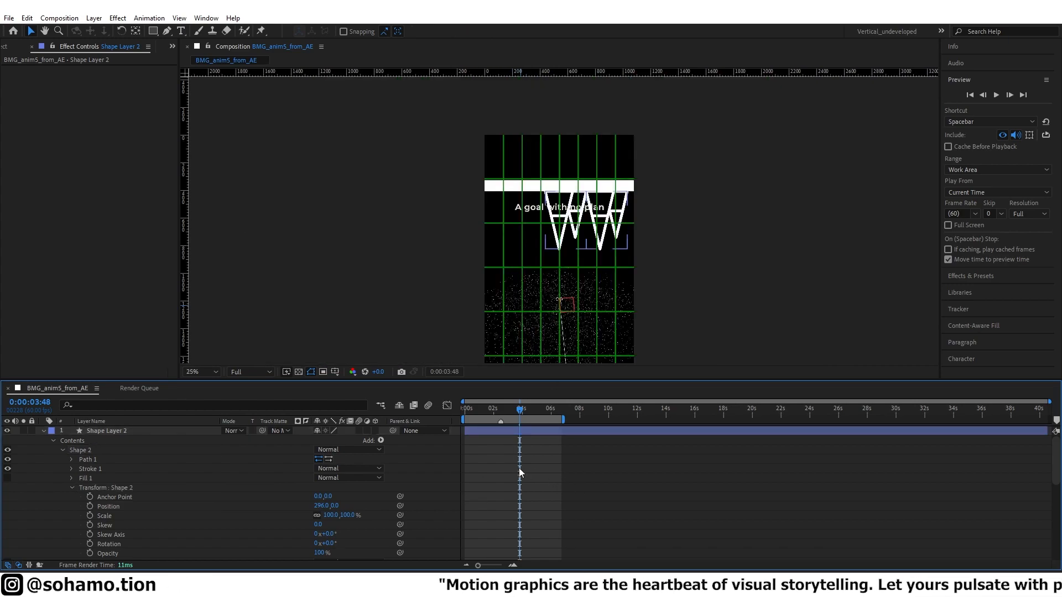
Adjust the duplicated Shape 2 group's X position to 276 so it overlaps the first spike group's edge.
{"action": "left_click", "coordinate": [88, 450]}
{"action": "key", "text": "period"}
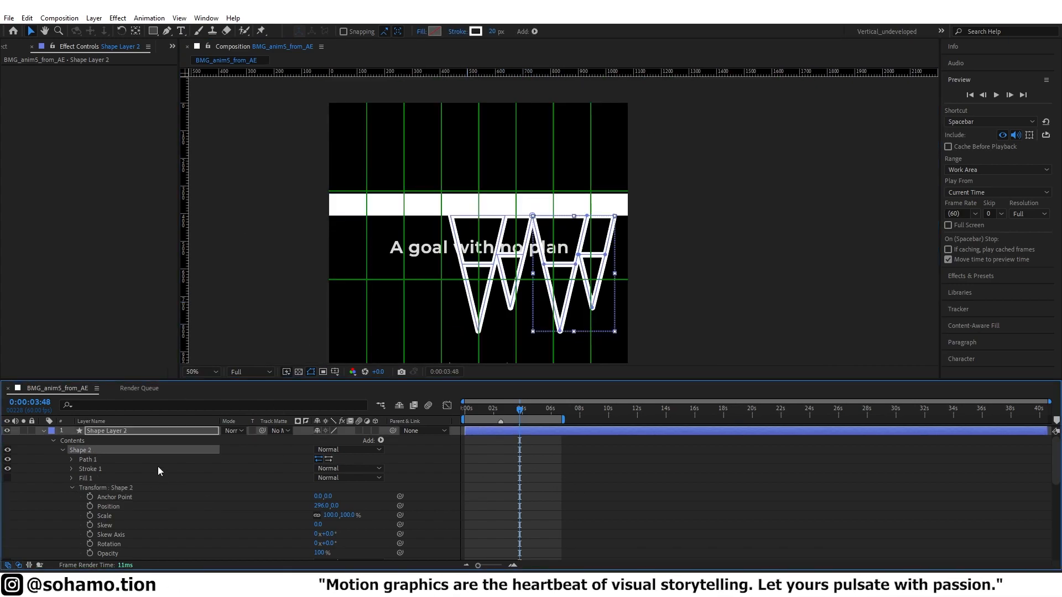
{"action": "key", "text": "period"}
{"action": "left_click_drag", "start_coordinate": [542, 284], "coordinate": [551, 257]}
{"action": "left_click_drag", "start_coordinate": [323, 506], "coordinate": [312, 507]}
{"action": "left_click", "coordinate": [586, 527]}
{"action": "key", "text": "comma"}
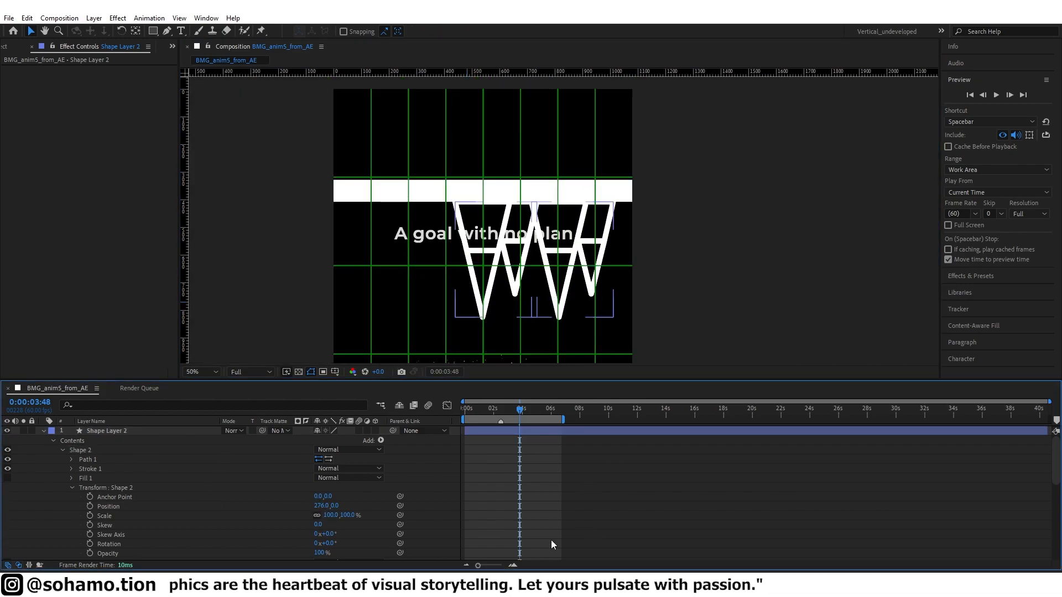
{"action": "scroll", "coordinate": [540, 210], "scroll_direction": "up", "scroll_amount": 3}
{"action": "scroll", "coordinate": [623, 153], "scroll_direction": "down", "scroll_amount": 3}
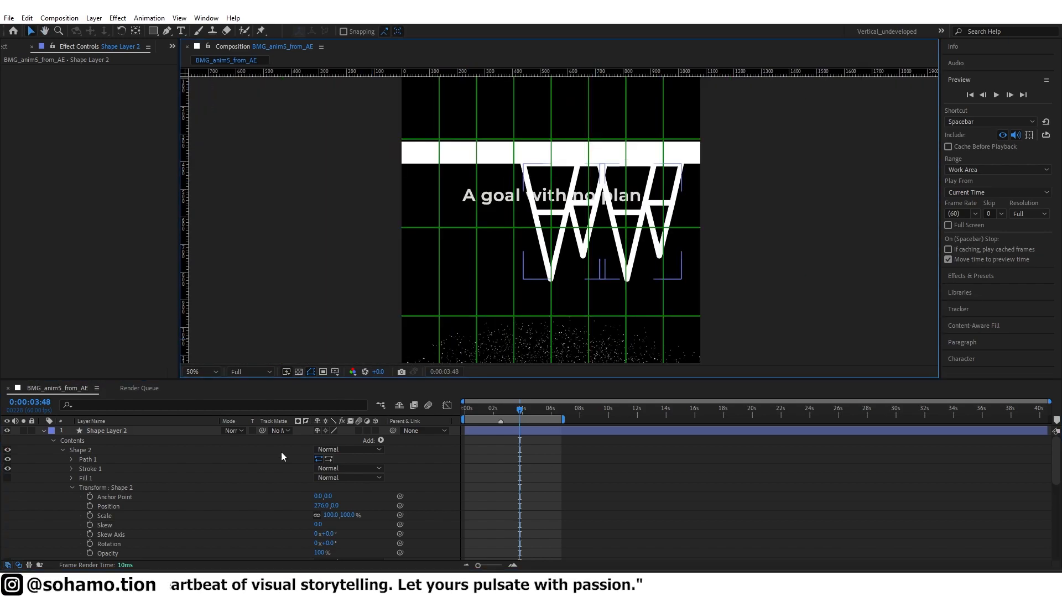
Duplicate the Shape 2 spike group and shift the copy sideways to extend the row past the composition's right edge.
{"action": "left_click", "coordinate": [70, 451]}
{"action": "key", "text": "ctrl+d"}
{"action": "left_click", "coordinate": [63, 450]}
{"action": "left_click", "coordinate": [73, 488]}
{"action": "left_click_drag", "start_coordinate": [319, 505], "coordinate": [480, 495]}
{"action": "scroll", "coordinate": [685, 181], "scroll_direction": "up", "scroll_amount": 2}
{"action": "left_click_drag", "start_coordinate": [684, 184], "coordinate": [703, 118]}
Collapse the spikes' Shape Layer 2 and parent it to the bar's Shape Layer 1.
{"action": "left_click", "coordinate": [44, 431]}
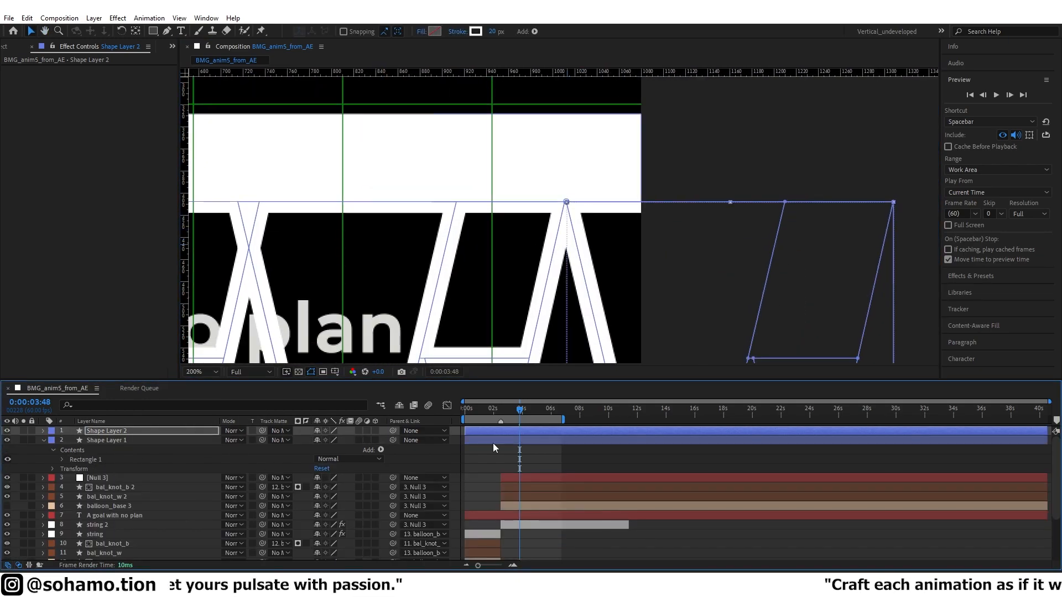
{"action": "left_click", "coordinate": [526, 438]}
{"action": "scroll", "coordinate": [544, 221], "scroll_direction": "down", "scroll_amount": 2}
{"action": "left_click_drag", "start_coordinate": [167, 440], "coordinate": [141, 440]}
{"action": "left_click_drag", "start_coordinate": [446, 303], "coordinate": [596, 292]}
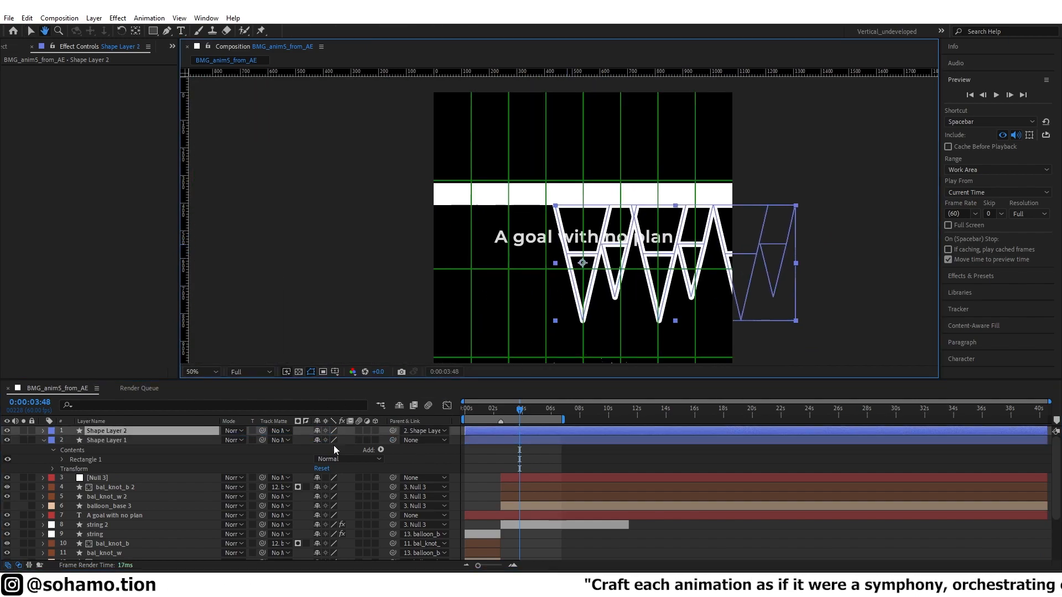
{"action": "scroll", "coordinate": [55, 442], "scroll_direction": "down", "scroll_amount": 2}
{"action": "scroll", "coordinate": [94, 442], "scroll_direction": "up", "scroll_amount": 2}
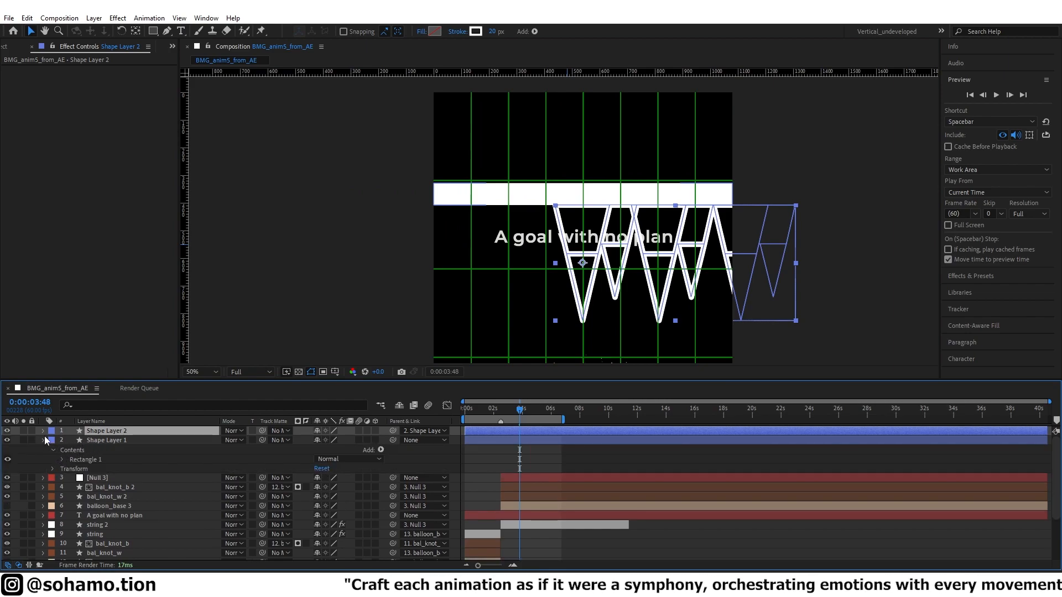
Collapse the bar layer's properties and duplicate the Shape 1 group inside Shape Layer 2.
{"action": "left_click", "coordinate": [45, 441]}
{"action": "left_click", "coordinate": [43, 431]}
{"action": "double_click", "coordinate": [76, 450]}
{"action": "left_click", "coordinate": [92, 469]}
{"action": "key", "text": "ctrl+d"}
{"action": "double_click", "coordinate": [92, 479]}
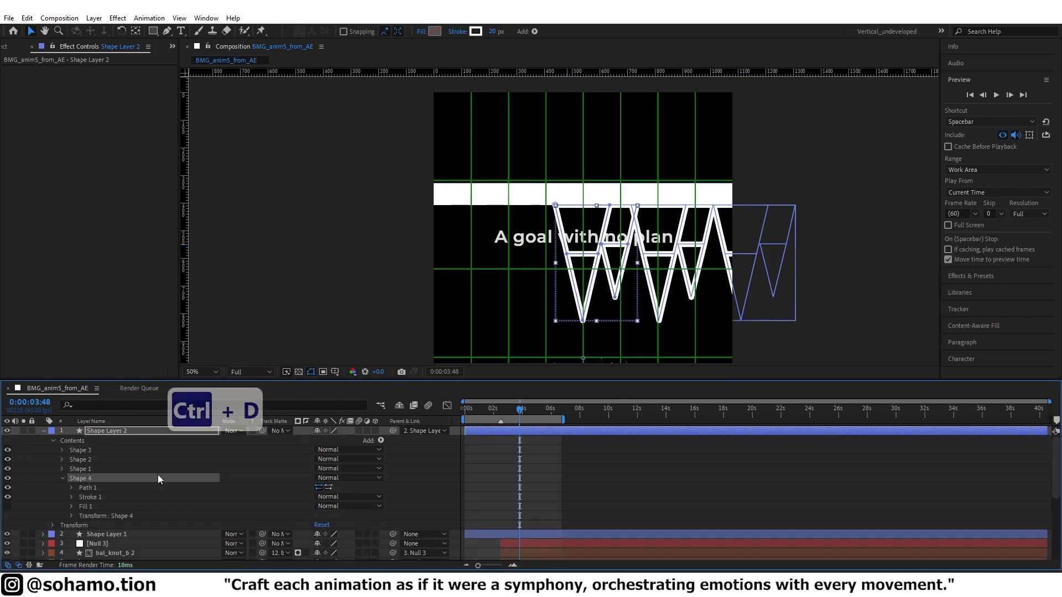
Set the new Shape 4 group's position to -271, 0 to extend the spike row toward the left.
{"action": "scroll", "coordinate": [111, 481], "scroll_direction": "down", "scroll_amount": 2}
{"action": "left_click", "coordinate": [72, 488]}
{"action": "left_click_drag", "start_coordinate": [320, 506], "coordinate": [176, 516]}
{"action": "scroll", "coordinate": [532, 247], "scroll_direction": "up", "scroll_amount": 2}
{"action": "left_click_drag", "start_coordinate": [533, 247], "coordinate": [600, 180]}
{"action": "left_click_drag", "start_coordinate": [318, 507], "coordinate": [322, 507]}
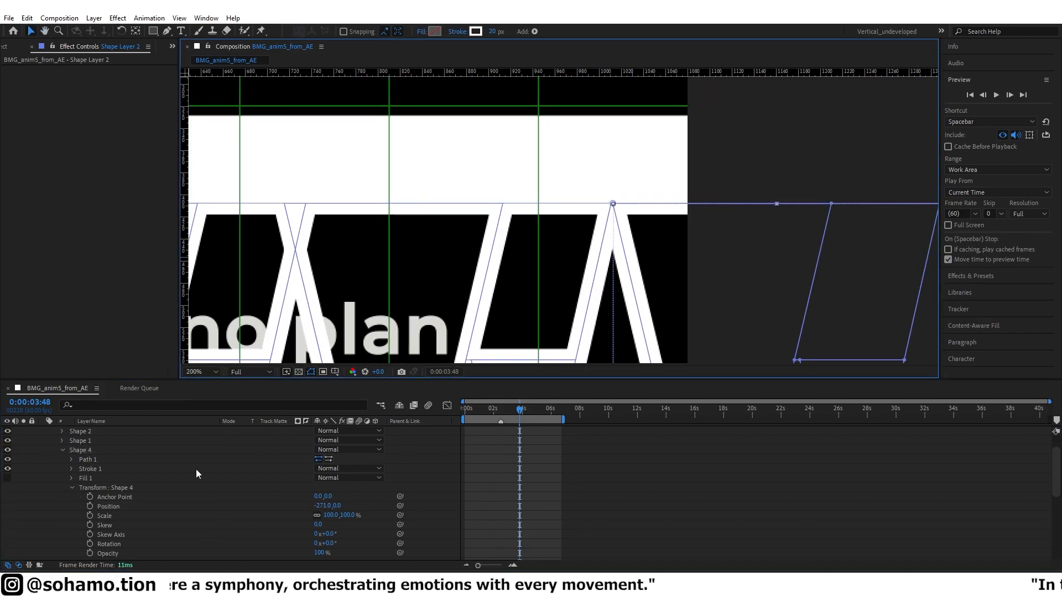
{"action": "left_click", "coordinate": [64, 449]}
{"action": "left_click_drag", "start_coordinate": [323, 505], "coordinate": [327, 505]}
{"action": "scroll", "coordinate": [558, 221], "scroll_direction": "down", "scroll_amount": 4}
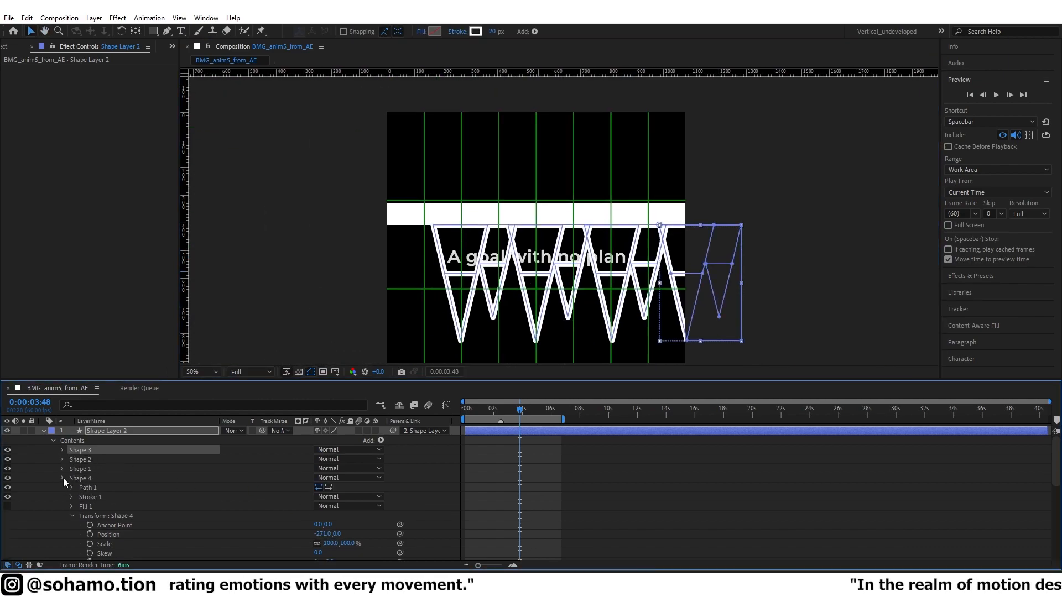
Duplicate the Shape 4 spike group and set the copy's X position to about -541, filling the bar's left end.
{"action": "key", "text": "ctrl+d"}
{"action": "scroll", "coordinate": [89, 486], "scroll_direction": "down", "scroll_amount": 3}
{"action": "left_click_drag", "start_coordinate": [322, 479], "coordinate": [217, 484]}
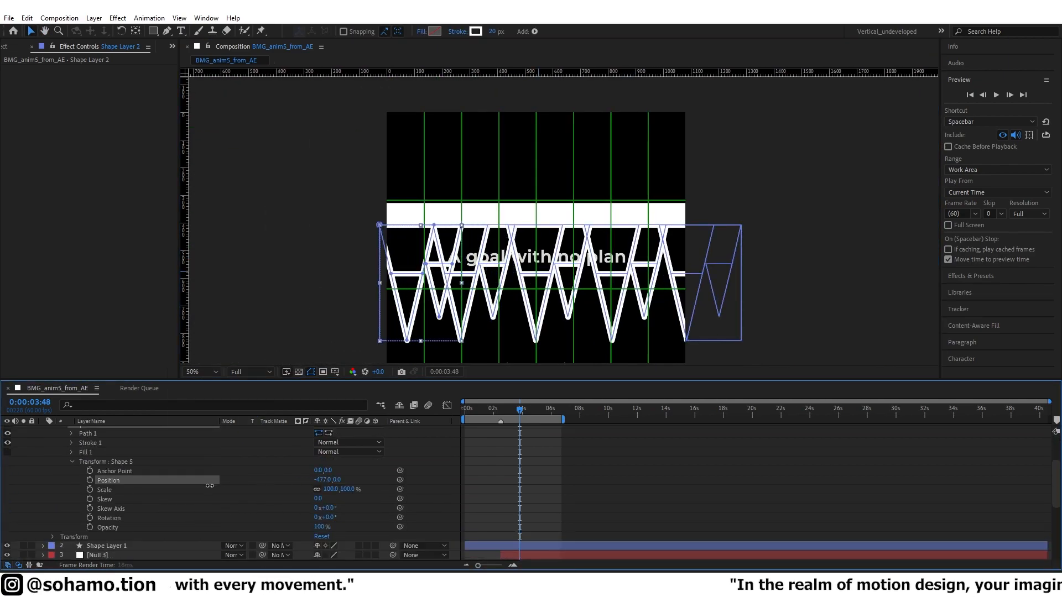
{"action": "left_click_drag", "start_coordinate": [216, 484], "coordinate": [180, 484]}
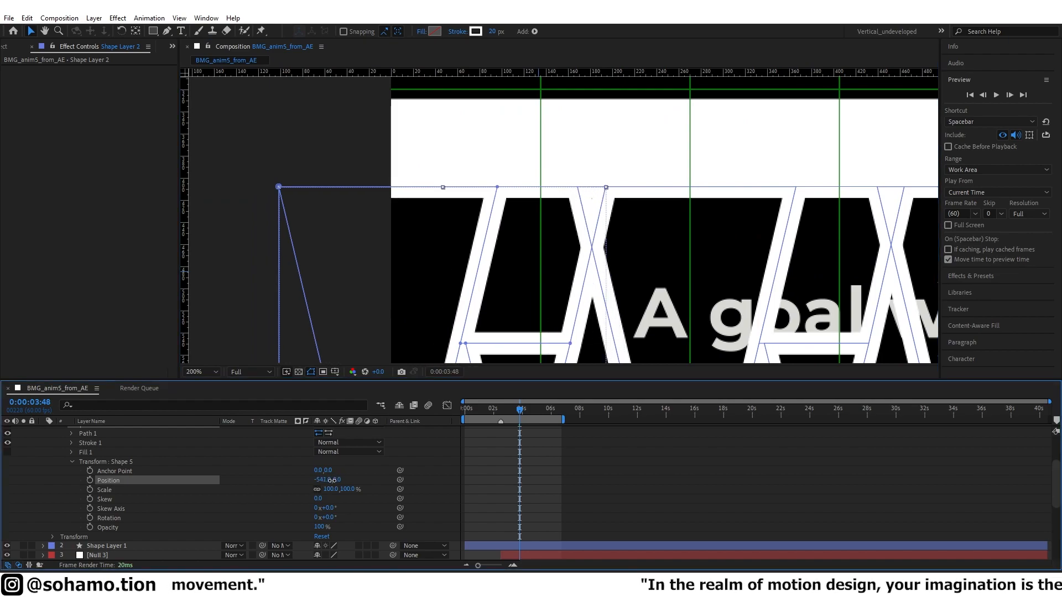
{"action": "left_click_drag", "start_coordinate": [332, 480], "coordinate": [331, 481]}
{"action": "scroll", "coordinate": [560, 228], "scroll_direction": "down", "scroll_amount": 1}
{"action": "left_click_drag", "start_coordinate": [560, 228], "coordinate": [437, 176]}
{"action": "scroll", "coordinate": [436, 176], "scroll_direction": "down", "scroll_amount": 2}
Split the bar and spikes layers and delete their earlier parts so both start at about 0:00:01:39.
{"action": "left_click", "coordinate": [526, 481]}
{"action": "mouse_move", "coordinate": [519, 411]}
{"action": "left_mouse_down"}
{"action": "mouse_move", "coordinate": [457, 416]}
{"action": "mouse_move", "coordinate": [501, 411]}
{"action": "left_mouse_up"}
{"action": "key", "text": "ctrl+a"}
{"action": "key", "text": "ctrl+grave"}
{"action": "left_click_drag", "start_coordinate": [462, 429], "coordinate": [503, 409]}
{"action": "key", "text": "ctrl+shift+d"}
{"action": "left_click", "coordinate": [491, 439]}
{"action": "key", "text": "Delete"}
{"action": "left_click", "coordinate": [486, 447]}
{"action": "key", "text": "Delete"}
Reveal the keyframes of the "A goal with no plan" text layer and select the trimmed bar and spikes layers.
{"action": "left_click", "coordinate": [488, 488]}
{"action": "key", "text": "u"}
{"action": "left_click", "coordinate": [507, 431]}
{"action": "left_click", "coordinate": [505, 440], "text": "shift"}
{"action": "scroll", "coordinate": [490, 228], "scroll_direction": "up", "scroll_amount": 2}
{"action": "scroll", "coordinate": [491, 238], "scroll_direction": "down", "scroll_amount": 1}
{"action": "left_click_drag", "start_coordinate": [510, 166], "coordinate": [507, 242]}
{"action": "scroll", "coordinate": [507, 242], "scroll_direction": "down", "scroll_amount": 3}
{"action": "scroll", "coordinate": [508, 242], "scroll_direction": "up", "scroll_amount": 3}
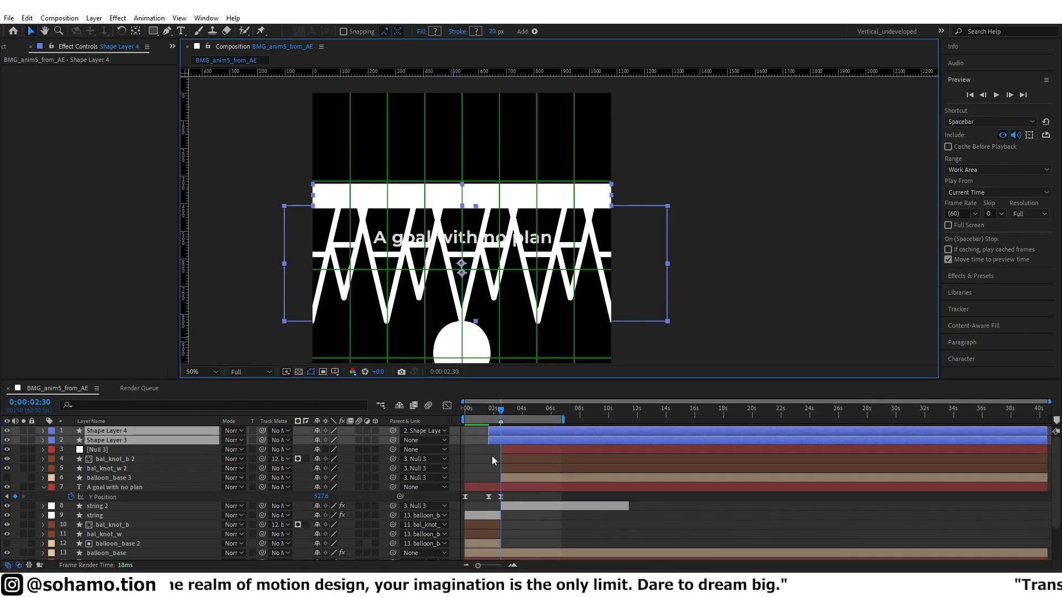
{"action": "scroll", "coordinate": [490, 453], "scroll_direction": "down", "scroll_amount": 1}
{"action": "left_click", "coordinate": [501, 459]}
{"action": "left_click", "coordinate": [507, 533]}
{"action": "scroll", "coordinate": [506, 530], "scroll_direction": "down", "scroll_amount": 1}
{"action": "scroll", "coordinate": [507, 520], "scroll_direction": "up", "scroll_amount": 2}
{"action": "left_click", "coordinate": [516, 450]}
{"action": "scroll", "coordinate": [514, 451], "scroll_direction": "down", "scroll_amount": 1}
{"action": "scroll", "coordinate": [504, 465], "scroll_direction": "up", "scroll_amount": 1}
Bring the "A goal with no plan" text layer to the top of the layer stack.
{"action": "scroll", "coordinate": [504, 465], "scroll_direction": "down", "scroll_amount": 3}
{"action": "left_click", "coordinate": [107, 518]}
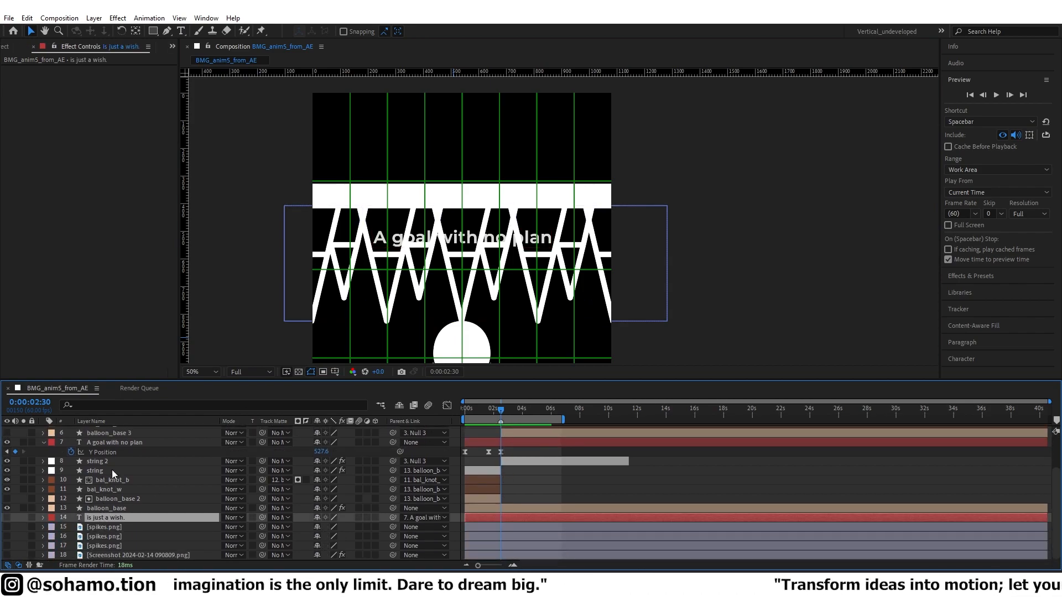
{"action": "scroll", "coordinate": [111, 474], "scroll_direction": "up", "scroll_amount": 2}
{"action": "left_click", "coordinate": [224, 489]}
{"action": "key", "text": "ctrl+shift+bracketright"}
Remove the text layer's Y Position keyframes and move the text below the balloon at 0:00:01:39, at a Y position of about 1154.
{"action": "scroll", "coordinate": [535, 211], "scroll_direction": "down", "scroll_amount": 2}
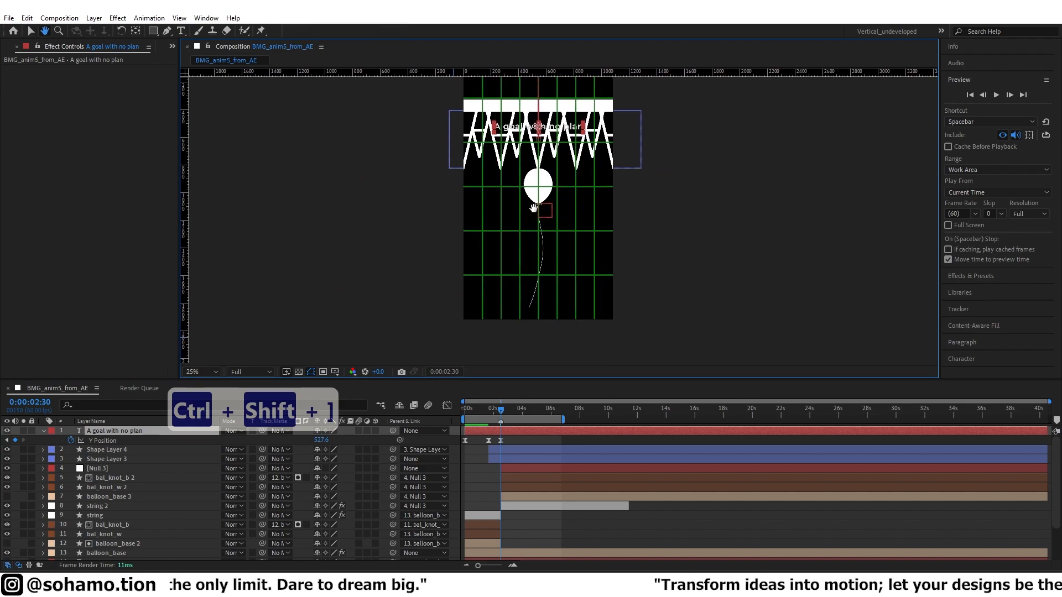
{"action": "left_click_drag", "start_coordinate": [535, 210], "coordinate": [513, 223]}
{"action": "left_click", "coordinate": [488, 409]}
{"action": "key", "text": "Delete"}
{"action": "key", "text": "v"}
{"action": "left_click_drag", "start_coordinate": [551, 235], "coordinate": [552, 239]}
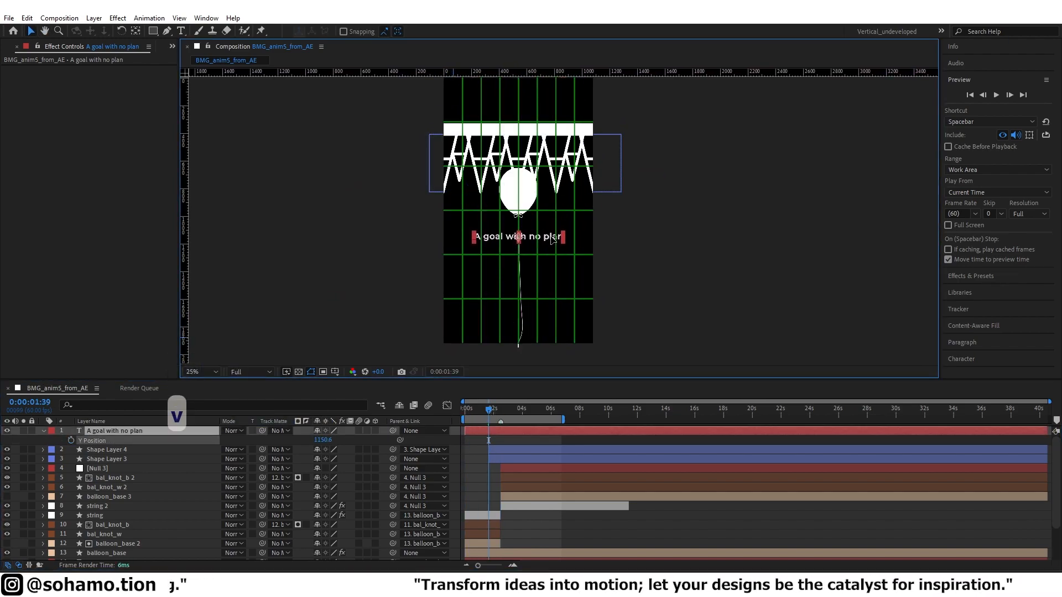
Add an eased Y Position keyframe for the text at 0:00:01:39 and one at 0:00:00:00 with the value 1963.6.
{"action": "left_click", "coordinate": [70, 441]}
{"action": "key", "text": "F9"}
{"action": "key", "text": "Home"}
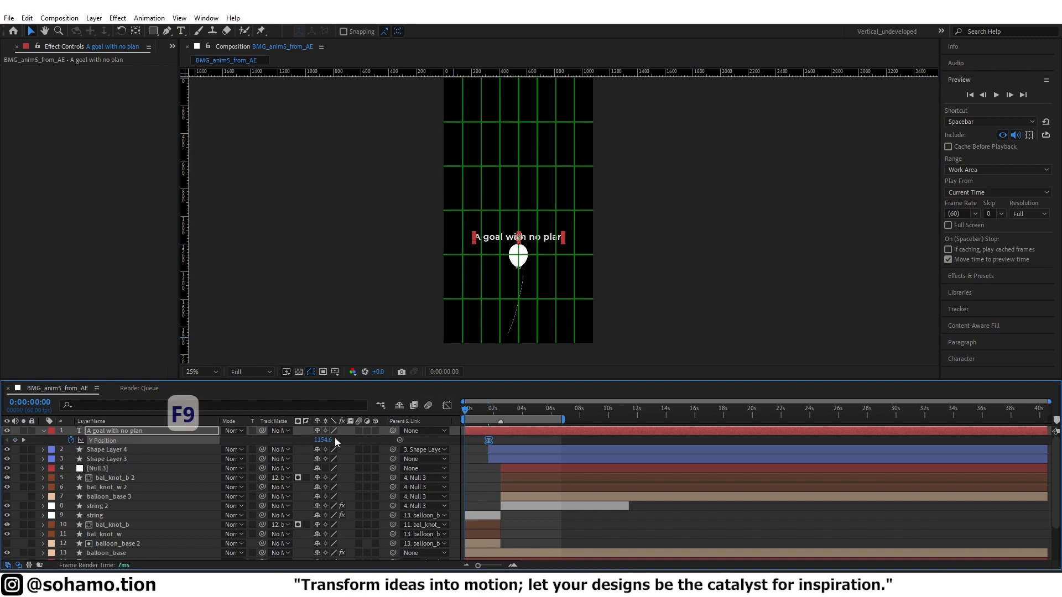
{"action": "left_click", "coordinate": [449, 406]}
{"action": "left_click", "coordinate": [448, 407]}
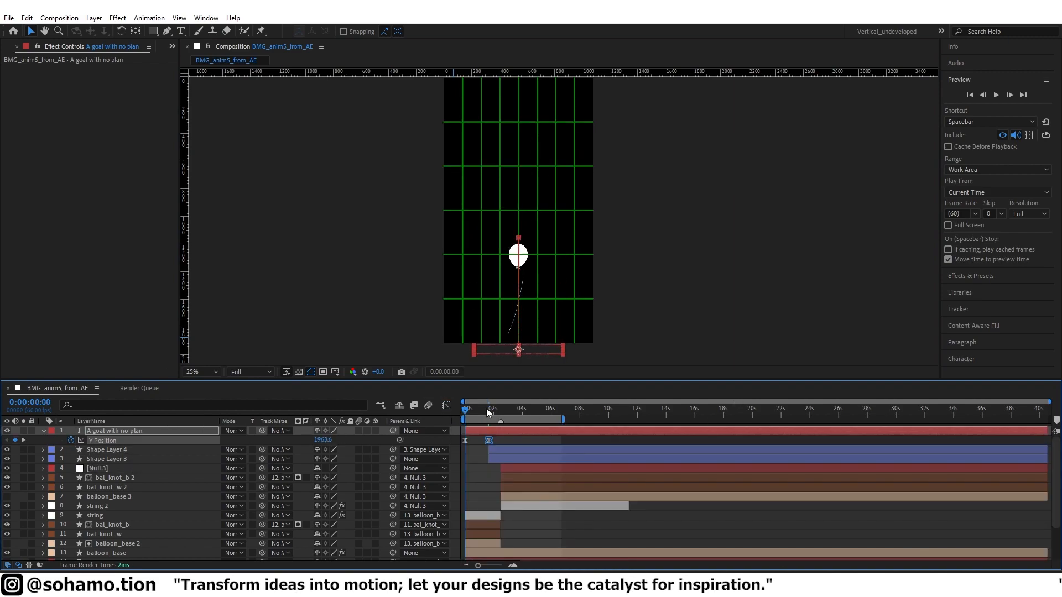
Set the text's Y Position keyframes to 1110.6 at 0:00:01:39 and 1236.6 at 0:00:02:30, and preview the motion.
{"action": "left_click", "coordinate": [488, 412]}
{"action": "scroll", "coordinate": [545, 225], "scroll_direction": "up", "scroll_amount": 2}
{"action": "left_click_drag", "start_coordinate": [545, 244], "coordinate": [508, 279]}
{"action": "key", "text": "k"}
{"action": "scroll", "coordinate": [509, 279], "scroll_direction": "down", "scroll_amount": 2}
{"action": "left_click", "coordinate": [447, 406]}
{"action": "left_click", "coordinate": [447, 406]}
{"action": "left_click_drag", "start_coordinate": [499, 409], "coordinate": [471, 409]}
{"action": "key", "text": "space"}
{"action": "scroll", "coordinate": [529, 313], "scroll_direction": "down", "scroll_amount": 1}
Separate the position dimensions of Shape Layer 4 and Shape Layer 3, with the current time at 0:00:01:39.
{"action": "left_click", "coordinate": [490, 411]}
{"action": "left_click", "coordinate": [497, 458]}
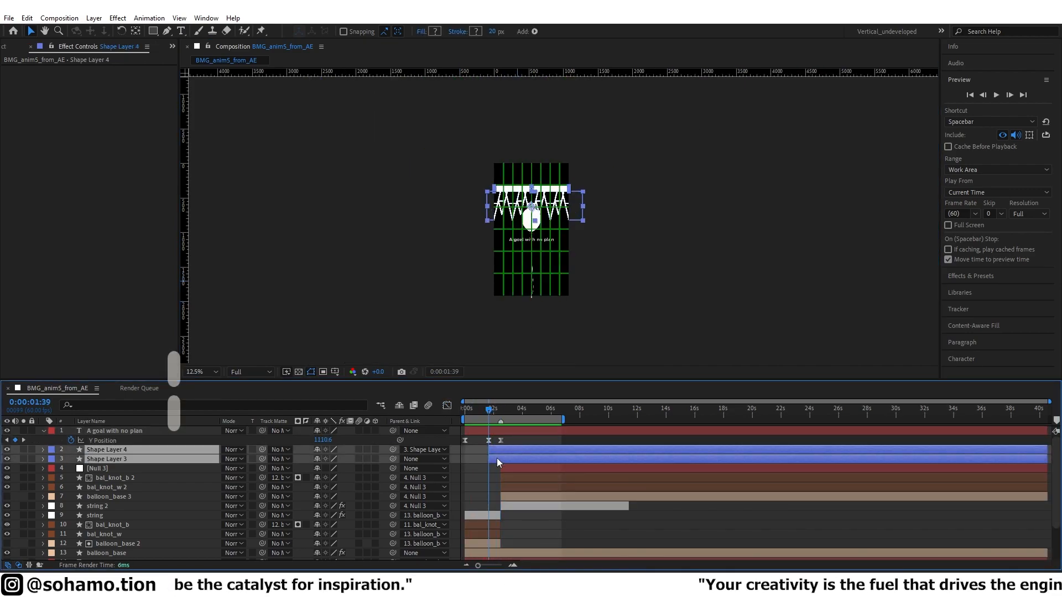
{"action": "key", "text": "p"}
{"action": "right_click", "coordinate": [93, 487]}
{"action": "left_click", "coordinate": [165, 350]}
Add a Y Position keyframe to Shape Layer 3 only at 0:00:01:39 and collapse Shape Layer 4.
{"action": "left_click", "coordinate": [71, 489]}
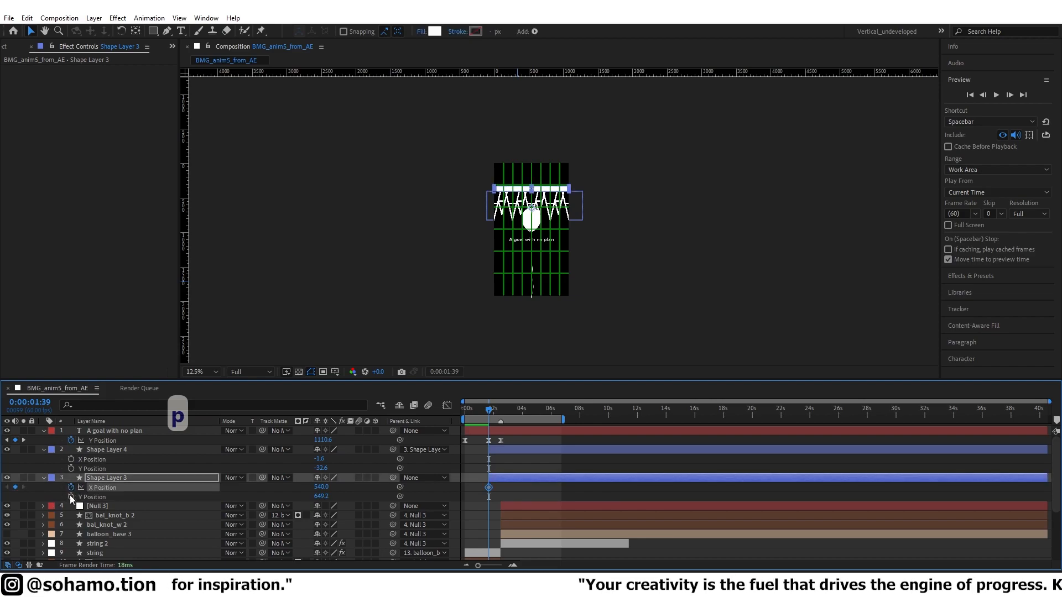
{"action": "key", "text": "ctrl+z"}
{"action": "left_click", "coordinate": [71, 496]}
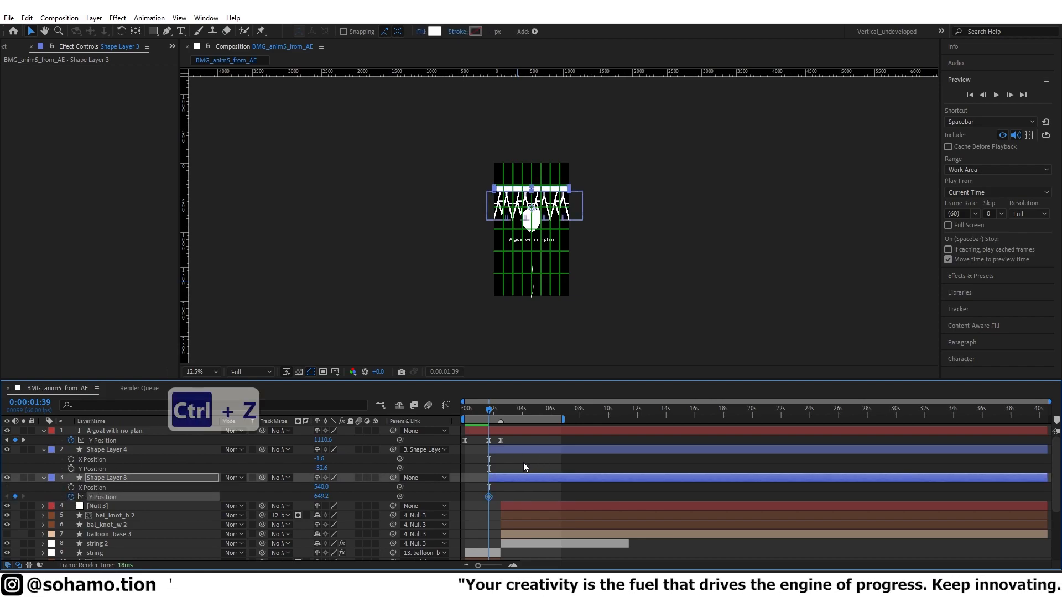
{"action": "left_click", "coordinate": [490, 468]}
{"action": "key", "text": "Delete"}
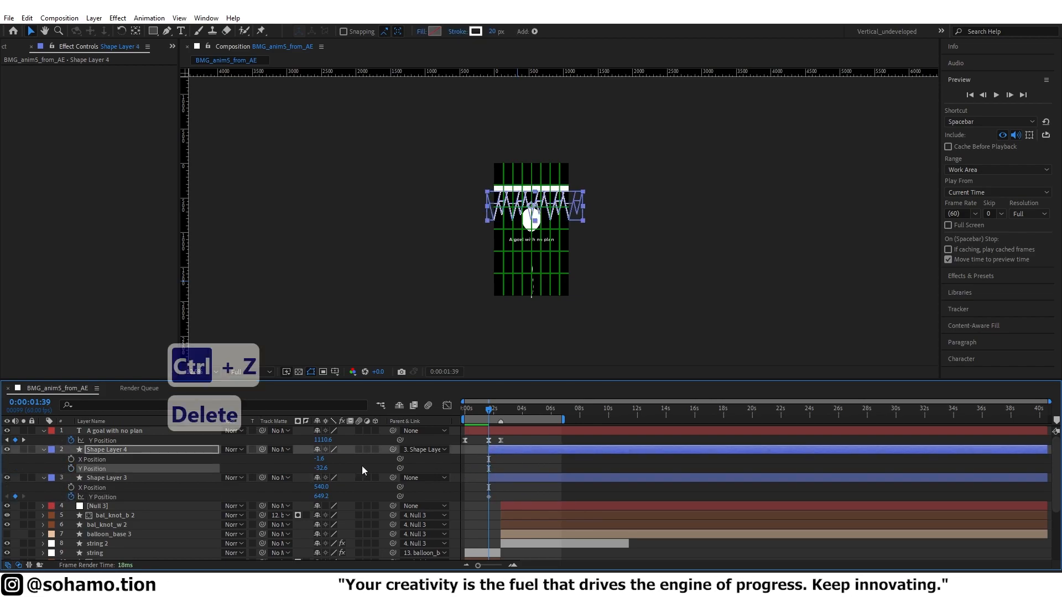
{"action": "left_click", "coordinate": [44, 450]}
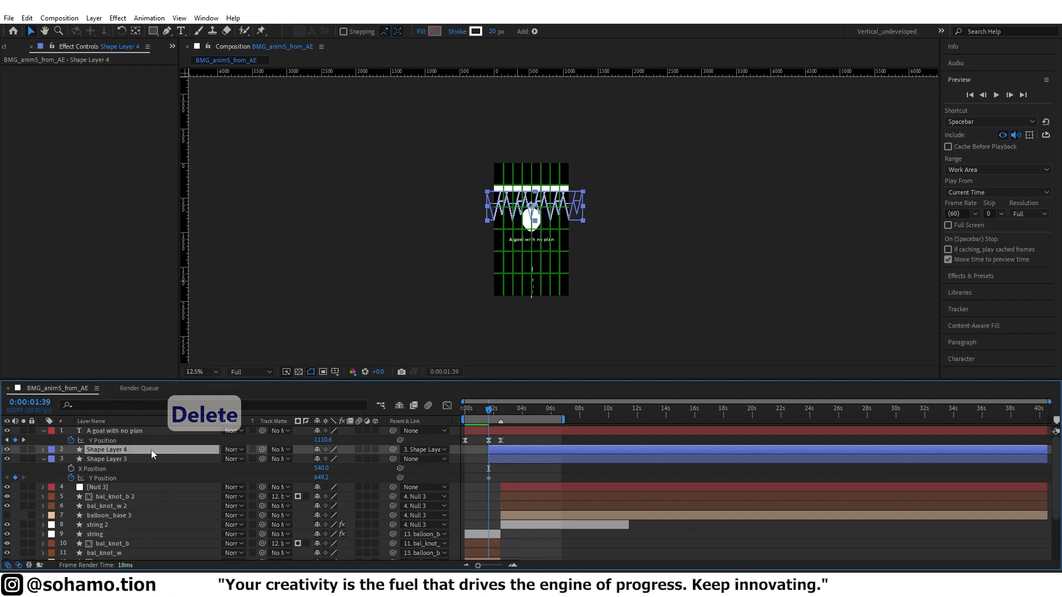
Rename Shape Layer 4 as spikes and Shape Layer 3 as base_spikes.
{"action": "key", "text": "Return"}
{"action": "type", "text": "spikes"}
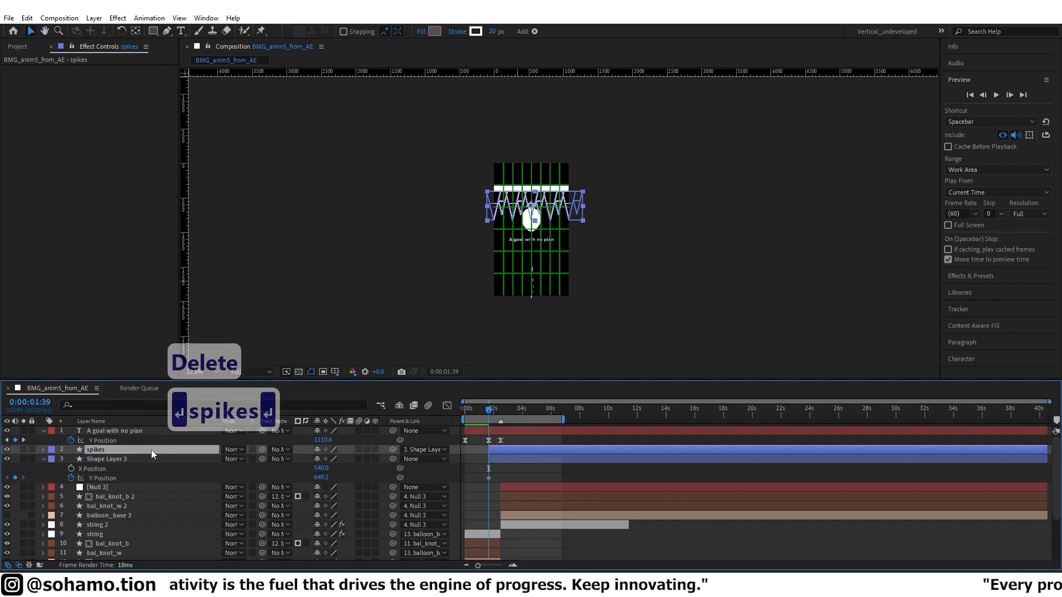
{"action": "left_click", "coordinate": [125, 460]}
{"action": "key", "text": "Return"}
{"action": "type", "text": "base_spi"}
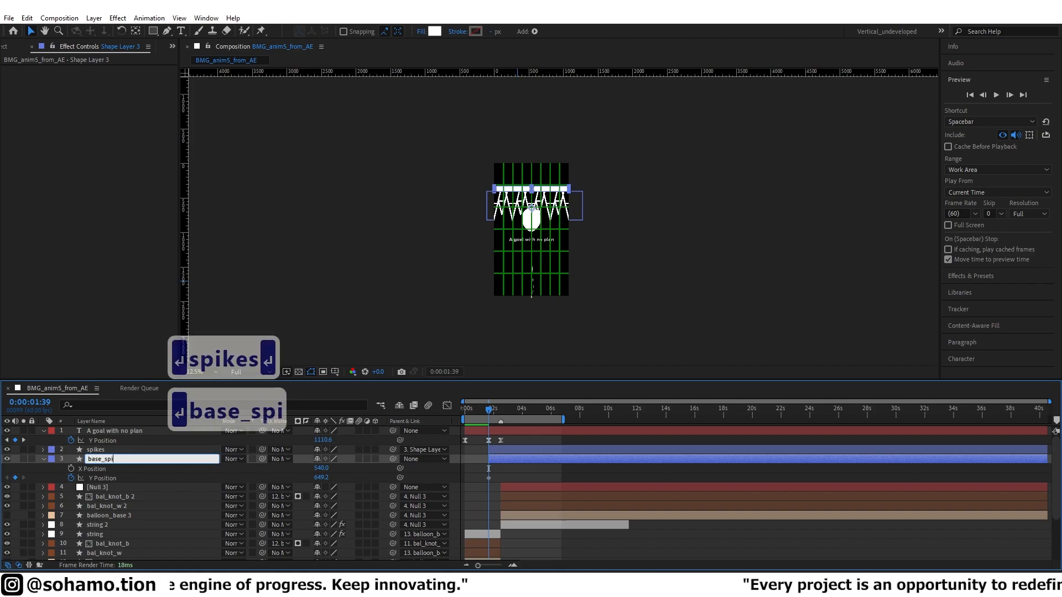
{"action": "type", "text": "kes"}
{"action": "key", "text": "Return"}
Assign the Pink label colour to the spikes and base_spikes layers.
{"action": "left_click", "coordinate": [67, 450], "text": "shift"}
{"action": "left_click", "coordinate": [53, 449]}
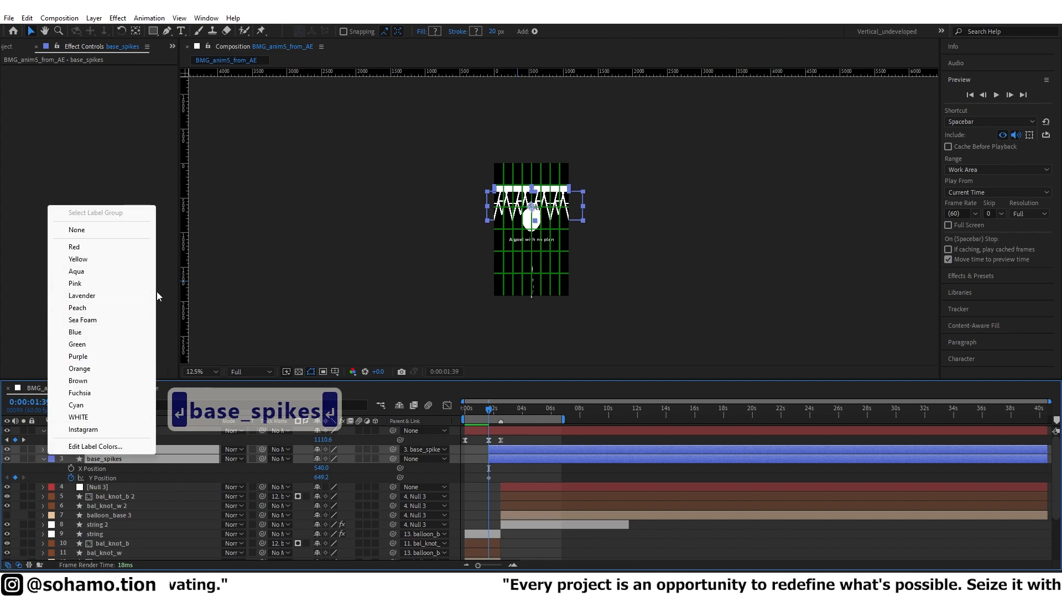
{"action": "left_click", "coordinate": [75, 283]}
{"action": "scroll", "coordinate": [563, 466], "scroll_direction": "down", "scroll_amount": 1}
{"action": "scroll", "coordinate": [563, 470], "scroll_direction": "up", "scroll_amount": 1}
Move the base_spikes Y Position keyframe to the text's last keyframe time and apply Easy Ease to it.
{"action": "left_click", "coordinate": [516, 474]}
{"action": "left_click", "coordinate": [489, 477]}
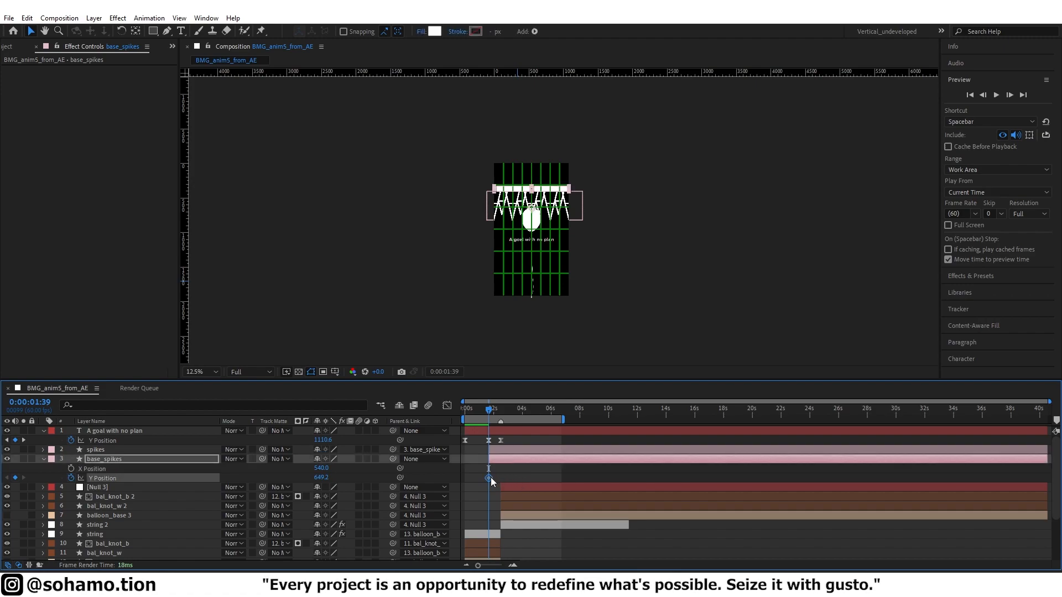
{"action": "scroll", "coordinate": [490, 477], "scroll_direction": "up", "scroll_amount": 1}
{"action": "left_click_drag", "start_coordinate": [487, 478], "coordinate": [511, 479]}
{"action": "left_click", "coordinate": [517, 470]}
{"action": "left_click", "coordinate": [510, 478]}
{"action": "key", "text": "F9"}
{"action": "left_click", "coordinate": [501, 460]}
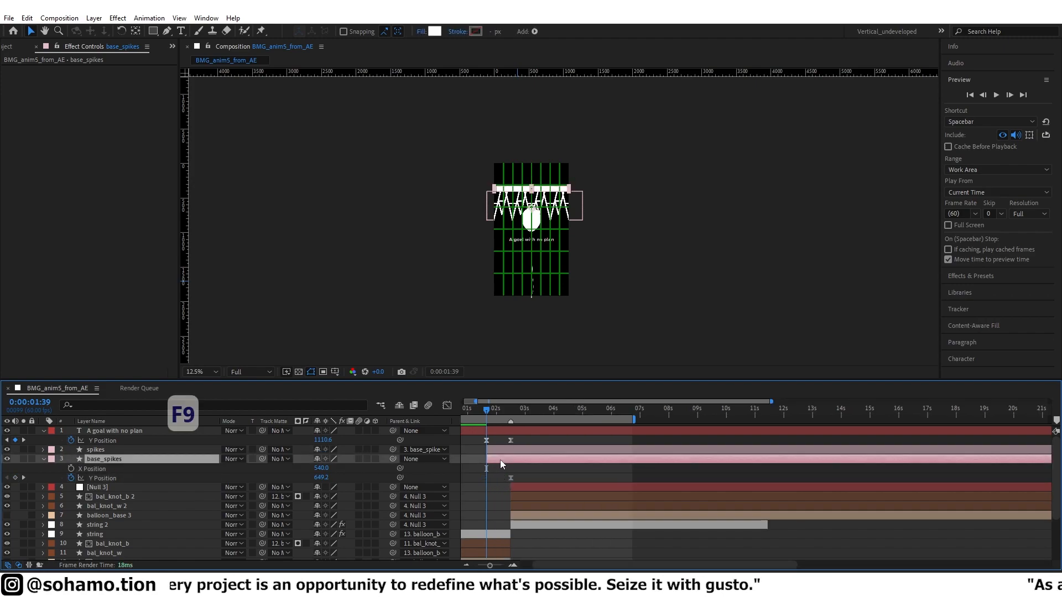
Raise base_spikes above the composition at 0:00:01:39, setting its Y Position keyframe to about -204.8.
{"action": "scroll", "coordinate": [563, 191], "scroll_direction": "up", "scroll_amount": 3}
{"action": "left_click_drag", "start_coordinate": [555, 195], "coordinate": [560, 298]}
{"action": "left_click_drag", "start_coordinate": [559, 294], "coordinate": [536, 57]}
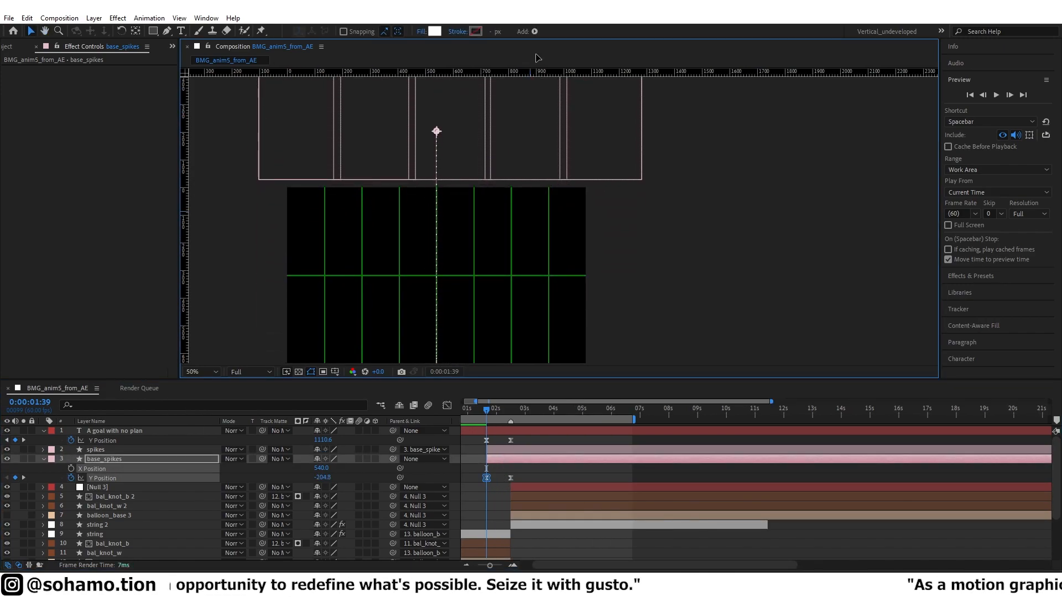
{"action": "left_click", "coordinate": [447, 405]}
{"action": "left_click", "coordinate": [447, 405]}
{"action": "scroll", "coordinate": [511, 331], "scroll_direction": "down", "scroll_amount": 3}
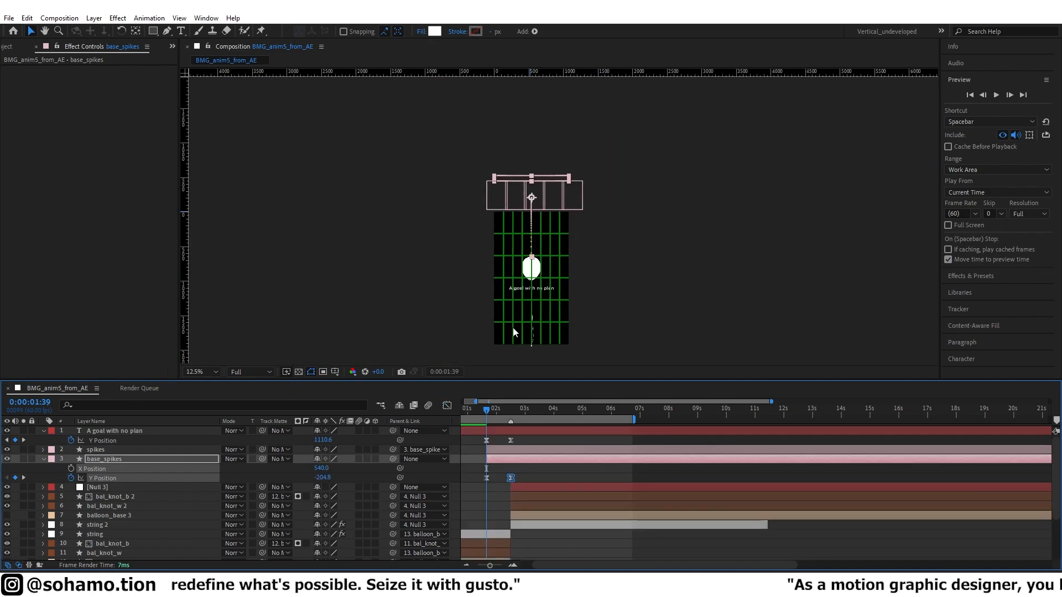
Preview the bar and spikes dropping into the frame and bursting the balloon.
{"action": "key", "text": "space"}
{"action": "key", "text": "space"}
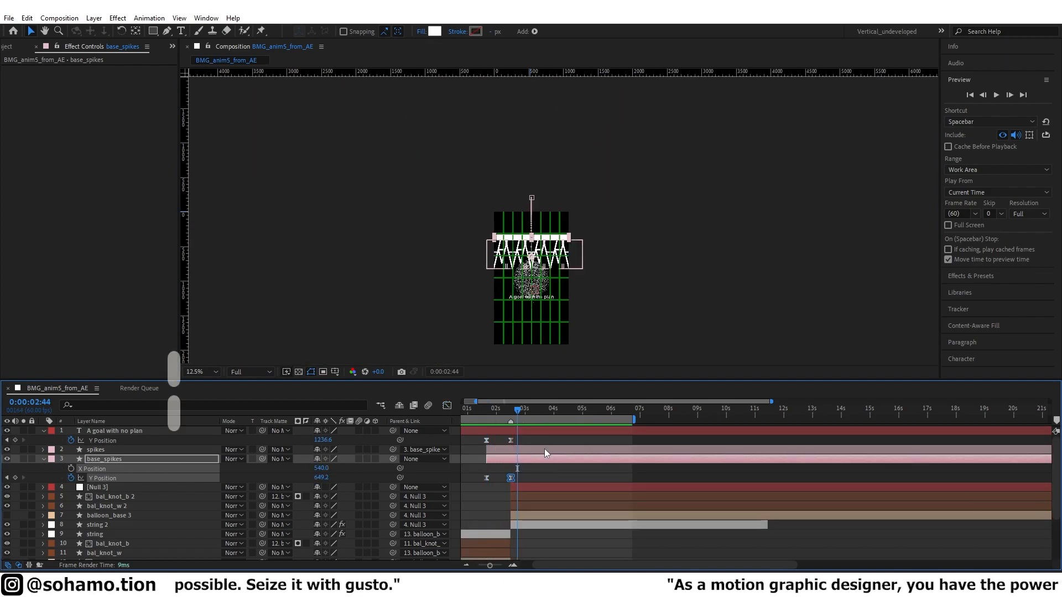
{"action": "left_click", "coordinate": [536, 473]}
Copy the first base_spikes Y Position keyframe to 0:00:05:01 and set its value to about 2267, below the composition.
{"action": "left_click_drag", "start_coordinate": [517, 412], "coordinate": [539, 414]}
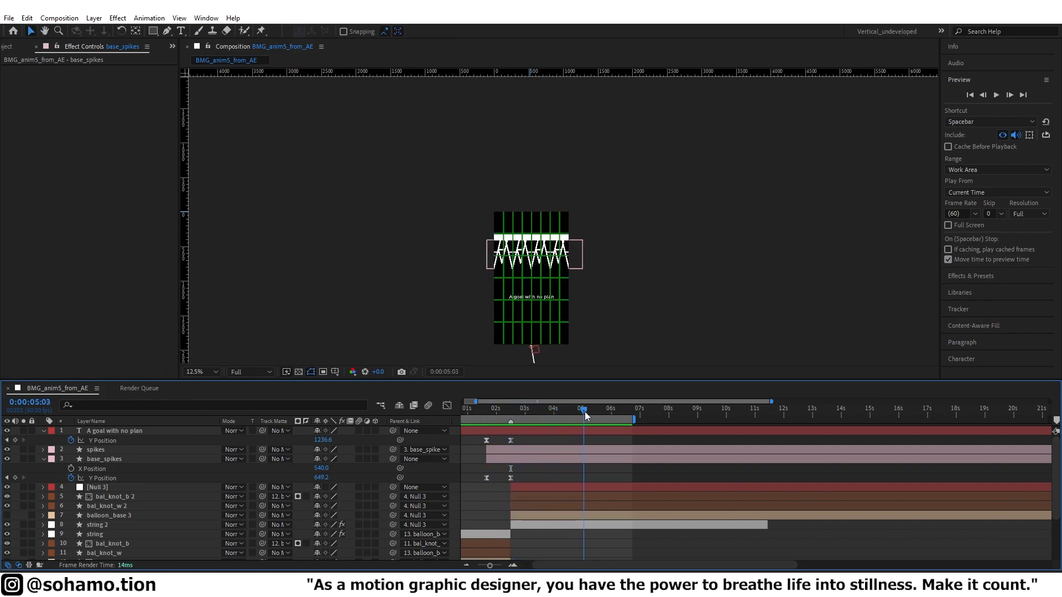
{"action": "left_click", "coordinate": [486, 478]}
{"action": "key", "text": "ctrl+c"}
{"action": "key", "text": "ctrl+v"}
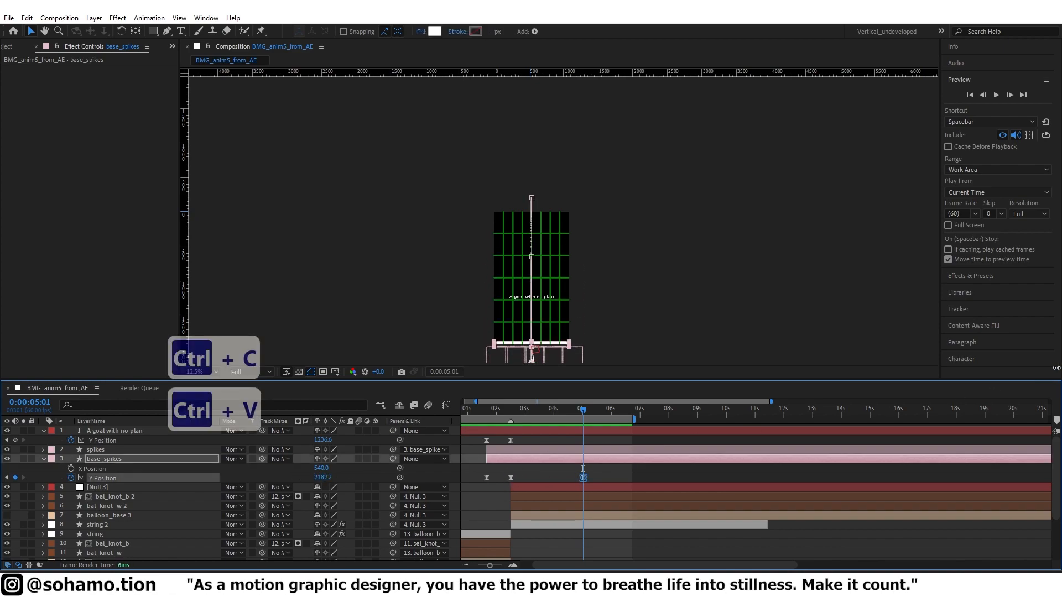
{"action": "left_click_drag", "start_coordinate": [1059, 328], "coordinate": [1050, 317]}
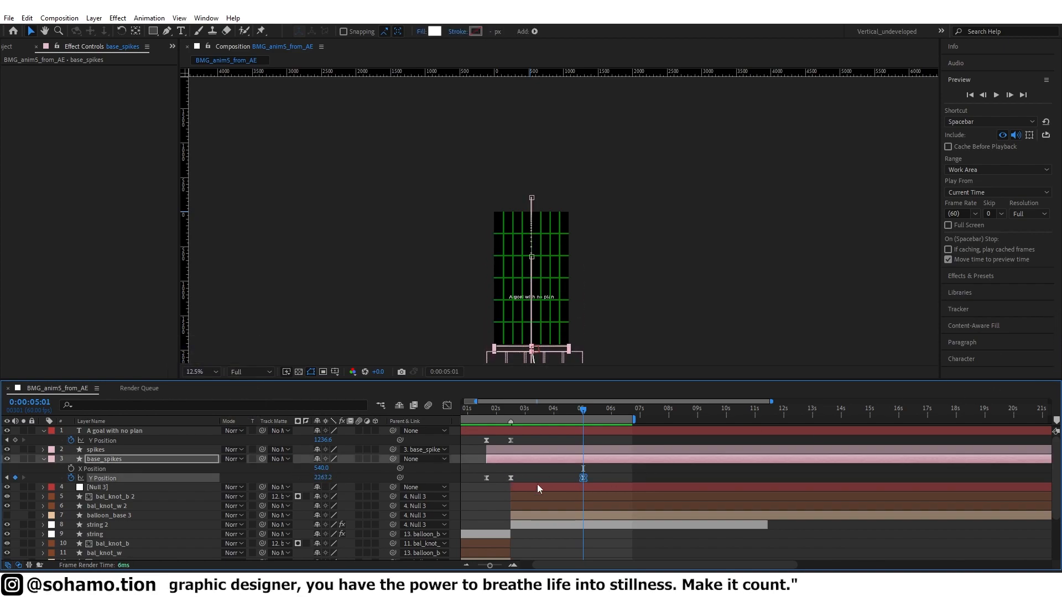
Reshape the base_spikes Y Position curve so the bar leaves its middle keyframe slowly and accelerates to the exit, then preview it.
{"action": "left_click", "coordinate": [447, 406]}
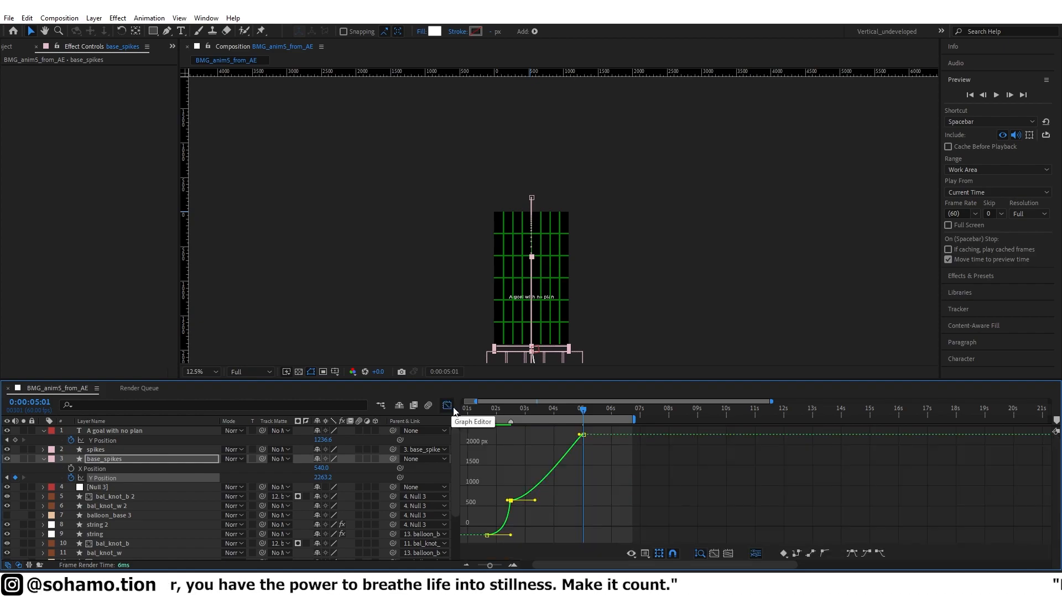
{"action": "left_click_drag", "start_coordinate": [579, 434], "coordinate": [462, 435]}
{"action": "left_click", "coordinate": [493, 411]}
{"action": "key", "text": "space"}
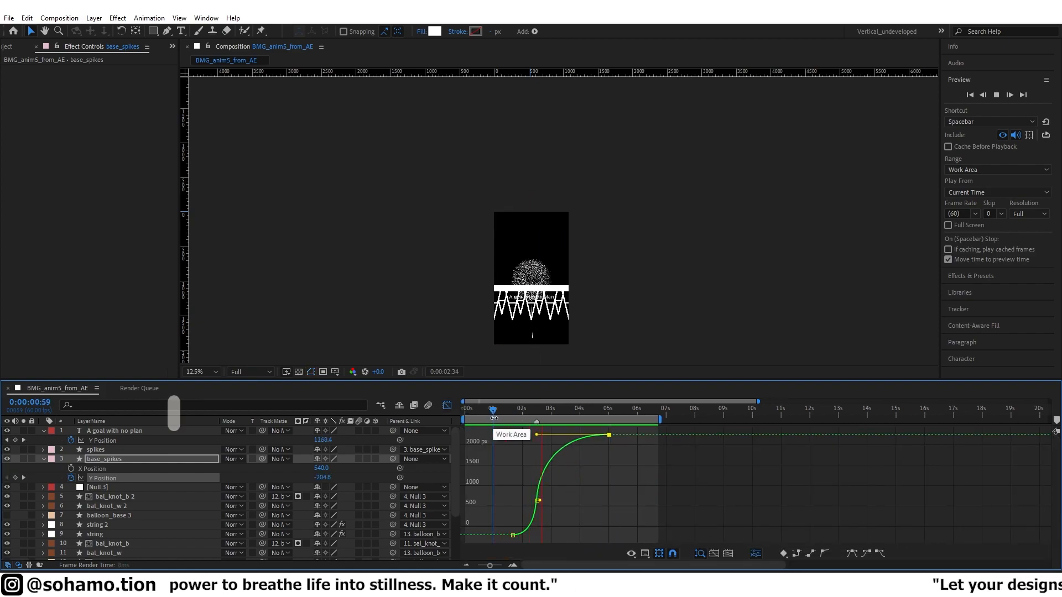
{"action": "key", "text": "space"}
{"action": "left_click_drag", "start_coordinate": [540, 501], "coordinate": [669, 474]}
{"action": "left_click", "coordinate": [465, 415]}
{"action": "key", "text": "space"}
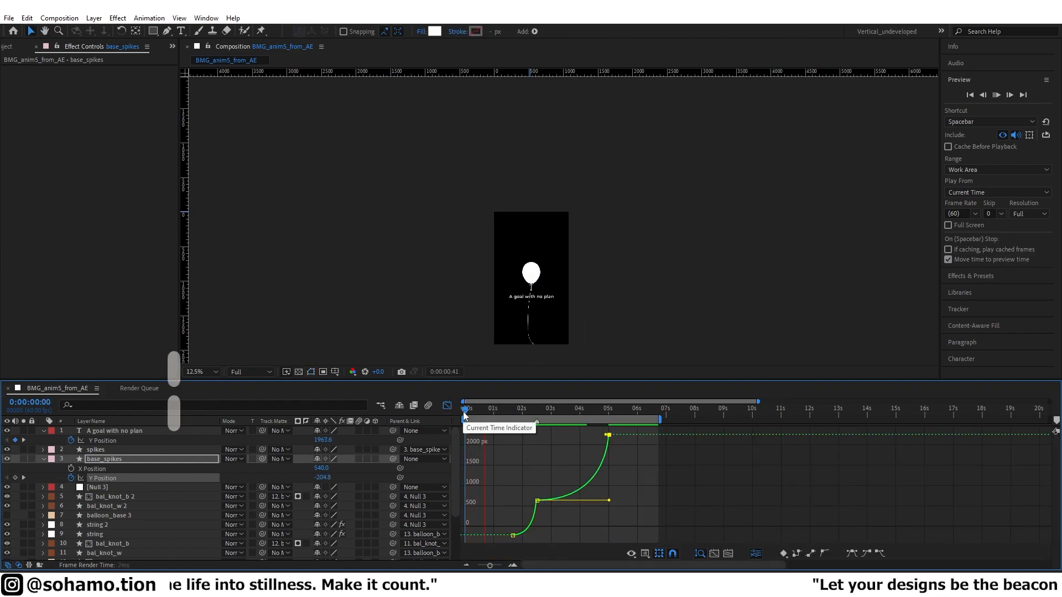
Add a base_spikes Y Position keyframe at 0:00:03:20 and flatten the curve before it so the bar holds its position.
{"action": "left_click", "coordinate": [447, 406]}
{"action": "left_click_drag", "start_coordinate": [542, 408], "coordinate": [552, 410]}
{"action": "scroll", "coordinate": [617, 408], "scroll_direction": "left", "scroll_amount": 3}
{"action": "left_click_drag", "start_coordinate": [617, 408], "coordinate": [622, 410]}
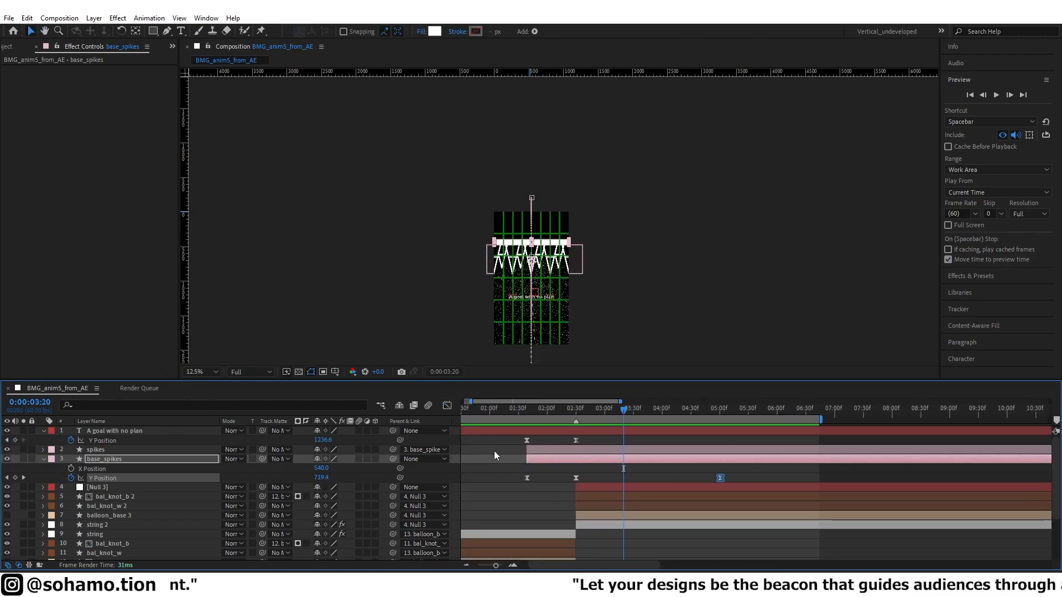
{"action": "key", "text": "shift+F3"}
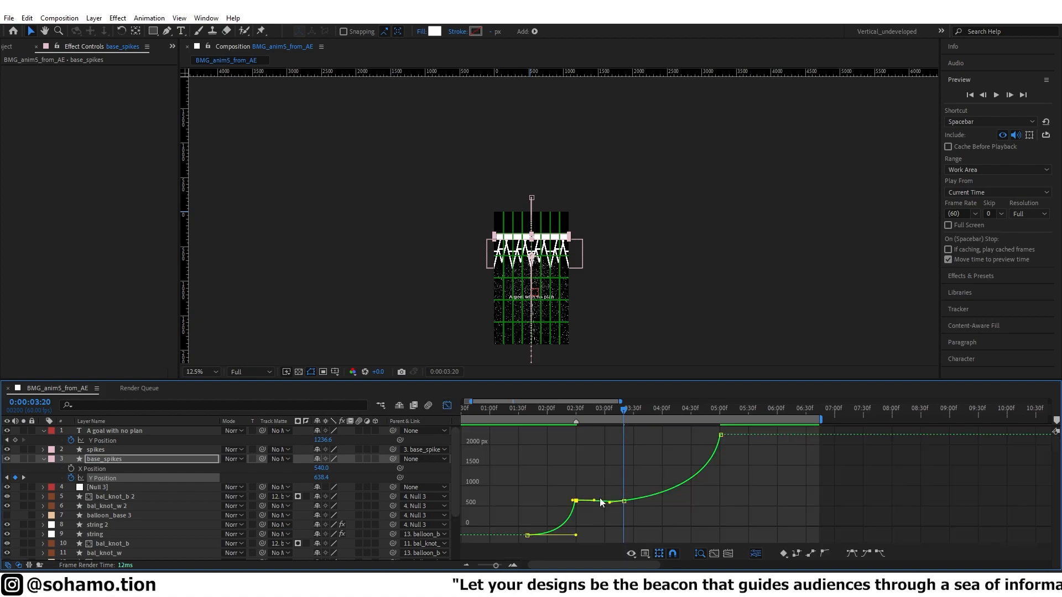
{"action": "left_click_drag", "start_coordinate": [720, 488], "coordinate": [720, 500]}
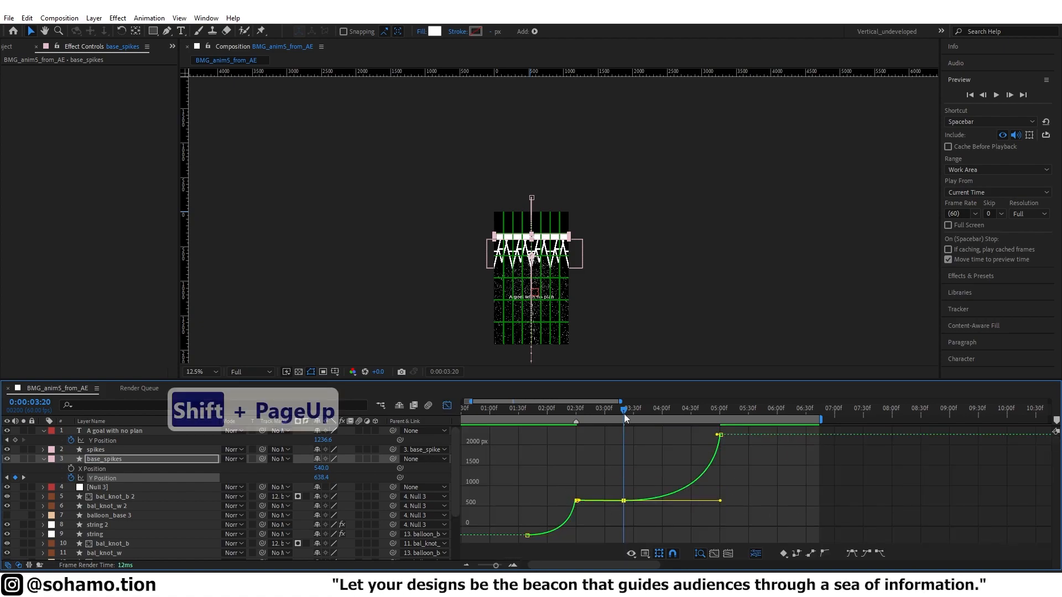
Preview the spiked bar dropping in, holding in place and leaving the frame.
{"action": "left_click", "coordinate": [496, 409]}
{"action": "key", "text": "space"}
{"action": "key", "text": "shift+Page_Up"}
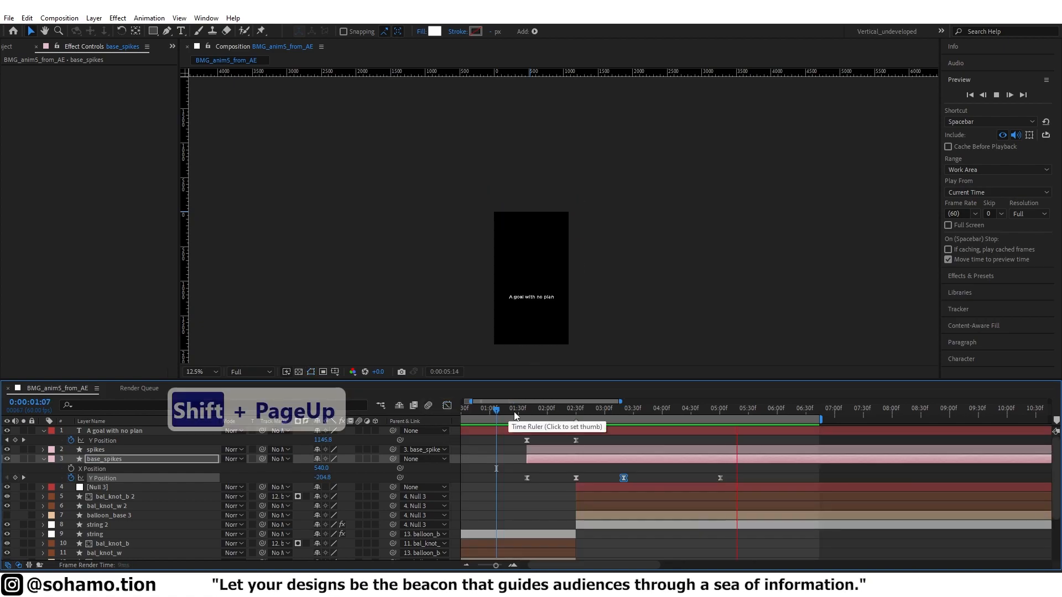
{"action": "left_click", "coordinate": [480, 412]}
{"action": "key", "text": "space"}
{"action": "key", "text": "space"}
{"action": "key", "text": "space"}
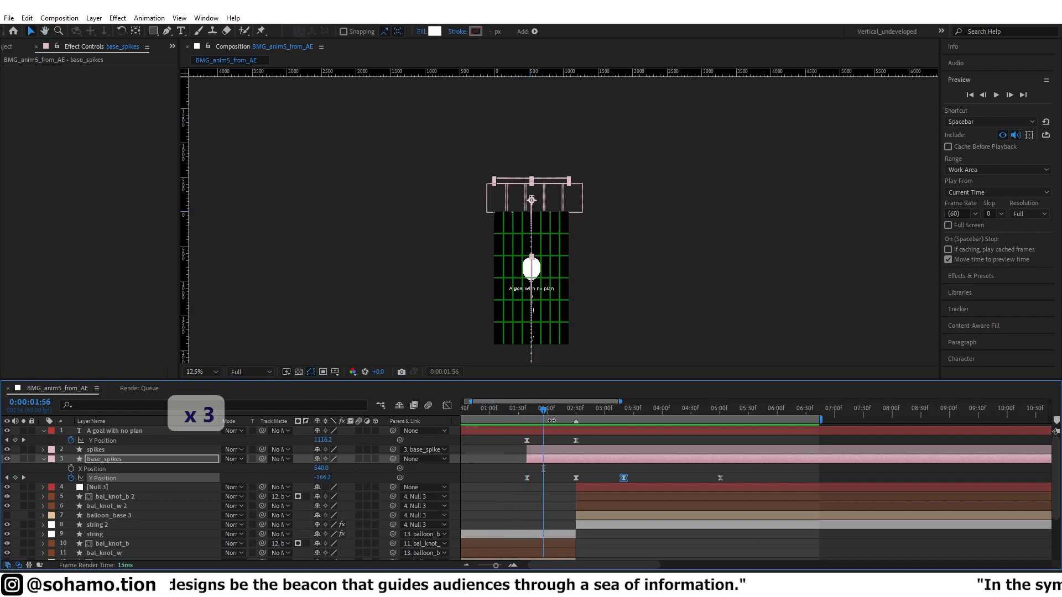
{"action": "key", "text": "space"}
{"action": "key", "text": "space"}
Set the title text's Y Position keyframes to -92.4 at the start, 530.6 at 0:00:01:39 and 432.6 at the last keyframe.
{"action": "left_click", "coordinate": [527, 412]}
{"action": "scroll", "coordinate": [530, 416], "scroll_direction": "left", "scroll_amount": 2}
{"action": "left_click_drag", "start_coordinate": [591, 444], "coordinate": [553, 436]}
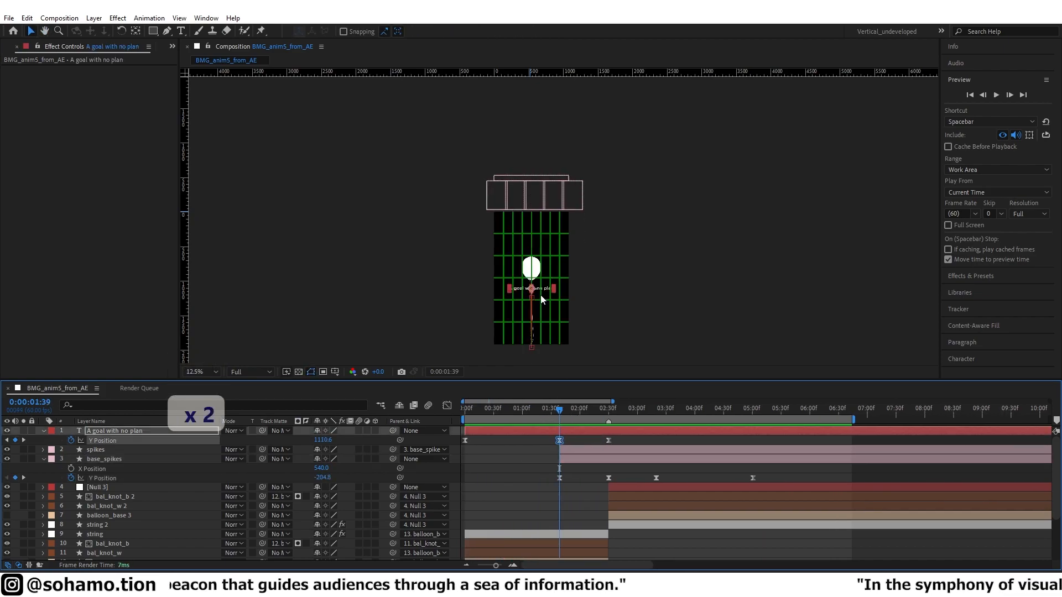
{"action": "scroll", "coordinate": [526, 283], "scroll_direction": "up", "scroll_amount": 1}
{"action": "left_click_drag", "start_coordinate": [554, 297], "coordinate": [568, 201]}
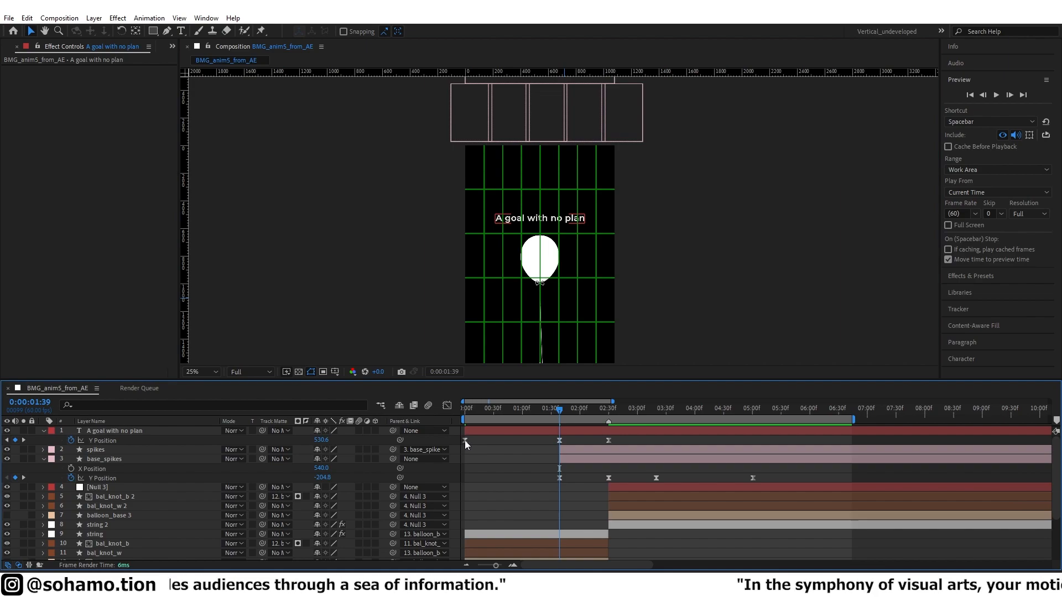
{"action": "key", "text": "grave"}
{"action": "key", "text": "grave"}
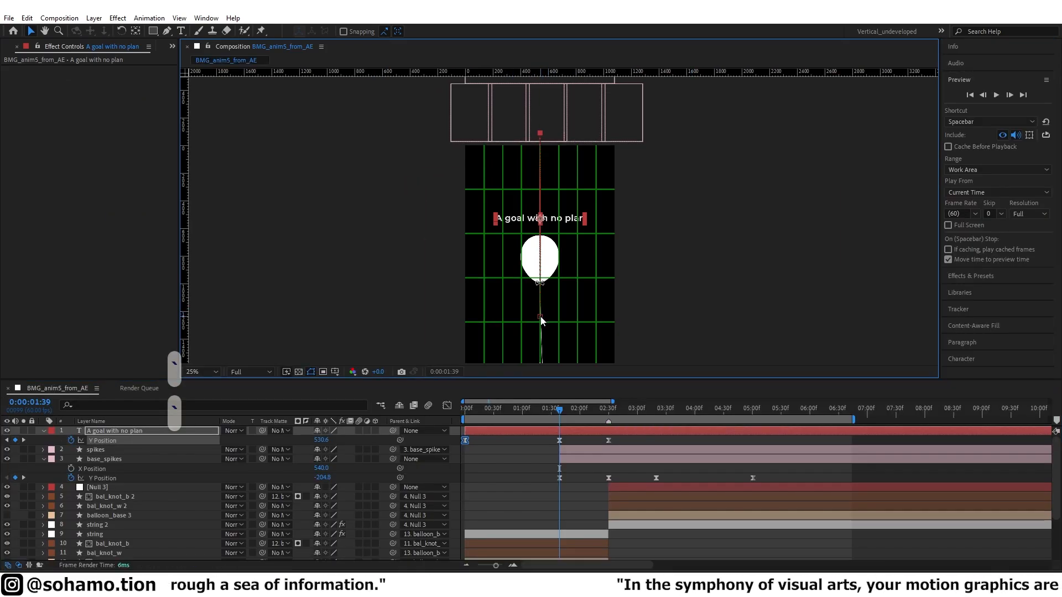
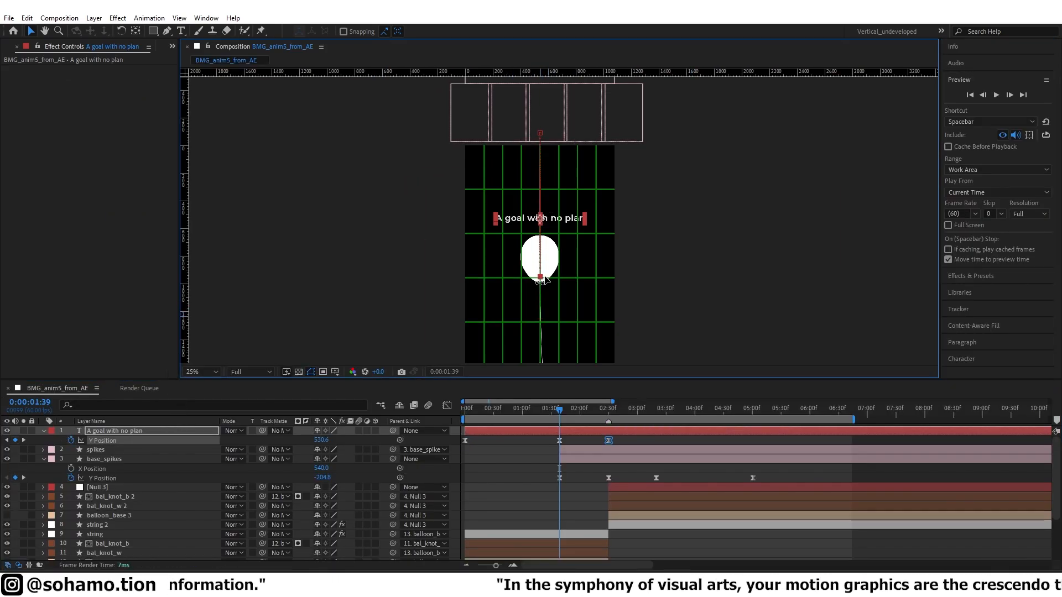
Strengthen the easing around the text's middle Y Position keyframe so the text enters fast and slows into place.
{"action": "left_click", "coordinate": [565, 446]}
{"action": "left_click", "coordinate": [559, 441]}
{"action": "left_click", "coordinate": [447, 406]}
{"action": "key", "text": "Home"}
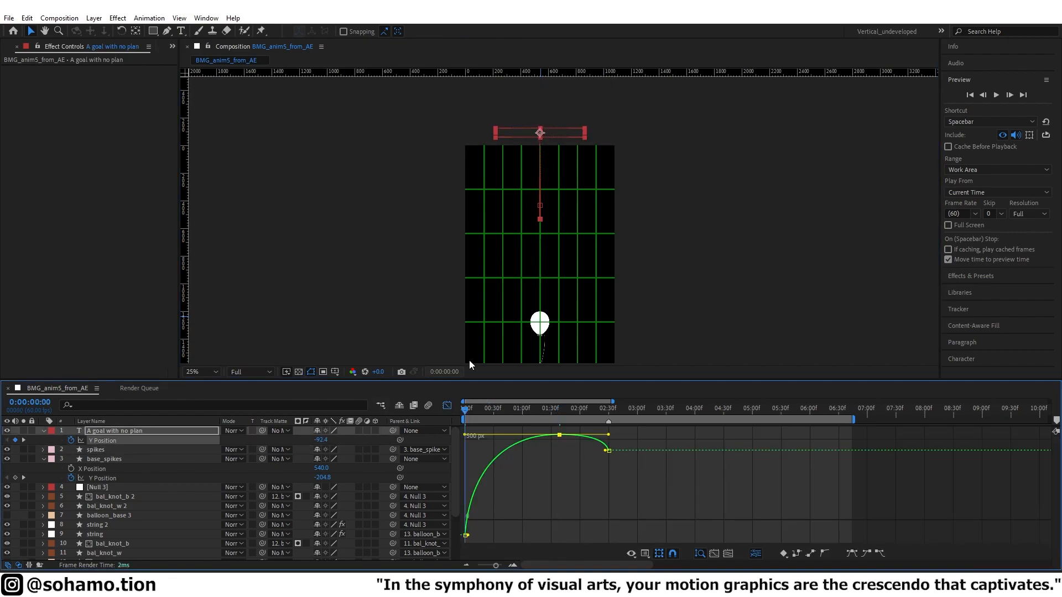
Preview from the start how the title text enters from above while the balloon rises.
{"action": "scroll", "coordinate": [566, 271], "scroll_direction": "down", "scroll_amount": 1}
{"action": "key", "text": "space"}
{"action": "key", "text": "space"}
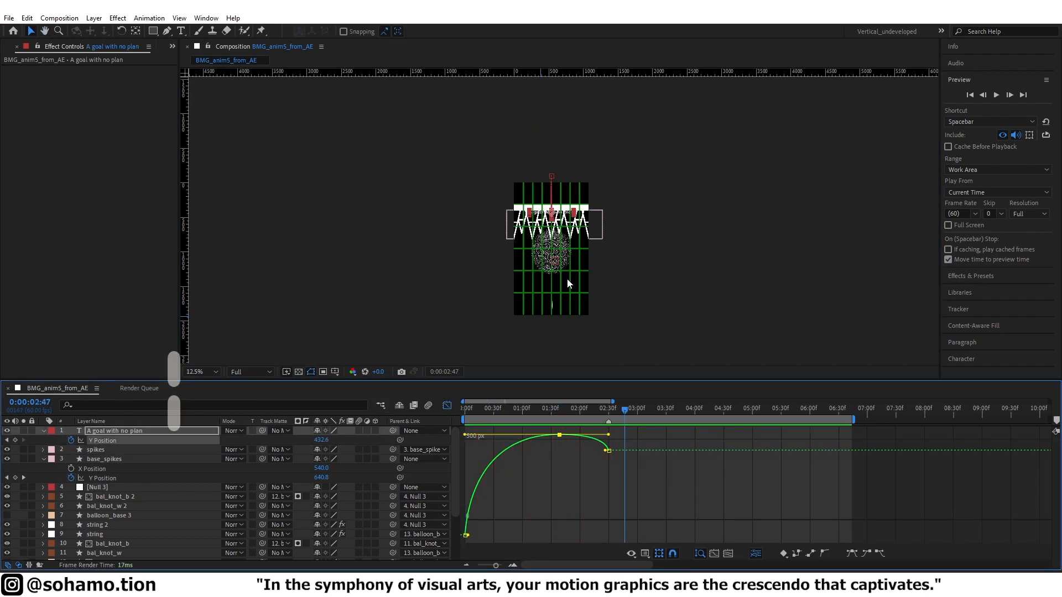
{"action": "key", "text": "Home"}
{"action": "left_click", "coordinate": [446, 406]}
{"action": "key", "text": "space"}
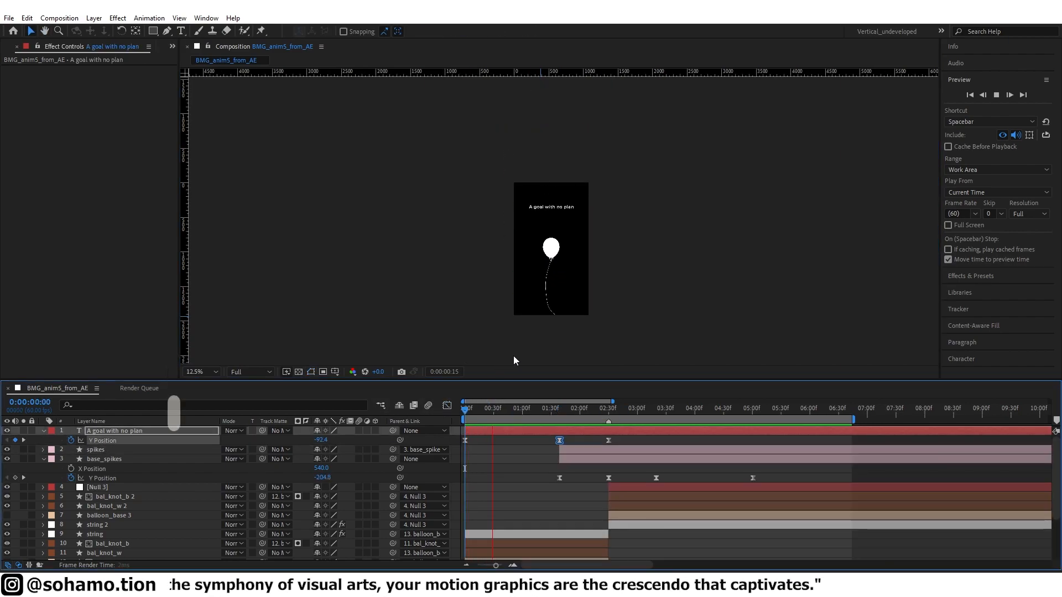
{"action": "key", "text": "space"}
Align the title text with the spike bar at 0:00:02:30, setting its Y Position keyframe to 374.6.
{"action": "left_click_drag", "start_coordinate": [613, 412], "coordinate": [608, 411]}
{"action": "scroll", "coordinate": [560, 210], "scroll_direction": "up", "scroll_amount": 3}
{"action": "left_click_drag", "start_coordinate": [554, 257], "coordinate": [553, 241]}
{"action": "left_click", "coordinate": [621, 440]}
{"action": "left_click", "coordinate": [620, 432]}
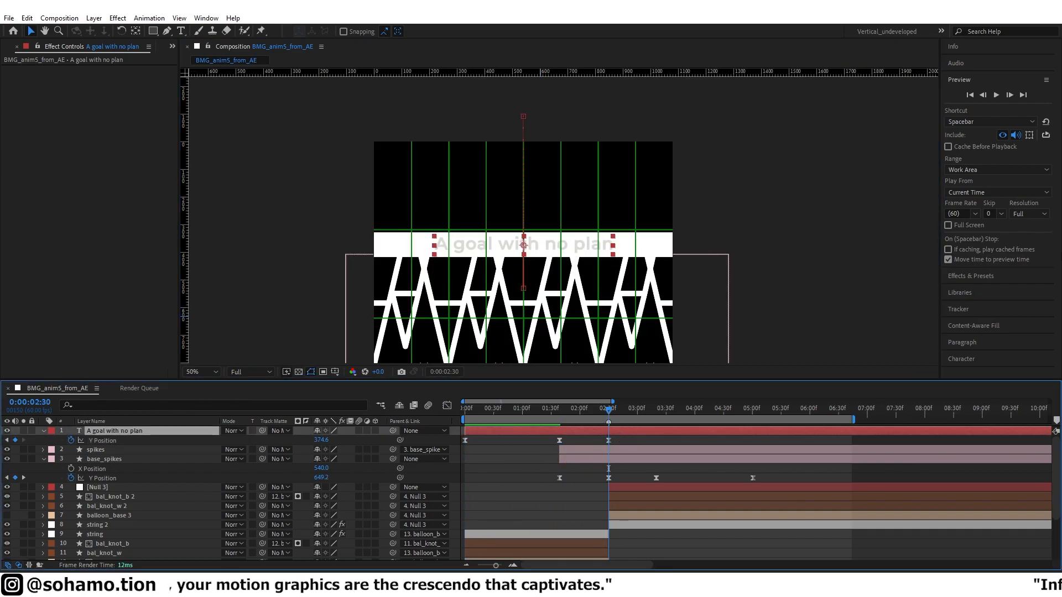
Split the "A goal with no plan" text layer at 0:00:02:30 and delete the part after the split.
{"action": "left_click", "coordinate": [962, 358]}
{"action": "left_click", "coordinate": [628, 432]}
{"action": "key", "text": "ctrl+shift+d"}
{"action": "key", "text": "Delete"}
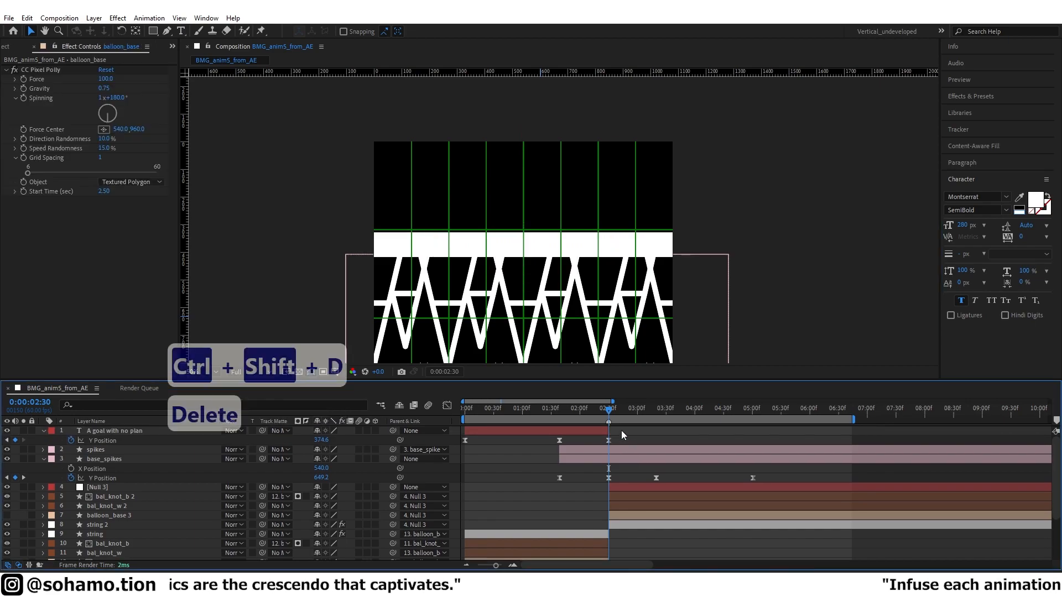
Preview the full composition to check the text disappearing as the bar bursts the balloon.
{"action": "key", "text": "Home"}
{"action": "scroll", "coordinate": [599, 258], "scroll_direction": "down", "scroll_amount": 2}
{"action": "left_click_drag", "start_coordinate": [600, 257], "coordinate": [635, 201]}
{"action": "key", "text": "space"}
{"action": "scroll", "coordinate": [635, 206], "scroll_direction": "down", "scroll_amount": 1}
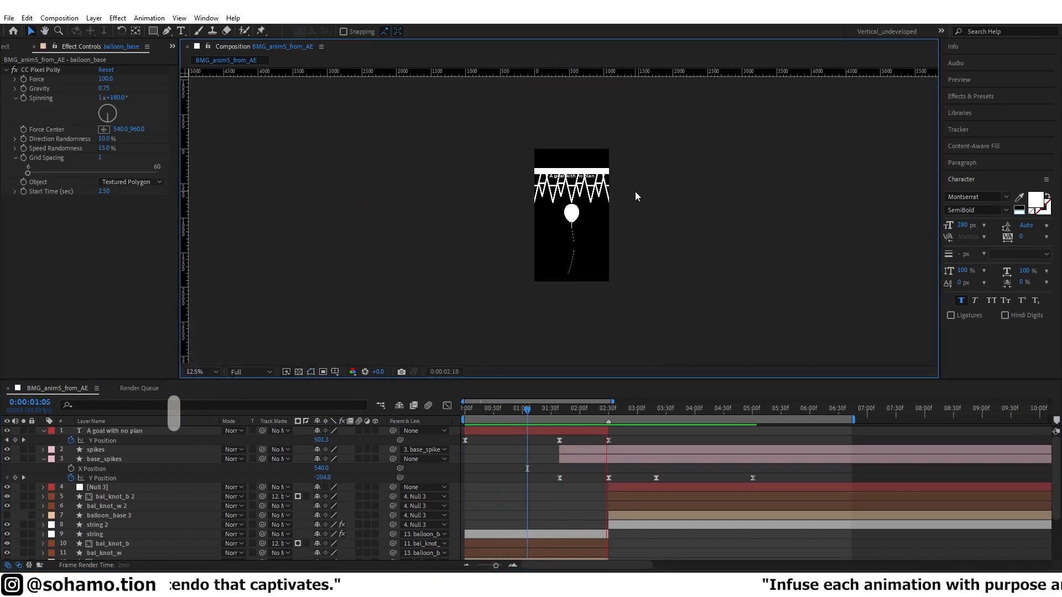
{"action": "left_click", "coordinate": [626, 413]}
{"action": "key", "text": "j"}
{"action": "key", "text": "j"}
{"action": "key", "text": "space"}
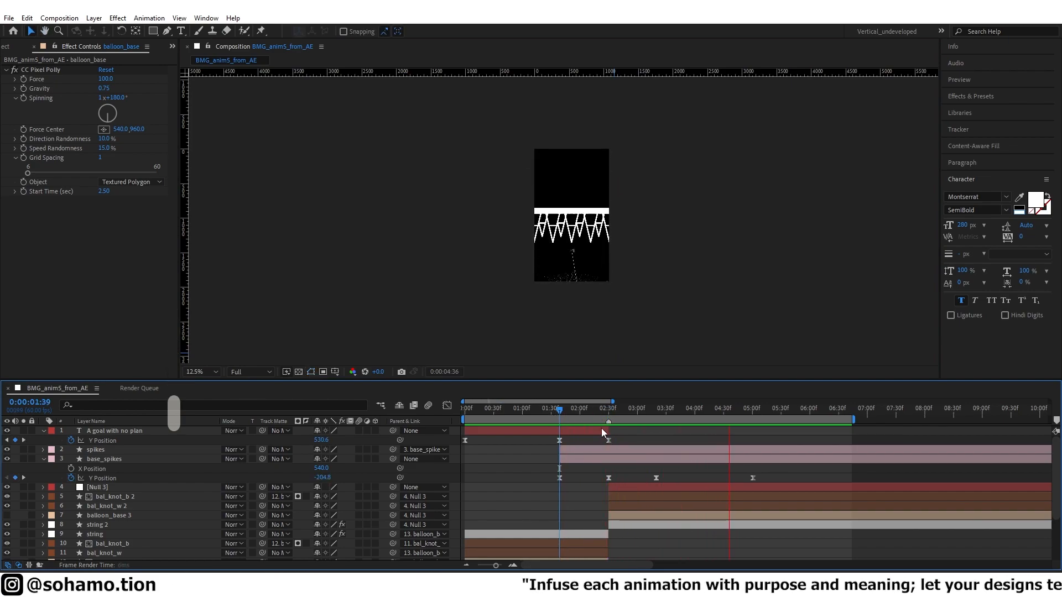
Set the spikes layer's stroke width to 10 px and preview the thinner spikes.
{"action": "scroll", "coordinate": [598, 276], "scroll_direction": "up", "scroll_amount": 1}
{"action": "left_click", "coordinate": [596, 449]}
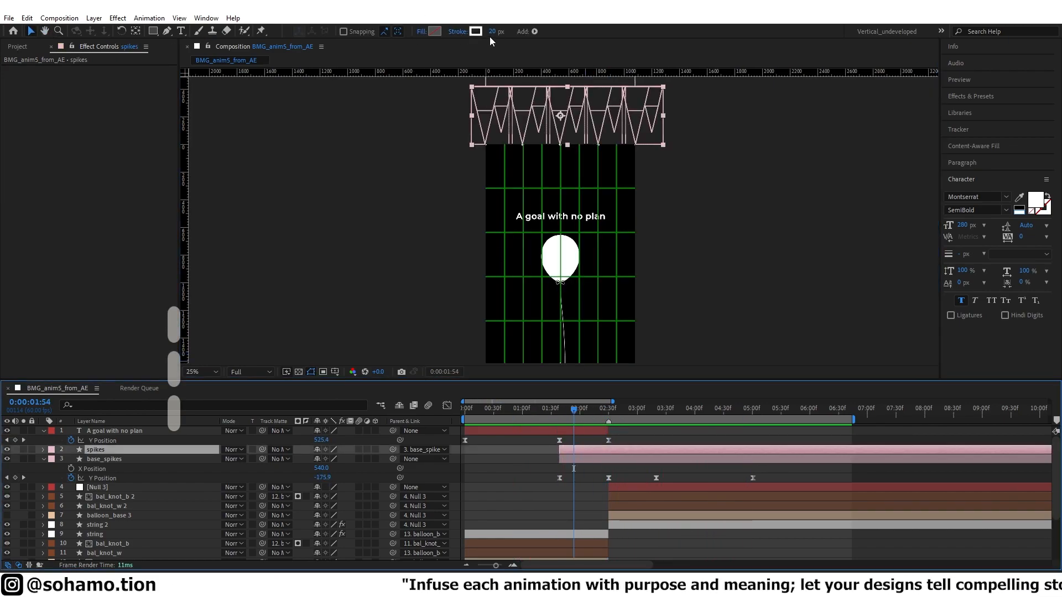
{"action": "key", "text": "space"}
{"action": "key", "text": "space"}
{"action": "scroll", "coordinate": [588, 258], "scroll_direction": "up", "scroll_amount": 2}
{"action": "left_click", "coordinate": [619, 468]}
{"action": "left_click", "coordinate": [620, 452]}
Expand the contents of the spikes layer and set Shape 3's horizontal position to 561.
{"action": "left_click", "coordinate": [43, 450]}
{"action": "left_click", "coordinate": [53, 459]}
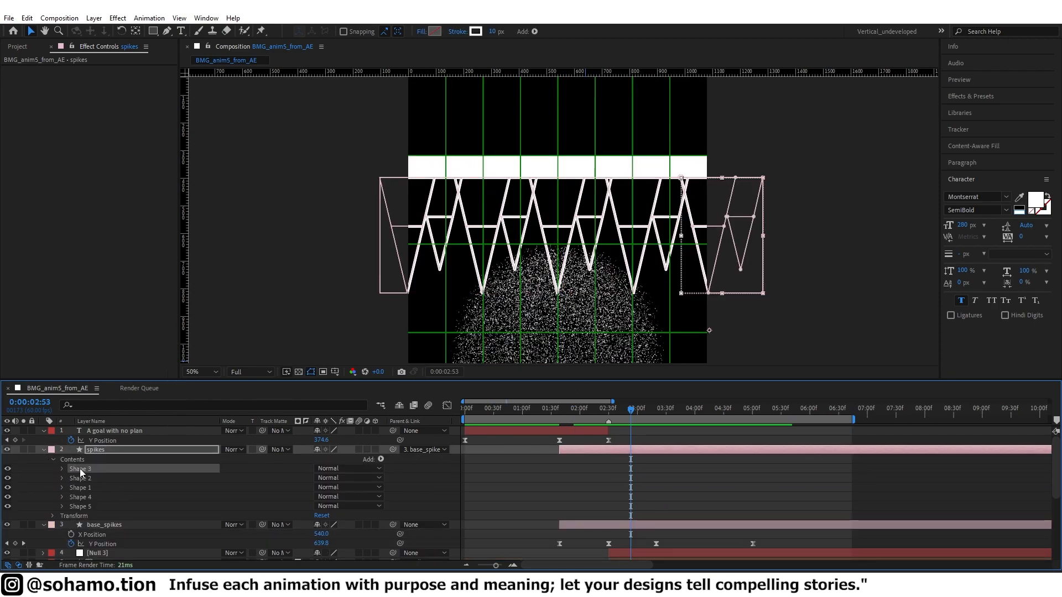
{"action": "scroll", "coordinate": [654, 175], "scroll_direction": "up", "scroll_amount": 4}
{"action": "left_click_drag", "start_coordinate": [655, 175], "coordinate": [664, 175]}
{"action": "key", "text": "ctrl+z"}
{"action": "left_click", "coordinate": [80, 469]}
{"action": "left_click", "coordinate": [62, 469]}
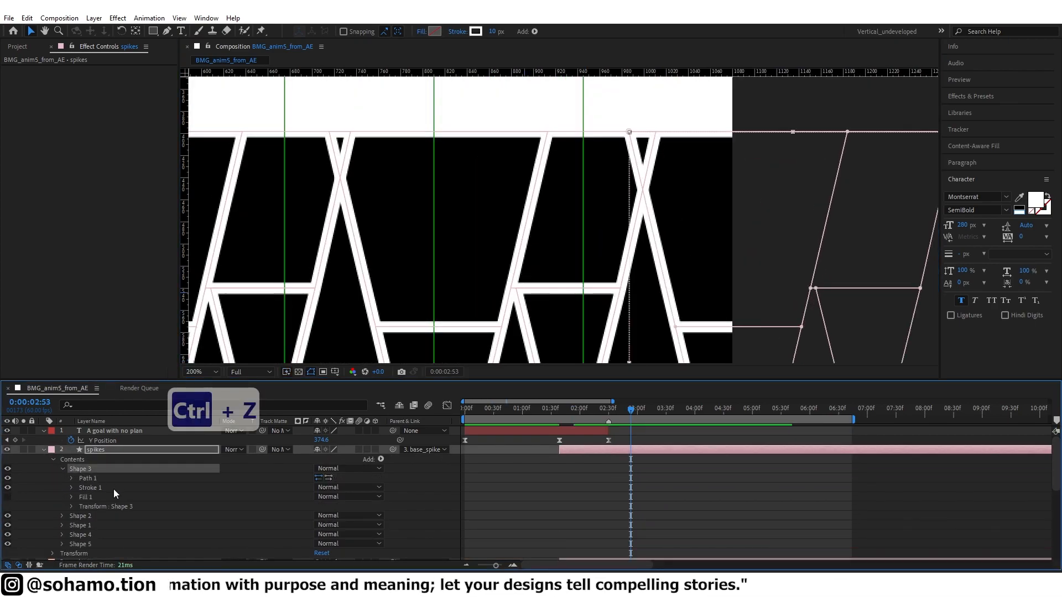
{"action": "scroll", "coordinate": [113, 491], "scroll_direction": "down", "scroll_amount": 1}
{"action": "left_click", "coordinate": [71, 478]}
{"action": "mouse_move", "coordinate": [316, 498]}
{"action": "left_mouse_down"}
{"action": "mouse_move", "coordinate": [331, 498]}
{"action": "mouse_move", "coordinate": [324, 506]}
{"action": "left_mouse_up"}
Shift Shape 2's horizontal position in its transform properties so its spikes space evenly with the neighbouring shapes.
{"action": "left_click", "coordinate": [62, 440]}
{"action": "left_click", "coordinate": [64, 451]}
{"action": "key", "text": "comma"}
{"action": "left_click", "coordinate": [87, 451]}
{"action": "left_click", "coordinate": [72, 488]}
{"action": "key", "text": "ctrl+z"}
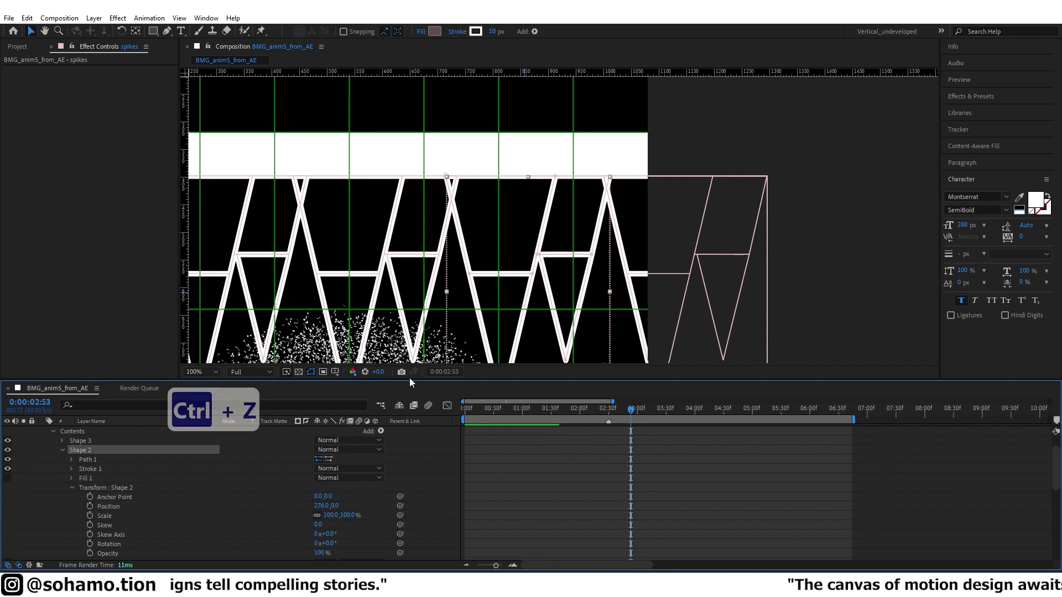
{"action": "scroll", "coordinate": [447, 210], "scroll_direction": "up", "scroll_amount": 2}
{"action": "left_click_drag", "start_coordinate": [447, 209], "coordinate": [433, 349]}
{"action": "left_click_drag", "start_coordinate": [320, 505], "coordinate": [323, 505]}
Try a different horizontal position for Shape 3.
{"action": "scroll", "coordinate": [65, 478], "scroll_direction": "up", "scroll_amount": 1}
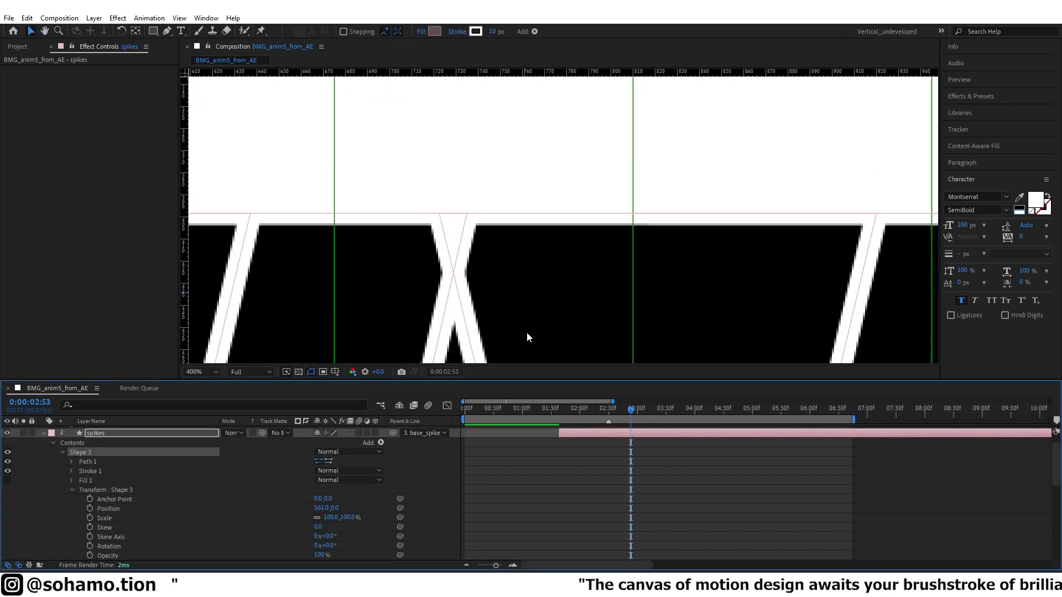
{"action": "left_click_drag", "start_coordinate": [330, 518], "coordinate": [327, 508]}
{"action": "key", "text": "ctrl+z"}
Set Shape 4's horizontal position in the spikes layer to -283 to match the spacing of the other spikes.
{"action": "scroll", "coordinate": [413, 278], "scroll_direction": "down", "scroll_amount": 2}
{"action": "left_click_drag", "start_coordinate": [413, 278], "coordinate": [587, 267]}
{"action": "left_click", "coordinate": [63, 452]}
{"action": "left_click", "coordinate": [74, 472]}
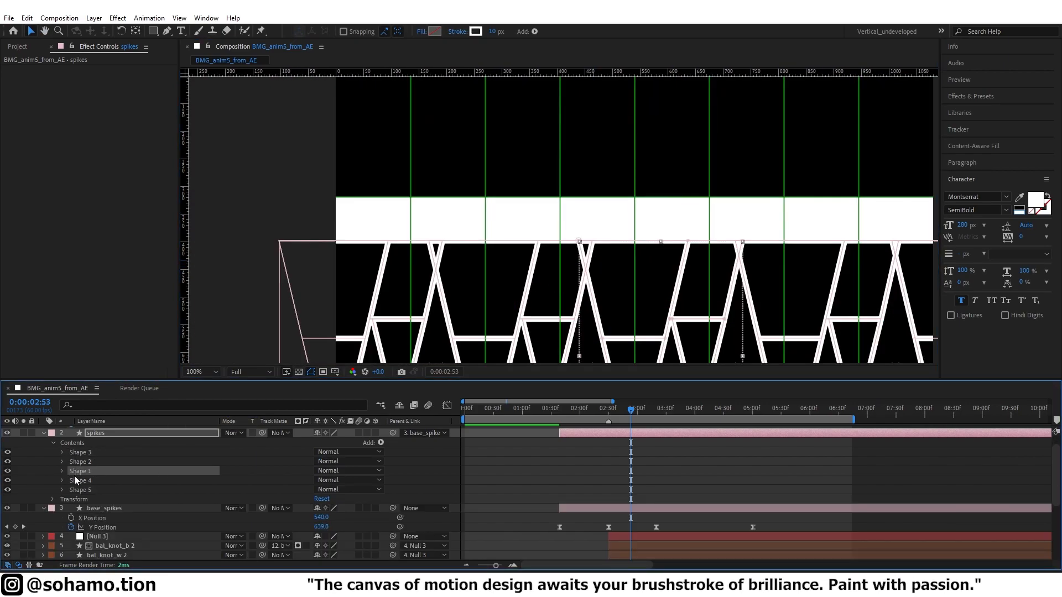
{"action": "left_click", "coordinate": [73, 480]}
{"action": "left_click", "coordinate": [62, 480]}
{"action": "left_click", "coordinate": [71, 518]}
{"action": "scroll", "coordinate": [73, 518], "scroll_direction": "down", "scroll_amount": 2}
{"action": "left_click_drag", "start_coordinate": [324, 480], "coordinate": [318, 480]}
{"action": "scroll", "coordinate": [591, 243], "scroll_direction": "up", "scroll_amount": 2}
{"action": "scroll", "coordinate": [565, 286], "scroll_direction": "down", "scroll_amount": 2}
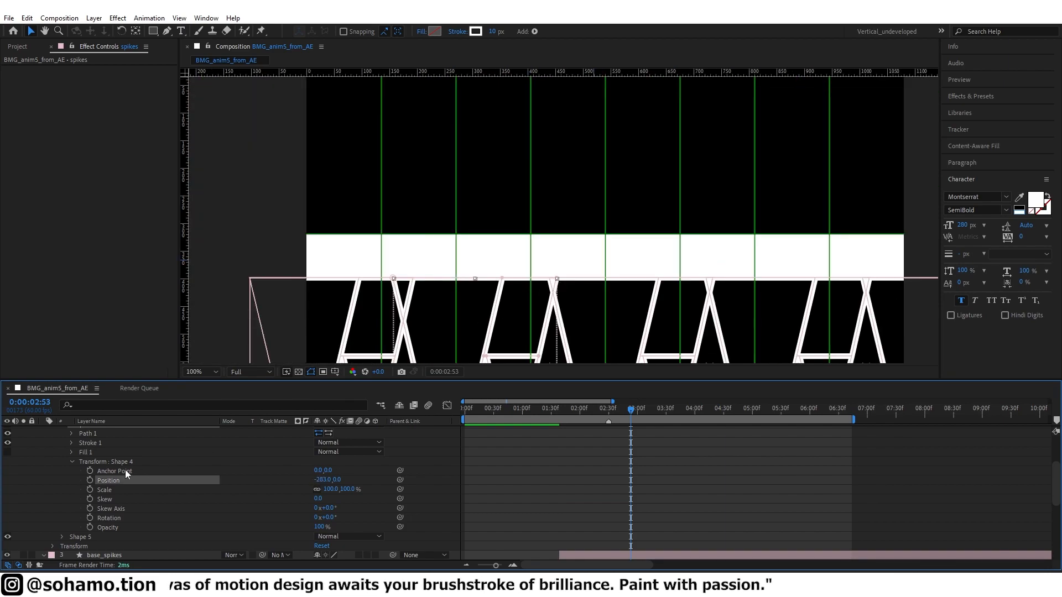
Set Shape 5's horizontal position to -567 so its strokes cross like the others, and collapse the spikes layer.
{"action": "left_click", "coordinate": [72, 462]}
{"action": "left_click", "coordinate": [64, 471]}
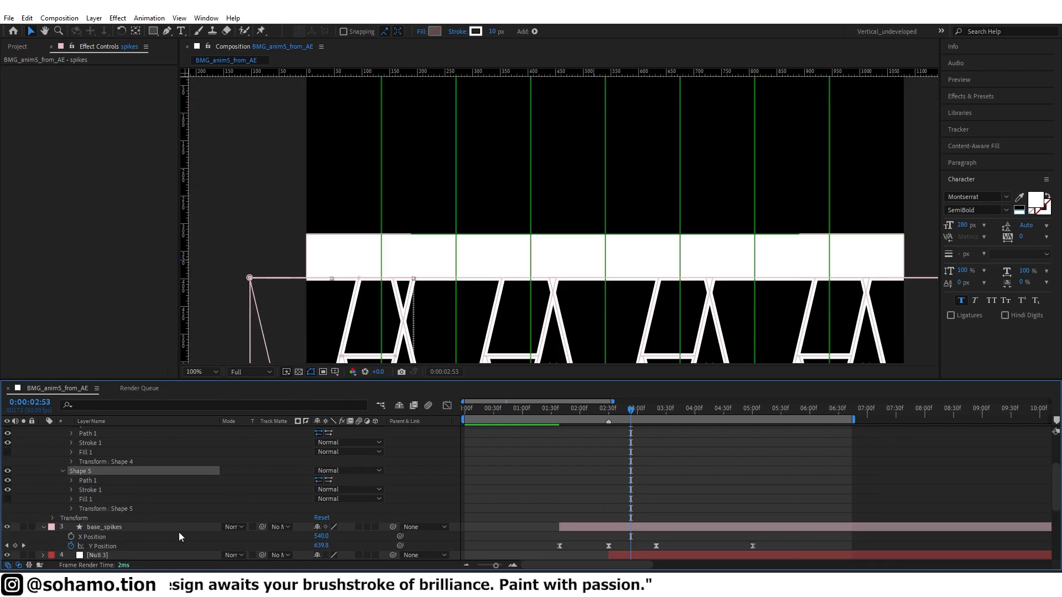
{"action": "left_click", "coordinate": [71, 509]}
{"action": "left_click_drag", "start_coordinate": [409, 316], "coordinate": [504, 212]}
{"action": "left_click_drag", "start_coordinate": [327, 507], "coordinate": [315, 509]}
{"action": "scroll", "coordinate": [504, 173], "scroll_direction": "up", "scroll_amount": 5}
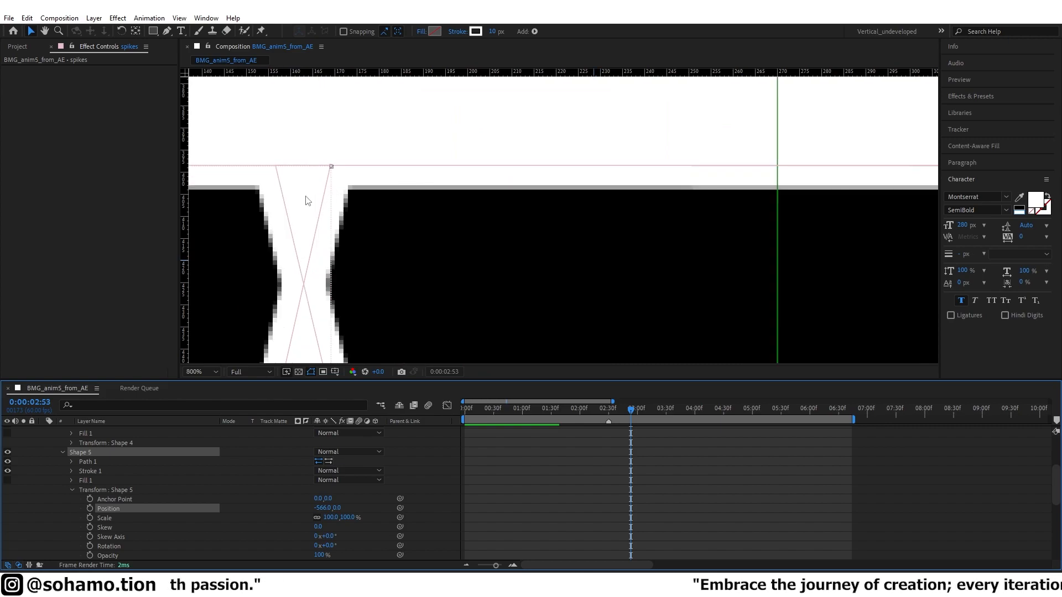
{"action": "left_click_drag", "start_coordinate": [327, 507], "coordinate": [326, 507]}
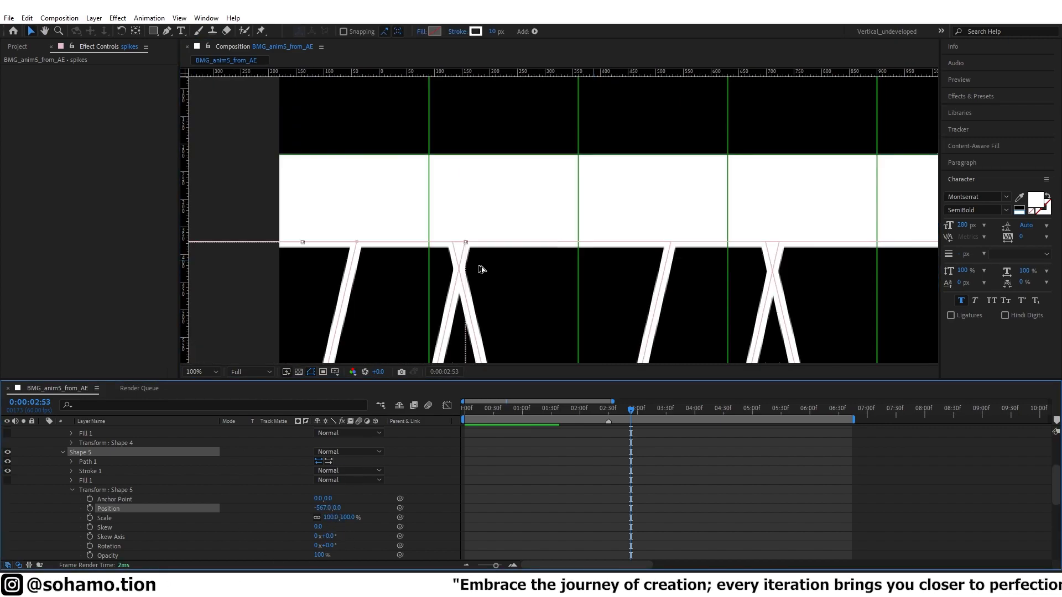
{"action": "scroll", "coordinate": [481, 267], "scroll_direction": "down", "scroll_amount": 10}
{"action": "scroll", "coordinate": [529, 443], "scroll_direction": "up", "scroll_amount": 5}
{"action": "left_click", "coordinate": [576, 449]}
{"action": "left_click", "coordinate": [44, 450]}
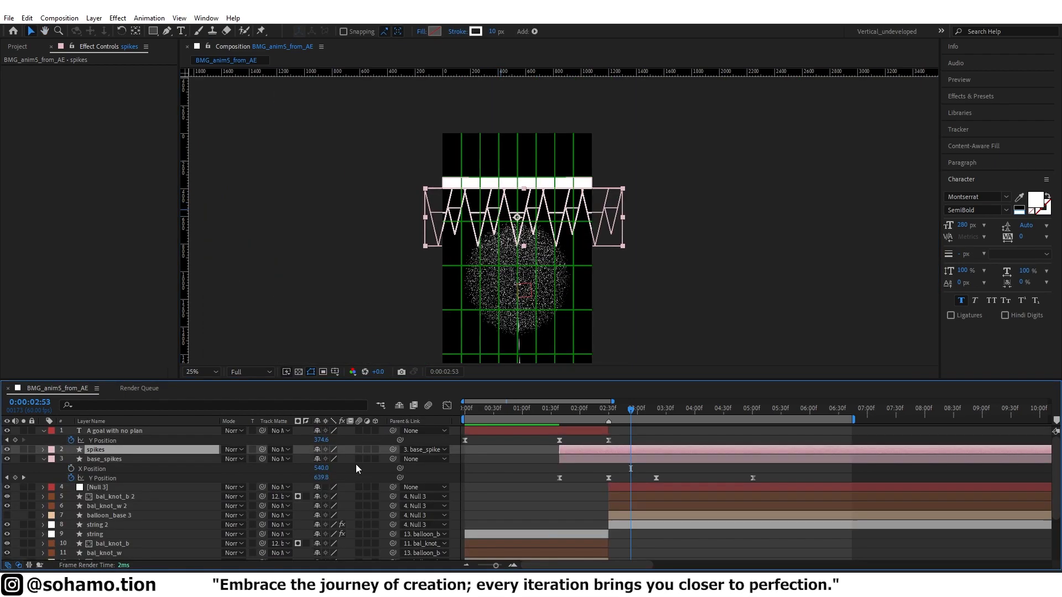
Preview the evenly spaced spikes descending and the balloon rising from the start.
{"action": "left_click", "coordinate": [514, 469]}
{"action": "key", "text": "j"}
{"action": "key", "text": "j"}
{"action": "key", "text": "space"}
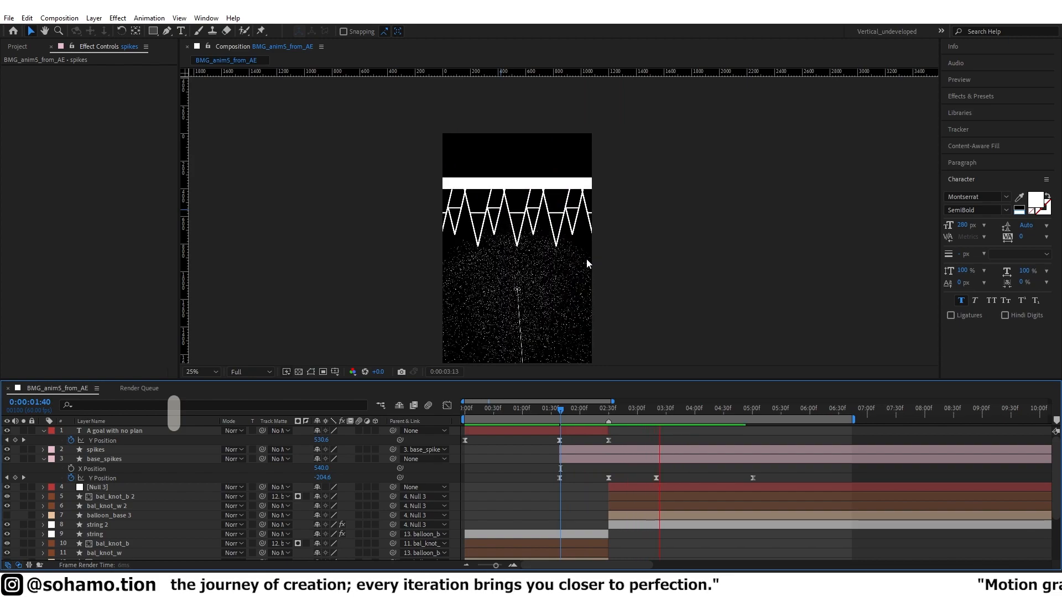
{"action": "scroll", "coordinate": [617, 203], "scroll_direction": "down", "scroll_amount": 1}
{"action": "left_click", "coordinate": [479, 414]}
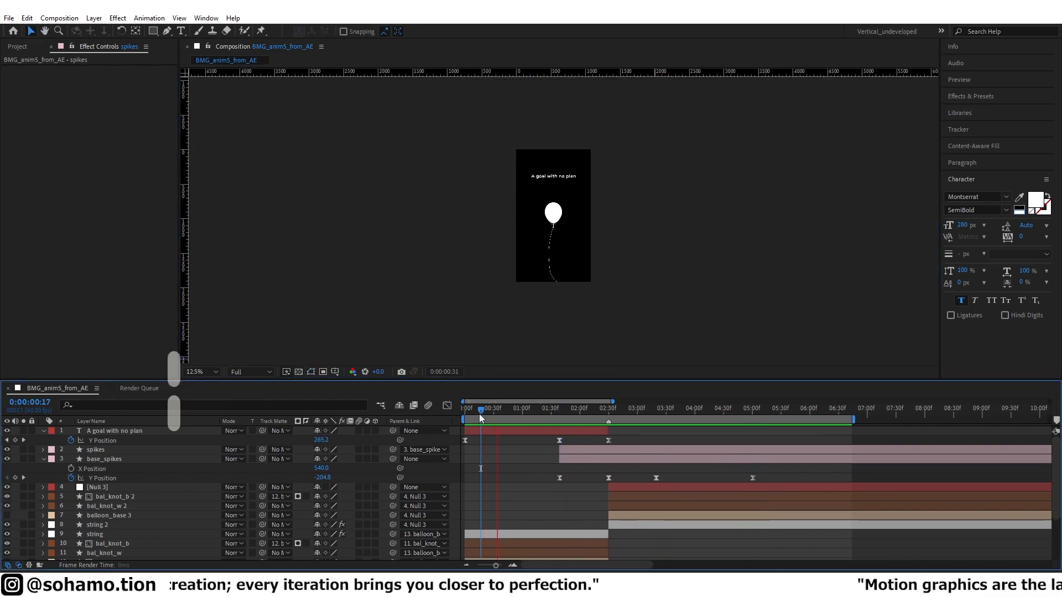
Set the balloon_base layer's CC Pixel Polly Speed Randomness to 55% and Direction Randomness to 0%.
{"action": "key", "text": "j"}
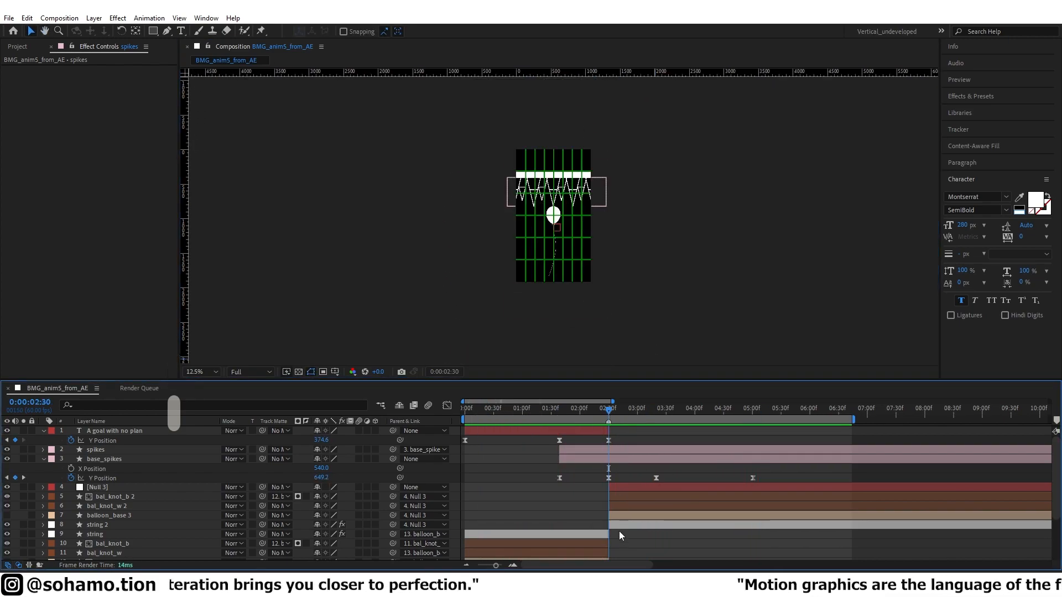
{"action": "left_click", "coordinate": [619, 525]}
{"action": "left_click", "coordinate": [619, 517]}
{"action": "scroll", "coordinate": [629, 509], "scroll_direction": "down", "scroll_amount": 3}
{"action": "left_click", "coordinate": [629, 509]}
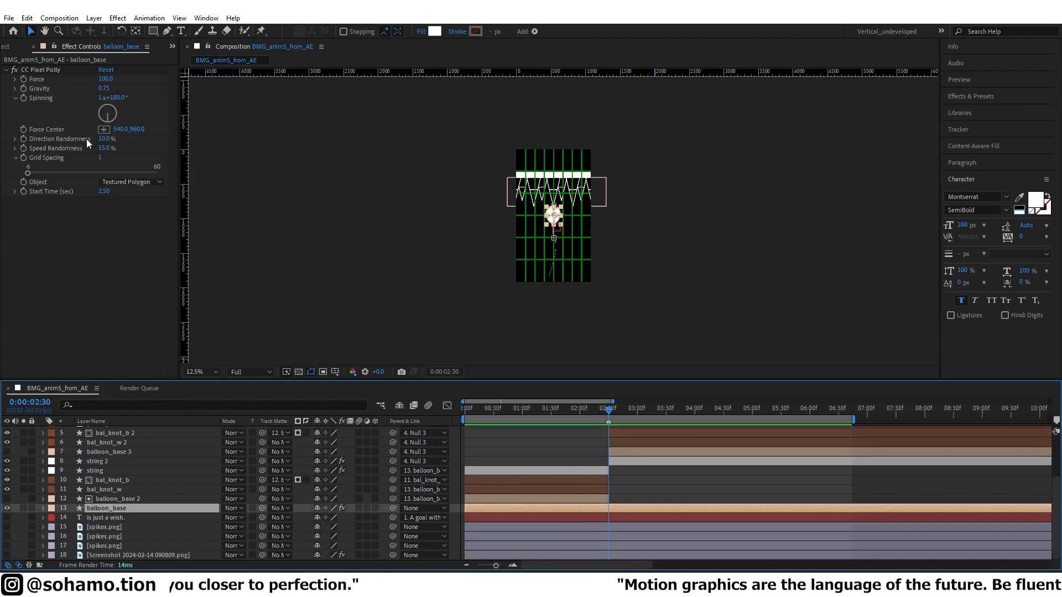
{"action": "left_click_drag", "start_coordinate": [101, 148], "coordinate": [107, 149]}
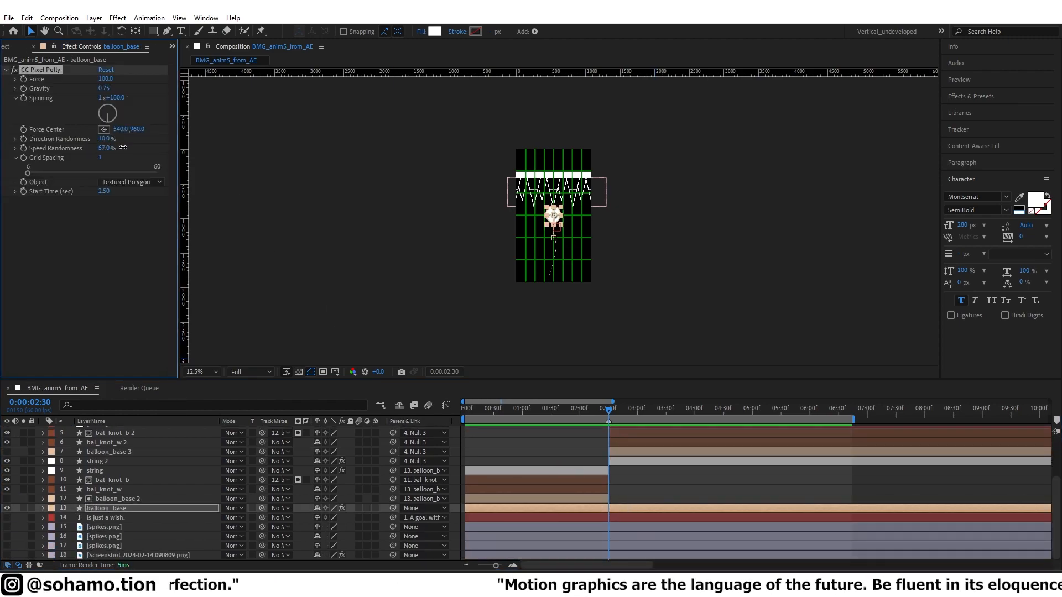
{"action": "key", "text": "space"}
{"action": "key", "text": "space"}
Set the CC Pixel Polly Gravity to 1.25 and preview the balloon's burst.
{"action": "left_click_drag", "start_coordinate": [106, 88], "coordinate": [131, 90]}
{"action": "left_click", "coordinate": [104, 88]}
{"action": "type", "text": "1.25"}
{"action": "key", "text": "Return"}
{"action": "left_click", "coordinate": [602, 409]}
{"action": "key", "text": "space"}
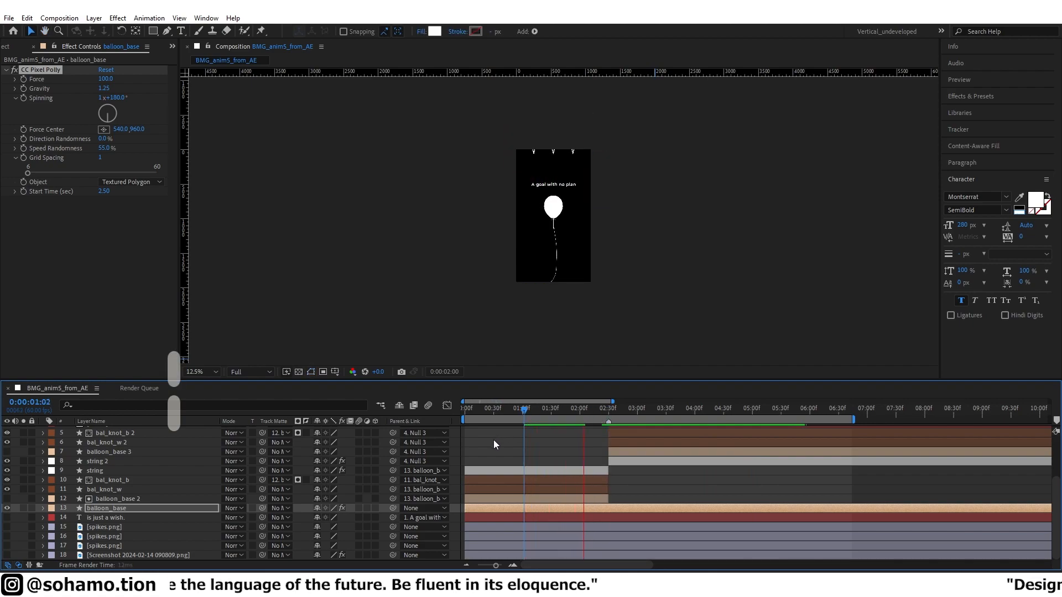
Reveal the keyframed properties of balloon_base and Null 3 at 0:00:02:30.
{"action": "left_click", "coordinate": [612, 408]}
{"action": "left_click", "coordinate": [622, 508]}
{"action": "key", "text": "u"}
{"action": "scroll", "coordinate": [616, 523], "scroll_direction": "up", "scroll_amount": 5}
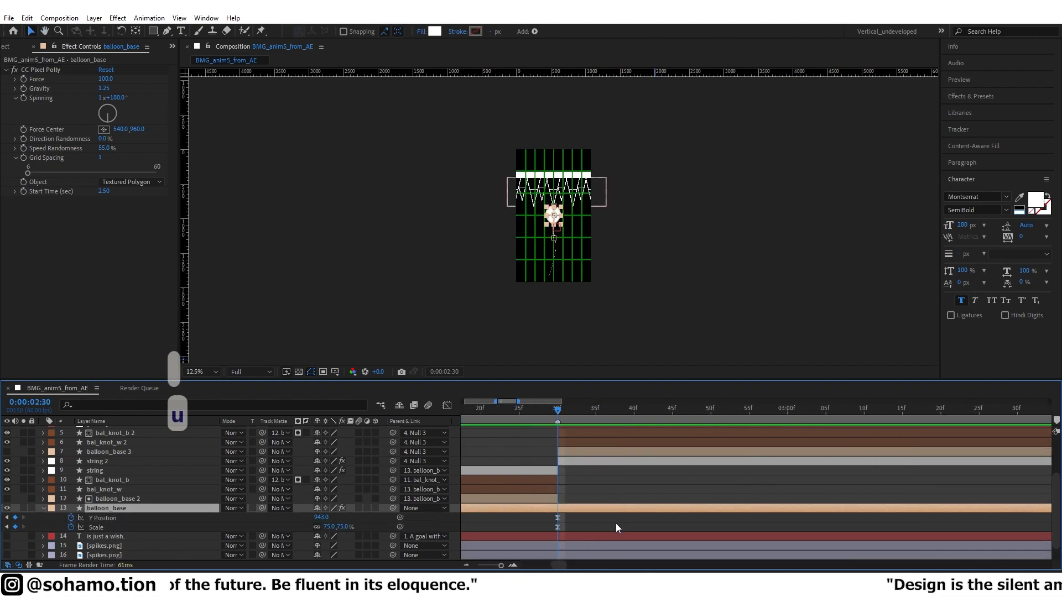
{"action": "key", "text": "ctrl+a"}
{"action": "key", "text": "u"}
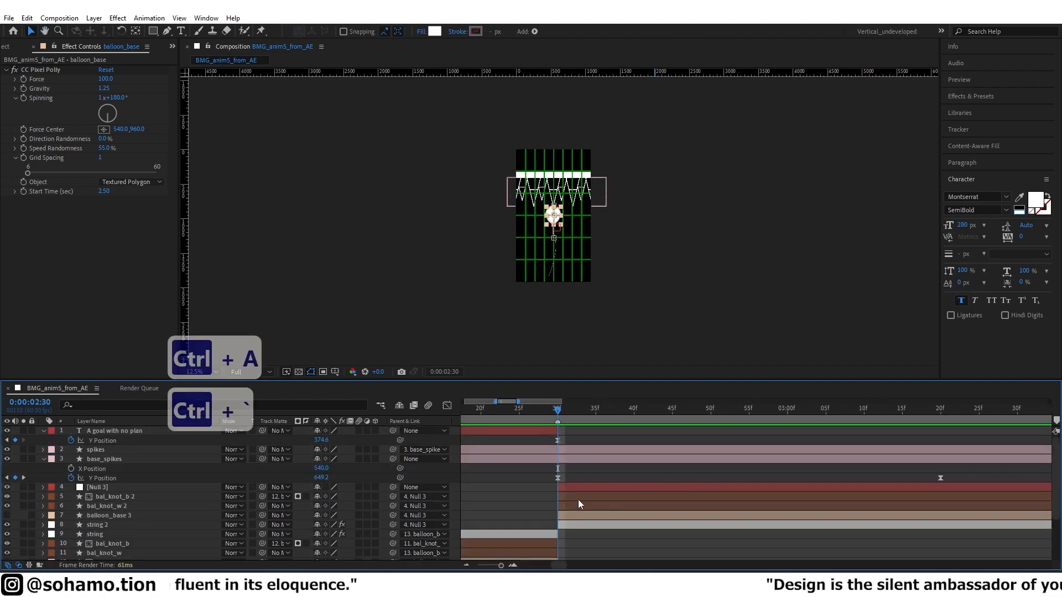
{"action": "left_click", "coordinate": [576, 485]}
{"action": "key", "text": "u"}
{"action": "key", "text": "grave"}
{"action": "left_click_drag", "start_coordinate": [392, 144], "coordinate": [110, 248]}
{"action": "left_click", "coordinate": [562, 248]}
{"action": "key", "text": "u"}
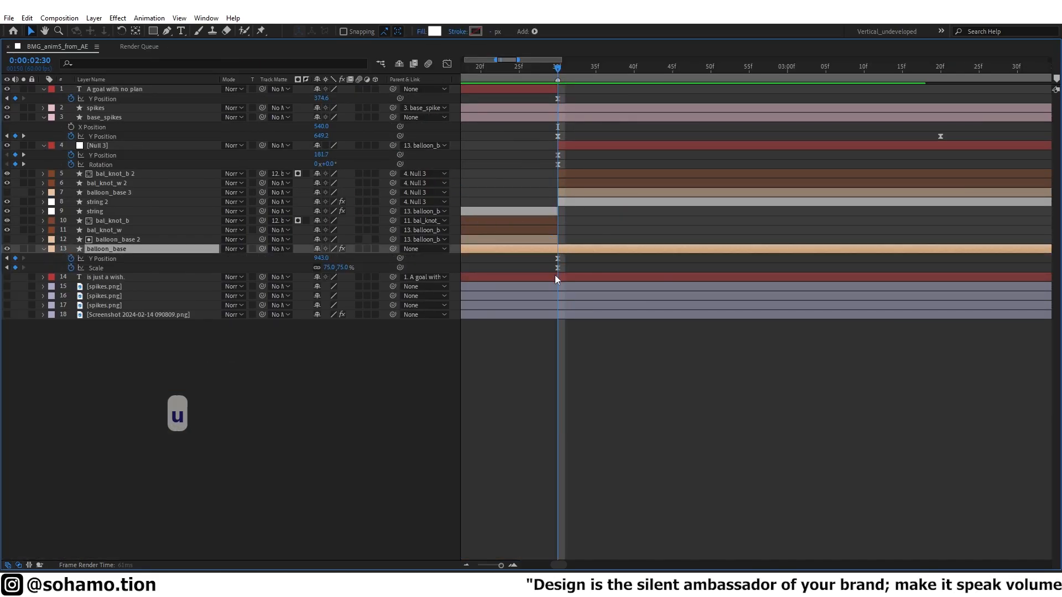
{"action": "left_click", "coordinate": [571, 144]}
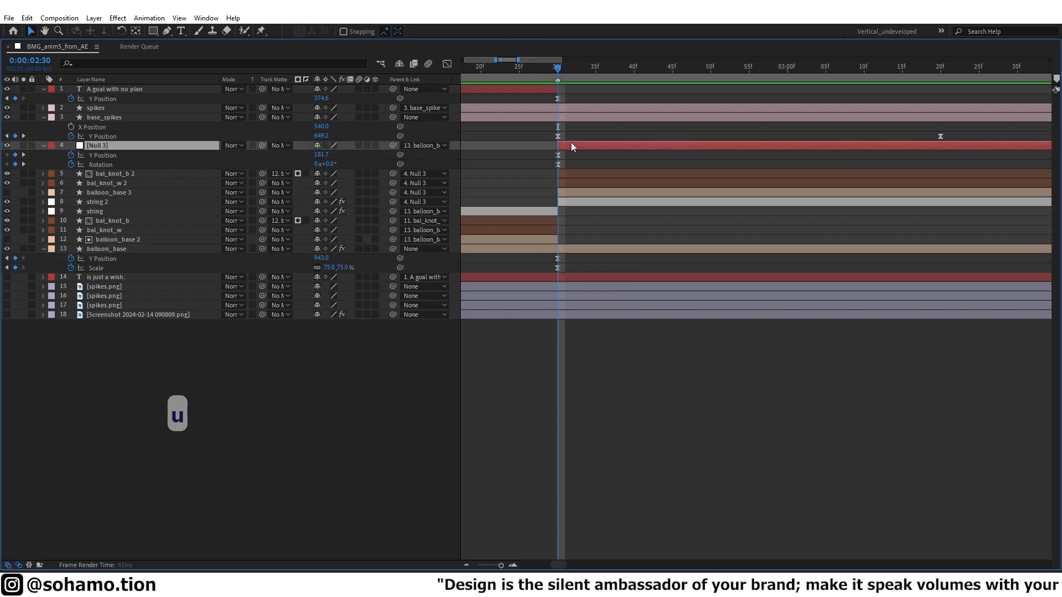
{"action": "left_click", "coordinate": [562, 250]}
{"action": "key", "text": "grave"}
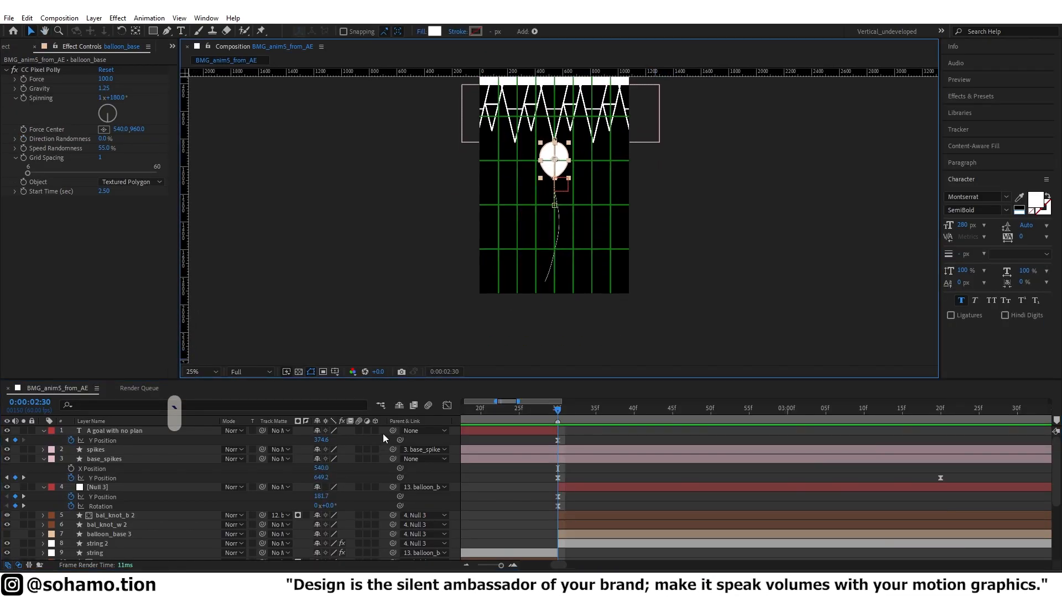
Show the guides and set balloon_base's Y Position to 1041 at 0:00:02:30.
{"action": "key", "text": "ctrl+semicolon"}
{"action": "key", "text": "ctrl+z"}
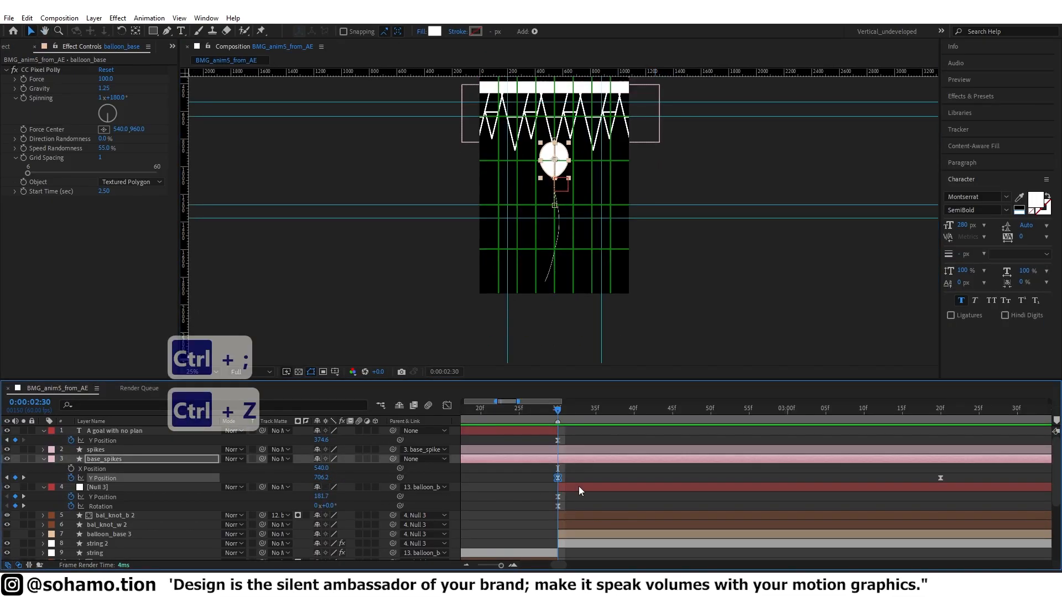
{"action": "left_click_drag", "start_coordinate": [400, 496], "coordinate": [418, 492]}
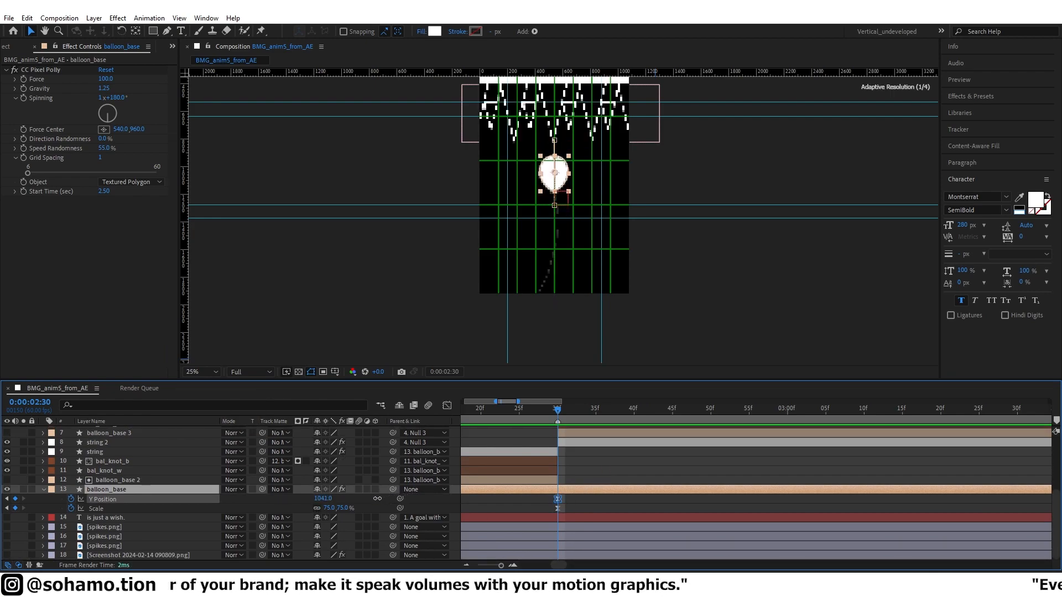
{"action": "left_click_drag", "start_coordinate": [667, 227], "coordinate": [632, 341]}
Set base_spikes' Y Position to 876.2 at 0:00:02:30 so the spikes overlap the balloon's top.
{"action": "scroll", "coordinate": [585, 446], "scroll_direction": "up", "scroll_amount": 4}
{"action": "left_click", "coordinate": [577, 459]}
{"action": "left_click_drag", "start_coordinate": [321, 479], "coordinate": [434, 464]}
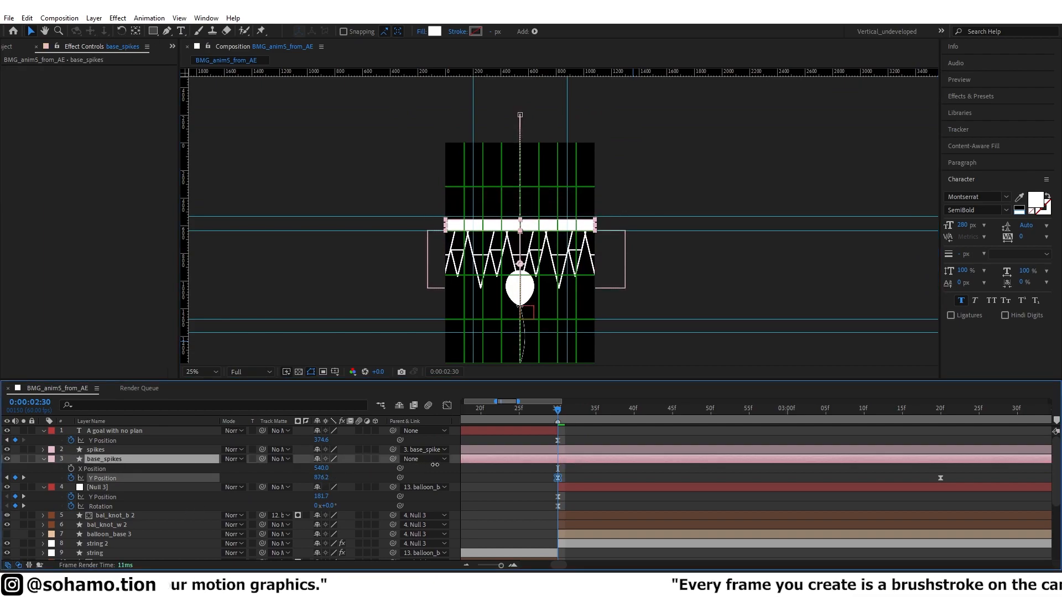
{"action": "left_click", "coordinate": [575, 467]}
Expand balloon_base down to Ellipse 1's Path 1 and add an eased Path keyframe at 0:00:02:30.
{"action": "scroll", "coordinate": [572, 486], "scroll_direction": "down", "scroll_amount": 3}
{"action": "left_click", "coordinate": [569, 503]}
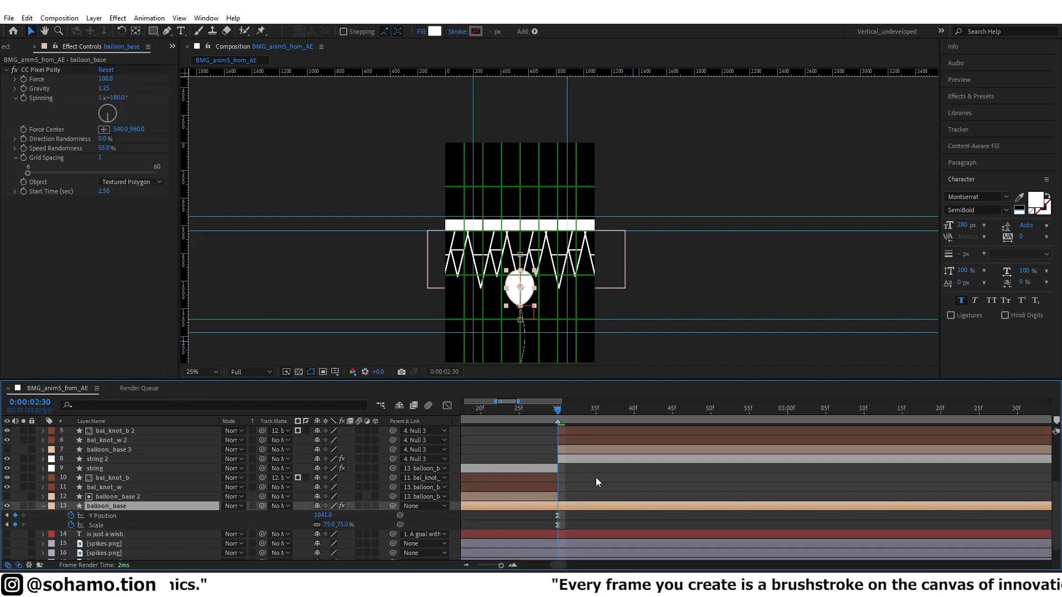
{"action": "left_click", "coordinate": [45, 507]}
{"action": "left_click", "coordinate": [52, 499]}
{"action": "left_click", "coordinate": [53, 491]}
{"action": "left_click", "coordinate": [62, 500]}
{"action": "left_click", "coordinate": [72, 509]}
{"action": "left_click", "coordinate": [90, 517]}
{"action": "key", "text": "F9"}
Copy the balloon's Path keyframe to 0:00:02:28 and 0:00:02:27.
{"action": "key", "text": "Page_Up"}
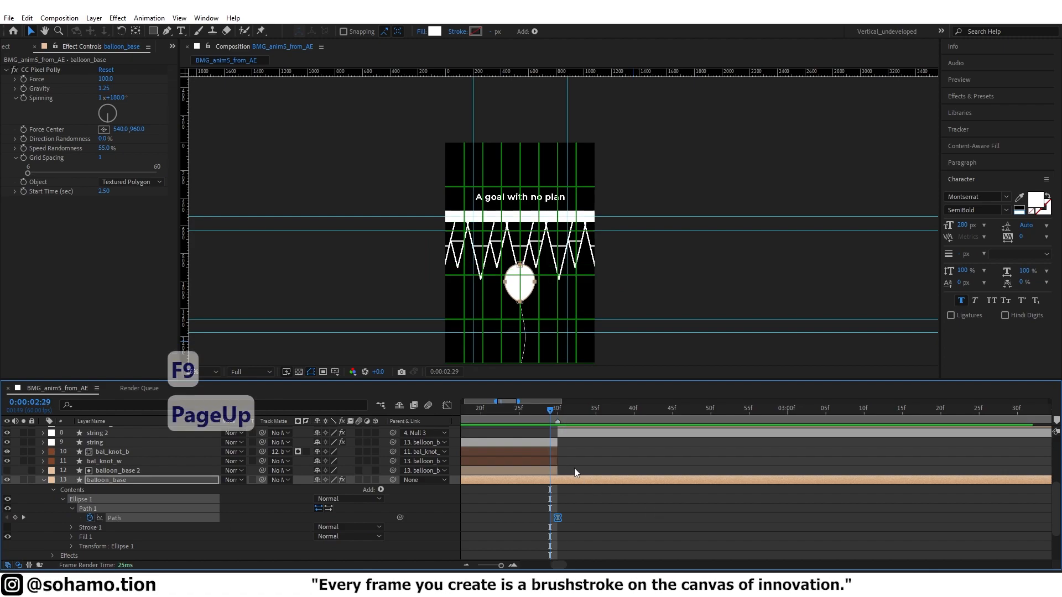
{"action": "key", "text": "Page_Up"}
{"action": "key", "text": "Page_Up"}
{"action": "key", "text": "Page_Down"}
{"action": "key", "text": "ctrl+c"}
{"action": "key", "text": "ctrl+v"}
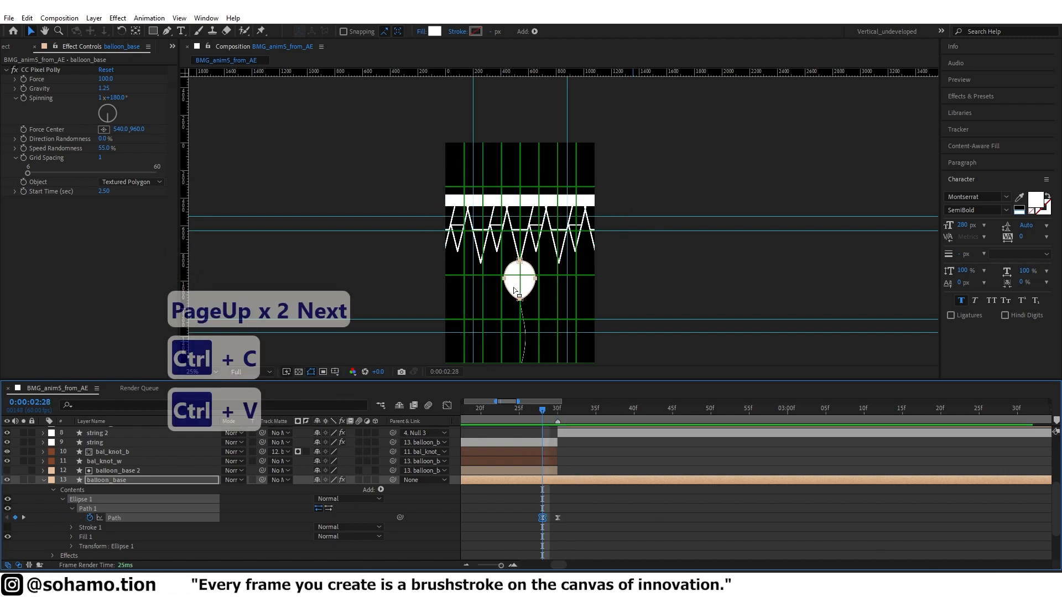
{"action": "scroll", "coordinate": [571, 215], "scroll_direction": "up", "scroll_amount": 5}
{"action": "key", "text": "Page_Up"}
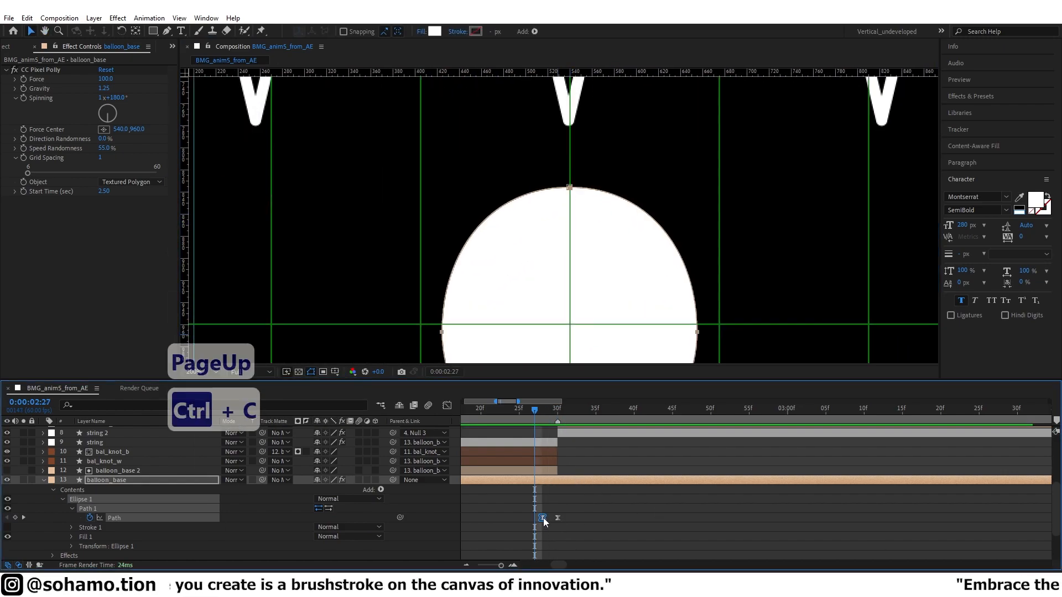
{"action": "key", "text": "ctrl+c"}
{"action": "key", "text": "ctrl+v"}
{"action": "key", "text": "Page_Down"}
Try to push the balloon path's top vertex and its handles down under the middle spike at 0:00:02:28.
{"action": "left_click", "coordinate": [569, 210]}
{"action": "left_click_drag", "start_coordinate": [569, 210], "coordinate": [569, 232]}
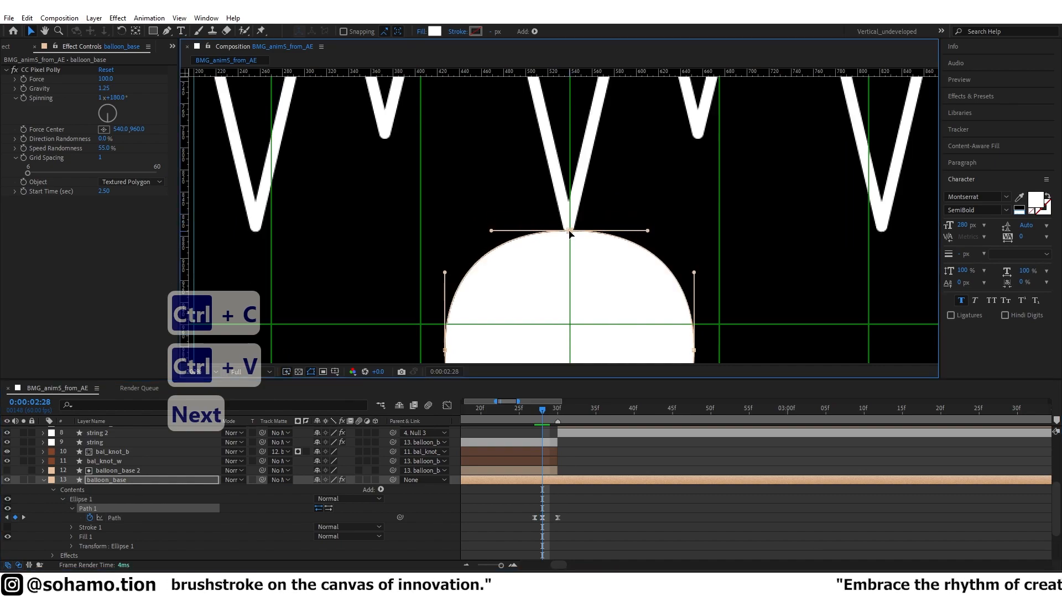
{"action": "key", "text": "ctrl+z"}
{"action": "key", "text": "ctrl+z"}
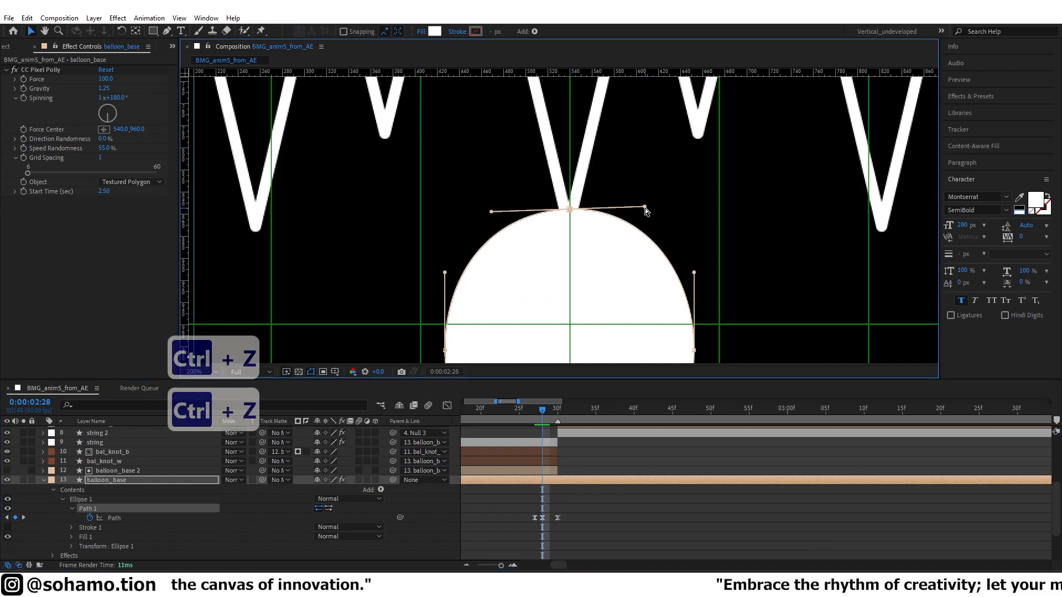
{"action": "key", "text": "g"}
{"action": "mouse_move", "coordinate": [587, 175]}
{"action": "left_mouse_down"}
{"action": "mouse_move", "coordinate": [568, 245]}
{"action": "mouse_move", "coordinate": [587, 188]}
{"action": "left_mouse_up"}
{"action": "scroll", "coordinate": [568, 245], "scroll_direction": "down", "scroll_amount": 2}
{"action": "scroll", "coordinate": [571, 241], "scroll_direction": "up", "scroll_amount": 2}
{"action": "key", "text": "ctrl+z"}
{"action": "key", "text": "ctrl+z"}
Reshape the balloon path's top vertex and handles into a small dent at the spike tip at 0:00:02:28.
{"action": "left_click_drag", "start_coordinate": [559, 221], "coordinate": [534, 219]}
{"action": "left_click_drag", "start_coordinate": [558, 256], "coordinate": [559, 250]}
{"action": "scroll", "coordinate": [558, 252], "scroll_direction": "down", "scroll_amount": 4}
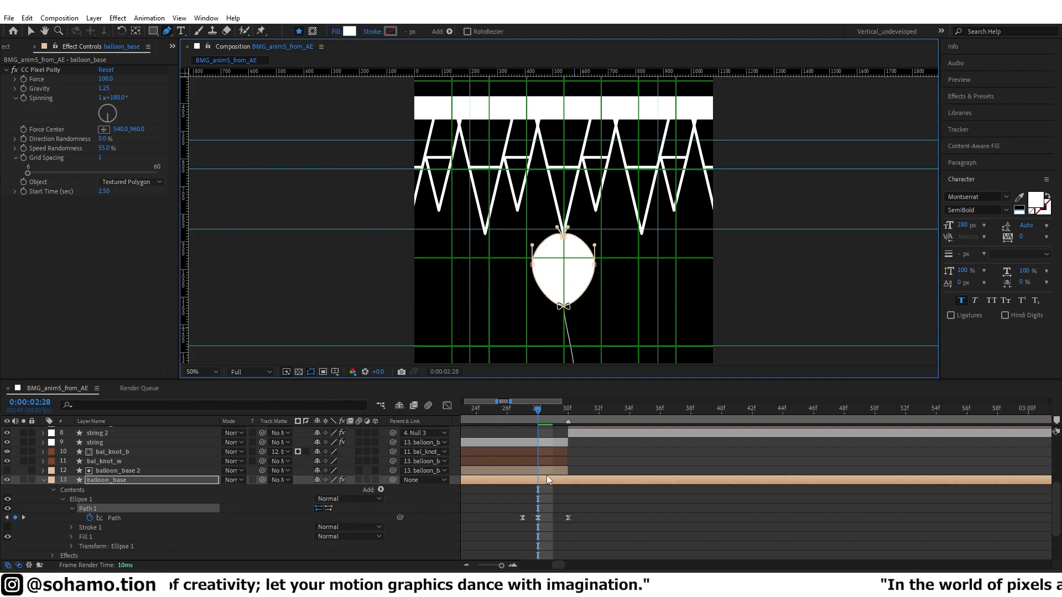
Deepen the dent at 0:00:02:29 by pulling both top-vertex handles upward into a heart-like balloon shape.
{"action": "scroll", "coordinate": [546, 477], "scroll_direction": "up", "scroll_amount": 1}
{"action": "key", "text": "Page_Down"}
{"action": "scroll", "coordinate": [555, 334], "scroll_direction": "up", "scroll_amount": 1}
{"action": "left_click_drag", "start_coordinate": [572, 149], "coordinate": [595, 125]}
{"action": "left_click_drag", "start_coordinate": [546, 197], "coordinate": [547, 123]}
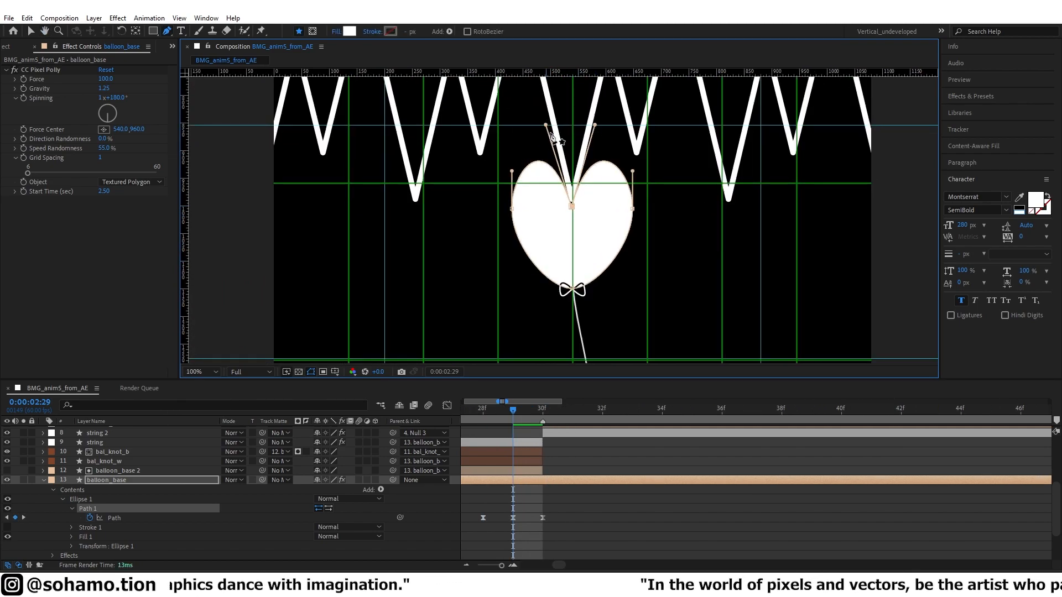
{"action": "scroll", "coordinate": [558, 148], "scroll_direction": "down", "scroll_amount": 2}
Preview the spikes denting and bursting the balloon around 0:00:02:30.
{"action": "left_click", "coordinate": [564, 457]}
{"action": "scroll", "coordinate": [557, 305], "scroll_direction": "down", "scroll_amount": 1}
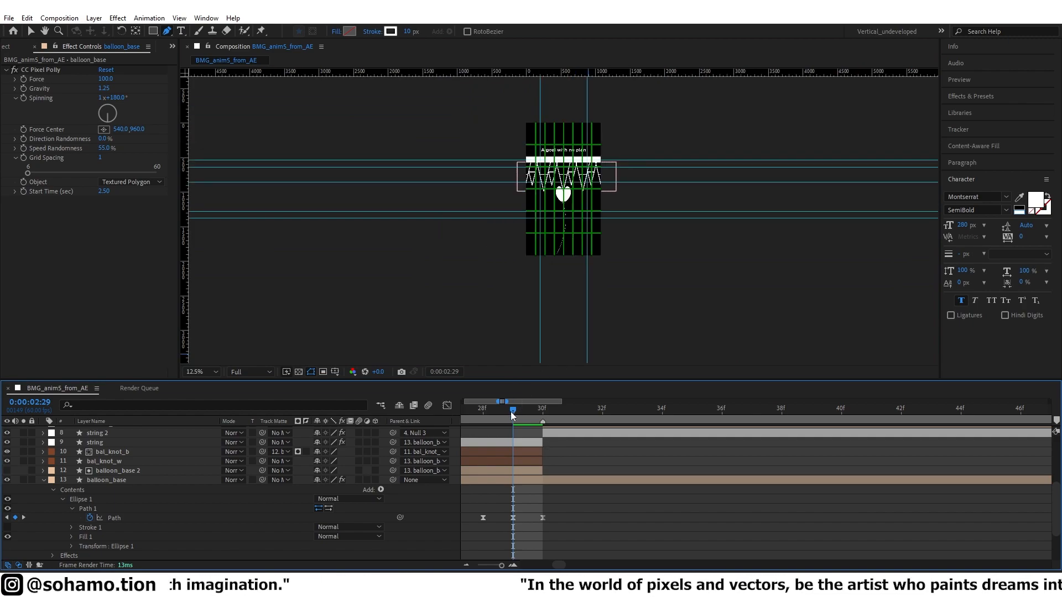
{"action": "left_click_drag", "start_coordinate": [512, 410], "coordinate": [433, 403]}
{"action": "key", "text": "space"}
{"action": "scroll", "coordinate": [470, 434], "scroll_direction": "down", "scroll_amount": 2}
{"action": "key", "text": "space"}
{"action": "scroll", "coordinate": [564, 448], "scroll_direction": "down", "scroll_amount": 2}
{"action": "left_click_drag", "start_coordinate": [575, 412], "coordinate": [462, 416]}
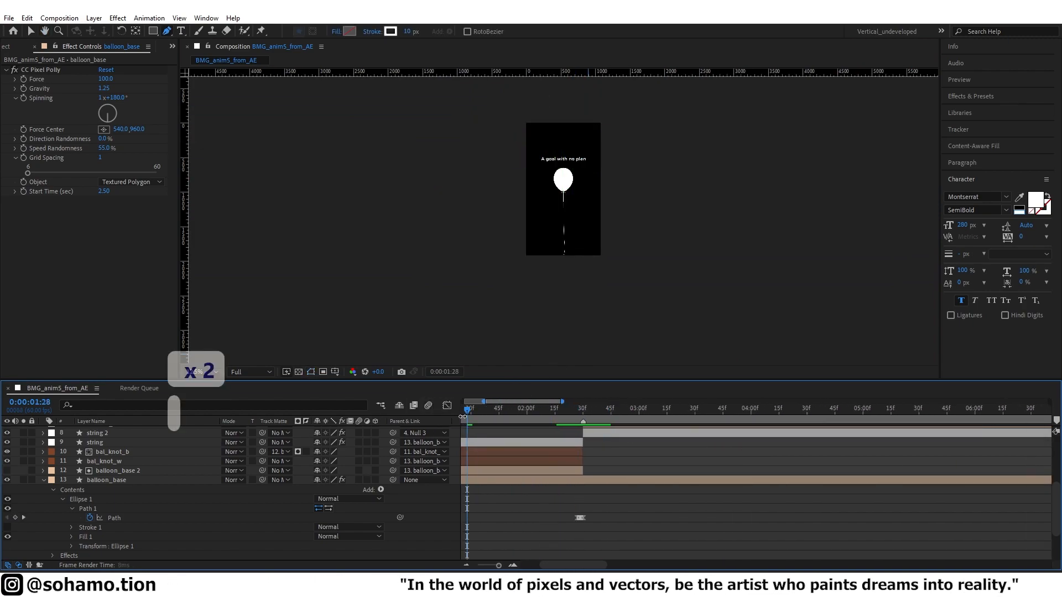
{"action": "key", "text": "space"}
{"action": "left_click_drag", "start_coordinate": [573, 412], "coordinate": [529, 416]}
{"action": "key", "text": "space"}
{"action": "key", "text": "space"}
{"action": "key", "text": "space"}
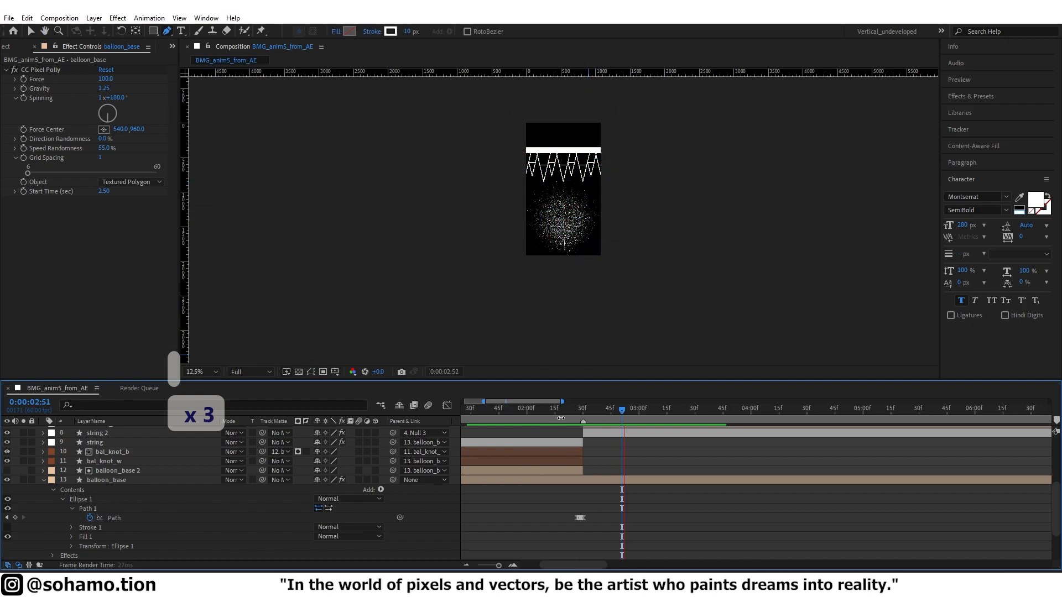
{"action": "key", "text": "space"}
Lower base_spikes to a Y Position of 852.7 at 0:00:03:20 and preview its movement.
{"action": "scroll", "coordinate": [645, 450], "scroll_direction": "up", "scroll_amount": 4}
{"action": "scroll", "coordinate": [571, 192], "scroll_direction": "up", "scroll_amount": 2}
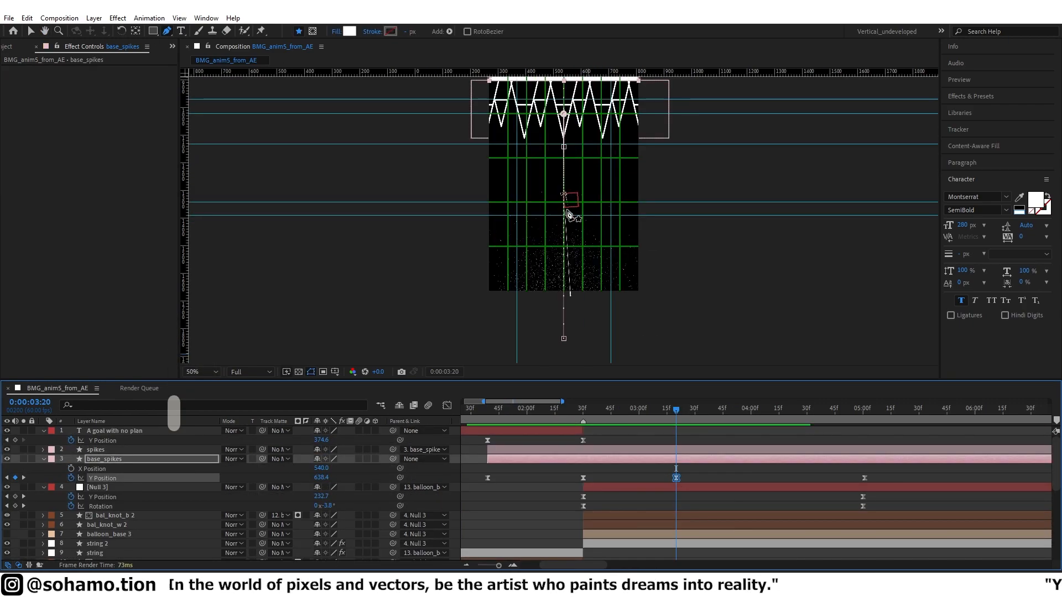
{"action": "key", "text": "v"}
{"action": "key", "text": "grave"}
{"action": "key", "text": "v"}
{"action": "left_click_drag", "start_coordinate": [581, 220], "coordinate": [580, 239]}
{"action": "key", "text": "grave"}
{"action": "scroll", "coordinate": [588, 216], "scroll_direction": "down", "scroll_amount": 3}
{"action": "left_click", "coordinate": [602, 444]}
{"action": "left_click", "coordinate": [552, 411]}
{"action": "key", "text": "space"}
{"action": "key", "text": "space"}
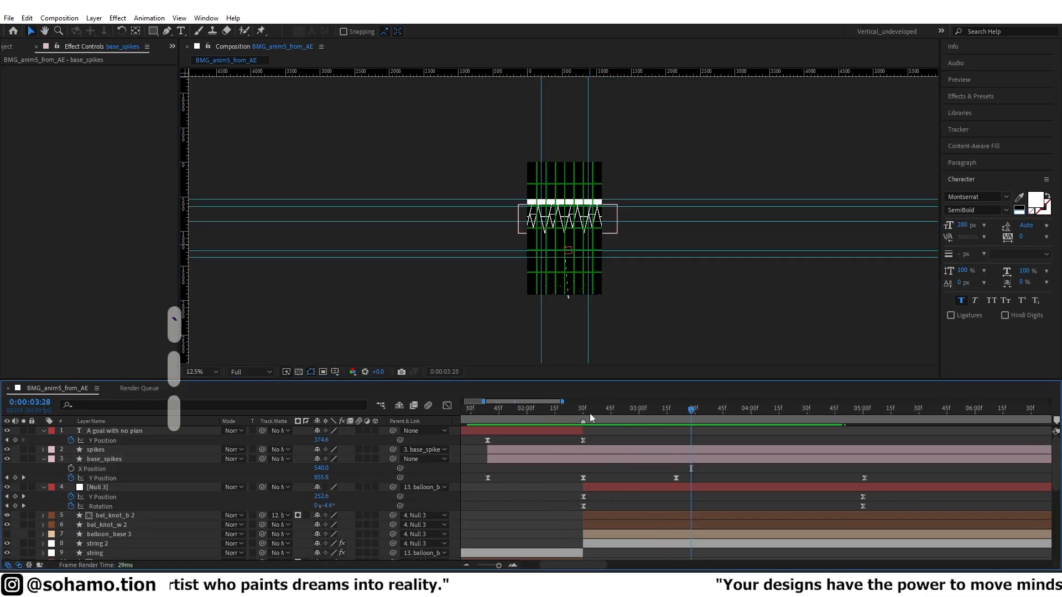
Extend the "A goal with no plan" layer to about 0:00:06:00 and try duplicating it.
{"action": "left_click", "coordinate": [676, 411]}
{"action": "scroll", "coordinate": [584, 312], "scroll_direction": "up", "scroll_amount": 2}
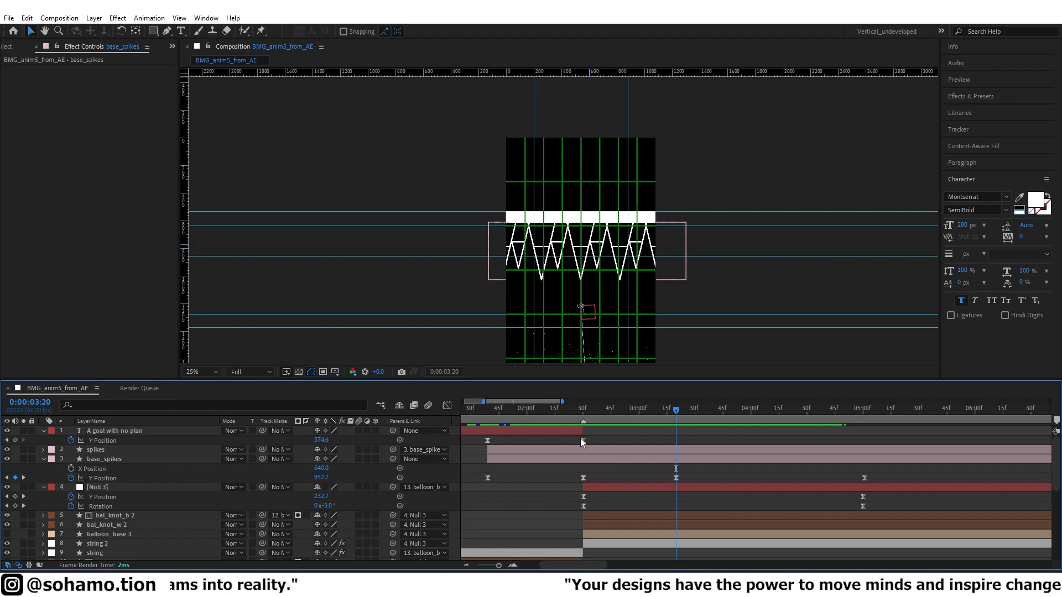
{"action": "key", "text": "ctrl+z"}
{"action": "key", "text": "ctrl+d"}
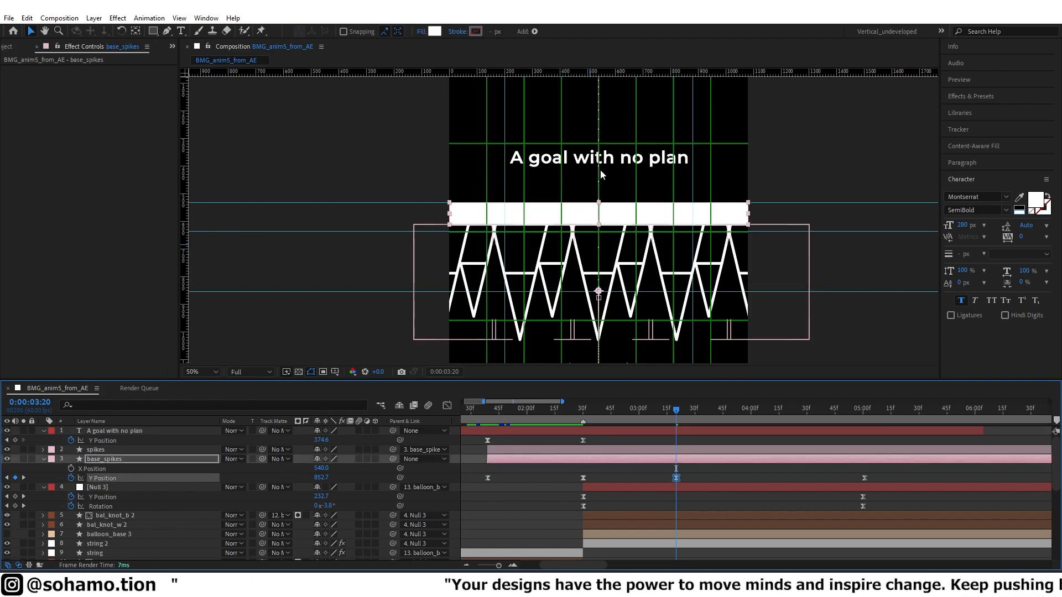
{"action": "scroll", "coordinate": [605, 183], "scroll_direction": "up", "scroll_amount": 4}
{"action": "key", "text": "u"}
{"action": "scroll", "coordinate": [522, 445], "scroll_direction": "down", "scroll_amount": 3}
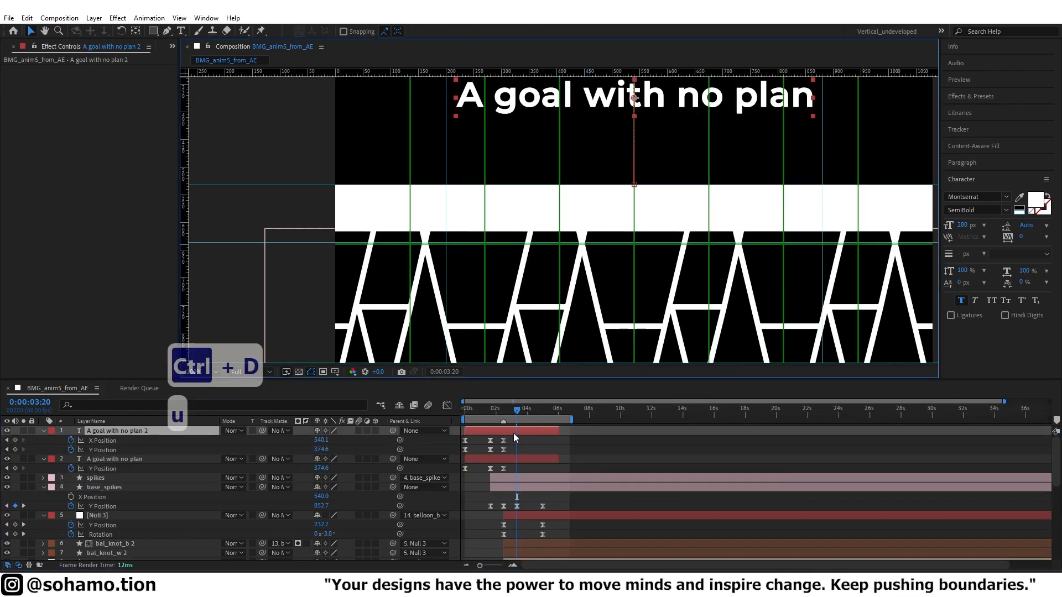
{"action": "key", "text": "Delete"}
Bring the "is just a wish." text layer to the top of the layer stack and make it visible.
{"action": "key", "text": "grave"}
{"action": "left_click", "coordinate": [90, 341]}
{"action": "key", "text": "ctrl+shift+bracketright"}
{"action": "key", "text": "grave"}
{"action": "left_click", "coordinate": [7, 431]}
{"action": "key", "text": "u"}
{"action": "left_click", "coordinate": [535, 439]}
{"action": "left_click", "coordinate": [536, 430]}
{"action": "left_click", "coordinate": [1019, 213]}
Raise base_spikes to a Y Position of 734.7 at 0:00:03:20, just beneath the title text.
{"action": "key", "text": "v"}
{"action": "left_click_drag", "start_coordinate": [628, 152], "coordinate": [539, 236]}
{"action": "mouse_move", "coordinate": [516, 409]}
{"action": "left_mouse_down"}
{"action": "mouse_move", "coordinate": [499, 414]}
{"action": "mouse_move", "coordinate": [516, 414]}
{"action": "left_mouse_up"}
{"action": "left_click", "coordinate": [525, 466]}
{"action": "key", "text": "v"}
{"action": "left_click_drag", "start_coordinate": [547, 297], "coordinate": [586, 232]}
Split the "is just a wish." layer at 0:00:03:20 and delete its earlier part.
{"action": "left_click", "coordinate": [520, 431]}
{"action": "key", "text": "ctrl+shift+d"}
{"action": "key", "text": "Delete"}
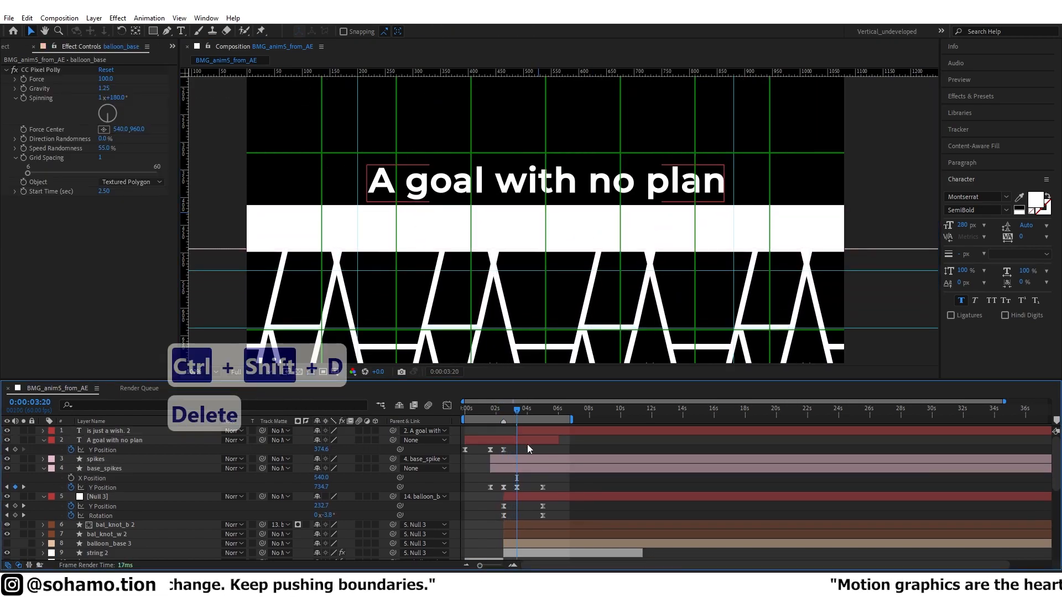
Move both text layers below base_spikes in the layer stack and preview the text reveal.
{"action": "scroll", "coordinate": [489, 402], "scroll_direction": "down", "scroll_amount": 1}
{"action": "left_click_drag", "start_coordinate": [97, 431], "coordinate": [94, 492]}
{"action": "scroll", "coordinate": [622, 259], "scroll_direction": "down", "scroll_amount": 2}
{"action": "mouse_move", "coordinate": [513, 410]}
{"action": "left_mouse_down"}
{"action": "mouse_move", "coordinate": [464, 410]}
{"action": "mouse_move", "coordinate": [532, 408]}
{"action": "left_mouse_up"}
{"action": "scroll", "coordinate": [623, 263], "scroll_direction": "down", "scroll_amount": 1}
{"action": "key", "text": "space"}
Extend the "A goal with no plan" layer to the work area's end and move base_spikes' last Y Position keyframe there.
{"action": "left_click", "coordinate": [540, 485]}
{"action": "left_click_drag", "start_coordinate": [551, 477], "coordinate": [560, 478]}
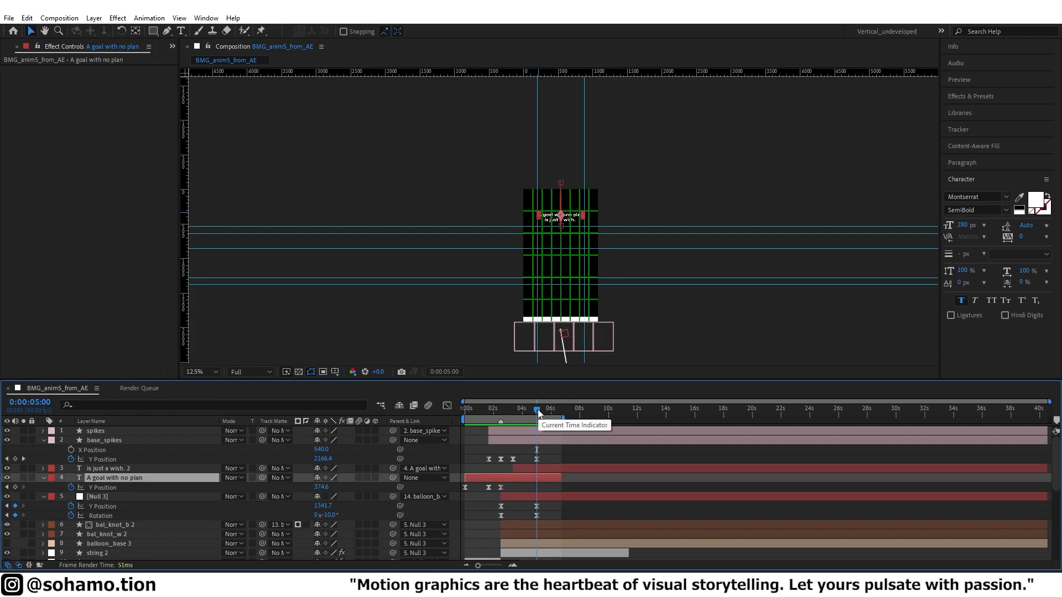
{"action": "left_click_drag", "start_coordinate": [536, 459], "coordinate": [561, 459]}
{"action": "left_click_drag", "start_coordinate": [536, 410], "coordinate": [513, 416]}
{"action": "key", "text": "space"}
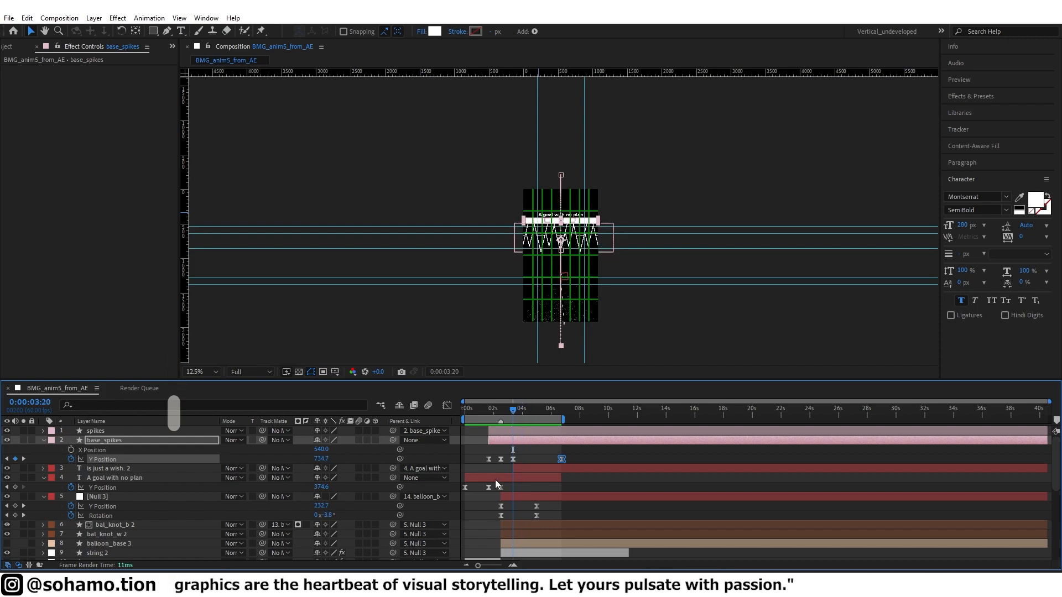
Copy the title's Y Position keyframe to 0:00:03:20 and set its Y Position to 1999.6 at 0:00:06:43.
{"action": "left_click_drag", "start_coordinate": [496, 469], "coordinate": [504, 491]}
{"action": "key", "text": "ctrl+c"}
{"action": "key", "text": "ctrl+c"}
{"action": "key", "text": "ctrl+v"}
{"action": "left_click_drag", "start_coordinate": [512, 413], "coordinate": [561, 417]}
{"action": "left_click_drag", "start_coordinate": [321, 487], "coordinate": [583, 460]}
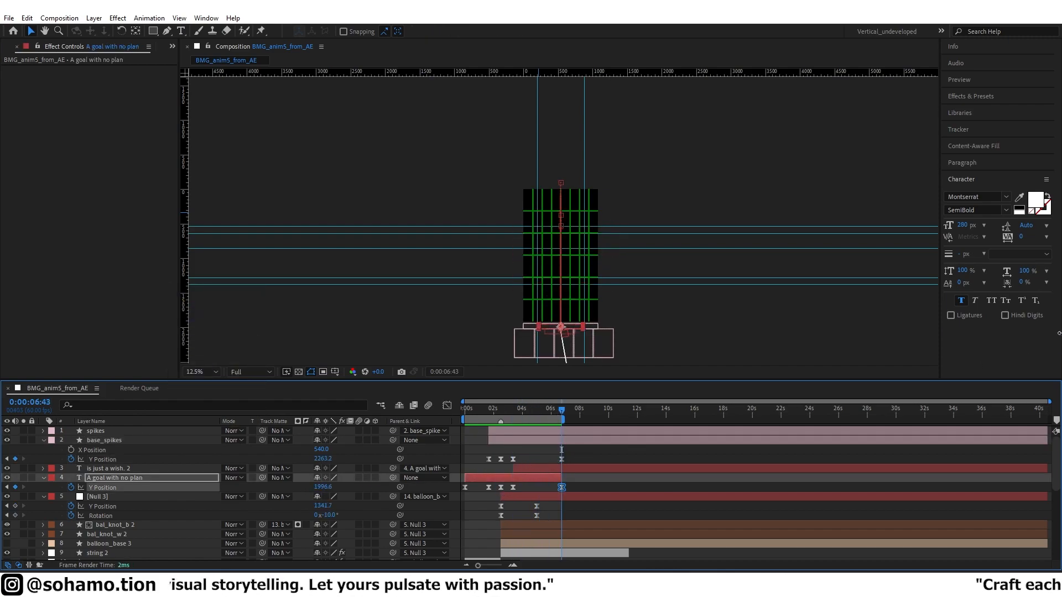
{"action": "left_click", "coordinate": [449, 405]}
{"action": "left_click", "coordinate": [447, 406]}
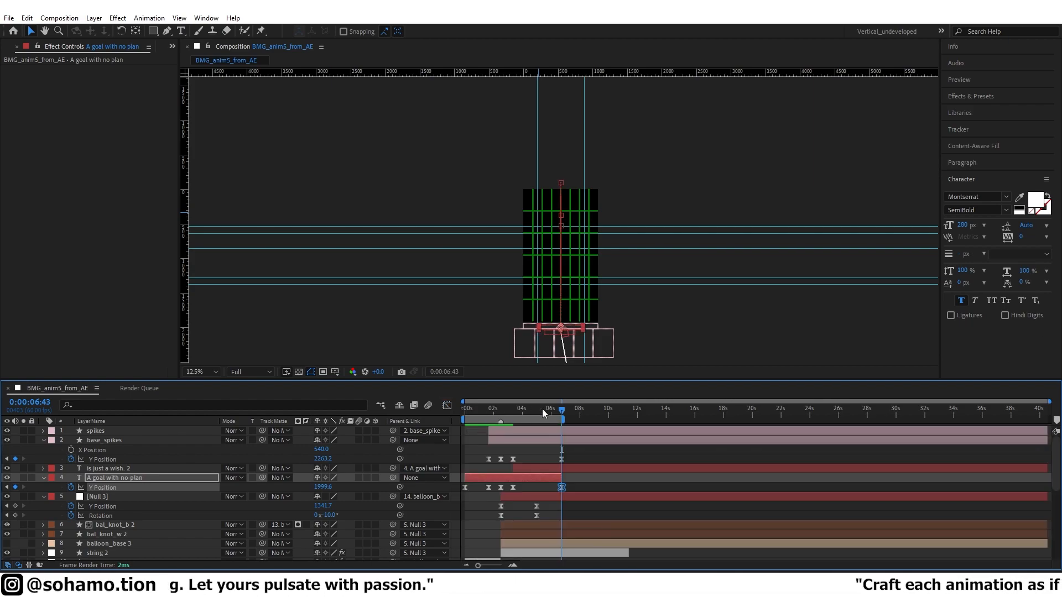
Delay the title's 0:00:03:20 Y Position keyframe to about 0:00:04:00 and preview the descent.
{"action": "left_click_drag", "start_coordinate": [535, 413], "coordinate": [538, 413]}
{"action": "left_click", "coordinate": [547, 455]}
{"action": "left_click", "coordinate": [513, 414]}
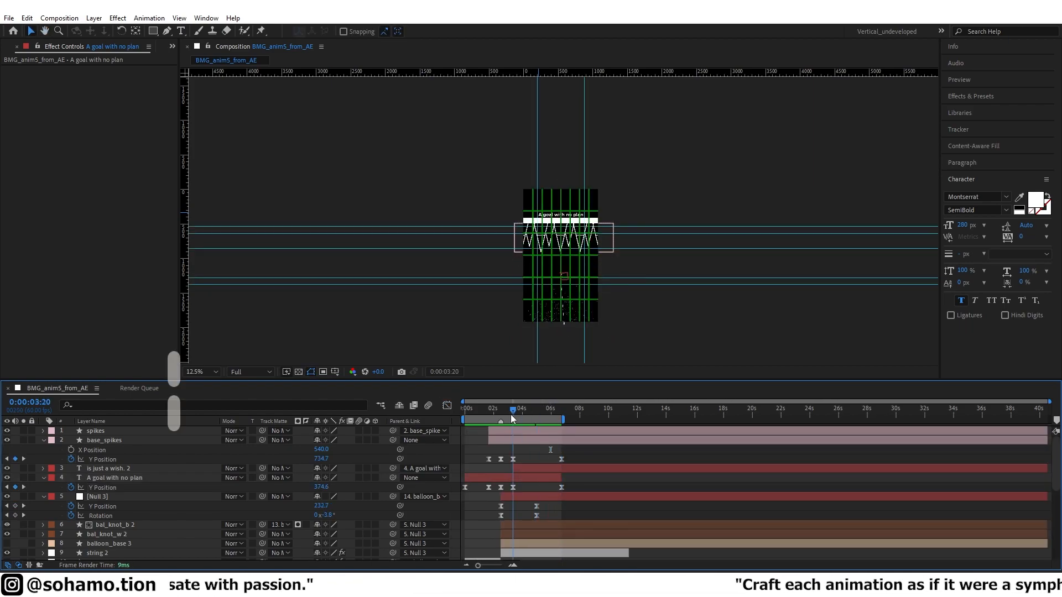
{"action": "left_click", "coordinate": [513, 487]}
{"action": "mouse_move", "coordinate": [513, 487]}
{"action": "left_mouse_down"}
{"action": "mouse_move", "coordinate": [540, 488]}
{"action": "mouse_move", "coordinate": [524, 487]}
{"action": "left_mouse_up"}
{"action": "left_click", "coordinate": [509, 413]}
{"action": "key", "text": "space"}
{"action": "key", "text": "space"}
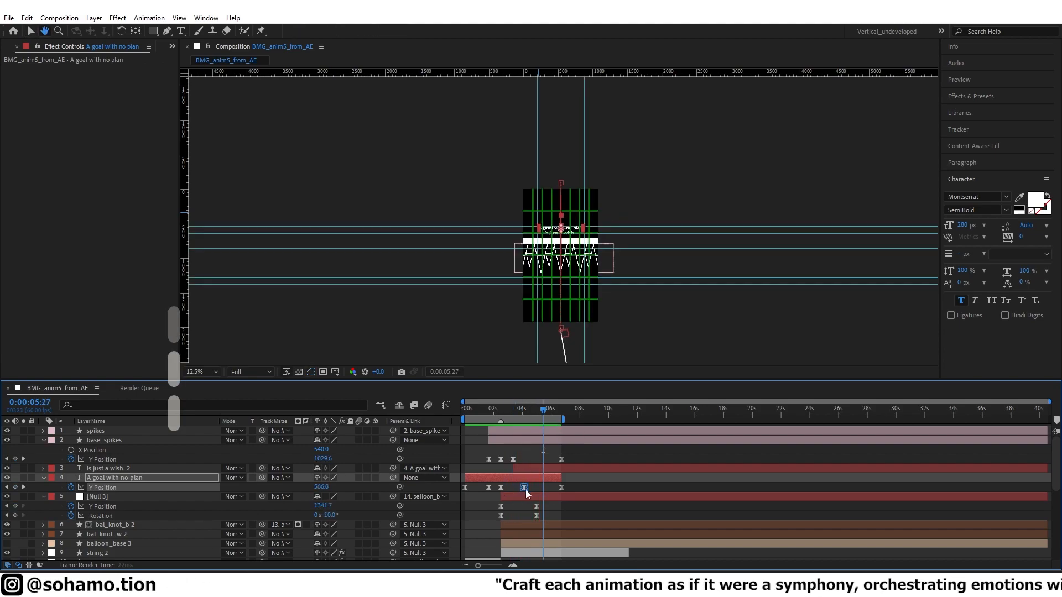
Preview the descent and try delaying the title's last Y Position keyframe to about 0:00:08:30.
{"action": "left_click", "coordinate": [447, 405]}
{"action": "scroll", "coordinate": [515, 498], "scroll_direction": "up", "scroll_amount": 1}
{"action": "left_click", "coordinate": [447, 405]}
{"action": "left_click", "coordinate": [489, 414]}
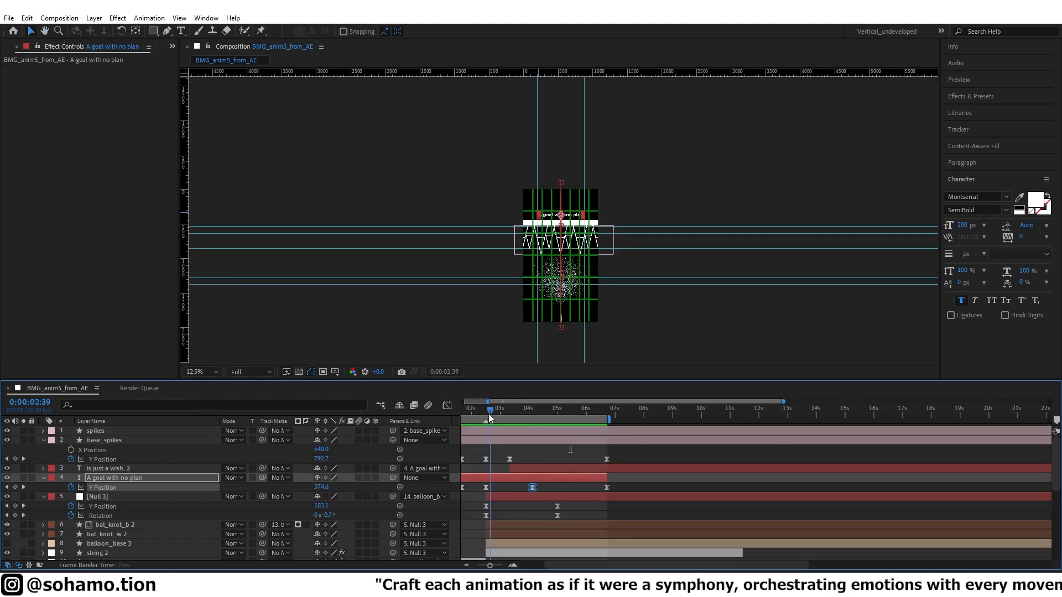
{"action": "key", "text": "space"}
{"action": "key", "text": "space"}
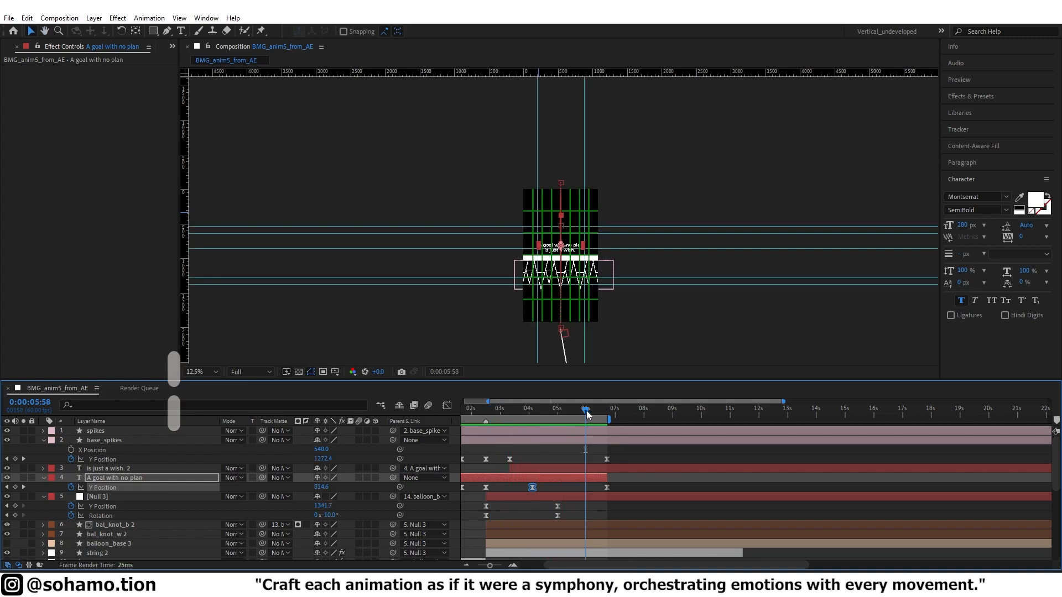
{"action": "left_click_drag", "start_coordinate": [606, 487], "coordinate": [659, 487]}
{"action": "key", "text": "space"}
{"action": "key", "text": "space"}
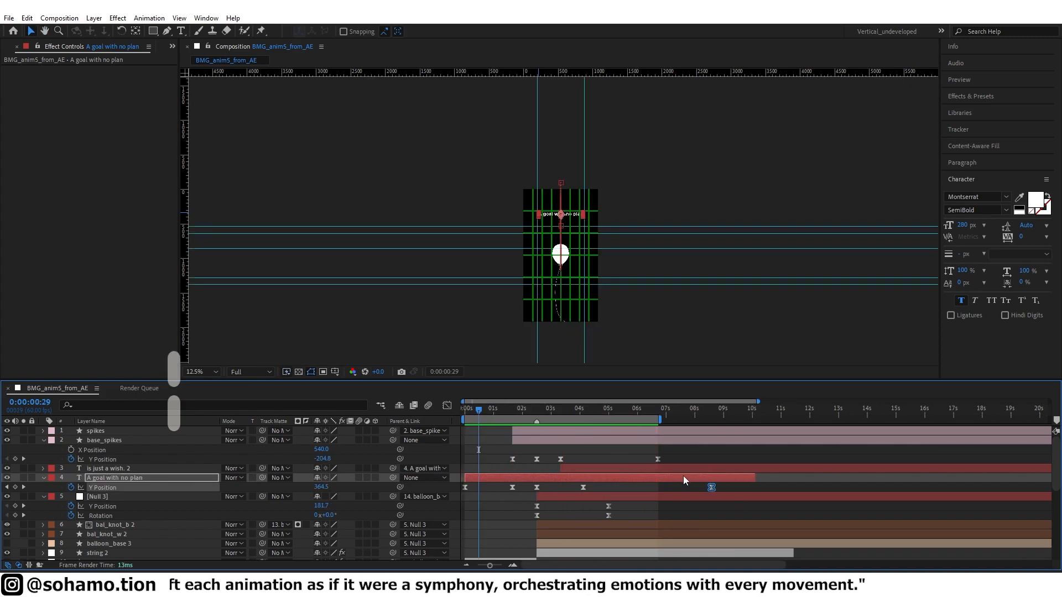
Lengthen the incoming ease of base_spikes' last Y Position keyframe in the graph and preview the spikes' exit.
{"action": "left_click", "coordinate": [658, 460]}
{"action": "key", "text": "shift+F3"}
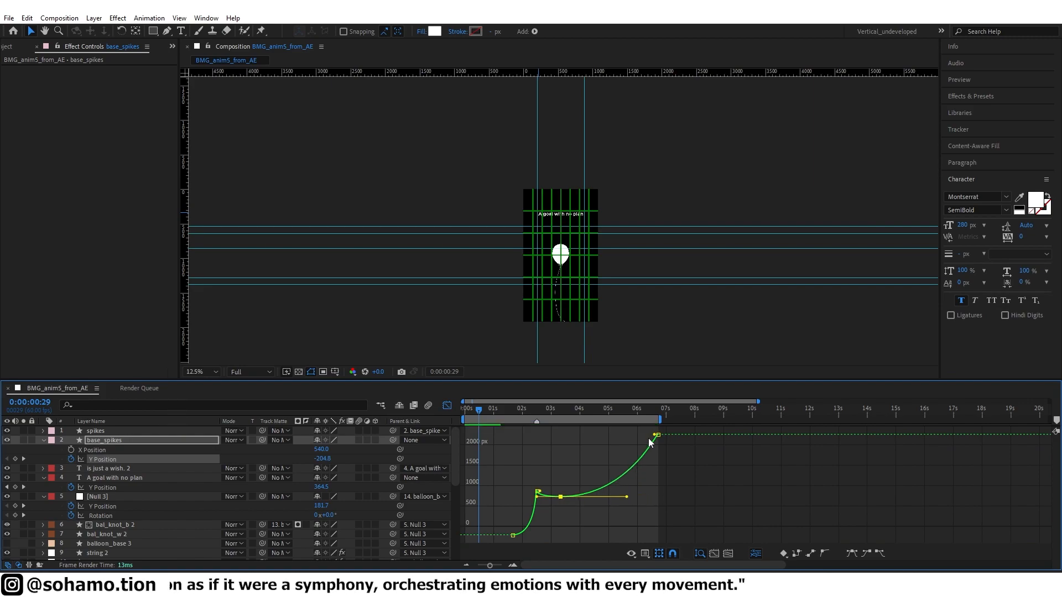
{"action": "key", "text": "space"}
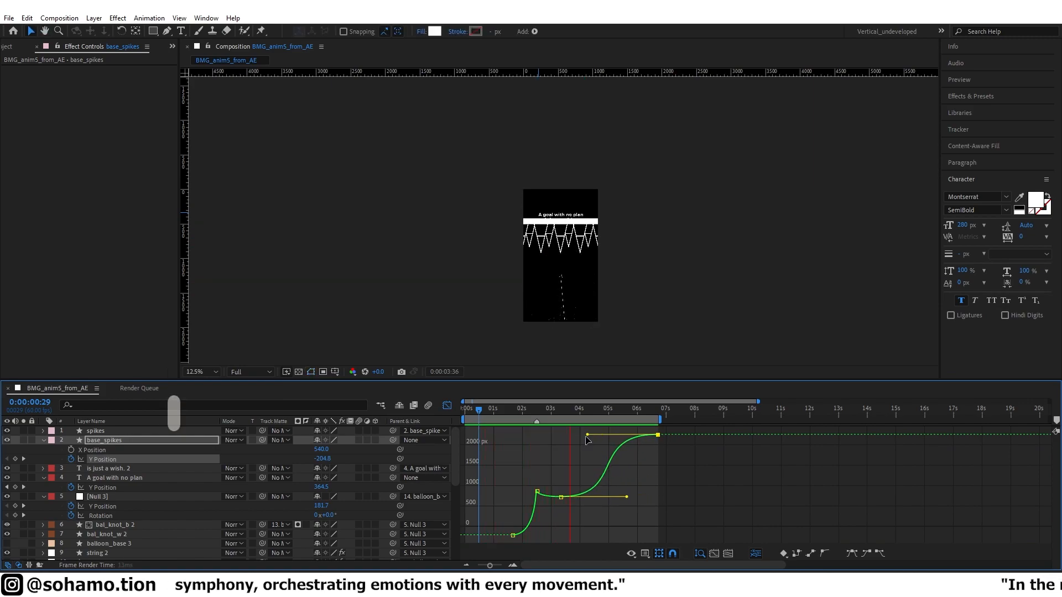
{"action": "key", "text": "space"}
{"action": "left_click", "coordinate": [658, 410]}
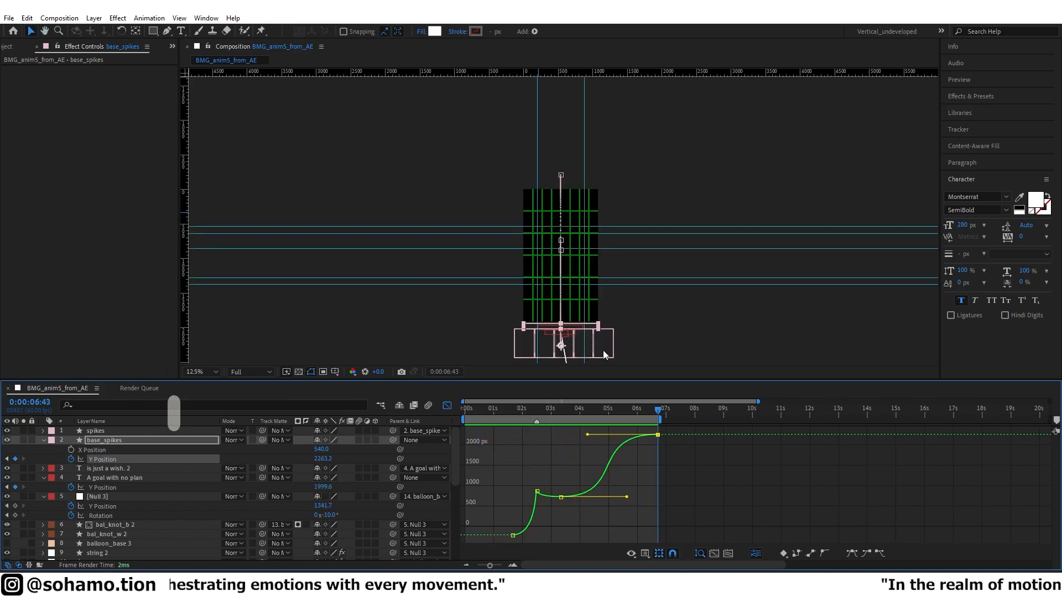
{"action": "left_click", "coordinate": [529, 410]}
{"action": "key", "text": "space"}
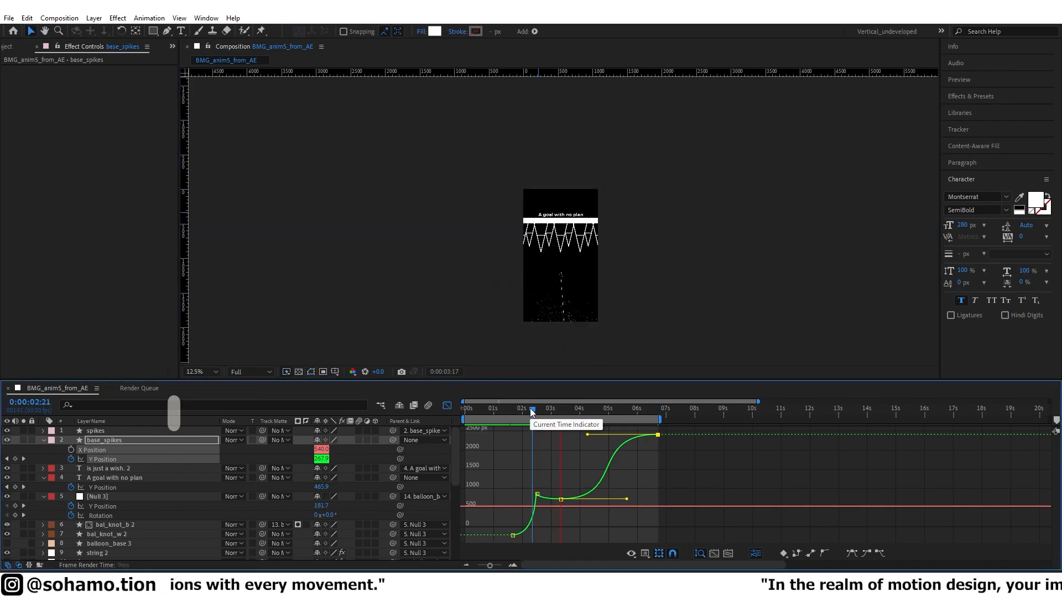
{"action": "key", "text": "space"}
{"action": "left_click", "coordinate": [636, 409]}
{"action": "left_click_drag", "start_coordinate": [637, 412], "coordinate": [595, 411]}
Return to the keyframe view and play the whole animation from 0:00:00:00.
{"action": "left_click", "coordinate": [447, 406]}
{"action": "left_click", "coordinate": [465, 410]}
{"action": "key", "text": "space"}
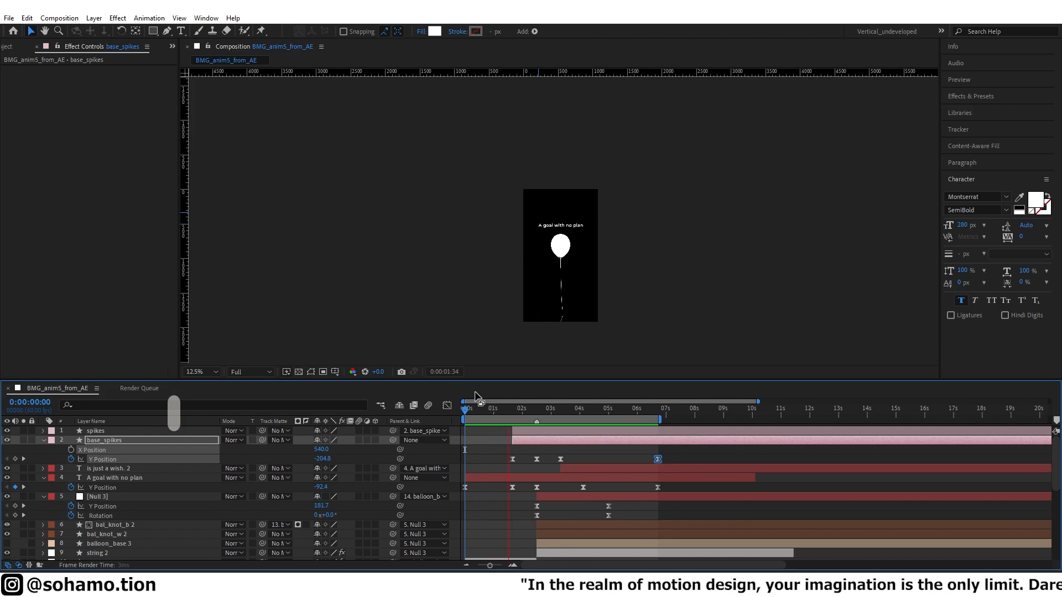
{"action": "key", "text": "space"}
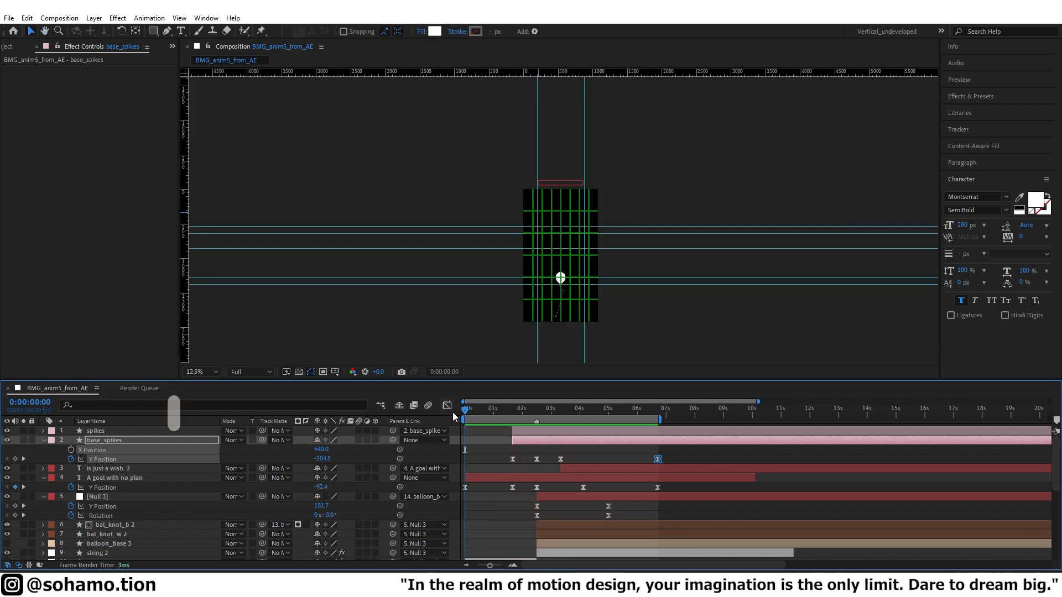
{"action": "key", "text": "space"}
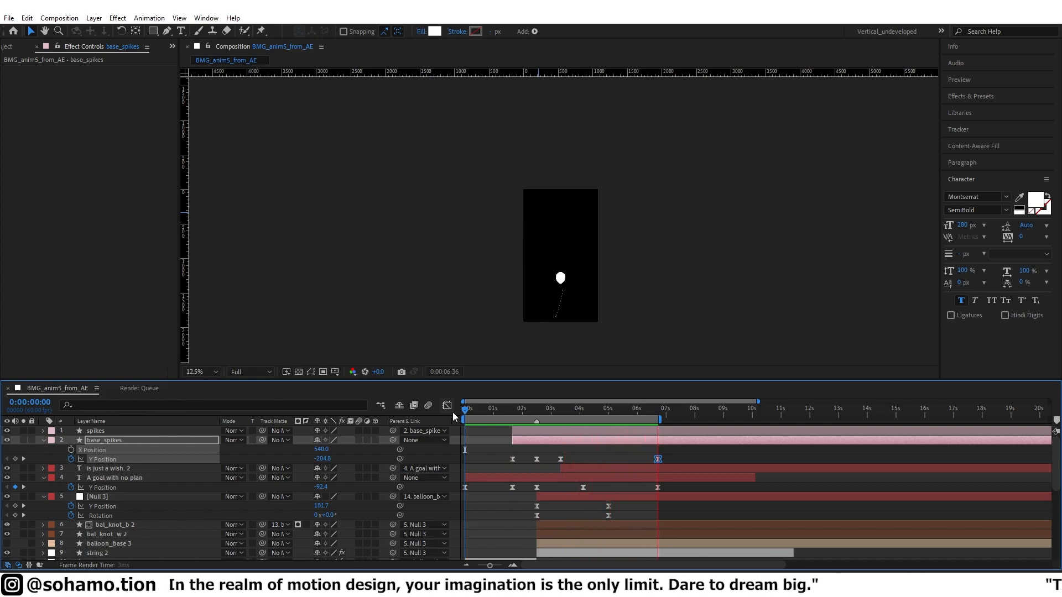
{"action": "key", "text": "space"}
Duplicate the balloon_base layer.
{"action": "left_click", "coordinate": [561, 279]}
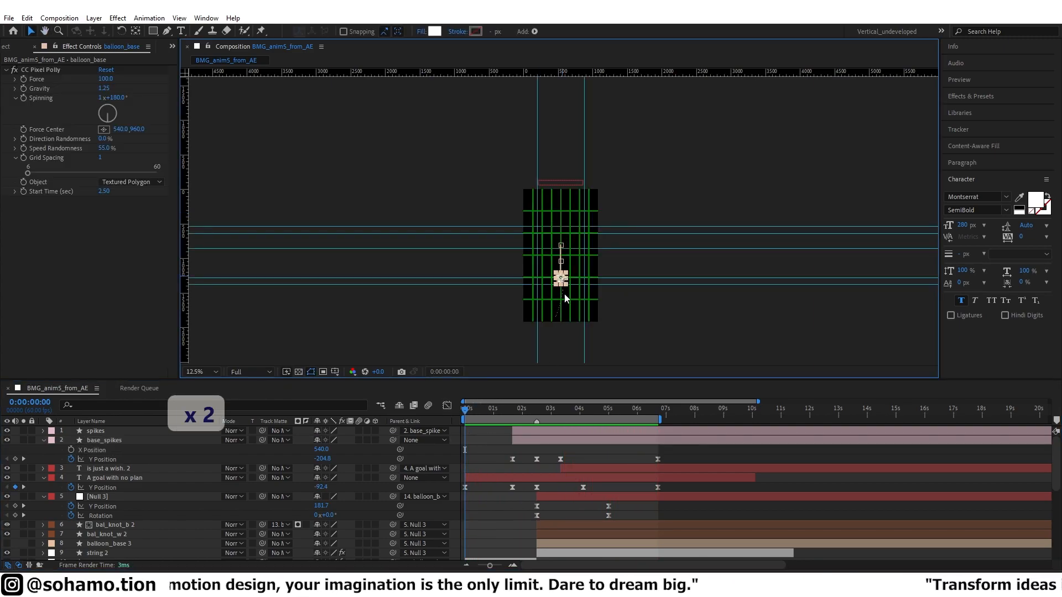
{"action": "key", "text": "grave"}
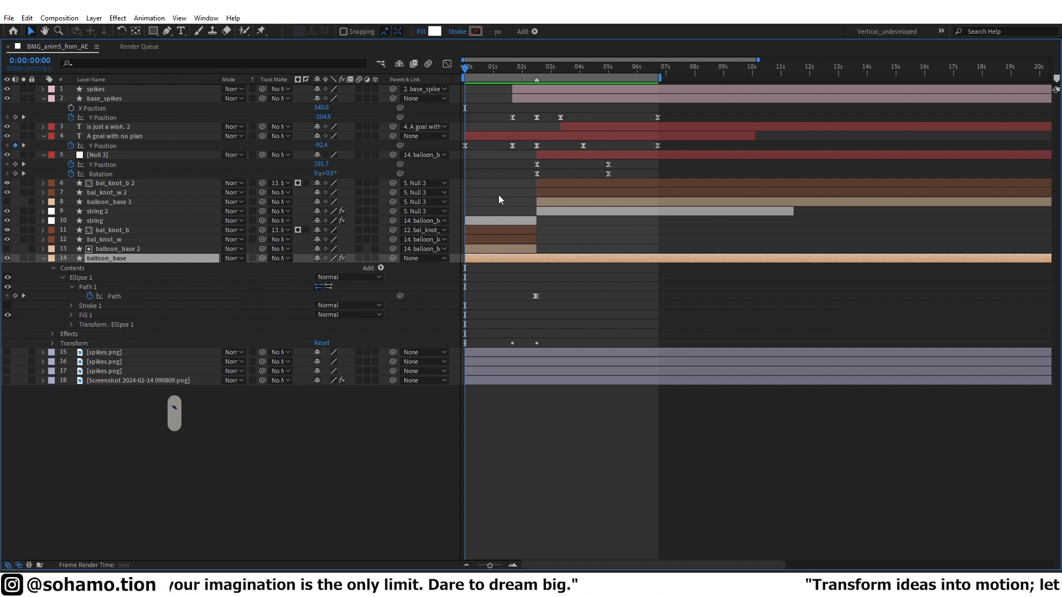
{"action": "key", "text": "ctrl+d"}
Try splitting balloon_base at 0:00:02:30, deleting the later part and removing the remaining part's keyframes.
{"action": "left_click", "coordinate": [536, 70]}
{"action": "left_click", "coordinate": [540, 269]}
{"action": "key", "text": "ctrl+shift+d"}
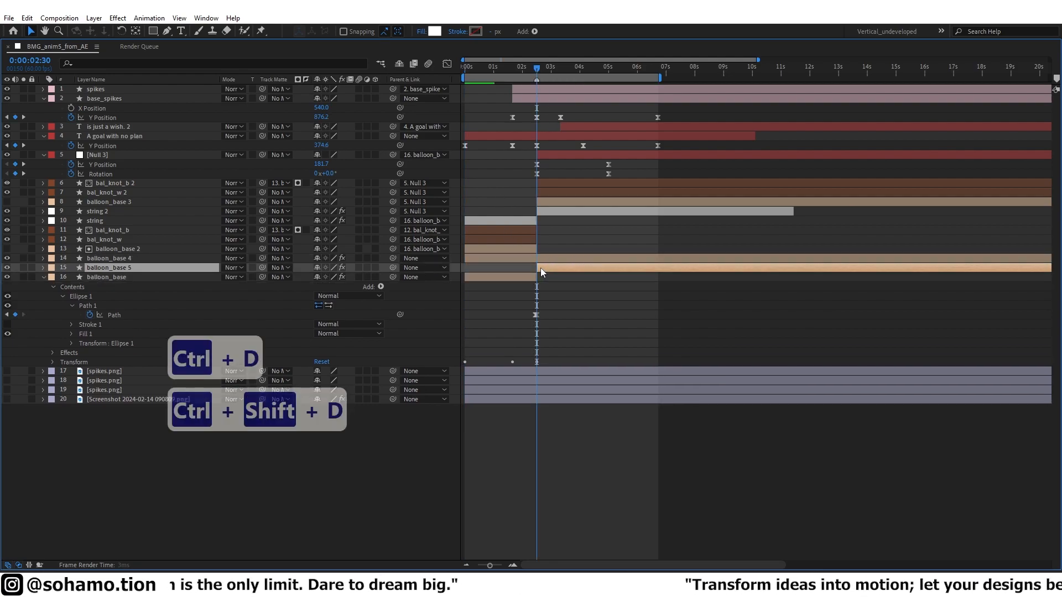
{"action": "key", "text": "Delete"}
{"action": "key", "text": "u"}
{"action": "left_click_drag", "start_coordinate": [550, 273], "coordinate": [450, 299]}
{"action": "key", "text": "Delete"}
{"action": "key", "text": "grave"}
{"action": "key", "text": "grave"}
{"action": "left_click", "coordinate": [152, 268]}
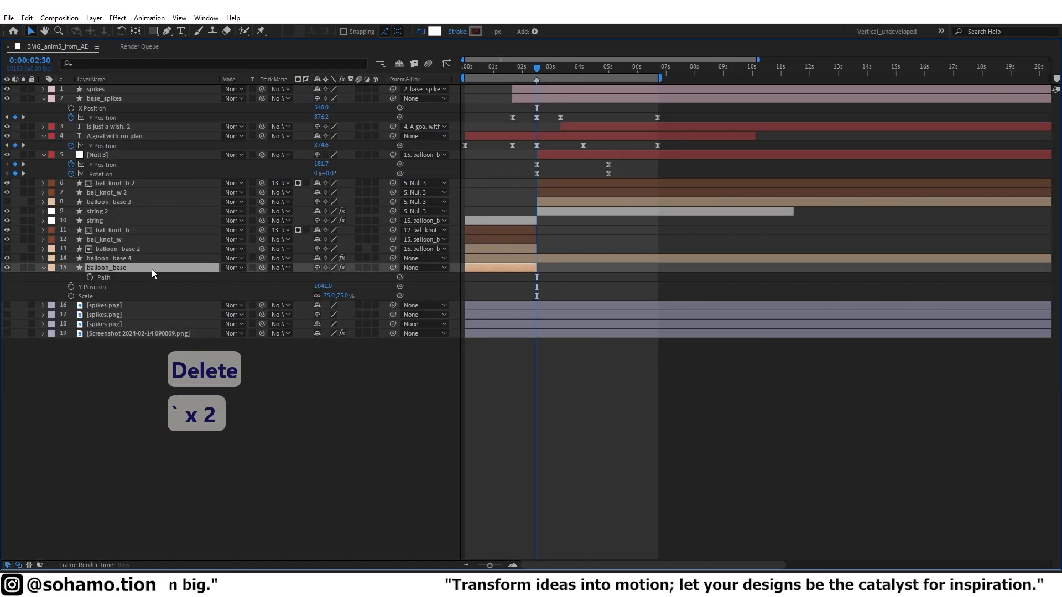
Undo the keyframe removal, layer deletion and split of balloon_base.
{"action": "key", "text": "ctrl+z"}
{"action": "key", "text": "ctrl+z"}
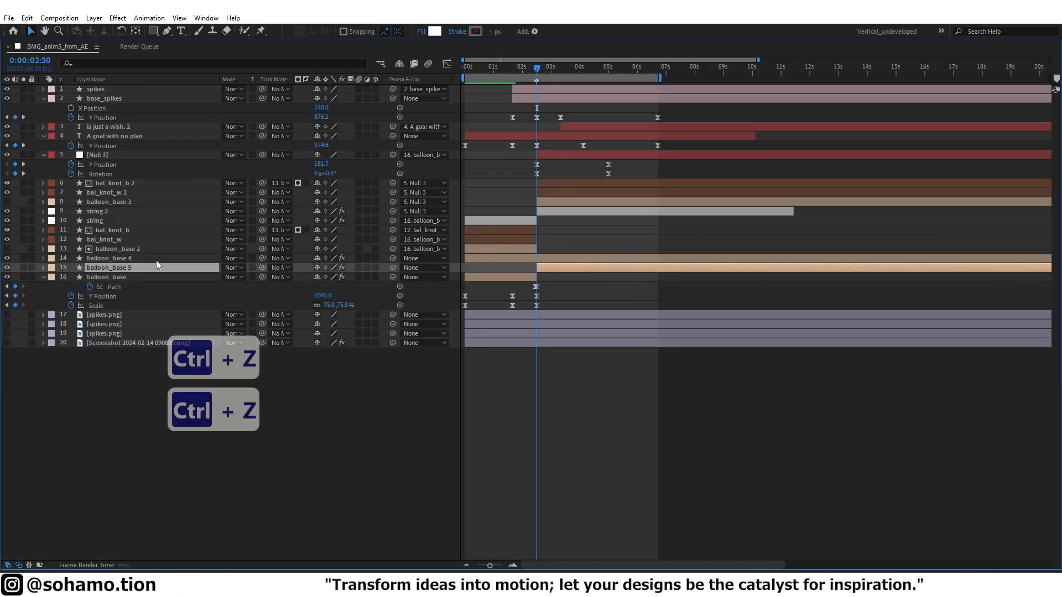
{"action": "key", "text": "ctrl+z"}
Remove all Path, Y Position and Scale keyframes from balloon_base 4, keeping its pose at 0:00:00:00.
{"action": "left_click", "coordinate": [552, 258]}
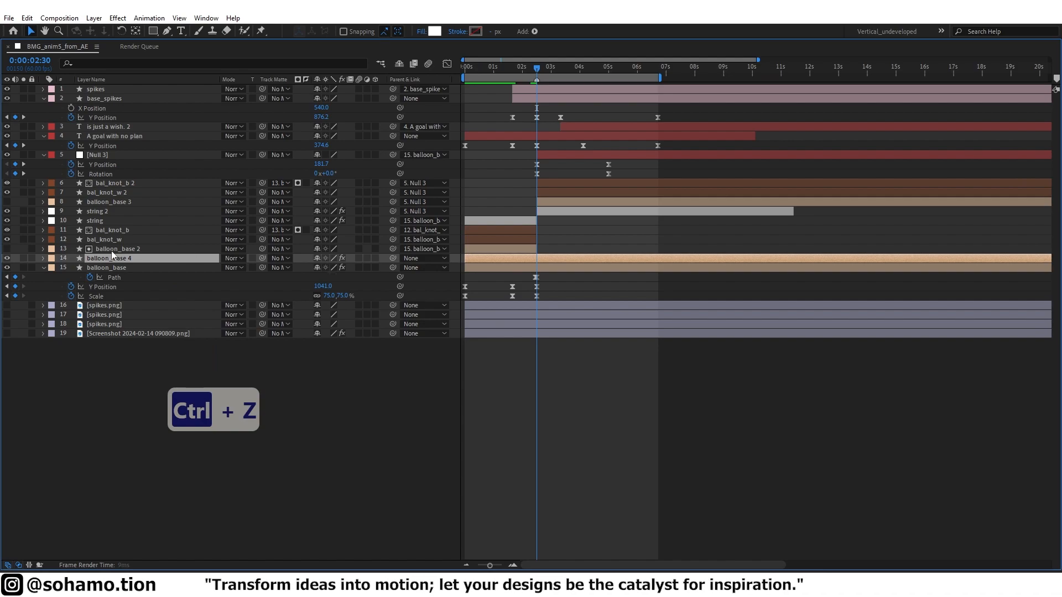
{"action": "key", "text": "u"}
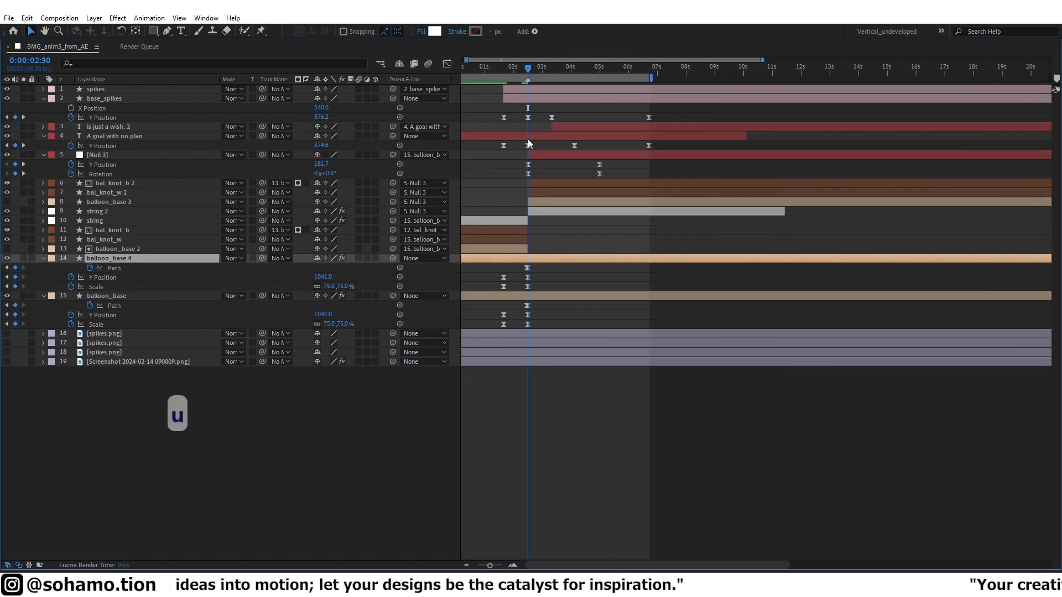
{"action": "key", "text": "grave"}
{"action": "key", "text": "grave"}
{"action": "key", "text": "grave"}
{"action": "key", "text": "grave"}
{"action": "key", "text": "grave"}
{"action": "key", "text": "grave"}
{"action": "key", "text": "grave"}
{"action": "key", "text": "grave"}
{"action": "key", "text": "Home"}
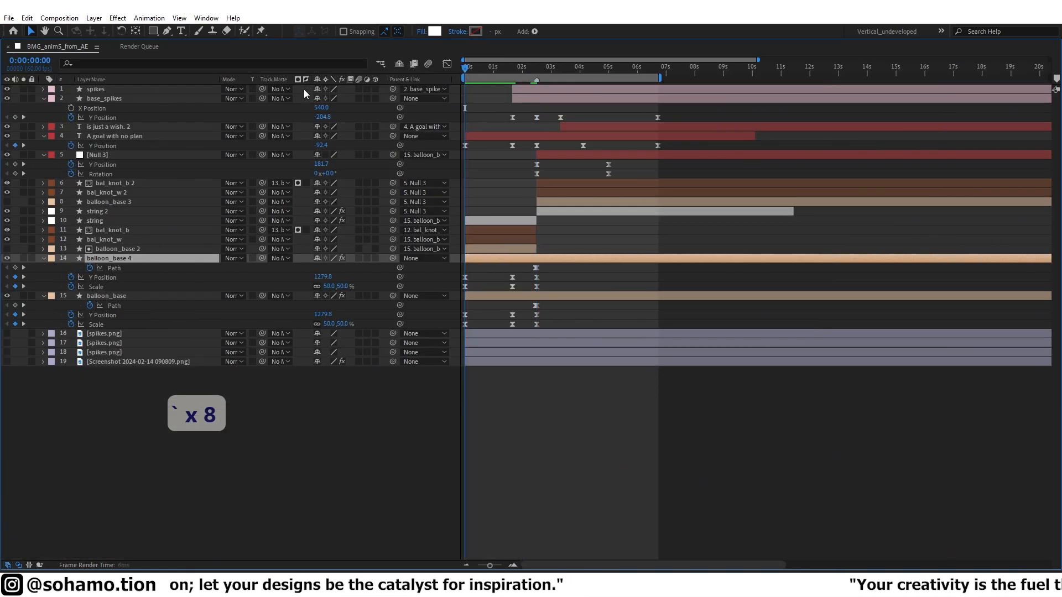
{"action": "left_click_drag", "start_coordinate": [553, 264], "coordinate": [466, 289]}
{"action": "key", "text": "Delete"}
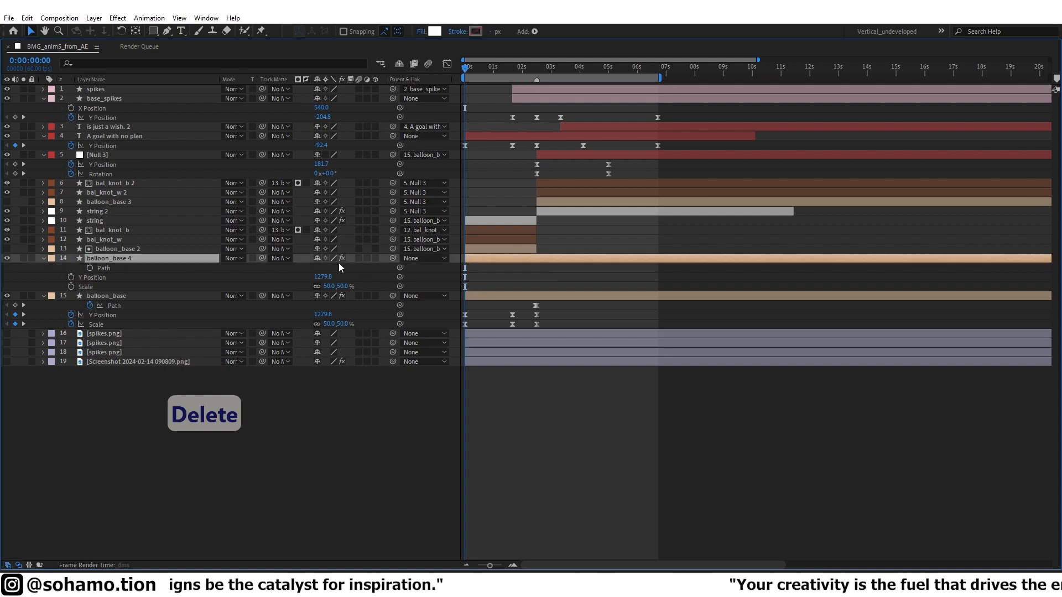
Bring balloon_base 4 to the top of the layer stack and shift it to start at about 0:00:04:06.
{"action": "key", "text": "ctrl+shift+bracketright"}
{"action": "key", "text": "grave"}
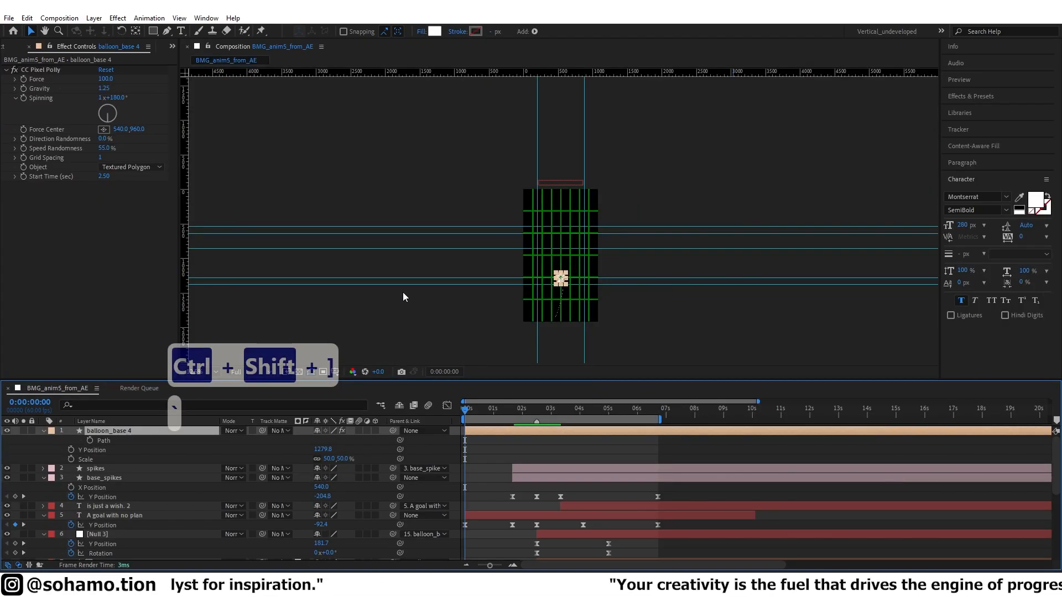
{"action": "left_click_drag", "start_coordinate": [562, 431], "coordinate": [680, 431]}
{"action": "left_click_drag", "start_coordinate": [612, 408], "coordinate": [606, 415]}
Trim the start of balloon_base 4 to 0:00:04:56 and check how it emerges through the spikes.
{"action": "scroll", "coordinate": [560, 234], "scroll_direction": "up", "scroll_amount": 4}
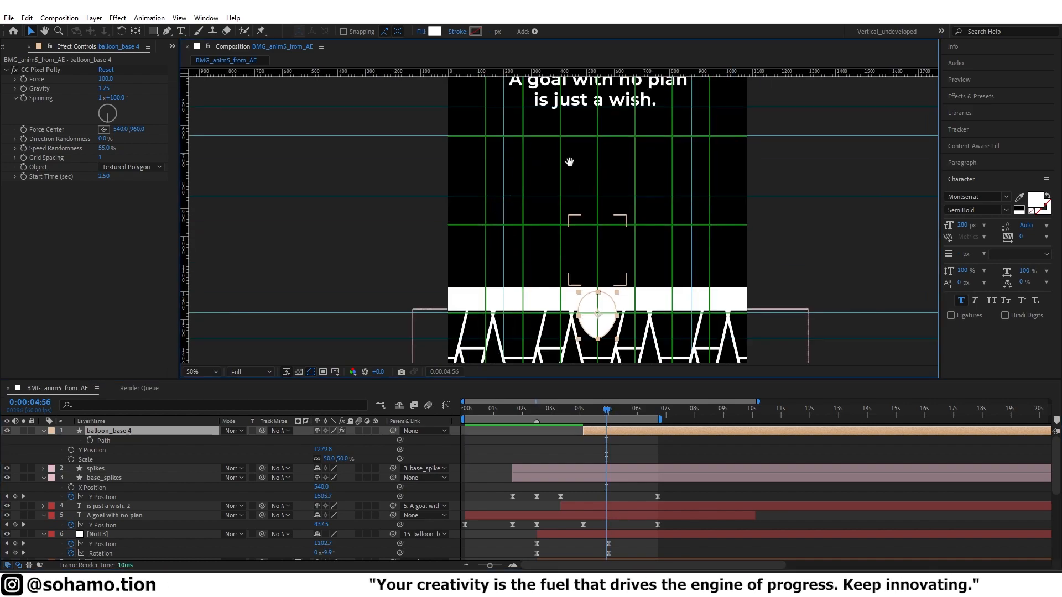
{"action": "scroll", "coordinate": [559, 234], "scroll_direction": "up", "scroll_amount": 2}
{"action": "key", "text": "Page_Down"}
{"action": "key", "text": "Page_Up"}
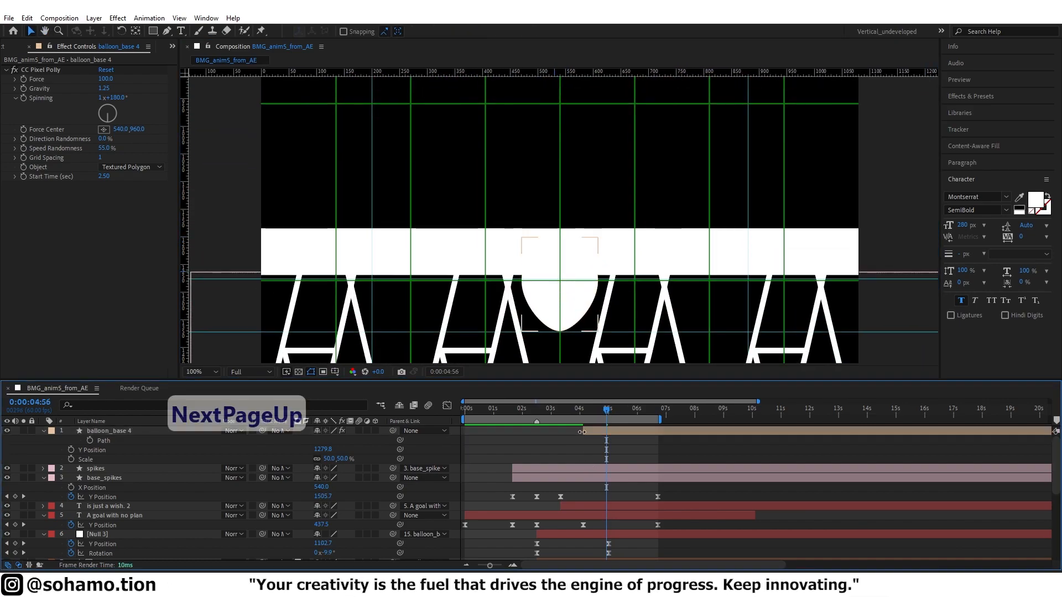
{"action": "scroll", "coordinate": [582, 292], "scroll_direction": "down", "scroll_amount": 3}
{"action": "scroll", "coordinate": [563, 271], "scroll_direction": "up", "scroll_amount": 3}
{"action": "left_click_drag", "start_coordinate": [564, 272], "coordinate": [563, 271]}
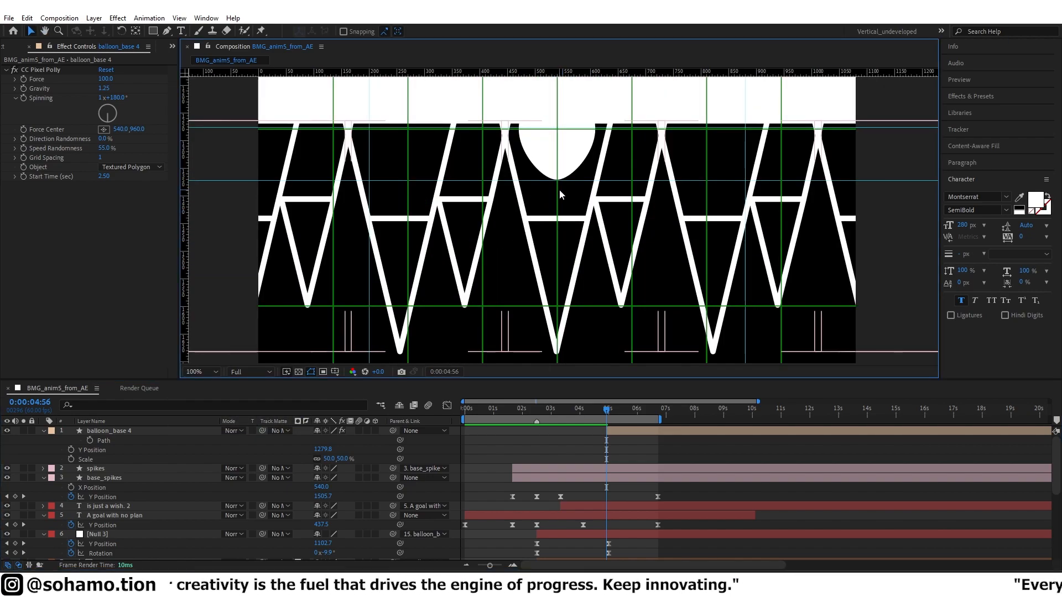
{"action": "scroll", "coordinate": [560, 194], "scroll_direction": "down", "scroll_amount": 3}
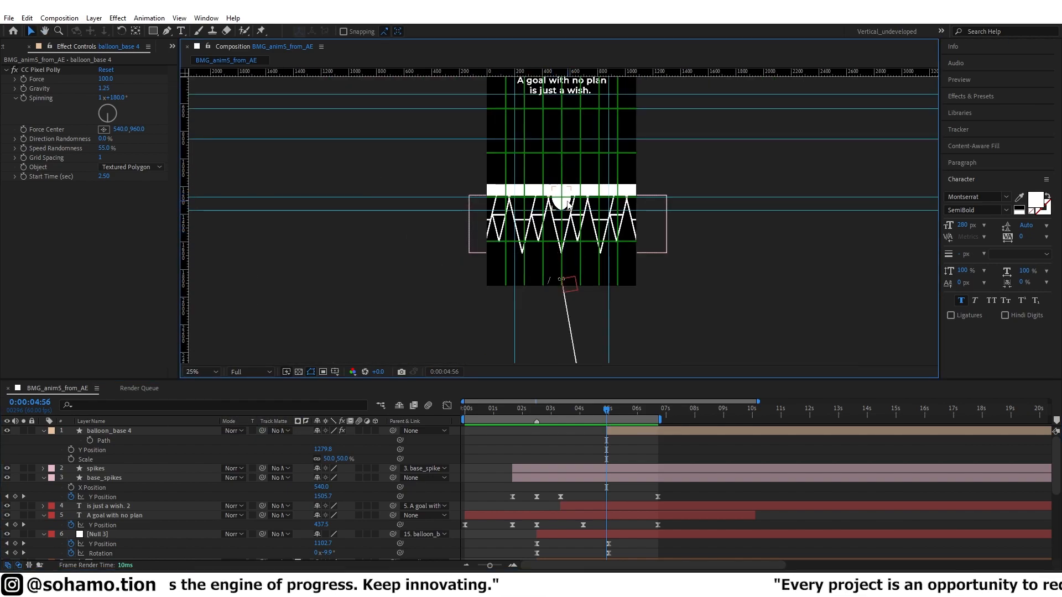
{"action": "scroll", "coordinate": [570, 165], "scroll_direction": "up", "scroll_amount": 3}
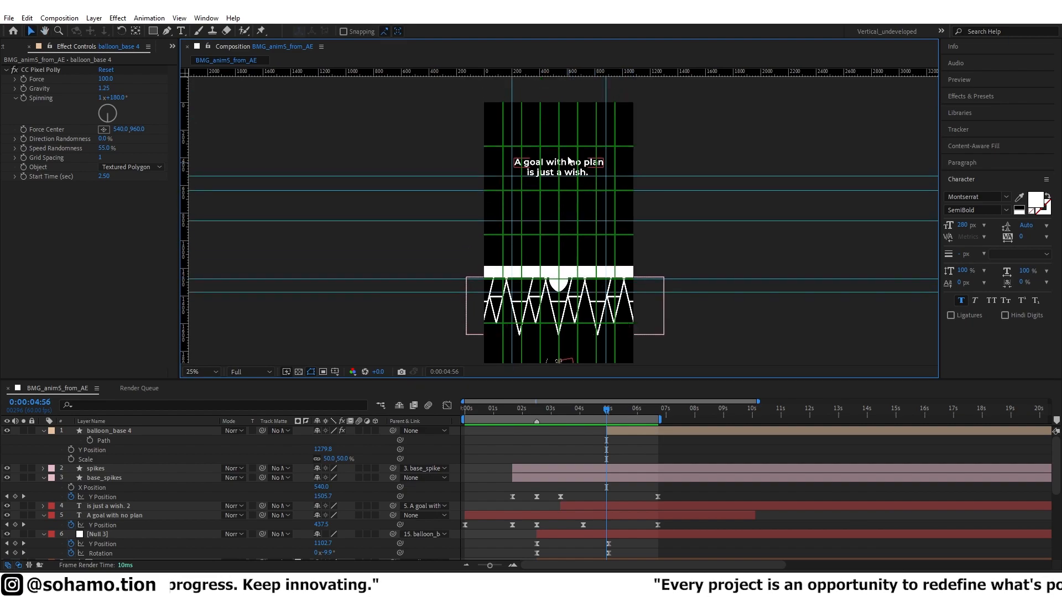
{"action": "key", "text": "space"}
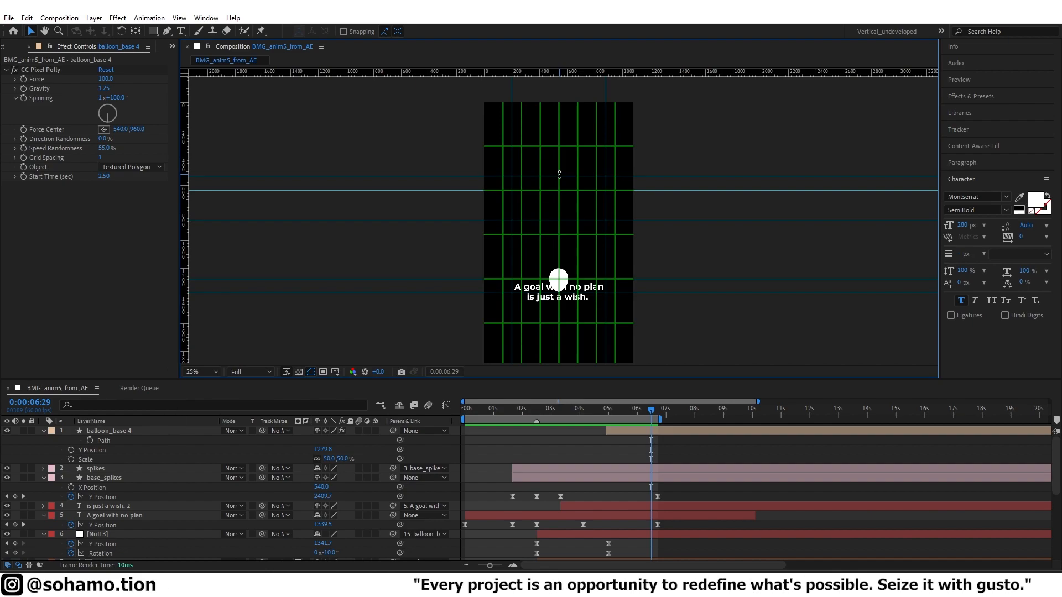
Delete the title's Y Position keyframe at about 0:00:04:06 and preview the descent.
{"action": "mouse_move", "coordinate": [598, 413]}
{"action": "left_mouse_down"}
{"action": "mouse_move", "coordinate": [629, 412]}
{"action": "mouse_move", "coordinate": [583, 413]}
{"action": "left_mouse_up"}
{"action": "scroll", "coordinate": [569, 315], "scroll_direction": "down", "scroll_amount": 2}
{"action": "left_click", "coordinate": [583, 525]}
{"action": "key", "text": "Delete"}
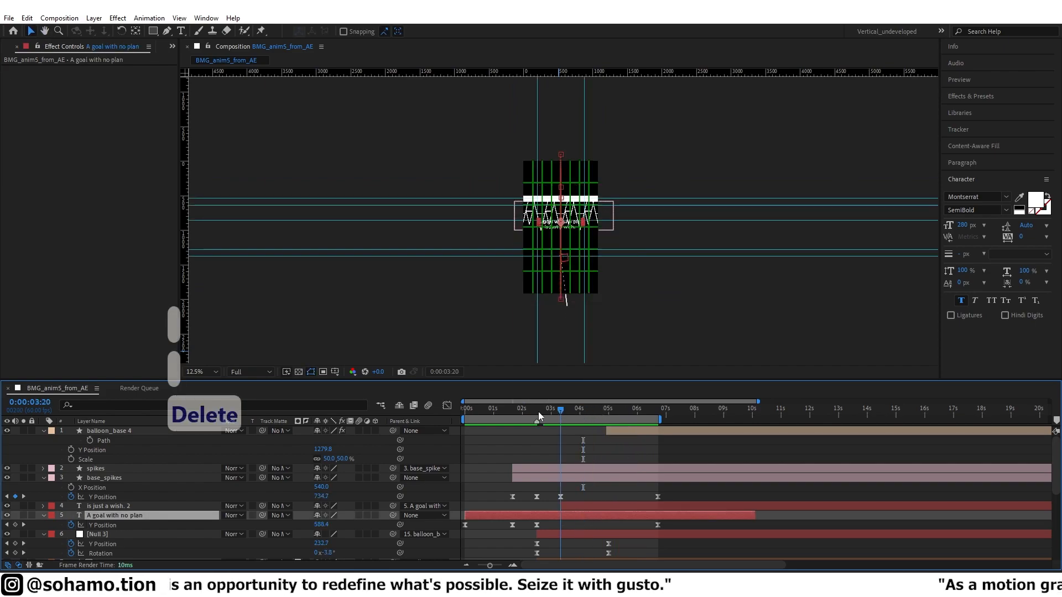
{"action": "left_click", "coordinate": [529, 412]}
{"action": "key", "text": "space"}
{"action": "left_click", "coordinate": [559, 410]}
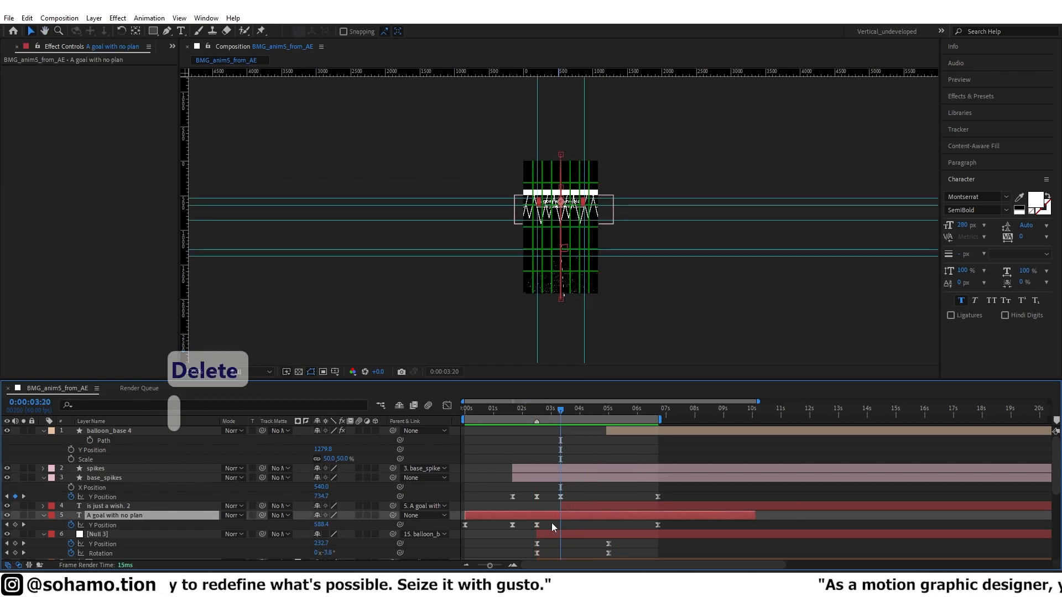
Copy the title's 0:00:02:30 Y Position keyframe to 0:00:03:20, preview the motion and save the project.
{"action": "left_click", "coordinate": [536, 525]}
{"action": "key", "text": "ctrl+c"}
{"action": "key", "text": "ctrl+v"}
{"action": "key", "text": "shift+F3"}
{"action": "key", "text": "space"}
{"action": "key", "text": "space"}
{"action": "left_click", "coordinate": [446, 405]}
{"action": "left_click_drag", "start_coordinate": [537, 412], "coordinate": [525, 419]}
{"action": "key", "text": "ctrl+s"}
{"action": "key", "text": "ctrl+s"}
{"action": "key", "text": "ctrl+s"}
{"action": "key", "text": "space"}
Add a Y Position keyframe to the title at 0:00:04:59.
{"action": "left_click", "coordinate": [560, 497]}
{"action": "left_click", "coordinate": [560, 524]}
{"action": "left_click", "coordinate": [447, 405]}
{"action": "left_click_drag", "start_coordinate": [560, 435], "coordinate": [636, 412]}
{"action": "left_click", "coordinate": [15, 525]}
Try reshaping the title's Y Position curve around the 0:00:03:20 and 0:00:04:59 keyframes and preview the motion.
{"action": "mouse_move", "coordinate": [636, 485]}
{"action": "left_mouse_down"}
{"action": "mouse_move", "coordinate": [607, 485]}
{"action": "mouse_move", "coordinate": [657, 486]}
{"action": "left_mouse_up"}
{"action": "mouse_move", "coordinate": [586, 513]}
{"action": "left_mouse_down"}
{"action": "mouse_move", "coordinate": [608, 512]}
{"action": "mouse_move", "coordinate": [581, 511]}
{"action": "left_mouse_up"}
{"action": "left_click", "coordinate": [550, 412]}
{"action": "key", "text": "space"}
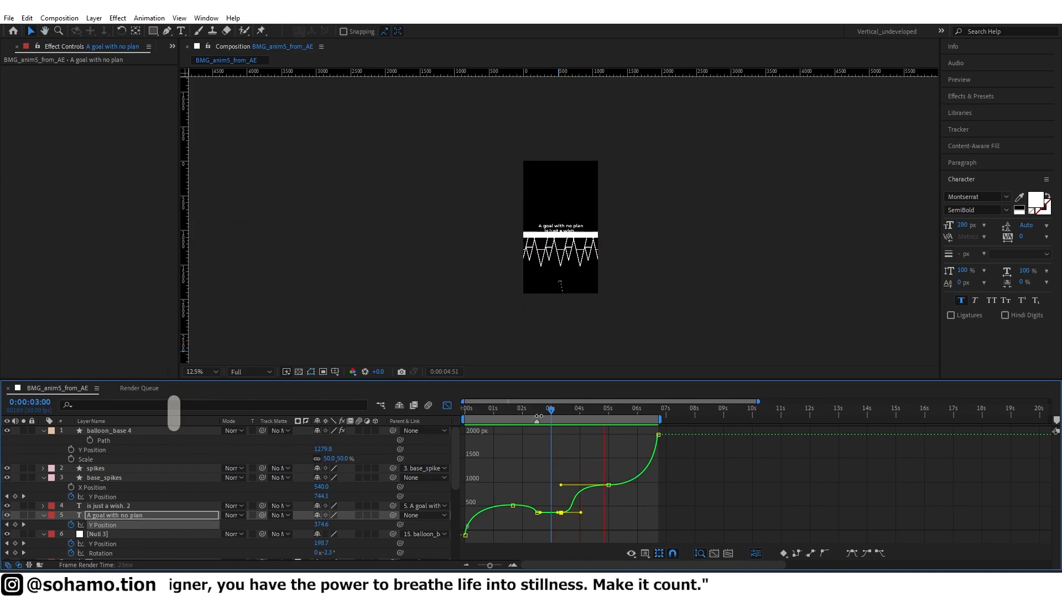
{"action": "key", "text": "space"}
Undo the recent easing edits on the title's Y Position curve and preview the exit again.
{"action": "left_click", "coordinate": [562, 411]}
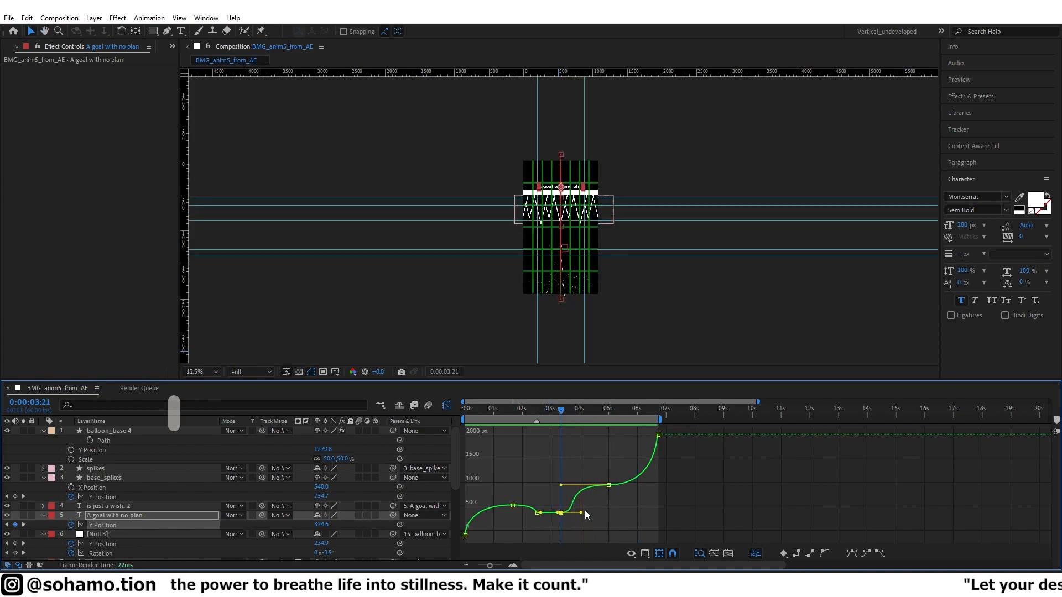
{"action": "key", "text": "ctrl+z"}
{"action": "key", "text": "space"}
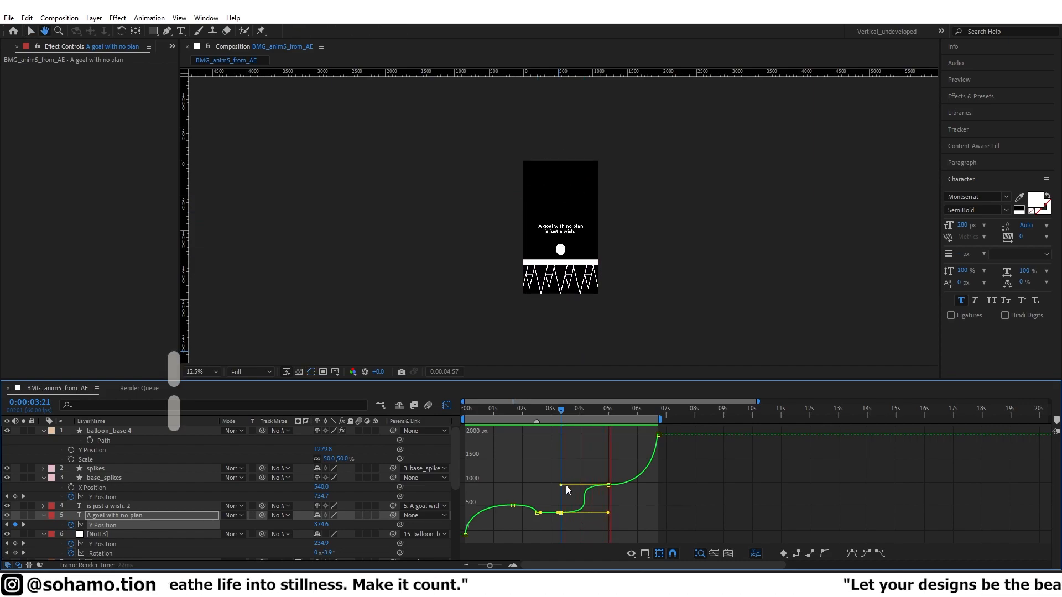
{"action": "key", "text": "space"}
{"action": "key", "text": "ctrl+z"}
{"action": "key", "text": "ctrl+z"}
{"action": "key", "text": "ctrl+z"}
{"action": "key", "text": "ctrl+z"}
{"action": "left_click", "coordinate": [539, 411]}
{"action": "key", "text": "space"}
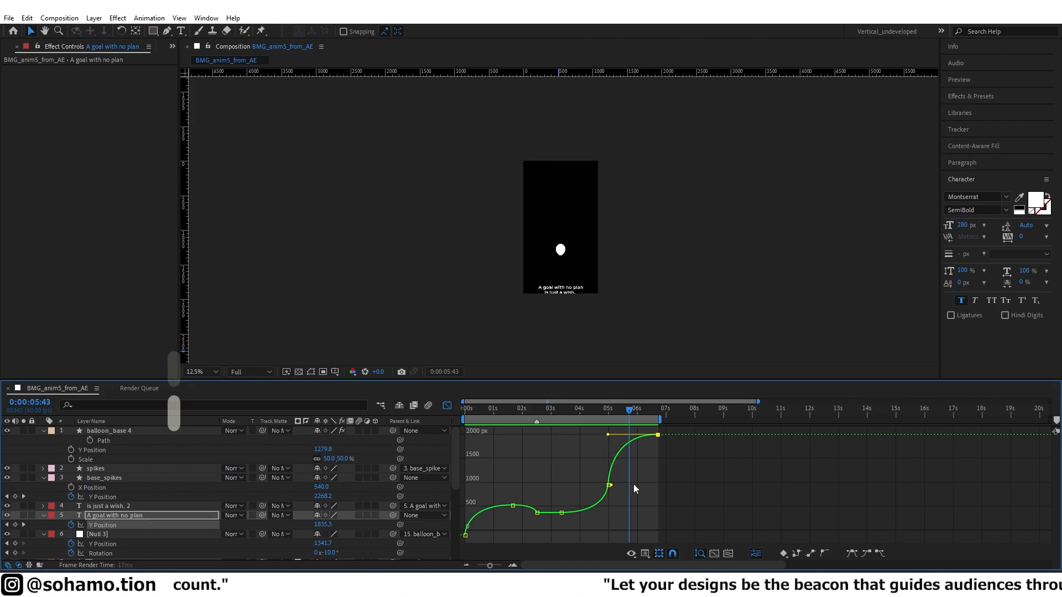
Extend the outgoing ease of the title's 0:00:04:59 Y Position keyframe to the last keyframe and preview the motion.
{"action": "left_click_drag", "start_coordinate": [610, 485], "coordinate": [684, 487]}
{"action": "left_click", "coordinate": [510, 410]}
{"action": "key", "text": "space"}
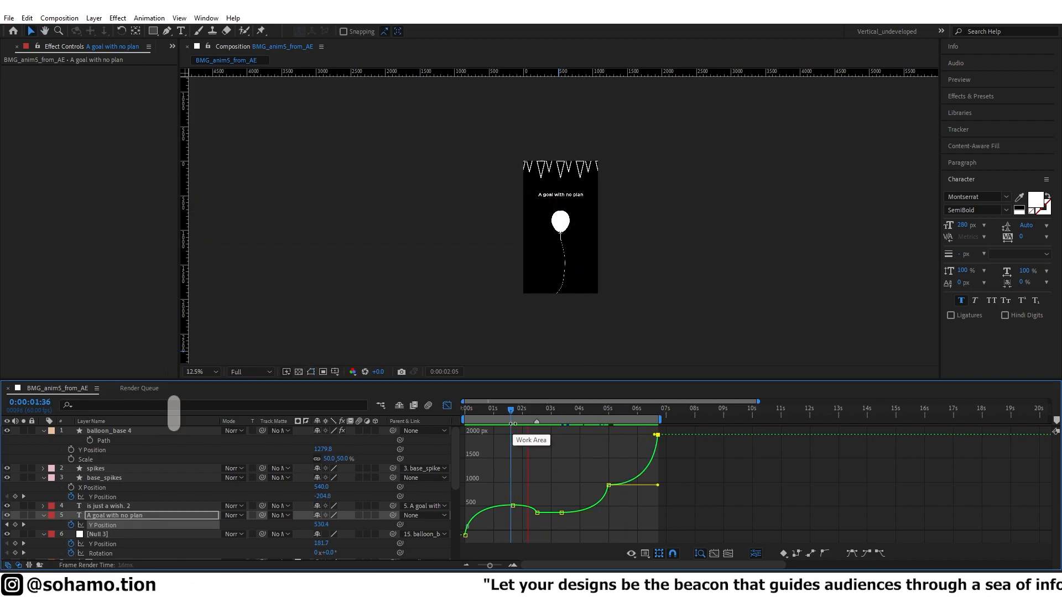
{"action": "key", "text": "space"}
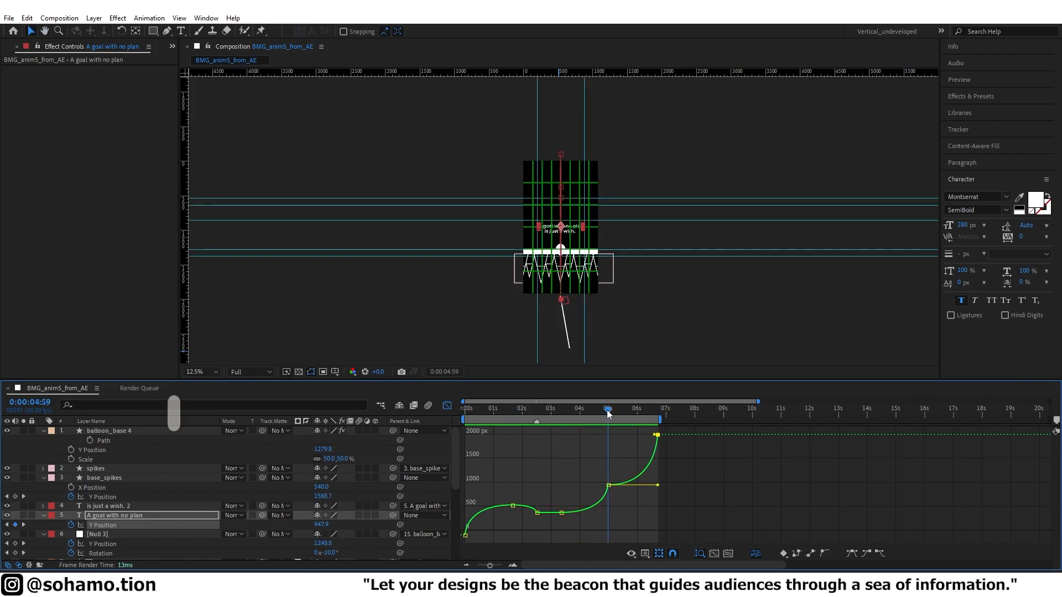
Move the "A goal with no plan" and "is just a wish." text layers above spikes and base_spikes in the layer stack.
{"action": "key", "text": "shift+F3"}
{"action": "scroll", "coordinate": [609, 518], "scroll_direction": "up", "scroll_amount": 1}
{"action": "scroll", "coordinate": [579, 274], "scroll_direction": "up", "scroll_amount": 2}
{"action": "left_click_drag", "start_coordinate": [575, 242], "coordinate": [585, 334]}
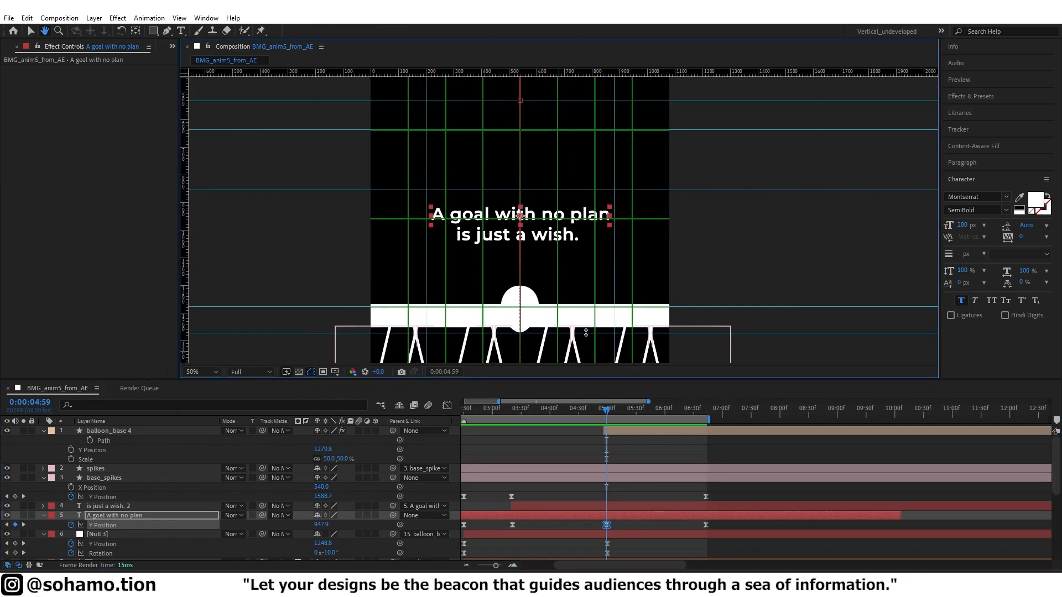
{"action": "scroll", "coordinate": [587, 323], "scroll_direction": "down", "scroll_amount": 2}
{"action": "left_click_drag", "start_coordinate": [612, 413], "coordinate": [515, 416]}
{"action": "left_click", "coordinate": [539, 449]}
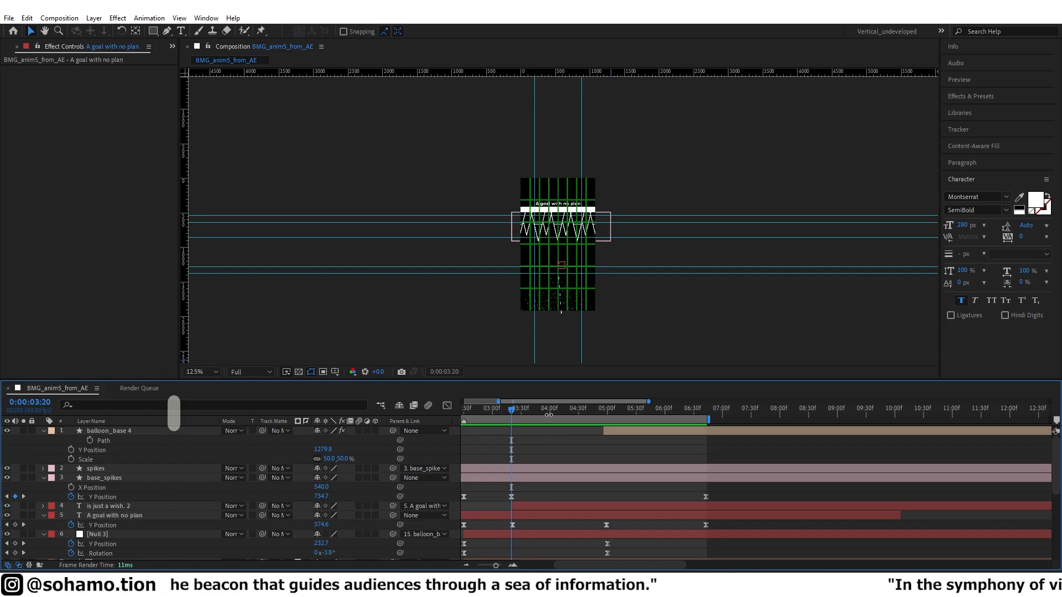
{"action": "mouse_move", "coordinate": [512, 413]}
{"action": "left_mouse_down"}
{"action": "mouse_move", "coordinate": [644, 411]}
{"action": "mouse_move", "coordinate": [513, 424]}
{"action": "left_mouse_up"}
{"action": "left_click", "coordinate": [518, 518]}
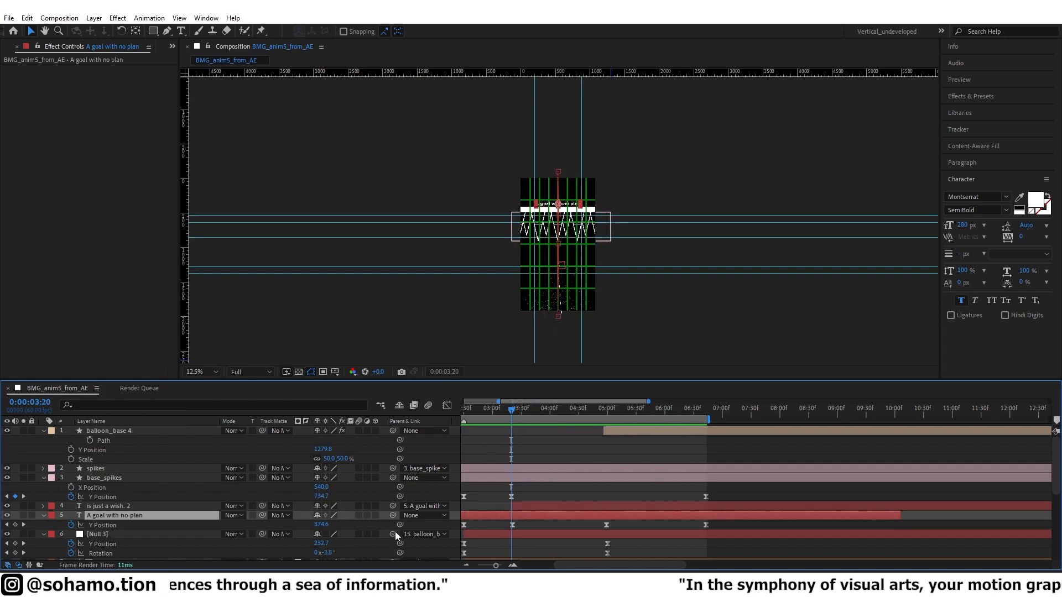
{"action": "left_click", "coordinate": [540, 507]}
{"action": "left_click_drag", "start_coordinate": [111, 474], "coordinate": [114, 466]}
{"action": "left_click_drag", "start_coordinate": [131, 515], "coordinate": [147, 475]}
Align the title's Y Position keyframe with the spikes' keyframe at 0:00:03:20 and preview the motion.
{"action": "left_click", "coordinate": [519, 461]}
{"action": "key", "text": "="}
{"action": "left_click", "coordinate": [520, 412]}
{"action": "scroll", "coordinate": [520, 482], "scroll_direction": "down", "scroll_amount": 3}
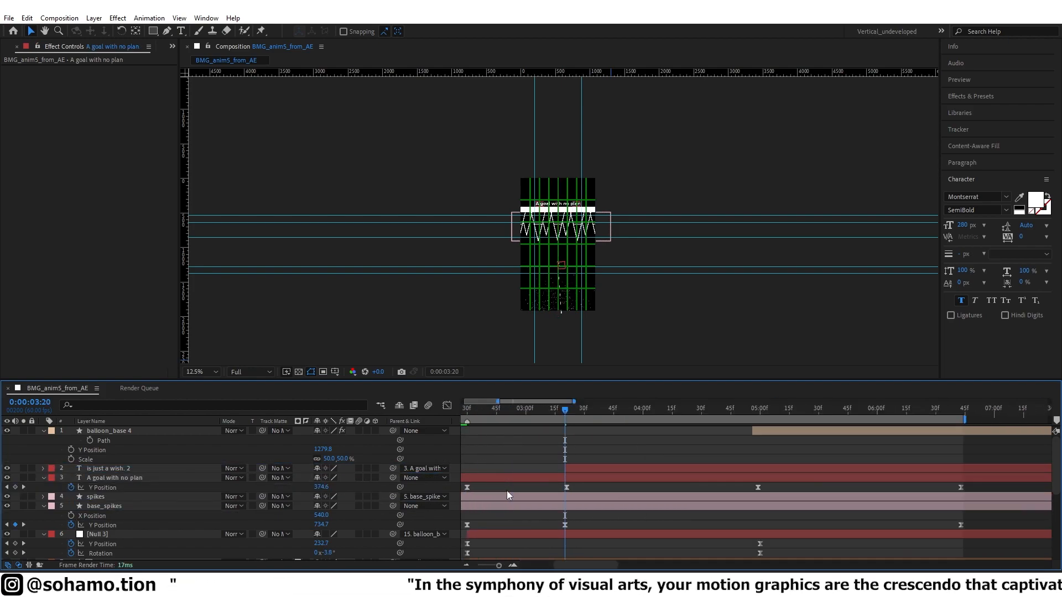
{"action": "scroll", "coordinate": [505, 490], "scroll_direction": "up", "scroll_amount": 4}
{"action": "left_click_drag", "start_coordinate": [625, 487], "coordinate": [621, 489]}
{"action": "scroll", "coordinate": [620, 485], "scroll_direction": "down", "scroll_amount": 4}
{"action": "scroll", "coordinate": [556, 459], "scroll_direction": "down", "scroll_amount": 1}
{"action": "left_click_drag", "start_coordinate": [572, 412], "coordinate": [496, 419]}
{"action": "key", "text": "space"}
{"action": "key", "text": "space"}
{"action": "left_click_drag", "start_coordinate": [559, 411], "coordinate": [579, 410]}
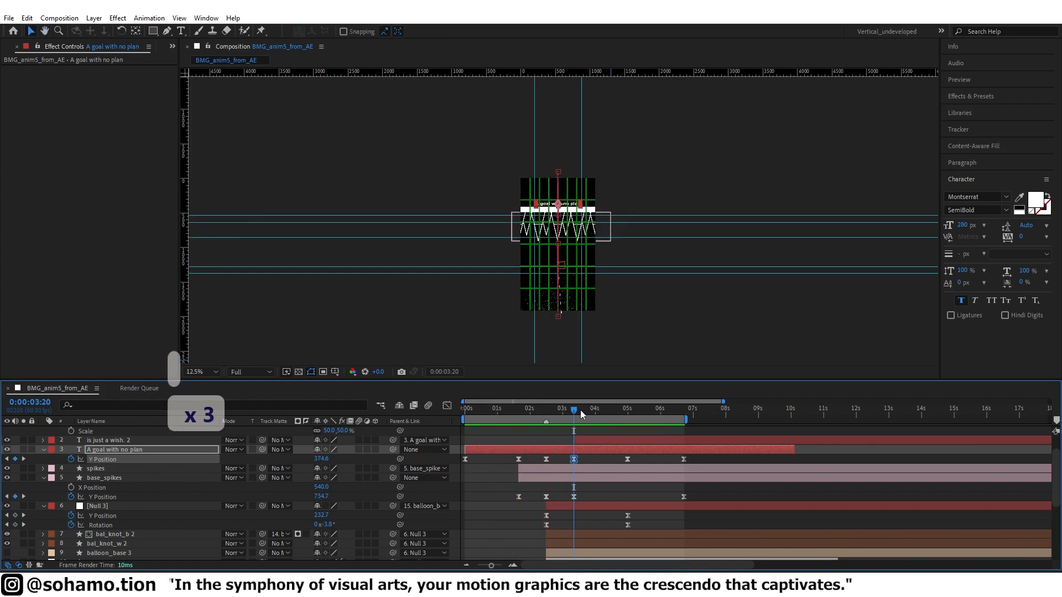
Split the "A goal with no plan" layer at 0:00:03:20 and make the "is just a wish." text fill black.
{"action": "left_click_drag", "start_coordinate": [354, 461], "coordinate": [294, 487]}
{"action": "left_click", "coordinate": [590, 441]}
{"action": "left_click", "coordinate": [588, 449]}
{"action": "key", "text": "ctrl+shift+d"}
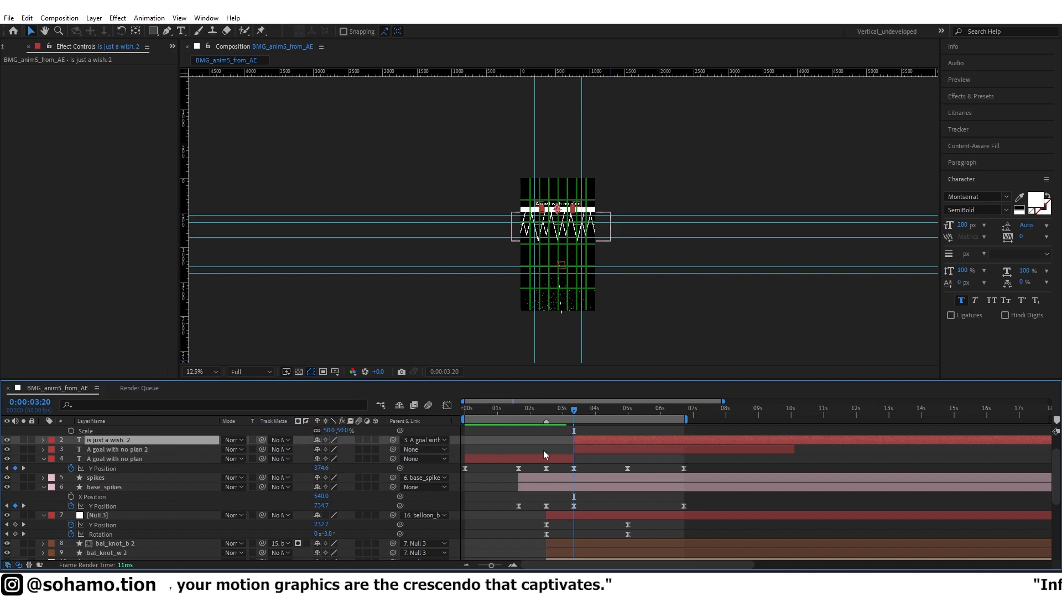
{"action": "left_click", "coordinate": [1022, 208]}
{"action": "left_click", "coordinate": [554, 437]}
{"action": "key", "text": "period"}
{"action": "key", "text": "period"}
{"action": "key", "text": "comma"}
{"action": "mouse_move", "coordinate": [572, 411]}
{"action": "left_mouse_down"}
{"action": "mouse_move", "coordinate": [568, 436]}
{"action": "mouse_move", "coordinate": [569, 410]}
{"action": "left_mouse_up"}
Delete the Y Position keyframes of the split-off "A goal with no plan 2" layer and parent it to base_spikes.
{"action": "left_click", "coordinate": [582, 451]}
{"action": "key", "text": "u"}
{"action": "left_click_drag", "start_coordinate": [711, 461], "coordinate": [460, 471]}
{"action": "key", "text": "Delete"}
{"action": "left_click", "coordinate": [397, 451]}
{"action": "left_click_drag", "start_coordinate": [396, 450], "coordinate": [419, 505]}
{"action": "key", "text": "space"}
{"action": "scroll", "coordinate": [583, 446], "scroll_direction": "down", "scroll_amount": 1}
{"action": "key", "text": "space"}
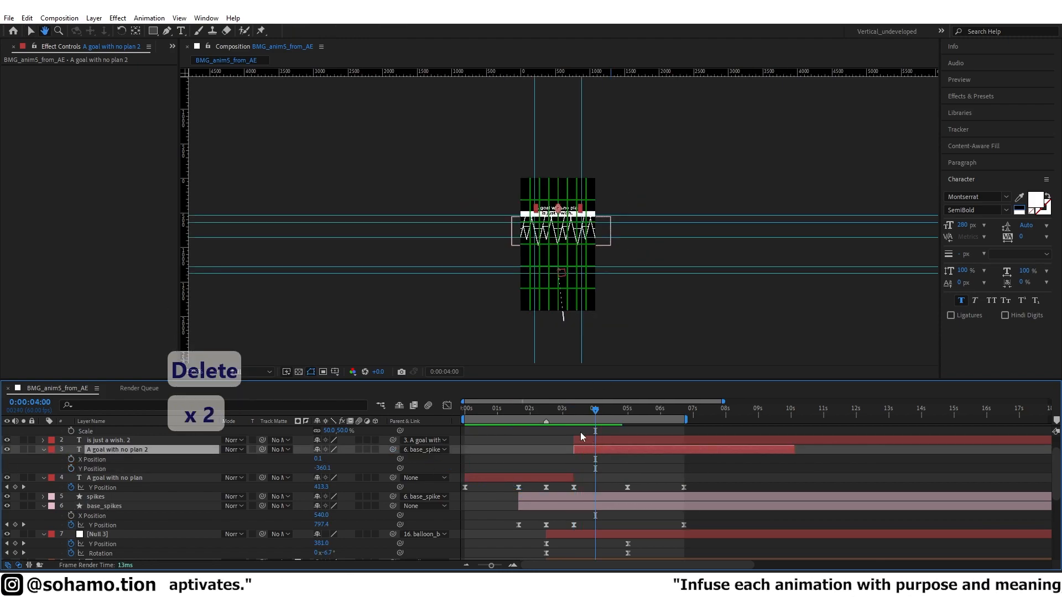
Fade in the "is just a wish." layer with eased Opacity keyframes from 0% at 0:00:03:20 to 100% at about 0:00:04:00.
{"action": "scroll", "coordinate": [541, 287], "scroll_direction": "up", "scroll_amount": 3}
{"action": "left_click", "coordinate": [573, 410]}
{"action": "left_click", "coordinate": [594, 441]}
{"action": "key", "text": "v"}
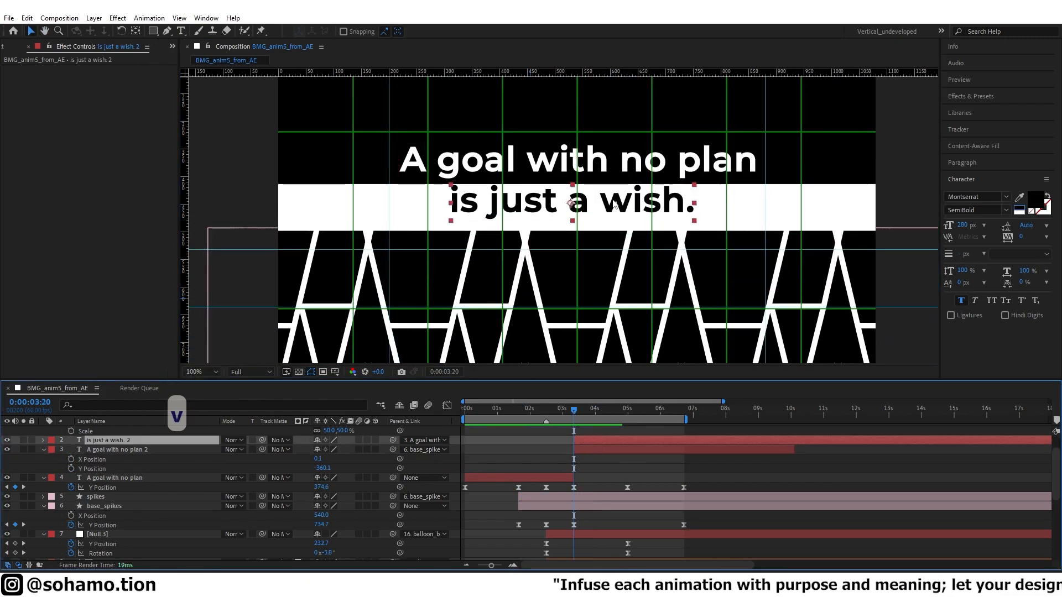
{"action": "scroll", "coordinate": [512, 279], "scroll_direction": "down", "scroll_amount": 1}
{"action": "key", "text": "t"}
{"action": "left_click", "coordinate": [72, 450]}
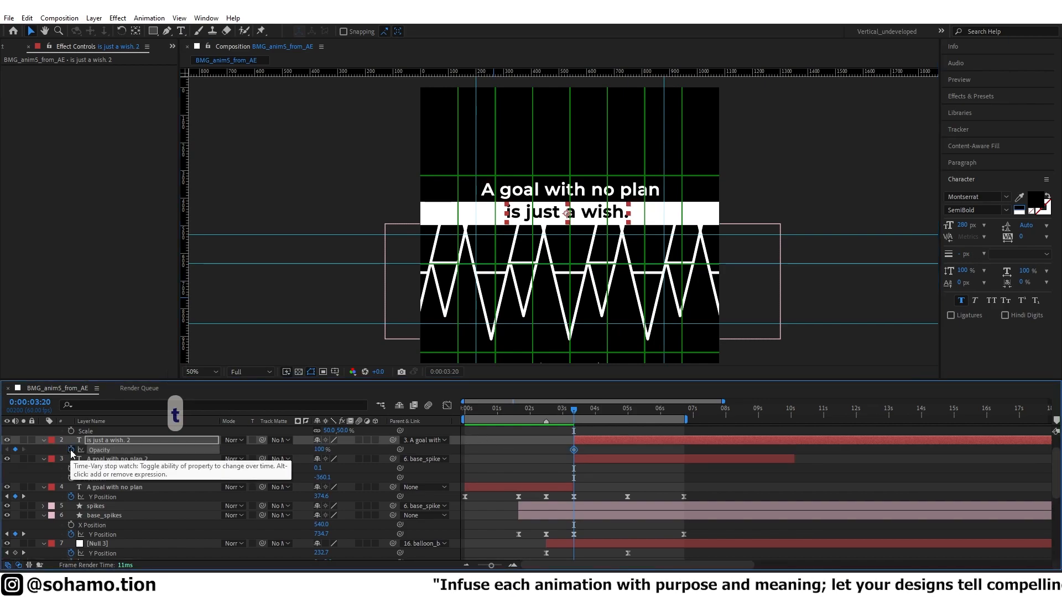
{"action": "key", "text": "F9"}
{"action": "left_click", "coordinate": [577, 451]}
{"action": "left_click_drag", "start_coordinate": [574, 451], "coordinate": [598, 451]}
{"action": "left_click_drag", "start_coordinate": [321, 450], "coordinate": [260, 449]}
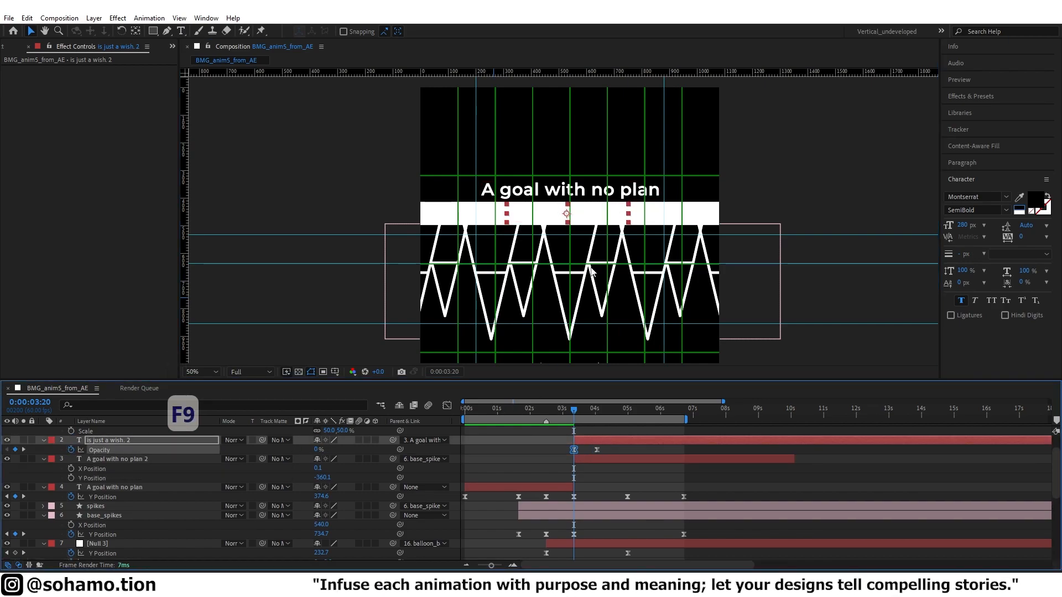
Preview the second title line's fade-in against the spikes' motion.
{"action": "scroll", "coordinate": [586, 305], "scroll_direction": "down", "scroll_amount": 1}
{"action": "key", "text": "space"}
{"action": "key", "text": "space"}
{"action": "left_click", "coordinate": [522, 411]}
{"action": "scroll", "coordinate": [566, 287], "scroll_direction": "down", "scroll_amount": 2}
{"action": "scroll", "coordinate": [569, 283], "scroll_direction": "up", "scroll_amount": 1}
{"action": "key", "text": "space"}
{"action": "key", "text": "space"}
Start the "is just a wish." layer and its 0% Opacity keyframe at 0:00:02:30 and preview the fade.
{"action": "left_click", "coordinate": [546, 410]}
{"action": "left_click_drag", "start_coordinate": [574, 441], "coordinate": [546, 451]}
{"action": "key", "text": "space"}
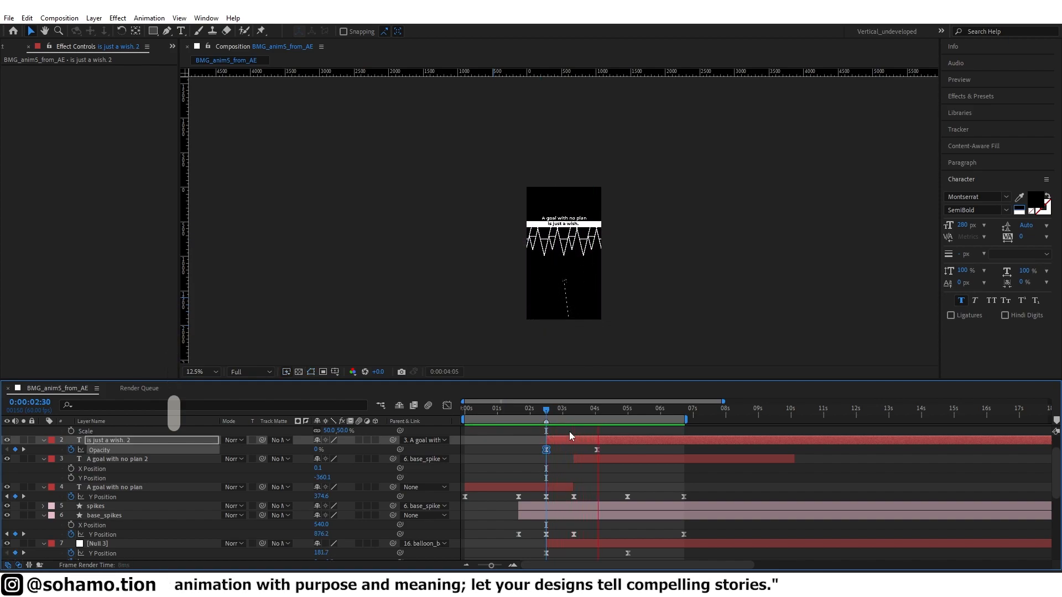
{"action": "left_click", "coordinate": [625, 410]}
{"action": "left_click", "coordinate": [551, 410]}
{"action": "key", "text": "space"}
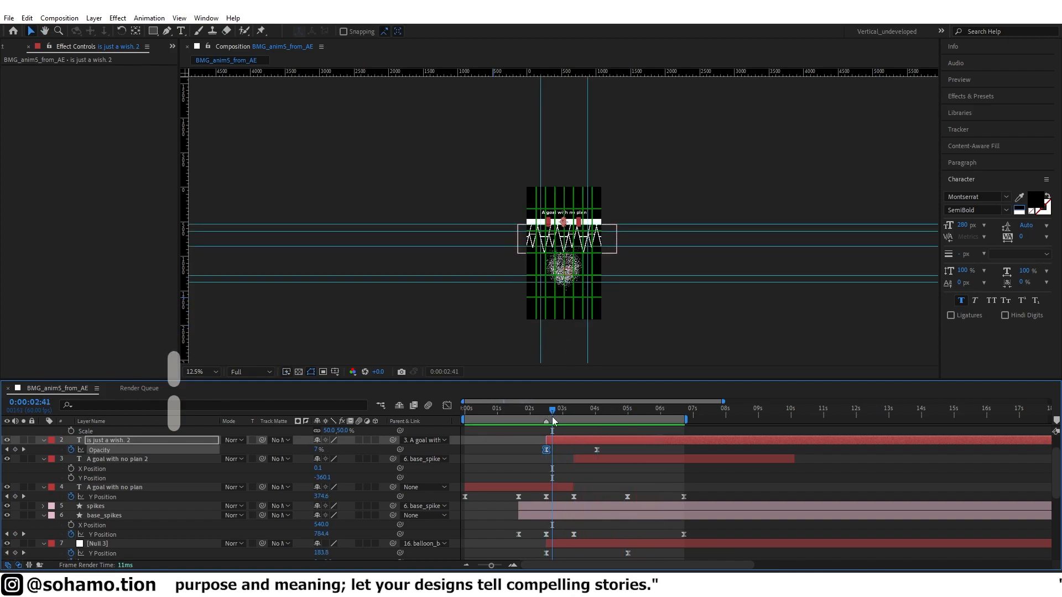
{"action": "key", "text": "space"}
Move the last Y Position keyframes of base_spikes and the title to 0:00:05:59 and end the work area there.
{"action": "left_click", "coordinate": [638, 410]}
{"action": "mouse_move", "coordinate": [638, 410]}
{"action": "left_mouse_down"}
{"action": "mouse_move", "coordinate": [652, 409]}
{"action": "mouse_move", "coordinate": [614, 413]}
{"action": "mouse_move", "coordinate": [648, 413]}
{"action": "left_mouse_up"}
{"action": "left_click", "coordinate": [683, 534]}
{"action": "key", "text": "shift+F3"}
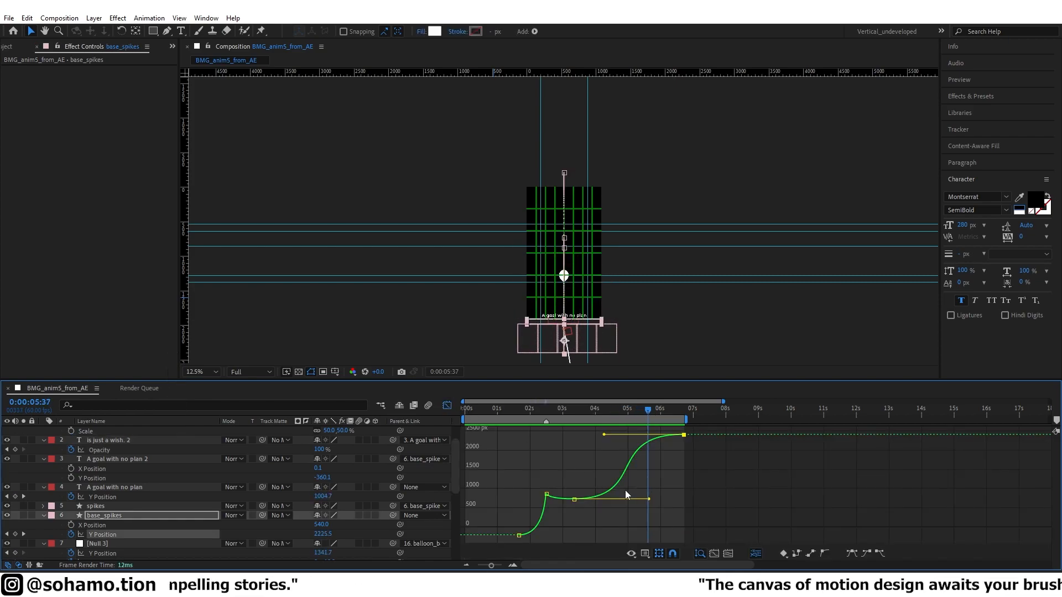
{"action": "left_click_drag", "start_coordinate": [648, 411], "coordinate": [660, 410]}
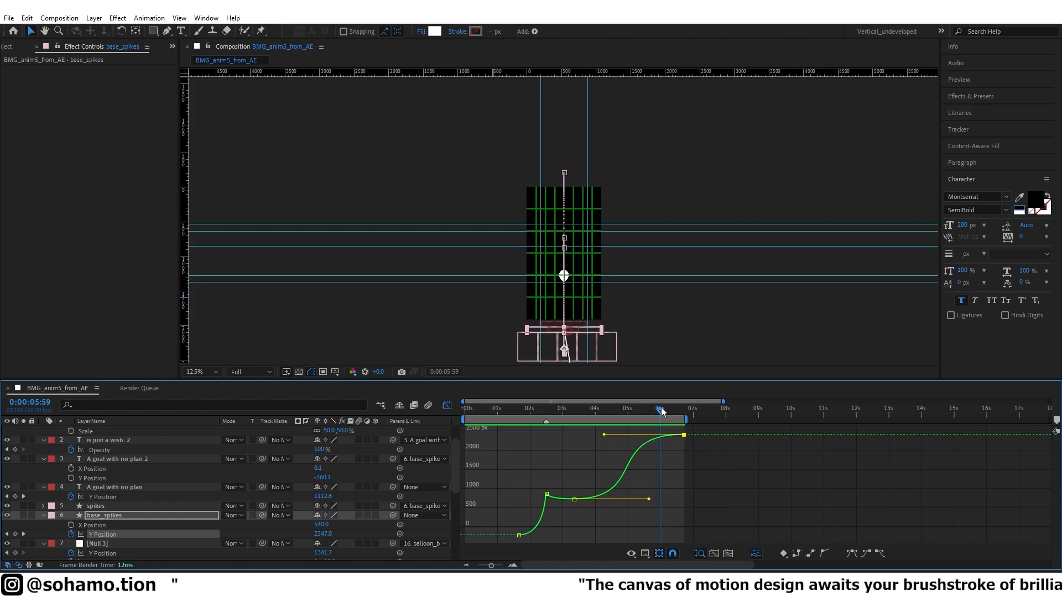
{"action": "key", "text": "shift+F3"}
{"action": "scroll", "coordinate": [699, 431], "scroll_direction": "up", "scroll_amount": 1}
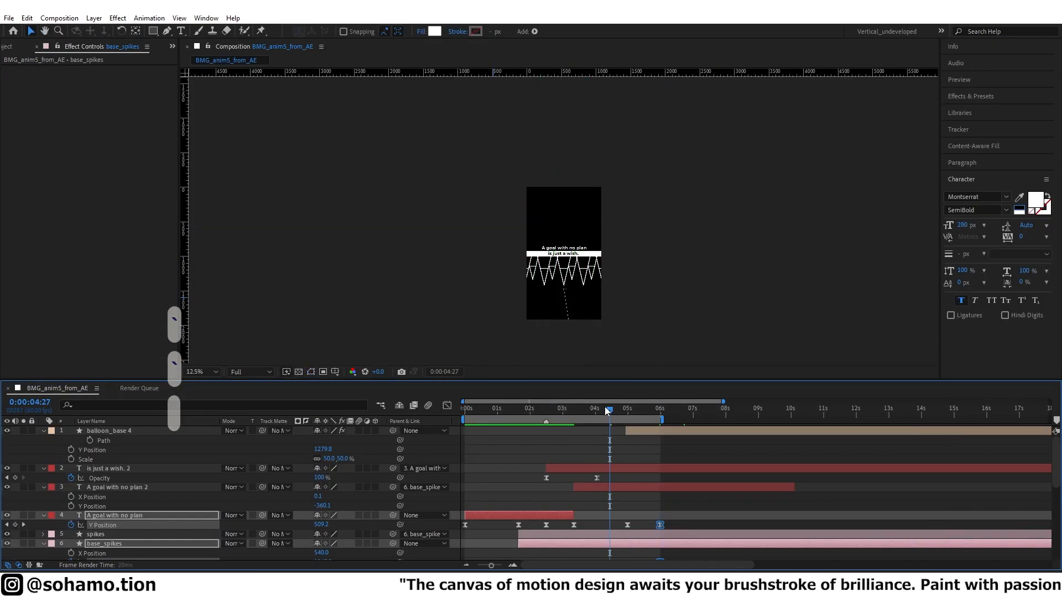
{"action": "left_click_drag", "start_coordinate": [606, 408], "coordinate": [635, 407]}
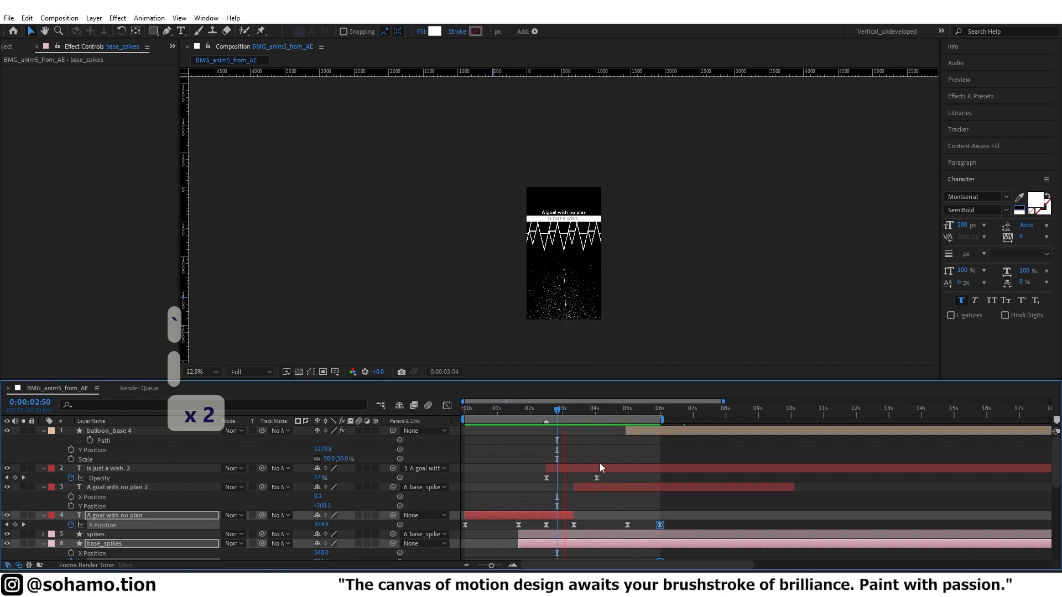
Preview the whole animation to check the timing of the title, burst and spikes' exit.
{"action": "key", "text": "space"}
{"action": "left_click_drag", "start_coordinate": [588, 299], "coordinate": [622, 235]}
{"action": "scroll", "coordinate": [630, 249], "scroll_direction": "down", "scroll_amount": 1}
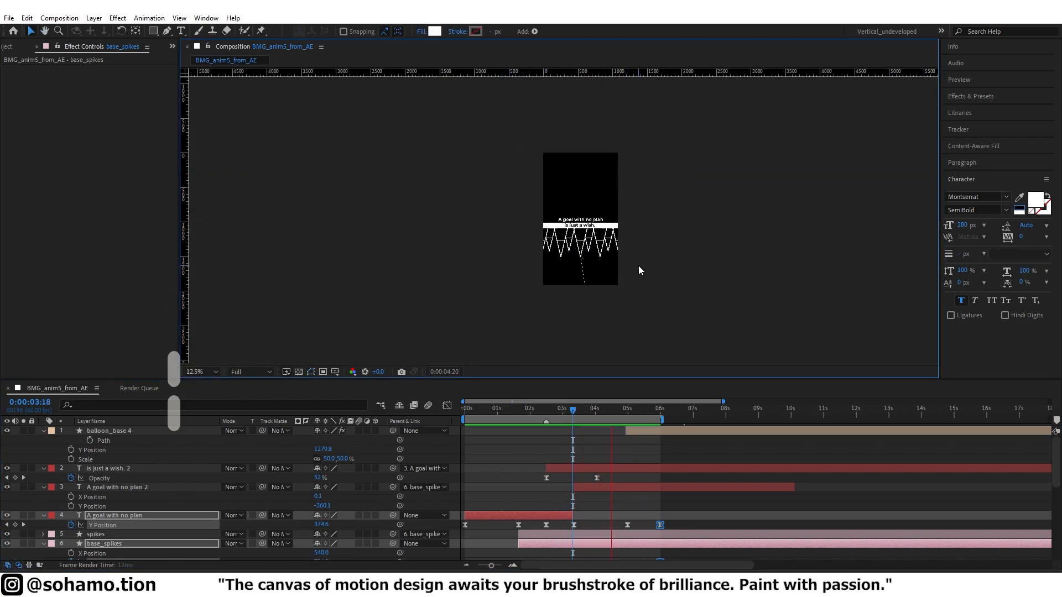
{"action": "left_click_drag", "start_coordinate": [625, 411], "coordinate": [531, 412]}
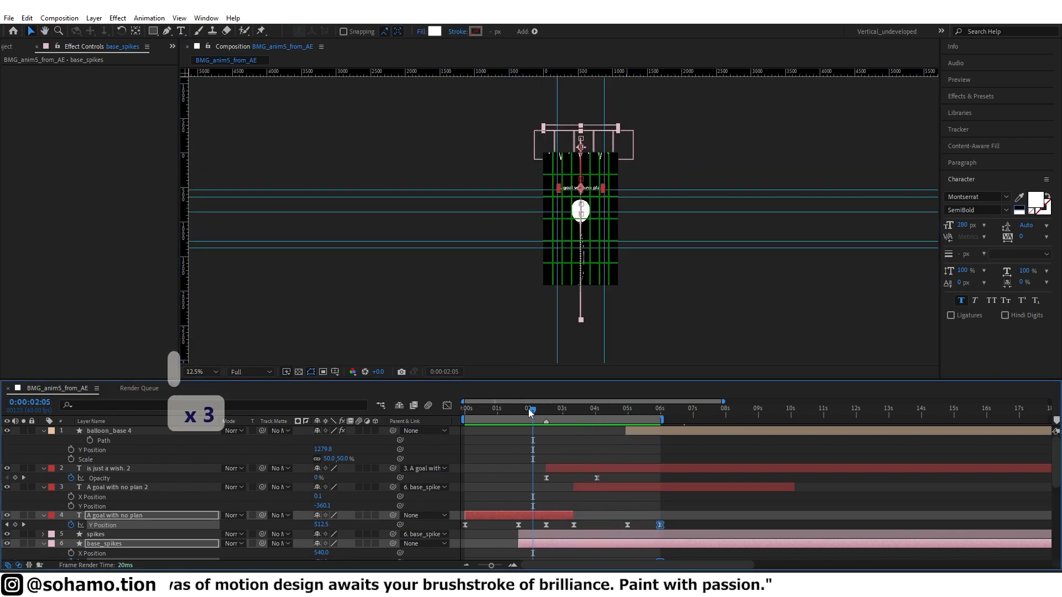
{"action": "key", "text": "space"}
{"action": "key", "text": "space"}
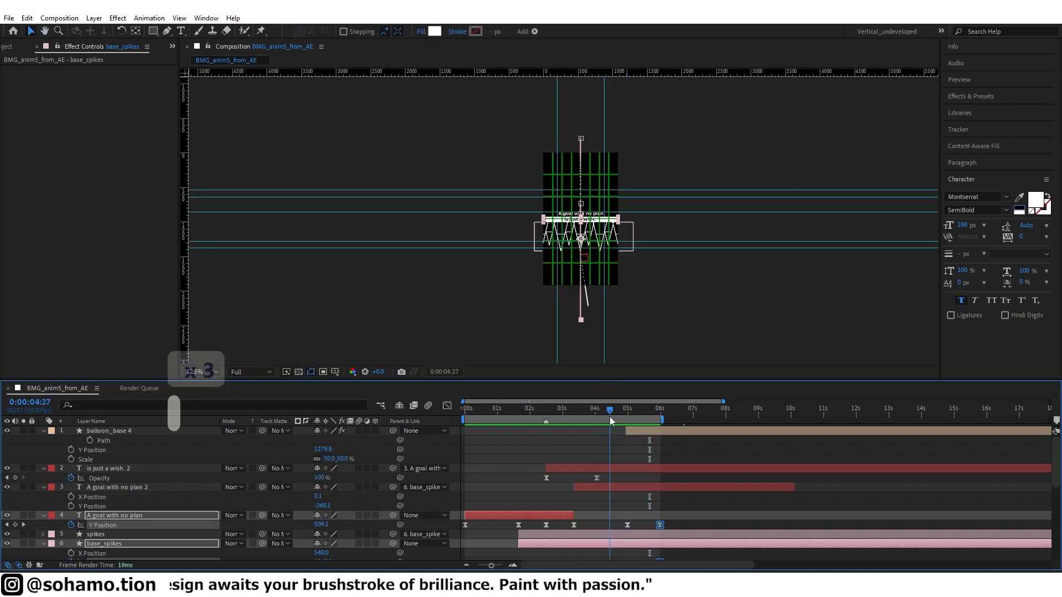
{"action": "left_click_drag", "start_coordinate": [572, 432], "coordinate": [451, 430]}
{"action": "key", "text": "space"}
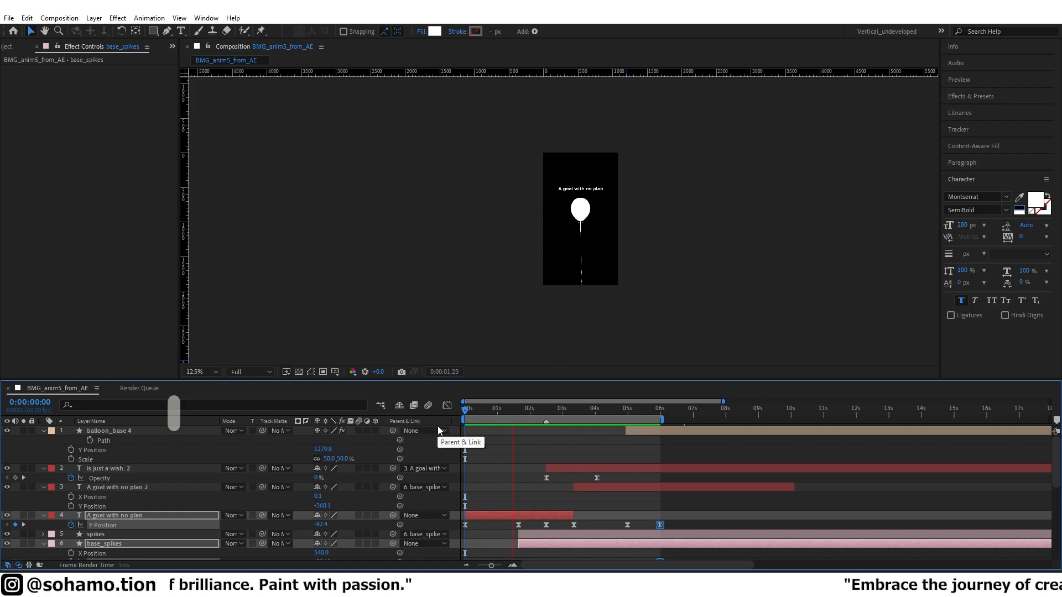
{"action": "left_click_drag", "start_coordinate": [658, 412], "coordinate": [627, 411]}
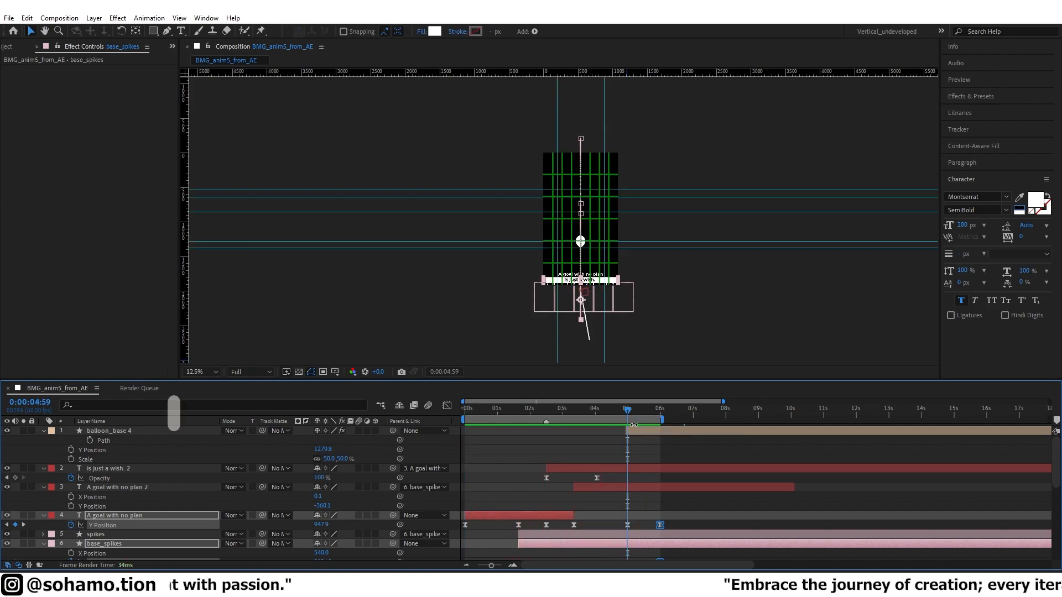
Duplicate the string, bal_knot_b, bal_knot_w and balloon_base 2 layers and move the copies to the top of the layer stack.
{"action": "left_click", "coordinate": [580, 242]}
{"action": "scroll", "coordinate": [580, 242], "scroll_direction": "up", "scroll_amount": 1}
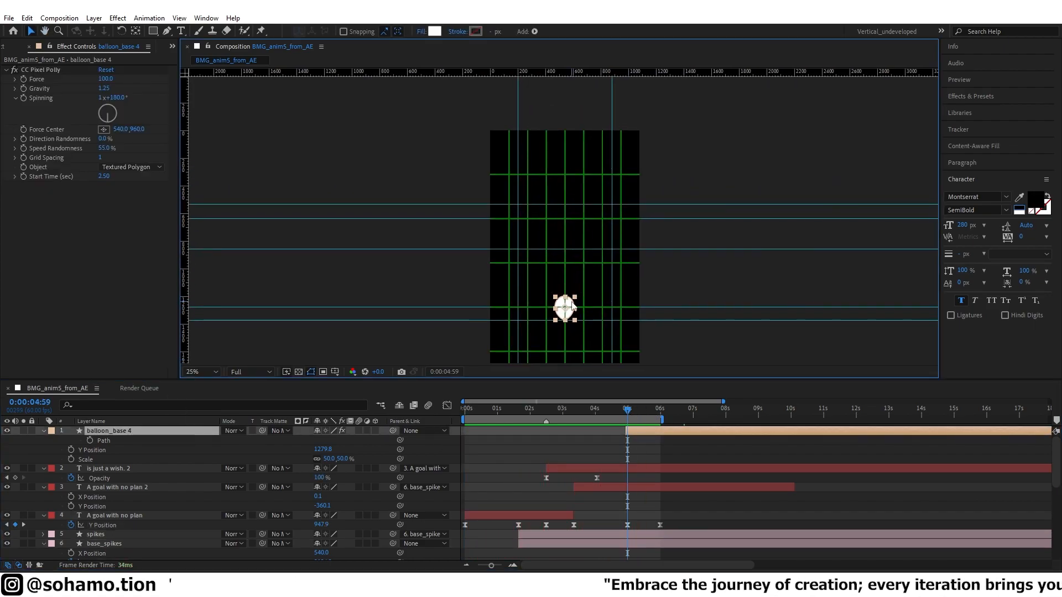
{"action": "left_click_drag", "start_coordinate": [572, 305], "coordinate": [599, 271]}
{"action": "scroll", "coordinate": [600, 273], "scroll_direction": "down", "scroll_amount": 1}
{"action": "scroll", "coordinate": [593, 290], "scroll_direction": "up", "scroll_amount": 2}
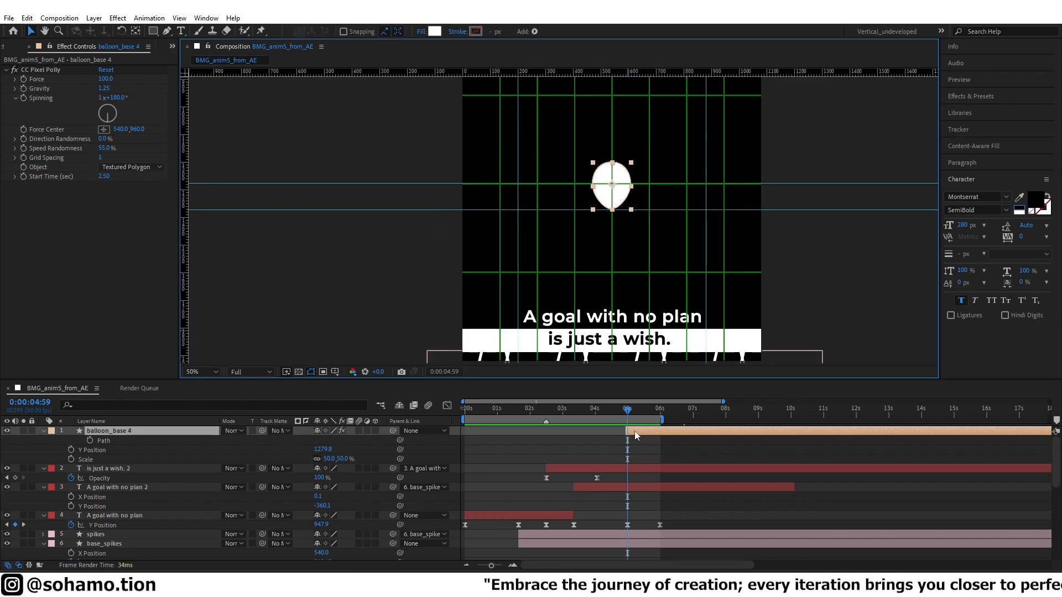
{"action": "key", "text": "grave"}
{"action": "key", "text": "minus"}
{"action": "left_click_drag", "start_coordinate": [490, 328], "coordinate": [485, 303]}
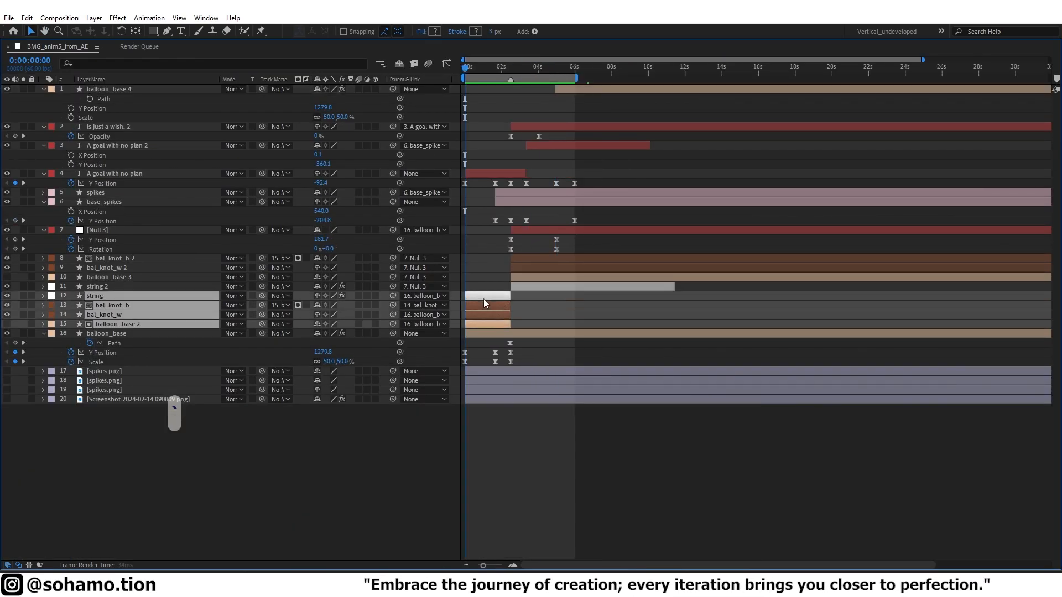
{"action": "key", "text": "ctrl+d"}
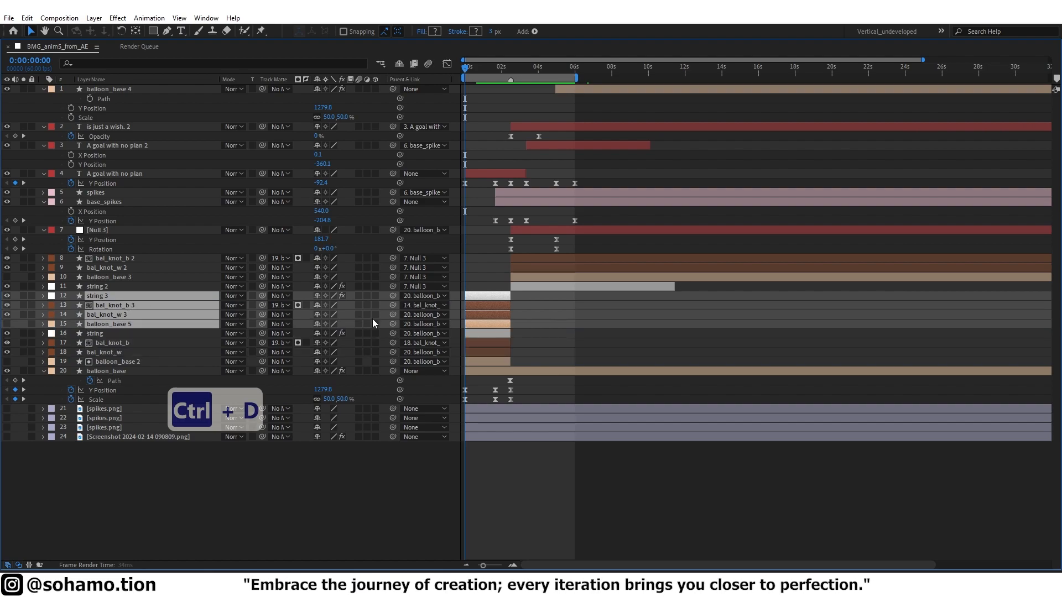
{"action": "left_click_drag", "start_coordinate": [106, 297], "coordinate": [134, 87]}
{"action": "left_click", "coordinate": [434, 90]}
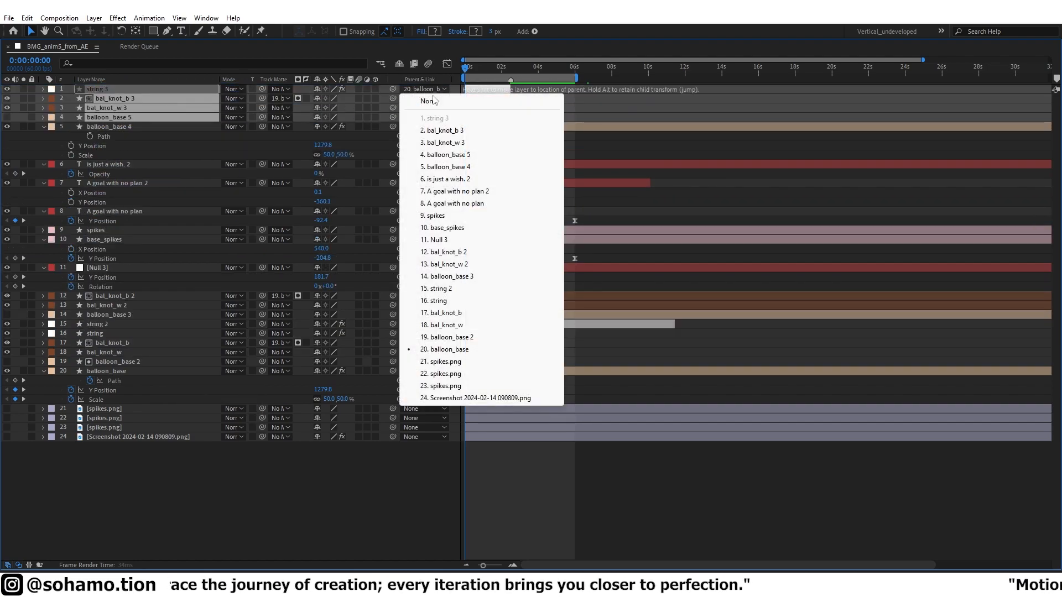
{"action": "left_click", "coordinate": [437, 102]}
{"action": "key", "text": "ctrl+z"}
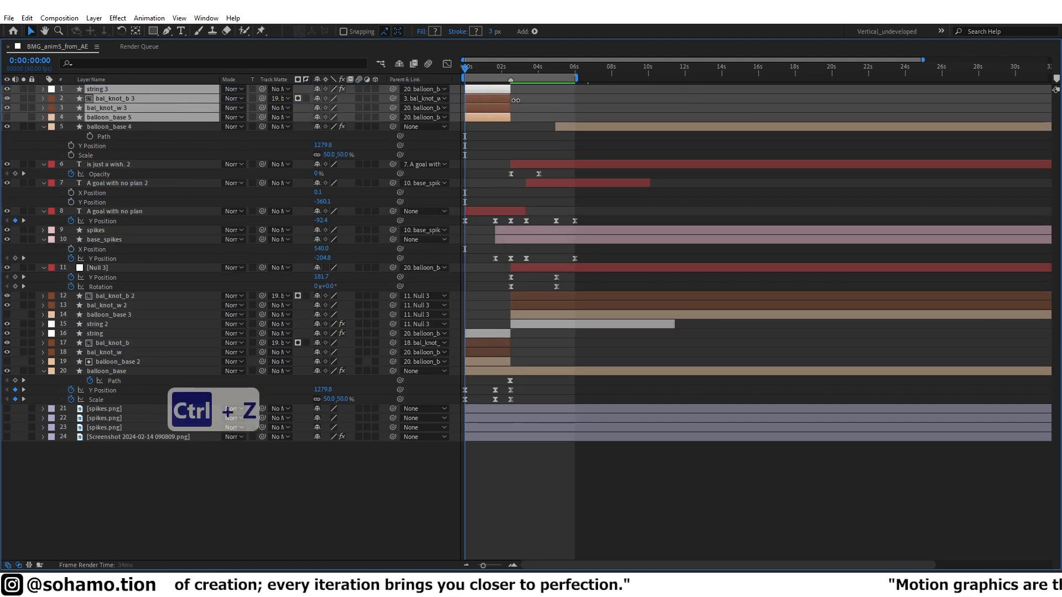
Remove the parent from the string 3, bal_knot_w 3 and balloon_base 5 layers.
{"action": "left_click", "coordinate": [531, 103]}
{"action": "left_click", "coordinate": [479, 89]}
{"action": "left_click", "coordinate": [480, 118], "text": "ctrl"}
{"action": "left_click", "coordinate": [424, 89]}
{"action": "left_click", "coordinate": [426, 102]}
{"action": "left_click", "coordinate": [485, 116], "text": "shift"}
{"action": "left_click_drag", "start_coordinate": [485, 114], "coordinate": [574, 108]}
{"action": "key", "text": "bracketleft"}
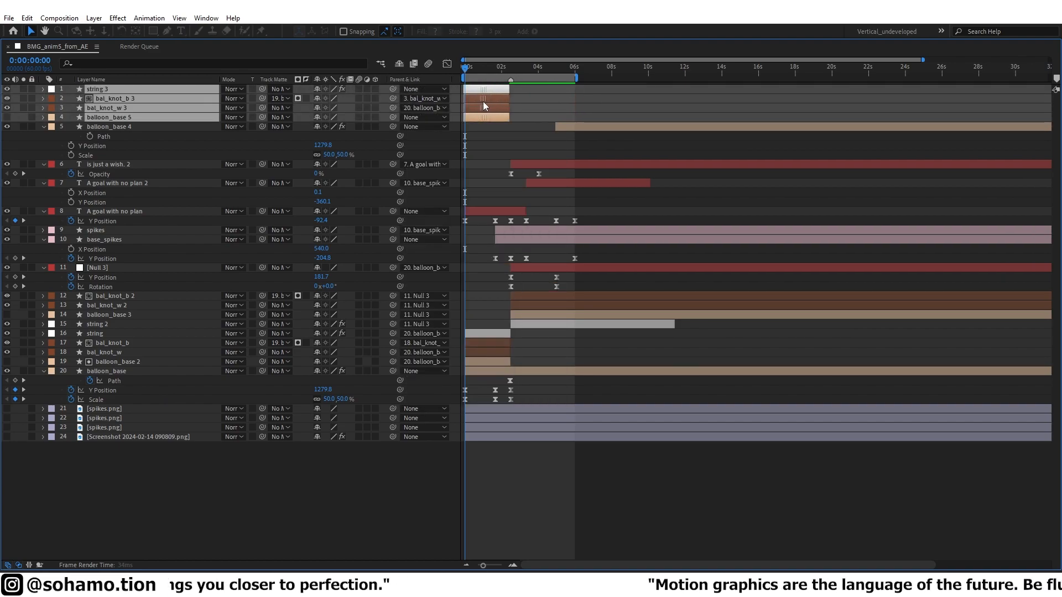
{"action": "left_click", "coordinate": [424, 108]}
{"action": "left_click", "coordinate": [429, 115]}
Shift the four duplicated balloon layers to start together with balloon_base 4 at 0:00:04:56.
{"action": "left_click_drag", "start_coordinate": [481, 107], "coordinate": [572, 107]}
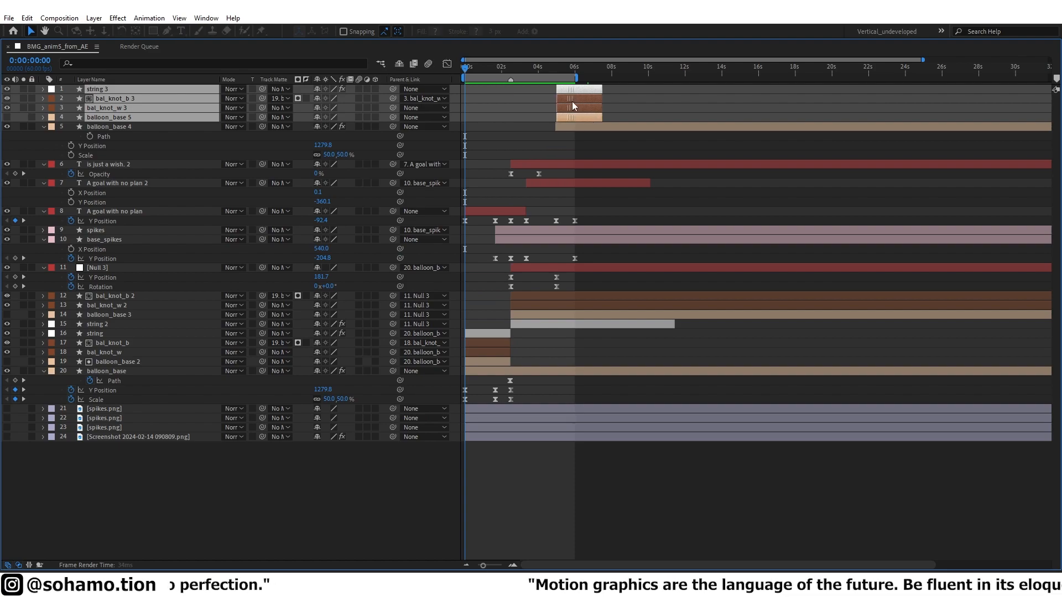
{"action": "left_click", "coordinate": [554, 68]}
{"action": "key", "text": "shift+Page_Down"}
{"action": "key", "text": "grave"}
{"action": "scroll", "coordinate": [583, 463], "scroll_direction": "up", "scroll_amount": 3}
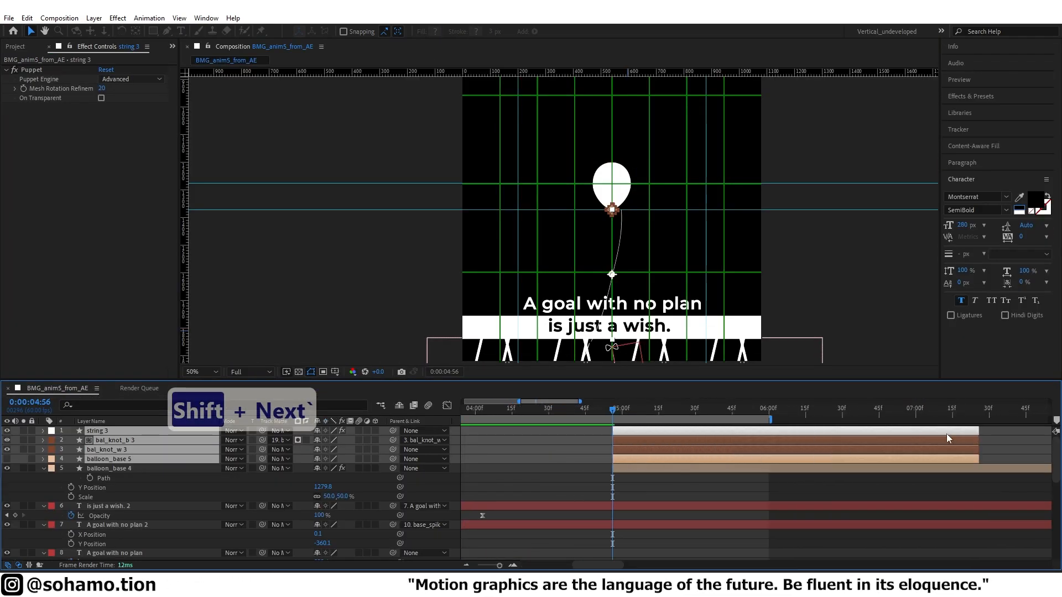
{"action": "scroll", "coordinate": [808, 354], "scroll_direction": "down", "scroll_amount": 2}
Parent string 3, bal_knot_w 3 and balloon_base 5 to balloon_base 4 and preview the new balloon.
{"action": "left_click", "coordinate": [632, 433]}
{"action": "left_click", "coordinate": [624, 432]}
{"action": "left_click", "coordinate": [623, 449], "text": "ctrl"}
{"action": "left_click", "coordinate": [623, 459], "text": "ctrl"}
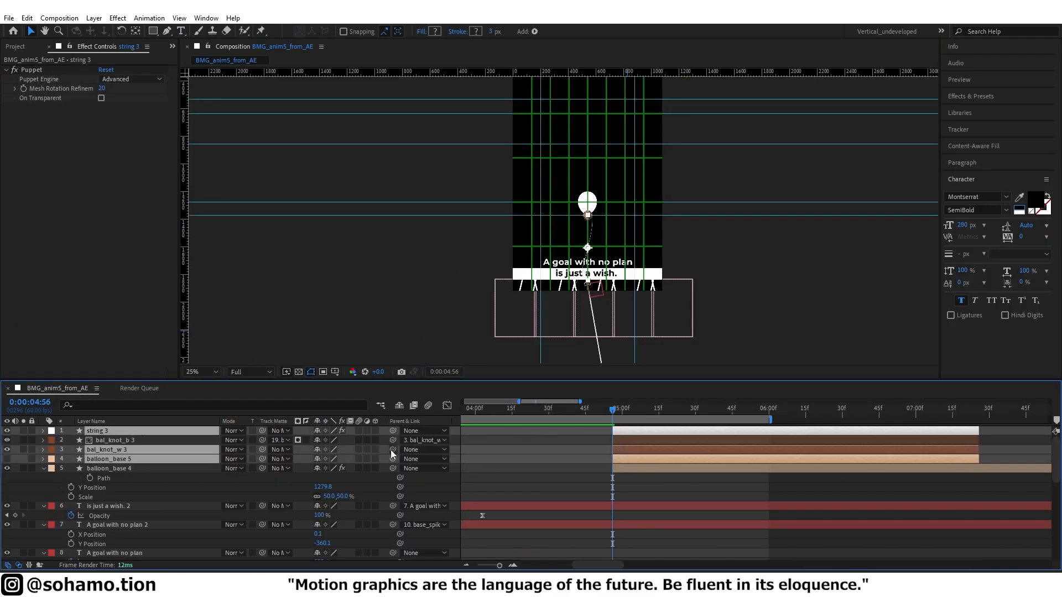
{"action": "key", "text": "space"}
{"action": "key", "text": "space"}
{"action": "scroll", "coordinate": [584, 447], "scroll_direction": "down", "scroll_amount": 5}
{"action": "mouse_move", "coordinate": [580, 411]}
{"action": "left_mouse_down"}
{"action": "mouse_move", "coordinate": [516, 414]}
{"action": "mouse_move", "coordinate": [561, 415]}
{"action": "left_mouse_up"}
Animate balloon_base 4's Y Position with eased keyframes, from the frame's upper edge at 0:00:04:56 to its resting place at about 0:00:06:00.
{"action": "left_click", "coordinate": [574, 468]}
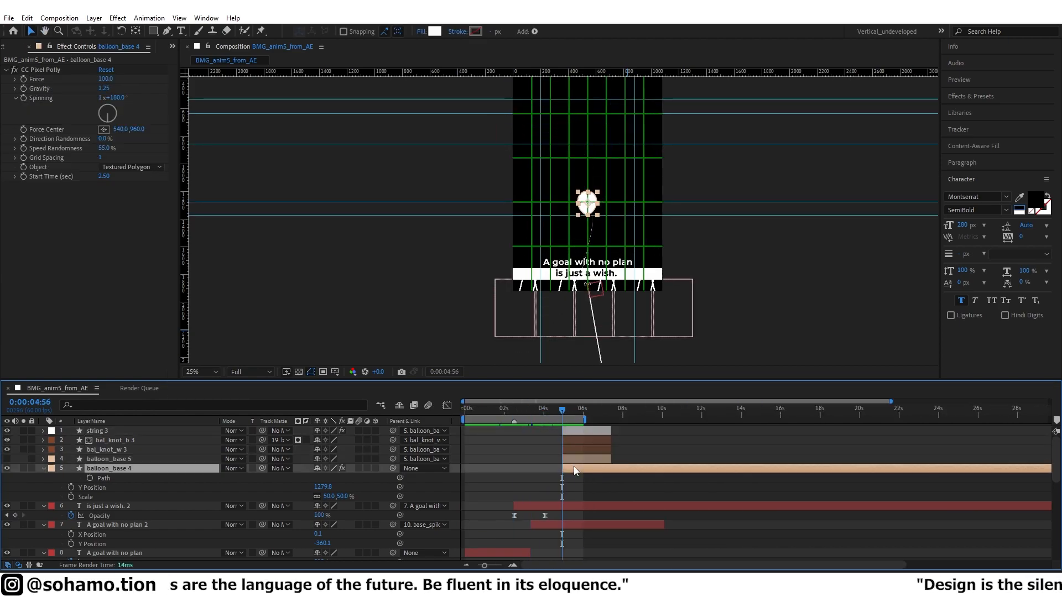
{"action": "key", "text": "p"}
{"action": "left_click", "coordinate": [71, 487]}
{"action": "key", "text": "F9"}
{"action": "scroll", "coordinate": [547, 477], "scroll_direction": "up", "scroll_amount": 1}
{"action": "left_click_drag", "start_coordinate": [576, 487], "coordinate": [603, 487]}
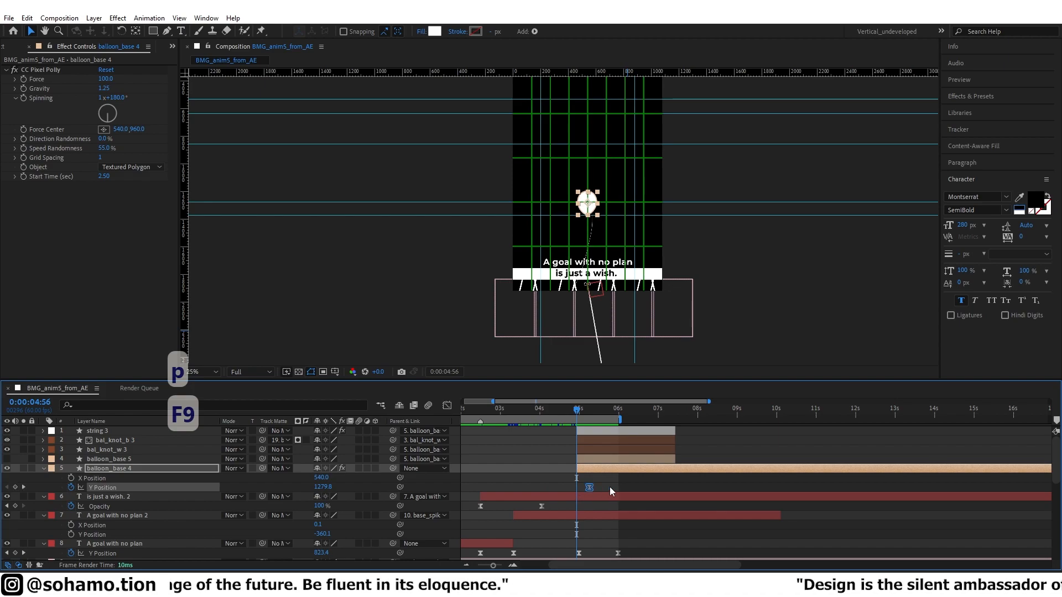
{"action": "scroll", "coordinate": [623, 94], "scroll_direction": "down", "scroll_amount": 4}
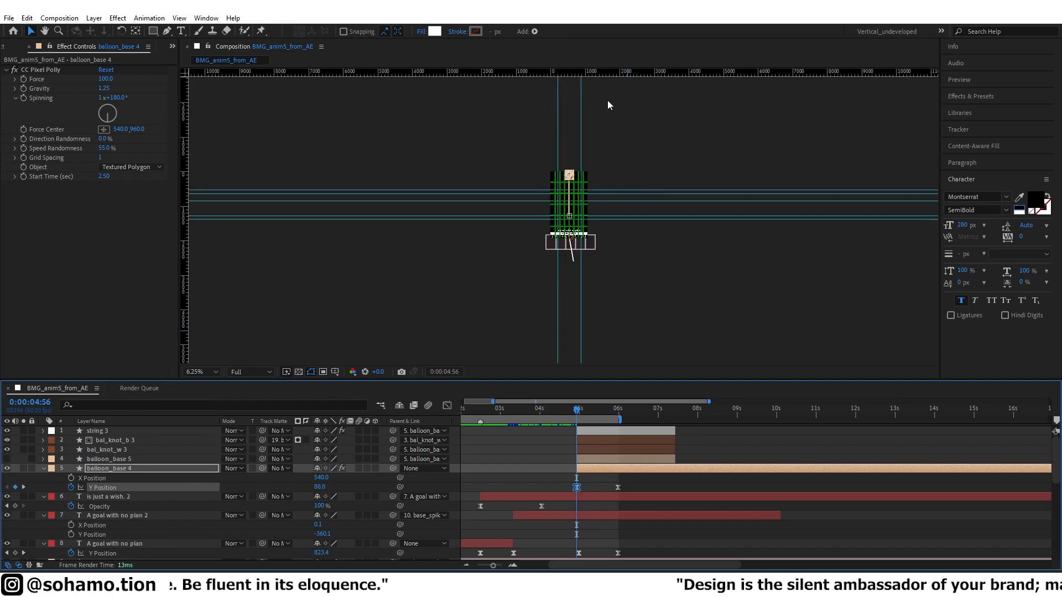
Hide the composition guides and save the project.
{"action": "scroll", "coordinate": [564, 221], "scroll_direction": "up", "scroll_amount": 6}
{"action": "key", "text": "ctrl+semicolon"}
{"action": "key", "text": "ctrl+s"}
{"action": "scroll", "coordinate": [499, 272], "scroll_direction": "up", "scroll_amount": 2}
{"action": "scroll", "coordinate": [550, 254], "scroll_direction": "down", "scroll_amount": 4}
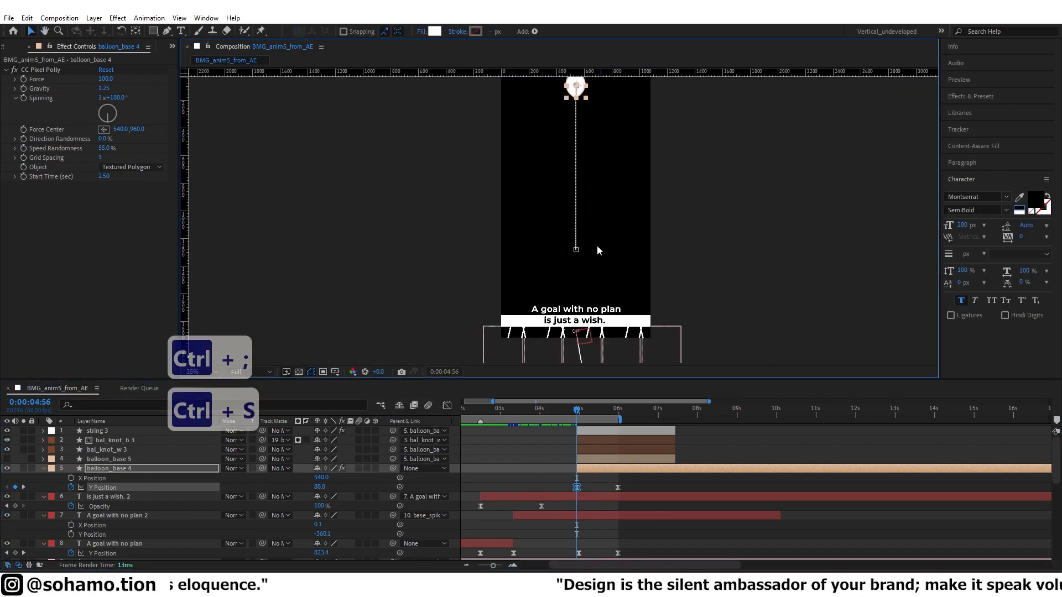
Raise balloon_base 4's starting Y Position to -114.2, above the frame, and preview the entrance.
{"action": "left_click_drag", "start_coordinate": [322, 487], "coordinate": [343, 482]}
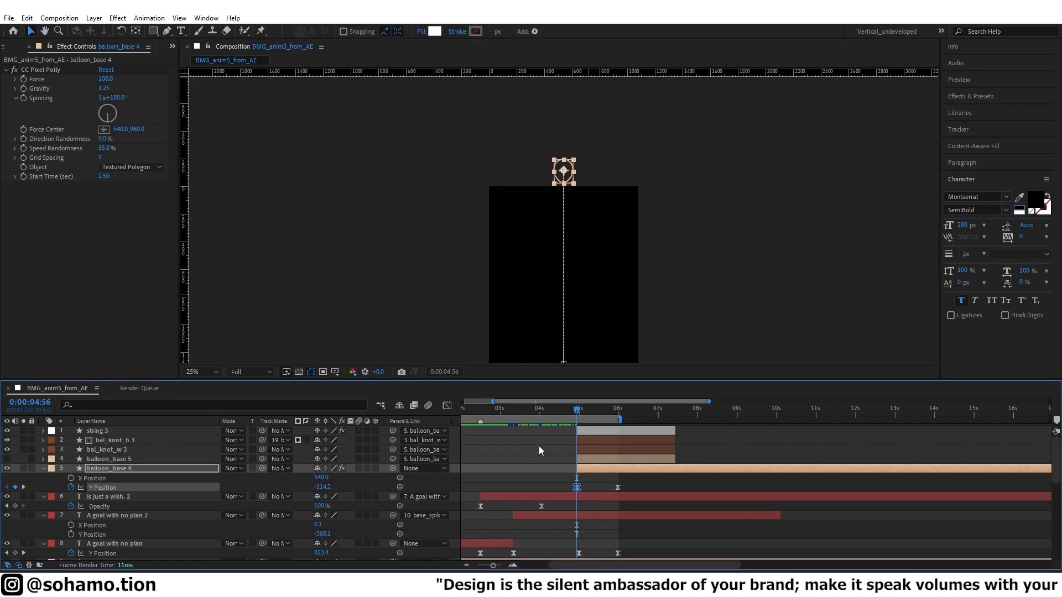
{"action": "left_click", "coordinate": [491, 451]}
{"action": "key", "text": "space"}
{"action": "scroll", "coordinate": [596, 308], "scroll_direction": "down", "scroll_amount": 1}
{"action": "key", "text": "space"}
{"action": "left_click_drag", "start_coordinate": [602, 400], "coordinate": [569, 401]}
{"action": "left_click", "coordinate": [659, 409]}
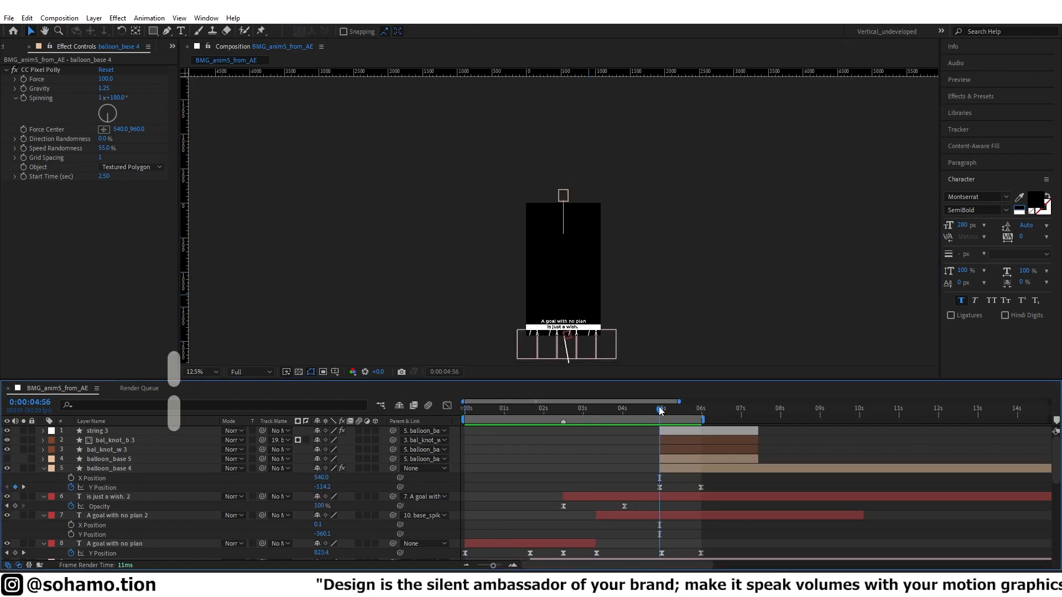
Inspect balloon_base 4's Y Position curve in the graph editor while previewing the motion.
{"action": "left_click", "coordinate": [659, 487]}
{"action": "key", "text": "shift+F3"}
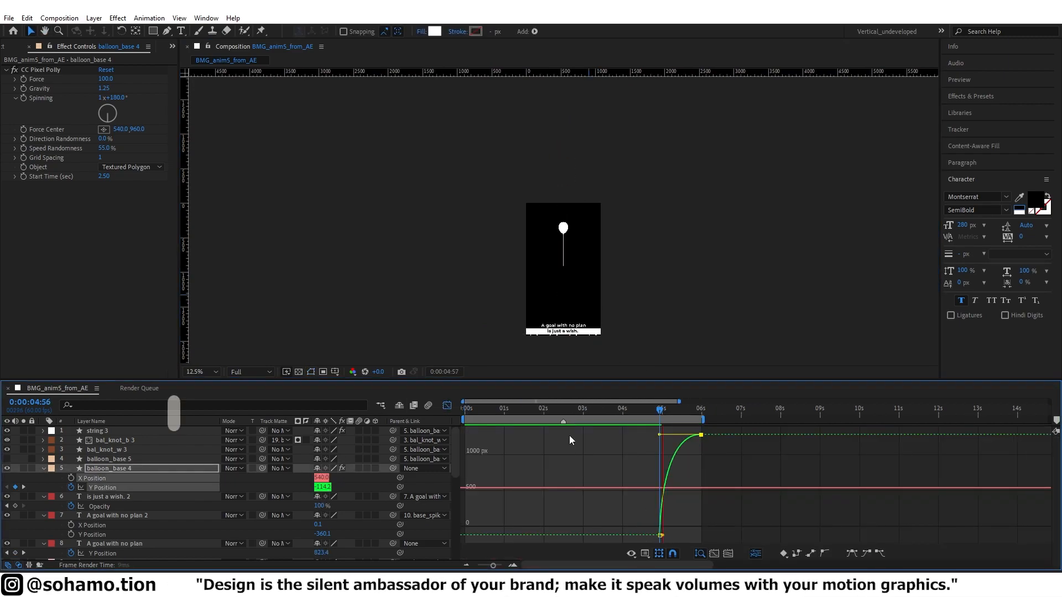
{"action": "key", "text": "space"}
{"action": "left_click", "coordinate": [659, 410]}
{"action": "left_click", "coordinate": [446, 405]}
Set balloon_base 4's Y Position keyframe at 0:00:04:56 to about 2034.8, below the frame, and preview the entrance from below.
{"action": "left_click", "coordinate": [661, 487]}
{"action": "left_click", "coordinate": [660, 487]}
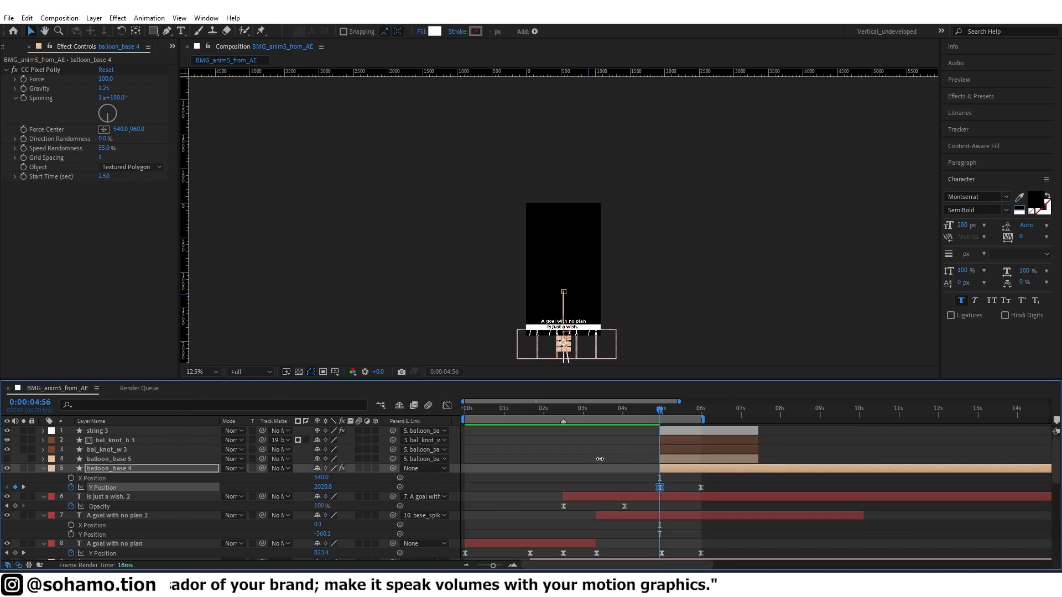
{"action": "left_click", "coordinate": [665, 477]}
{"action": "left_click", "coordinate": [446, 405]}
{"action": "left_click", "coordinate": [447, 405]}
{"action": "key", "text": "ctrl+z"}
{"action": "left_click", "coordinate": [447, 405]}
{"action": "key", "text": "space"}
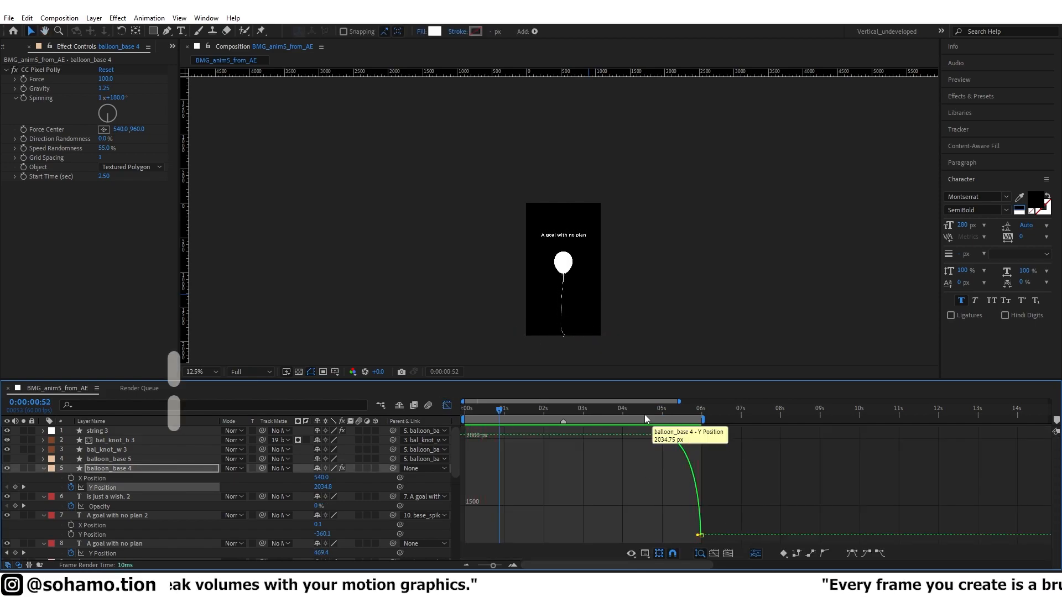
Extend the five new balloon layers to start at 0:00:04:03 and move the first Y Position keyframe of balloon_base 4 there.
{"action": "key", "text": "shift+F3"}
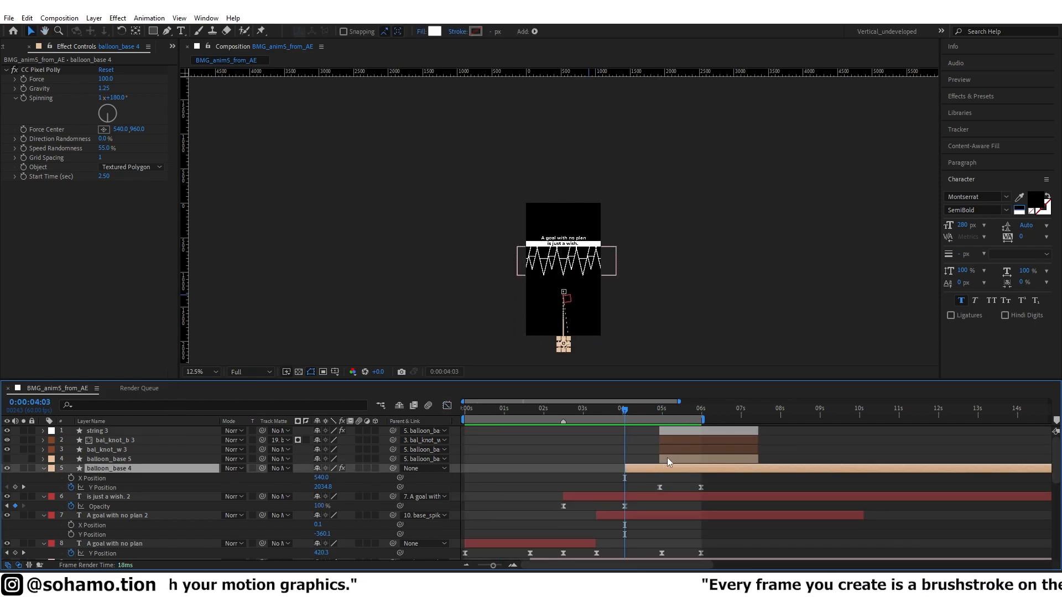
{"action": "left_click", "coordinate": [667, 460]}
{"action": "left_click", "coordinate": [668, 431], "text": "shift"}
{"action": "key", "text": "alt+["}
{"action": "left_click_drag", "start_coordinate": [660, 487], "coordinate": [625, 487]}
{"action": "key", "text": "space"}
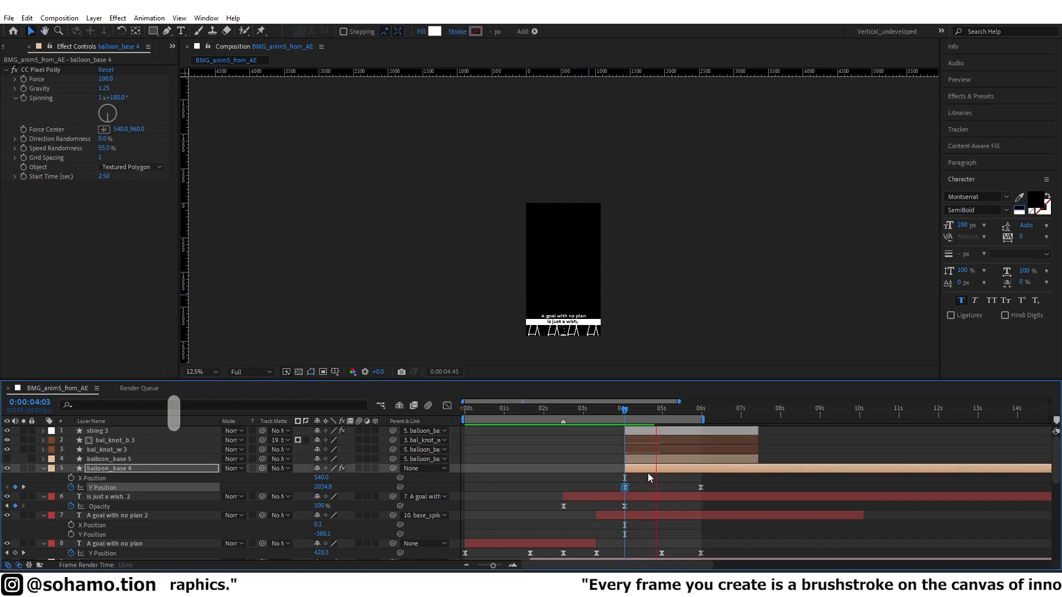
Save the project, collapse the properties of all layers and play the animation from the start.
{"action": "key", "text": "ctrl+s"}
{"action": "key", "text": "ctrl+a"}
{"action": "key", "text": "ctrl+grave"}
{"action": "key", "text": "ctrl+grave"}
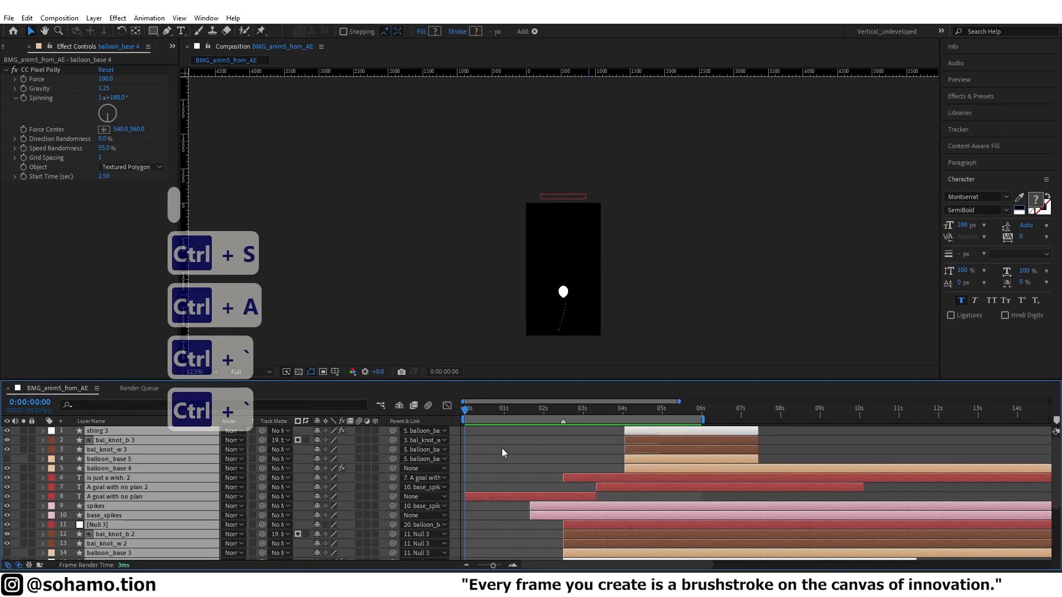
{"action": "left_click", "coordinate": [502, 448]}
{"action": "key", "text": "space"}
Hide the rulers while reviewing the playback and save the project.
{"action": "scroll", "coordinate": [578, 248], "scroll_direction": "up", "scroll_amount": 1}
{"action": "left_click_drag", "start_coordinate": [578, 248], "coordinate": [646, 146]}
{"action": "scroll", "coordinate": [633, 176], "scroll_direction": "down", "scroll_amount": 1}
{"action": "key", "text": "ctrl+r"}
{"action": "scroll", "coordinate": [633, 205], "scroll_direction": "up", "scroll_amount": 1}
{"action": "left_click_drag", "start_coordinate": [632, 212], "coordinate": [590, 217]}
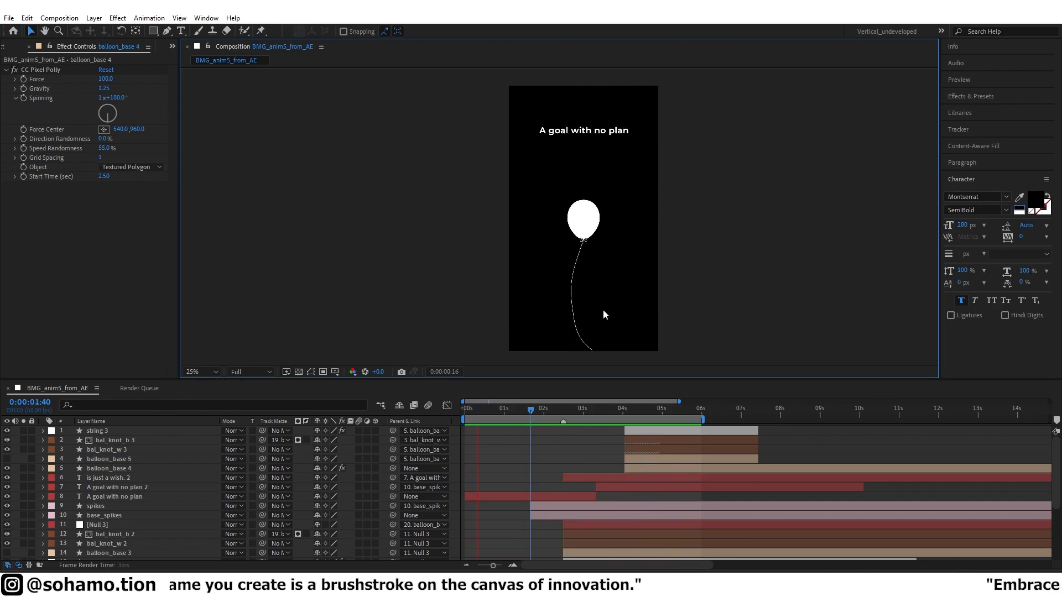
{"action": "key", "text": "ctrl+s"}
Switch to the Notepad notes, delete the FINAL TOUCHES text and return to After Effects.
{"action": "key", "text": "alt+Tab"}
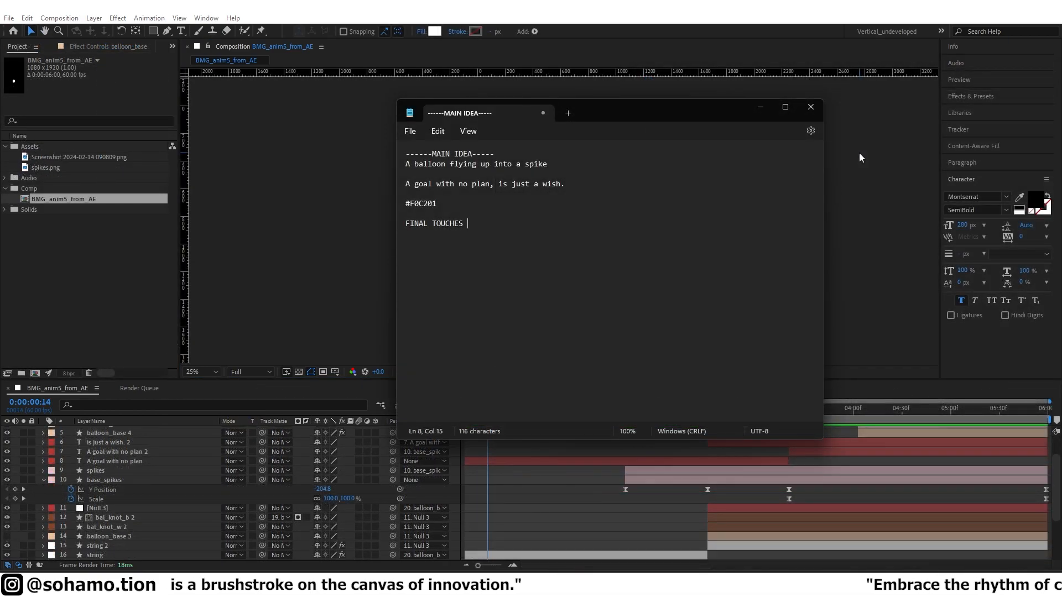
{"action": "key", "text": "ctrl+shift+Left"}
{"action": "key", "text": "ctrl+shift+Left"}
{"action": "key", "text": "ctrl+shift+Left"}
{"action": "key", "text": "ctrl+shift+Left"}
{"action": "key", "text": "BackSpace"}
{"action": "left_click", "coordinate": [860, 157]}
Change the first balloon's fill to a linear gradient at 0:00:00:54 and orient it vertically across the balloon.
{"action": "left_click_drag", "start_coordinate": [581, 231], "coordinate": [581, 209]}
{"action": "scroll", "coordinate": [580, 208], "scroll_direction": "up", "scroll_amount": 2}
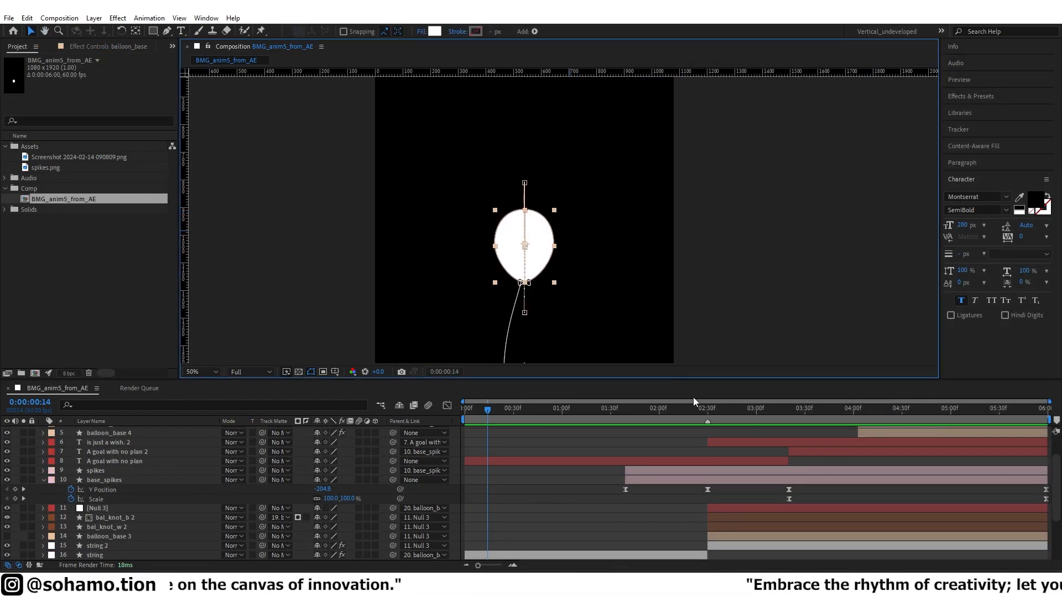
{"action": "left_click_drag", "start_coordinate": [492, 410], "coordinate": [556, 412]}
{"action": "mouse_move", "coordinate": [520, 586]}
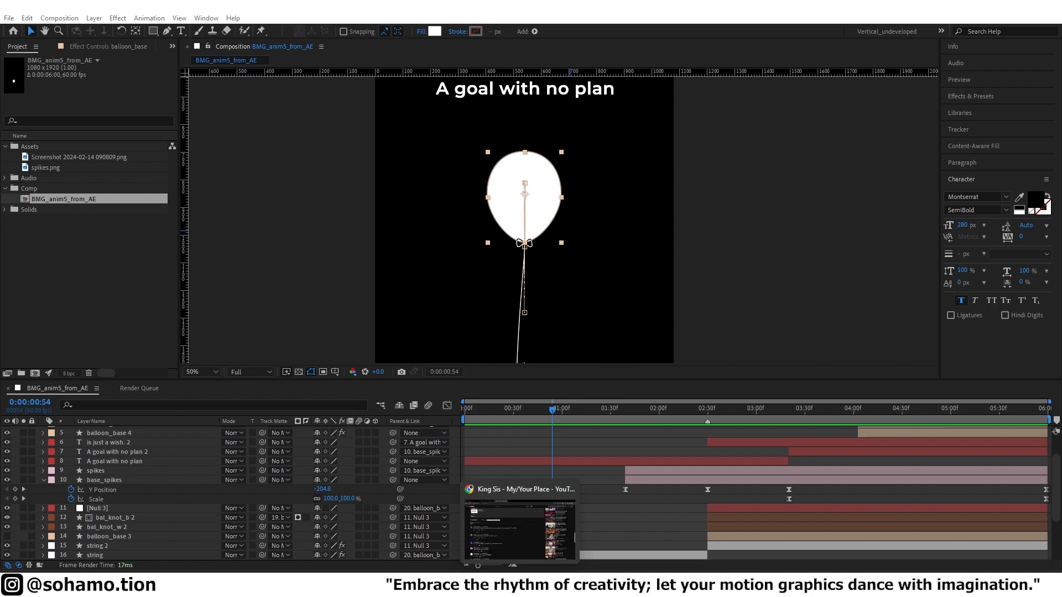
{"action": "scroll", "coordinate": [535, 336], "scroll_direction": "down", "scroll_amount": 2}
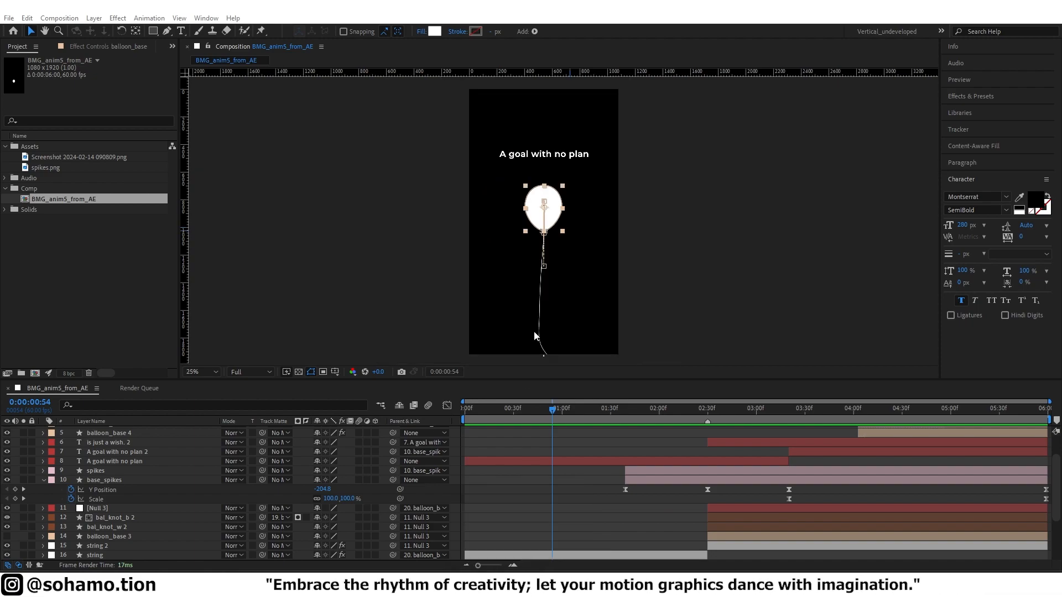
{"action": "left_click", "coordinate": [568, 449]}
{"action": "left_click", "coordinate": [544, 212]}
{"action": "left_click", "coordinate": [434, 31]}
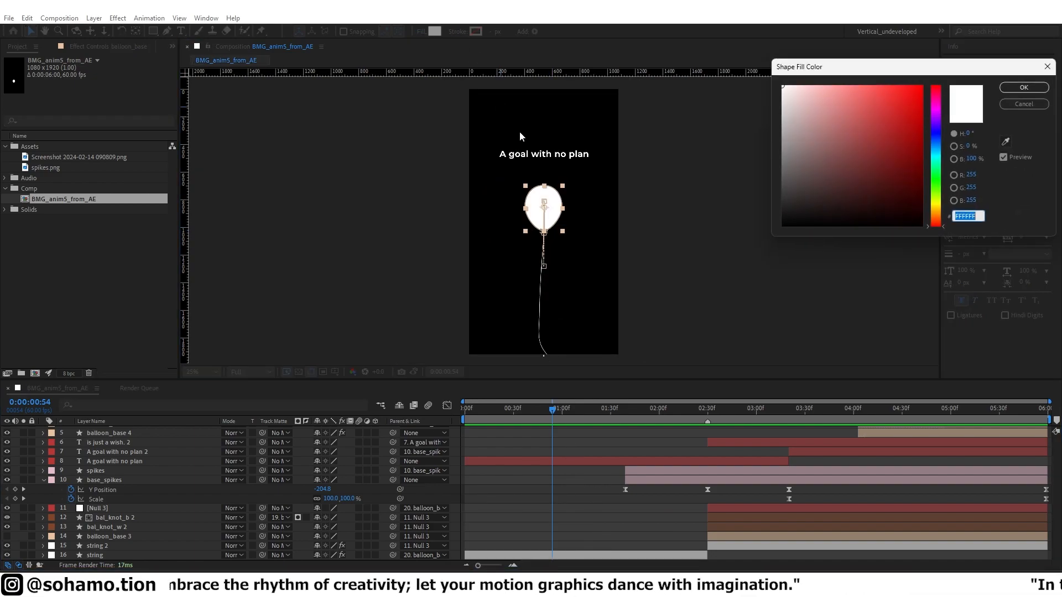
{"action": "key", "text": "Escape"}
{"action": "left_click", "coordinate": [422, 32]}
{"action": "left_click", "coordinate": [733, 157]}
{"action": "left_click", "coordinate": [745, 219]}
{"action": "left_click_drag", "start_coordinate": [543, 208], "coordinate": [543, 235]}
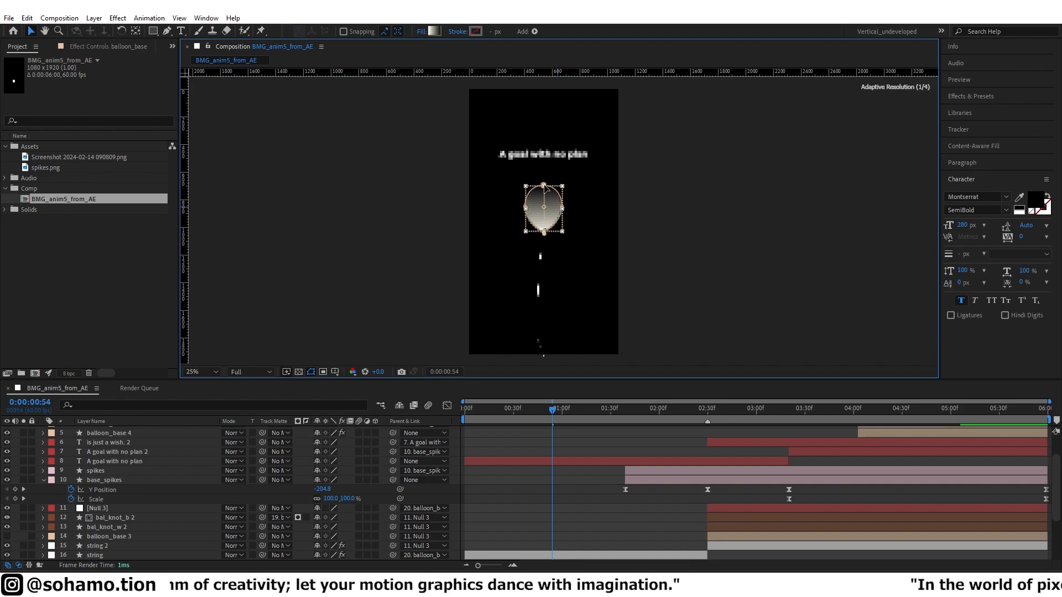
{"action": "scroll", "coordinate": [545, 187], "scroll_direction": "up", "scroll_amount": 4}
{"action": "scroll", "coordinate": [561, 167], "scroll_direction": "down", "scroll_amount": 2}
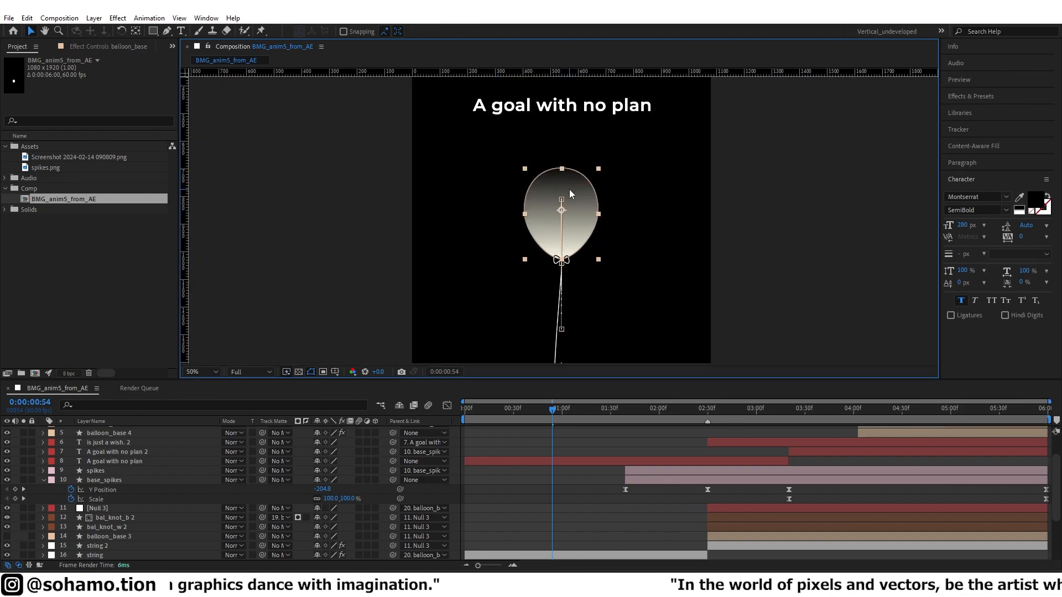
Copy the hex colour F0C201 from the notes, apply it to the balloon gradient's end stop and preview the animation.
{"action": "key", "text": "alt+Tab"}
{"action": "key", "text": "ctrl+c"}
{"action": "key", "text": "alt+Tab"}
{"action": "left_click", "coordinate": [434, 32]}
{"action": "left_click", "coordinate": [974, 259]}
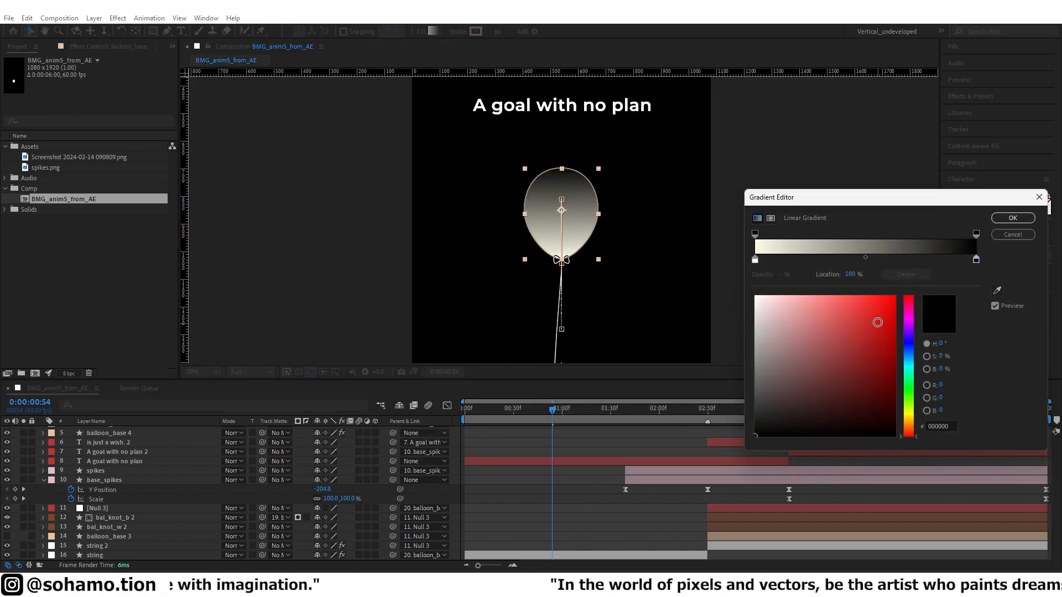
{"action": "double_click", "coordinate": [941, 426]}
{"action": "key", "text": "ctrl+v"}
{"action": "left_click", "coordinate": [1011, 218]}
{"action": "scroll", "coordinate": [622, 249], "scroll_direction": "down", "scroll_amount": 1}
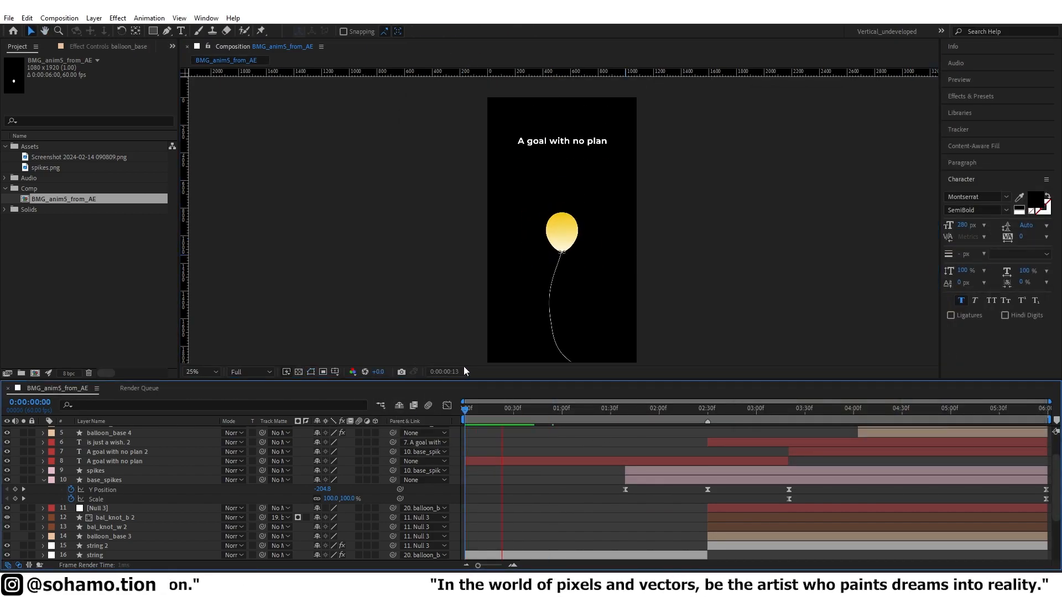
{"action": "scroll", "coordinate": [542, 365], "scroll_direction": "down", "scroll_amount": 1}
{"action": "key", "text": "space"}
Change the fill of the base_spikes bar to a linear gradient and run it vertically across the bar.
{"action": "scroll", "coordinate": [579, 290], "scroll_direction": "up", "scroll_amount": 2}
{"action": "left_click", "coordinate": [596, 251]}
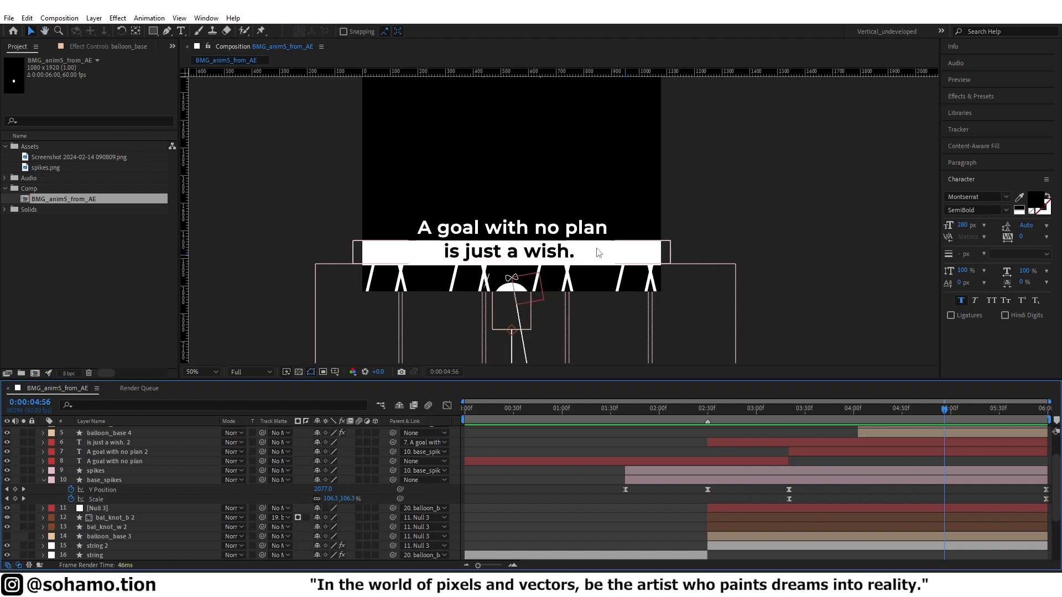
{"action": "left_click", "coordinate": [434, 32]}
{"action": "left_click", "coordinate": [1032, 106]}
{"action": "left_click", "coordinate": [422, 31]}
{"action": "left_click", "coordinate": [733, 156]}
{"action": "left_click", "coordinate": [746, 220]}
{"action": "mouse_move", "coordinate": [512, 252]}
{"action": "left_mouse_down"}
{"action": "mouse_move", "coordinate": [512, 237]}
{"action": "mouse_move", "coordinate": [509, 271]}
{"action": "left_mouse_up"}
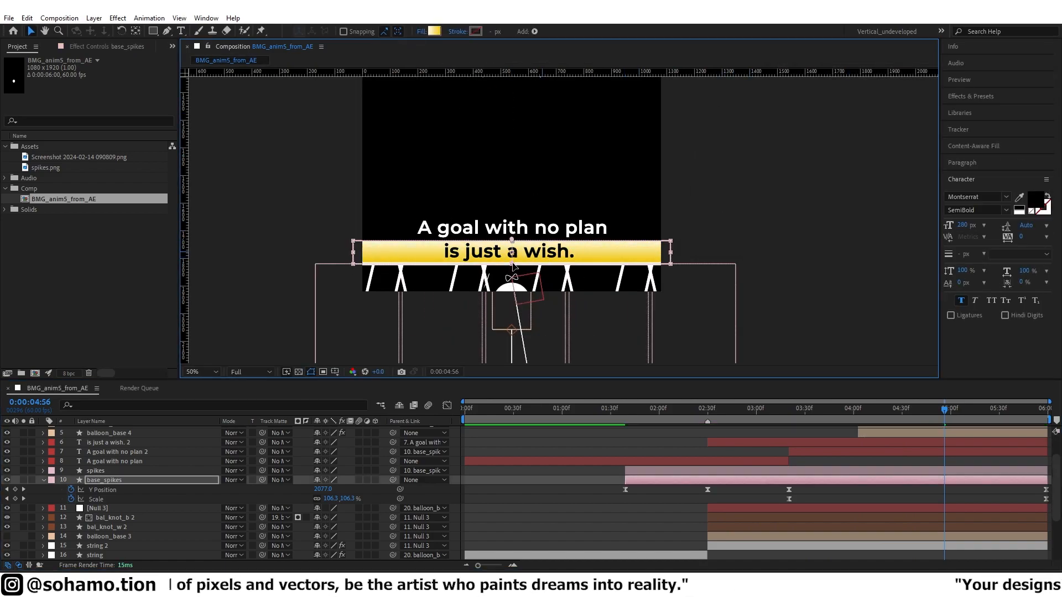
{"action": "left_click_drag", "start_coordinate": [513, 210], "coordinate": [511, 244]}
{"action": "scroll", "coordinate": [565, 222], "scroll_direction": "down", "scroll_amount": 1}
{"action": "left_click", "coordinate": [564, 205]}
{"action": "scroll", "coordinate": [530, 247], "scroll_direction": "up", "scroll_amount": 3}
{"action": "scroll", "coordinate": [382, 189], "scroll_direction": "down", "scroll_amount": 3}
Try to change the spikes layer's stroke to a linear gradient at 0:00:04:12, then undo it.
{"action": "left_click_drag", "start_coordinate": [438, 217], "coordinate": [509, 232]}
{"action": "left_click_drag", "start_coordinate": [903, 414], "coordinate": [873, 414]}
{"action": "left_click_drag", "start_coordinate": [528, 99], "coordinate": [540, 243]}
{"action": "left_click", "coordinate": [542, 228]}
{"action": "left_click", "coordinate": [434, 31]}
{"action": "left_click", "coordinate": [889, 181]}
{"action": "left_click", "coordinate": [458, 32]}
{"action": "left_click", "coordinate": [733, 157]}
{"action": "left_click", "coordinate": [744, 221]}
{"action": "key", "text": "ctrl+z"}
Add a gradient stroke to Shape 1 of the spikes layer and expand its properties.
{"action": "scroll", "coordinate": [138, 498], "scroll_direction": "up", "scroll_amount": 6}
{"action": "left_click", "coordinate": [54, 490], "text": "ctrl"}
{"action": "left_click", "coordinate": [54, 490]}
{"action": "scroll", "coordinate": [96, 489], "scroll_direction": "down", "scroll_amount": 1}
{"action": "left_click", "coordinate": [83, 490]}
{"action": "left_click", "coordinate": [62, 490]}
{"action": "left_click", "coordinate": [380, 461]}
{"action": "left_click", "coordinate": [412, 325]}
{"action": "left_click", "coordinate": [71, 508]}
{"action": "scroll", "coordinate": [166, 492], "scroll_direction": "down", "scroll_amount": 2}
{"action": "key", "text": "period"}
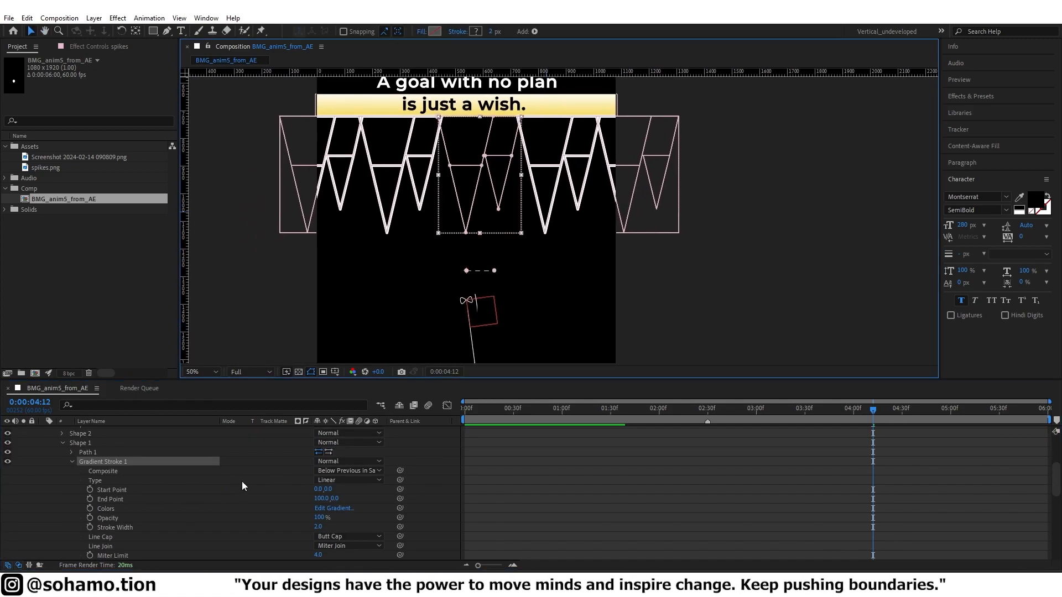
{"action": "left_click", "coordinate": [101, 445]}
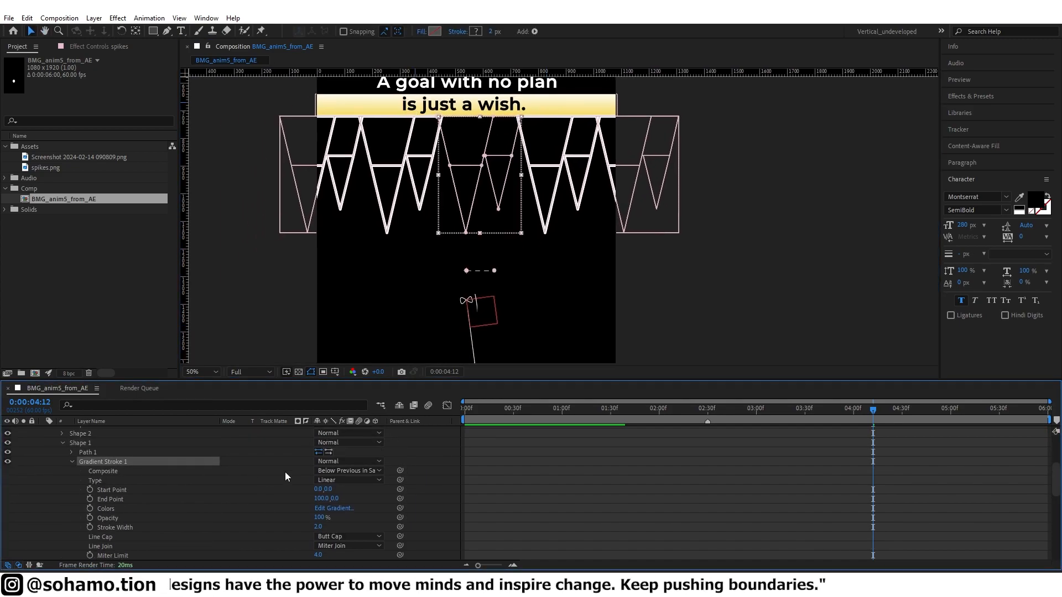
Position the spikes' gradient stroke from start point 51.5,-552.4 at the spike tops to end point 46.5,-134.6 at the tips.
{"action": "left_click", "coordinate": [334, 509]}
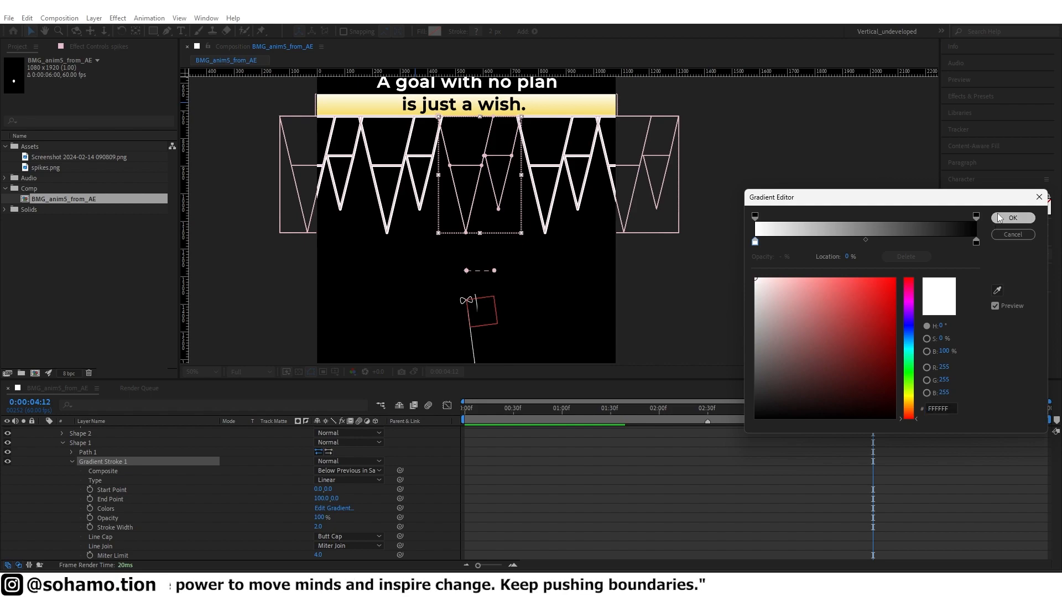
{"action": "left_click", "coordinate": [1012, 218]}
{"action": "left_click_drag", "start_coordinate": [334, 498], "coordinate": [344, 498]}
{"action": "key", "text": "ctrl+z"}
{"action": "left_click_drag", "start_coordinate": [466, 271], "coordinate": [480, 118]}
{"action": "left_click_drag", "start_coordinate": [495, 269], "coordinate": [478, 227]}
{"action": "key", "text": "ctrl+z"}
{"action": "left_click_drag", "start_coordinate": [494, 270], "coordinate": [479, 234]}
{"action": "left_click", "coordinate": [526, 437]}
{"action": "left_click", "coordinate": [466, 229]}
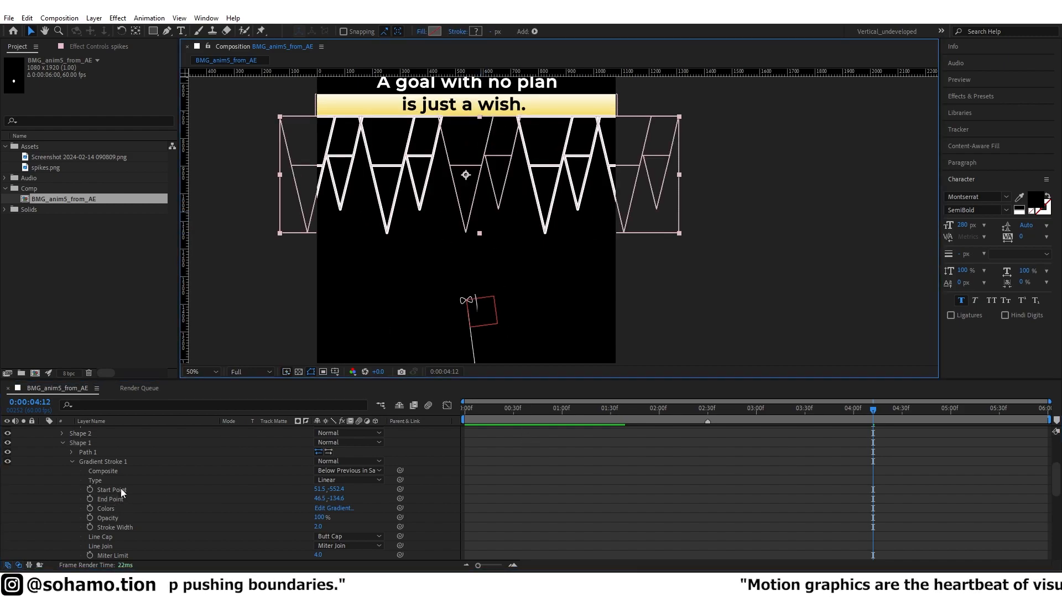
Set the end colour of the spikes' gradient stroke to the copied hex F0C201.
{"action": "left_click", "coordinate": [323, 510]}
{"action": "double_click", "coordinate": [942, 408]}
{"action": "key", "text": "ctrl+v"}
{"action": "left_click", "coordinate": [1004, 219]}
{"action": "left_click", "coordinate": [622, 442]}
{"action": "scroll", "coordinate": [475, 265], "scroll_direction": "down", "scroll_amount": 2}
{"action": "scroll", "coordinate": [476, 266], "scroll_direction": "up", "scroll_amount": 2}
{"action": "left_click", "coordinate": [103, 462]}
{"action": "left_click", "coordinate": [331, 508]}
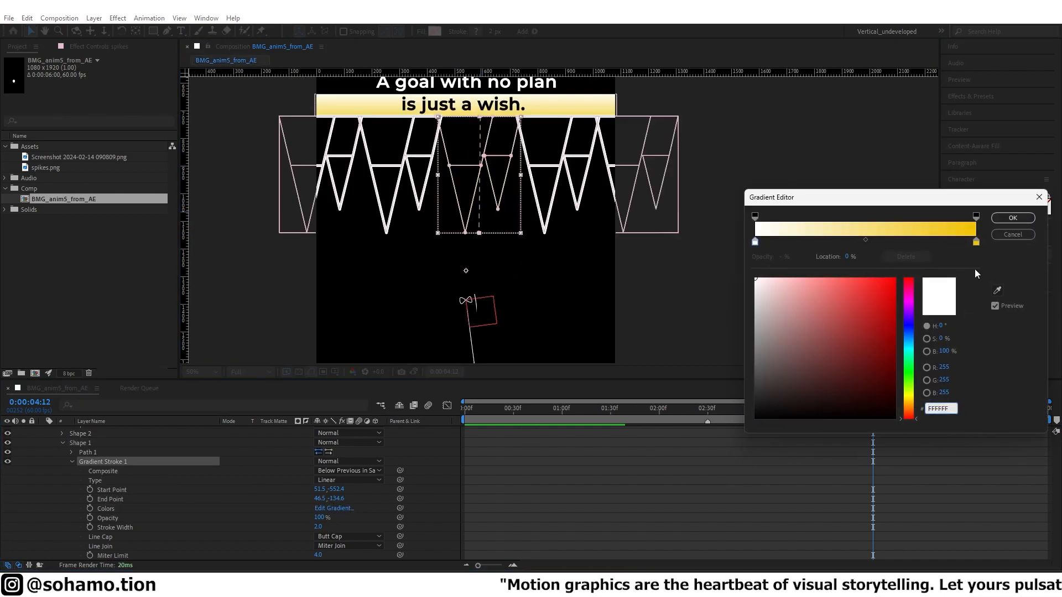
{"action": "left_click", "coordinate": [1011, 219]}
Reverse the spikes' stroke gradient so it runs from yellow F0C201 to white.
{"action": "left_click", "coordinate": [334, 509]}
{"action": "left_click_drag", "start_coordinate": [976, 243], "coordinate": [883, 247]}
{"action": "left_click_drag", "start_coordinate": [756, 243], "coordinate": [978, 246]}
{"action": "left_click", "coordinate": [883, 241]}
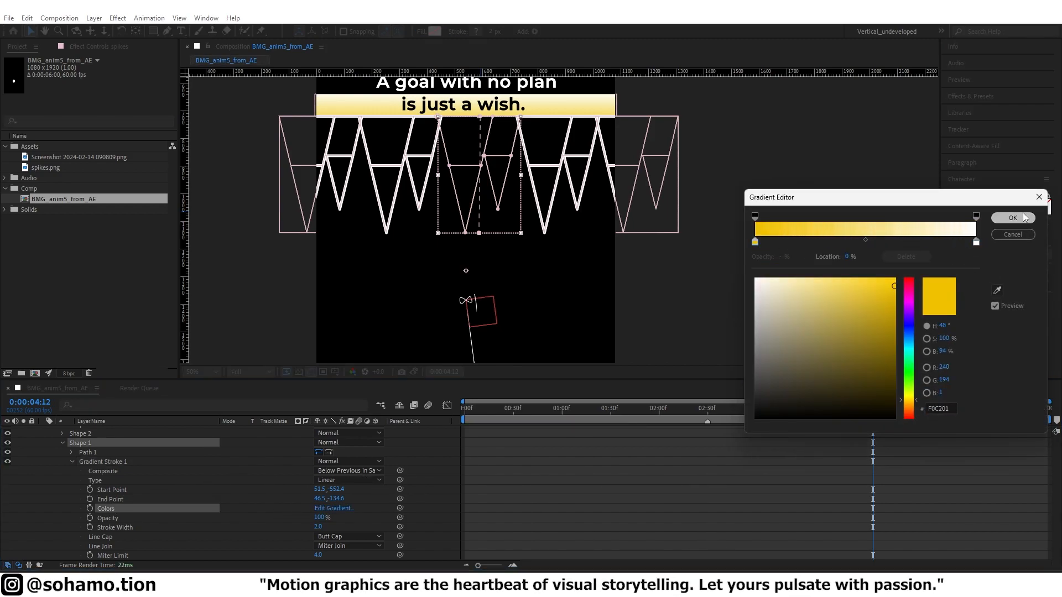
{"action": "left_click", "coordinate": [1012, 218]}
Set the spikes' gradient stroke width to 10 with round caps and round joins.
{"action": "scroll", "coordinate": [393, 263], "scroll_direction": "up", "scroll_amount": 4}
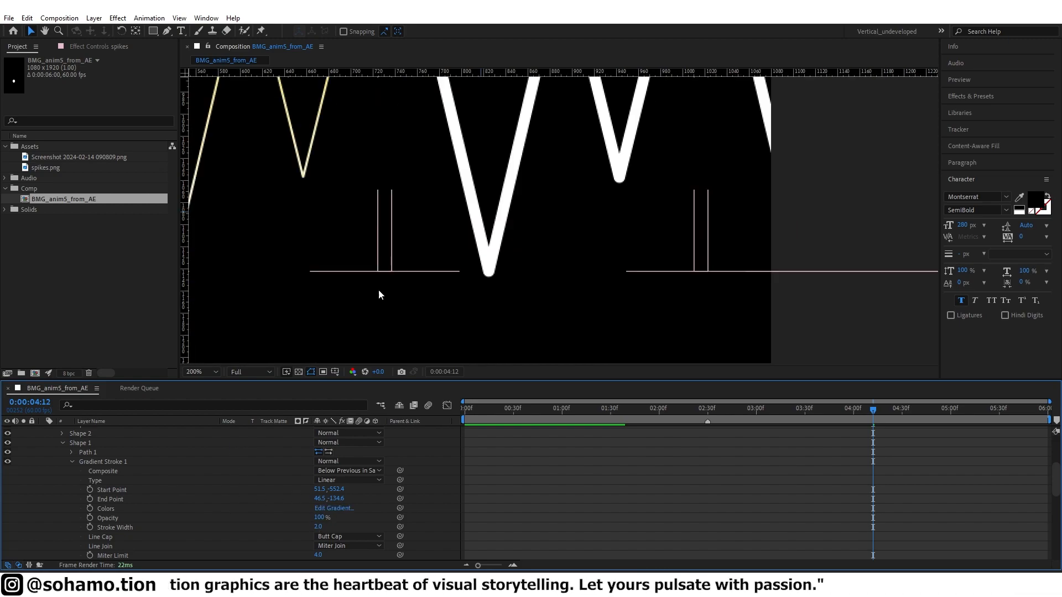
{"action": "scroll", "coordinate": [68, 452], "scroll_direction": "up", "scroll_amount": 3}
{"action": "left_click", "coordinate": [72, 490]}
{"action": "left_click", "coordinate": [72, 499]}
{"action": "scroll", "coordinate": [71, 492], "scroll_direction": "down", "scroll_amount": 1}
{"action": "left_click", "coordinate": [71, 462]}
{"action": "scroll", "coordinate": [71, 462], "scroll_direction": "down", "scroll_amount": 1}
{"action": "left_click", "coordinate": [319, 498]}
{"action": "type", "text": "10"}
{"action": "left_click", "coordinate": [592, 484]}
{"action": "scroll", "coordinate": [531, 310], "scroll_direction": "down", "scroll_amount": 2}
{"action": "left_click", "coordinate": [337, 509]}
{"action": "left_click", "coordinate": [338, 519]}
Preview the animation from the start and examine the gradient-stroked spikes at 0:00:03:19.
{"action": "key", "text": "Home"}
{"action": "scroll", "coordinate": [466, 317], "scroll_direction": "down", "scroll_amount": 1}
{"action": "key", "text": "space"}
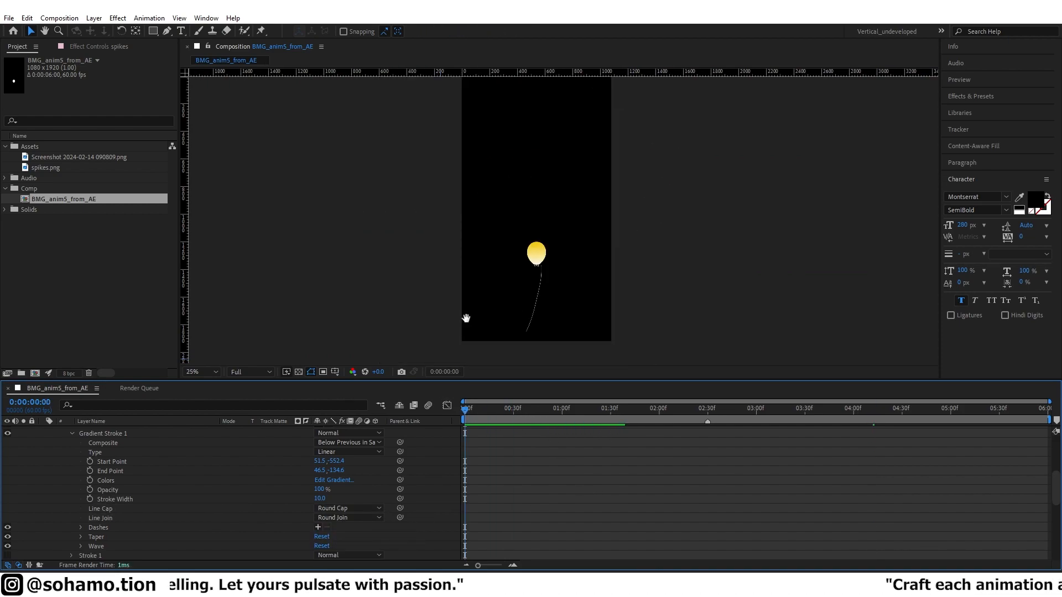
{"action": "scroll", "coordinate": [528, 289], "scroll_direction": "down", "scroll_amount": 1}
{"action": "key", "text": "space"}
{"action": "scroll", "coordinate": [549, 197], "scroll_direction": "up", "scroll_amount": 1}
{"action": "scroll", "coordinate": [549, 198], "scroll_direction": "up", "scroll_amount": 2}
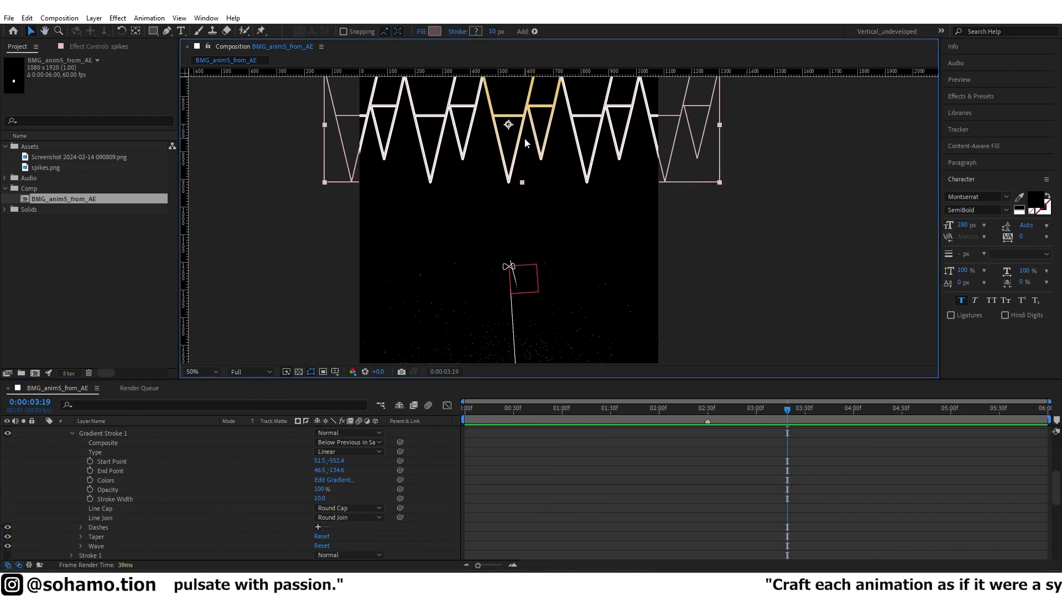
Select the base_spikes bar and review its gradient fill colours.
{"action": "left_click", "coordinate": [577, 164]}
{"action": "scroll", "coordinate": [577, 165], "scroll_direction": "down", "scroll_amount": 2}
{"action": "left_click", "coordinate": [434, 31]}
{"action": "left_click", "coordinate": [1012, 218]}
{"action": "scroll", "coordinate": [554, 214], "scroll_direction": "up", "scroll_amount": 3}
{"action": "scroll", "coordinate": [564, 217], "scroll_direction": "down", "scroll_amount": 3}
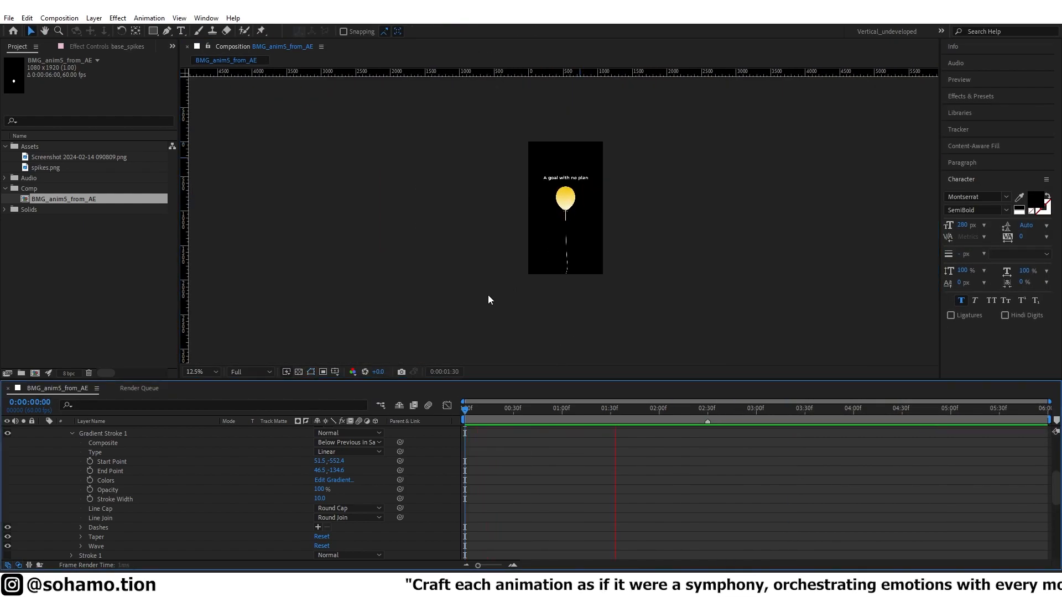
Copy the finished gradient stroke into Shape 5 of the spikes layer and place it above that shape's plain stroke.
{"action": "scroll", "coordinate": [161, 466], "scroll_direction": "up", "scroll_amount": 1}
{"action": "left_click", "coordinate": [95, 462]}
{"action": "left_click", "coordinate": [71, 461]}
{"action": "scroll", "coordinate": [72, 464], "scroll_direction": "up", "scroll_amount": 1}
{"action": "left_click", "coordinate": [63, 471]}
{"action": "left_click", "coordinate": [80, 490]}
{"action": "left_click", "coordinate": [63, 490]}
{"action": "key", "text": "ctrl+v"}
{"action": "left_click_drag", "start_coordinate": [92, 526], "coordinate": [95, 503]}
{"action": "left_click", "coordinate": [514, 491]}
{"action": "left_click", "coordinate": [501, 177]}
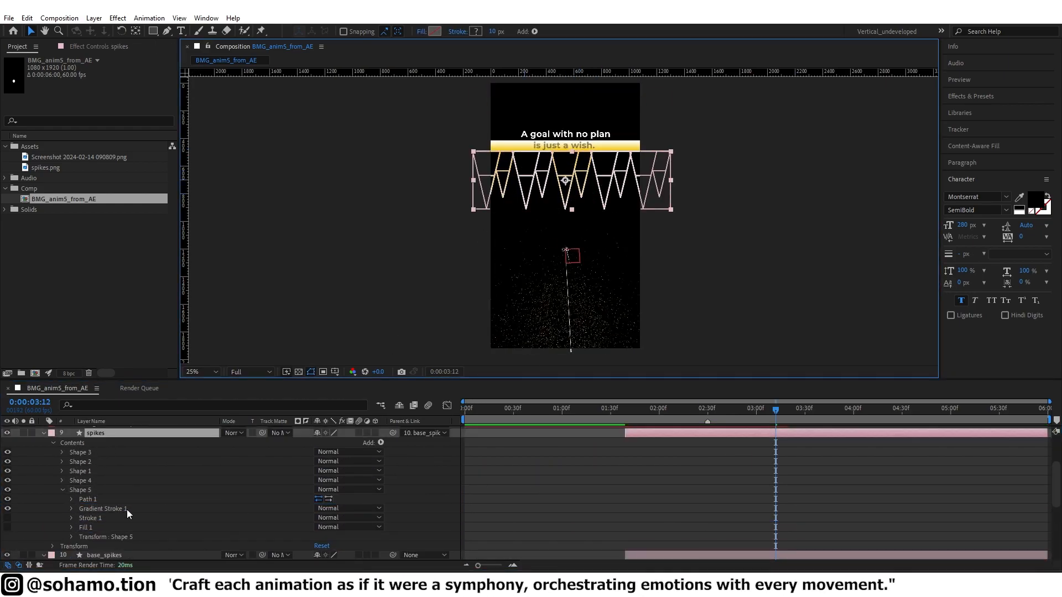
Paste the gradient stroke into Shape 4 of the spikes layer.
{"action": "left_click", "coordinate": [62, 489]}
{"action": "left_click", "coordinate": [81, 481]}
{"action": "left_click", "coordinate": [62, 481]}
{"action": "key", "text": "ctrl+v"}
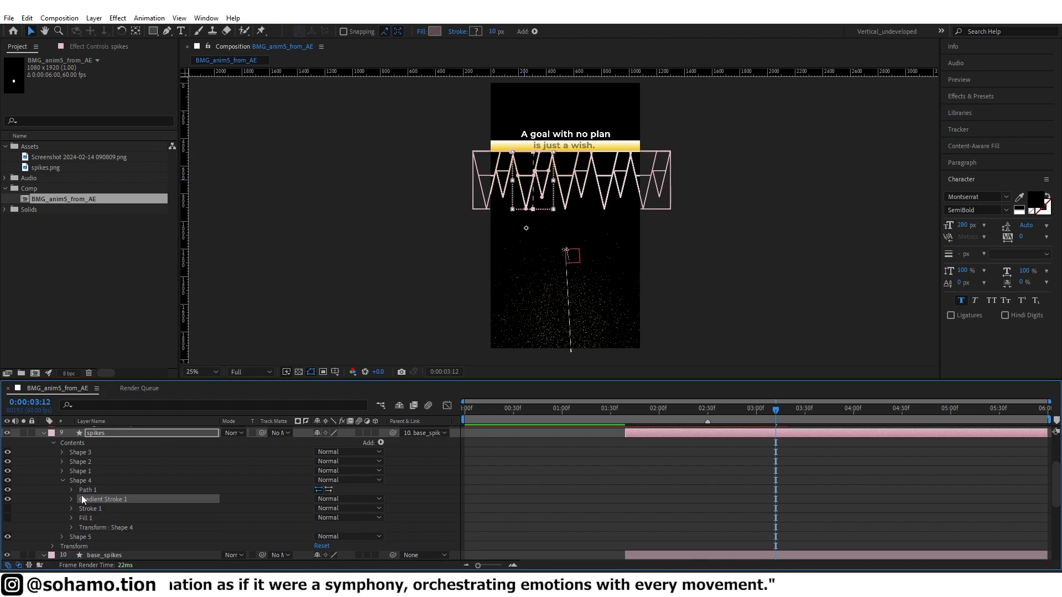
Paste the gradient stroke into Shape 2 of the spikes layer and move it up in that shape's contents.
{"action": "left_click", "coordinate": [62, 480]}
{"action": "left_click", "coordinate": [77, 470]}
{"action": "left_click", "coordinate": [62, 462]}
{"action": "left_click", "coordinate": [84, 462]}
{"action": "key", "text": "ctrl+v"}
{"action": "left_click_drag", "start_coordinate": [83, 499], "coordinate": [82, 494]}
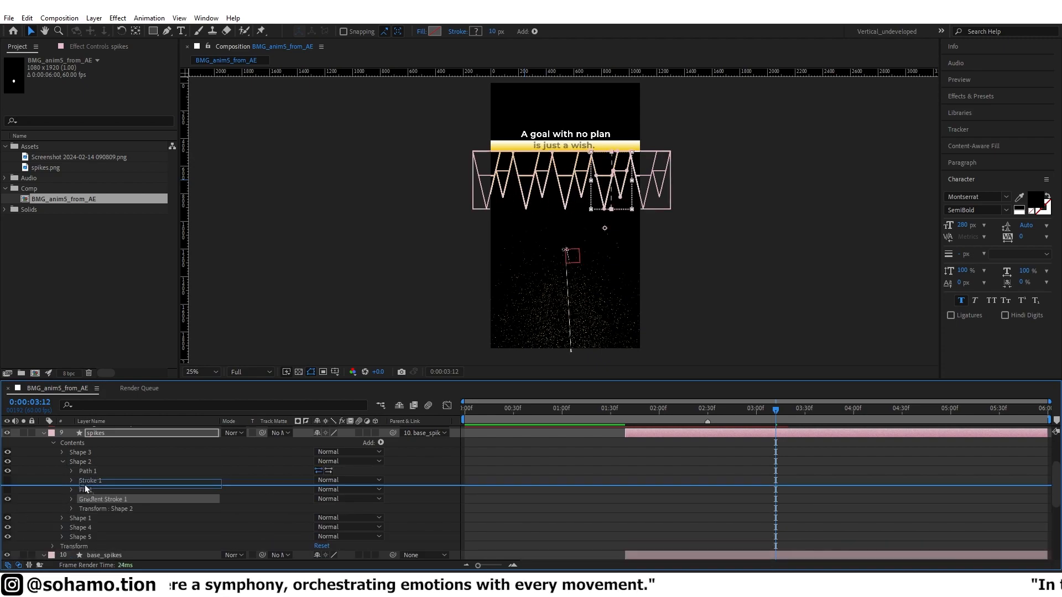
Paste the gradient stroke into Shape 3 of the spikes layer and preview the animation.
{"action": "left_click", "coordinate": [62, 462]}
{"action": "left_click", "coordinate": [62, 453]}
{"action": "left_click", "coordinate": [97, 471]}
{"action": "key", "text": "ctrl+v"}
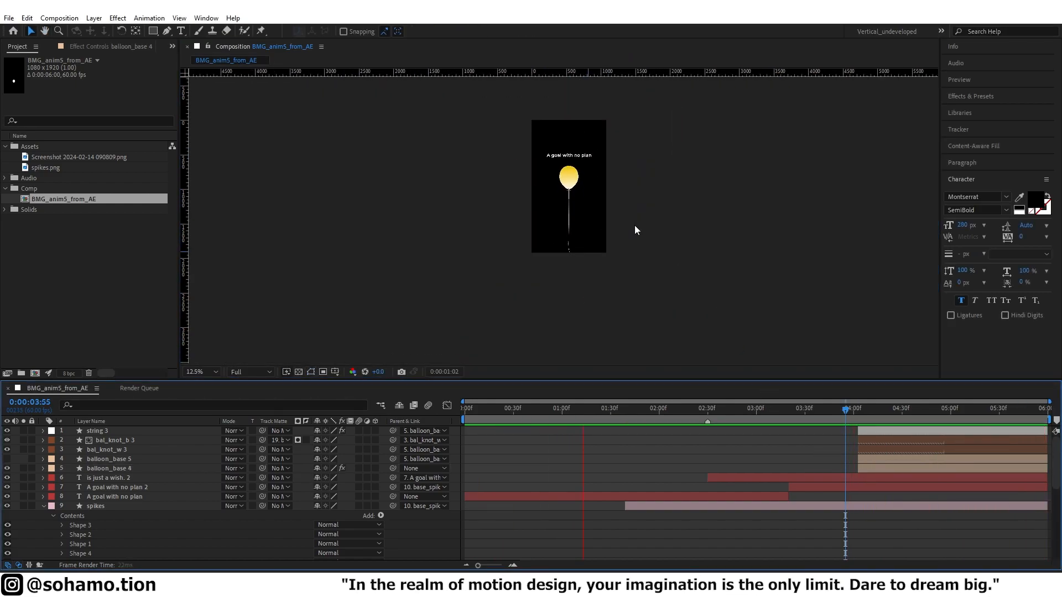
{"action": "key", "text": "space"}
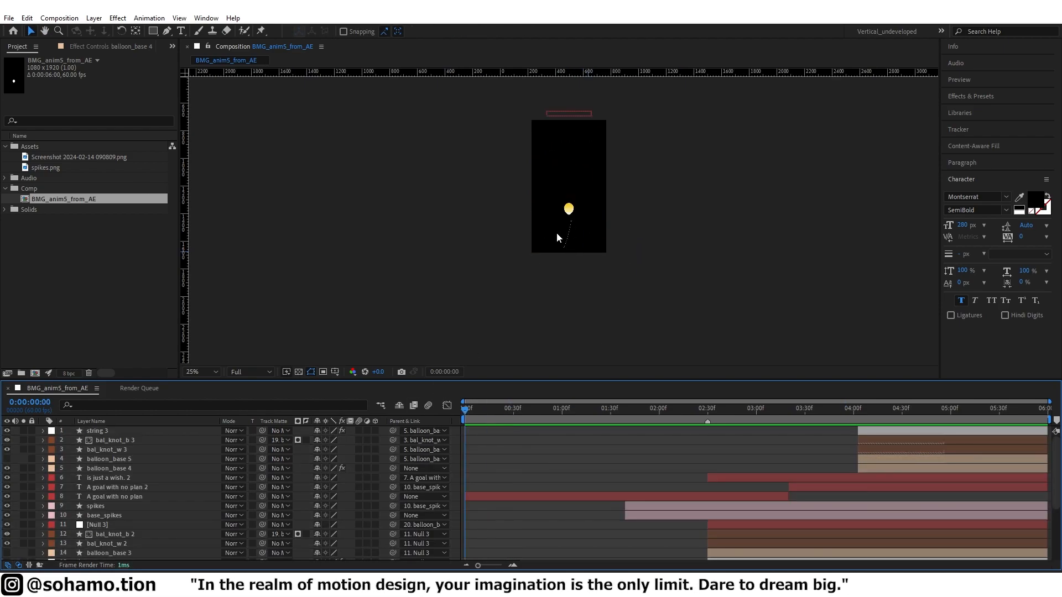
Apply the Deep Glow effect to balloon_base and set its exposure to 0.25.
{"action": "left_click", "coordinate": [550, 271]}
{"action": "key", "text": "ctrl+space"}
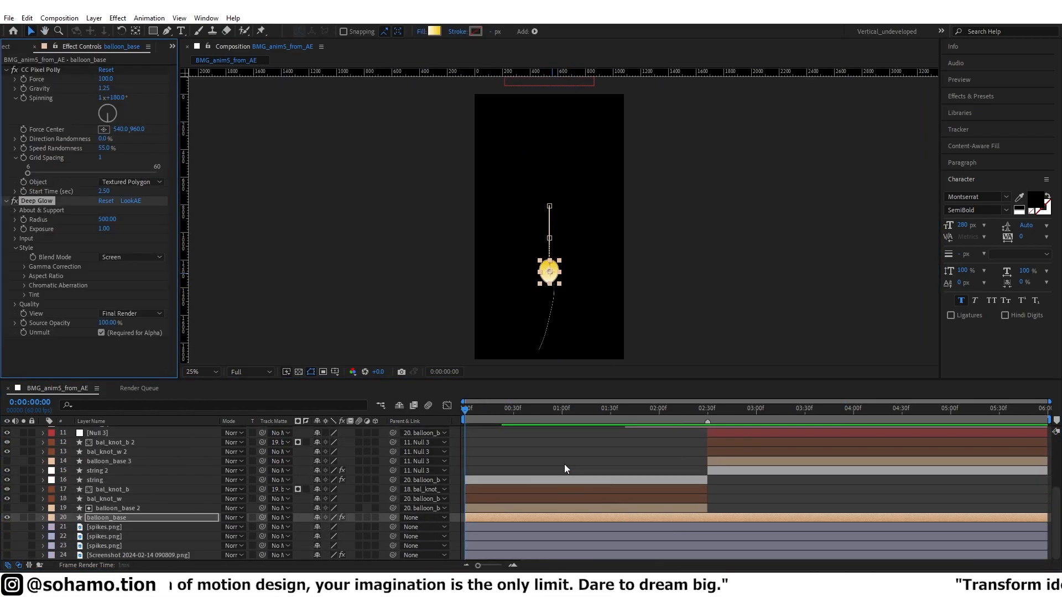
{"action": "left_click", "coordinate": [103, 228]}
{"action": "type", "text": "0.25"}
{"action": "key", "text": "Return"}
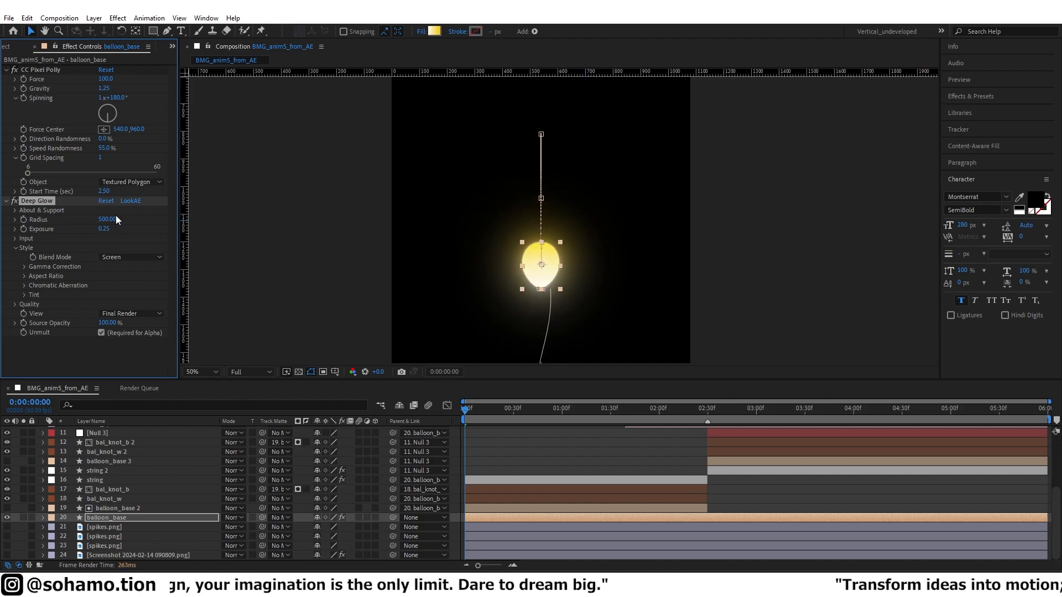
Set the balloon's Deep Glow radius to 350 and the preview frame skip to 2.
{"action": "left_click", "coordinate": [507, 283]}
{"action": "key", "text": "space"}
{"action": "scroll", "coordinate": [514, 274], "scroll_direction": "down", "scroll_amount": 3}
{"action": "scroll", "coordinate": [529, 253], "scroll_direction": "up", "scroll_amount": 1}
{"action": "key", "text": "space"}
{"action": "left_click_drag", "start_coordinate": [529, 255], "coordinate": [516, 305]}
{"action": "left_click", "coordinate": [959, 80]}
{"action": "left_click", "coordinate": [1000, 214]}
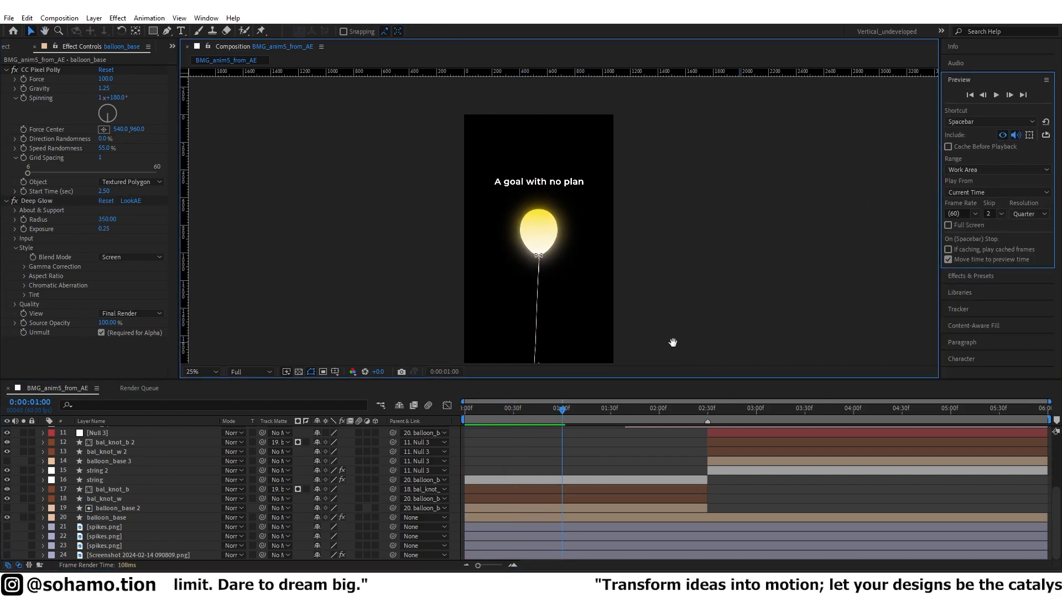
Give the spikes layer a Deep Glow with exposure 0.2 and radius 150.
{"action": "left_click", "coordinate": [554, 208]}
{"action": "left_click", "coordinate": [106, 99]}
{"action": "type", "text": "0.2"}
{"action": "key", "text": "Return"}
{"action": "type", "text": "150"}
{"action": "key", "text": "Return"}
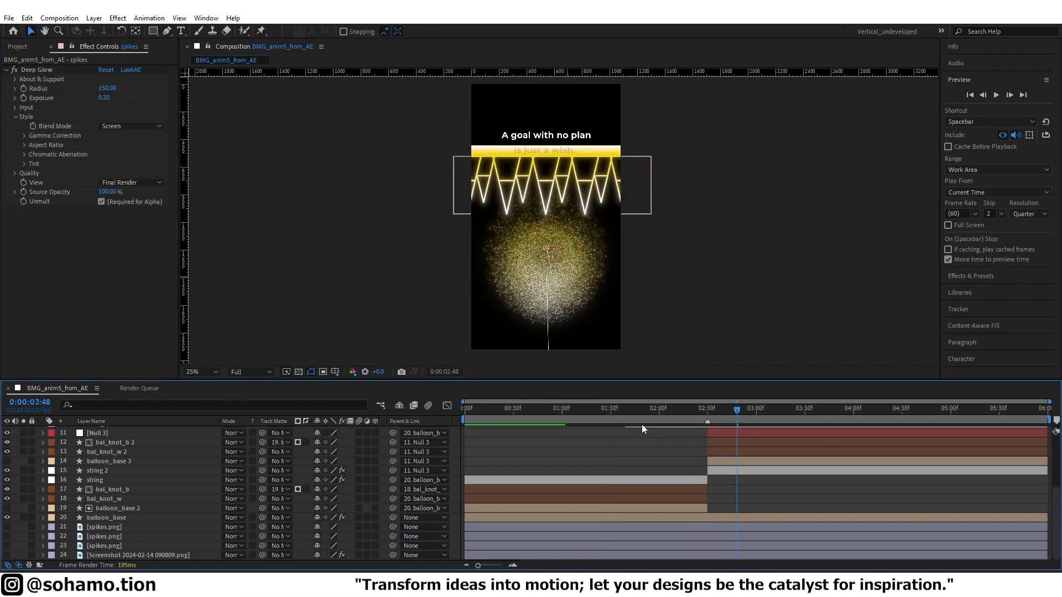
Apply the Shadow Studio 3 effect to the base_spikes bar at 0:00:02:34.
{"action": "left_click_drag", "start_coordinate": [632, 416], "coordinate": [714, 419]}
{"action": "left_click", "coordinate": [582, 158]}
{"action": "key", "text": "ctrl+space"}
{"action": "type", "text": "sha"}
{"action": "key", "text": "Return"}
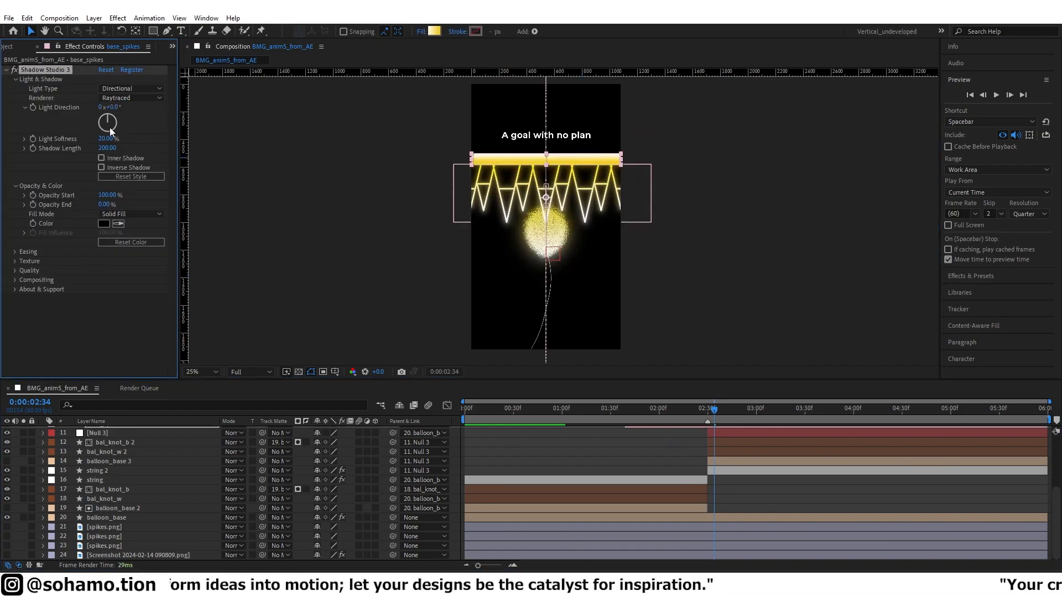
Make the bar's shadow white with 20% start opacity and 30% light softness, and preview the animation.
{"action": "left_click", "coordinate": [103, 224]}
{"action": "left_click_drag", "start_coordinate": [917, 161], "coordinate": [781, 84]}
{"action": "key", "text": "Return"}
{"action": "left_click_drag", "start_coordinate": [108, 195], "coordinate": [63, 203]}
{"action": "left_click", "coordinate": [552, 461]}
{"action": "left_click_drag", "start_coordinate": [106, 139], "coordinate": [196, 143]}
{"action": "left_click_drag", "start_coordinate": [286, 149], "coordinate": [276, 152]}
{"action": "mouse_move", "coordinate": [107, 195]}
{"action": "left_mouse_down"}
{"action": "mouse_move", "coordinate": [128, 195]}
{"action": "mouse_move", "coordinate": [107, 195]}
{"action": "left_mouse_up"}
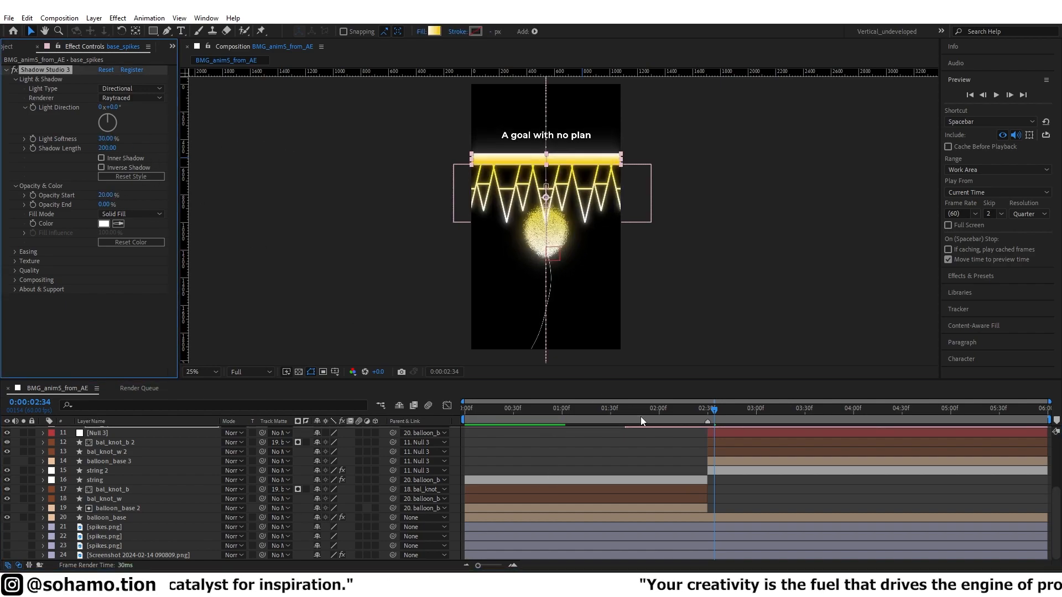
{"action": "key", "text": "space"}
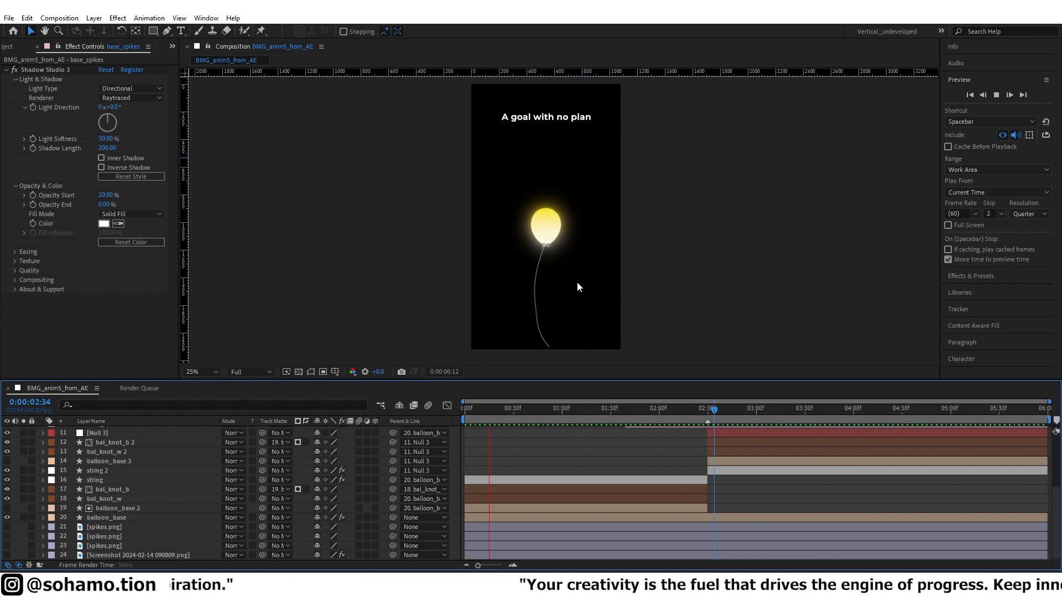
{"action": "key", "text": "space"}
Copy the balloon's Deep Glow to balloon_base 4, delete that layer's first effect and preview the result.
{"action": "left_click", "coordinate": [558, 206]}
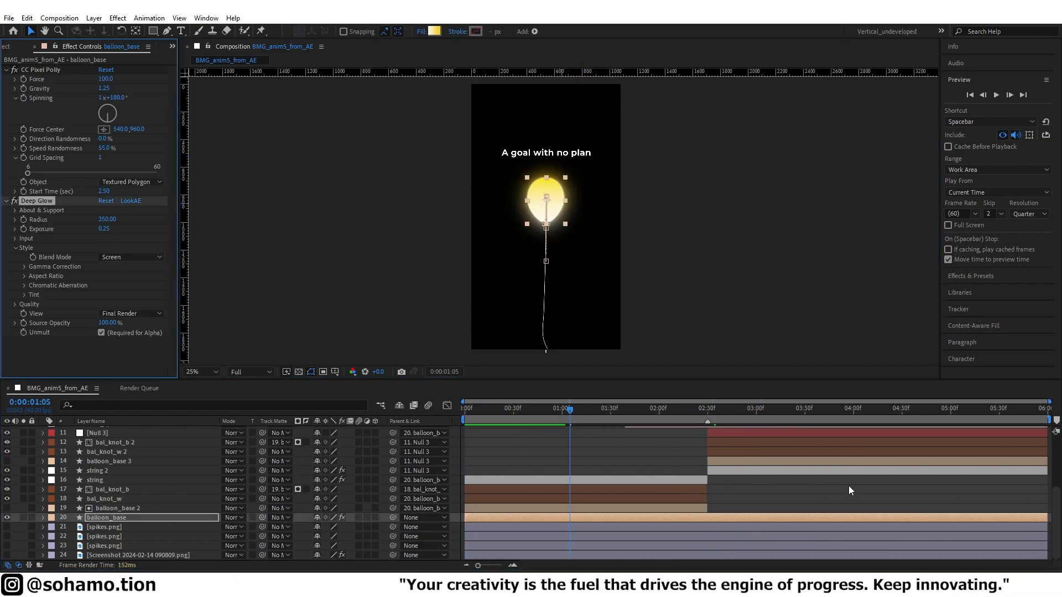
{"action": "scroll", "coordinate": [847, 486], "scroll_direction": "up", "scroll_amount": 5}
{"action": "left_click", "coordinate": [927, 410]}
{"action": "left_click", "coordinate": [918, 469]}
{"action": "key", "text": "i"}
{"action": "left_click", "coordinate": [45, 71]}
{"action": "key", "text": "Delete"}
{"action": "left_click", "coordinate": [545, 448]}
{"action": "key", "text": "space"}
{"action": "key", "text": "space"}
Paste the Deep Glow onto the string, bal_knot_b and bal_knot_w layers at the first frame and play the animation.
{"action": "left_click", "coordinate": [546, 226]}
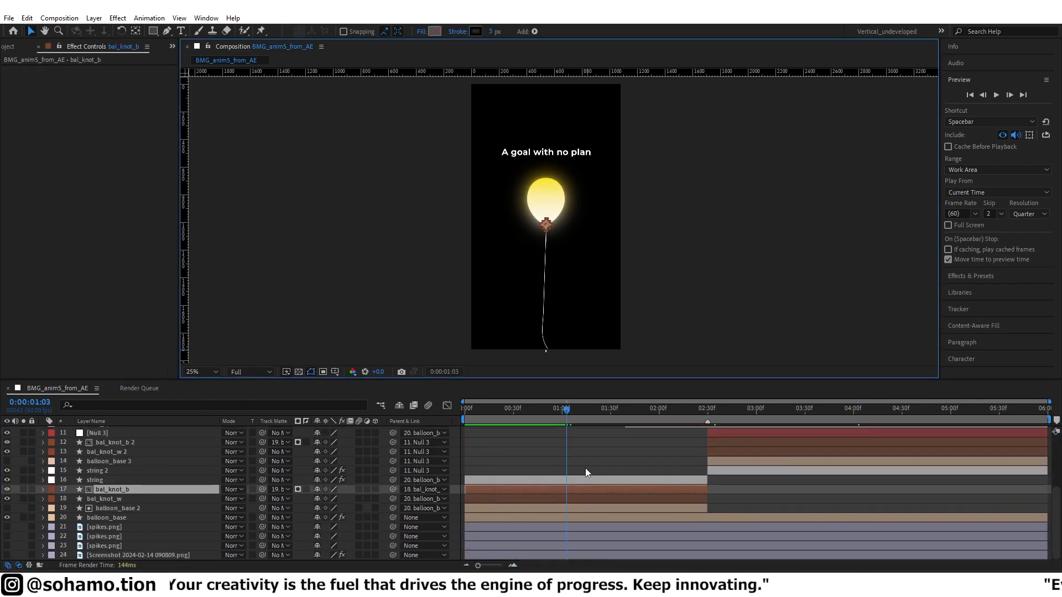
{"action": "left_click", "coordinate": [572, 515], "text": "shift"}
{"action": "left_click", "coordinate": [572, 509], "text": "shift"}
{"action": "left_click", "coordinate": [573, 502], "text": "shift"}
{"action": "left_click", "coordinate": [574, 480], "text": "shift"}
{"action": "left_click_drag", "start_coordinate": [516, 411], "coordinate": [463, 411]}
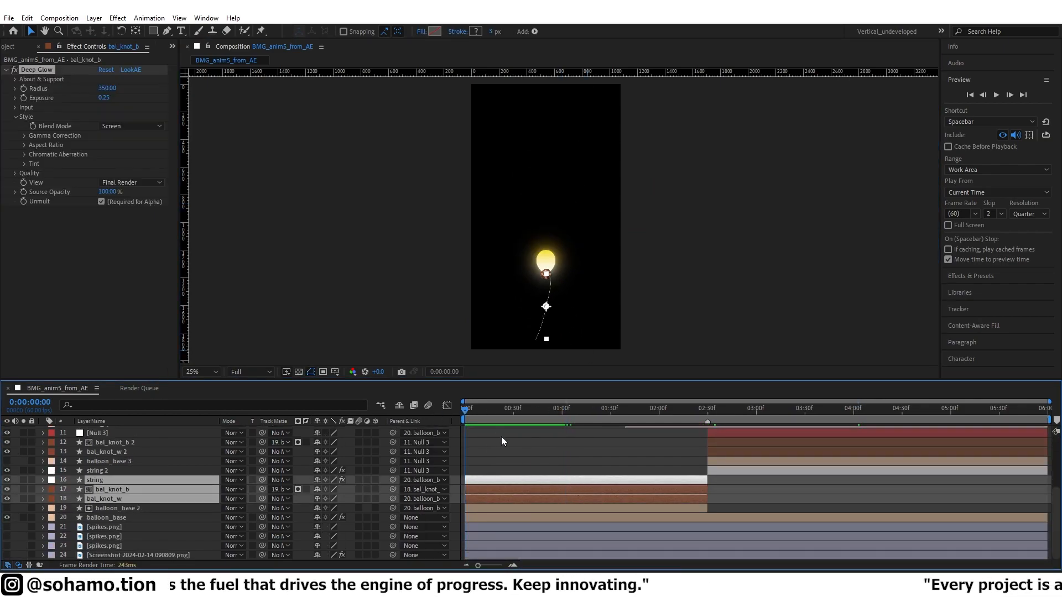
{"action": "key", "text": "ctrl+v"}
{"action": "left_click", "coordinate": [507, 445]}
{"action": "key", "text": "space"}
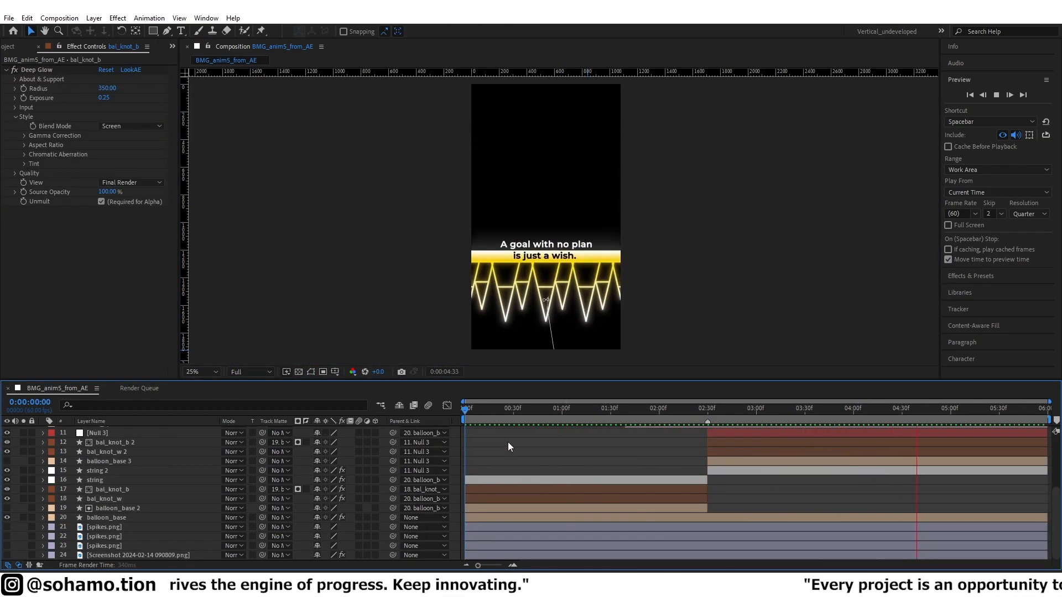
Set the font style of the "A goal with no plan" text to Regular at 0:00:02:45.
{"action": "scroll", "coordinate": [568, 266], "scroll_direction": "down", "scroll_amount": 1}
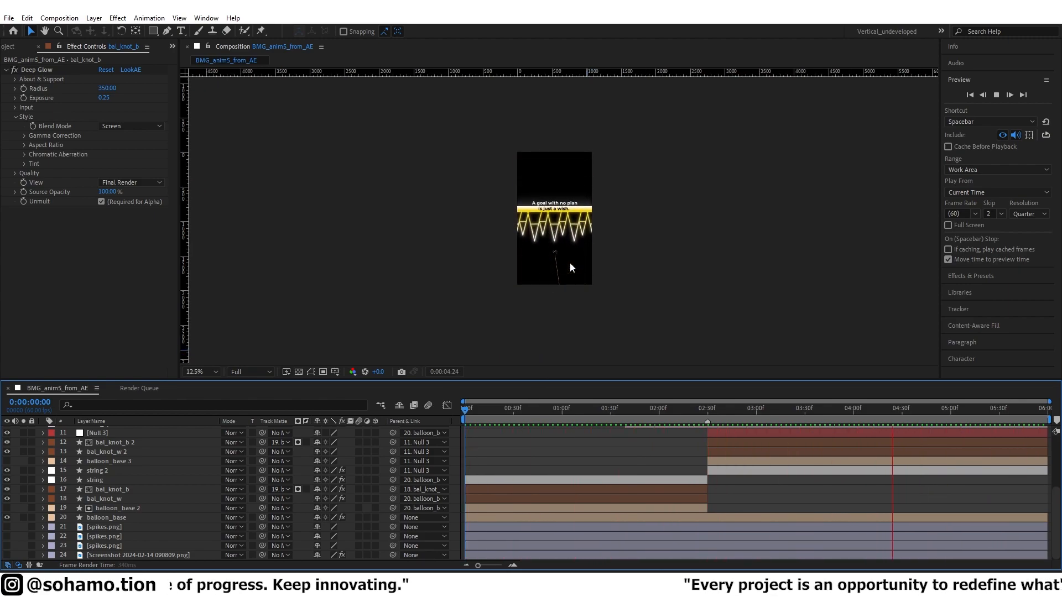
{"action": "scroll", "coordinate": [570, 268], "scroll_direction": "up", "scroll_amount": 1}
{"action": "left_click", "coordinate": [569, 266]}
{"action": "key", "text": "space"}
{"action": "left_click", "coordinate": [573, 154]}
{"action": "left_click", "coordinate": [961, 359]}
{"action": "left_click", "coordinate": [1006, 210]}
{"action": "left_click", "coordinate": [967, 295]}
{"action": "left_click", "coordinate": [631, 448]}
Preview the title and reapply the Regular font style to its text.
{"action": "key", "text": "space"}
{"action": "scroll", "coordinate": [645, 468], "scroll_direction": "up", "scroll_amount": 1}
{"action": "key", "text": "space"}
{"action": "key", "text": "space"}
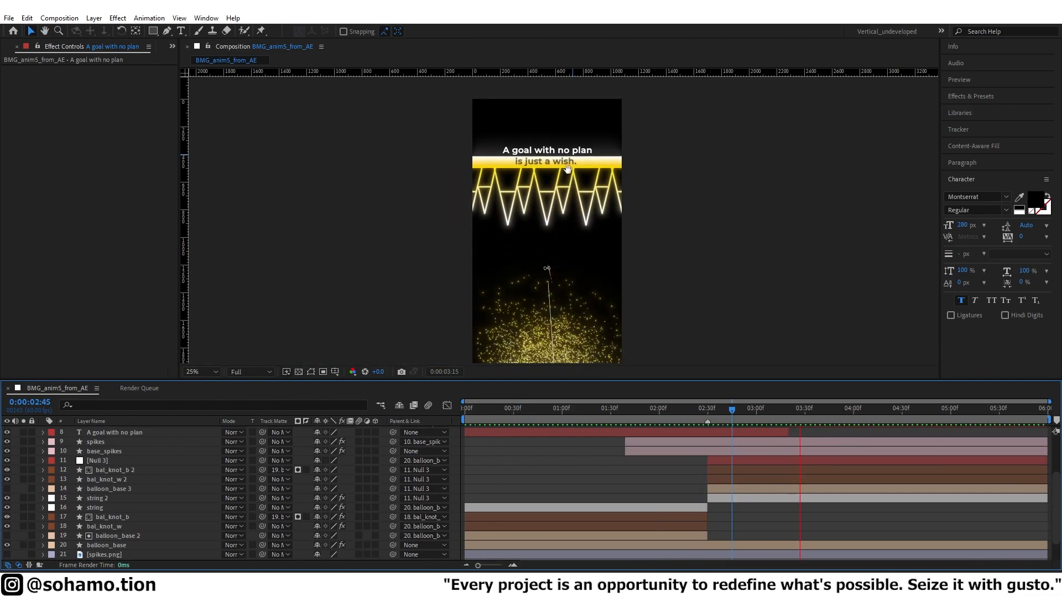
{"action": "key", "text": "space"}
{"action": "left_click", "coordinate": [570, 157]}
{"action": "left_click", "coordinate": [1006, 210]}
{"action": "left_click", "coordinate": [968, 293]}
{"action": "left_click", "coordinate": [632, 419]}
{"action": "key", "text": "space"}
{"action": "key", "text": "space"}
Set the font style of the "A goal with no plan 2" text layer to Regular and play the animation.
{"action": "left_click", "coordinate": [572, 232]}
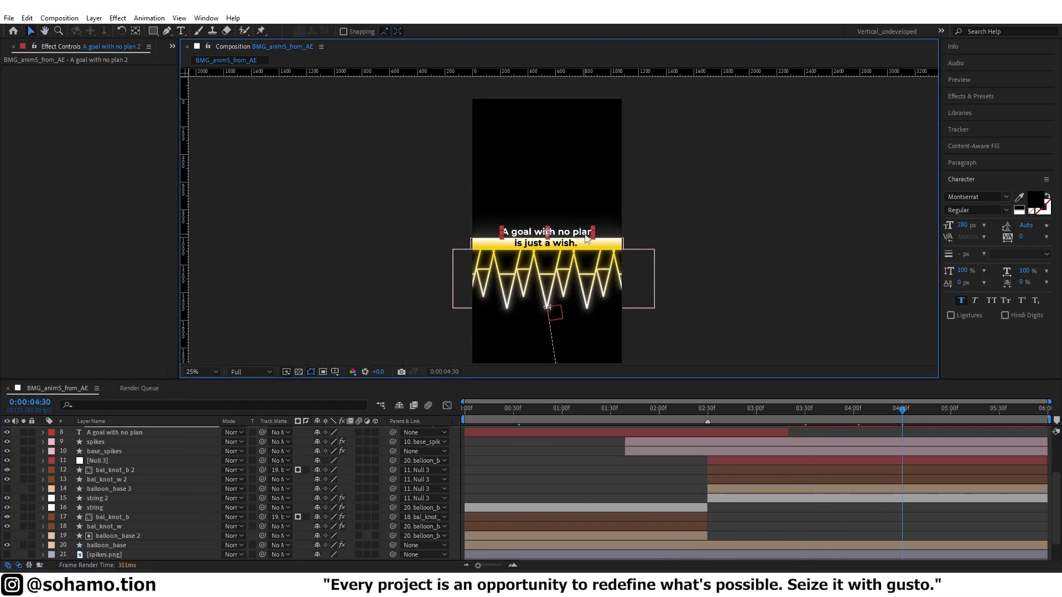
{"action": "left_click", "coordinate": [1005, 210]}
{"action": "left_click", "coordinate": [967, 293]}
{"action": "left_click", "coordinate": [630, 458]}
{"action": "key", "text": "space"}
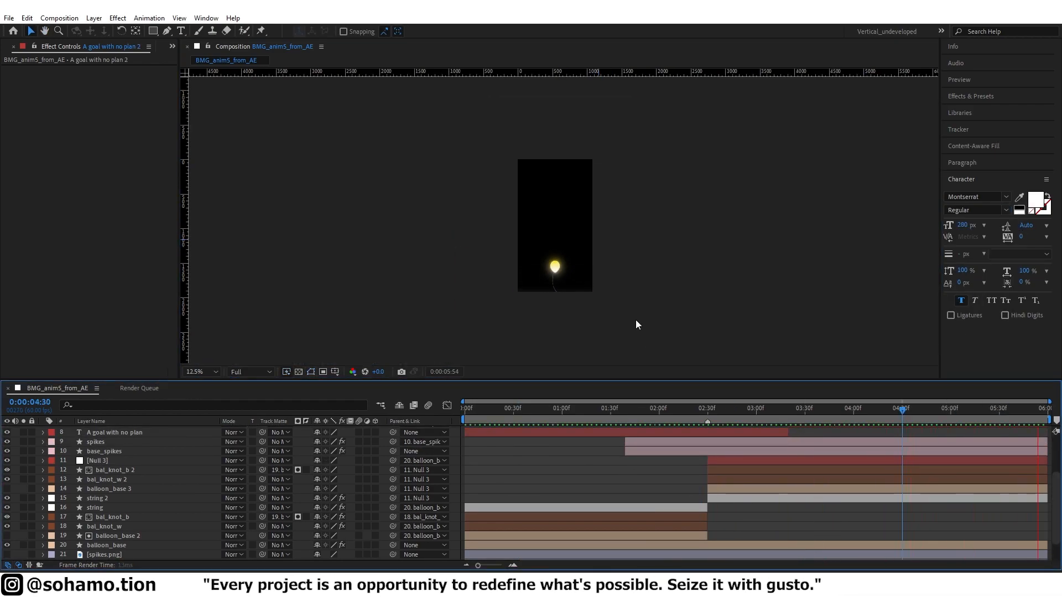
{"action": "key", "text": "space"}
Preview both title lines up to 0:00:04:39 and examine their font weights.
{"action": "left_click", "coordinate": [560, 179]}
{"action": "left_click", "coordinate": [547, 165]}
{"action": "scroll", "coordinate": [822, 533], "scroll_direction": "down", "scroll_amount": 1}
{"action": "left_click_drag", "start_coordinate": [724, 416], "coordinate": [686, 418]}
{"action": "left_click", "coordinate": [680, 447]}
{"action": "key", "text": "space"}
{"action": "key", "text": "space"}
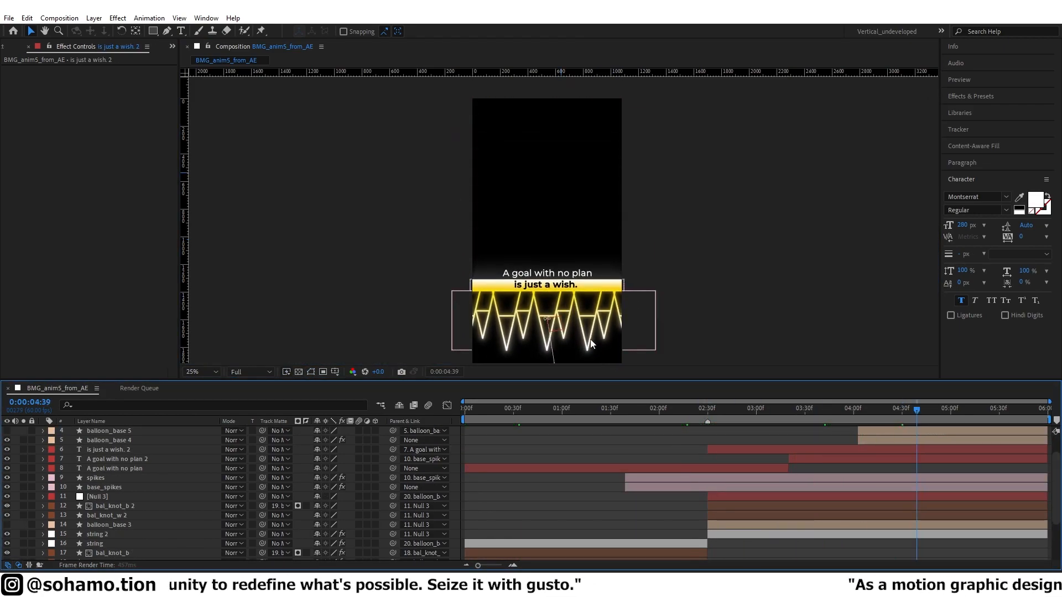
Try the SemiBold Italic font style on the "is just a wish." text and preview it.
{"action": "left_click", "coordinate": [561, 284]}
{"action": "left_click", "coordinate": [781, 458]}
{"action": "left_click", "coordinate": [561, 284]}
{"action": "left_click", "coordinate": [1006, 210]}
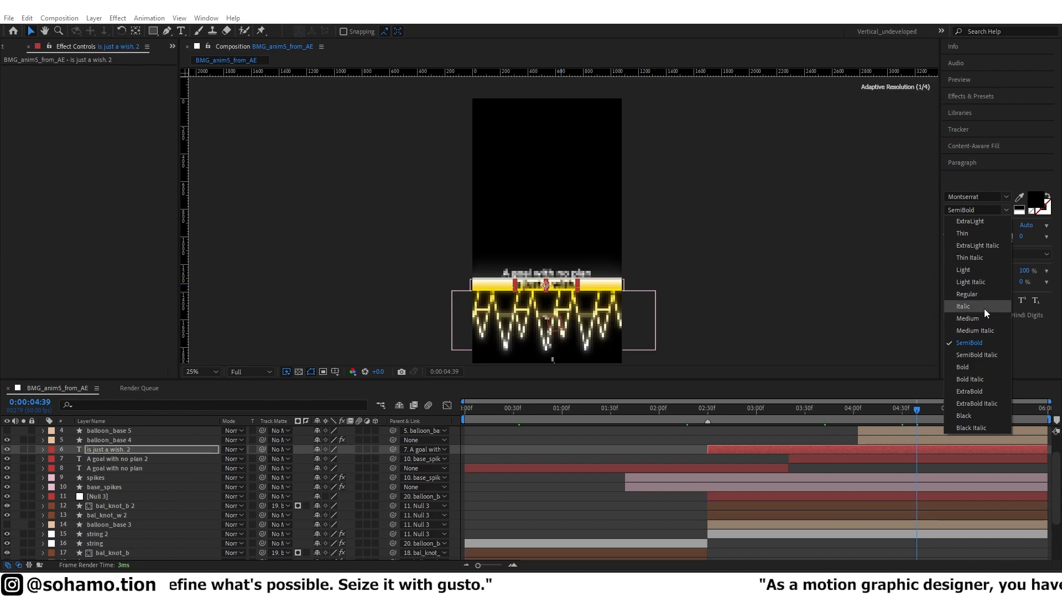
{"action": "left_click", "coordinate": [981, 355]}
{"action": "left_click", "coordinate": [660, 449]}
{"action": "key", "text": "space"}
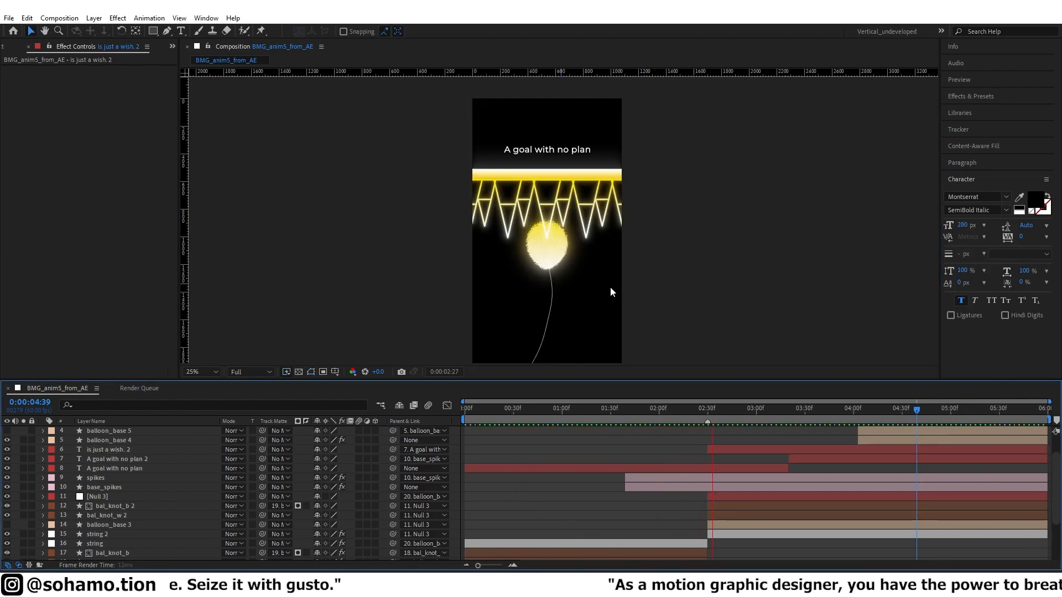
Set the font style of the "is just a wish." text to Medium and preview the title.
{"action": "key", "text": "space"}
{"action": "left_click", "coordinate": [565, 162]}
{"action": "left_click", "coordinate": [1006, 210]}
{"action": "left_click", "coordinate": [977, 317]}
{"action": "left_click", "coordinate": [658, 444]}
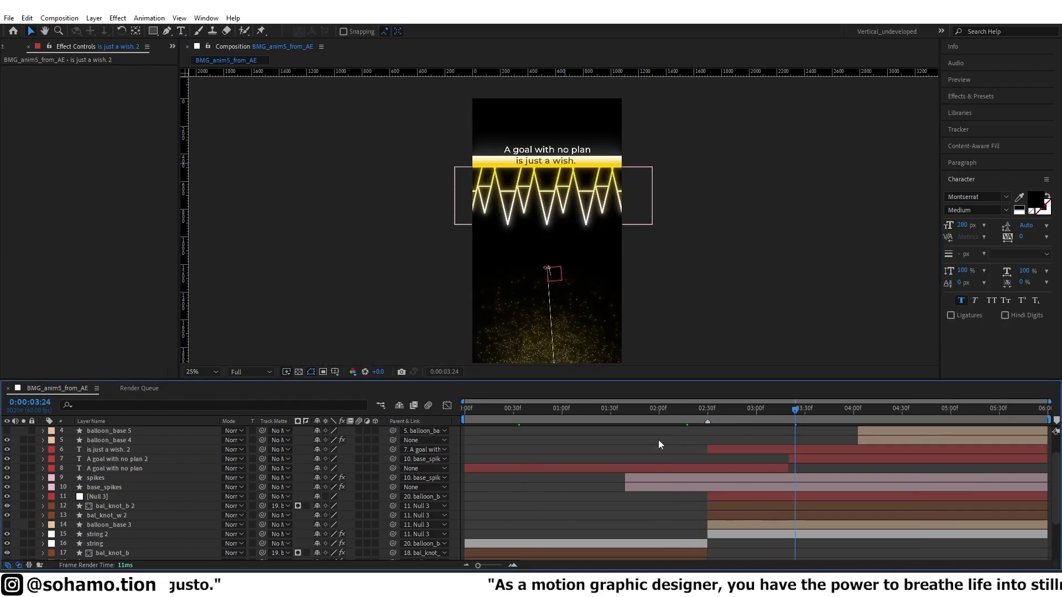
{"action": "key", "text": "space"}
{"action": "key", "text": "space"}
Preview the whole animation and examine the balloon layers frame by frame where the burst starts, around 0:00:02:30.
{"action": "left_click", "coordinate": [570, 235]}
{"action": "key", "text": "space"}
{"action": "scroll", "coordinate": [642, 327], "scroll_direction": "down", "scroll_amount": 1}
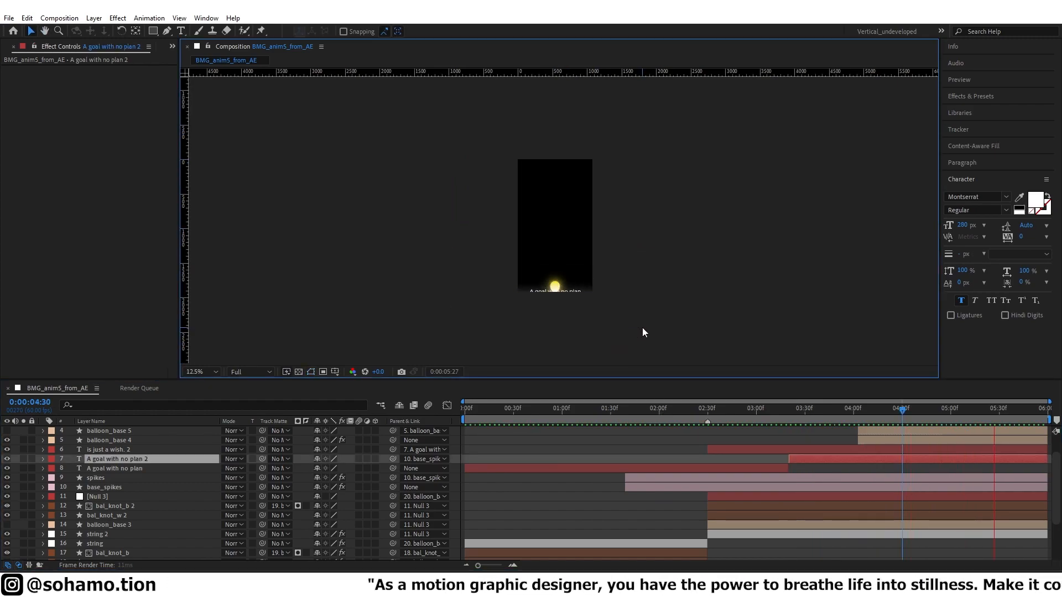
{"action": "scroll", "coordinate": [642, 328], "scroll_direction": "up", "scroll_amount": 1}
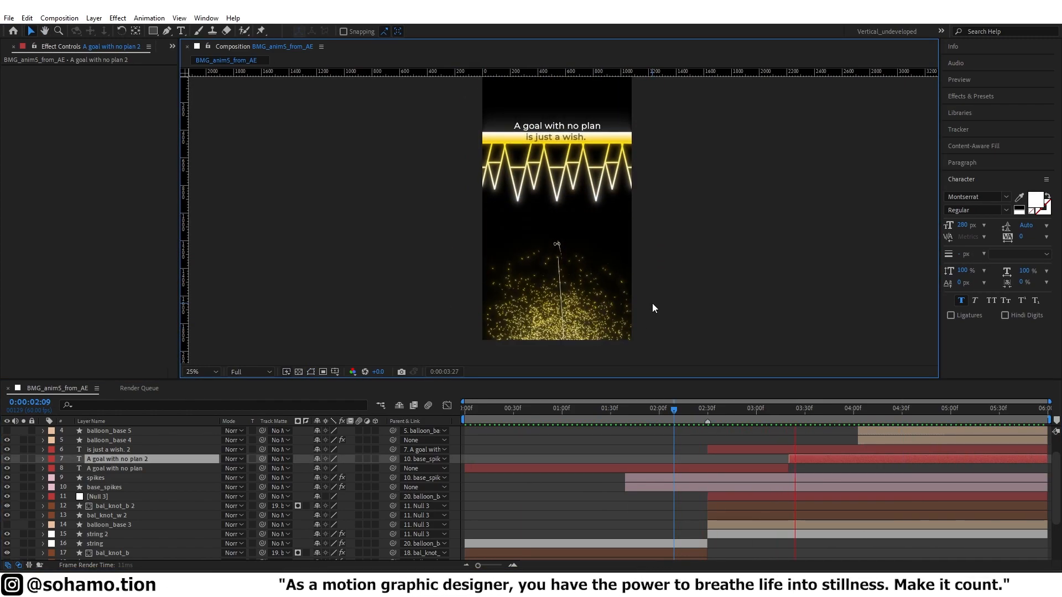
{"action": "left_click", "coordinate": [736, 412]}
{"action": "left_click_drag", "start_coordinate": [734, 414], "coordinate": [700, 434]}
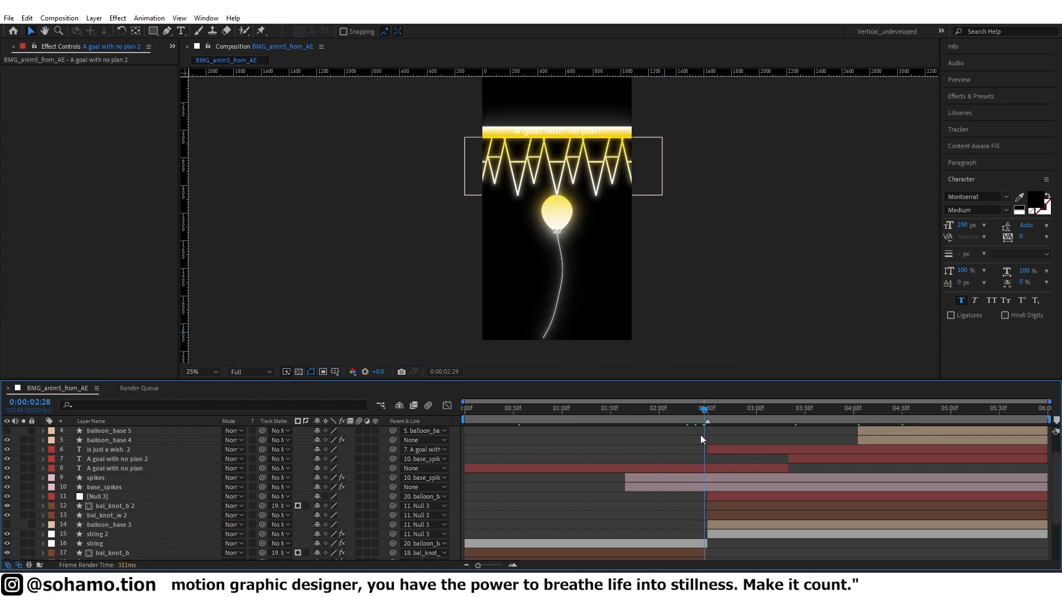
{"action": "left_click", "coordinate": [722, 526]}
{"action": "scroll", "coordinate": [693, 516], "scroll_direction": "down", "scroll_amount": 1}
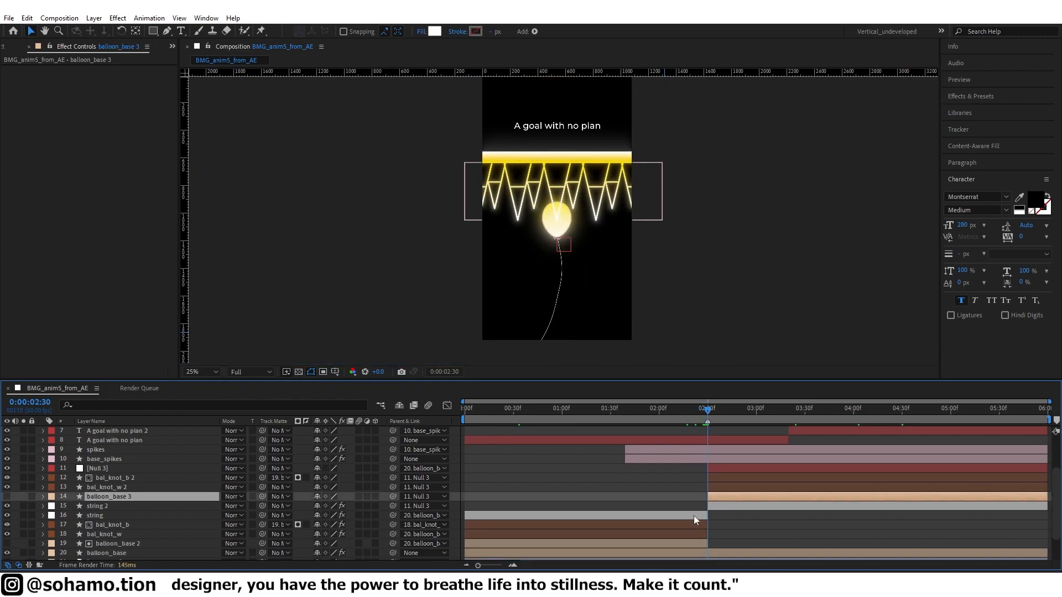
{"action": "left_click", "coordinate": [714, 552]}
{"action": "left_click", "coordinate": [718, 497]}
{"action": "key", "text": "Page_Down"}
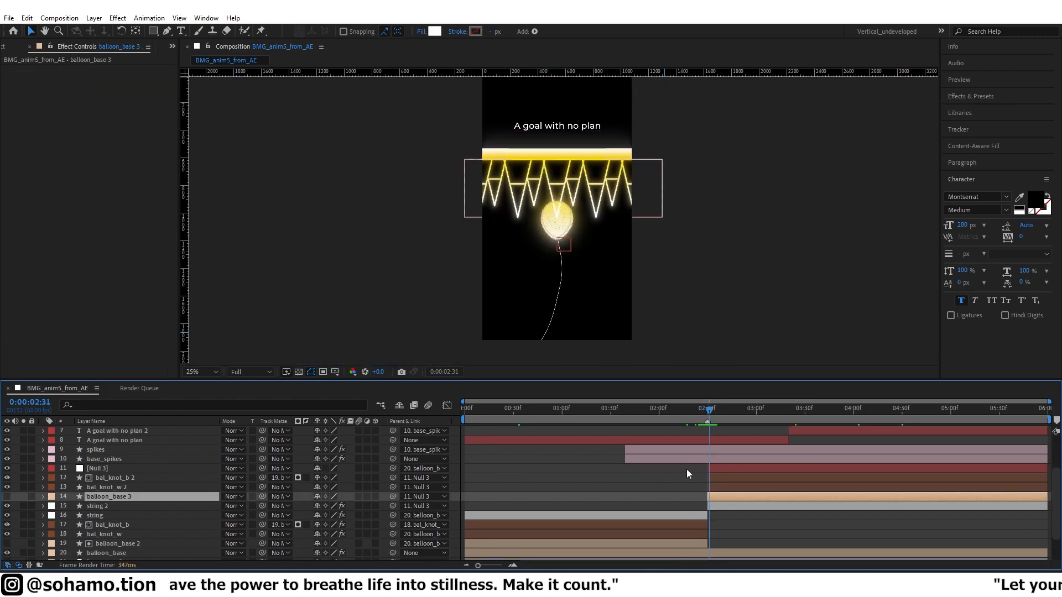
{"action": "key", "text": "Page_Up"}
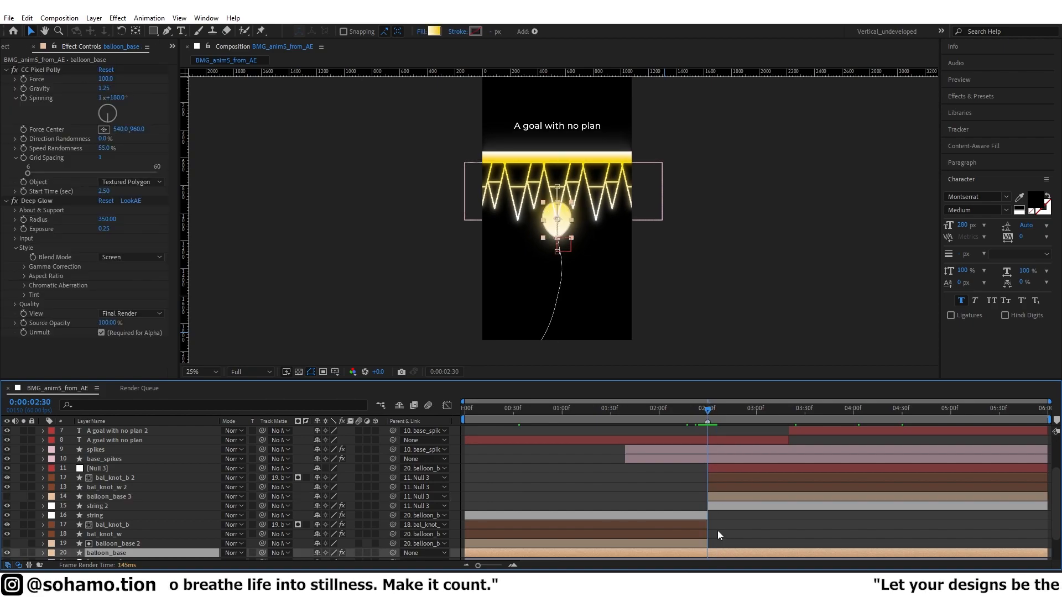
Reveal balloon_base's keyframes around 0:00:02:30 and preview the balloon burst.
{"action": "key", "text": "u"}
{"action": "key", "text": "semicolon"}
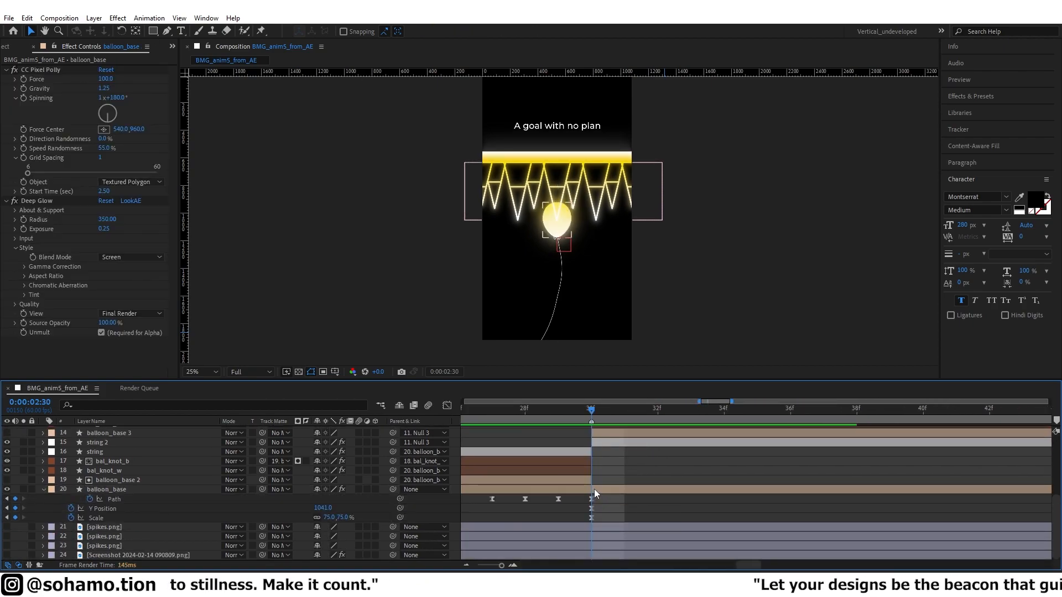
{"action": "key", "text": "k"}
{"action": "scroll", "coordinate": [683, 422], "scroll_direction": "down", "scroll_amount": 5}
{"action": "mouse_move", "coordinate": [592, 413]}
{"action": "left_mouse_down"}
{"action": "mouse_move", "coordinate": [544, 413]}
{"action": "mouse_move", "coordinate": [585, 413]}
{"action": "left_mouse_up"}
{"action": "key", "text": "space"}
{"action": "key", "text": "space"}
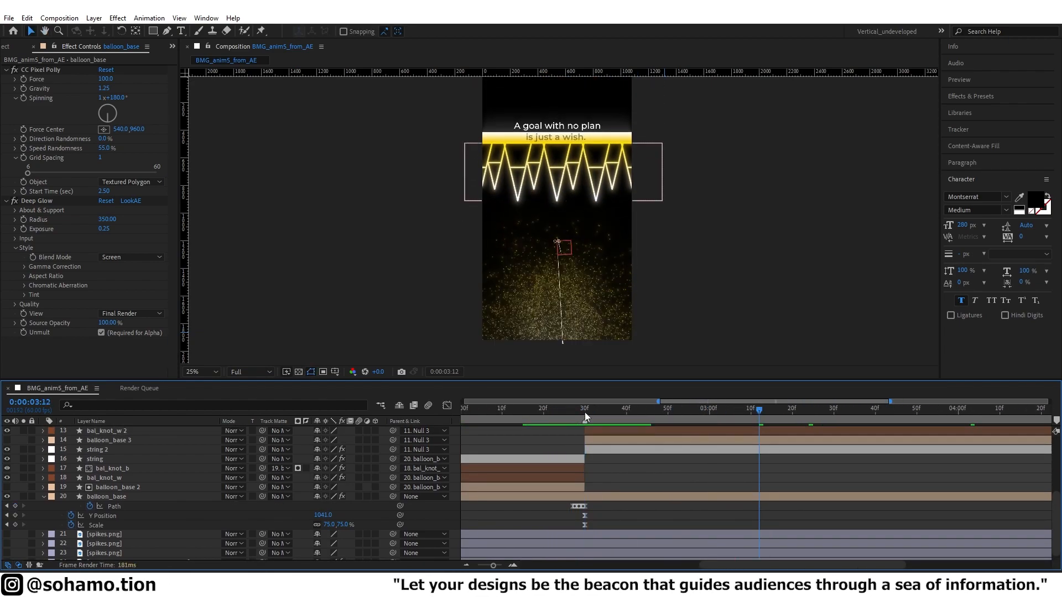
Set the CC Pixel Polly force on balloon_base to 150 and preview the burst.
{"action": "left_click", "coordinate": [585, 412]}
{"action": "left_click", "coordinate": [595, 498]}
{"action": "left_click_drag", "start_coordinate": [105, 79], "coordinate": [129, 87]}
{"action": "key", "text": "space"}
{"action": "key", "text": "space"}
{"action": "key", "text": "Return"}
Save the project with the playhead at 0:00:04:30 and add the composition to the render queue.
{"action": "left_click_drag", "start_coordinate": [589, 411], "coordinate": [903, 414]}
{"action": "left_click", "coordinate": [694, 475]}
{"action": "key", "text": "ctrl+s"}
{"action": "scroll", "coordinate": [725, 430], "scroll_direction": "down", "scroll_amount": 1}
{"action": "scroll", "coordinate": [629, 330], "scroll_direction": "down", "scroll_amount": 1}
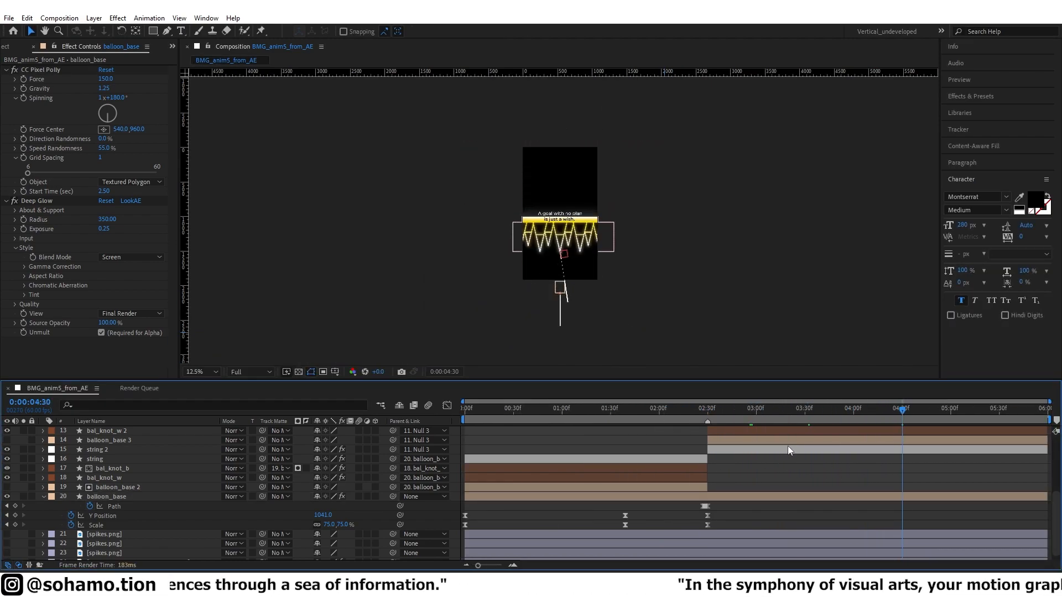
{"action": "key", "text": "ctrl+m"}
Open the "is just a wish." title for editing to inspect its character settings, leaving the text as is.
{"action": "scroll", "coordinate": [573, 218], "scroll_direction": "up", "scroll_amount": 1}
{"action": "left_click", "coordinate": [58, 388]}
{"action": "double_click", "coordinate": [556, 218]}
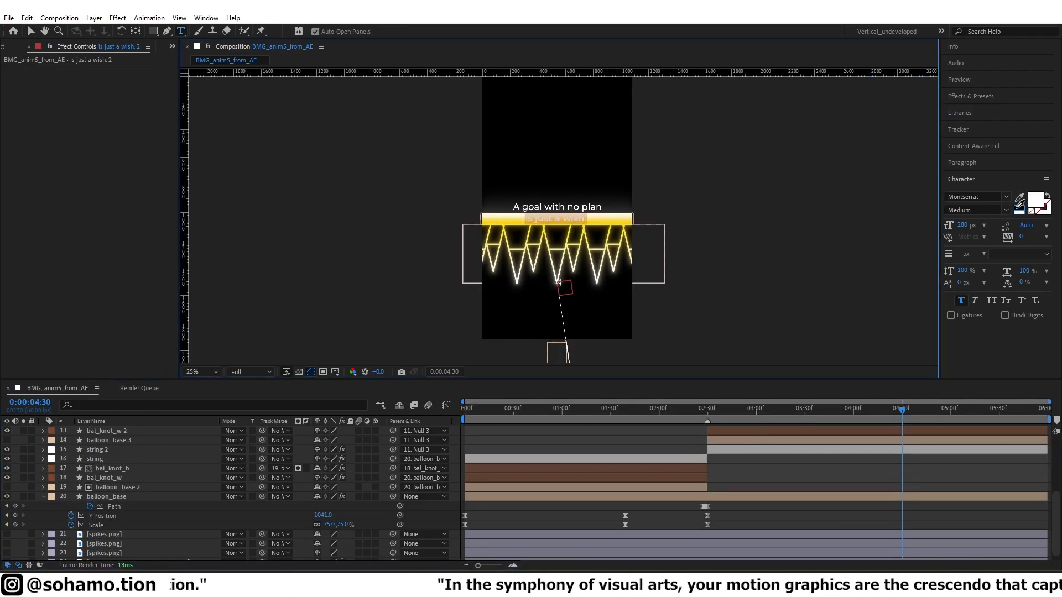
{"action": "left_click", "coordinate": [668, 439]}
{"action": "key", "text": "v"}
Preview the whole animation and examine the spikes coming down around 0:00:03:12.
{"action": "scroll", "coordinate": [665, 330], "scroll_direction": "down", "scroll_amount": 1}
{"action": "key", "text": "space"}
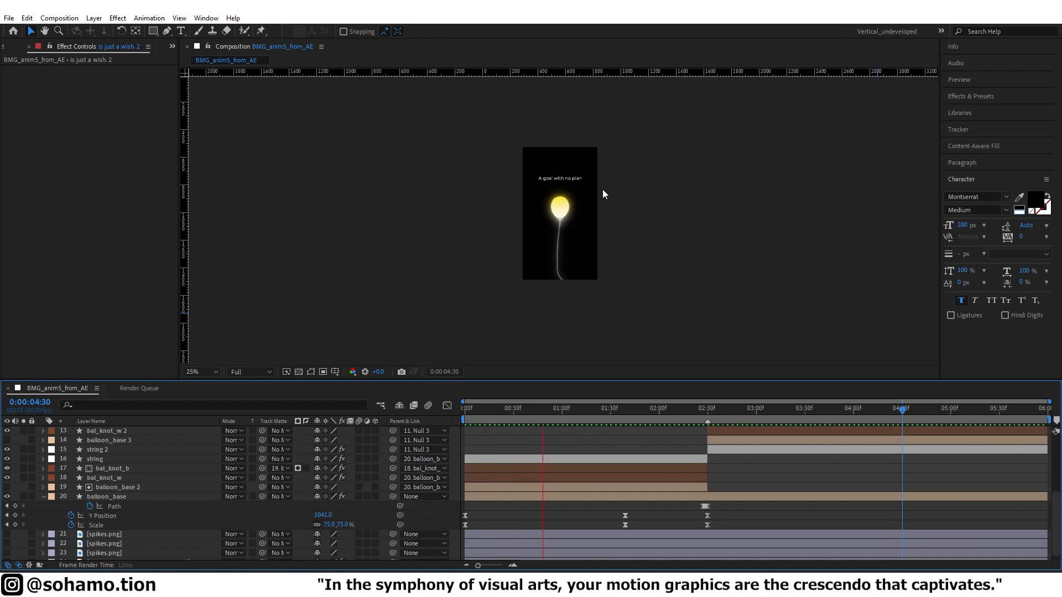
{"action": "key", "text": "space"}
{"action": "scroll", "coordinate": [602, 190], "scroll_direction": "up", "scroll_amount": 1}
{"action": "left_click_drag", "start_coordinate": [602, 197], "coordinate": [603, 217]}
{"action": "key", "text": "space"}
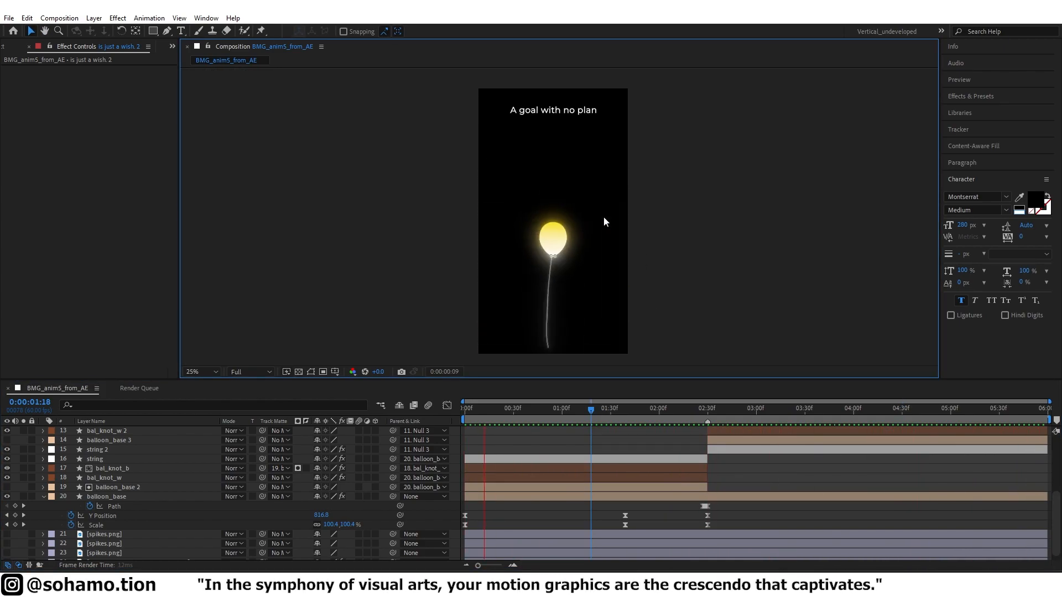
{"action": "key", "text": "space"}
{"action": "scroll", "coordinate": [553, 197], "scroll_direction": "up", "scroll_amount": 2}
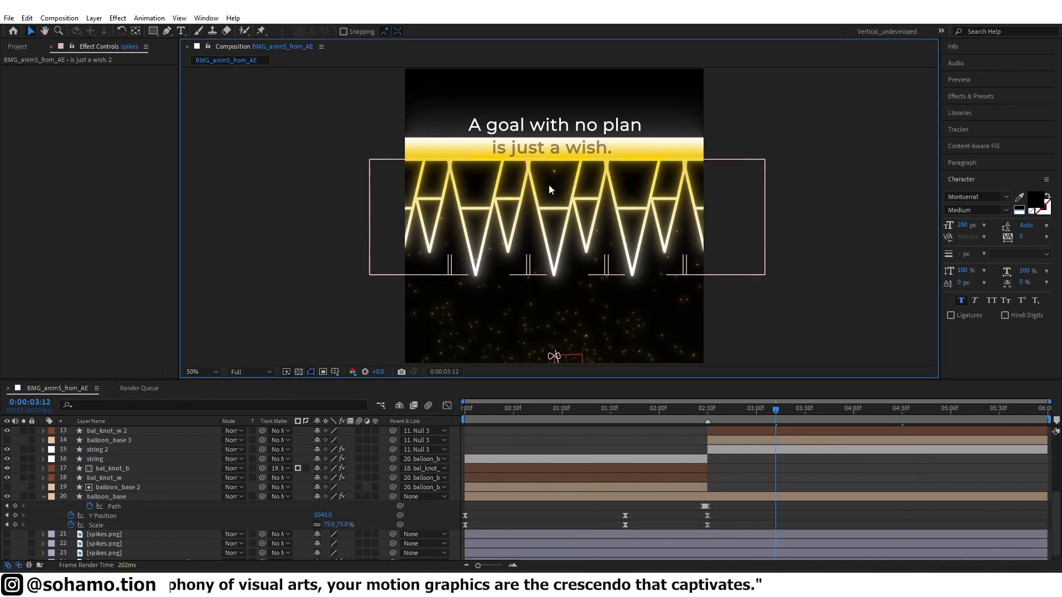
Try to change the fill colour of the spikes layer.
{"action": "left_click", "coordinate": [548, 184]}
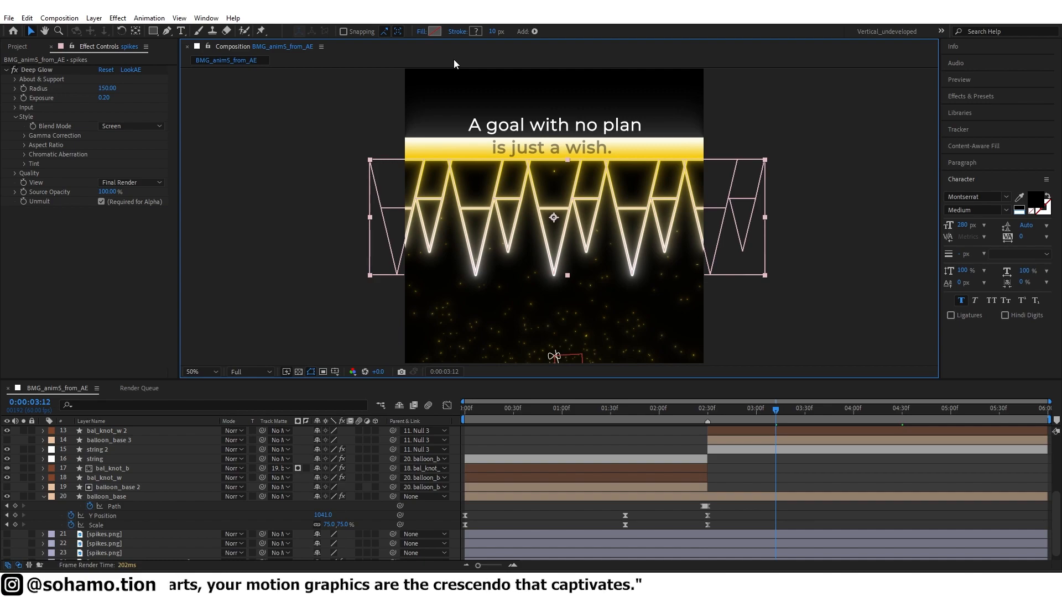
{"action": "left_click", "coordinate": [561, 439]}
{"action": "left_click", "coordinate": [544, 242]}
{"action": "left_click", "coordinate": [431, 31]}
{"action": "left_click_drag", "start_coordinate": [813, 102], "coordinate": [765, 79]}
{"action": "left_click", "coordinate": [1021, 88]}
{"action": "left_click", "coordinate": [553, 440]}
{"action": "scroll", "coordinate": [473, 311], "scroll_direction": "down", "scroll_amount": 2}
{"action": "left_click", "coordinate": [520, 214]}
{"action": "left_click", "coordinate": [433, 31]}
{"action": "left_click", "coordinate": [1022, 88]}
{"action": "left_click", "coordinate": [581, 440]}
Try to switch the fill of all spikes to a gradient.
{"action": "scroll", "coordinate": [594, 315], "scroll_direction": "down", "scroll_amount": 1}
{"action": "scroll", "coordinate": [576, 280], "scroll_direction": "up", "scroll_amount": 2}
{"action": "left_click", "coordinate": [545, 216]}
{"action": "left_click", "coordinate": [422, 31]}
{"action": "left_click", "coordinate": [736, 157]}
{"action": "left_click", "coordinate": [745, 220]}
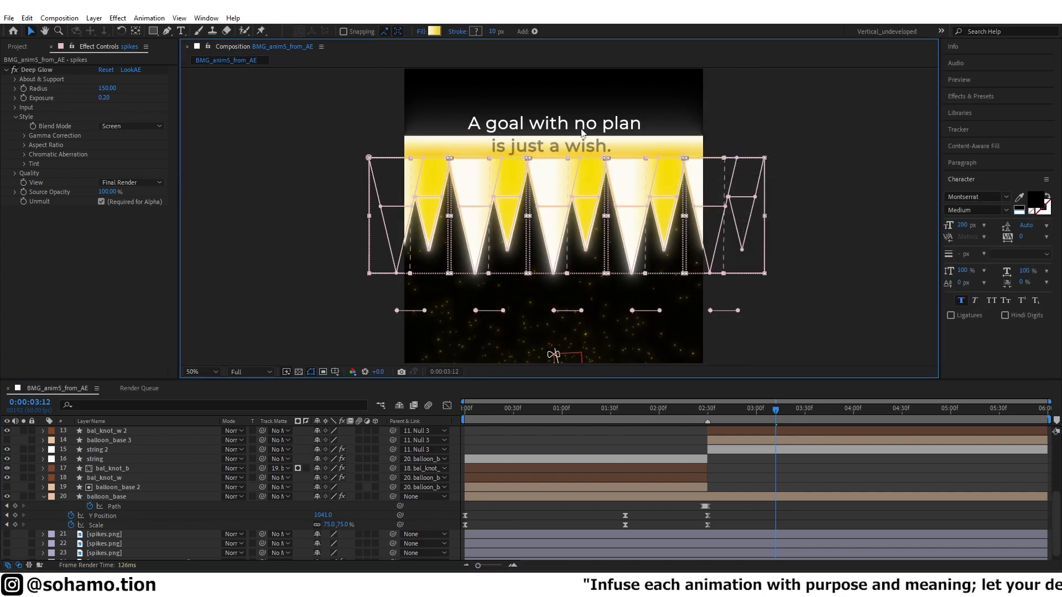
Reveal the five shapes inside the spikes layer and undo the gradient fill applied to all of them.
{"action": "scroll", "coordinate": [85, 499], "scroll_direction": "up", "scroll_amount": 4}
{"action": "left_click", "coordinate": [43, 505]}
{"action": "scroll", "coordinate": [51, 492], "scroll_direction": "down", "scroll_amount": 1}
{"action": "left_click", "coordinate": [52, 488]}
{"action": "scroll", "coordinate": [60, 477], "scroll_direction": "down", "scroll_amount": 2}
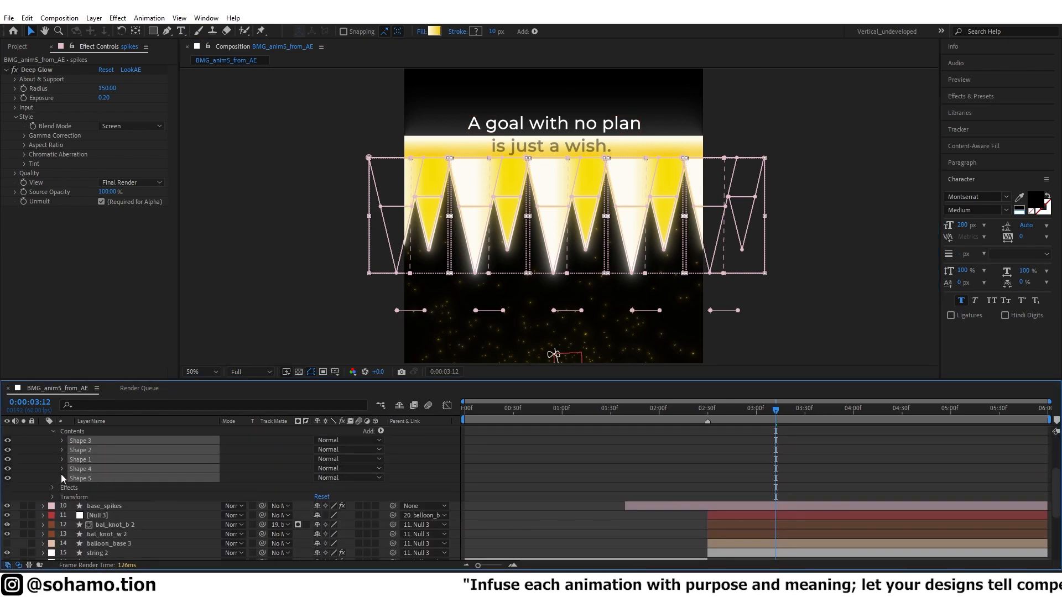
{"action": "key", "text": "ctrl+z"}
{"action": "left_click", "coordinate": [421, 32]}
{"action": "left_click", "coordinate": [707, 157]}
{"action": "left_click", "coordinate": [744, 220]}
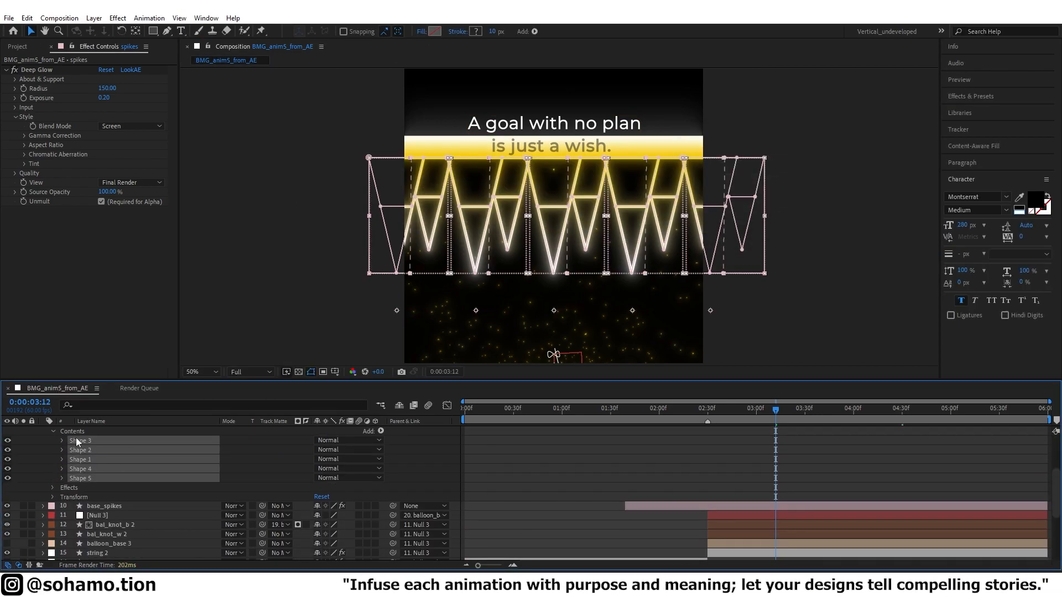
Try to add a gradient fill to Shape 3 of the spikes layer.
{"action": "left_click", "coordinate": [80, 441]}
{"action": "left_click", "coordinate": [62, 441]}
{"action": "left_click", "coordinate": [171, 478]}
{"action": "left_click", "coordinate": [381, 431]}
{"action": "left_click", "coordinate": [421, 280]}
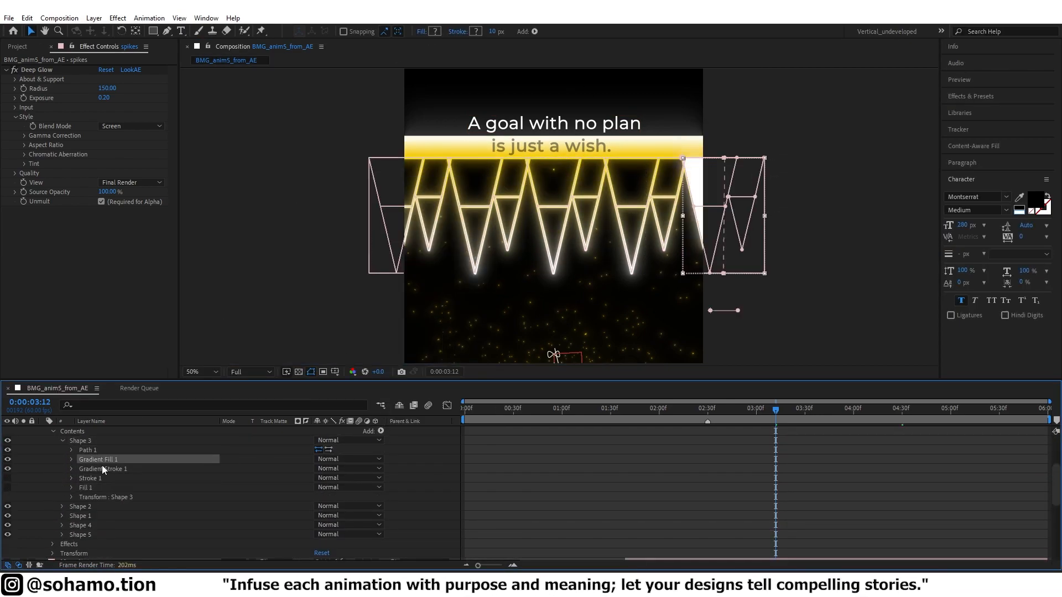
{"action": "key", "text": "ctrl+z"}
Add a gradient fill to Shape 1 running vertically from -2,-134 to -2,-486, with yellow F0C201 fading to black.
{"action": "key", "text": "ctrl+shift+z"}
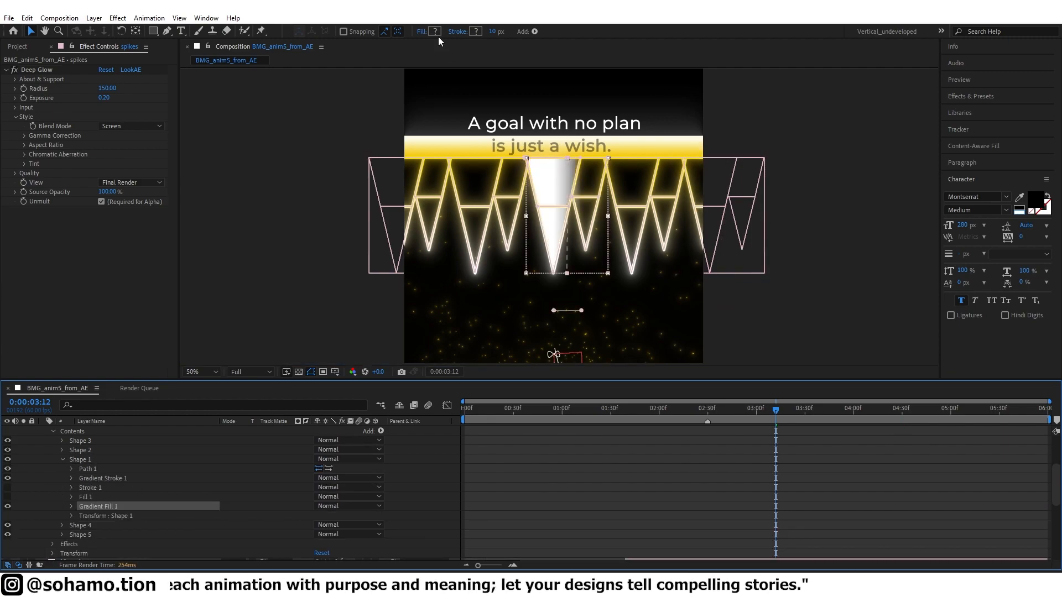
{"action": "left_click", "coordinate": [72, 507]}
{"action": "left_click", "coordinate": [334, 517]}
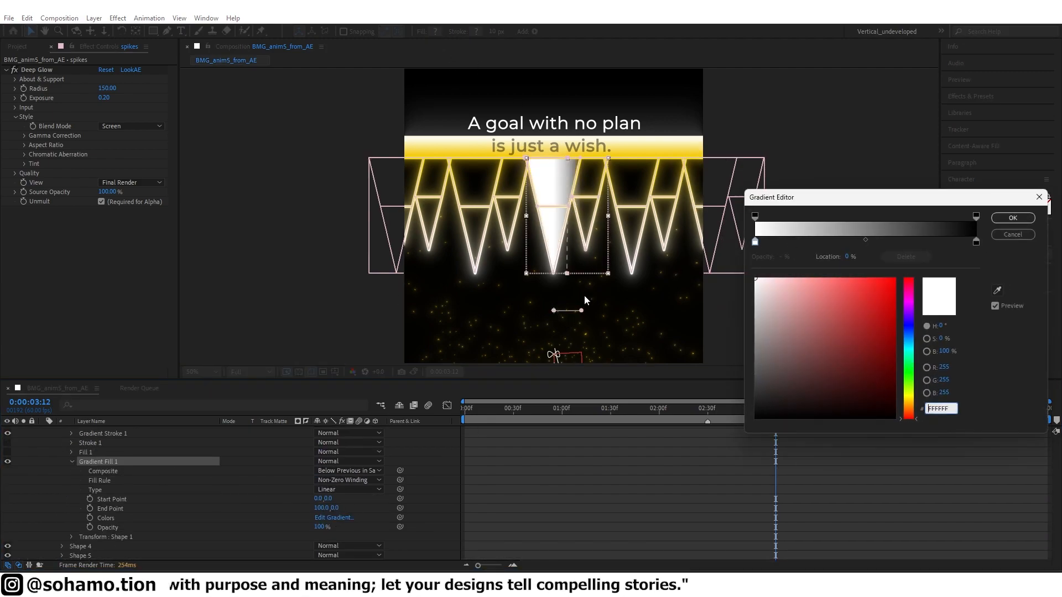
{"action": "key", "text": "Return"}
{"action": "left_click_drag", "start_coordinate": [553, 310], "coordinate": [554, 160]}
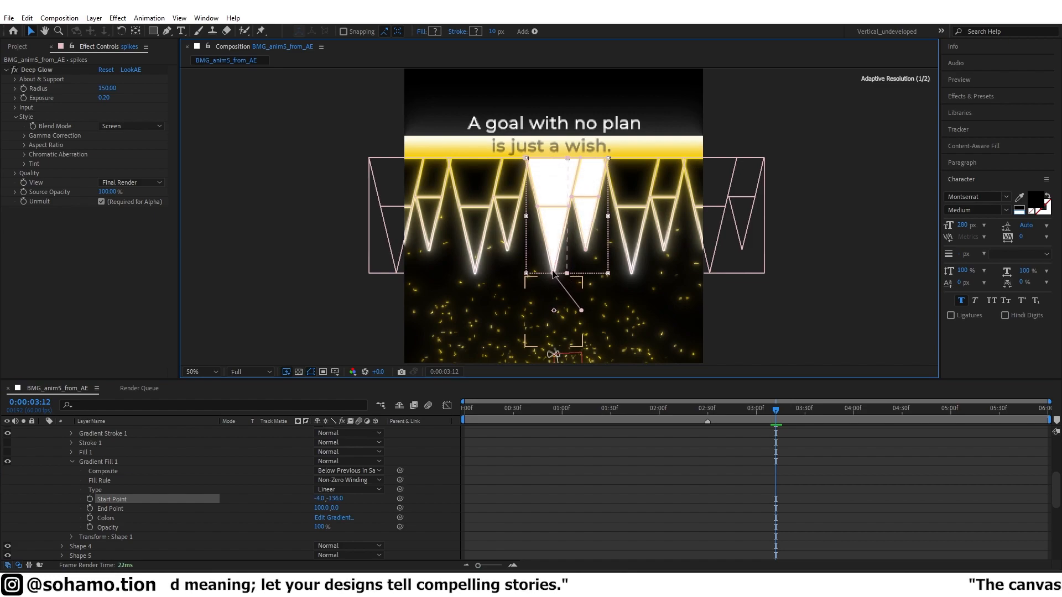
{"action": "left_click_drag", "start_coordinate": [581, 310], "coordinate": [556, 169]}
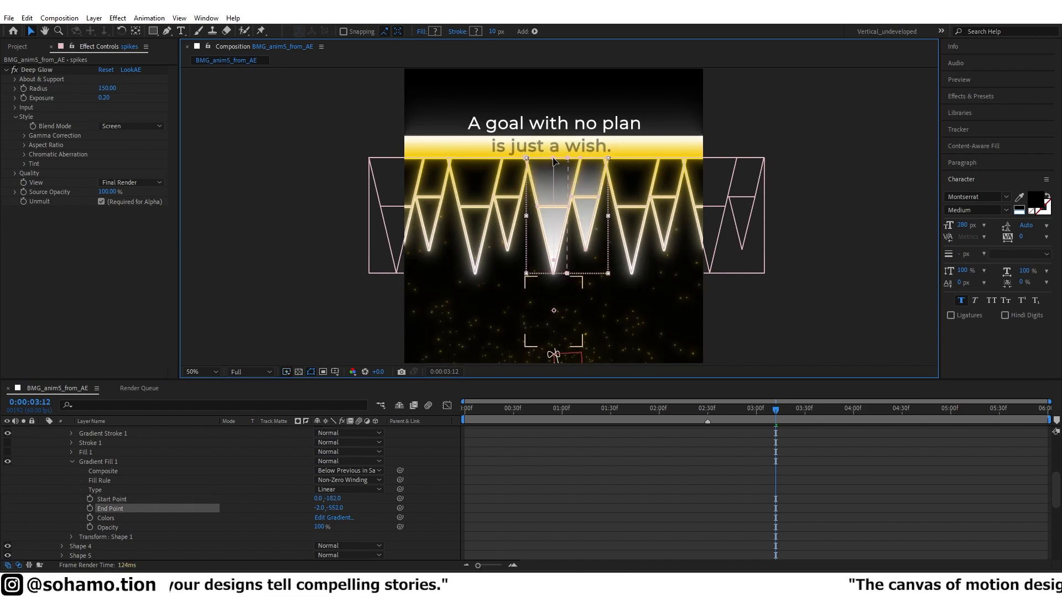
{"action": "mouse_move", "coordinate": [554, 274]}
{"action": "left_mouse_down"}
{"action": "mouse_move", "coordinate": [556, 165]}
{"action": "mouse_move", "coordinate": [556, 203]}
{"action": "mouse_move", "coordinate": [557, 178]}
{"action": "left_mouse_up"}
{"action": "left_click", "coordinate": [334, 518]}
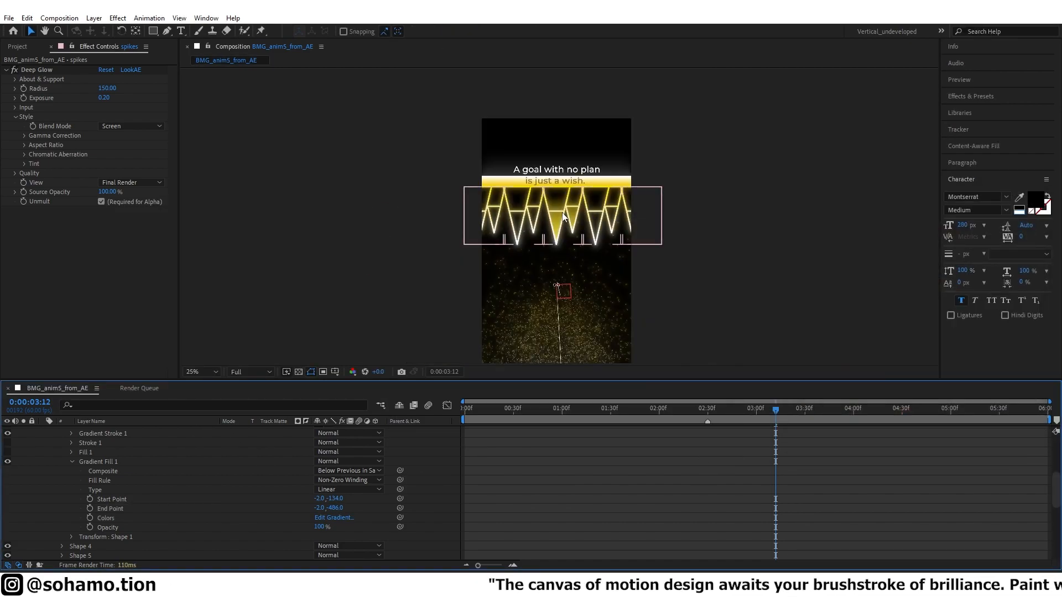
Copy Shape 1's gradient fill onto the other four shapes of the spikes layer.
{"action": "left_click", "coordinate": [72, 461]}
{"action": "scroll", "coordinate": [76, 462], "scroll_direction": "up", "scroll_amount": 2}
{"action": "left_click", "coordinate": [62, 471]}
{"action": "left_click", "coordinate": [83, 452]}
{"action": "left_click", "coordinate": [84, 461], "text": "ctrl"}
{"action": "left_click", "coordinate": [90, 480], "text": "ctrl"}
{"action": "key", "text": "ctrl+v"}
{"action": "left_click", "coordinate": [565, 480]}
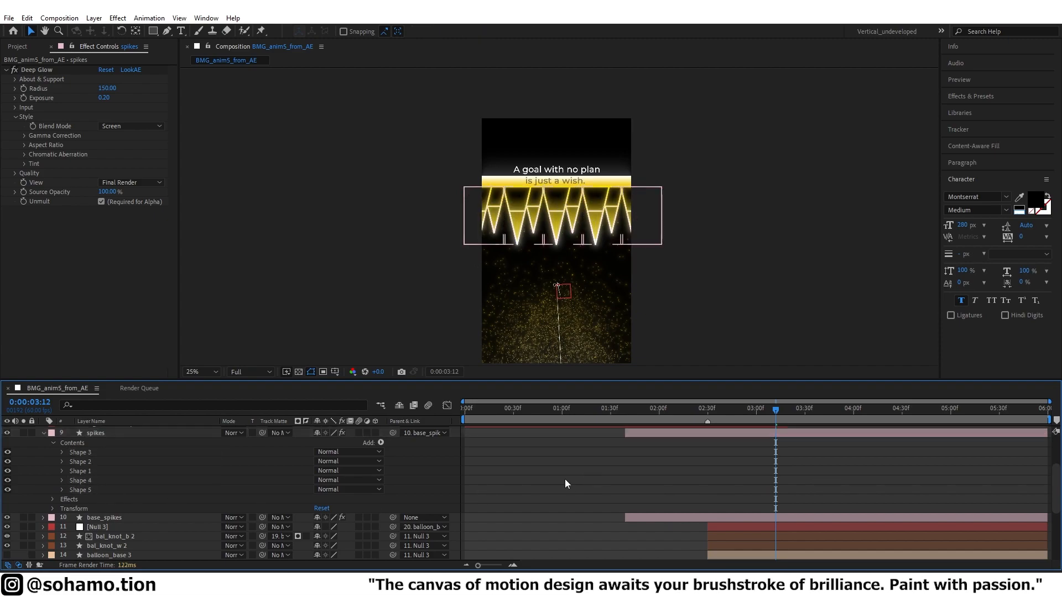
Try to reverse the white and yellow colour stops of Shape 5's gradient stroke.
{"action": "left_click", "coordinate": [62, 490]}
{"action": "scroll", "coordinate": [162, 524], "scroll_direction": "down", "scroll_amount": 3}
{"action": "left_click", "coordinate": [103, 480]}
{"action": "left_click", "coordinate": [71, 481]}
{"action": "scroll", "coordinate": [190, 493], "scroll_direction": "down", "scroll_amount": 4}
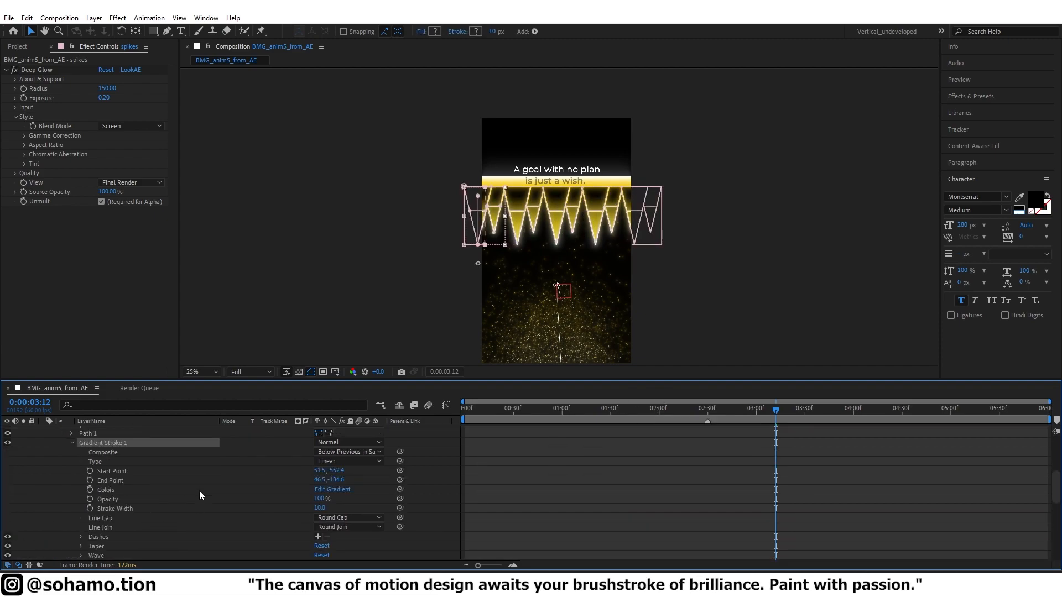
{"action": "left_click", "coordinate": [343, 490]}
{"action": "left_click_drag", "start_coordinate": [976, 243], "coordinate": [884, 249]}
{"action": "left_click_drag", "start_coordinate": [755, 242], "coordinate": [976, 242]}
{"action": "left_click_drag", "start_coordinate": [889, 243], "coordinate": [754, 242]}
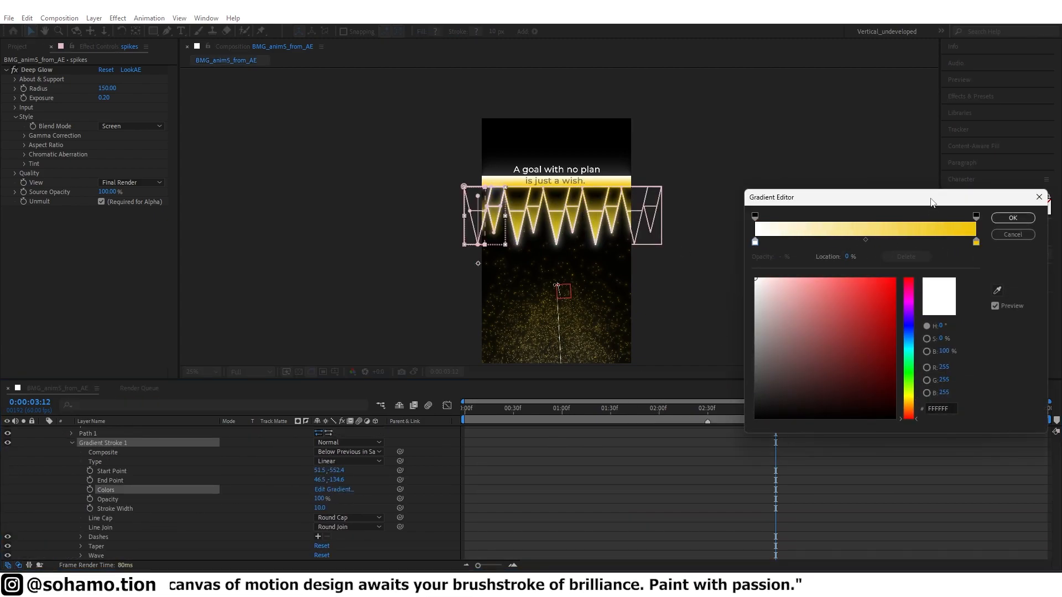
{"action": "left_click", "coordinate": [1013, 218]}
Try to swap the black and F0C201 yellow colour stops of Shape 5's gradient fill.
{"action": "left_click", "coordinate": [71, 442]}
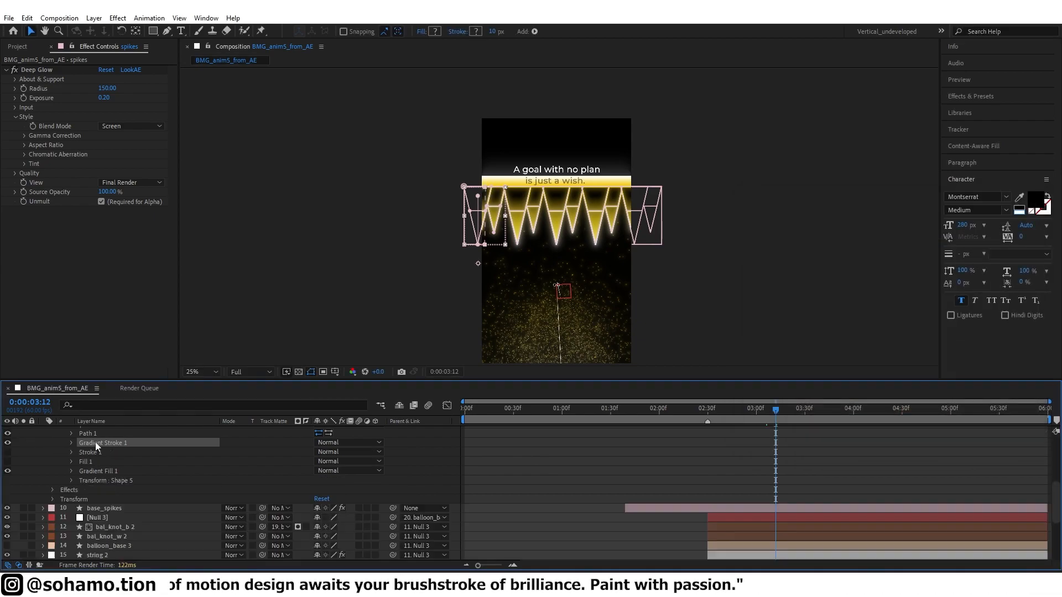
{"action": "left_click", "coordinate": [72, 471]}
{"action": "left_click", "coordinate": [323, 527]}
{"action": "left_click_drag", "start_coordinate": [755, 242], "coordinate": [824, 242]}
{"action": "left_click_drag", "start_coordinate": [975, 242], "coordinate": [755, 242]}
{"action": "left_click_drag", "start_coordinate": [825, 242], "coordinate": [976, 242]}
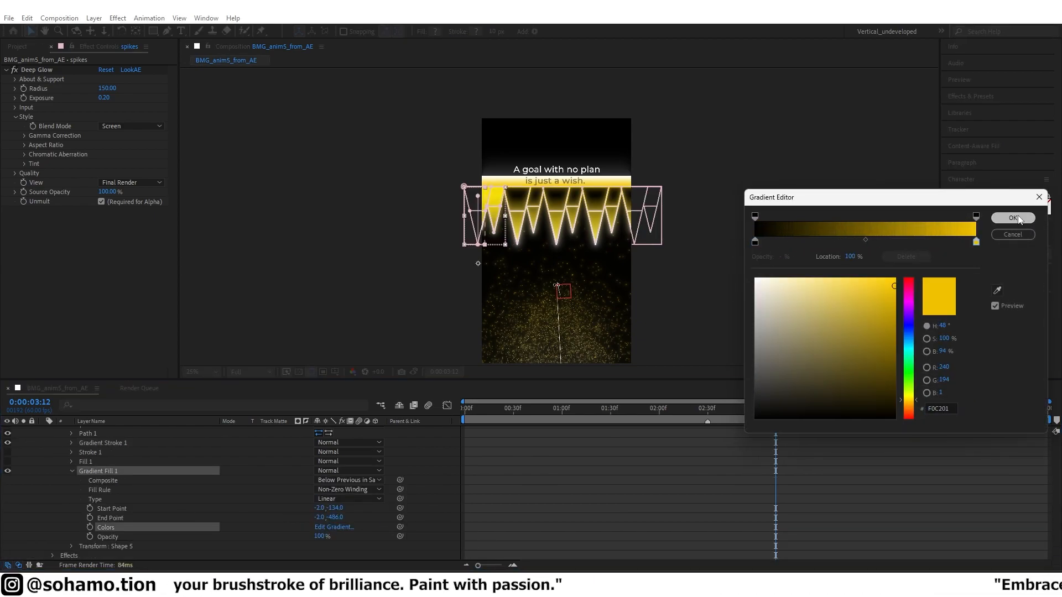
{"action": "left_click", "coordinate": [1013, 218]}
{"action": "left_click", "coordinate": [646, 470]}
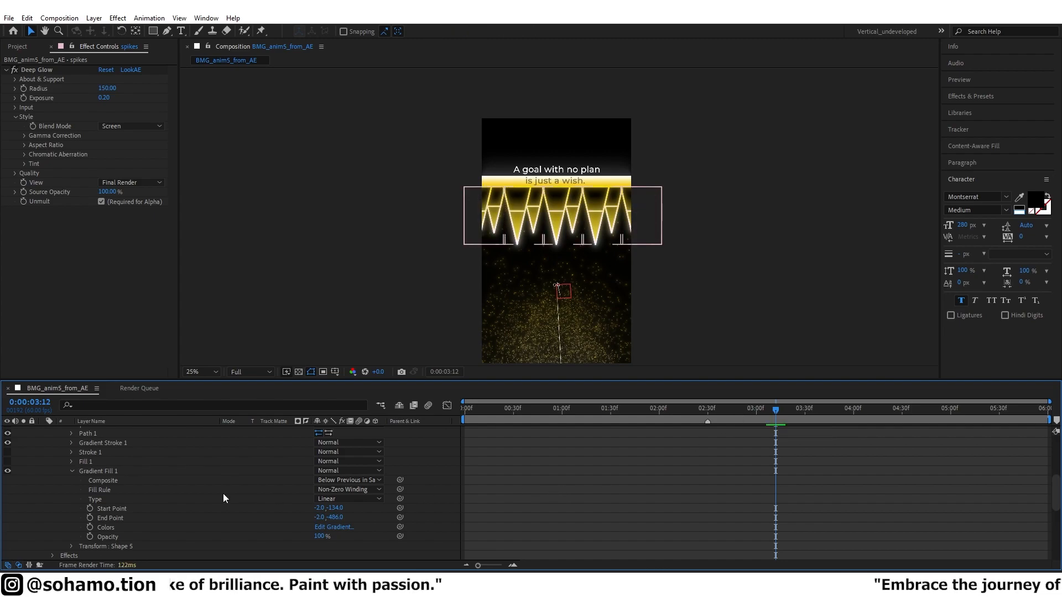
Try hiding the gradient strokes of Shape 5 and Shape 4.
{"action": "left_click", "coordinate": [72, 471]}
{"action": "scroll", "coordinate": [161, 475], "scroll_direction": "up", "scroll_amount": 1}
{"action": "scroll", "coordinate": [95, 470], "scroll_direction": "up", "scroll_amount": 1}
{"action": "left_click", "coordinate": [62, 471]}
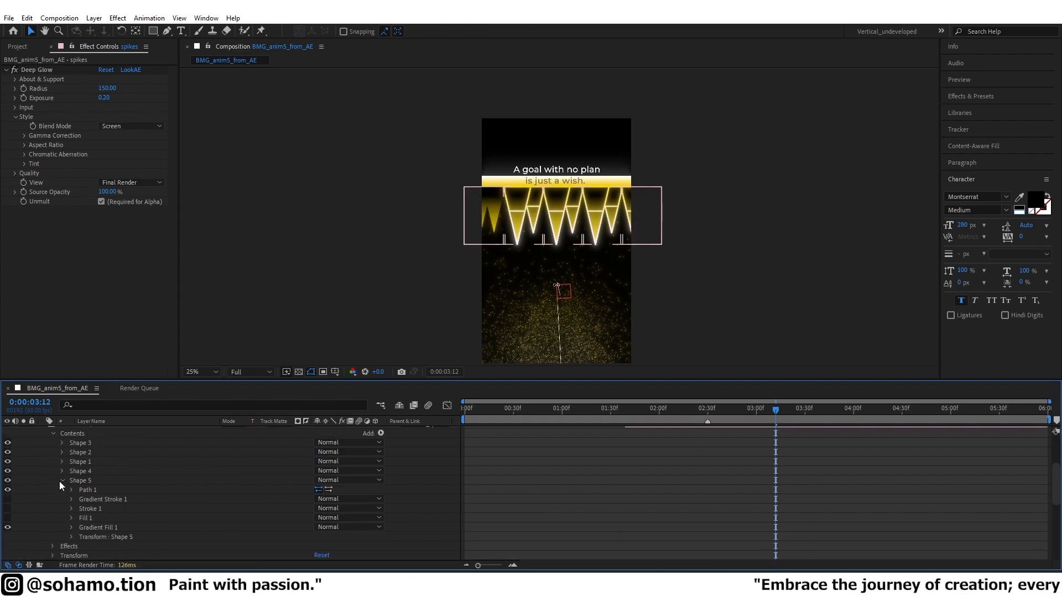
{"action": "left_click", "coordinate": [63, 471]}
{"action": "left_click", "coordinate": [63, 480]}
Try hiding the gradient strokes of Shape 1, Shape 2 and Shape 3 as well.
{"action": "left_click", "coordinate": [62, 462]}
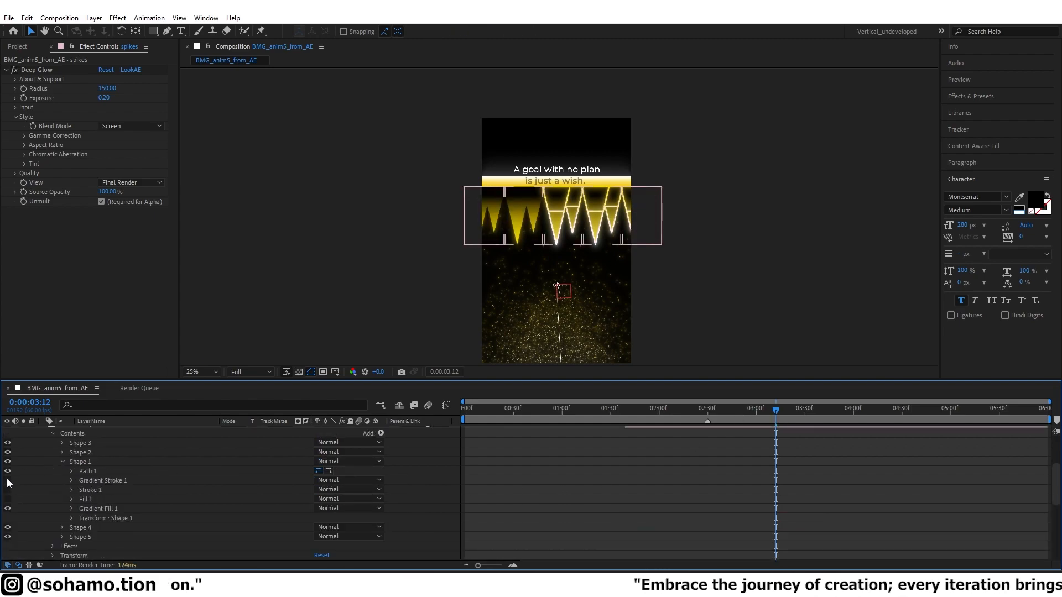
{"action": "left_click", "coordinate": [7, 480]}
{"action": "left_click", "coordinate": [62, 461]}
{"action": "left_click", "coordinate": [62, 452]}
{"action": "left_click", "coordinate": [8, 470]}
{"action": "left_click", "coordinate": [63, 453]}
Preview the spikes without their outlines and undo hiding the gradient strokes.
{"action": "key", "text": "space"}
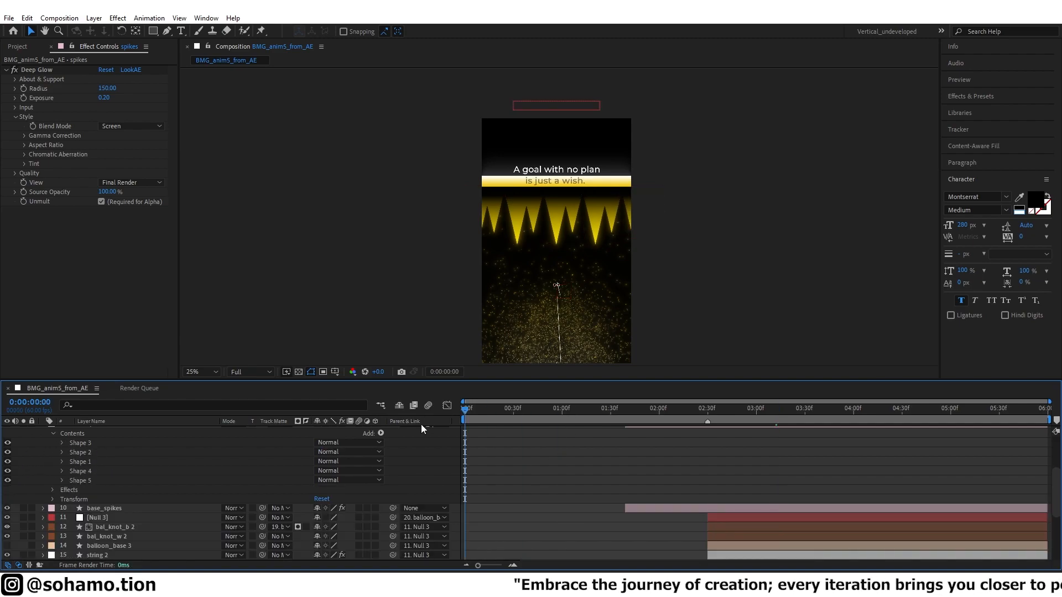
{"action": "key", "text": "space"}
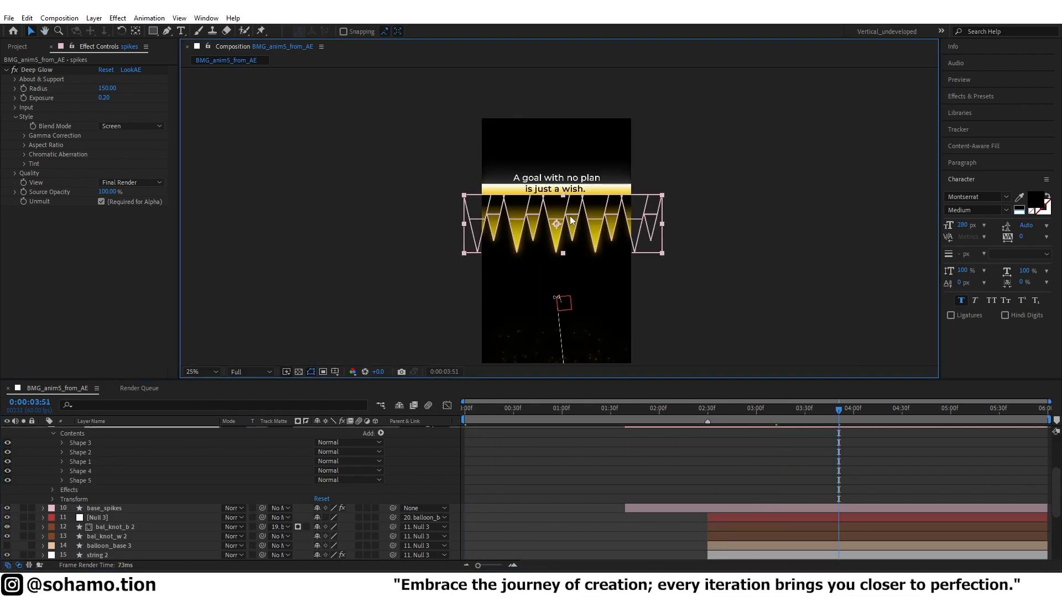
{"action": "scroll", "coordinate": [61, 474], "scroll_direction": "up", "scroll_amount": 1}
{"action": "left_click", "coordinate": [62, 471]}
{"action": "key", "text": "ctrl+z"}
{"action": "key", "text": "ctrl+z"}
{"action": "key", "text": "ctrl+z"}
{"action": "key", "text": "ctrl+z"}
Preview the outlined, gradient-filled spikes from around 0:00:01:30 through the balloon burst.
{"action": "left_click", "coordinate": [614, 408]}
{"action": "key", "text": "space"}
{"action": "scroll", "coordinate": [495, 349], "scroll_direction": "down", "scroll_amount": 1}
{"action": "scroll", "coordinate": [496, 350], "scroll_direction": "up", "scroll_amount": 1}
{"action": "key", "text": "space"}
{"action": "scroll", "coordinate": [88, 504], "scroll_direction": "down", "scroll_amount": 2}
{"action": "scroll", "coordinate": [88, 505], "scroll_direction": "up", "scroll_amount": 1}
Try a stroke width of 22 on Shape 3's gradient stroke.
{"action": "left_click", "coordinate": [72, 461]}
{"action": "left_click_drag", "start_coordinate": [321, 508], "coordinate": [318, 508]}
{"action": "left_click", "coordinate": [479, 455]}
{"action": "scroll", "coordinate": [638, 310], "scroll_direction": "up", "scroll_amount": 1}
{"action": "left_click_drag", "start_coordinate": [684, 251], "coordinate": [608, 281]}
{"action": "scroll", "coordinate": [626, 277], "scroll_direction": "up", "scroll_amount": 1}
{"action": "scroll", "coordinate": [608, 281], "scroll_direction": "down", "scroll_amount": 1}
{"action": "left_click_drag", "start_coordinate": [318, 508], "coordinate": [329, 508]}
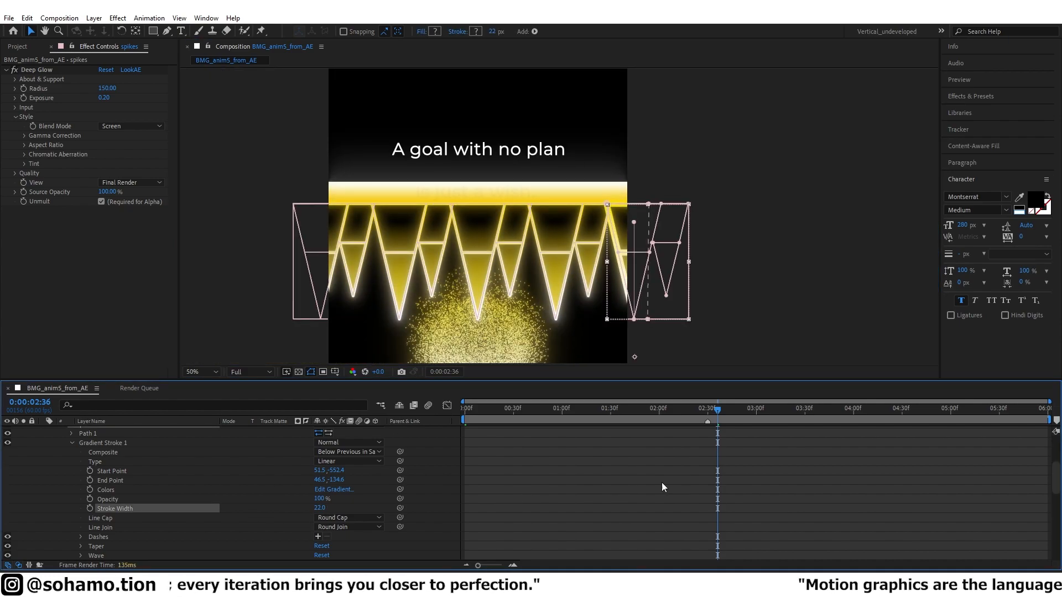
{"action": "left_click", "coordinate": [621, 491]}
{"action": "scroll", "coordinate": [514, 343], "scroll_direction": "down", "scroll_amount": 1}
Preview the animation from the beginning to check how the spikes enter.
{"action": "left_click", "coordinate": [466, 410]}
{"action": "key", "text": "space"}
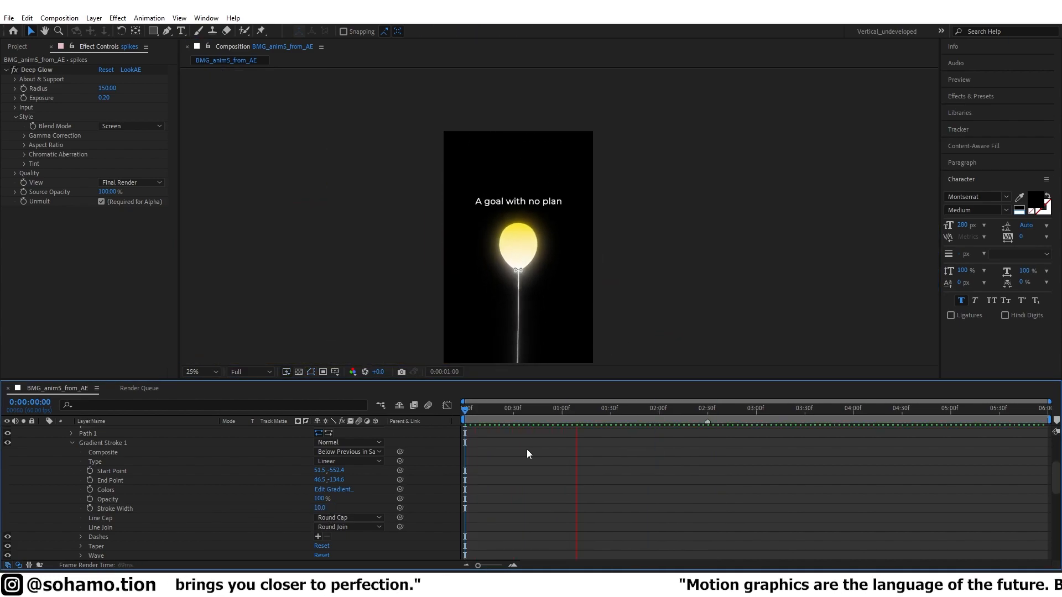
{"action": "key", "text": "space"}
{"action": "scroll", "coordinate": [82, 465], "scroll_direction": "up", "scroll_amount": 1}
Reveal Shape 3's transform properties and move the playhead to 0:00:02:29.
{"action": "left_click", "coordinate": [71, 471]}
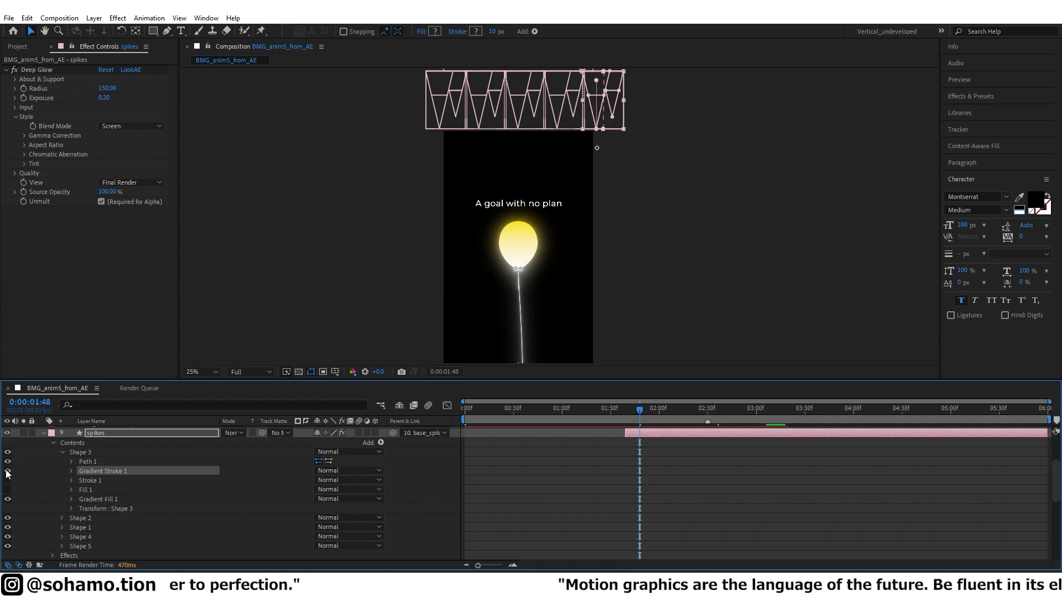
{"action": "left_click", "coordinate": [71, 471]}
{"action": "scroll", "coordinate": [182, 476], "scroll_direction": "down", "scroll_amount": 5}
{"action": "left_click", "coordinate": [72, 481]}
{"action": "scroll", "coordinate": [166, 492], "scroll_direction": "down", "scroll_amount": 1}
{"action": "left_click", "coordinate": [723, 410]}
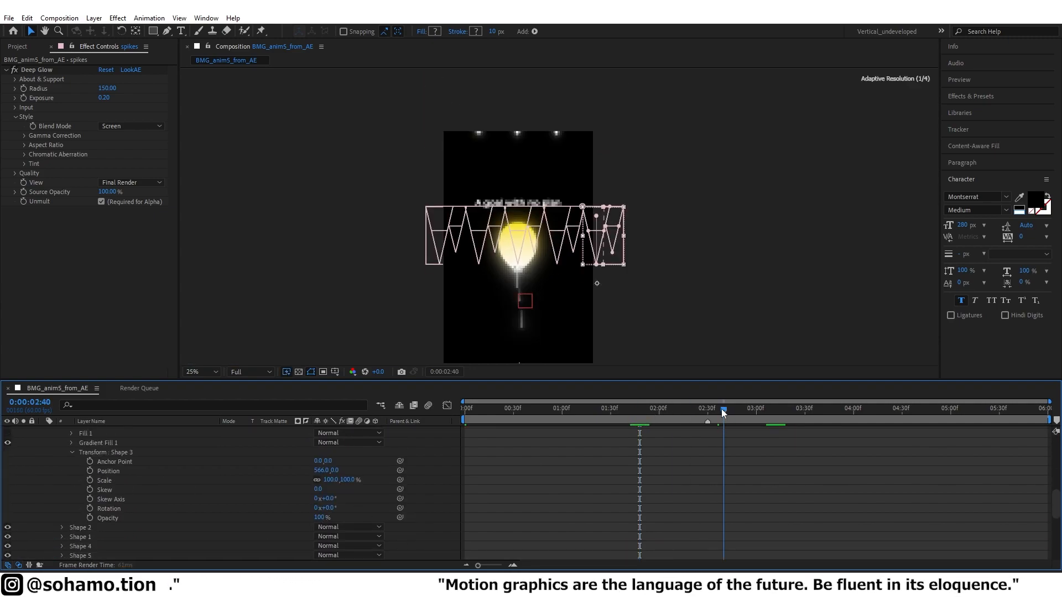
{"action": "left_click_drag", "start_coordinate": [723, 414], "coordinate": [706, 414]}
Try lowering the transform opacity of Shape 3 in the spikes layer.
{"action": "scroll", "coordinate": [577, 253], "scroll_direction": "up", "scroll_amount": 2}
{"action": "left_click_drag", "start_coordinate": [577, 253], "coordinate": [483, 244]}
{"action": "mouse_move", "coordinate": [320, 517]}
{"action": "left_mouse_down"}
{"action": "mouse_move", "coordinate": [288, 517]}
{"action": "mouse_move", "coordinate": [289, 499]}
{"action": "left_mouse_up"}
{"action": "scroll", "coordinate": [208, 519], "scroll_direction": "up", "scroll_amount": 1}
{"action": "key", "text": "ctrl+z"}
Set the opacity of Shape 3's gradient stroke to 15%.
{"action": "left_click", "coordinate": [72, 481]}
{"action": "scroll", "coordinate": [129, 480], "scroll_direction": "up", "scroll_amount": 4}
{"action": "left_click", "coordinate": [596, 484]}
{"action": "type", "text": "15"}
{"action": "key", "text": "Return"}
{"action": "left_click", "coordinate": [621, 471]}
{"action": "scroll", "coordinate": [101, 466], "scroll_direction": "up", "scroll_amount": 3}
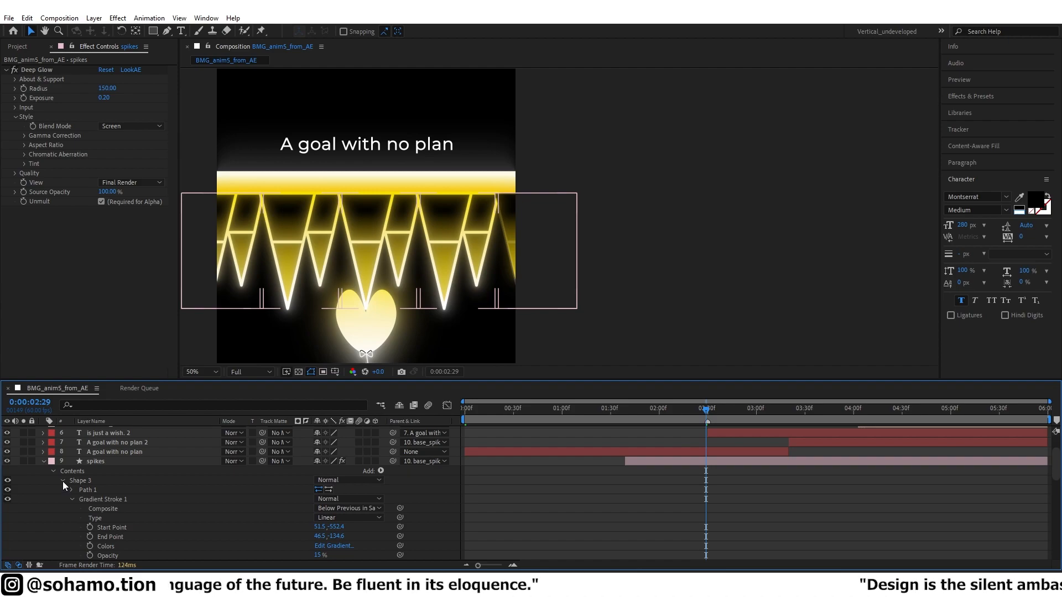
Set the opacity of Shape 2's gradient stroke to 15%.
{"action": "scroll", "coordinate": [221, 505], "scroll_direction": "down", "scroll_amount": 3}
{"action": "type", "text": "15"}
{"action": "key", "text": "Return"}
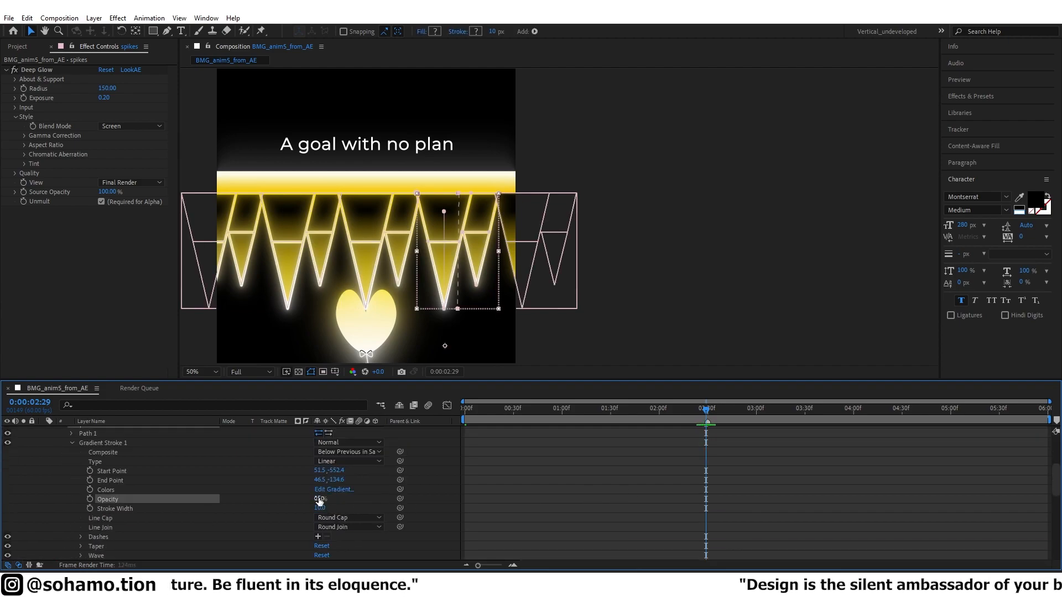
{"action": "scroll", "coordinate": [145, 465], "scroll_direction": "up", "scroll_amount": 3}
{"action": "left_click", "coordinate": [62, 453]}
Set the opacity of Shape 1's gradient stroke to 15%.
{"action": "left_click", "coordinate": [63, 462]}
{"action": "left_click", "coordinate": [71, 480]}
{"action": "scroll", "coordinate": [75, 481], "scroll_direction": "down", "scroll_amount": 4}
{"action": "left_click", "coordinate": [318, 499]}
{"action": "type", "text": "15"}
{"action": "key", "text": "Return"}
{"action": "left_click", "coordinate": [70, 442]}
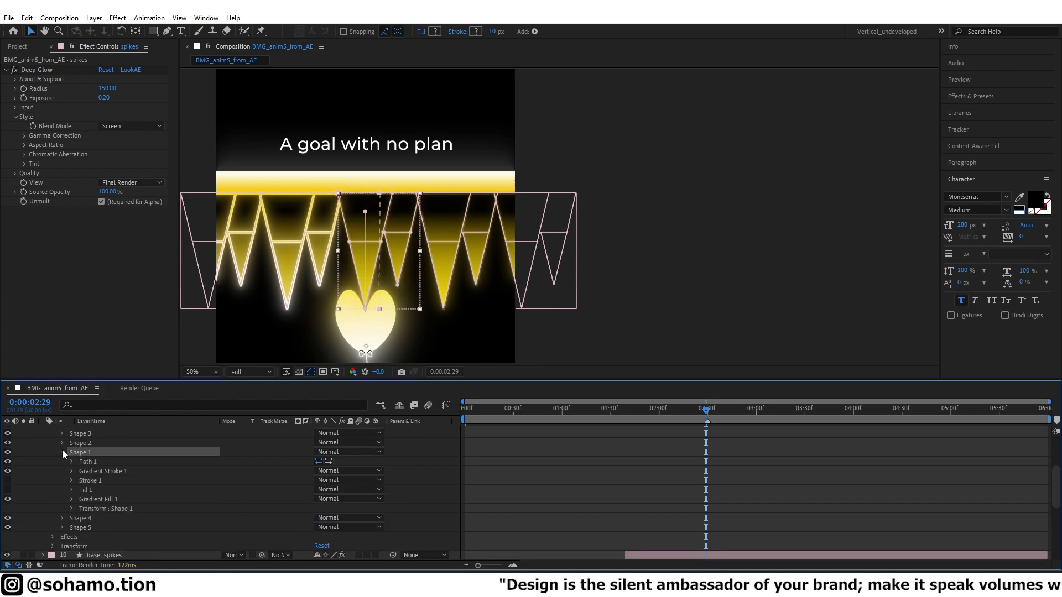
Set the opacity of Shape 4's gradient stroke to 15% and reveal Shape 5's properties.
{"action": "left_click", "coordinate": [71, 480]}
{"action": "left_click", "coordinate": [319, 499]}
{"action": "type", "text": "15"}
{"action": "key", "text": "Return"}
{"action": "left_click", "coordinate": [63, 453]}
{"action": "left_click", "coordinate": [63, 462]}
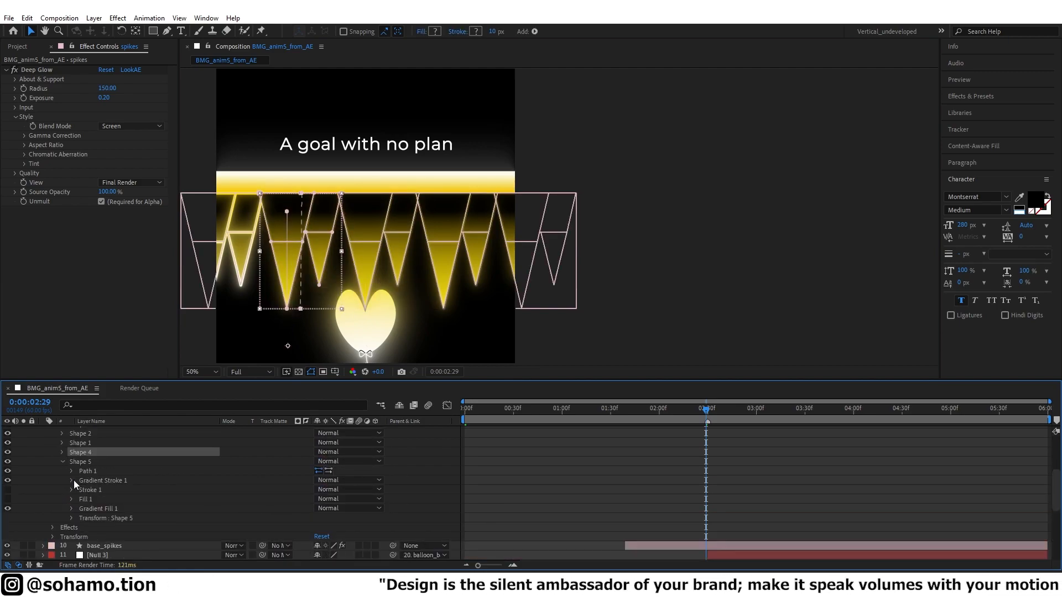
Set the opacity of Shape 5's gradient stroke to 15%.
{"action": "left_click", "coordinate": [72, 480]}
{"action": "scroll", "coordinate": [74, 481], "scroll_direction": "down", "scroll_amount": 4}
{"action": "left_click", "coordinate": [317, 499]}
{"action": "type", "text": "15"}
{"action": "key", "text": "Return"}
{"action": "key", "text": "F2"}
Preview the whole animation from the first frame.
{"action": "scroll", "coordinate": [366, 323], "scroll_direction": "down", "scroll_amount": 2}
{"action": "left_click", "coordinate": [465, 412]}
{"action": "key", "text": "space"}
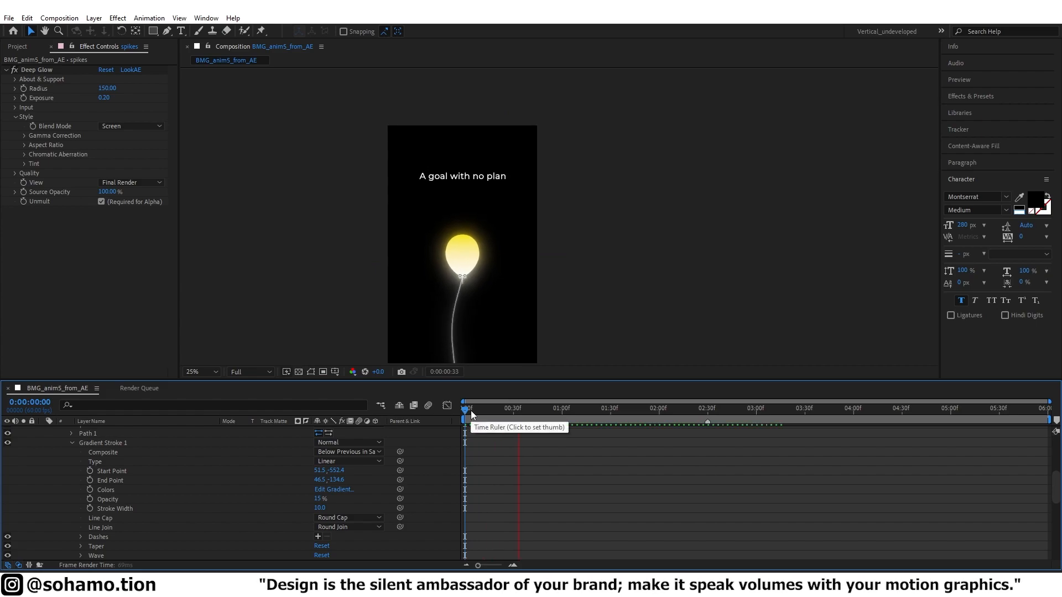
{"action": "scroll", "coordinate": [520, 311], "scroll_direction": "up", "scroll_amount": 1}
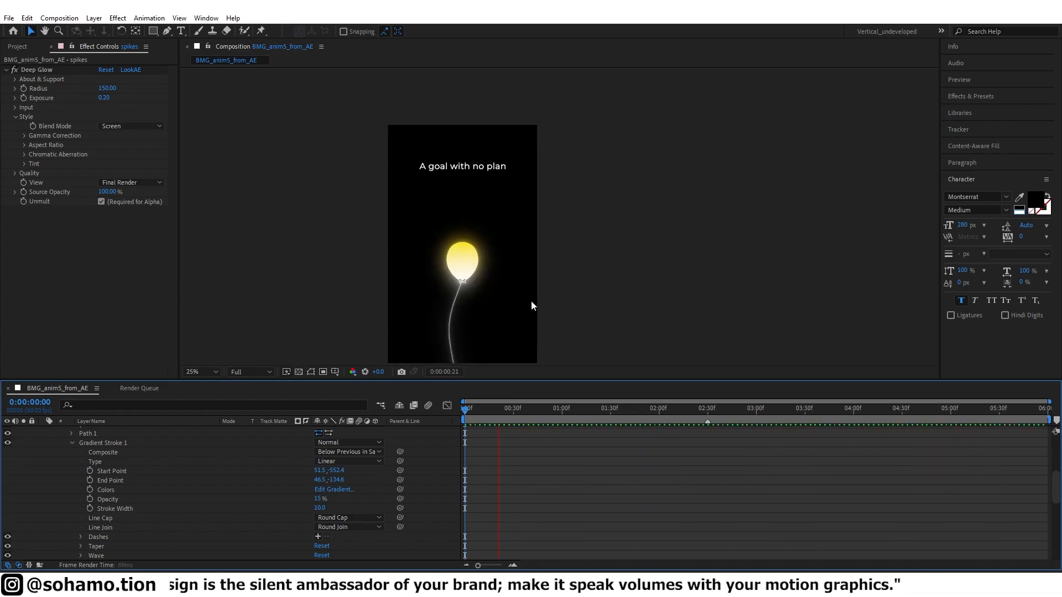
{"action": "left_click_drag", "start_coordinate": [531, 308], "coordinate": [575, 278]}
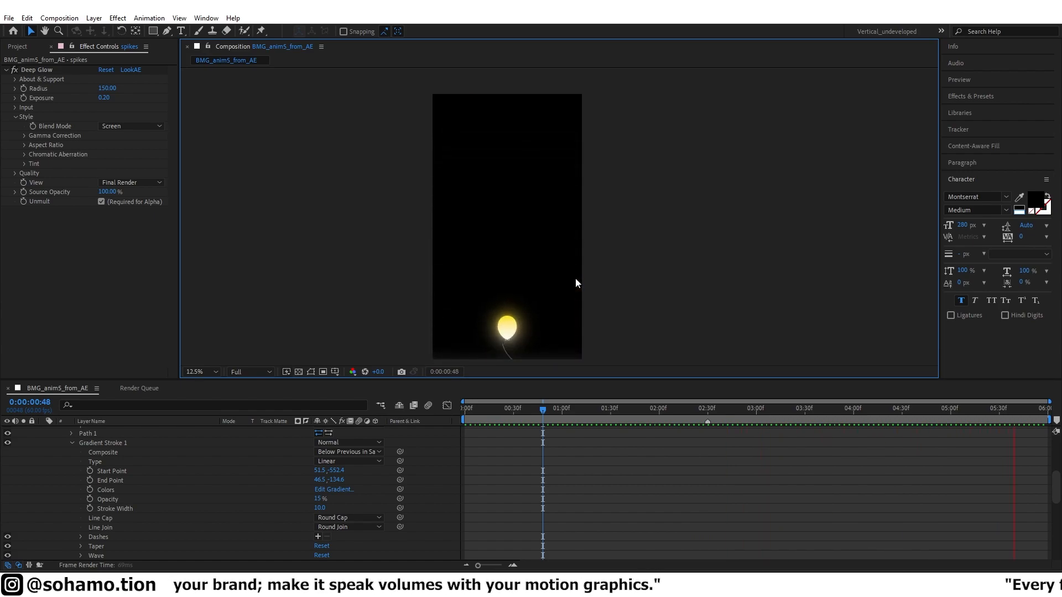
{"action": "scroll", "coordinate": [575, 283], "scroll_direction": "down", "scroll_amount": 1}
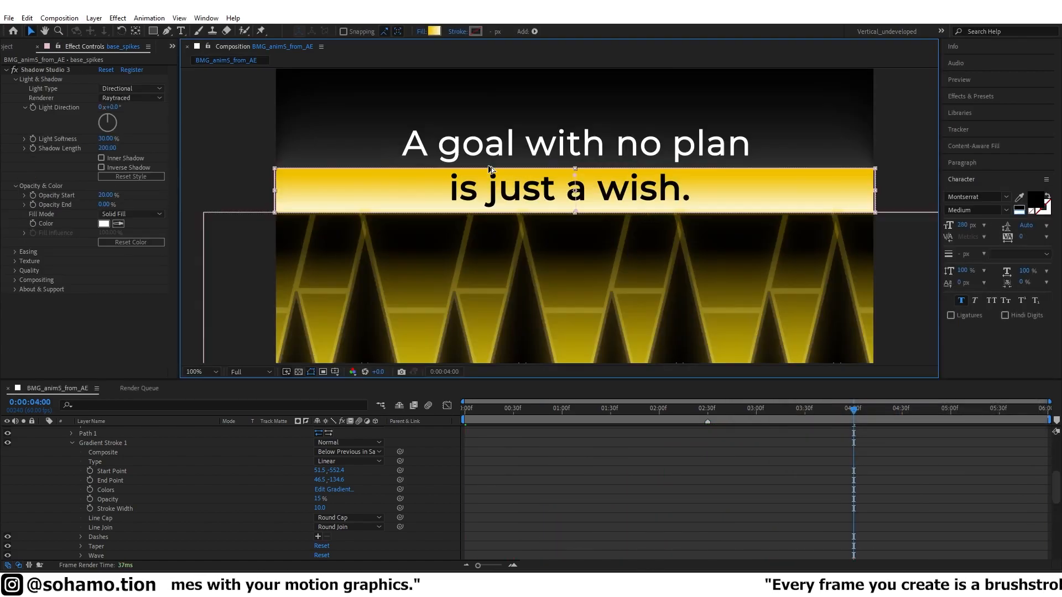
Move the upper gradient handle of the base_spikes bar well above the bar to soften its yellow fill.
{"action": "left_click_drag", "start_coordinate": [575, 167], "coordinate": [585, 108]}
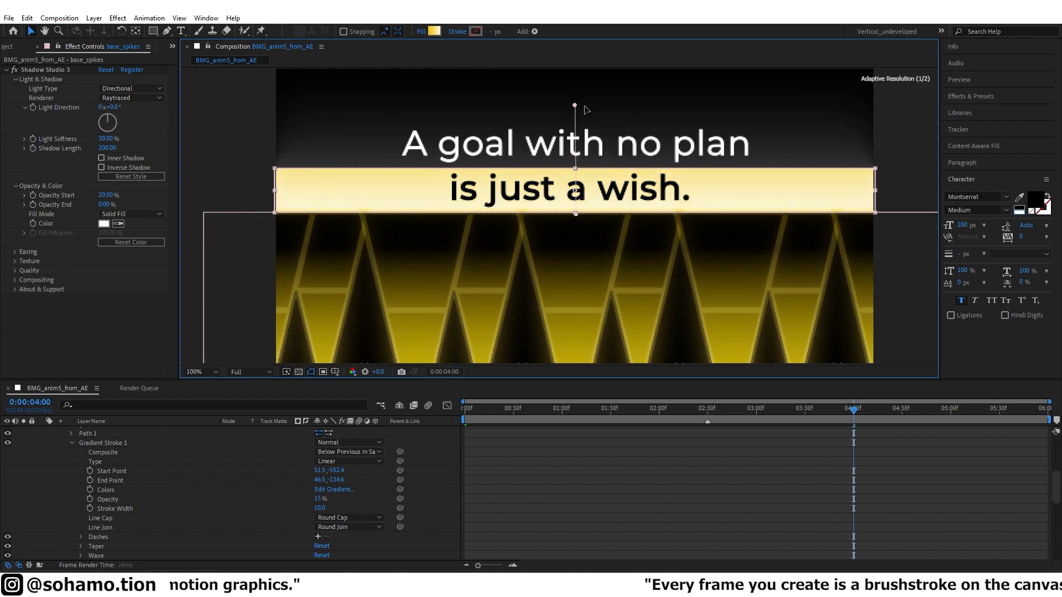
{"action": "scroll", "coordinate": [584, 182], "scroll_direction": "down", "scroll_amount": 2}
{"action": "left_click", "coordinate": [661, 457]}
Reveal the Gradient Fill 1 properties of Shape 3 in the spikes layer and check its gradient.
{"action": "left_click", "coordinate": [582, 226]}
{"action": "scroll", "coordinate": [254, 481], "scroll_direction": "up", "scroll_amount": 2}
{"action": "left_click", "coordinate": [62, 481]}
{"action": "scroll", "coordinate": [72, 459], "scroll_direction": "down", "scroll_amount": 2}
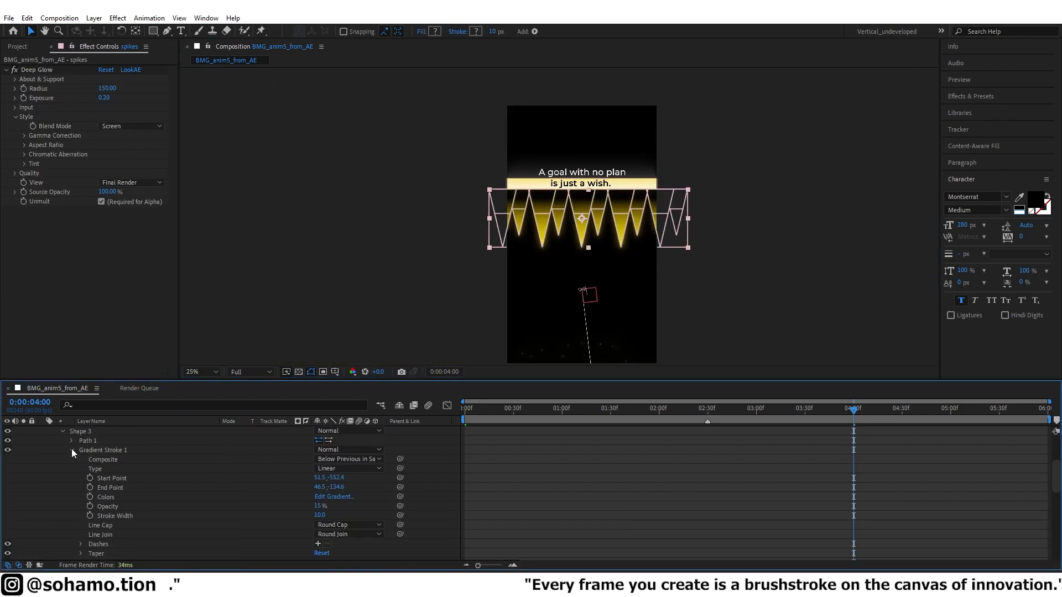
{"action": "left_click", "coordinate": [106, 478]}
{"action": "left_click", "coordinate": [334, 534]}
{"action": "left_click", "coordinate": [1013, 235]}
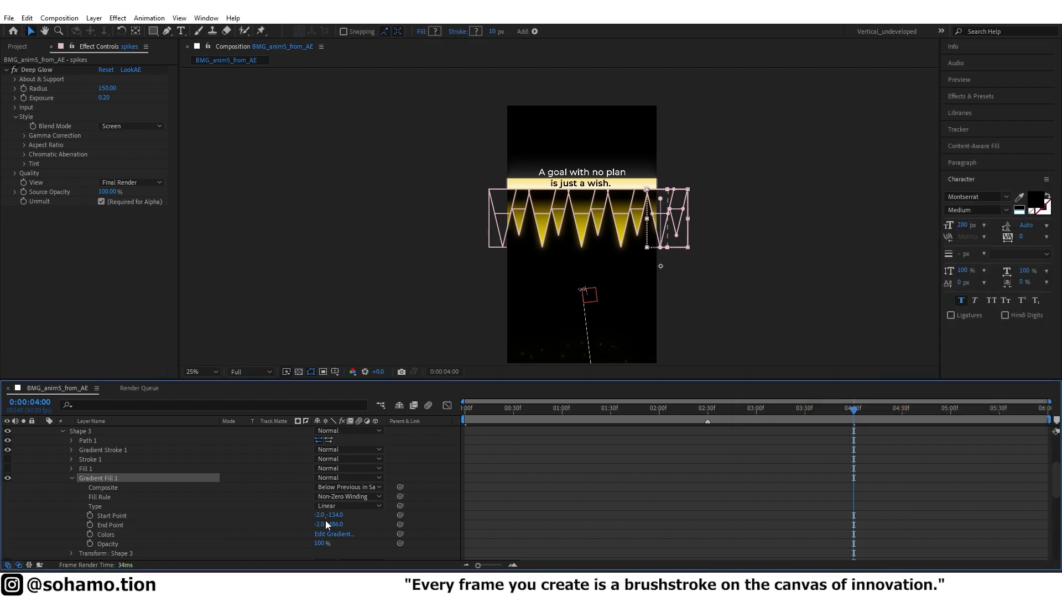
Set the end colour of Shape 3's gradient fill to white and preview it.
{"action": "left_click", "coordinate": [336, 534]}
{"action": "left_click", "coordinate": [975, 241]}
{"action": "left_click", "coordinate": [756, 280]}
{"action": "left_click", "coordinate": [1011, 221]}
{"action": "left_click", "coordinate": [685, 445]}
{"action": "key", "text": "space"}
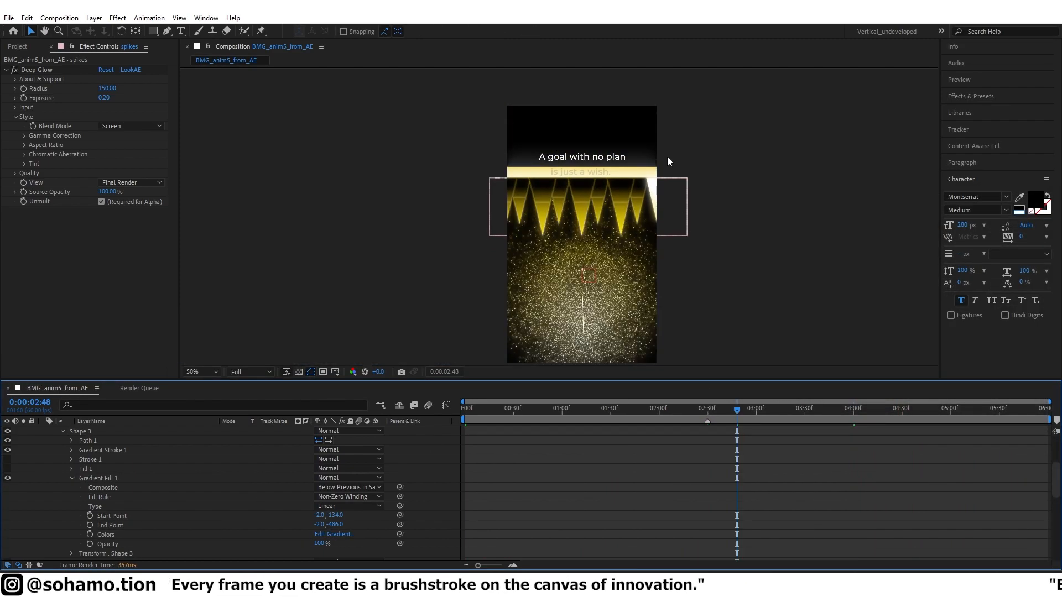
Select the base_spikes bar and check its fill gradient.
{"action": "scroll", "coordinate": [678, 161], "scroll_direction": "up", "scroll_amount": 1}
{"action": "scroll", "coordinate": [678, 161], "scroll_direction": "up", "scroll_amount": 1}
{"action": "left_click_drag", "start_coordinate": [765, 78], "coordinate": [588, 315]}
{"action": "left_click", "coordinate": [588, 268]}
{"action": "left_click", "coordinate": [434, 31]}
{"action": "left_click", "coordinate": [1012, 234]}
{"action": "scroll", "coordinate": [546, 260], "scroll_direction": "down", "scroll_amount": 1}
{"action": "key", "text": "period"}
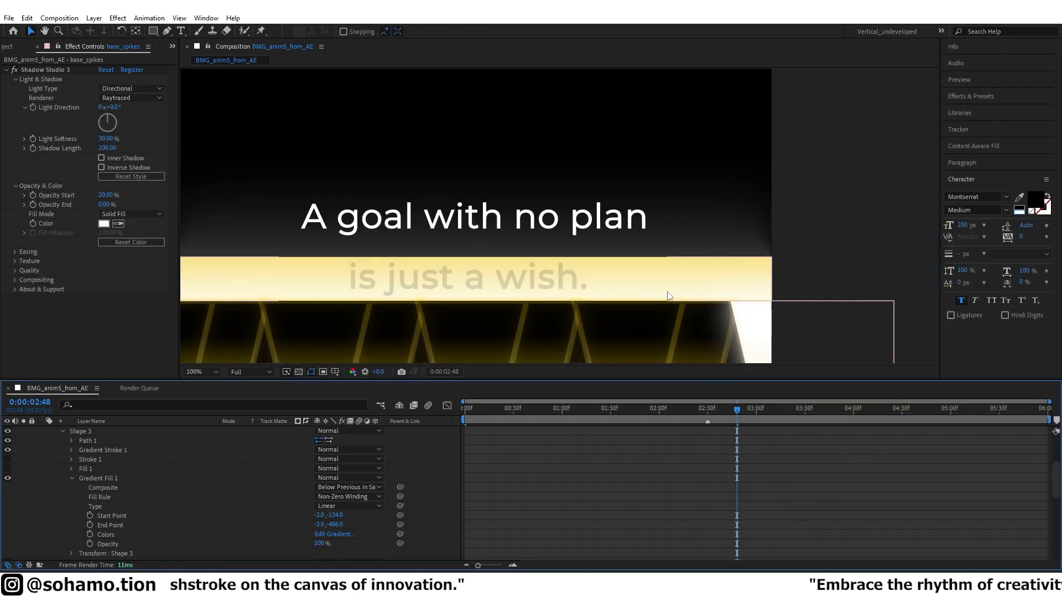
Apply Deep Glow to base_spikes with a radius of 150 and an exposure of 0.10.
{"action": "key", "text": "comma"}
{"action": "key", "text": "ctrl+space"}
{"action": "type", "text": "d"}
{"action": "key", "text": "Return"}
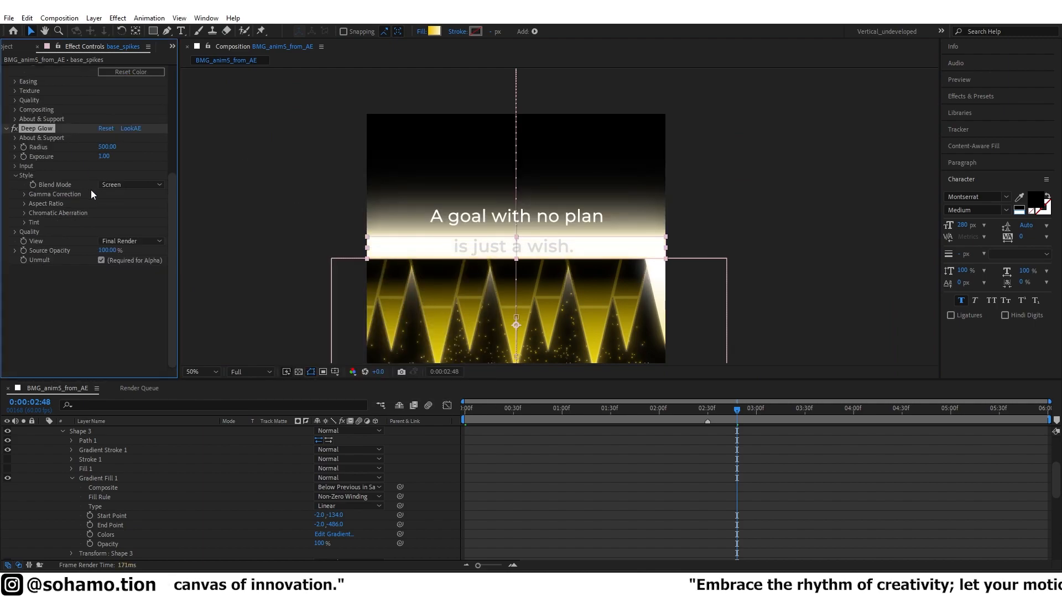
{"action": "key", "text": "Return"}
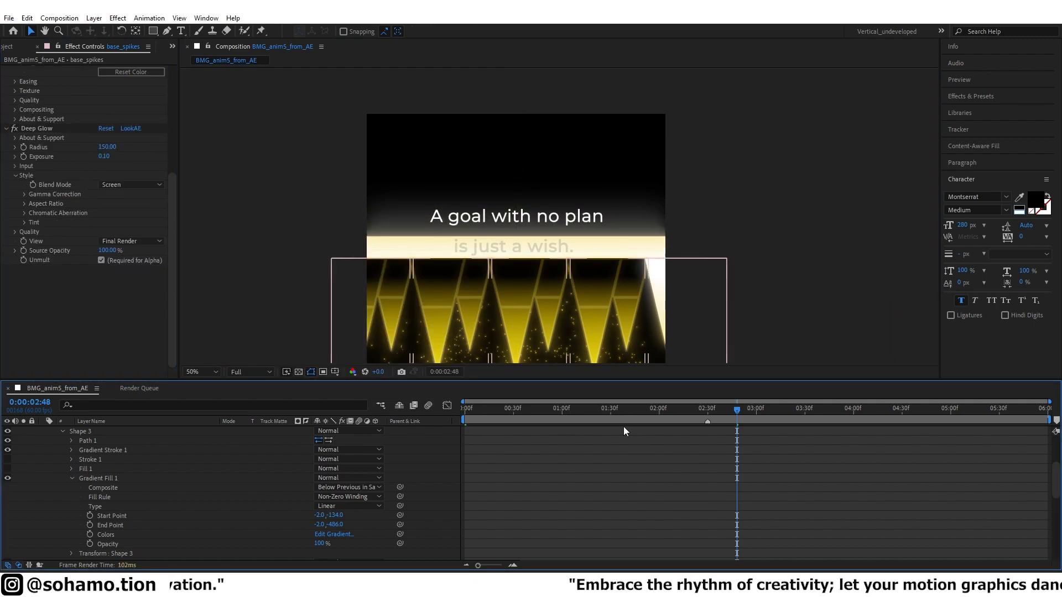
Replace Shape 2's gradient fill in the spikes layer with a copy of Shape 3's white-ended gradient fill.
{"action": "left_click", "coordinate": [763, 412]}
{"action": "left_click", "coordinate": [612, 299]}
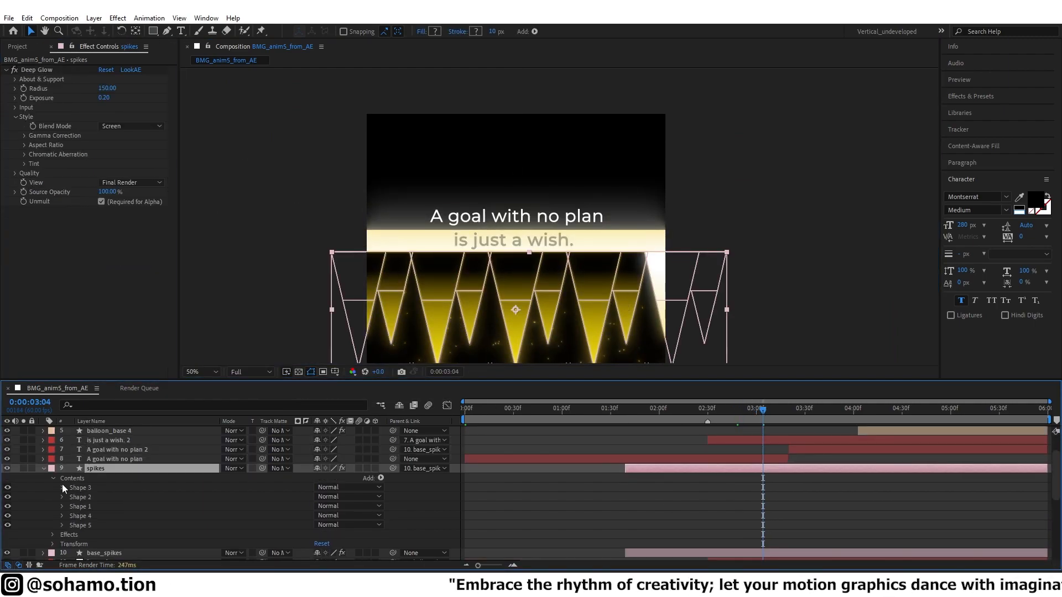
{"action": "scroll", "coordinate": [103, 471], "scroll_direction": "up", "scroll_amount": 2}
{"action": "left_click", "coordinate": [63, 462]}
{"action": "left_click", "coordinate": [72, 471]}
{"action": "left_click", "coordinate": [63, 471]}
{"action": "scroll", "coordinate": [71, 459], "scroll_direction": "down", "scroll_amount": 3}
{"action": "left_click", "coordinate": [72, 450]}
{"action": "left_click", "coordinate": [72, 450]}
{"action": "key", "text": "ctrl+v"}
Delete Shape 1's gradient fill and paste the copied gradient fill in its place.
{"action": "left_click", "coordinate": [62, 431]}
{"action": "left_click", "coordinate": [62, 441]}
{"action": "left_click", "coordinate": [100, 487]}
{"action": "key", "text": "Delete"}
{"action": "left_click", "coordinate": [82, 441]}
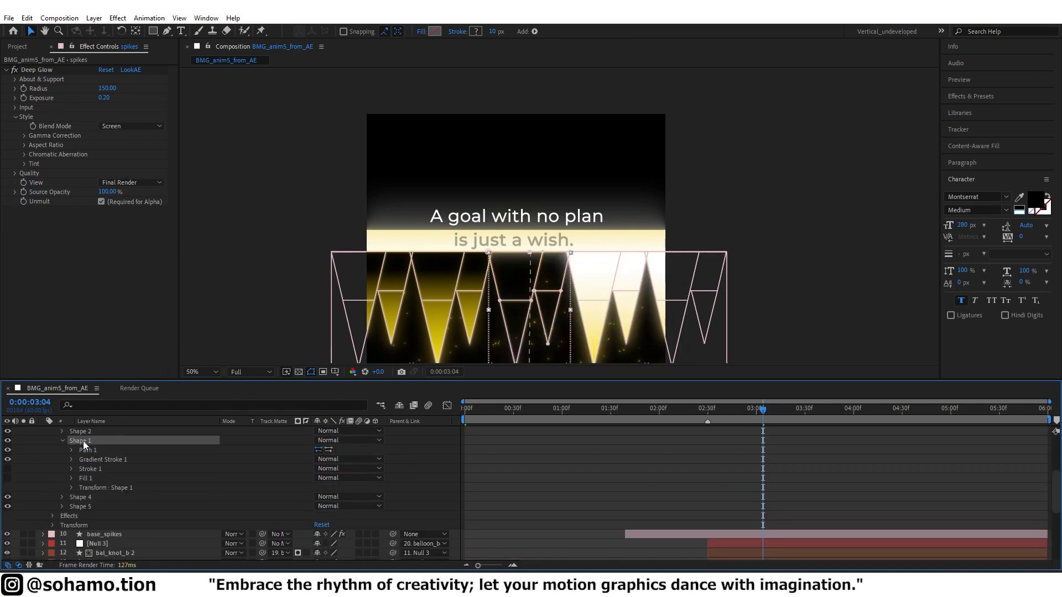
{"action": "key", "text": "ctrl+v"}
Delete Shape 4's gradient fill and paste the copied gradient fill in its place.
{"action": "left_click", "coordinate": [63, 441]}
{"action": "left_click", "coordinate": [62, 450]}
{"action": "left_click", "coordinate": [105, 479]}
{"action": "key", "text": "Delete"}
{"action": "left_click", "coordinate": [87, 432]}
{"action": "key", "text": "ctrl+v"}
Replace Shape 5's gradient fill with the copied white-ended gradient fill.
{"action": "left_click", "coordinate": [62, 431]}
{"action": "left_click", "coordinate": [62, 440]}
{"action": "left_click", "coordinate": [71, 451]}
{"action": "left_click", "coordinate": [95, 477]}
{"action": "key", "text": "comma"}
{"action": "key", "text": "comma"}
{"action": "left_click", "coordinate": [579, 476]}
Preview the spike section and examine the bar and the spikes up close around 0:00:03:45.
{"action": "left_click", "coordinate": [661, 412]}
{"action": "key", "text": "space"}
{"action": "key", "text": "space"}
{"action": "scroll", "coordinate": [490, 236], "scroll_direction": "up", "scroll_amount": 2}
{"action": "left_click", "coordinate": [488, 236]}
{"action": "scroll", "coordinate": [480, 166], "scroll_direction": "down", "scroll_amount": 2}
{"action": "left_click", "coordinate": [748, 463]}
{"action": "scroll", "coordinate": [625, 272], "scroll_direction": "up", "scroll_amount": 1}
{"action": "left_click_drag", "start_coordinate": [624, 272], "coordinate": [643, 328]}
{"action": "scroll", "coordinate": [718, 470], "scroll_direction": "up", "scroll_amount": 1}
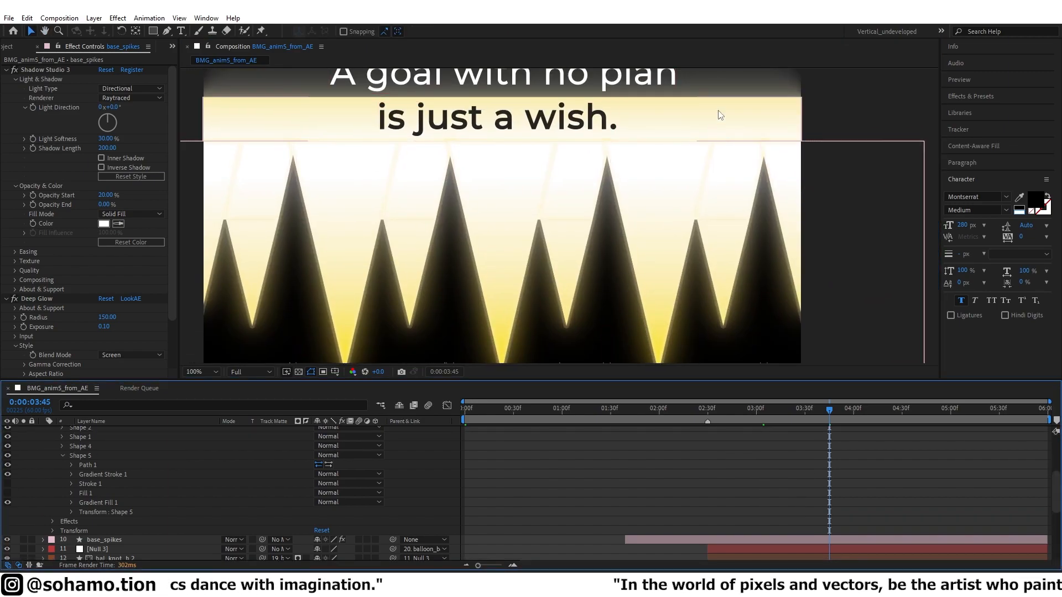
Reverse the base_spikes fill gradient so white is the start colour and yellow F0C201 the end colour.
{"action": "left_click", "coordinate": [710, 130]}
{"action": "left_click", "coordinate": [433, 31]}
{"action": "left_click_drag", "start_coordinate": [755, 260], "coordinate": [863, 259]}
{"action": "left_click_drag", "start_coordinate": [976, 259], "coordinate": [754, 259]}
{"action": "left_click_drag", "start_coordinate": [862, 259], "coordinate": [976, 260]}
{"action": "left_click", "coordinate": [1012, 218]}
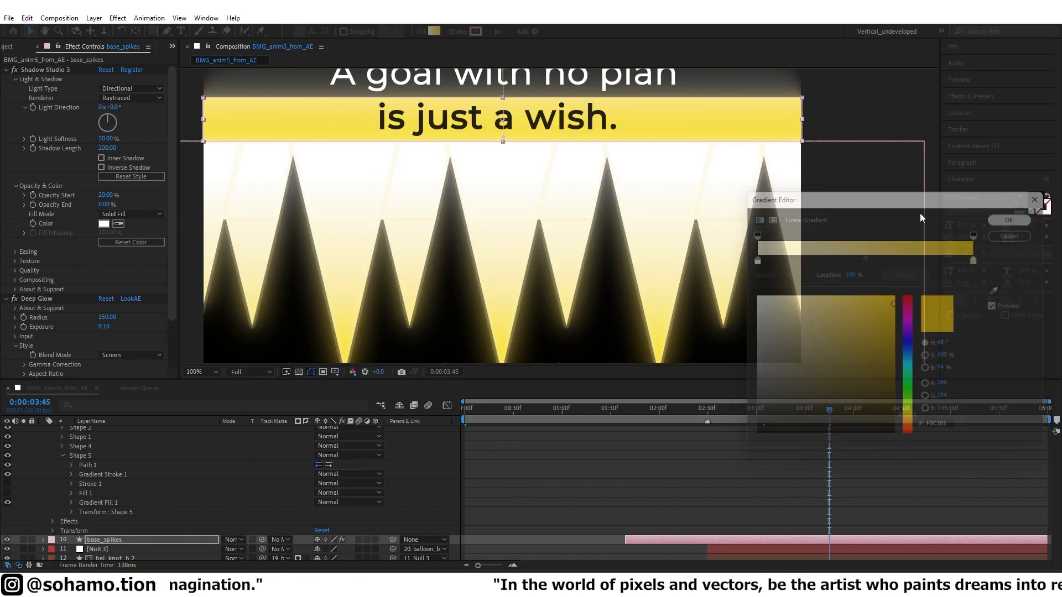
Preview the spike section with the reversed bar gradient.
{"action": "scroll", "coordinate": [633, 267], "scroll_direction": "down", "scroll_amount": 2}
{"action": "left_click_drag", "start_coordinate": [707, 409], "coordinate": [594, 409]}
{"action": "left_click", "coordinate": [591, 470]}
{"action": "key", "text": "space"}
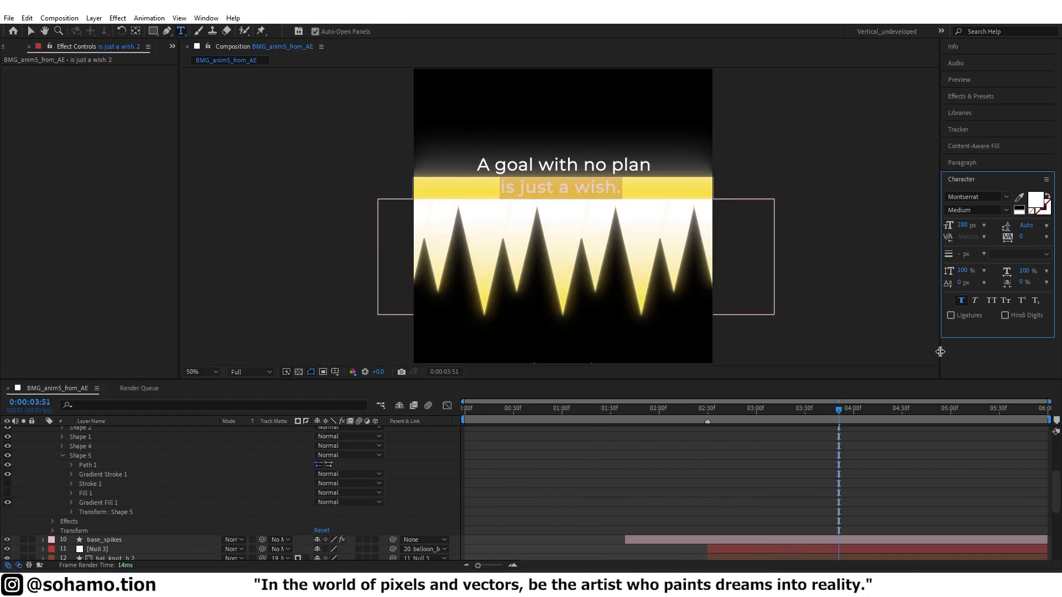
{"action": "left_click", "coordinate": [831, 470]}
Change the fill colour of the "is just a wish." text to white.
{"action": "scroll", "coordinate": [617, 265], "scroll_direction": "down", "scroll_amount": 2}
{"action": "key", "text": "v"}
{"action": "double_click", "coordinate": [610, 227]}
{"action": "scroll", "coordinate": [596, 233], "scroll_direction": "up", "scroll_amount": 2}
{"action": "key", "text": "Escape"}
{"action": "key", "text": "v"}
Apply Shadow Studio 3 to the "is just a wish." text and set the light direction to 180°.
{"action": "key", "text": "ctrl+space"}
{"action": "type", "text": "shad"}
{"action": "key", "text": "Return"}
{"action": "left_click", "coordinate": [120, 108]}
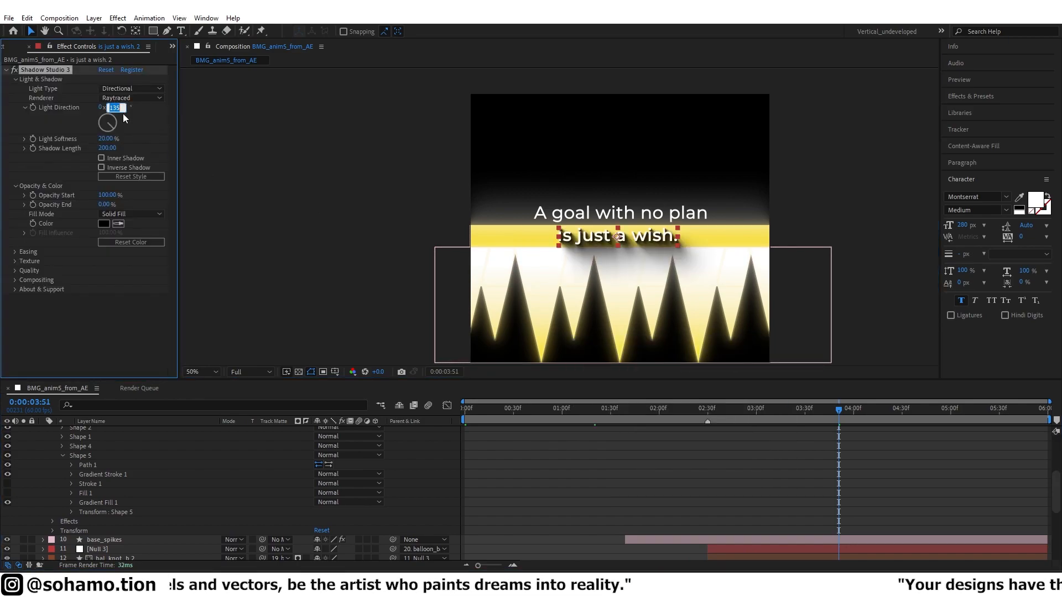
{"action": "type", "text": "0"}
{"action": "key", "text": "Return"}
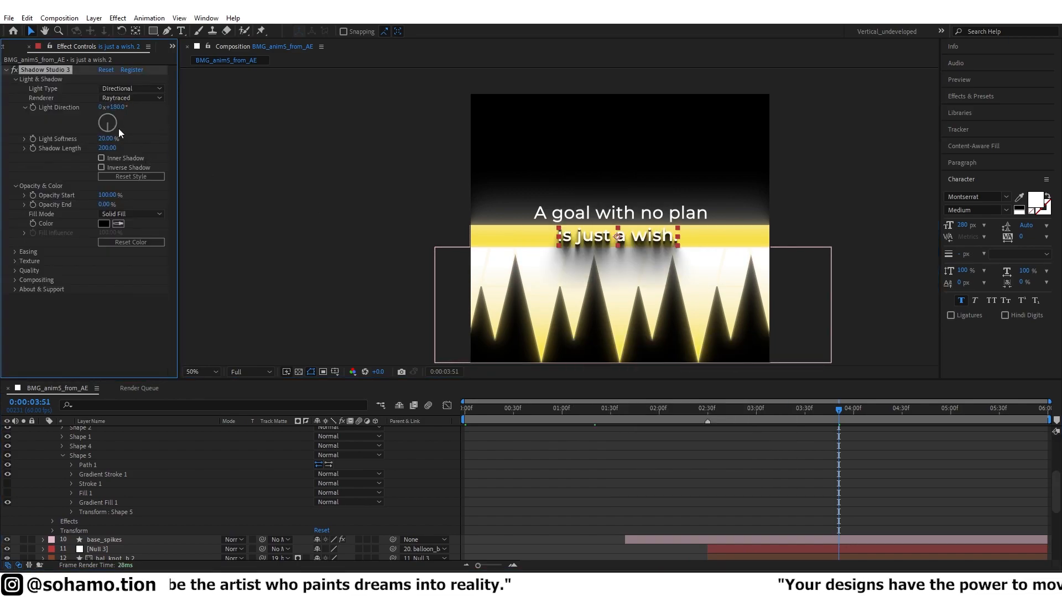
Set the text shadow's light softness to 38% and its opacity start to 40%.
{"action": "mouse_move", "coordinate": [108, 140]}
{"action": "left_mouse_down"}
{"action": "mouse_move", "coordinate": [202, 145]}
{"action": "mouse_move", "coordinate": [118, 144]}
{"action": "left_mouse_up"}
{"action": "left_click_drag", "start_coordinate": [110, 197], "coordinate": [67, 202]}
{"action": "left_click", "coordinate": [497, 475]}
{"action": "scroll", "coordinate": [509, 267], "scroll_direction": "down", "scroll_amount": 1}
{"action": "scroll", "coordinate": [510, 267], "scroll_direction": "up", "scroll_amount": 1}
Preview the full animation with the text shadow.
{"action": "left_click_drag", "start_coordinate": [835, 409], "coordinate": [678, 409]}
{"action": "key", "text": "space"}
{"action": "scroll", "coordinate": [607, 294], "scroll_direction": "down", "scroll_amount": 2}
{"action": "scroll", "coordinate": [595, 238], "scroll_direction": "up", "scroll_amount": 2}
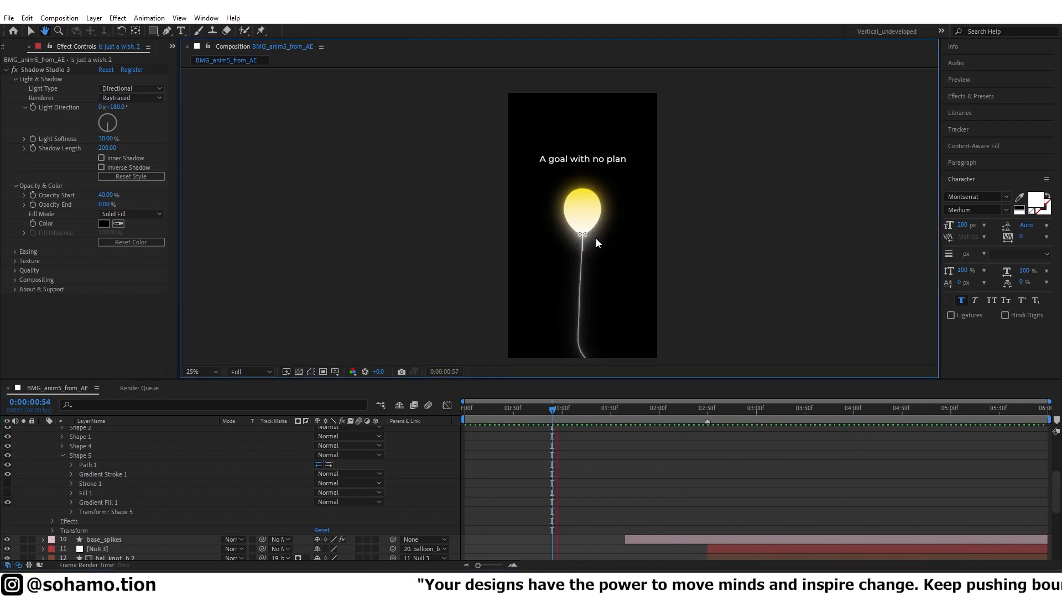
{"action": "scroll", "coordinate": [595, 241], "scroll_direction": "down", "scroll_amount": 2}
{"action": "scroll", "coordinate": [595, 245], "scroll_direction": "up", "scroll_amount": 1}
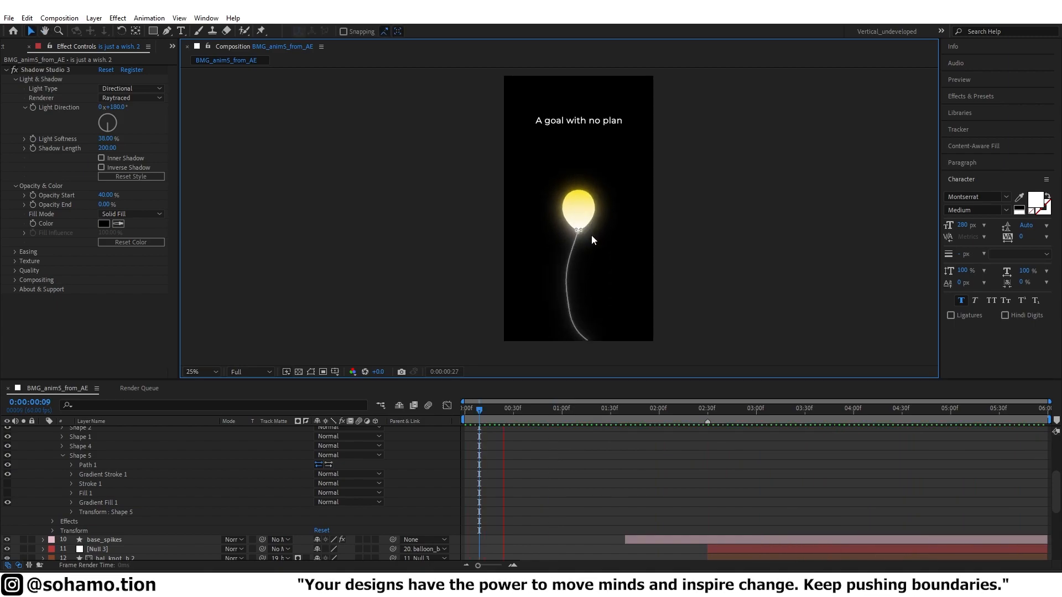
{"action": "scroll", "coordinate": [589, 246], "scroll_direction": "up", "scroll_amount": 1}
{"action": "key", "text": "space"}
Set the gradient stroke opacity of a spike shape listed above Shape 1 to 25%.
{"action": "scroll", "coordinate": [61, 490], "scroll_direction": "up", "scroll_amount": 5}
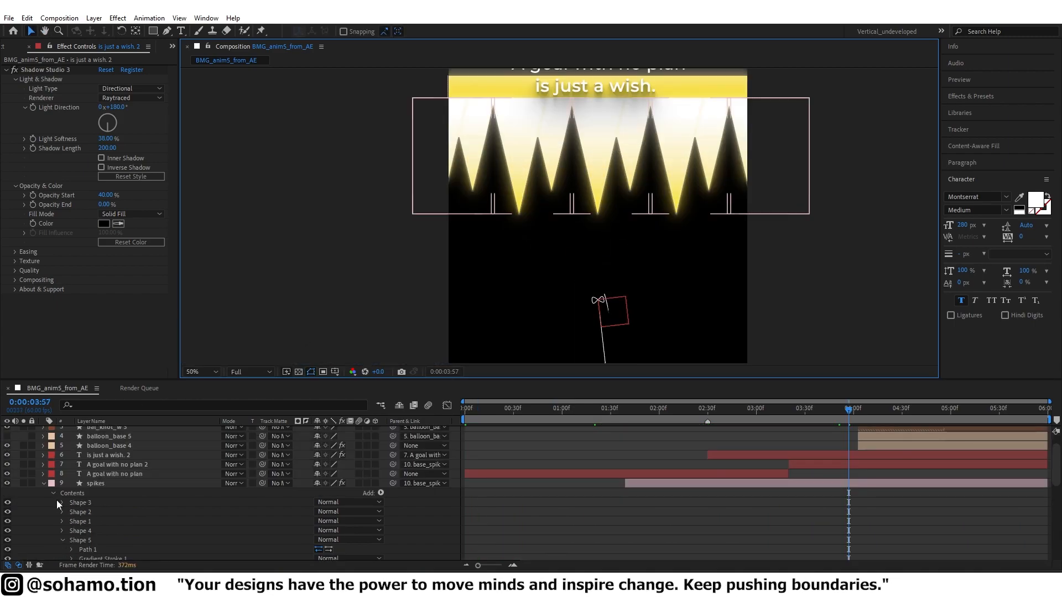
{"action": "left_click", "coordinate": [71, 518]}
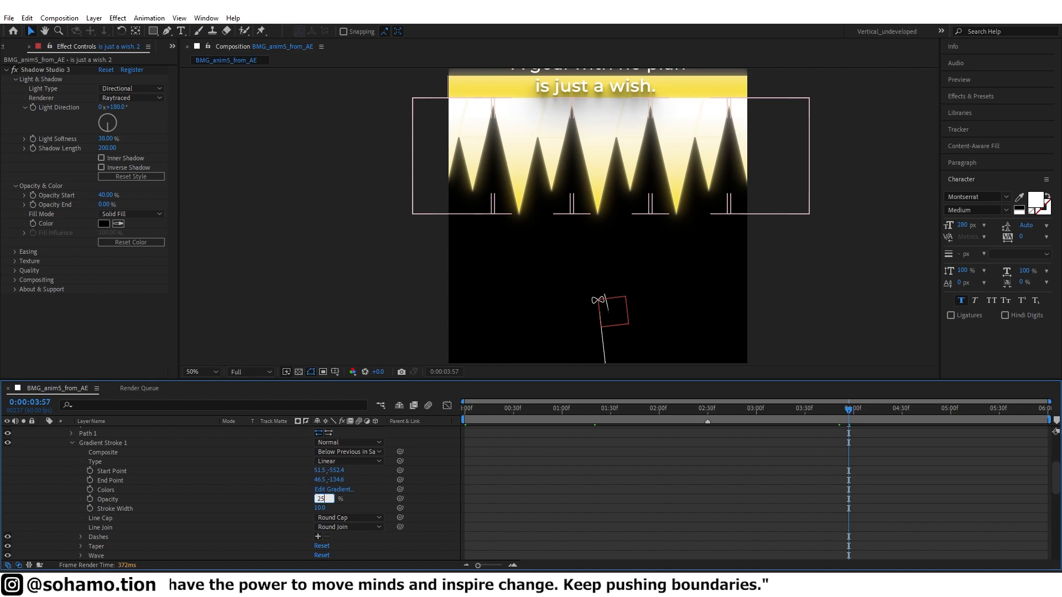
{"action": "left_click", "coordinate": [573, 503]}
{"action": "left_click", "coordinate": [72, 443]}
Set the opacity of Shape 1's gradient stroke to 35%.
{"action": "scroll", "coordinate": [71, 459], "scroll_direction": "up", "scroll_amount": 2}
{"action": "left_click", "coordinate": [63, 470]}
{"action": "left_click", "coordinate": [63, 480]}
{"action": "left_click", "coordinate": [72, 500]}
{"action": "left_click", "coordinate": [318, 499]}
{"action": "type", "text": "35"}
{"action": "left_click", "coordinate": [549, 454]}
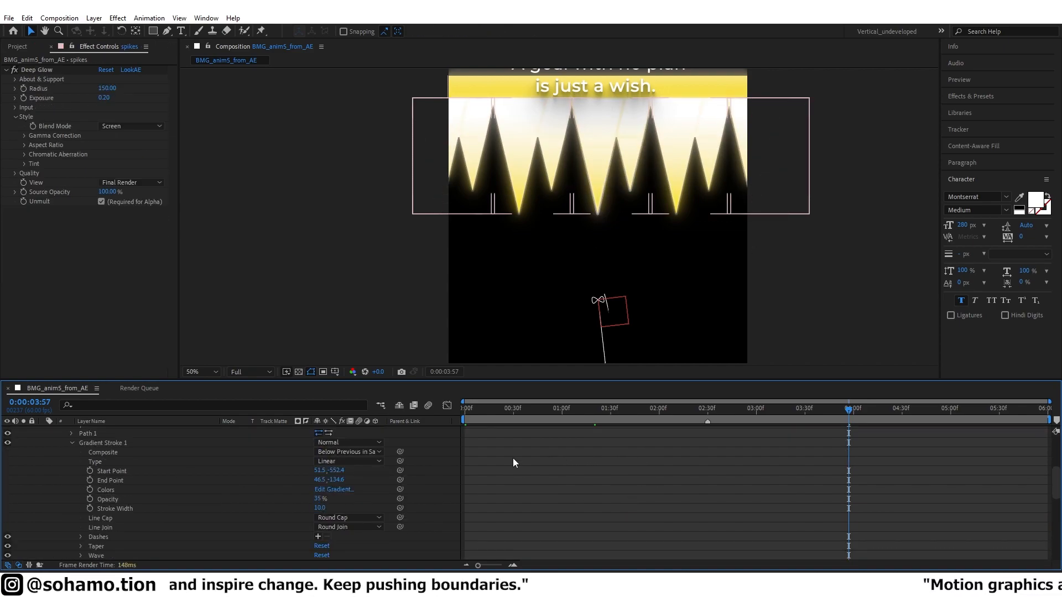
Set the end colour of Shape 1's gradient stroke to black.
{"action": "scroll", "coordinate": [117, 446], "scroll_direction": "up", "scroll_amount": 1}
{"action": "left_click", "coordinate": [105, 452]}
{"action": "left_click", "coordinate": [336, 518]}
{"action": "left_click", "coordinate": [975, 241]}
{"action": "left_click_drag", "start_coordinate": [851, 334], "coordinate": [754, 461]}
{"action": "key", "text": "Return"}
{"action": "left_click", "coordinate": [755, 466]}
{"action": "left_click", "coordinate": [105, 452]}
{"action": "left_click", "coordinate": [334, 518]}
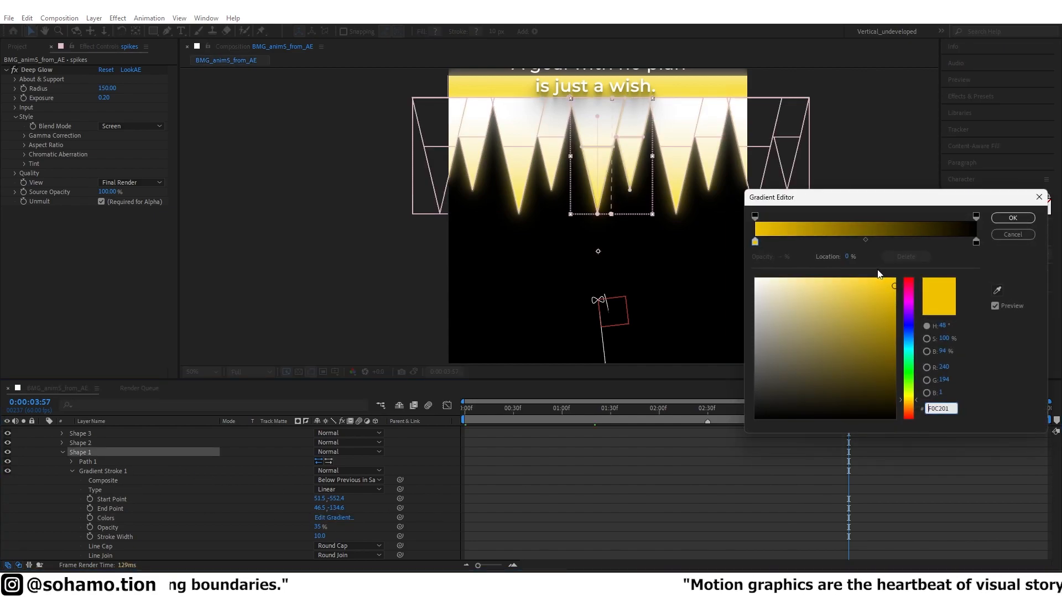
{"action": "left_click", "coordinate": [1007, 233]}
{"action": "key", "text": "comma"}
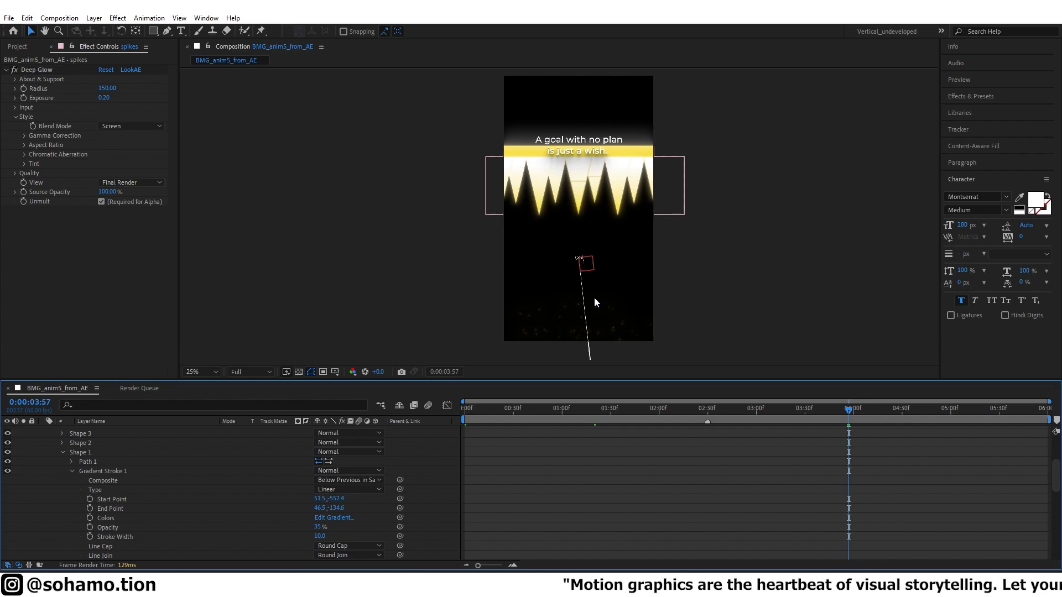
{"action": "scroll", "coordinate": [602, 246], "scroll_direction": "up", "scroll_amount": 3}
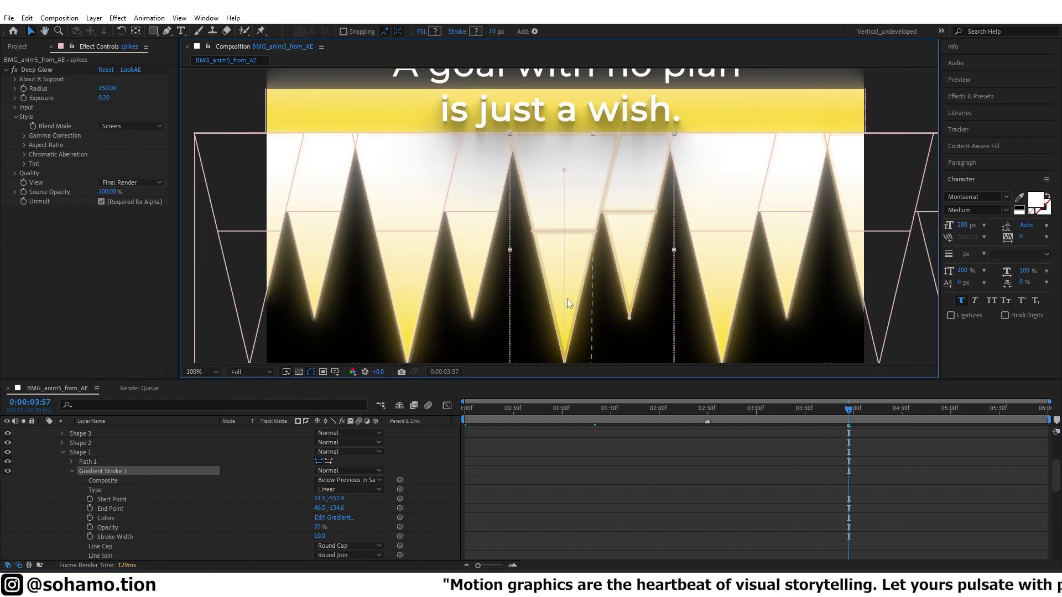
{"action": "scroll", "coordinate": [566, 340], "scroll_direction": "down", "scroll_amount": 1}
Confirm the yellow-to-black gradient of Shape 1's gradient stroke and set its opacity to 30%.
{"action": "left_click", "coordinate": [108, 453]}
{"action": "left_click", "coordinate": [117, 472]}
{"action": "left_click", "coordinate": [334, 517]}
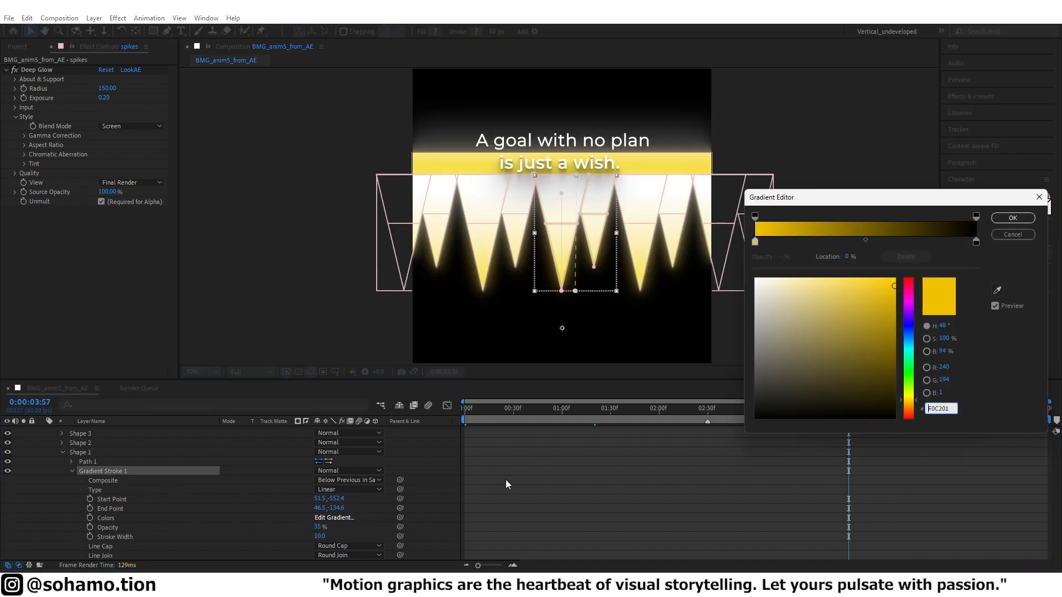
{"action": "left_click", "coordinate": [1012, 218]}
{"action": "left_click", "coordinate": [503, 528]}
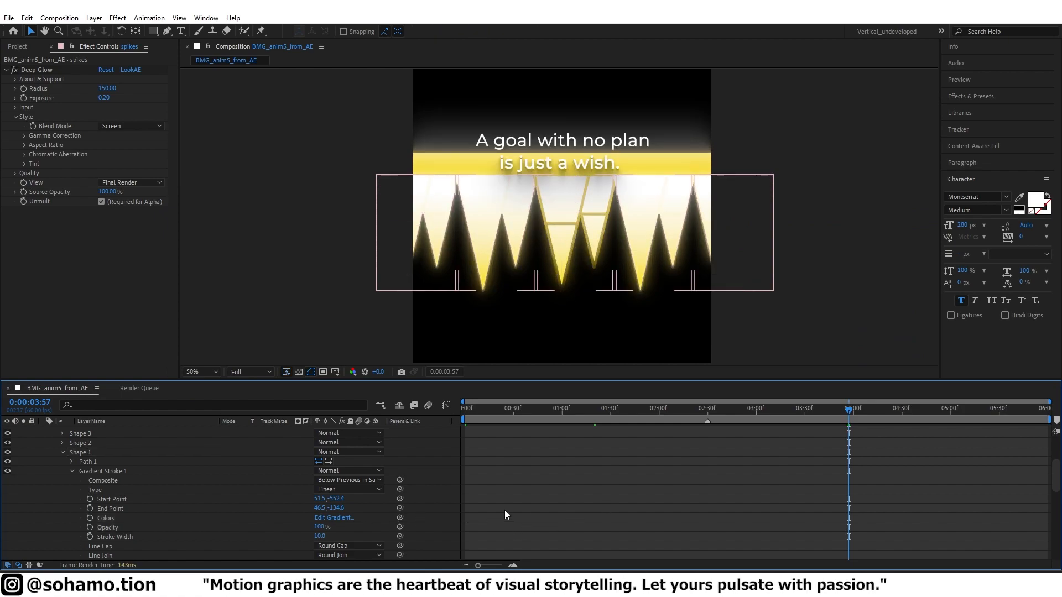
{"action": "scroll", "coordinate": [509, 341], "scroll_direction": "down", "scroll_amount": 2}
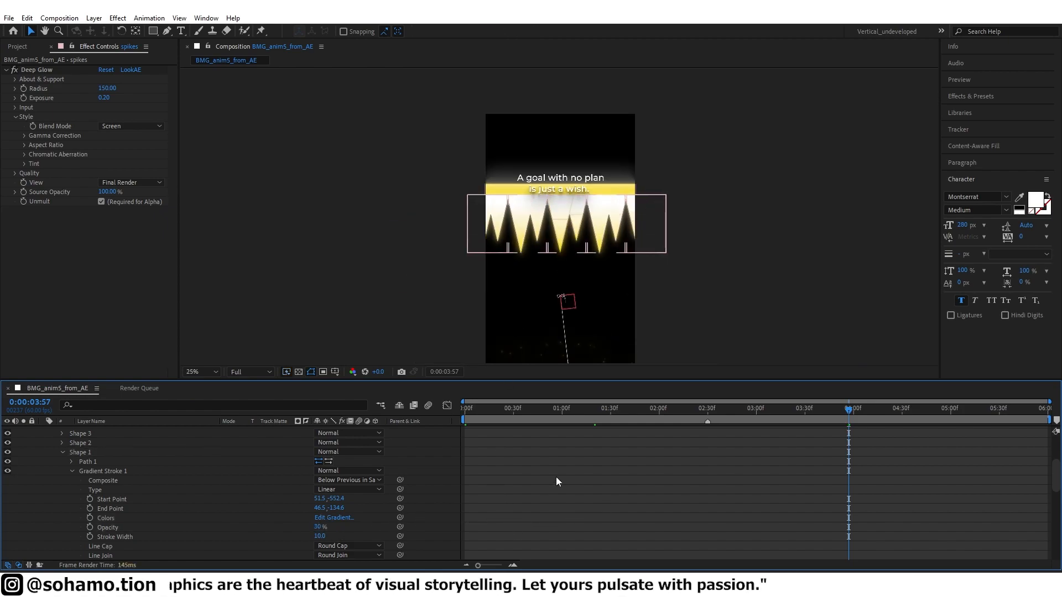
Set the opacity of the gradient stroke to 25% on the next spike shape listed above Shape 1.
{"action": "scroll", "coordinate": [560, 232], "scroll_direction": "up", "scroll_amount": 2}
{"action": "left_click", "coordinate": [542, 256]}
{"action": "left_click", "coordinate": [63, 452]}
{"action": "scroll", "coordinate": [63, 445], "scroll_direction": "up", "scroll_amount": 1}
{"action": "left_click", "coordinate": [63, 443]}
{"action": "left_click", "coordinate": [72, 462]}
{"action": "left_click", "coordinate": [319, 499]}
{"action": "type", "text": "25"}
{"action": "left_click", "coordinate": [354, 497]}
{"action": "left_click", "coordinate": [72, 443]}
{"action": "scroll", "coordinate": [66, 446], "scroll_direction": "up", "scroll_amount": 1}
{"action": "left_click", "coordinate": [62, 452]}
Examine the gradient stroke properties of the neighbouring spike shape and collapse its property groups.
{"action": "left_click", "coordinate": [63, 462]}
{"action": "left_click", "coordinate": [72, 480]}
{"action": "scroll", "coordinate": [123, 470], "scroll_direction": "down", "scroll_amount": 1}
{"action": "left_click", "coordinate": [63, 431]}
{"action": "left_click", "coordinate": [62, 459]}
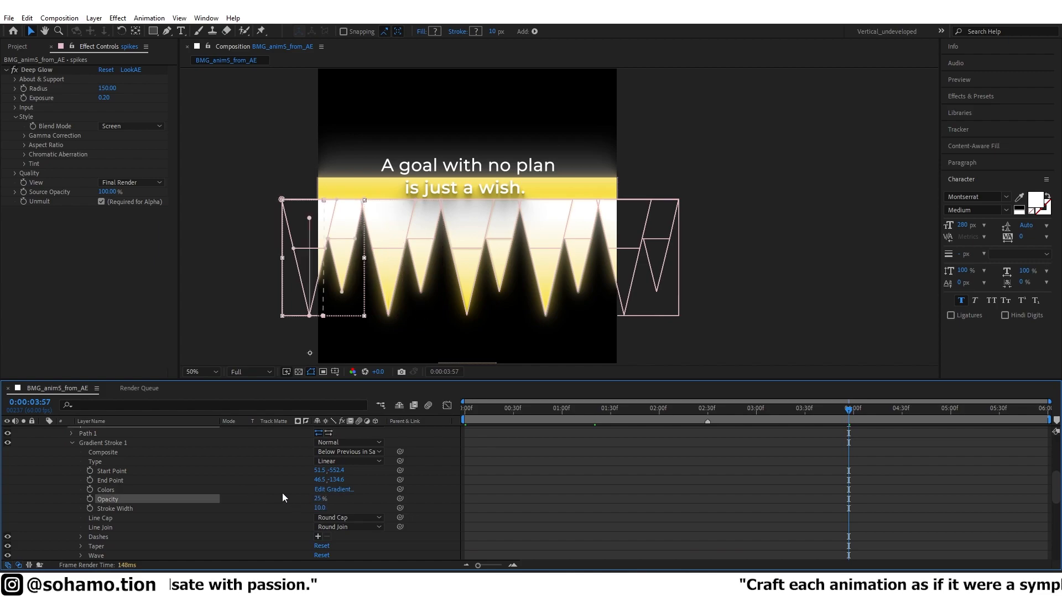
{"action": "left_click", "coordinate": [72, 443]}
{"action": "scroll", "coordinate": [75, 443], "scroll_direction": "up", "scroll_amount": 1}
{"action": "left_click", "coordinate": [62, 453]}
{"action": "scroll", "coordinate": [62, 455], "scroll_direction": "up", "scroll_amount": 1}
Reopen Shape 1's gradient stroke in the spikes layer and open its colours in the Gradient Editor.
{"action": "left_click", "coordinate": [666, 462]}
{"action": "left_click", "coordinate": [397, 242]}
{"action": "left_click", "coordinate": [80, 499]}
{"action": "left_click", "coordinate": [62, 499]}
{"action": "left_click", "coordinate": [76, 490]}
{"action": "left_click", "coordinate": [61, 490]}
{"action": "left_click", "coordinate": [72, 508]}
{"action": "scroll", "coordinate": [73, 509], "scroll_direction": "down", "scroll_amount": 2}
{"action": "left_click", "coordinate": [332, 504]}
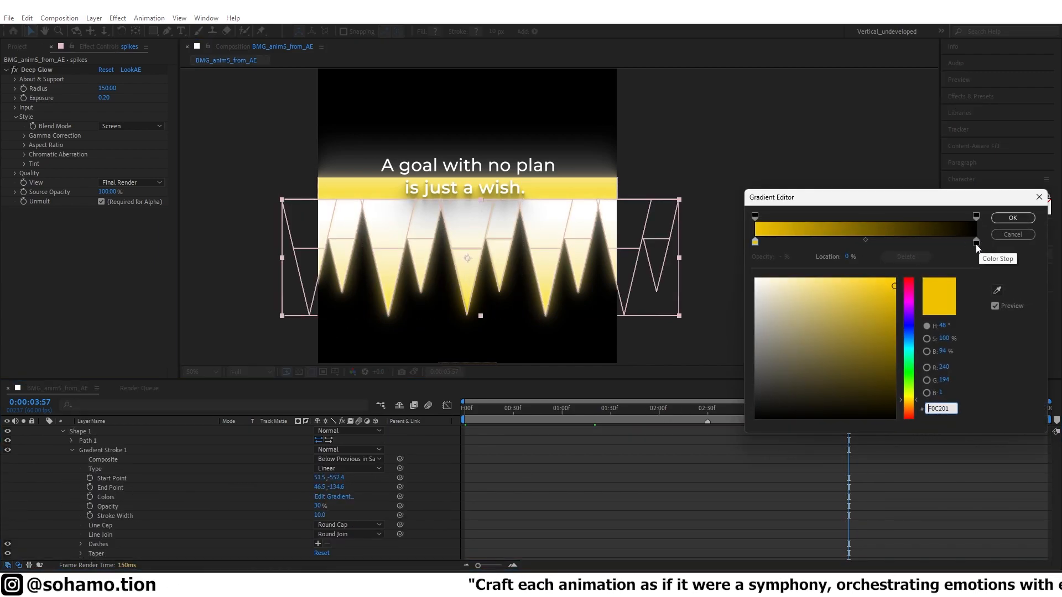